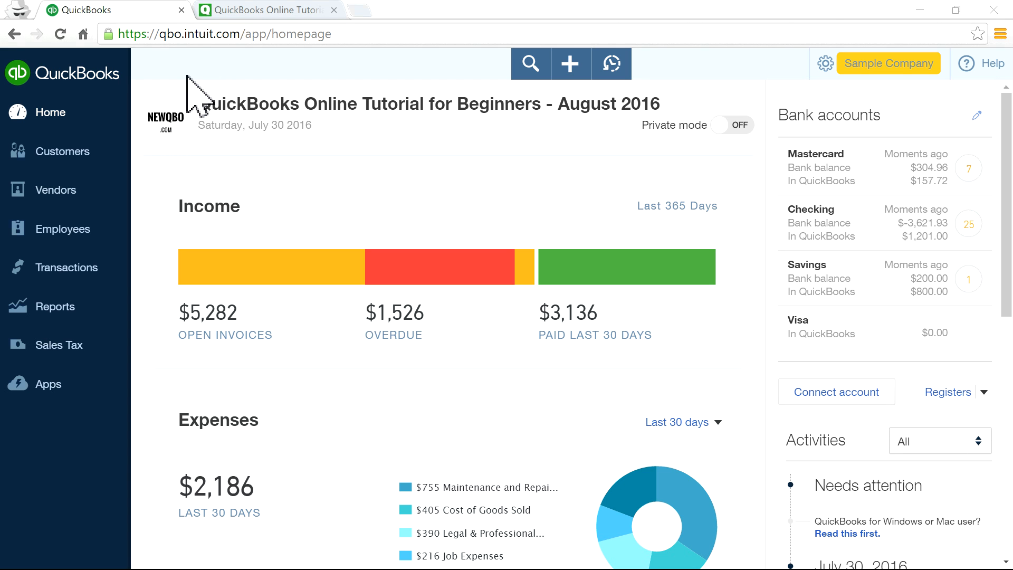
Edit the company name details in Account and Settings, save them, and close settings.
left_click(164, 123)
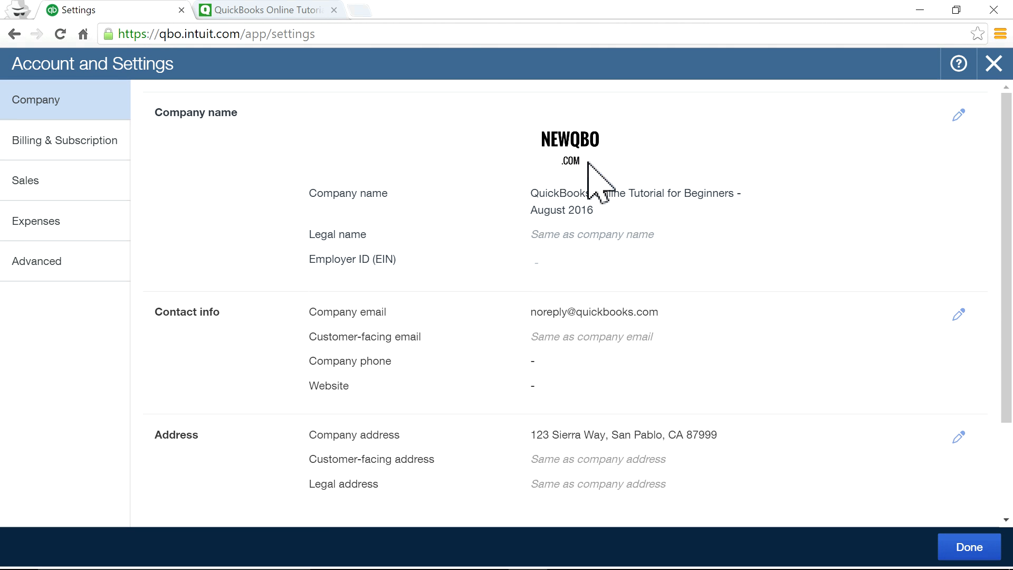
left_click(588, 163)
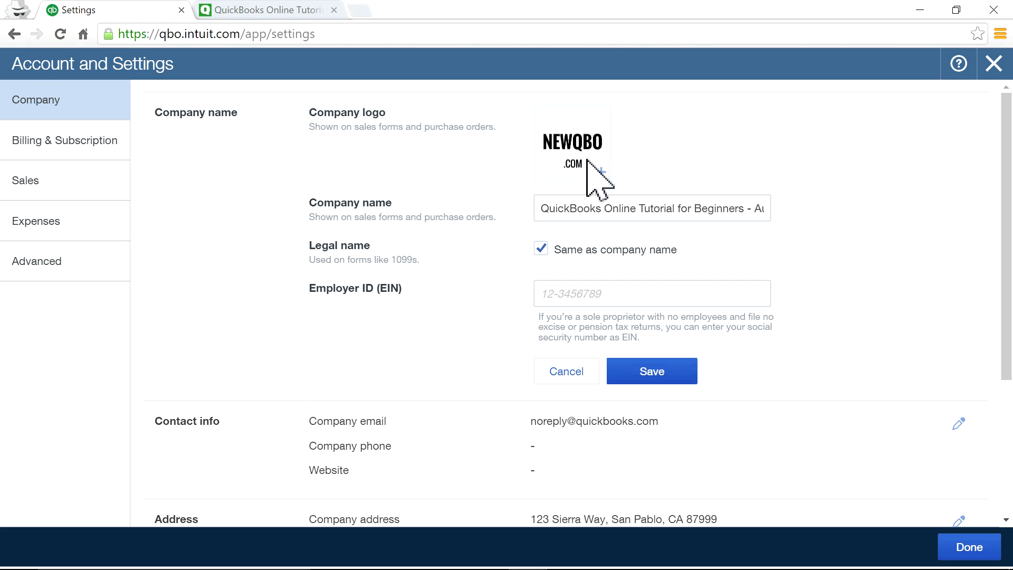
left_click(666, 376)
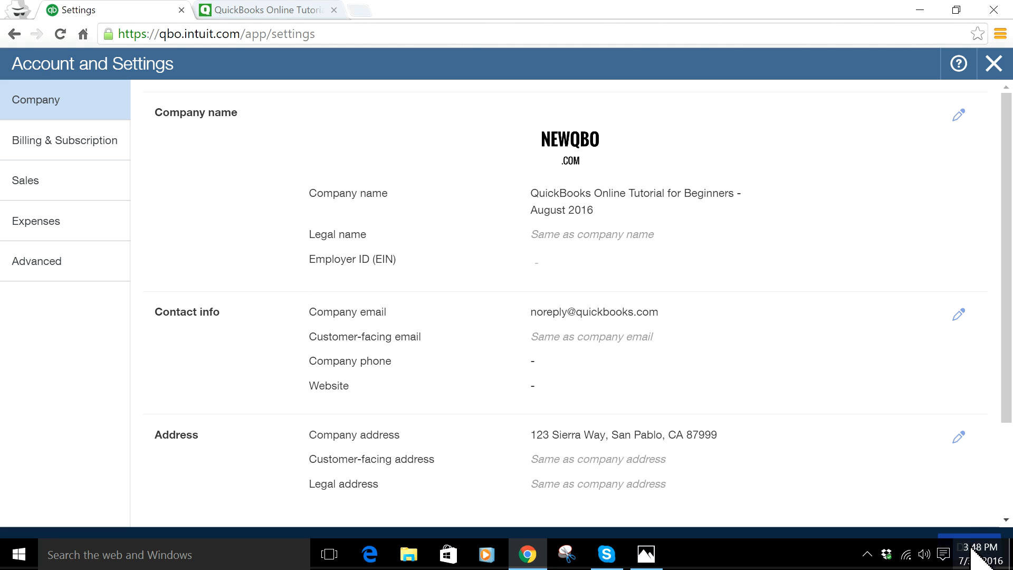
left_click(973, 544)
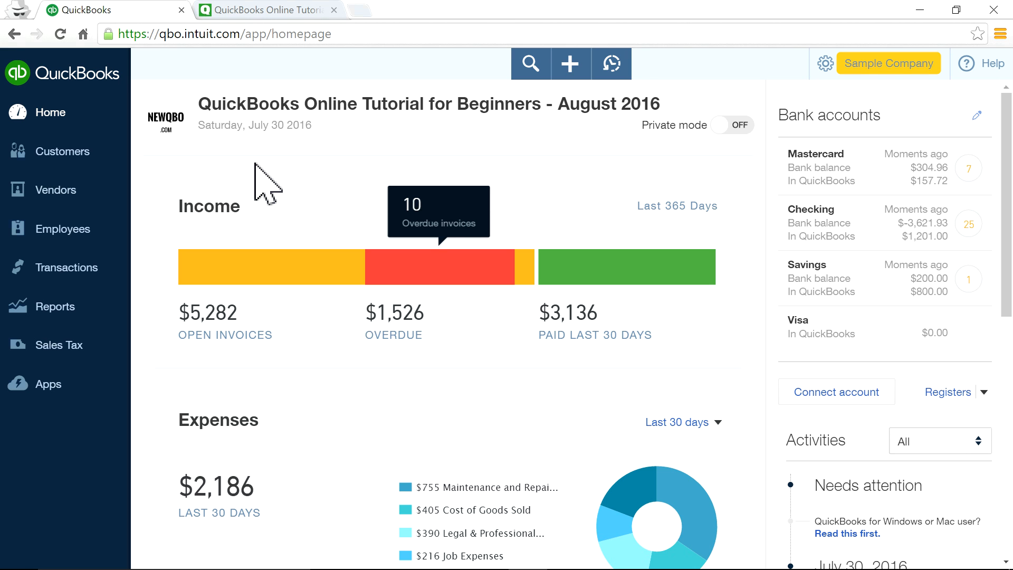
Reopen the company name details, discard the edits, and close settings.
left_click(179, 138)
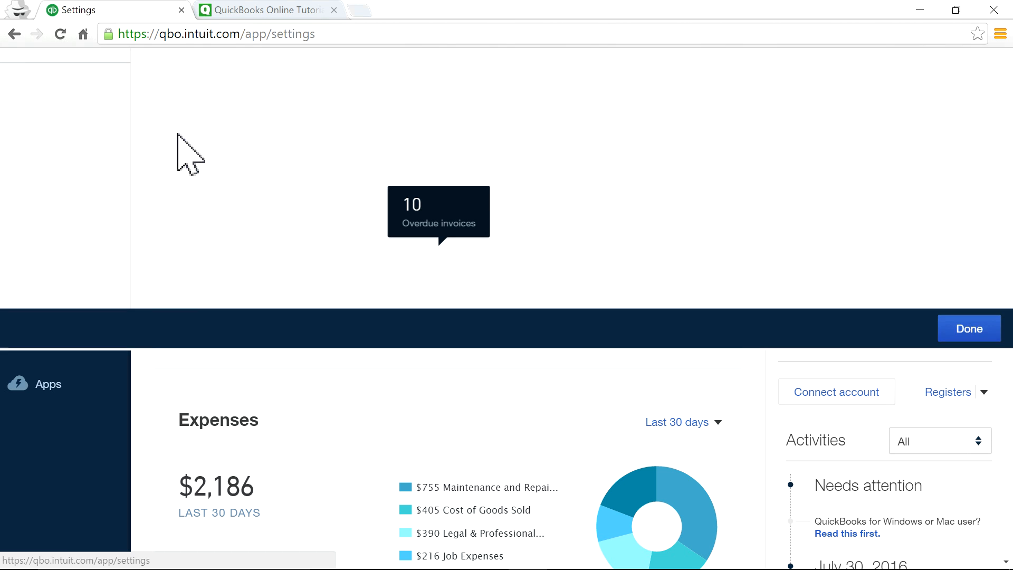
left_click(554, 163)
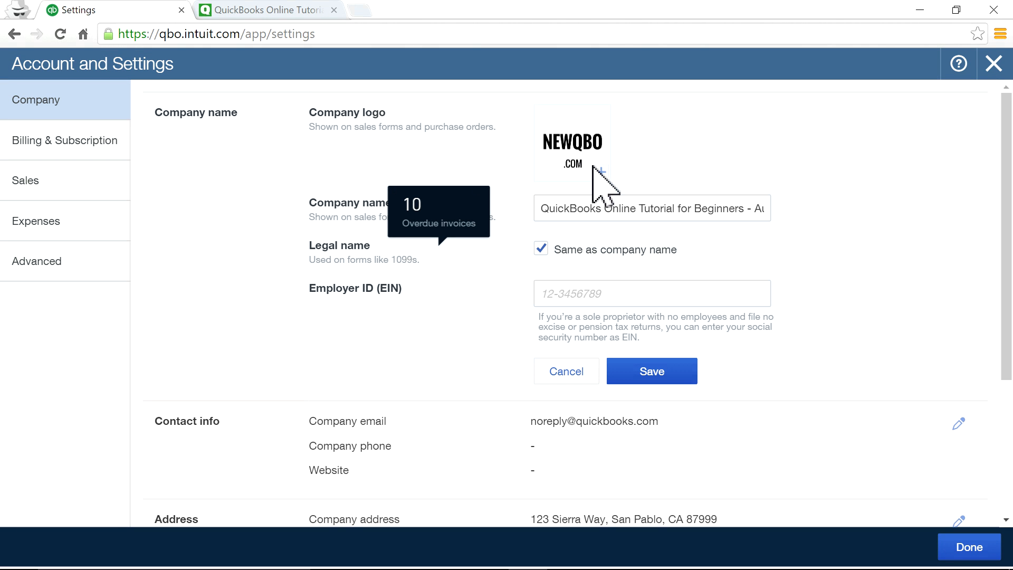
left_click(566, 371)
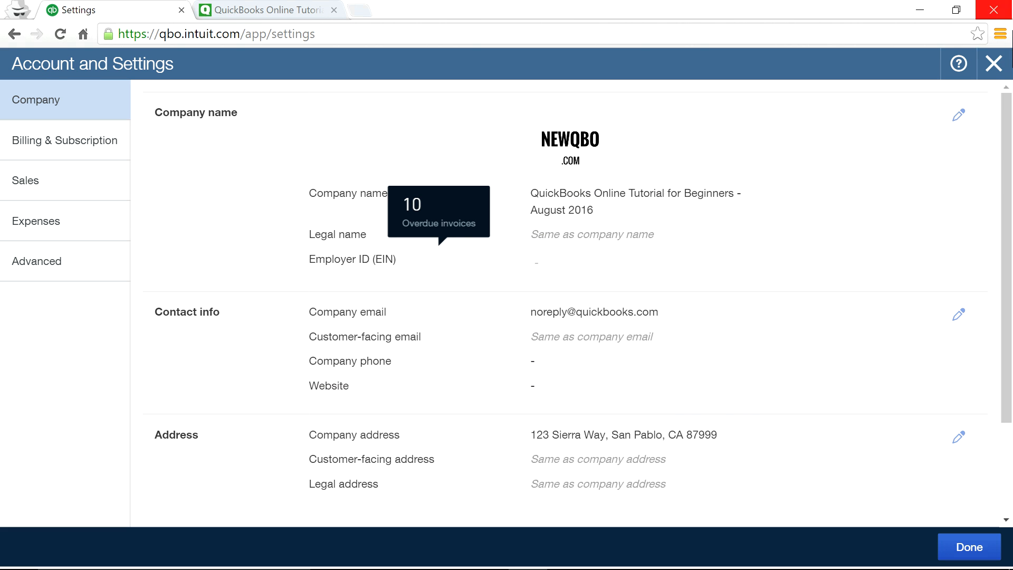
left_click(995, 63)
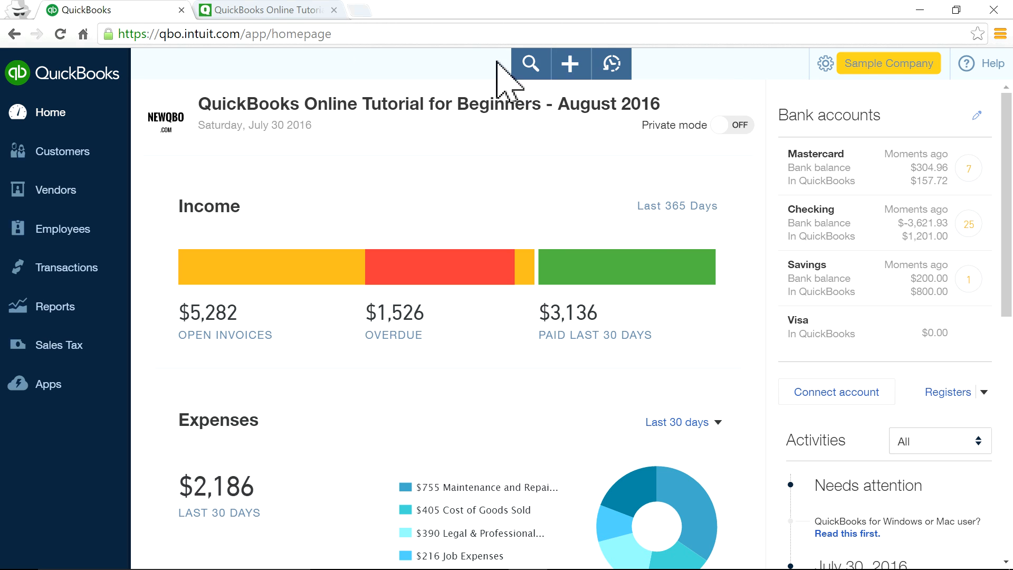
Open NewQBO.com's Test Drive page and scroll to the demo company links.
left_click(249, 7)
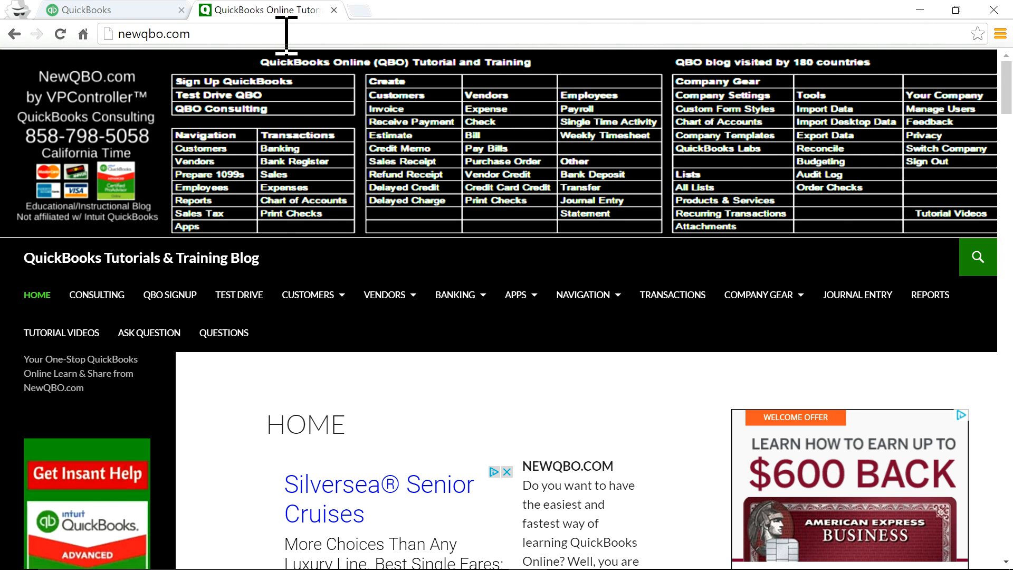
left_click(60, 33)
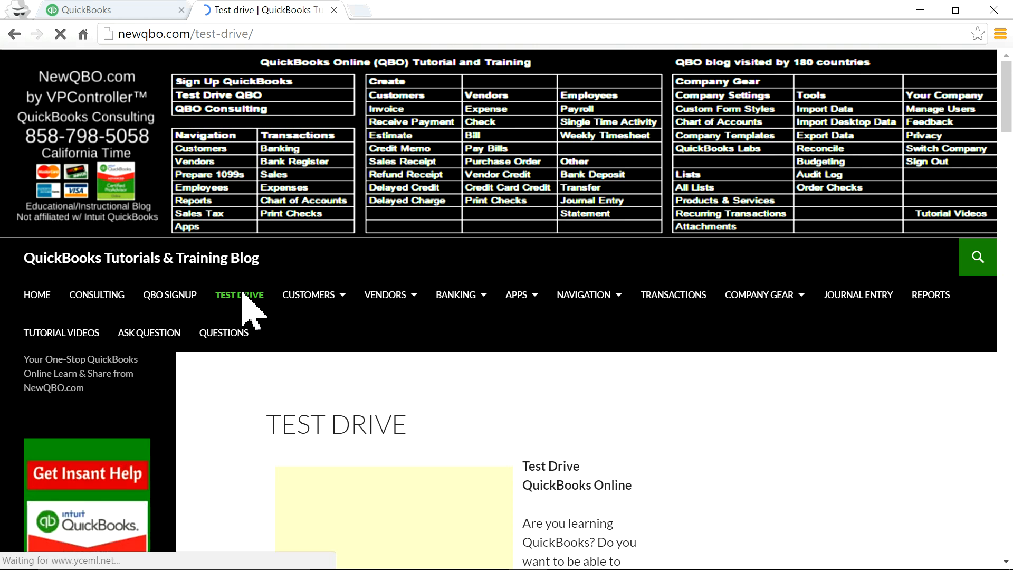
scroll(642, 436, "down", 10)
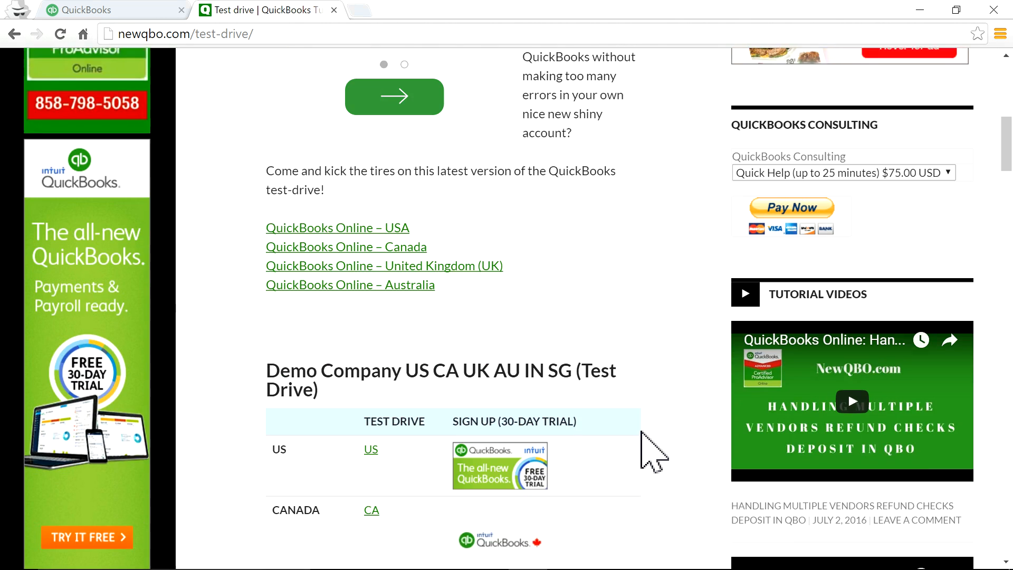
scroll(642, 437, "up", 3)
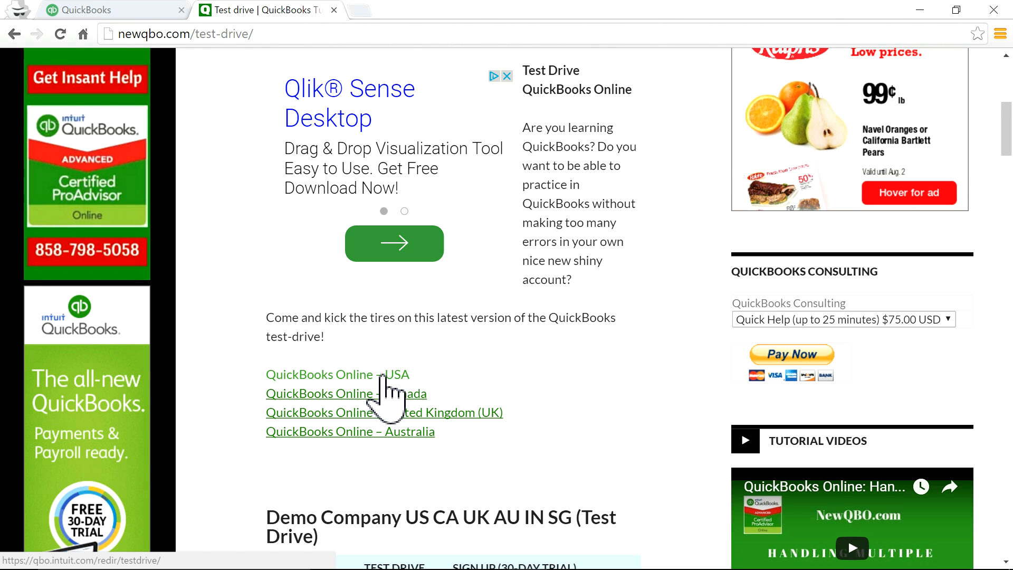
left_click(158, 10)
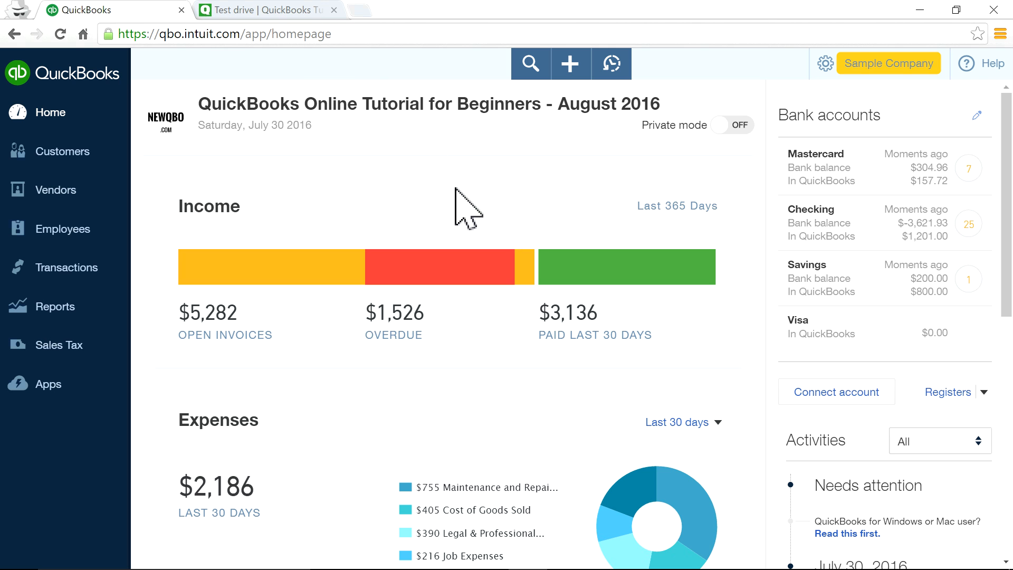
left_click(280, 9)
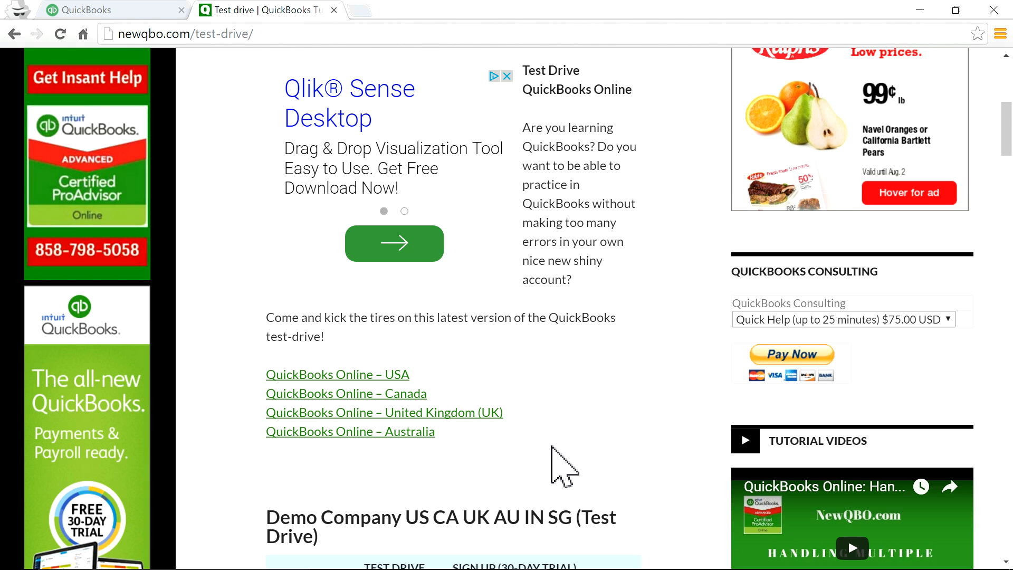
Scroll through the Test Drive demo and sign-up sections, then return to the QuickBooks tab.
scroll(554, 446, "down", 1)
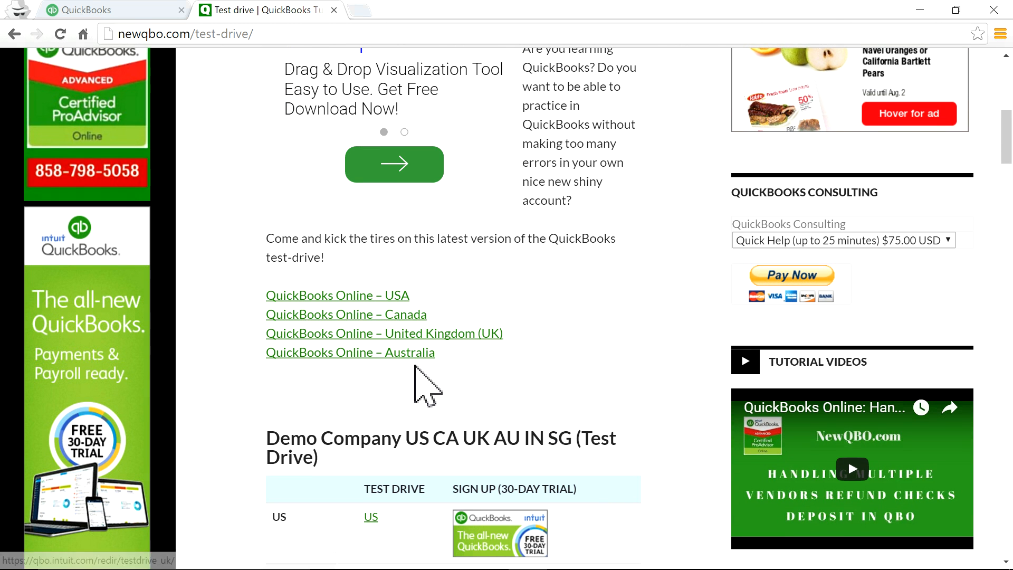
scroll(638, 406, "down", 5)
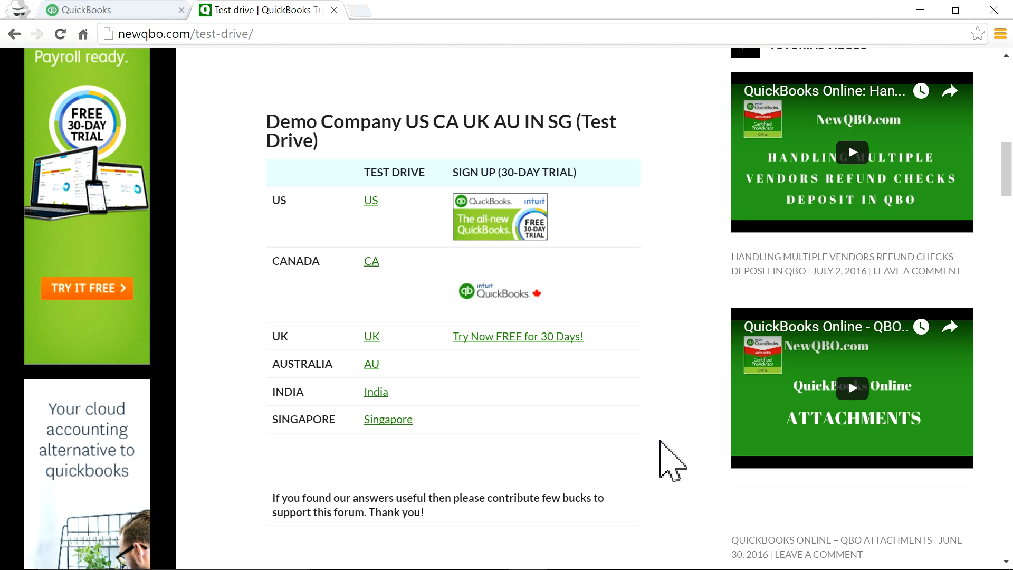
scroll(661, 442, "up", 3)
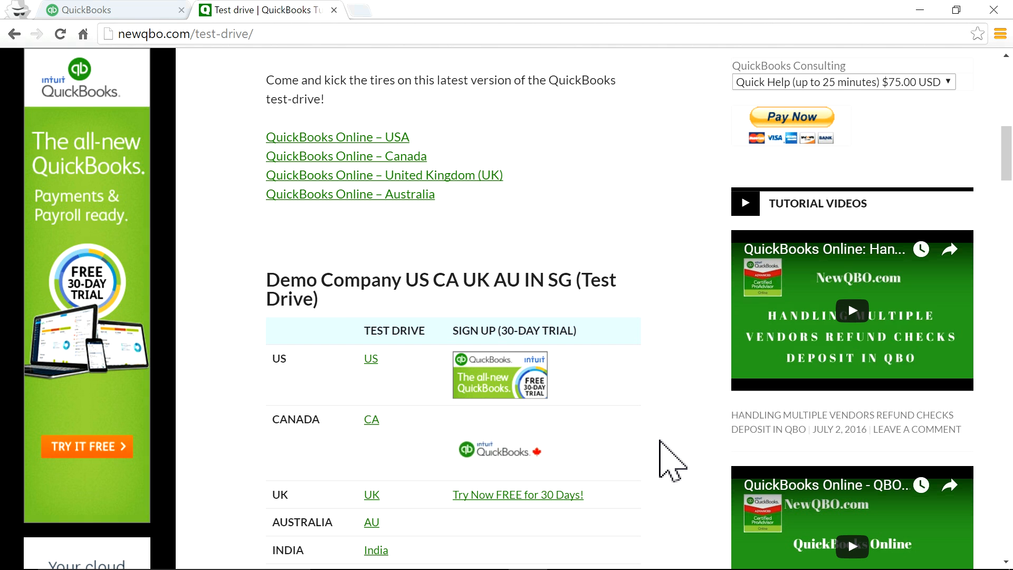
scroll(668, 460, "down", 12)
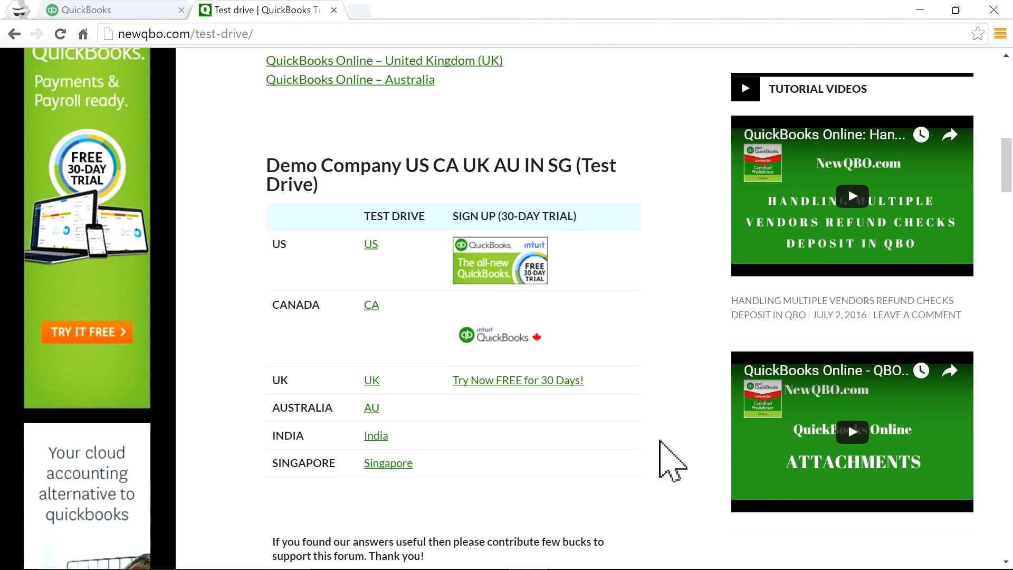
scroll(659, 440, "down", 2)
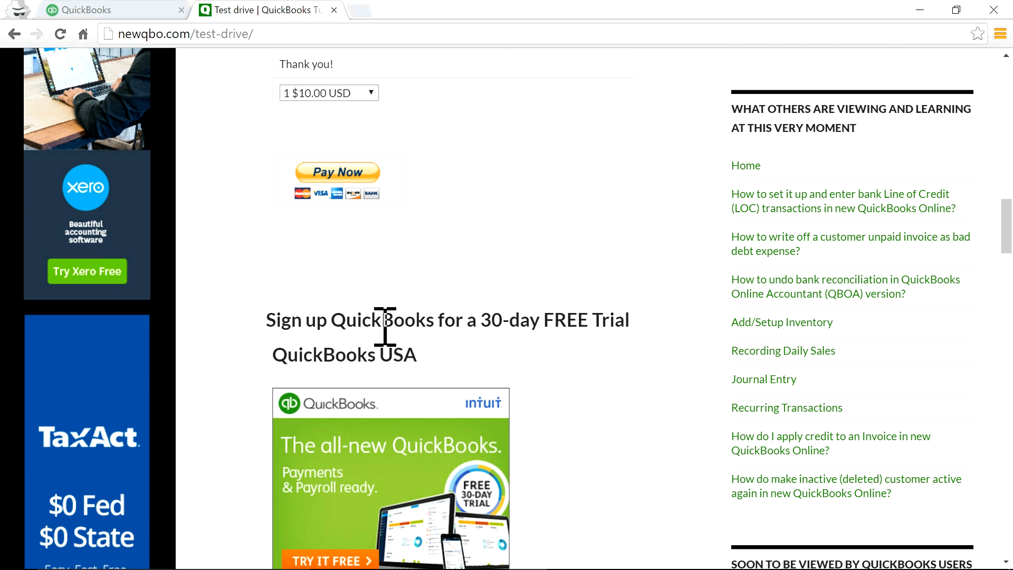
scroll(543, 465, "down", 3)
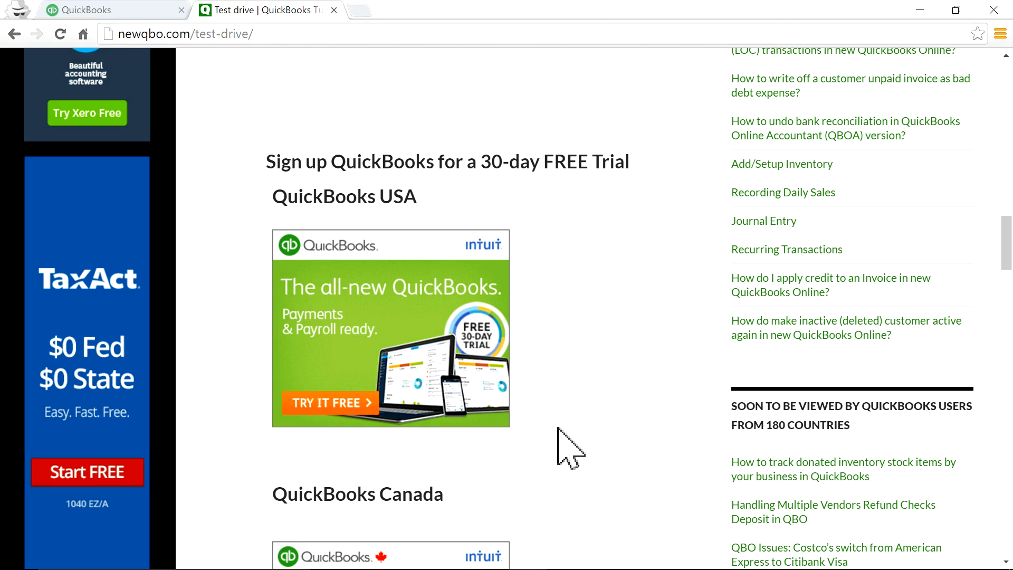
scroll(528, 512, "down", 9)
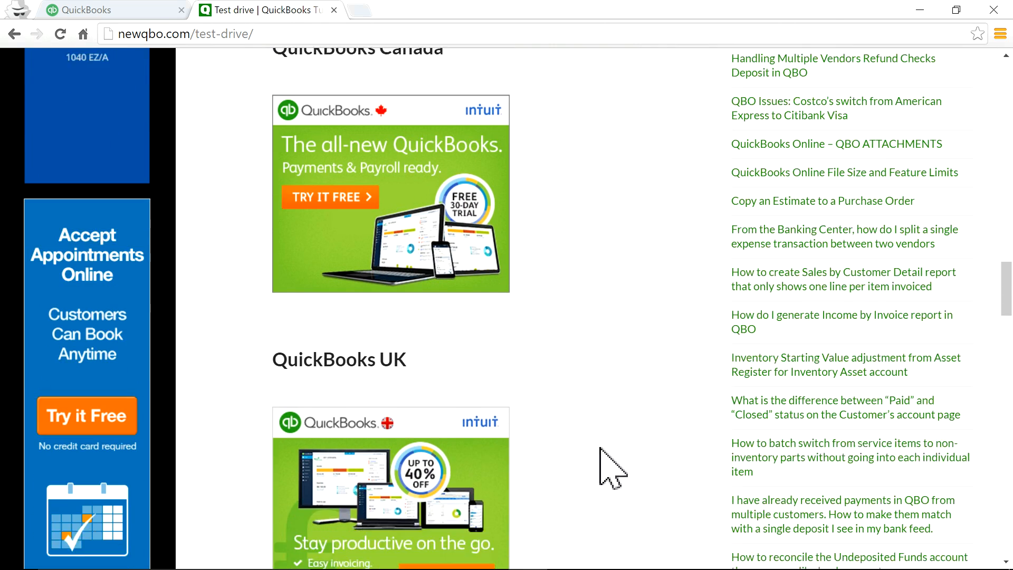
scroll(561, 335, "up", 16)
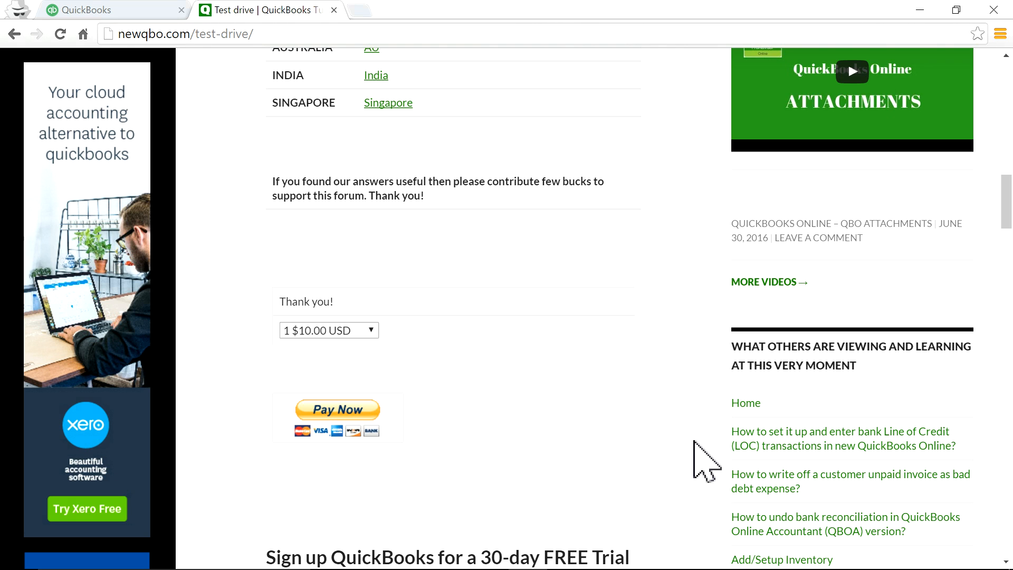
scroll(708, 461, "down", 4)
scroll(707, 460, "up", 20)
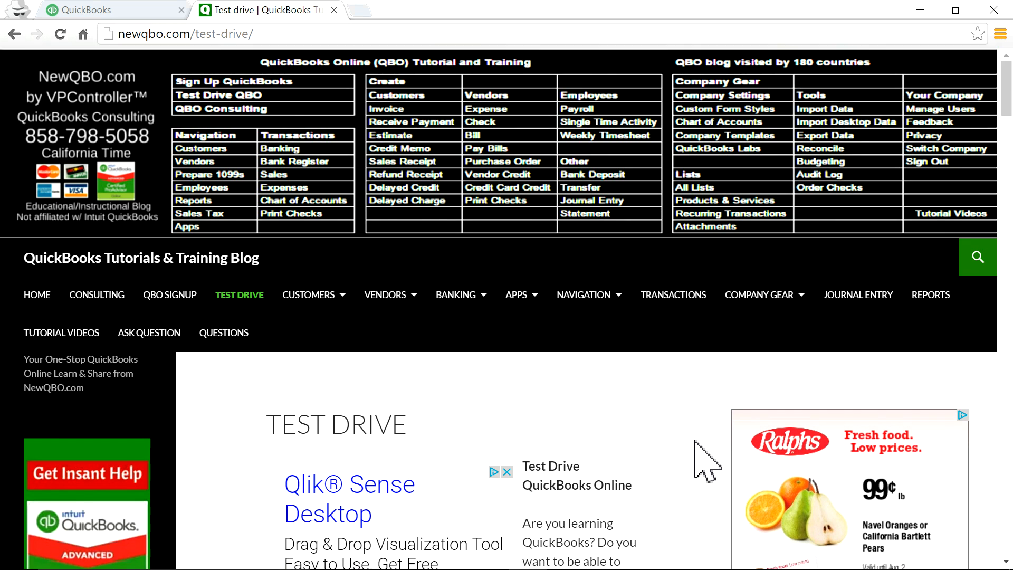
left_click(133, 10)
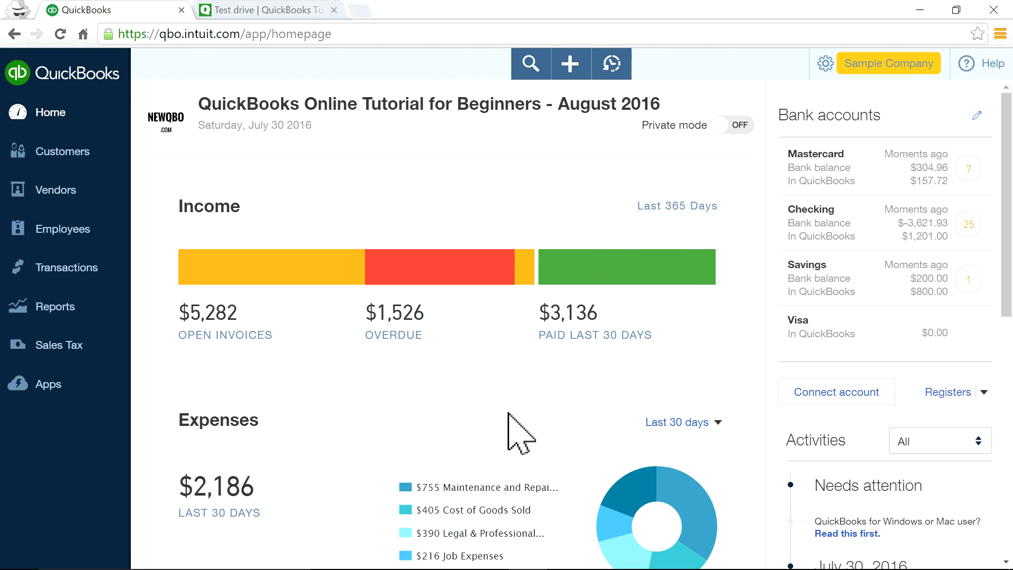
Turn on private mode to hide the dashboard's dollar amounts.
scroll(576, 422, "down", 2)
scroll(575, 422, "up", 2)
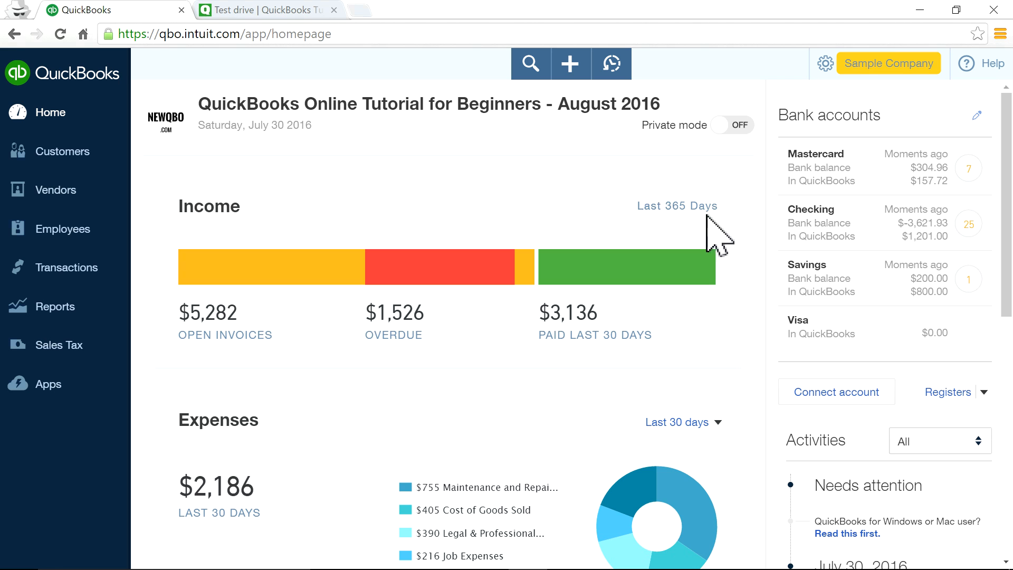
left_click(736, 126)
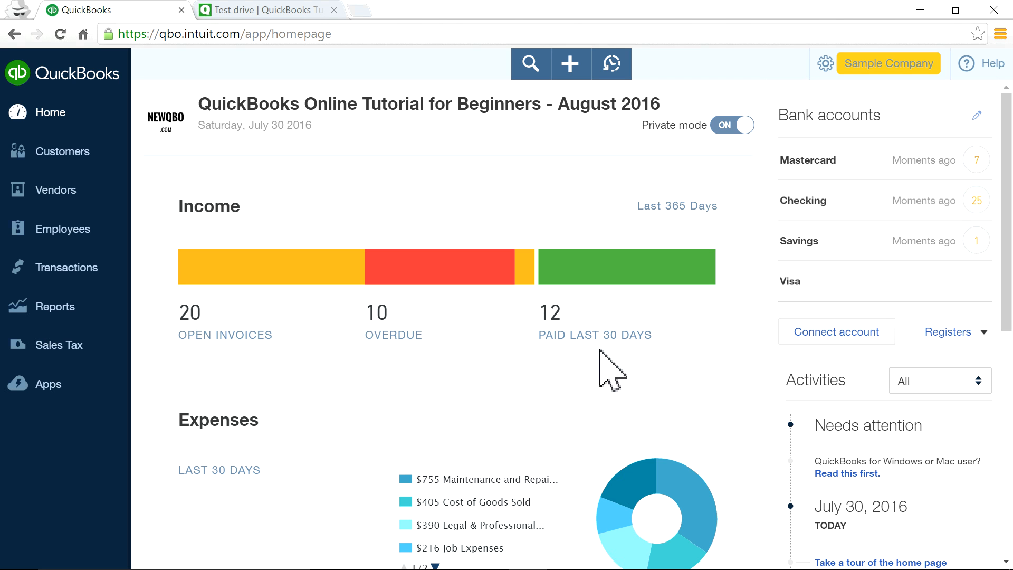
scroll(613, 359, "down", 5)
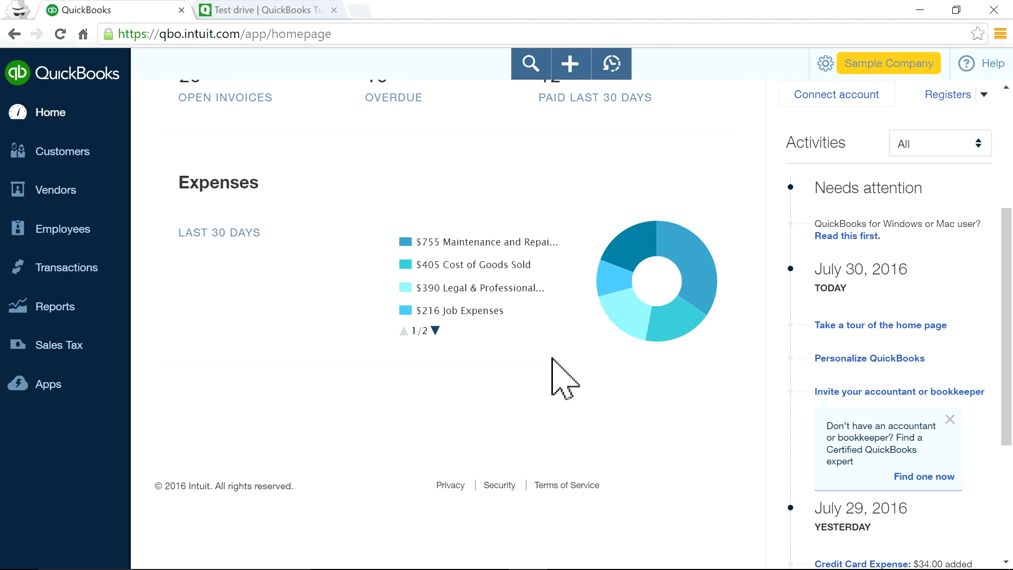
scroll(561, 372, "up", 2)
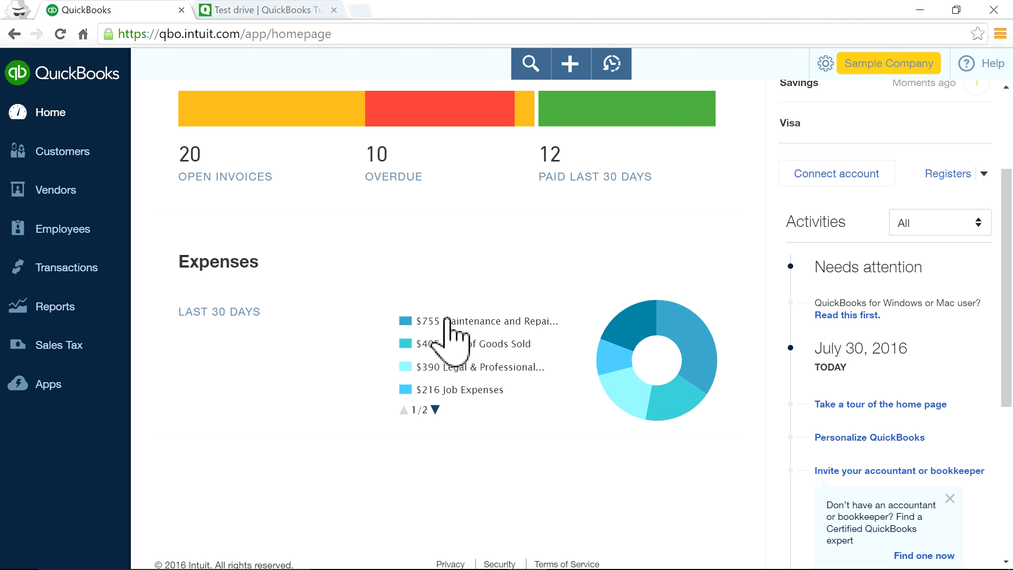
Scroll to the top of the dashboard and turn private mode off.
scroll(417, 422, "down", 3)
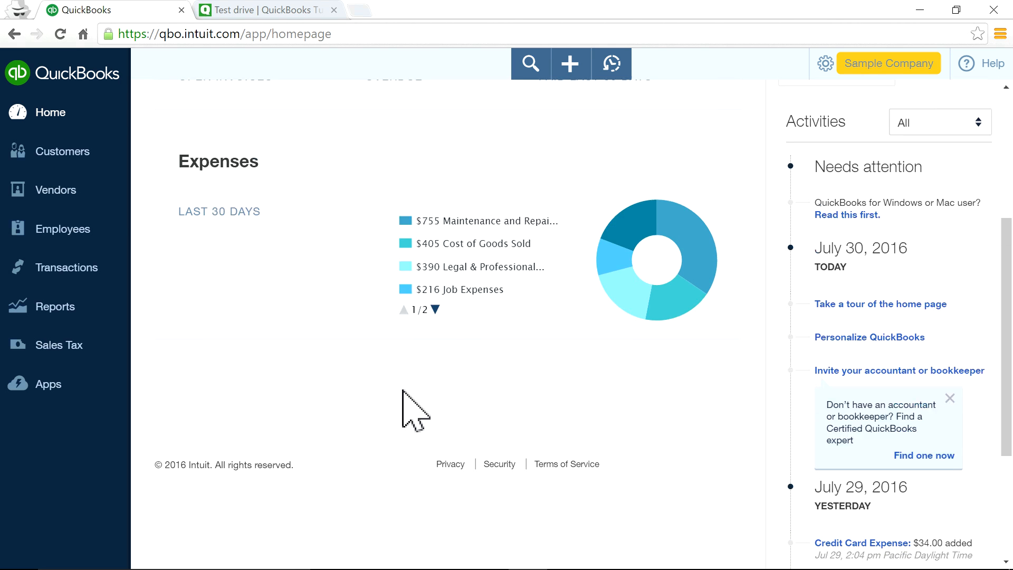
scroll(401, 401, "up", 4)
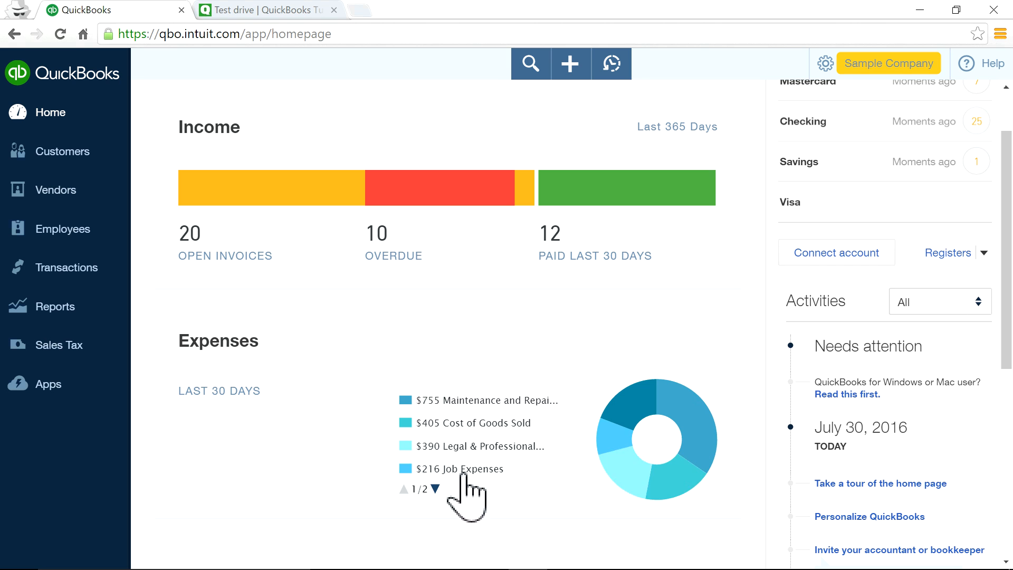
scroll(370, 380, "up", 2)
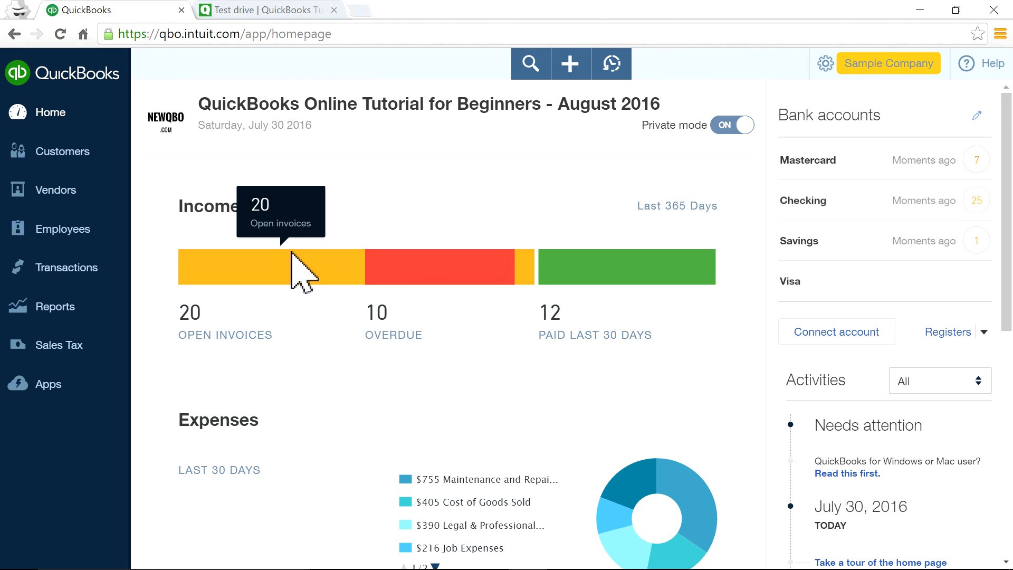
left_click(731, 126)
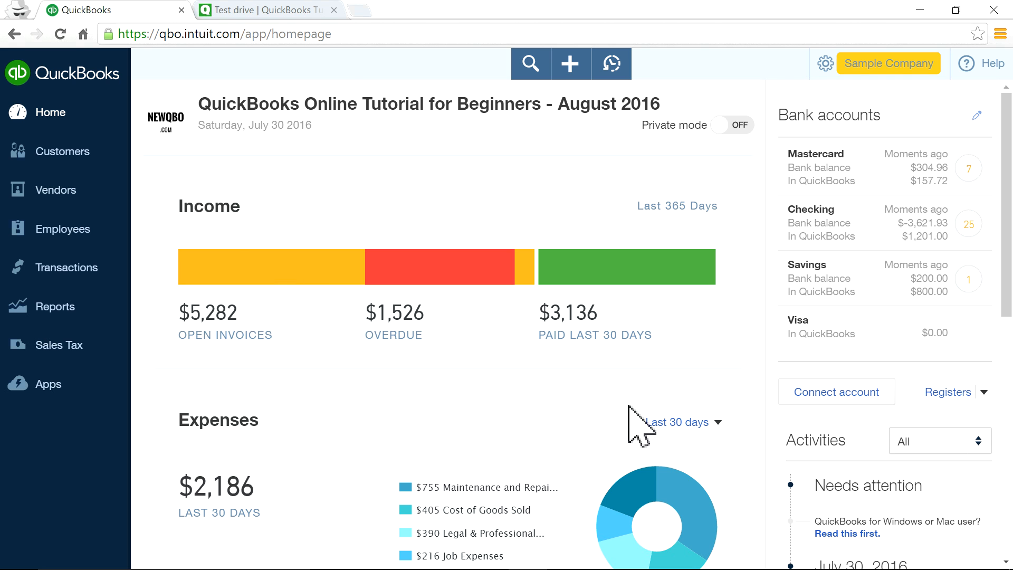
Set the Expenses summary period to This year.
scroll(731, 430, "down", 4)
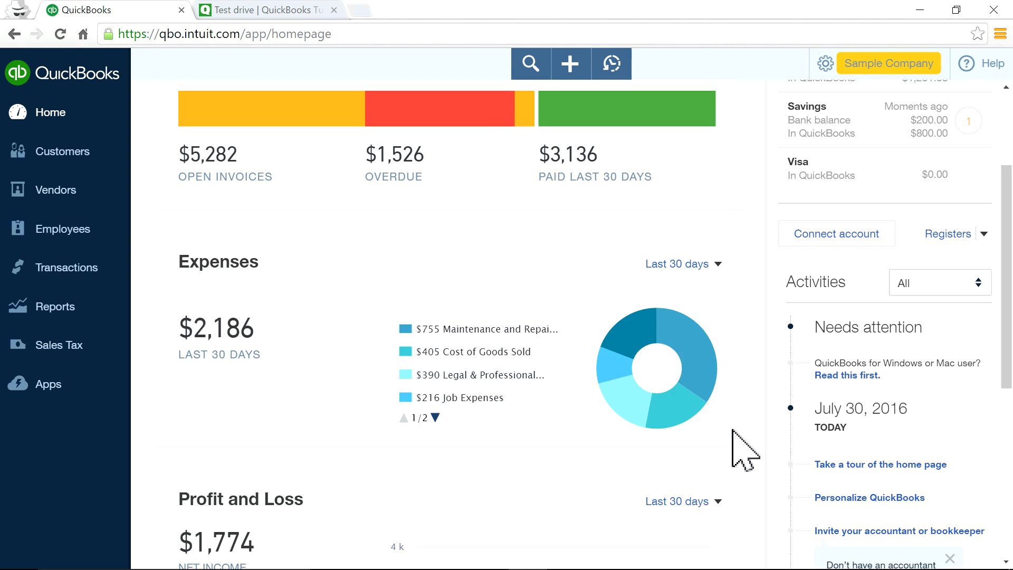
scroll(739, 443, "up", 4)
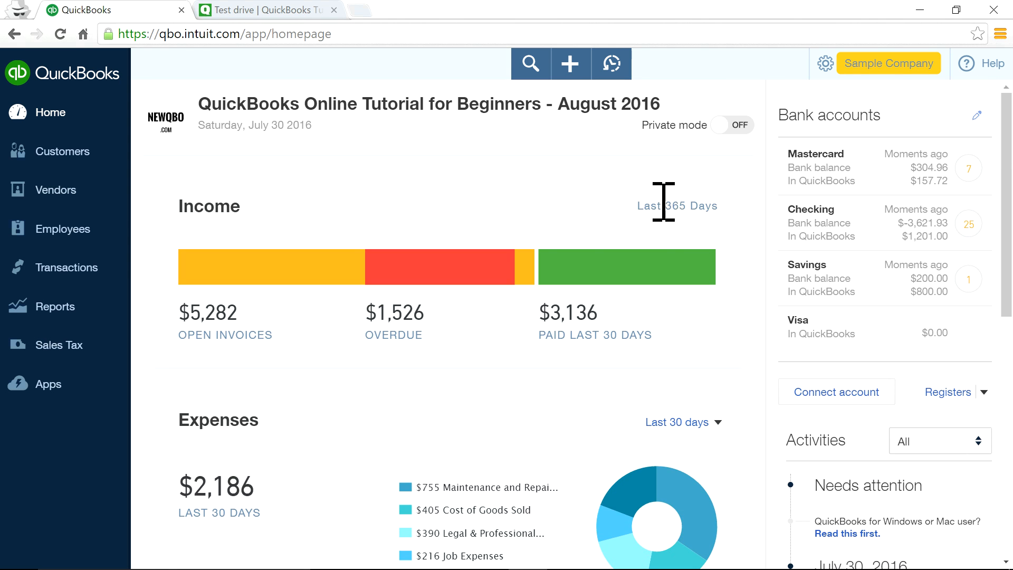
left_click(723, 427)
left_click(675, 316)
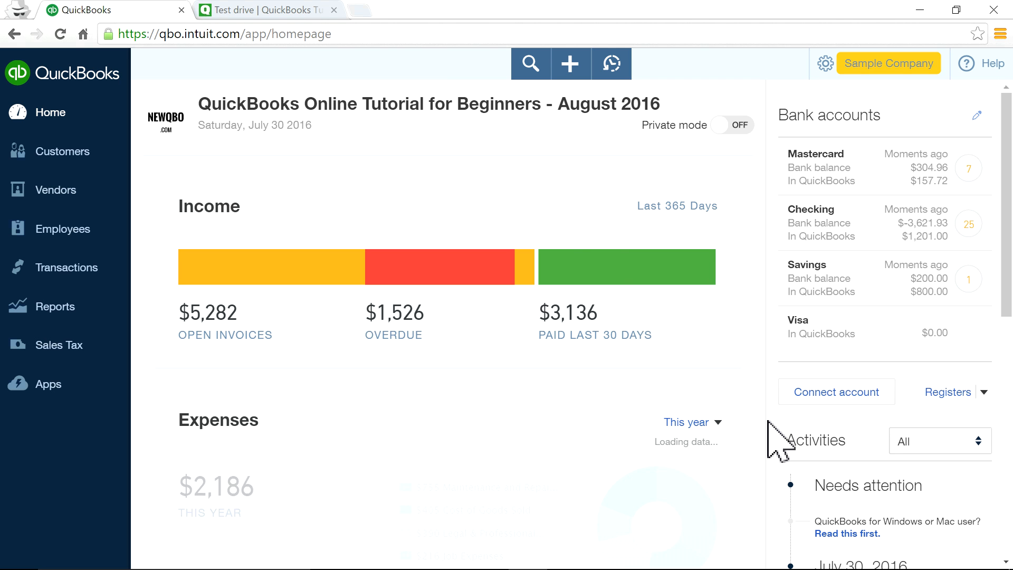
Set the Profit and Loss summary period to This year.
scroll(750, 448, "down", 1)
scroll(753, 469, "down", 8)
scroll(719, 288, "up", 2)
left_click(719, 271)
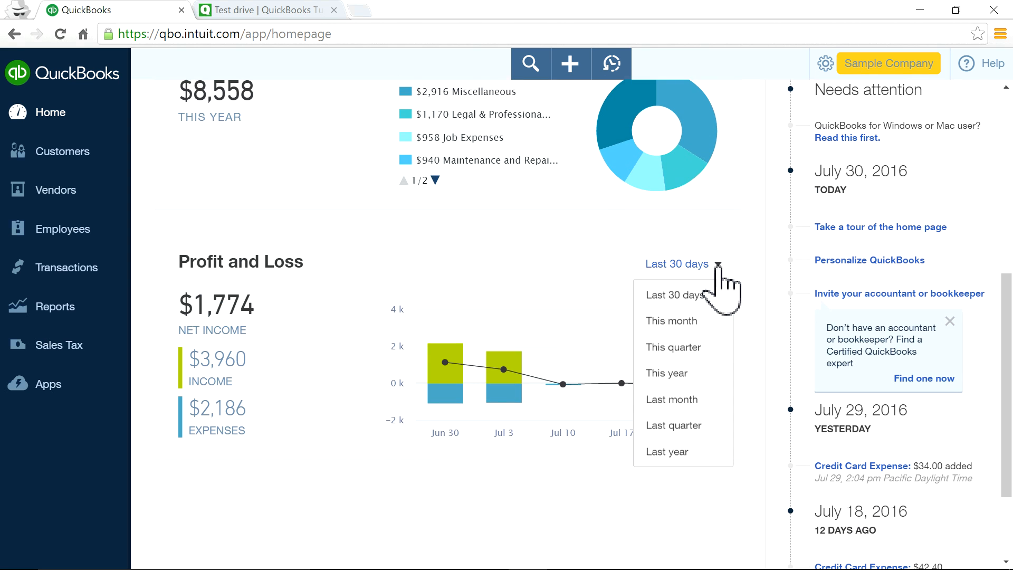
left_click(696, 375)
scroll(767, 417, "up", 7)
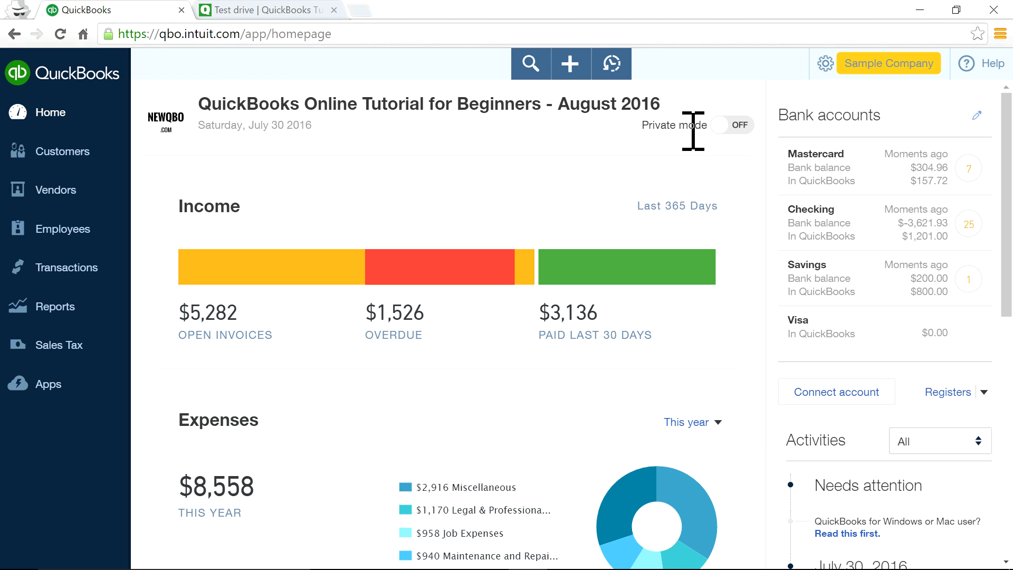
Turn private mode back on and review the dashboard with amounts hidden.
left_click(725, 127)
scroll(755, 501, "down", 5)
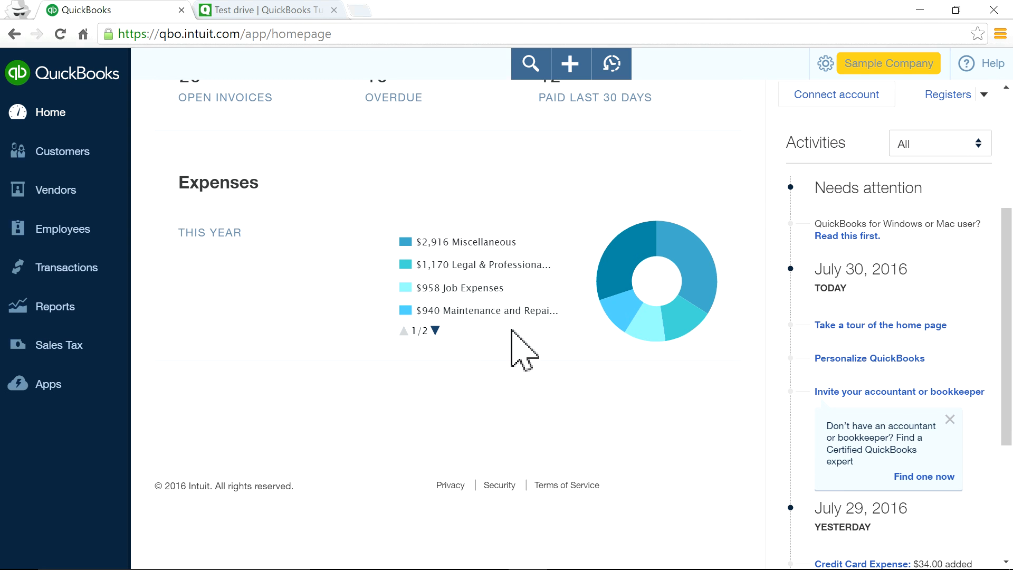
scroll(732, 457, "up", 5)
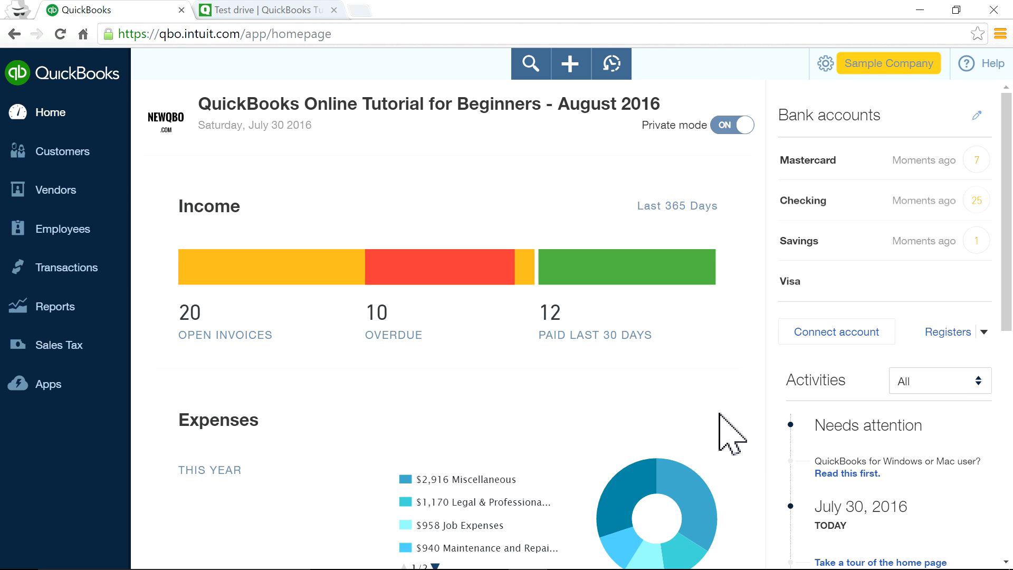
scroll(719, 413, "down", 6)
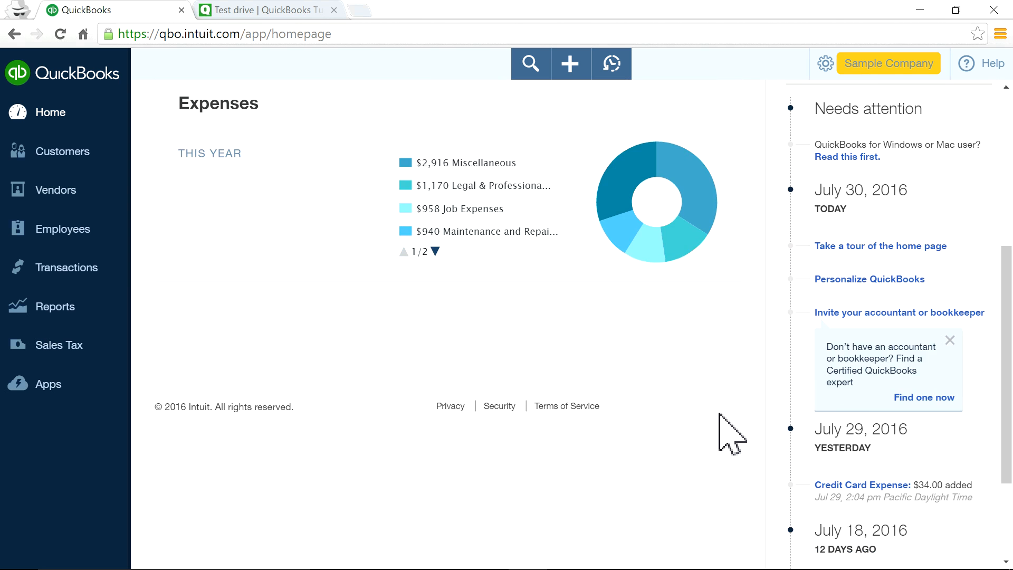
scroll(732, 433, "down", 2)
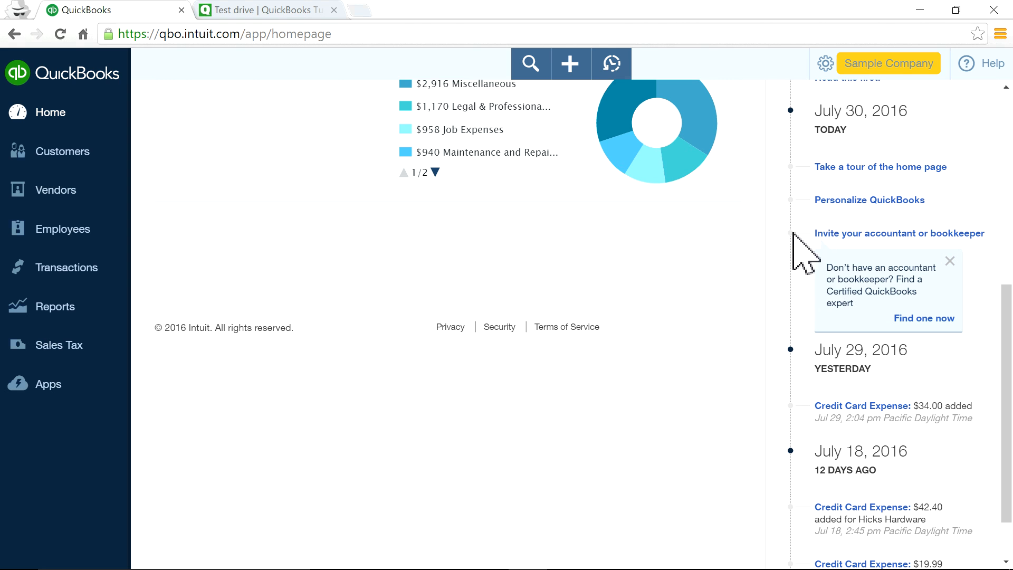
scroll(746, 316, "up", 3)
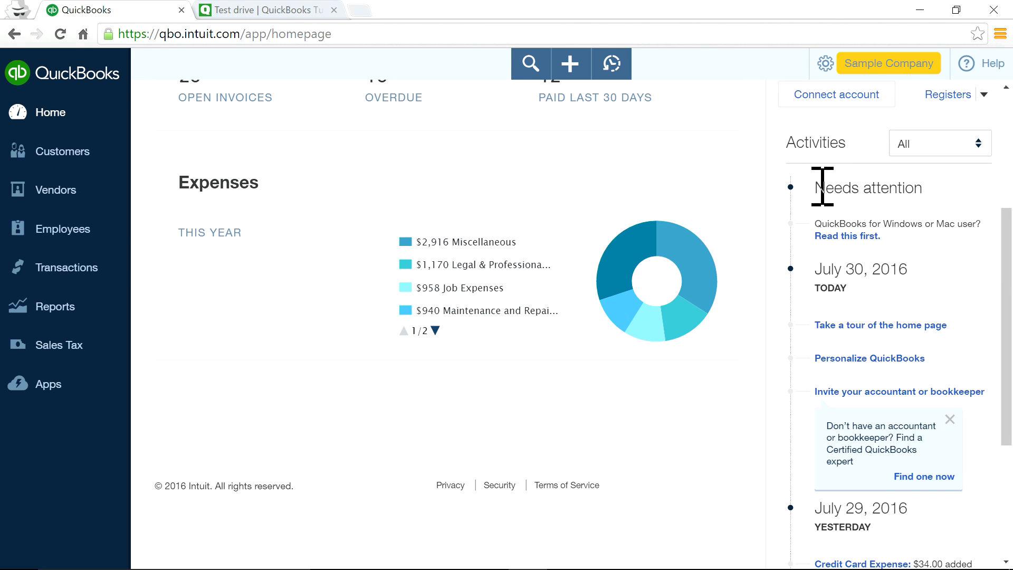
left_click_drag(816, 185, 1009, 197)
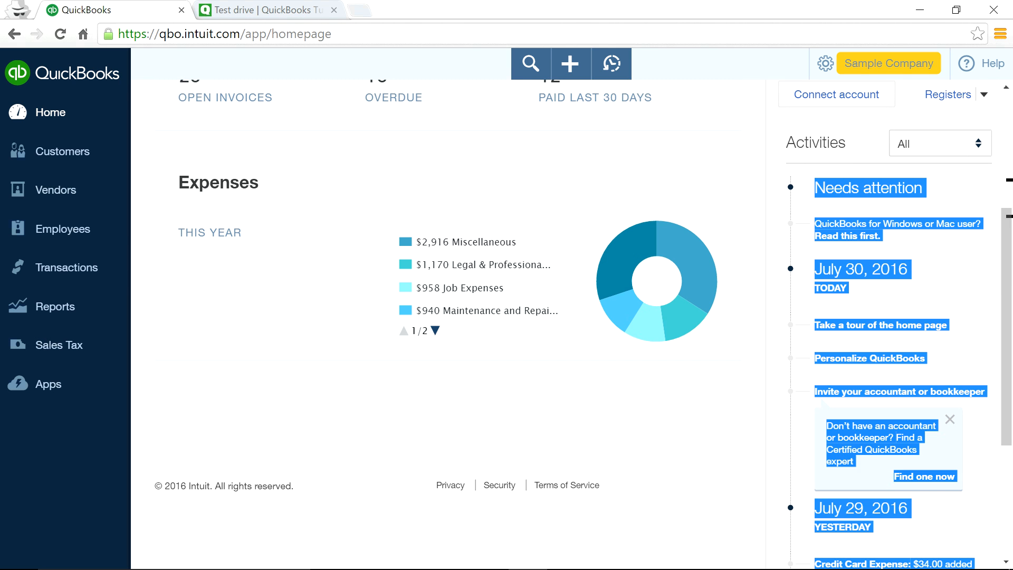
left_click(752, 230)
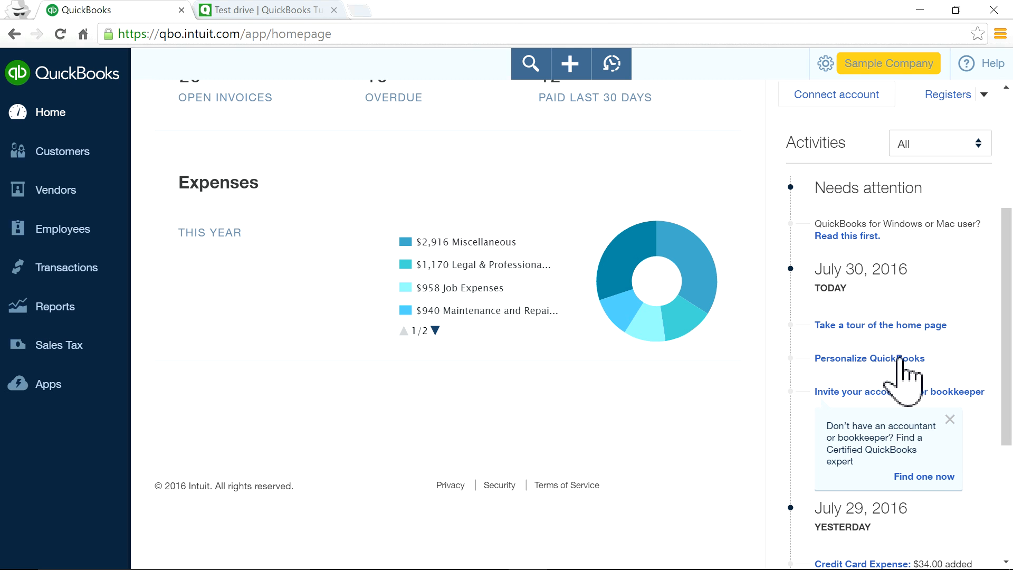
scroll(859, 401, "down", 3)
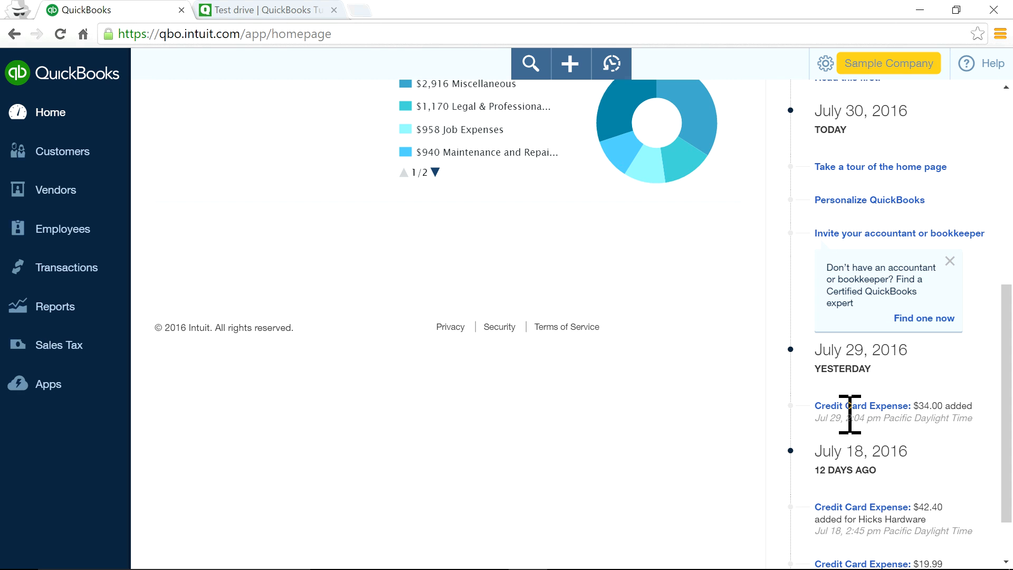
scroll(782, 470, "down", 2)
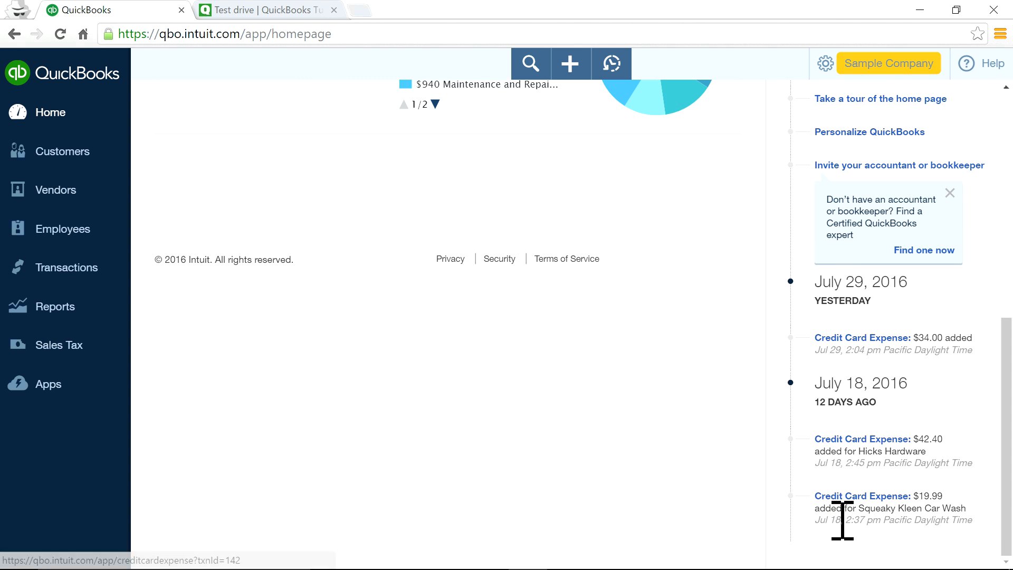
scroll(832, 496, "up", 8)
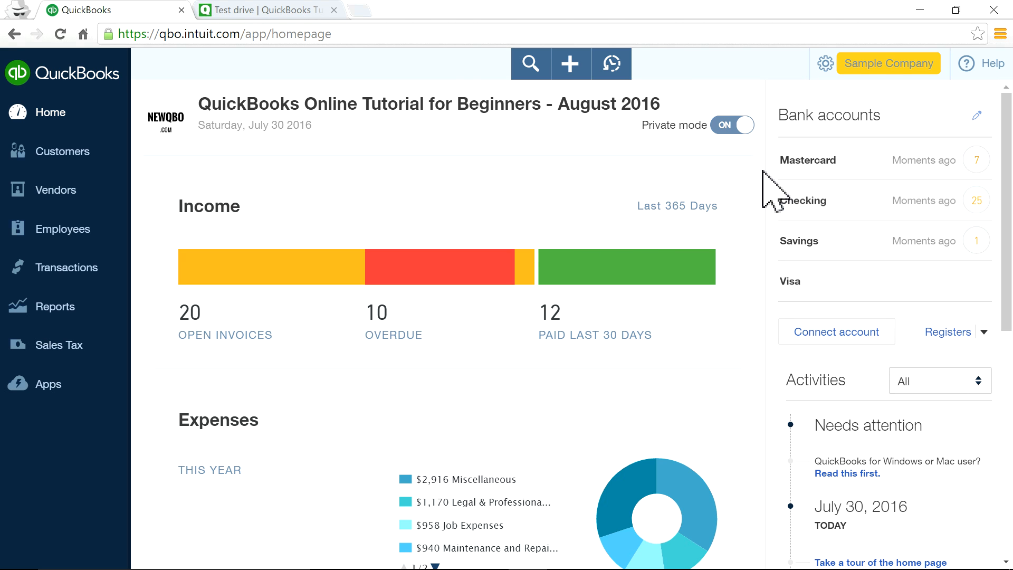
Change the Monthly Building Lease recurring bill type from Scheduled to Reminder and save the template.
left_click(837, 78)
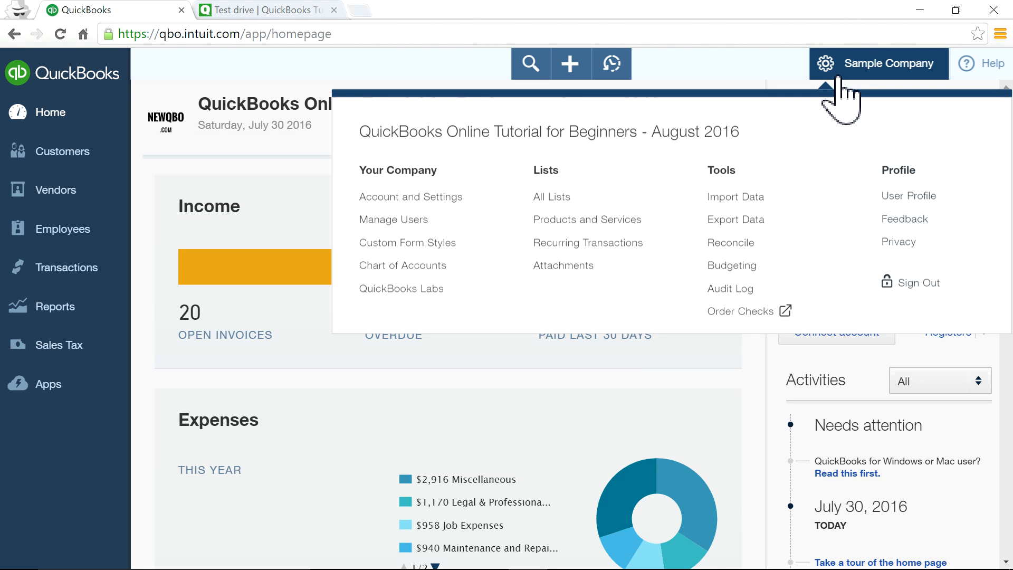
left_click(655, 252)
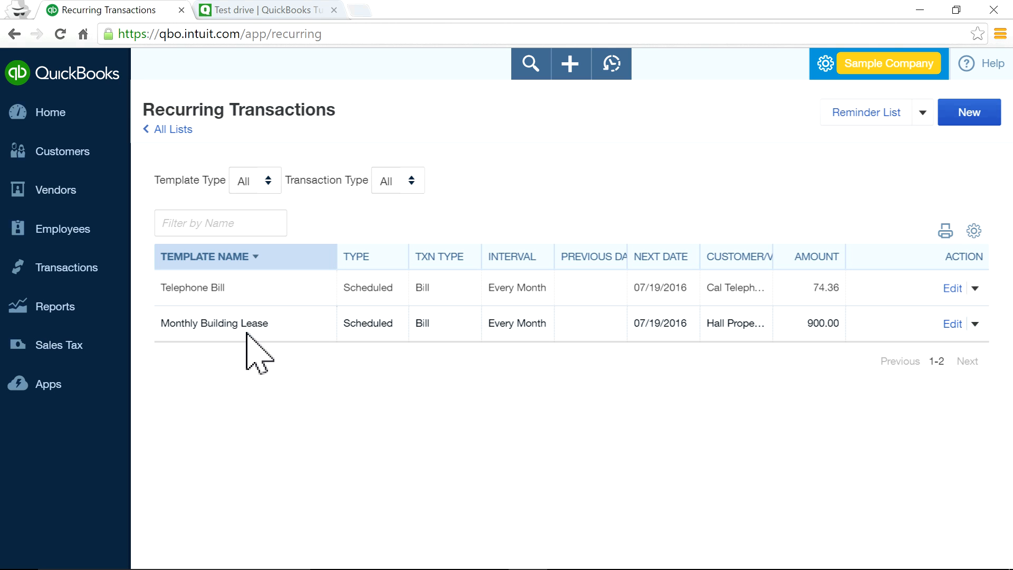
left_click(954, 325)
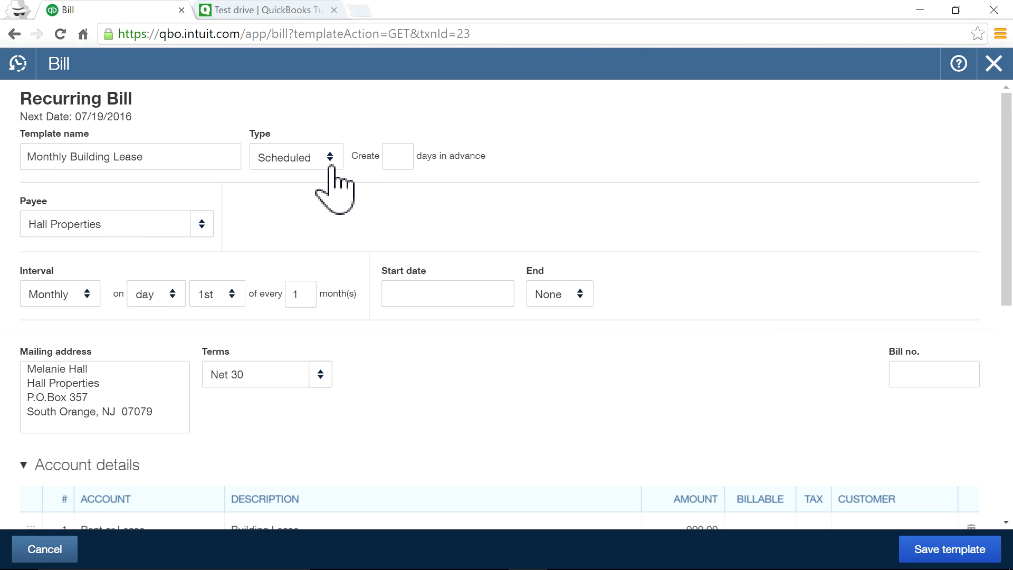
left_click(329, 160)
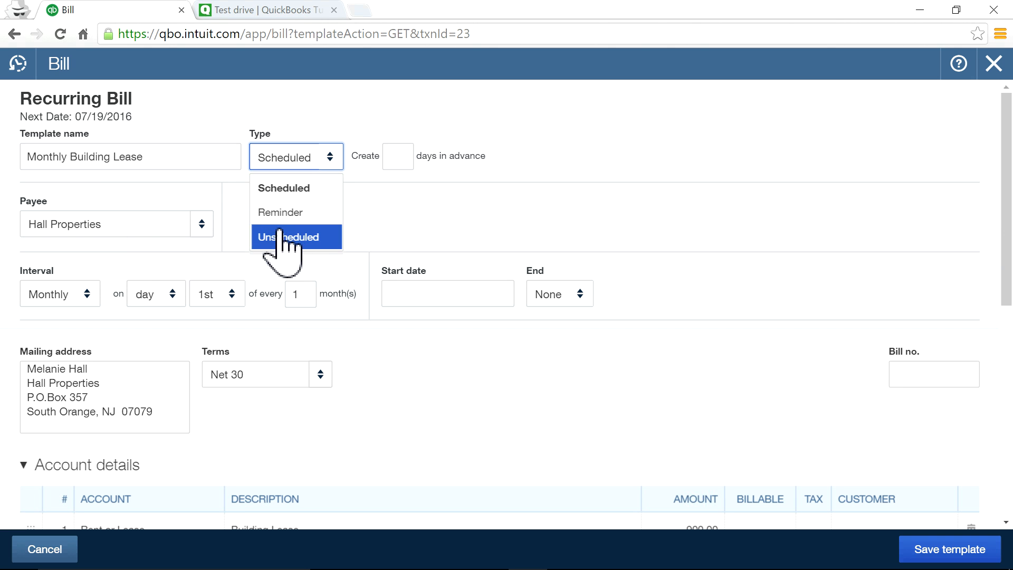
left_click(291, 215)
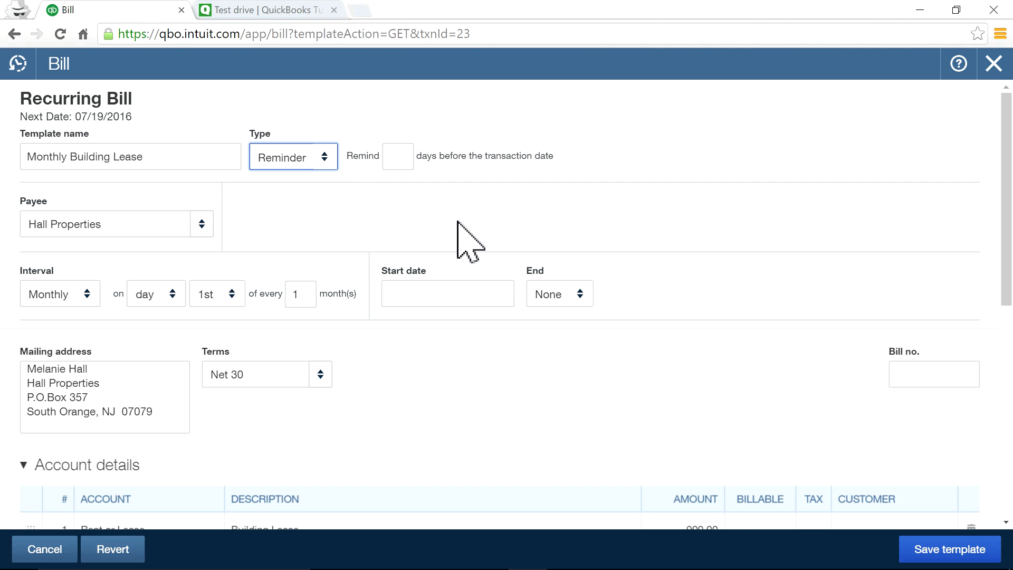
left_click(966, 549)
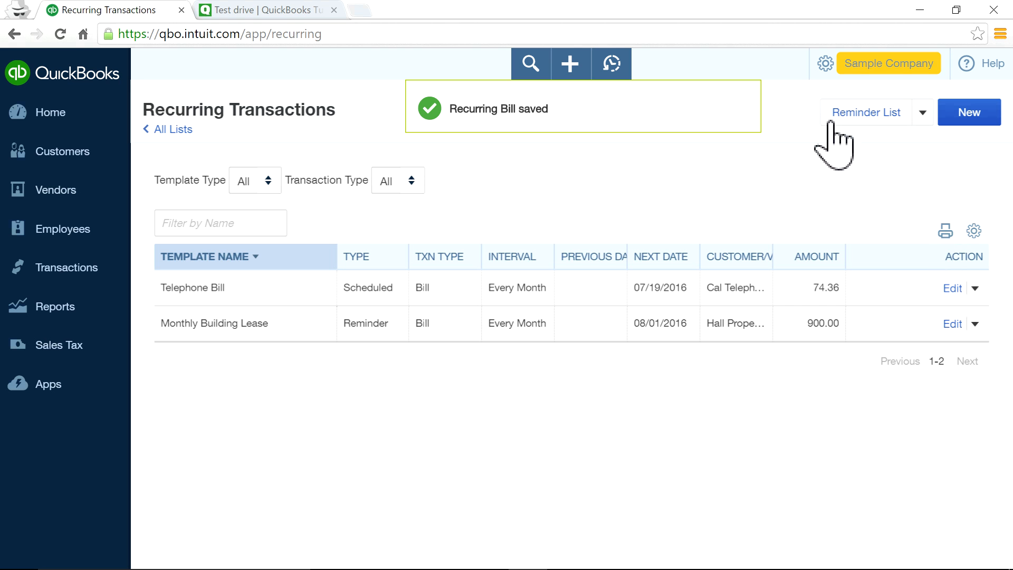
left_click(47, 118)
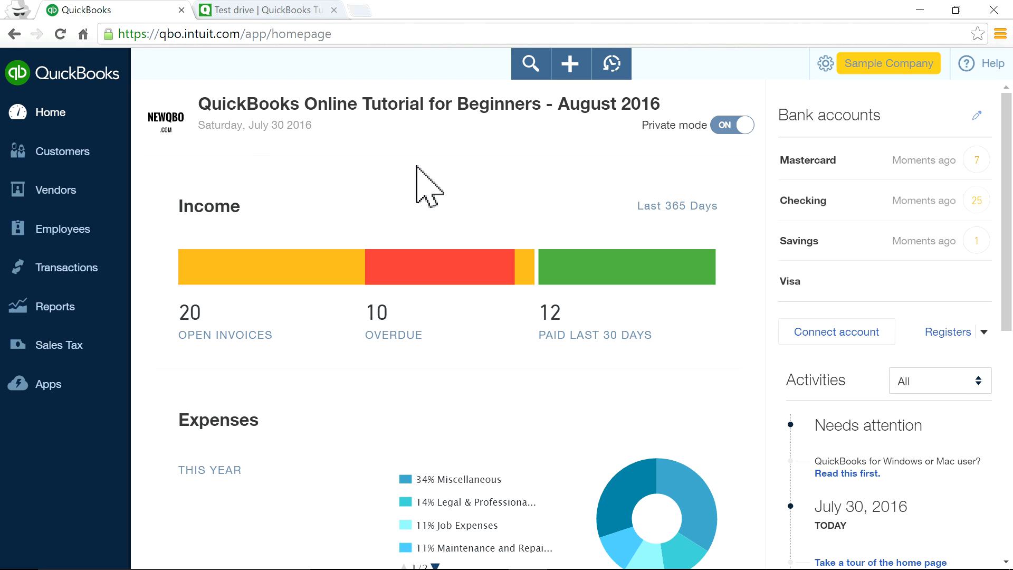
Start a new template from the Recurring Transactions list.
left_click(892, 64)
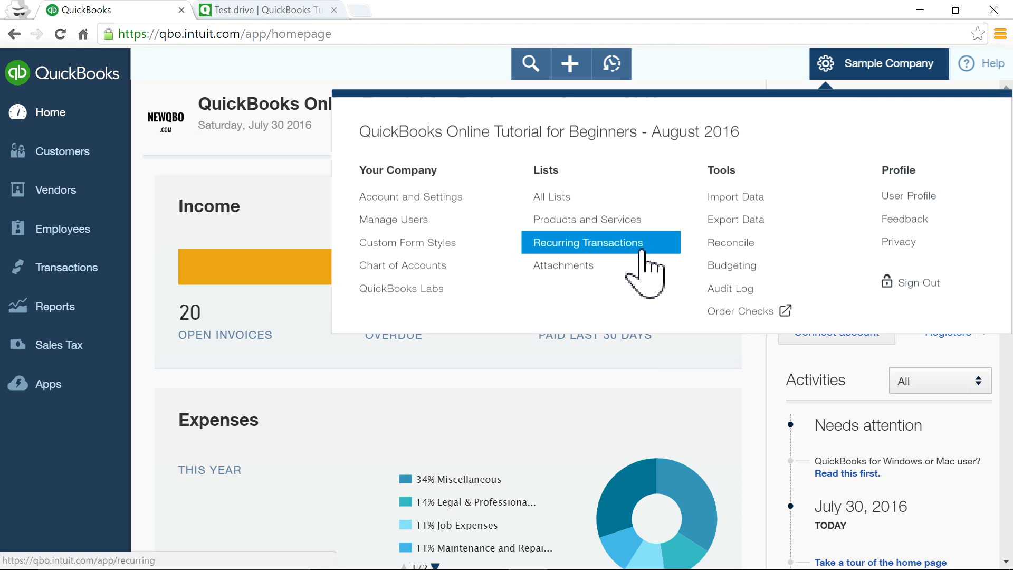
left_click(661, 256)
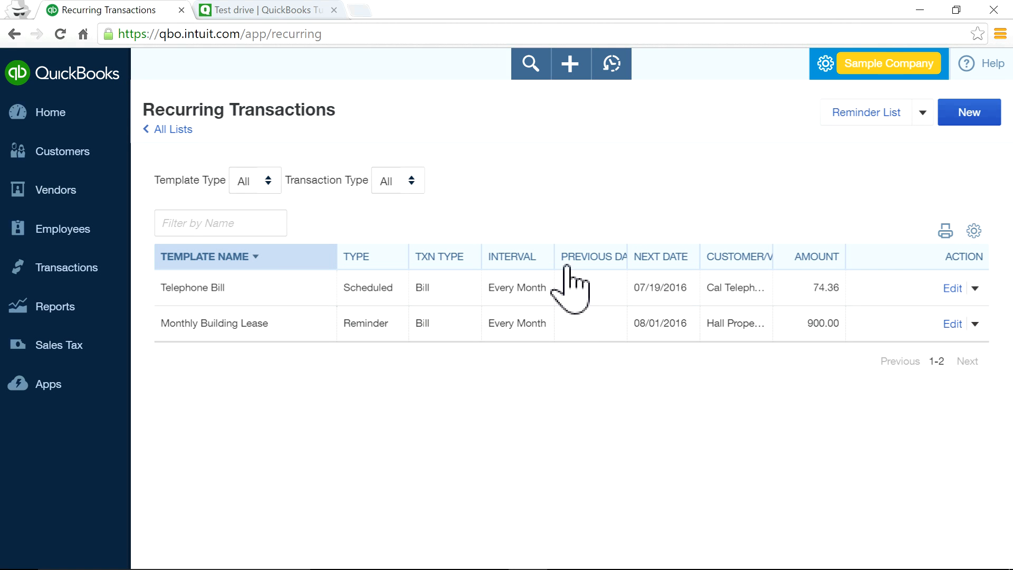
left_click(976, 127)
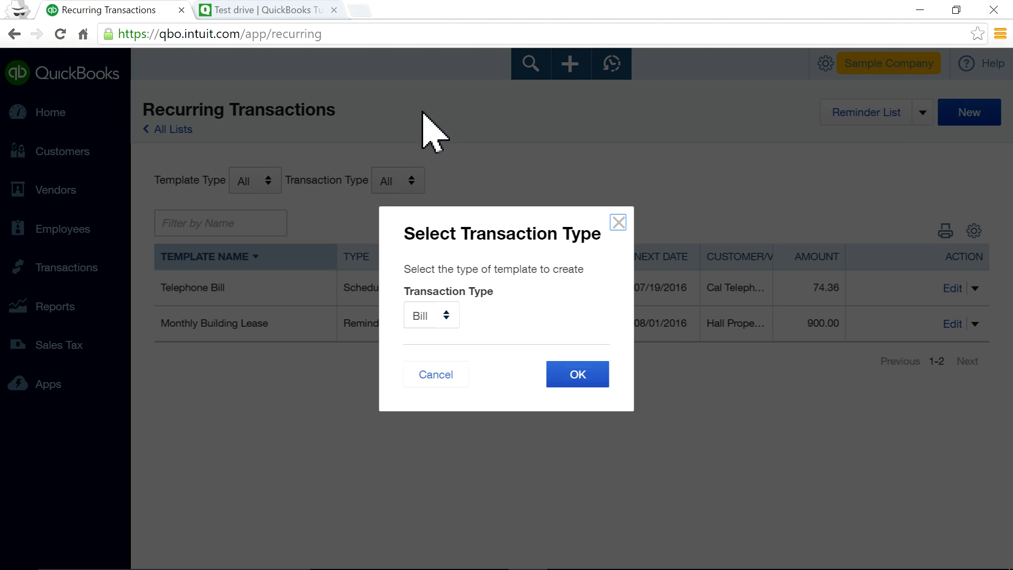
Browse the transaction type choices, then cancel without creating a template and go Home.
left_click(446, 315)
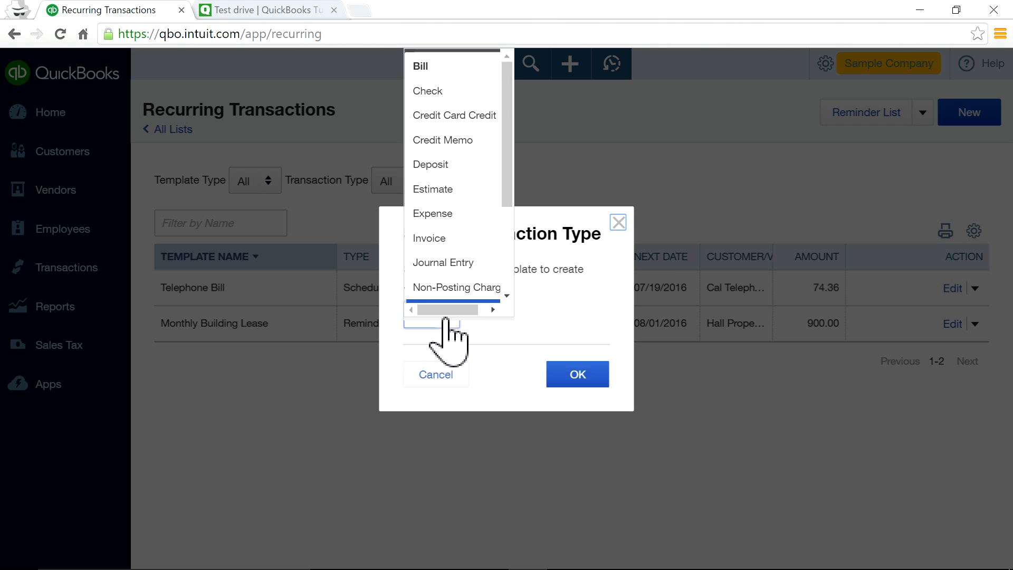
scroll(463, 177, "down", 3)
scroll(463, 179, "up", 3)
scroll(462, 177, "up", 1)
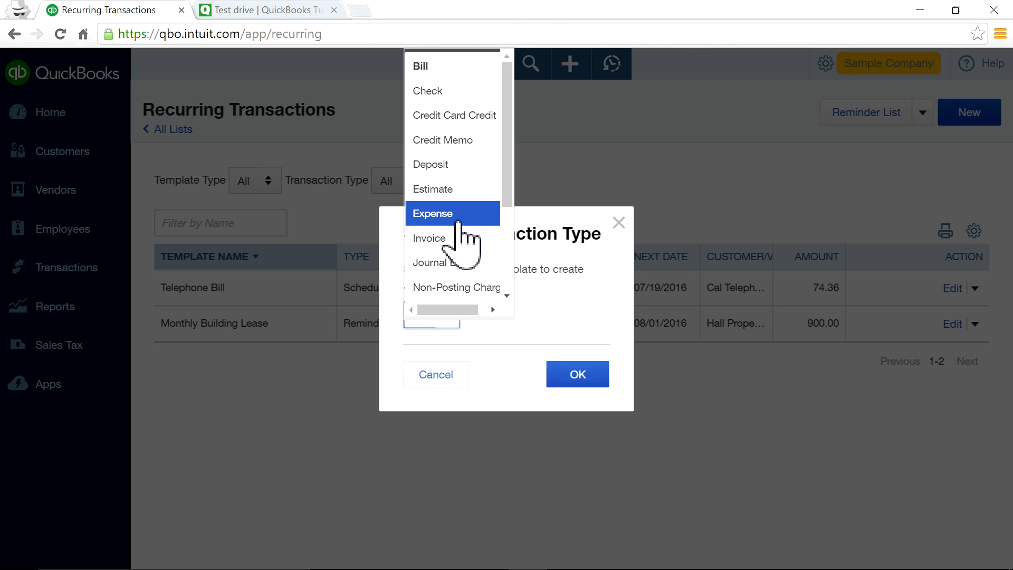
scroll(459, 248, "down", 1)
scroll(462, 267, "down", 1)
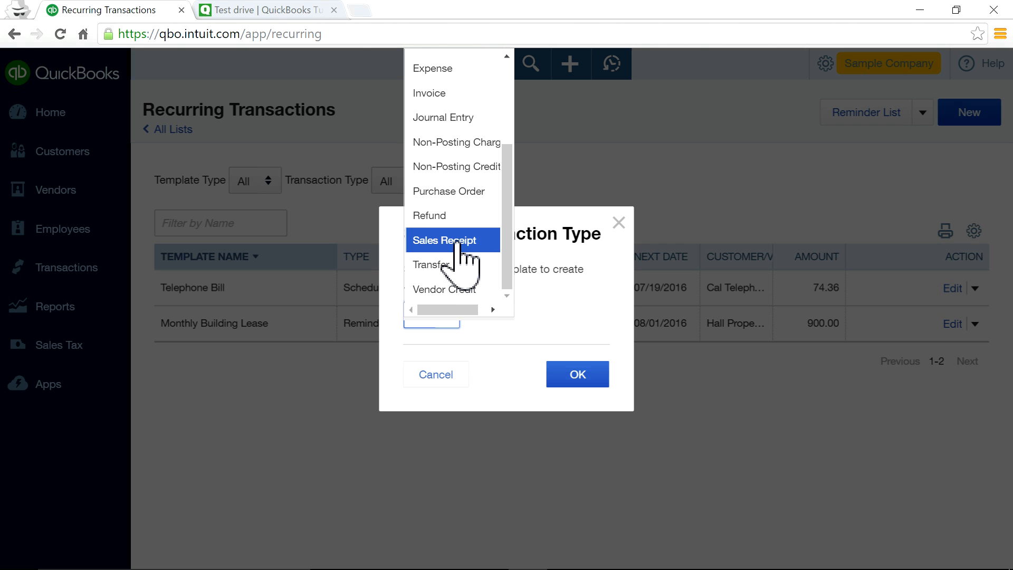
scroll(468, 232, "up", 2)
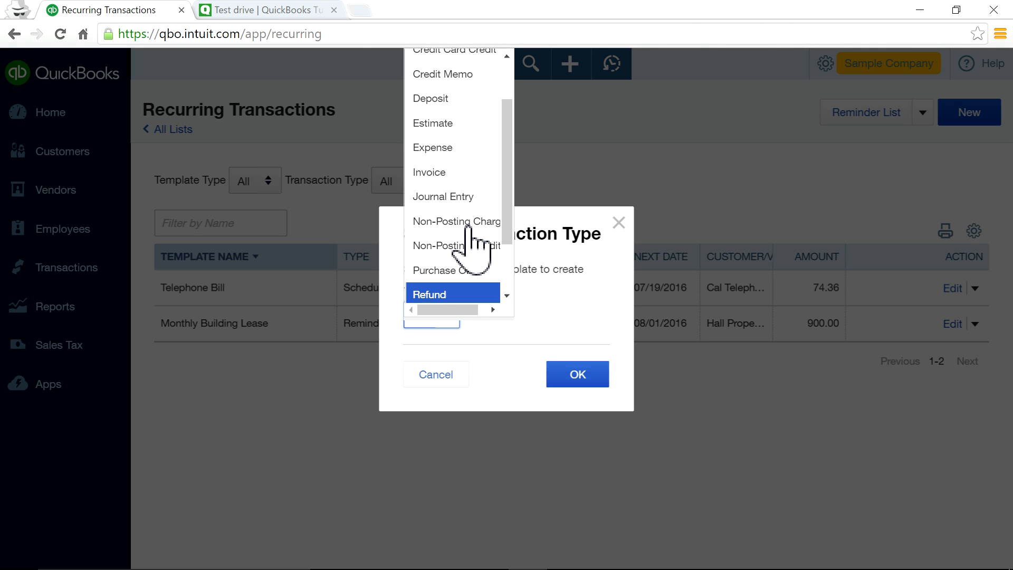
scroll(449, 230, "up", 2)
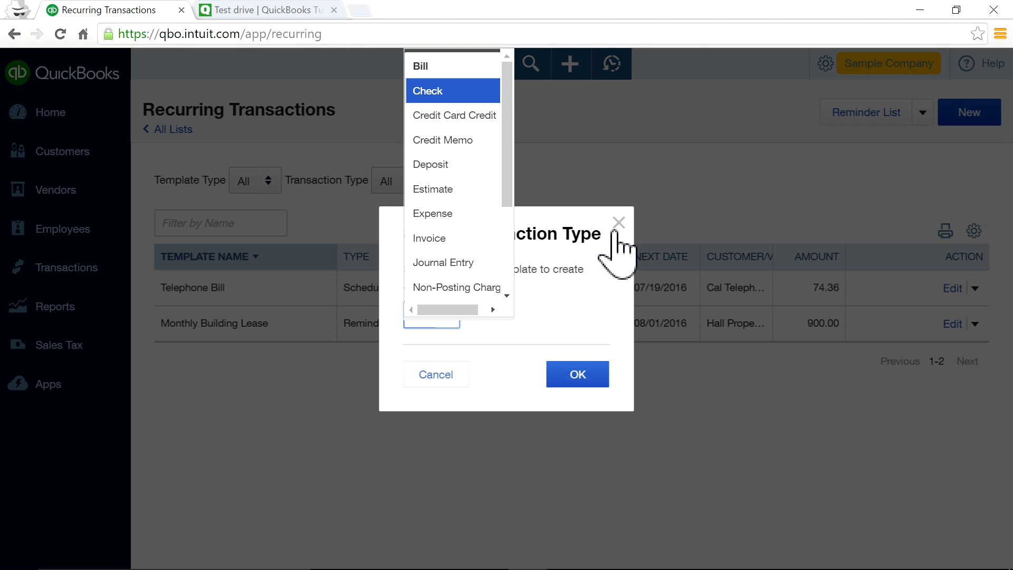
left_click(616, 225)
left_click(616, 223)
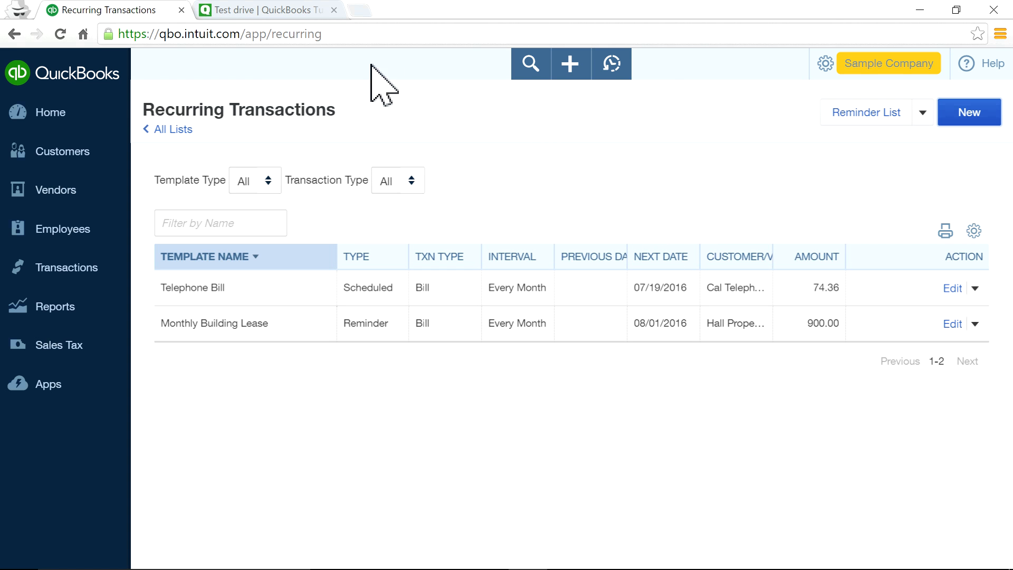
left_click(59, 113)
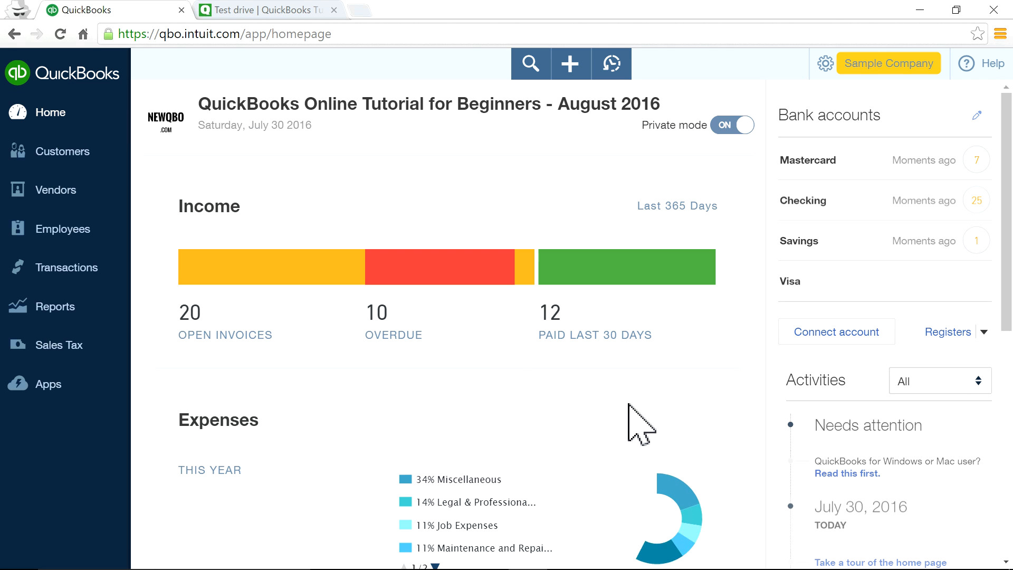
scroll(771, 407, "down", 6)
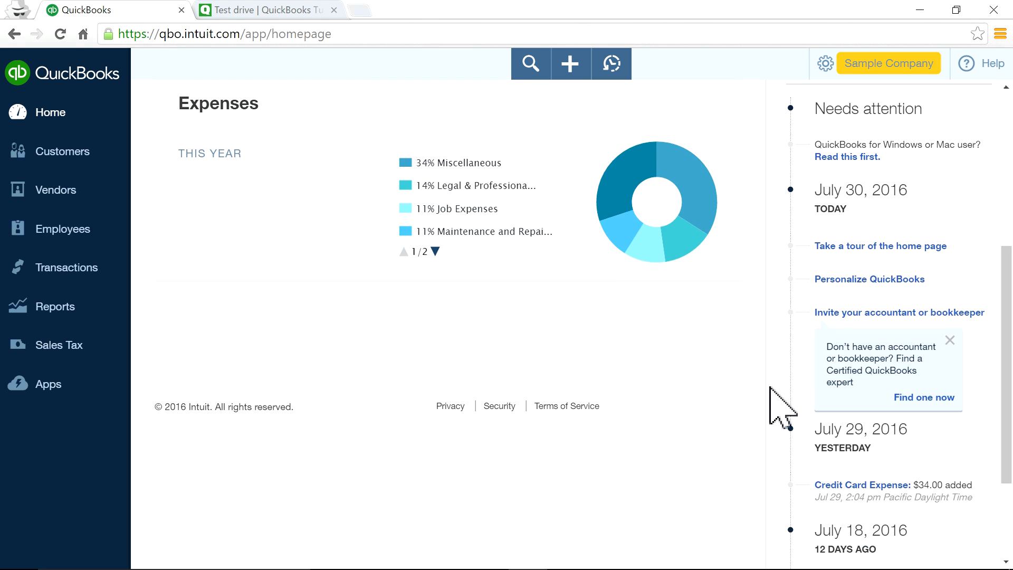
scroll(771, 404, "up", 5)
scroll(771, 388, "up", 1)
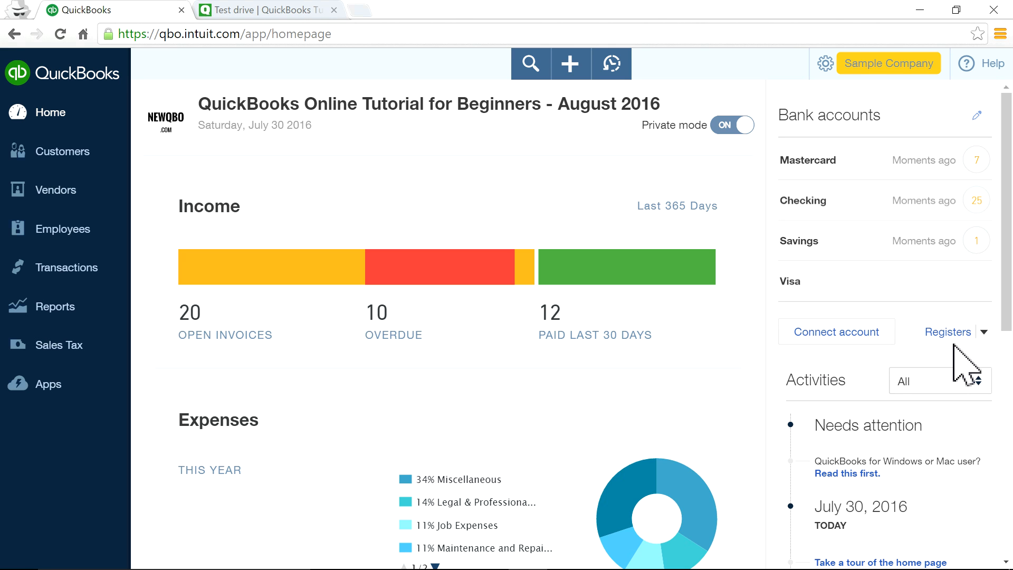
left_click(985, 332)
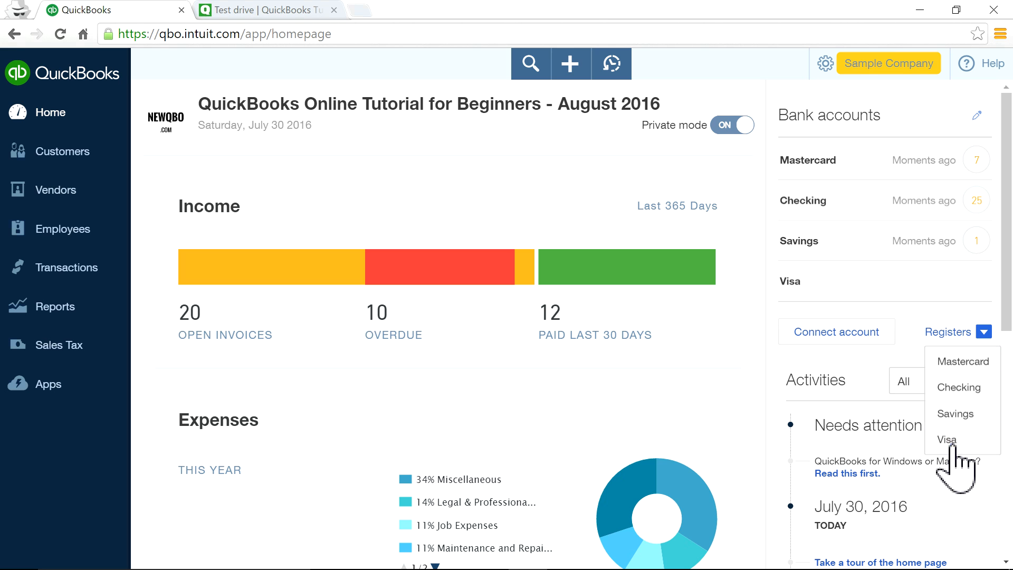
left_click(956, 400)
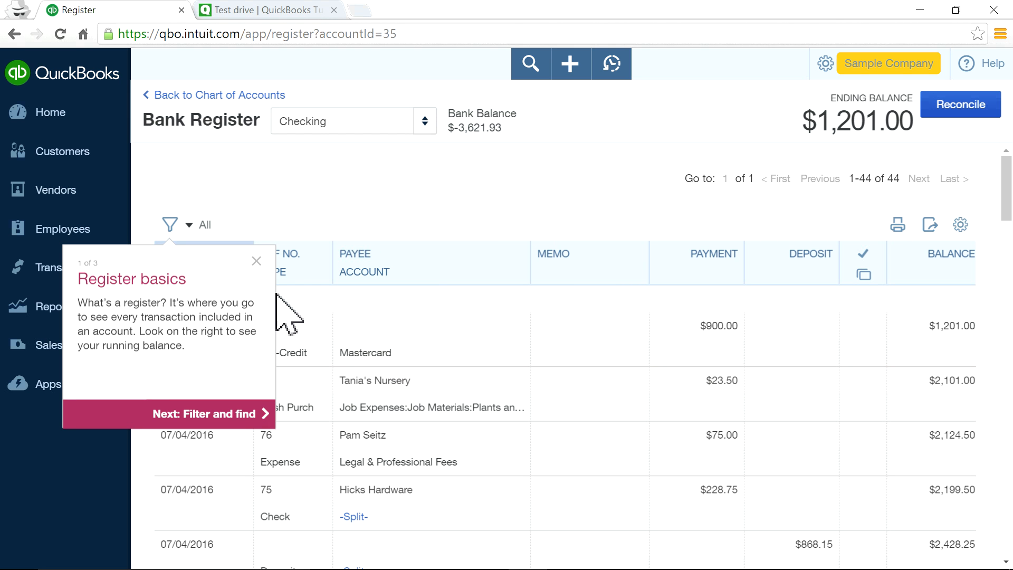
left_click(257, 261)
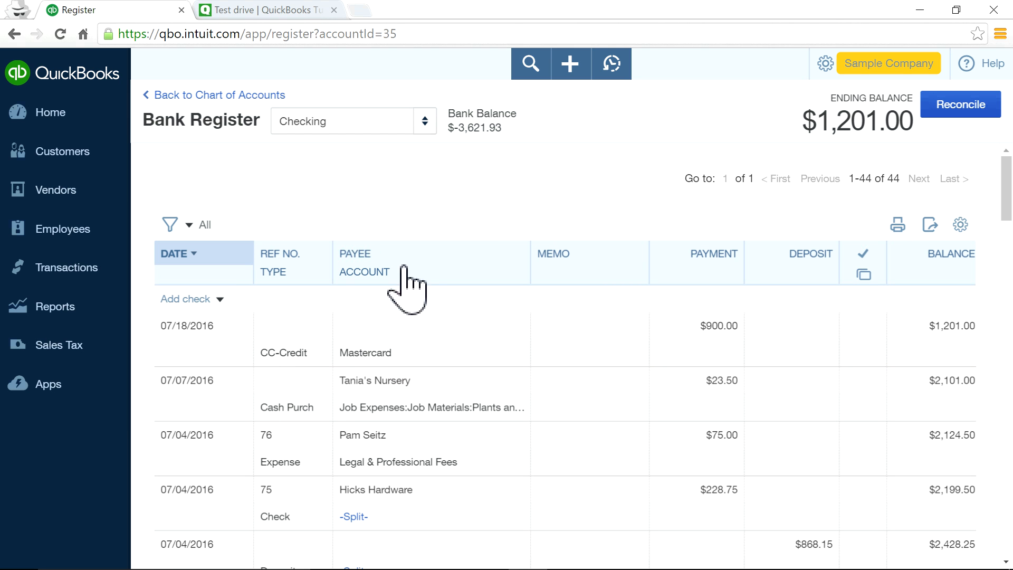
left_click(87, 139)
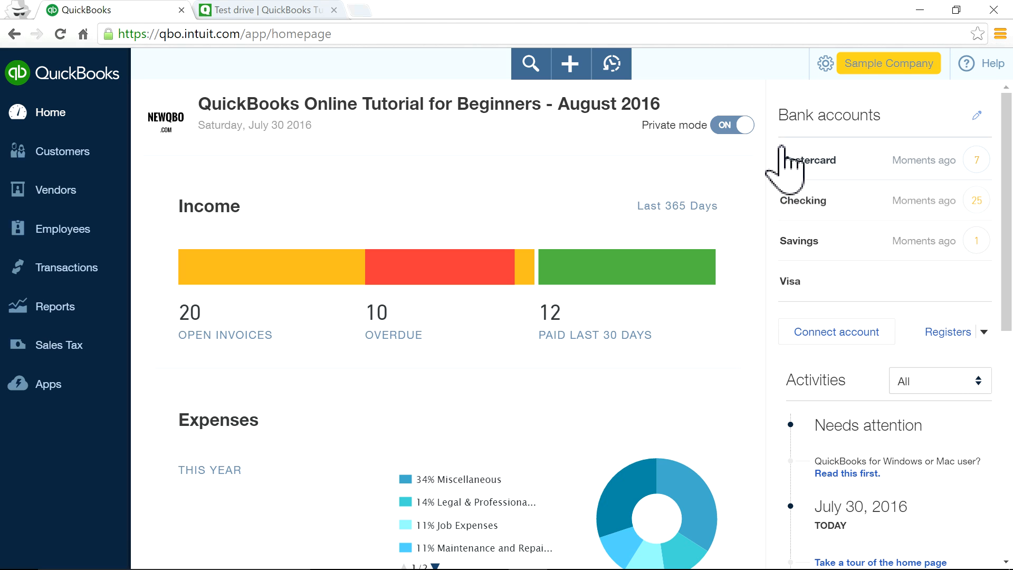
Move Checking to the top of the dashboard bank accounts list and save.
left_click(976, 113)
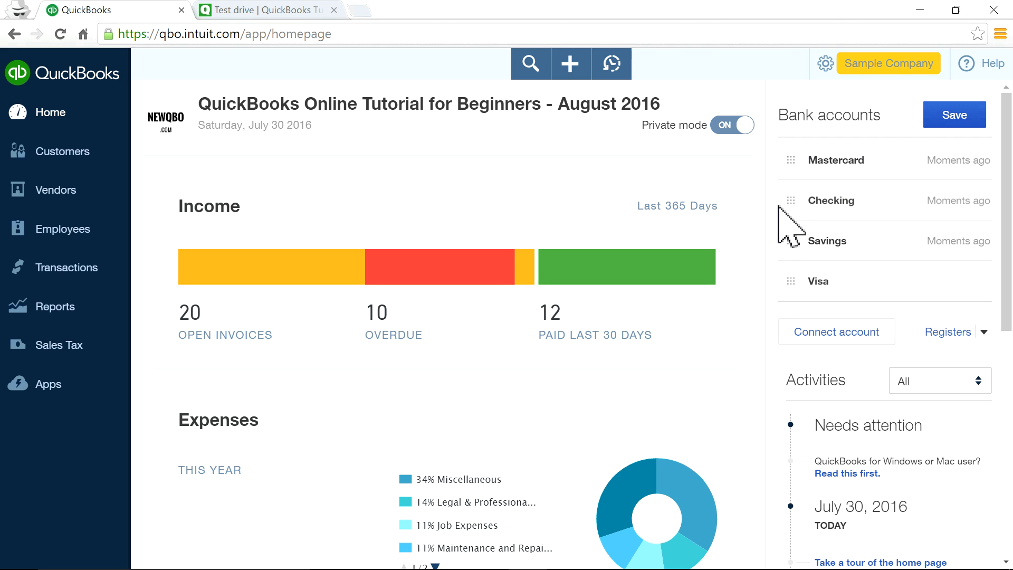
mouse_move(791, 200)
left_mouse_down()
mouse_move(789, 137)
mouse_move(791, 242)
mouse_move(794, 211)
left_mouse_up()
left_click(948, 133)
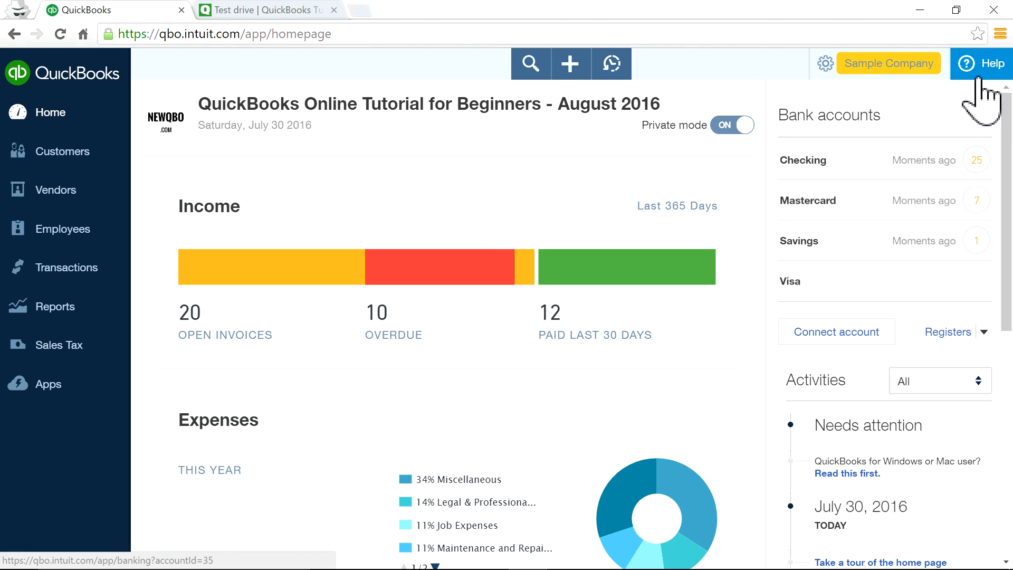
Move Mastercard below Savings, saving the order Checking, Savings, Mastercard, Visa.
left_click(977, 116)
left_click_drag(786, 202, 786, 240)
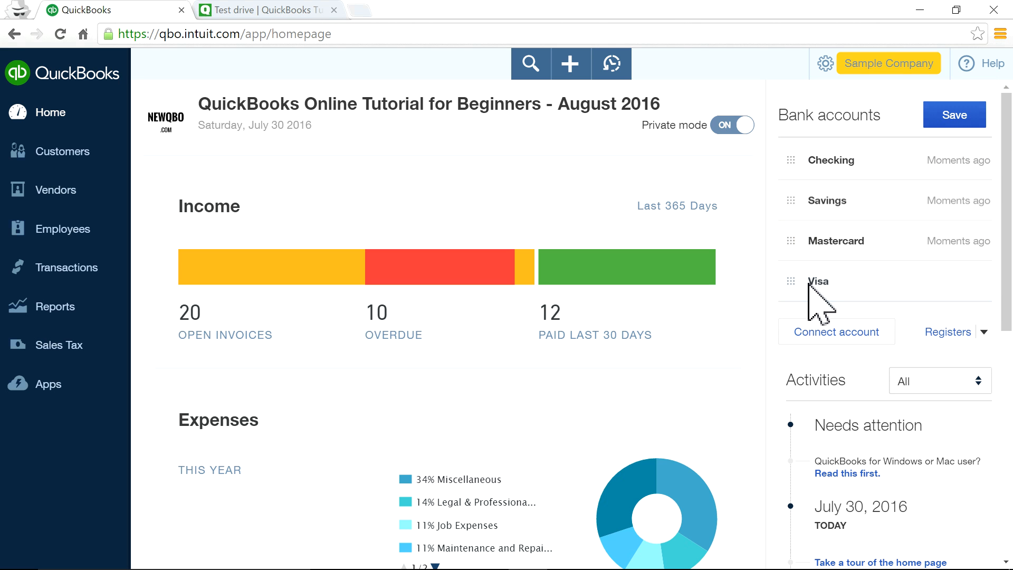
left_click(959, 125)
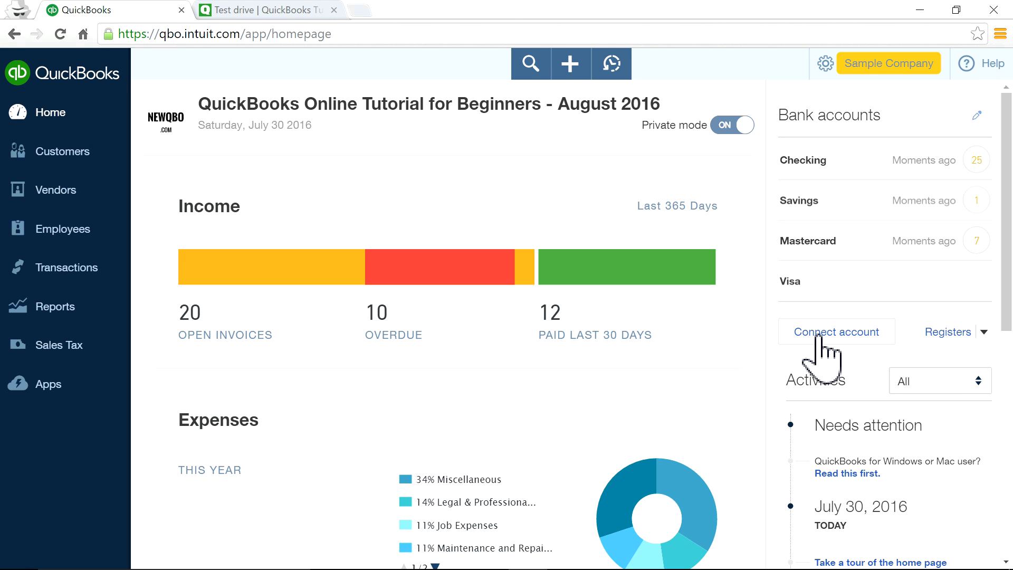
left_click(837, 335)
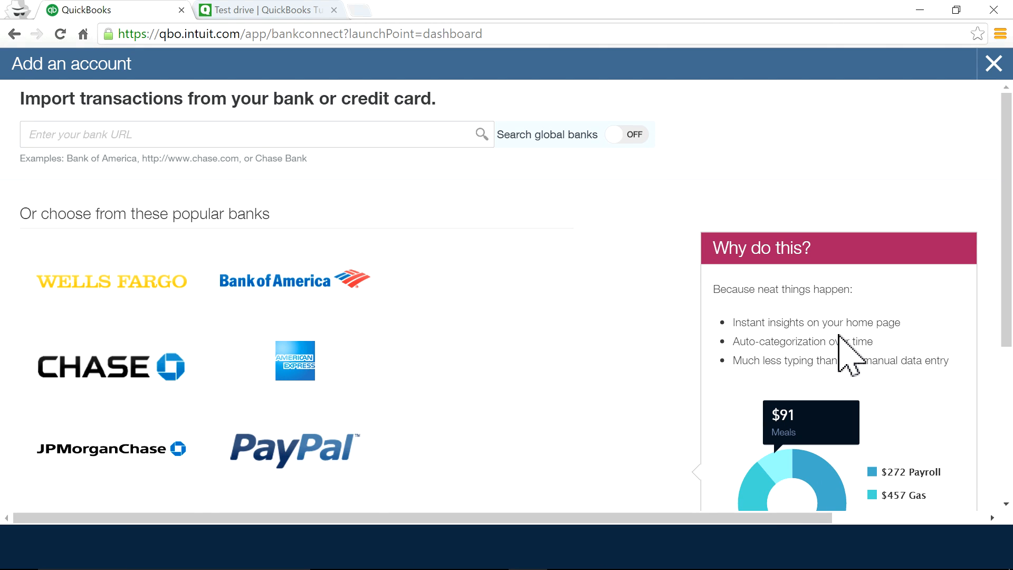
scroll(213, 276, "down", 3)
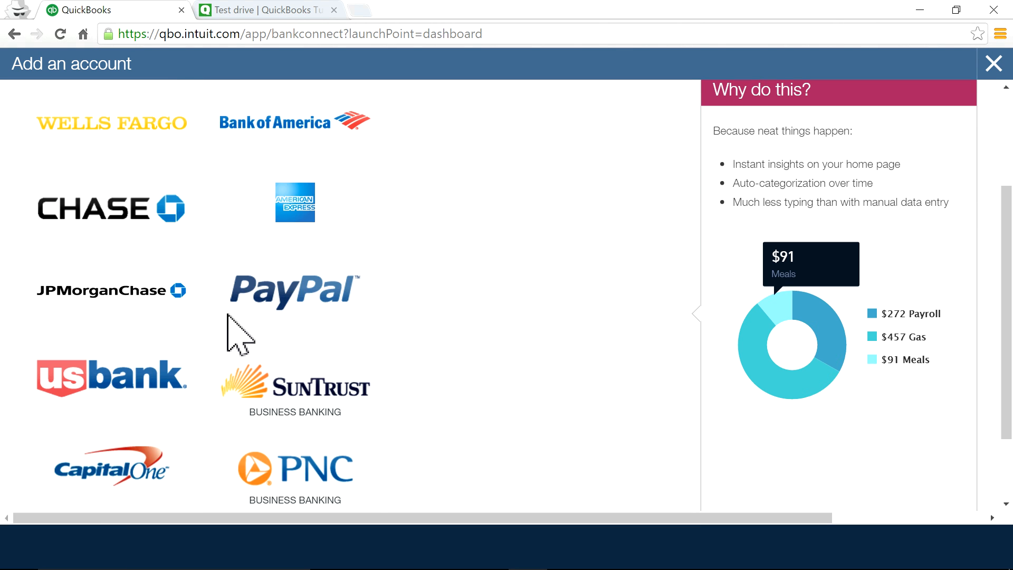
scroll(137, 205, "up", 3)
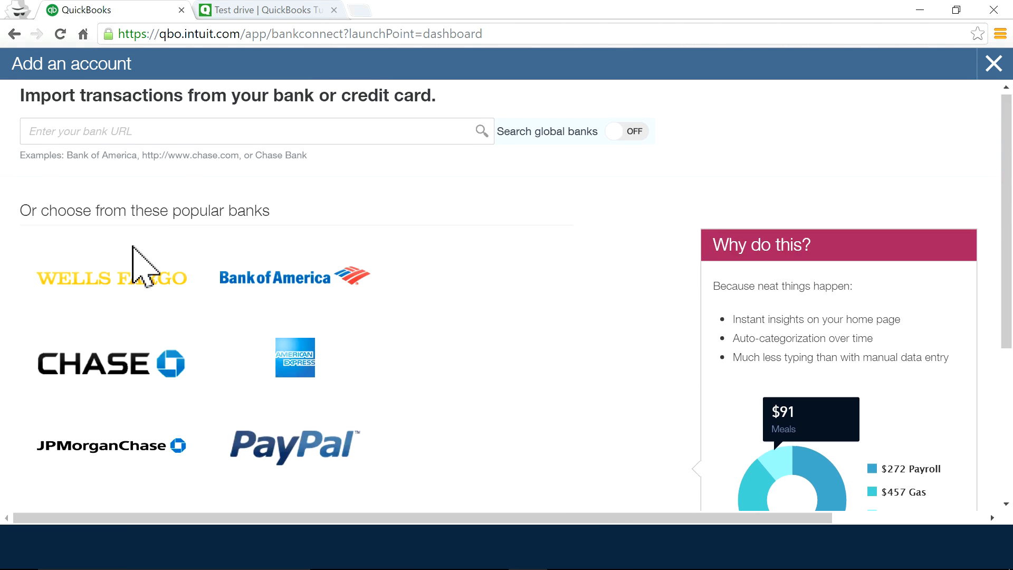
left_click(125, 358)
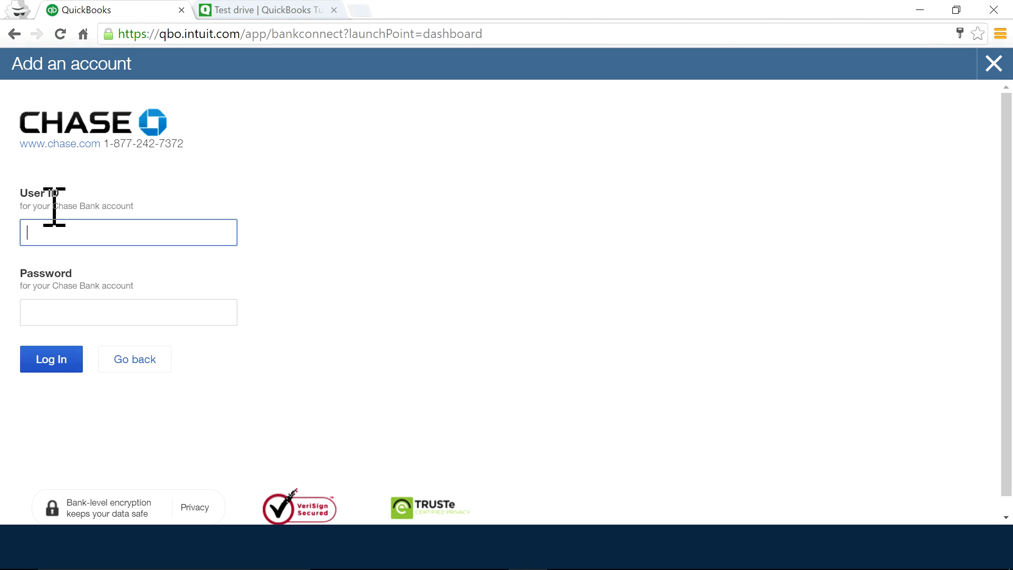
left_click_drag(54, 206, 143, 208)
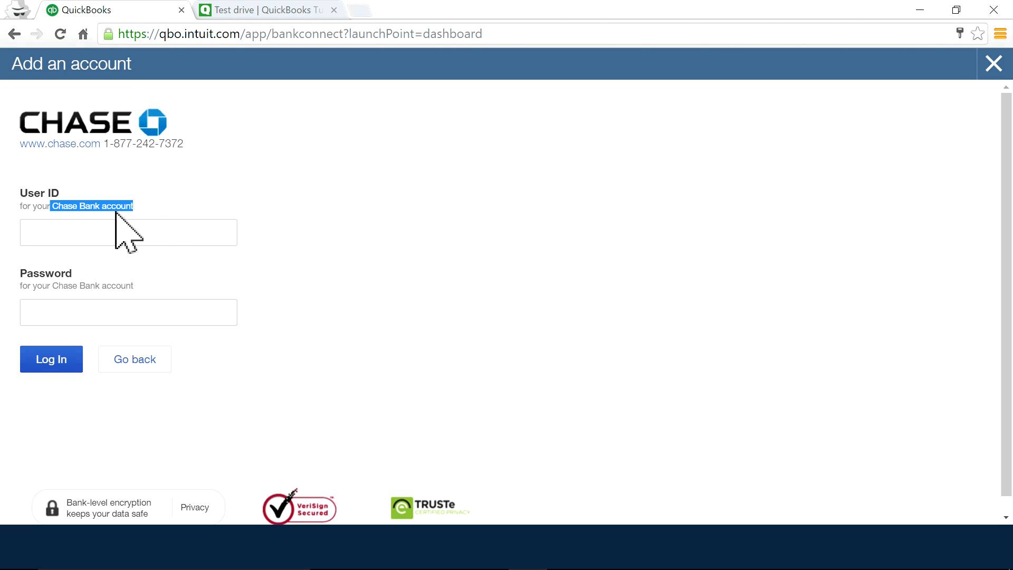
left_click(90, 208)
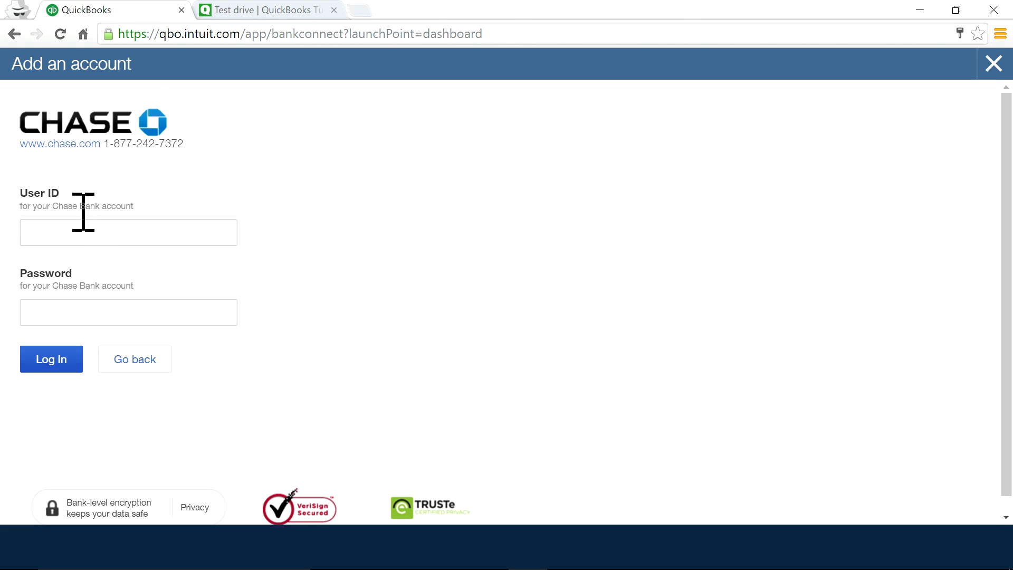
left_click(111, 223)
left_click(140, 311)
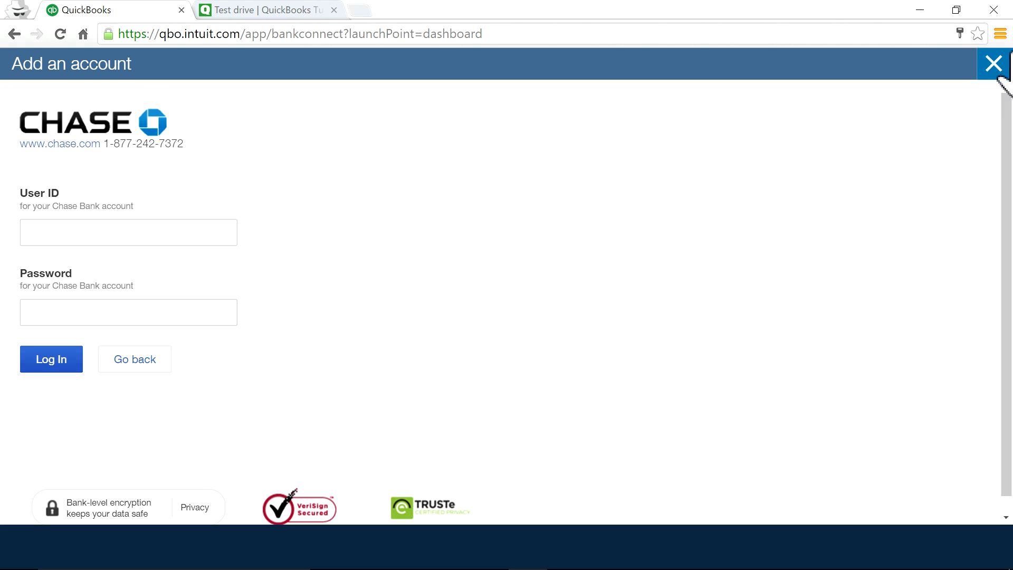
left_click(993, 67)
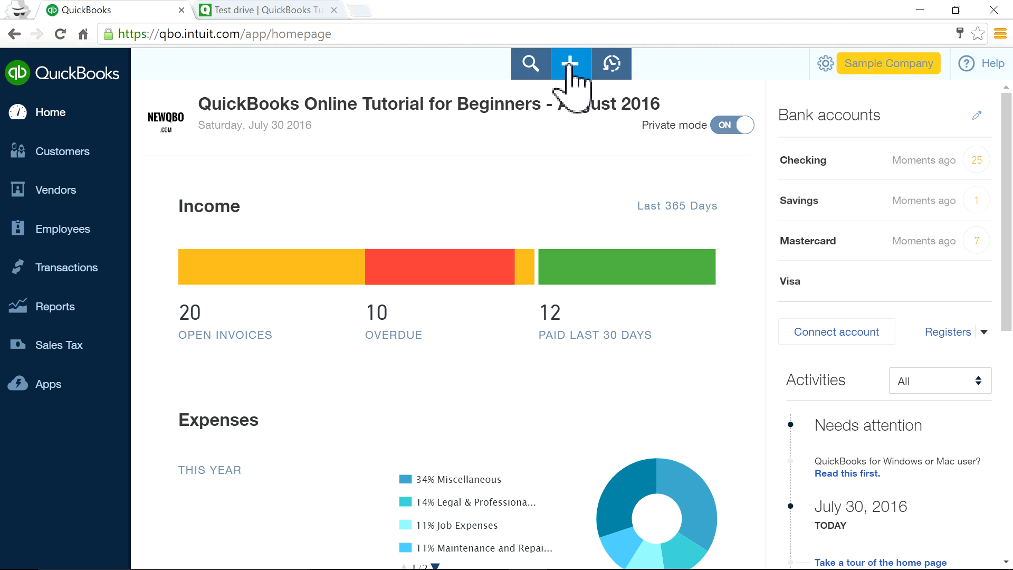
left_click(533, 68)
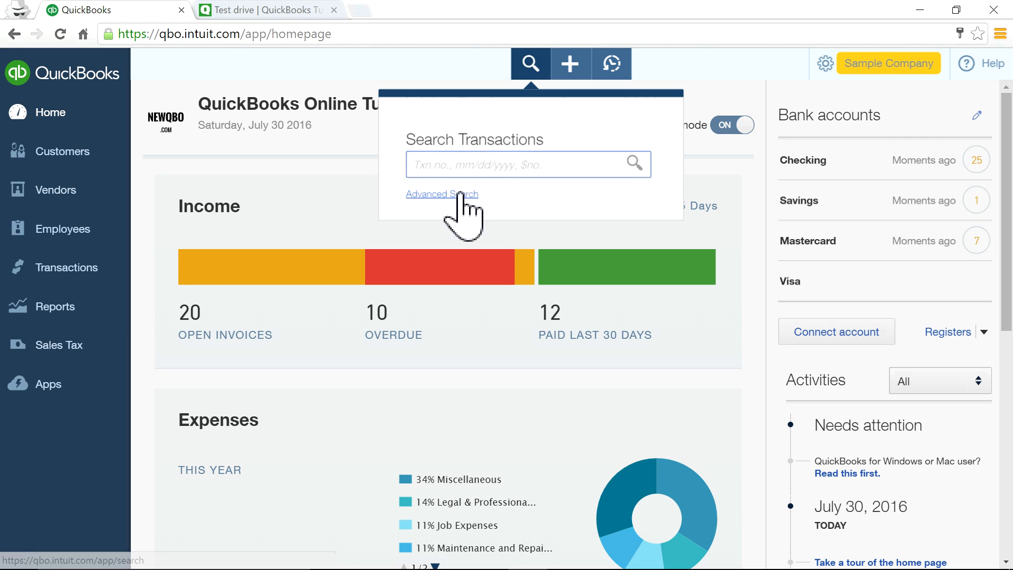
left_click(461, 195)
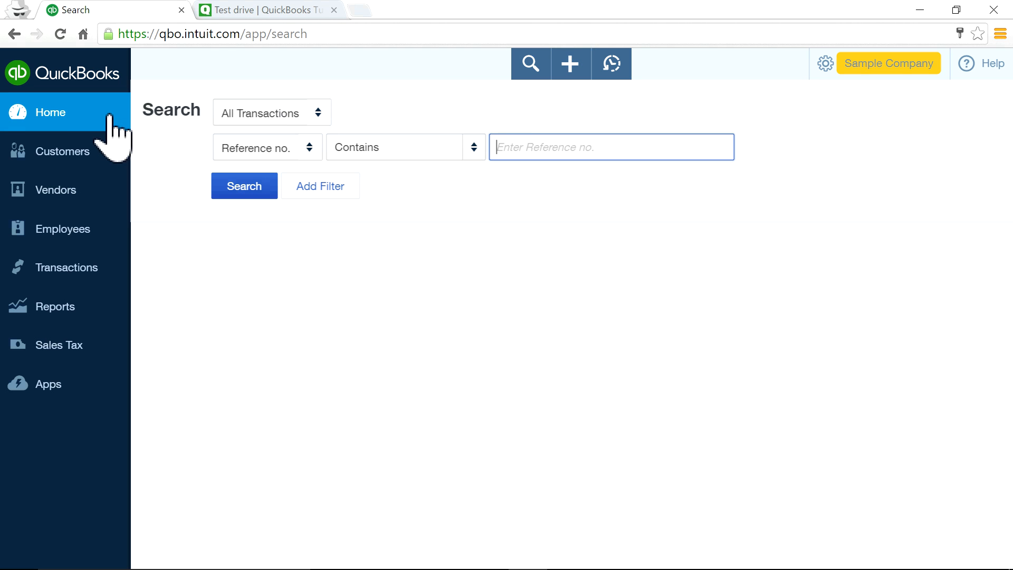
left_click(54, 121)
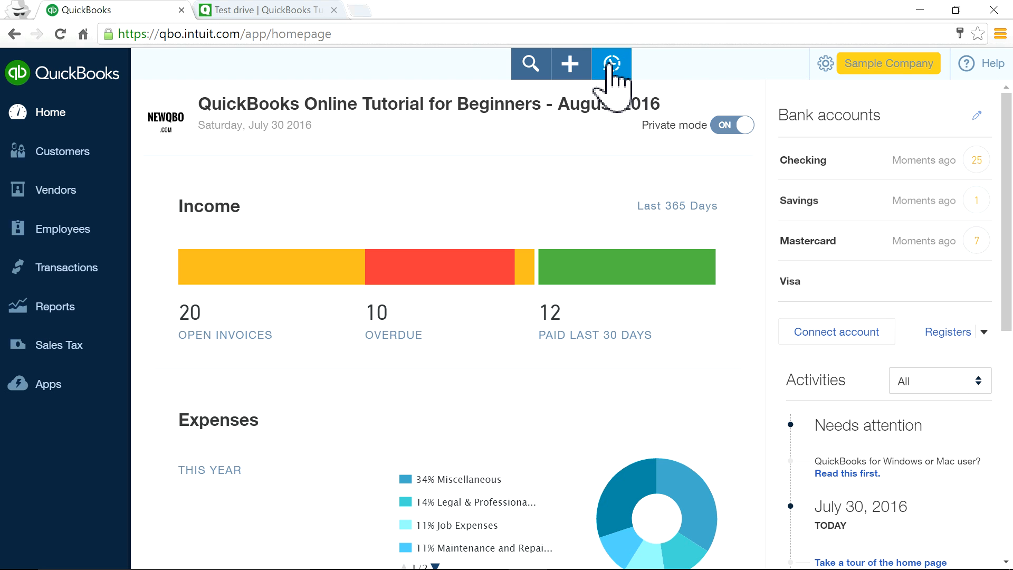
Show all recent transactions as search results and scroll through them.
left_click(612, 66)
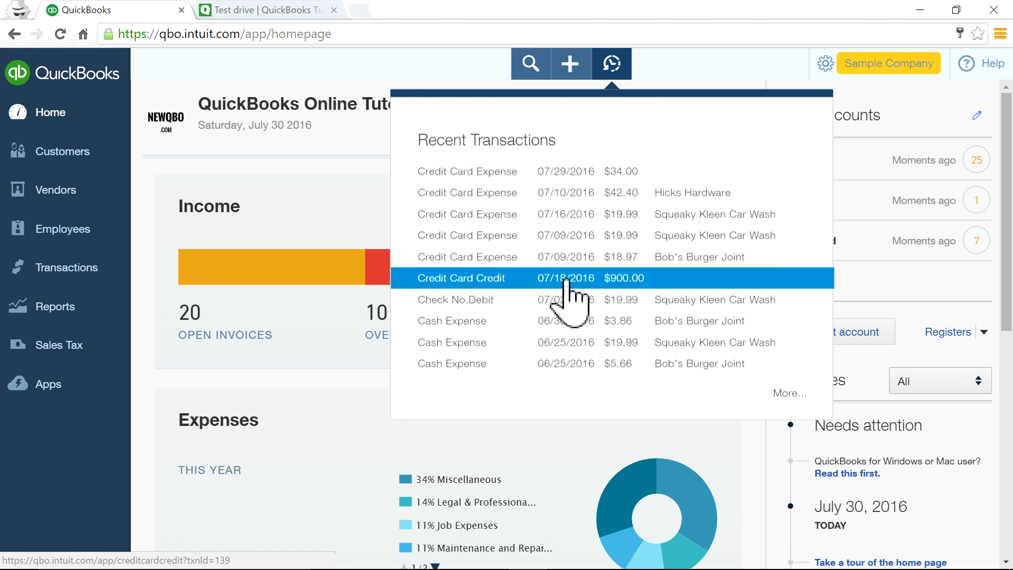
left_click(790, 395)
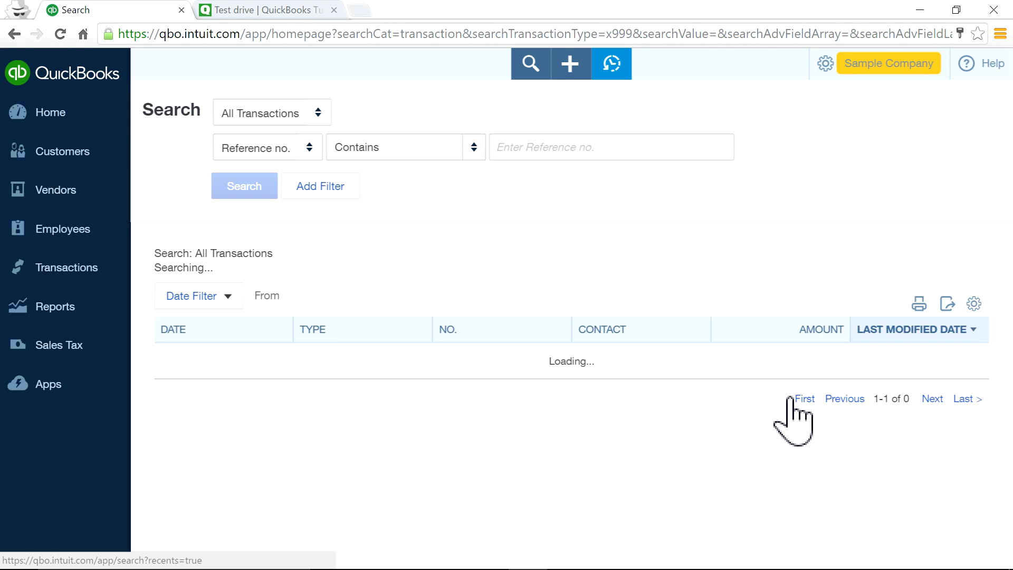
scroll(765, 380, "down", 10)
scroll(764, 388, "down", 5)
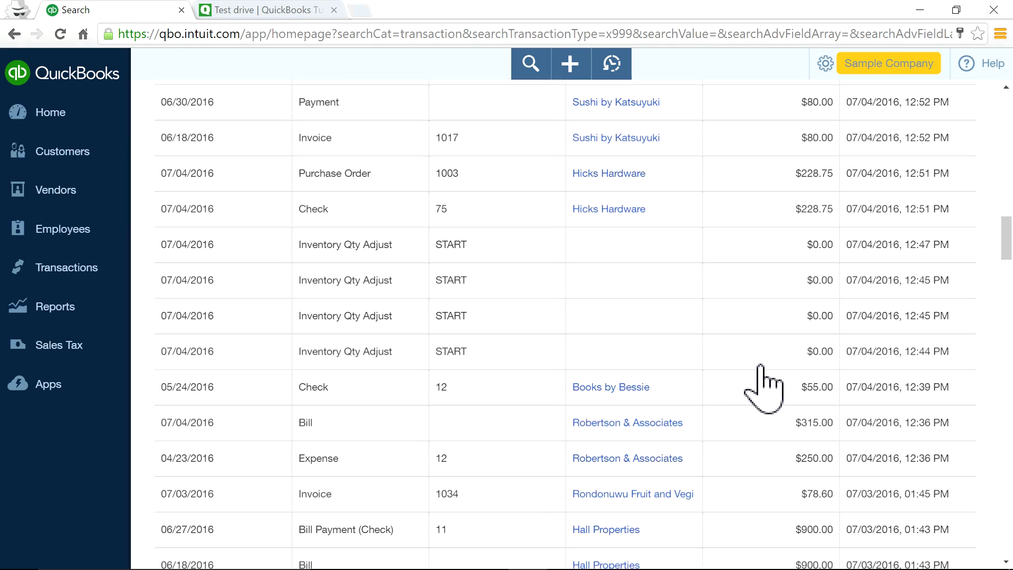
scroll(764, 388, "up", 15)
scroll(769, 385, "down", 2)
scroll(769, 384, "up", 2)
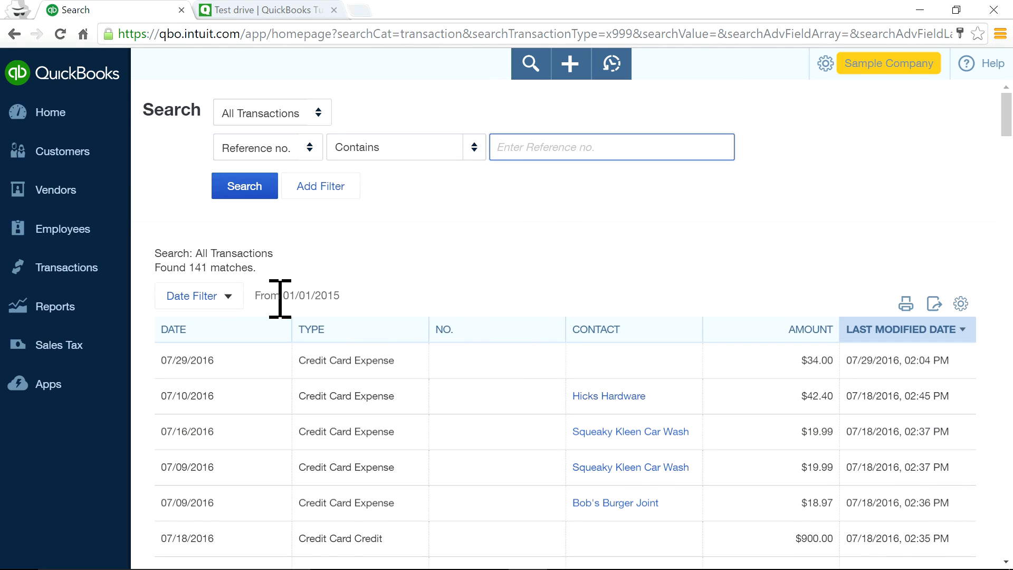
Close the Date Filter without applying it and return to the Home dashboard.
left_click(196, 297)
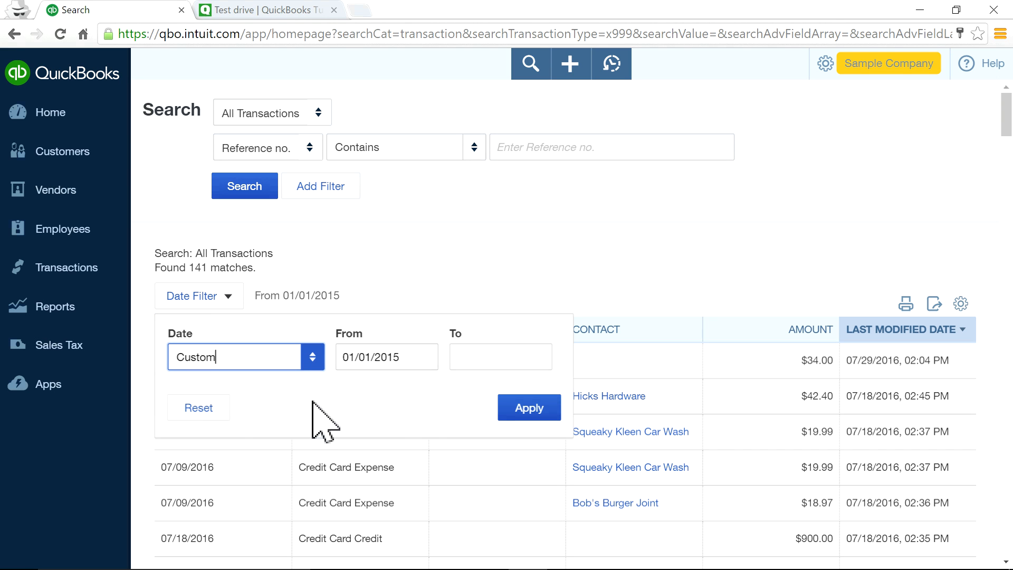
left_click(488, 262)
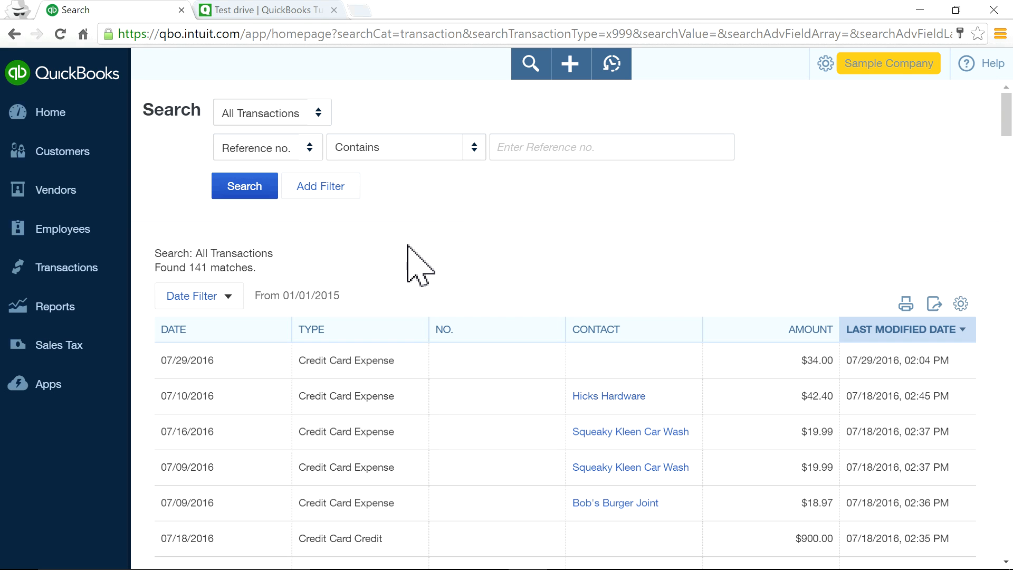
left_click(76, 116)
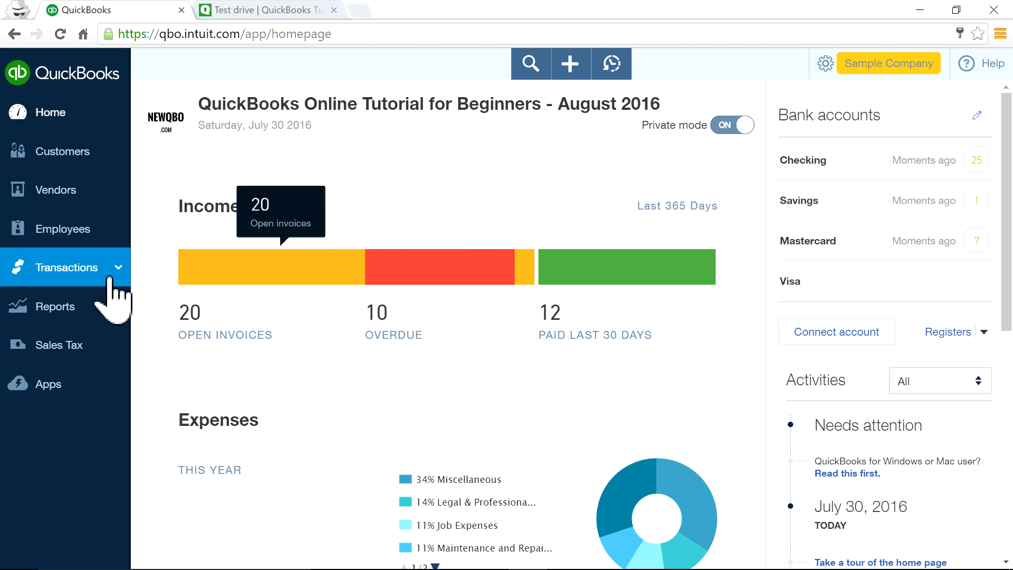
left_click(66, 271)
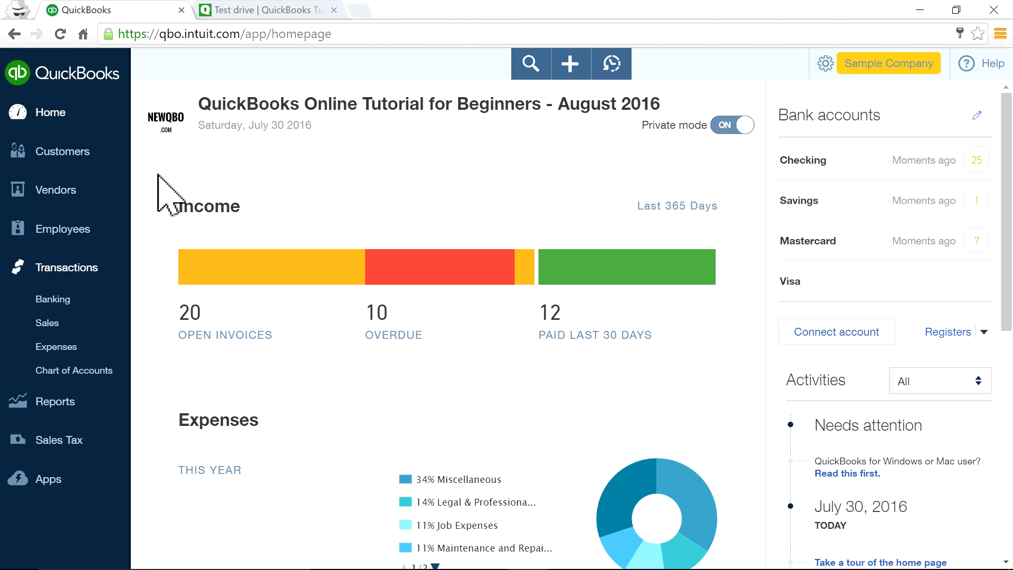
left_click(53, 119)
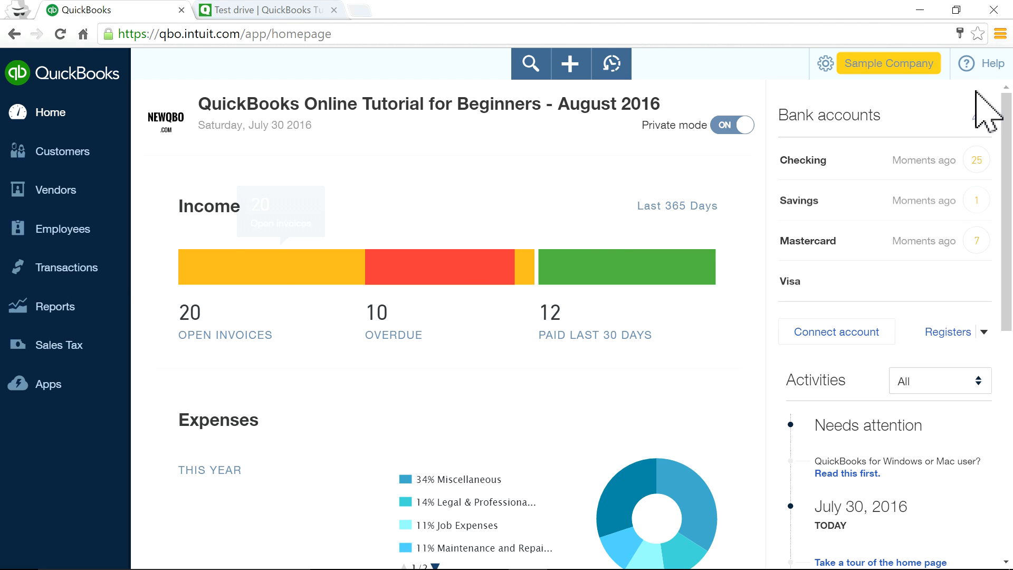
Choose QuickBooks Labs under Your Company in the gear menu.
left_click(848, 71)
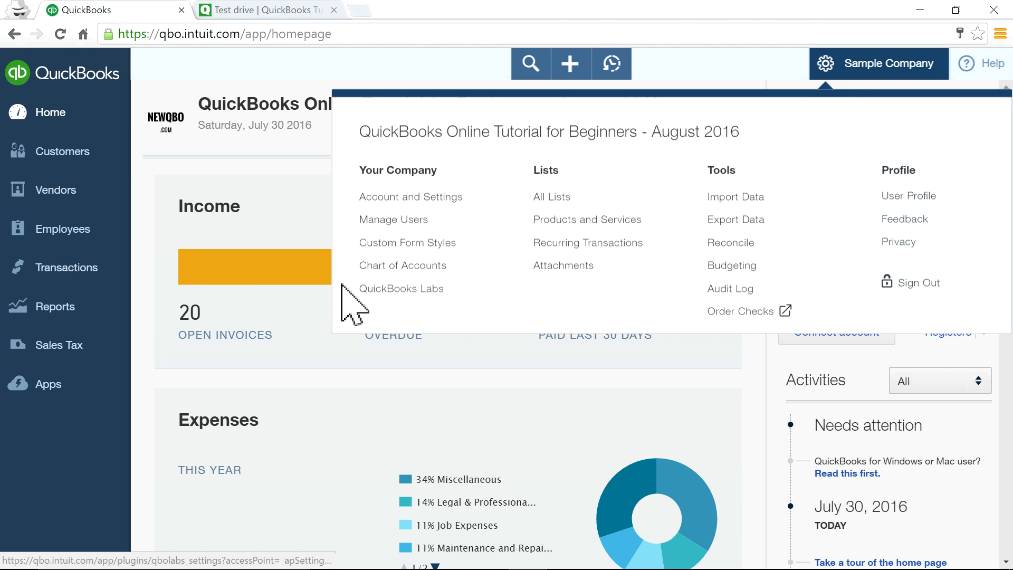
left_click(725, 59)
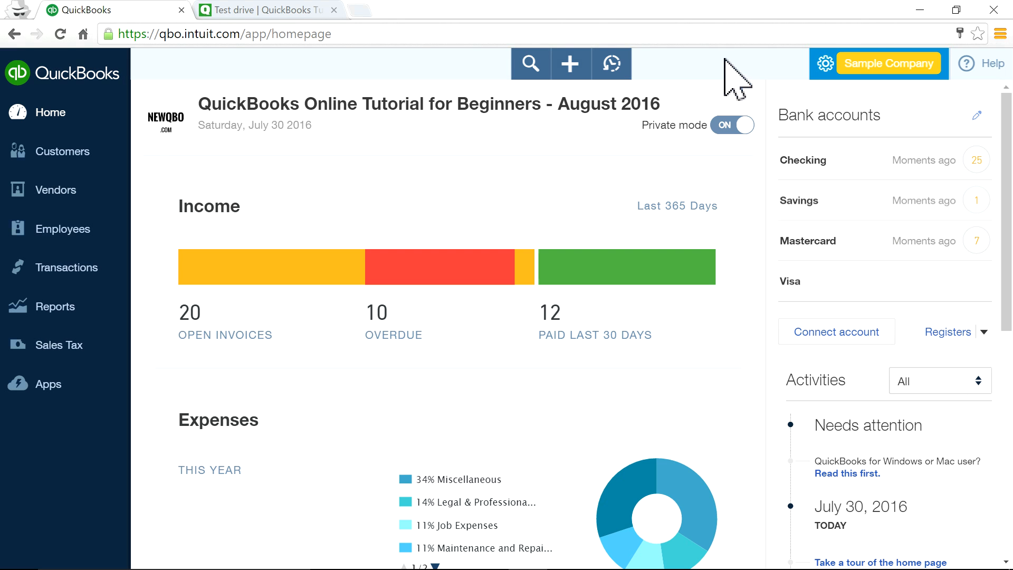
left_click(829, 74)
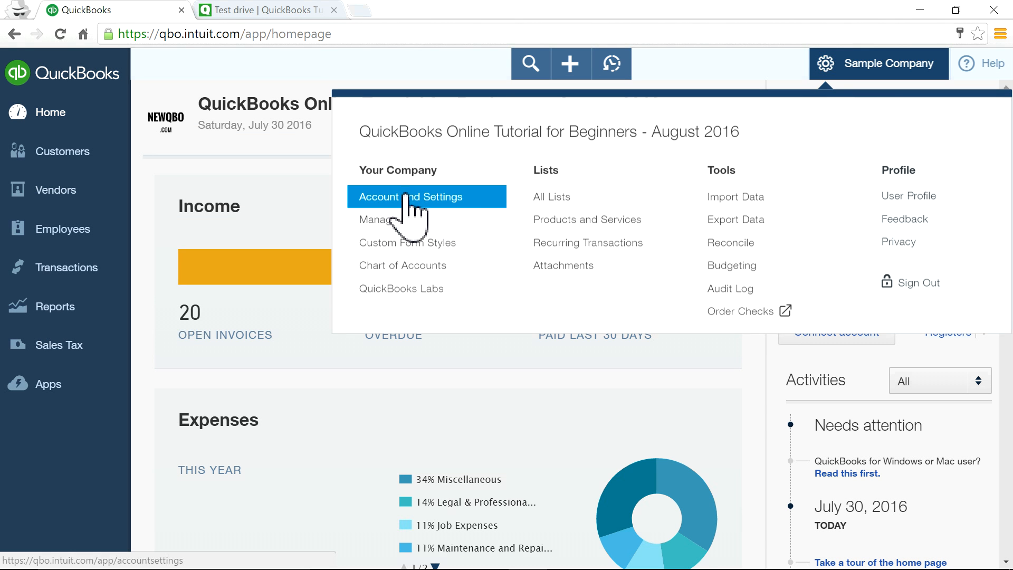
left_click(391, 289)
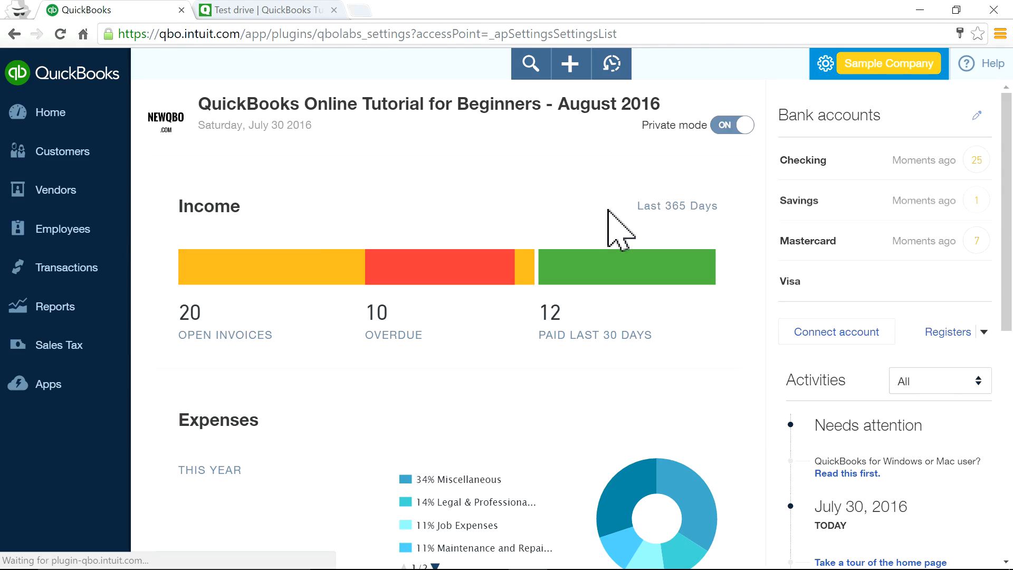
Switch the Collapsible Left Navigation plug-in to ON and click Done.
scroll(528, 377, "down", 2)
scroll(549, 369, "down", 3)
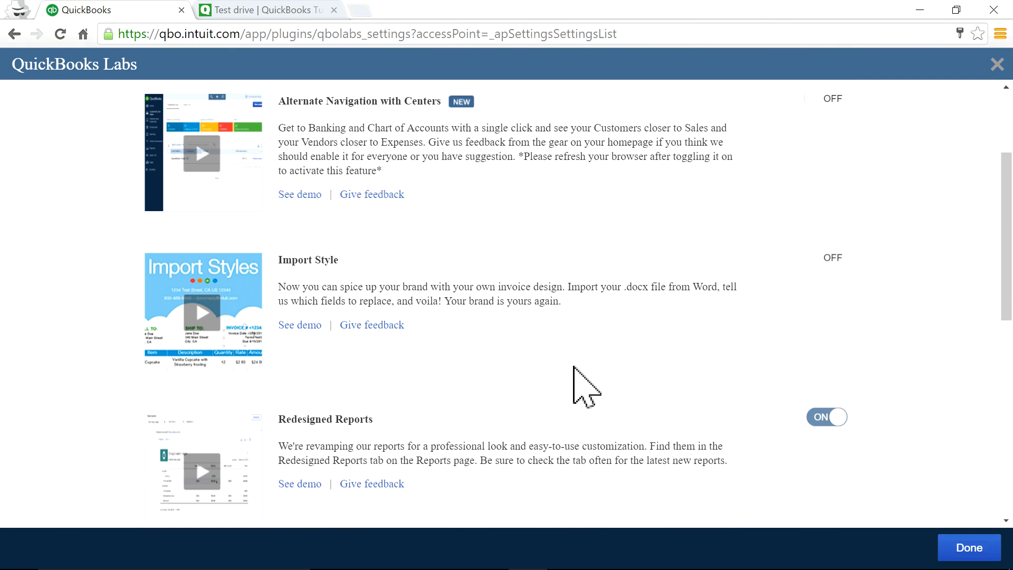
scroll(579, 368, "down", 1)
scroll(578, 368, "up", 4)
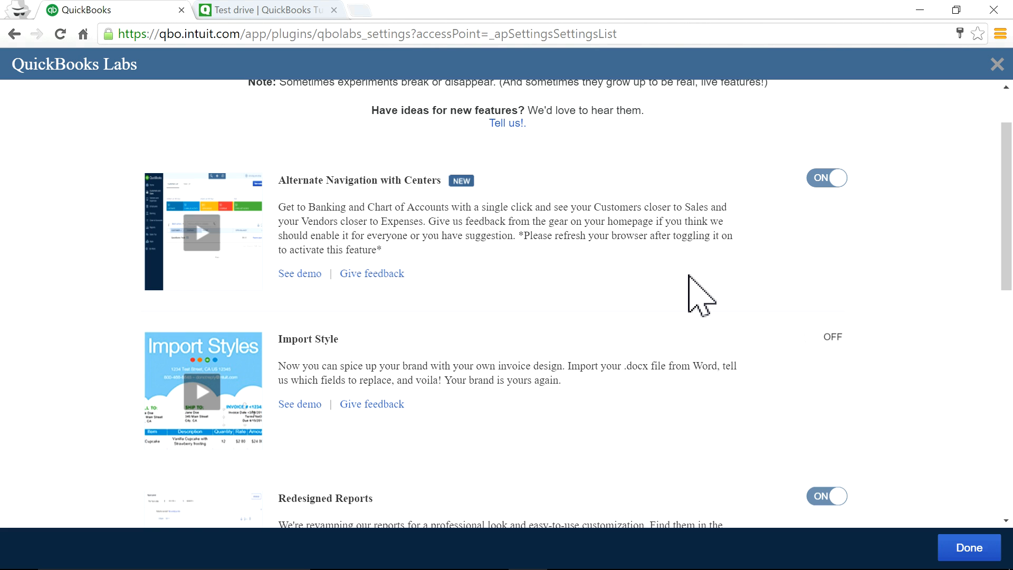
scroll(696, 290, "down", 3)
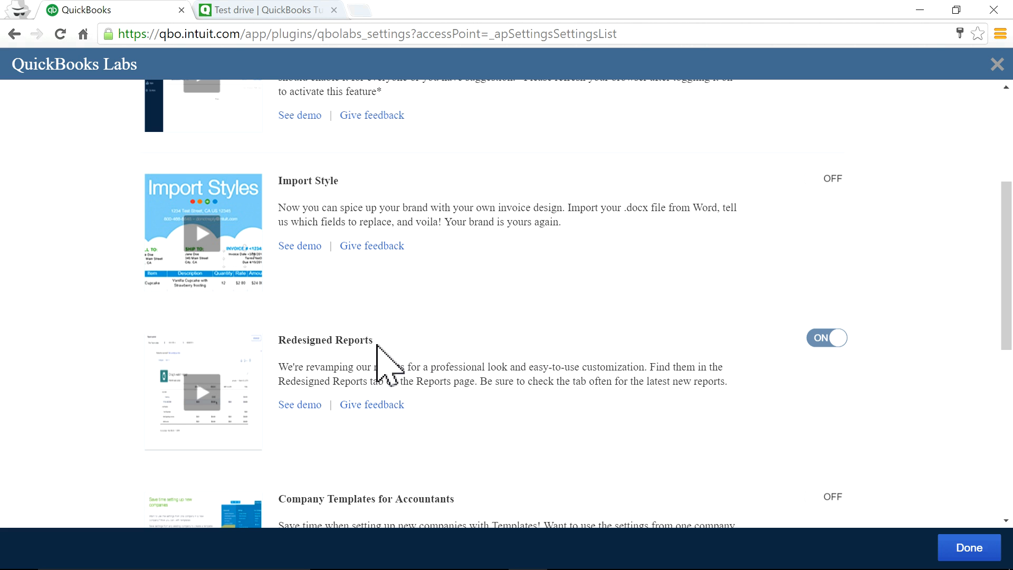
scroll(607, 374, "down", 8)
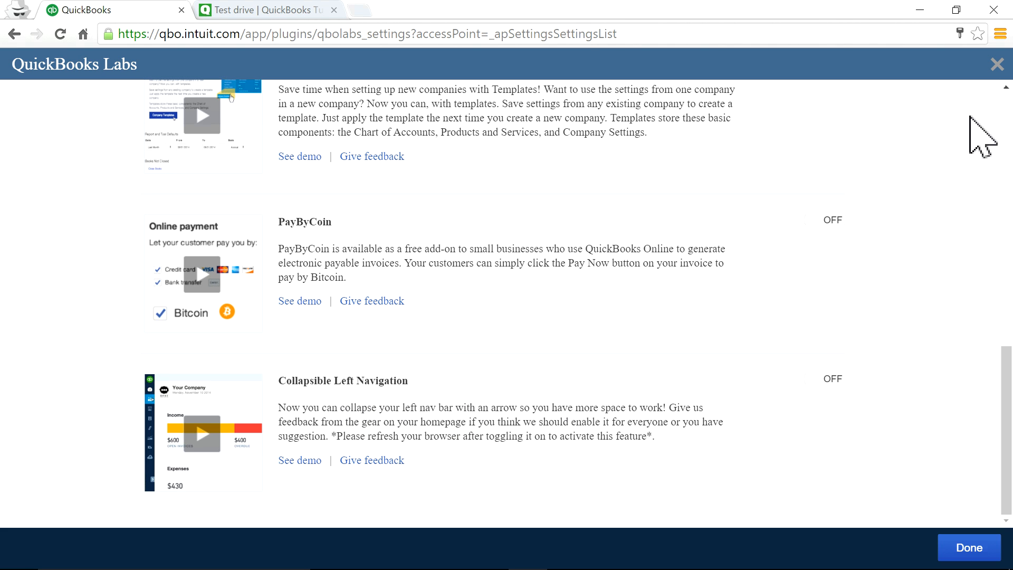
left_click(830, 389)
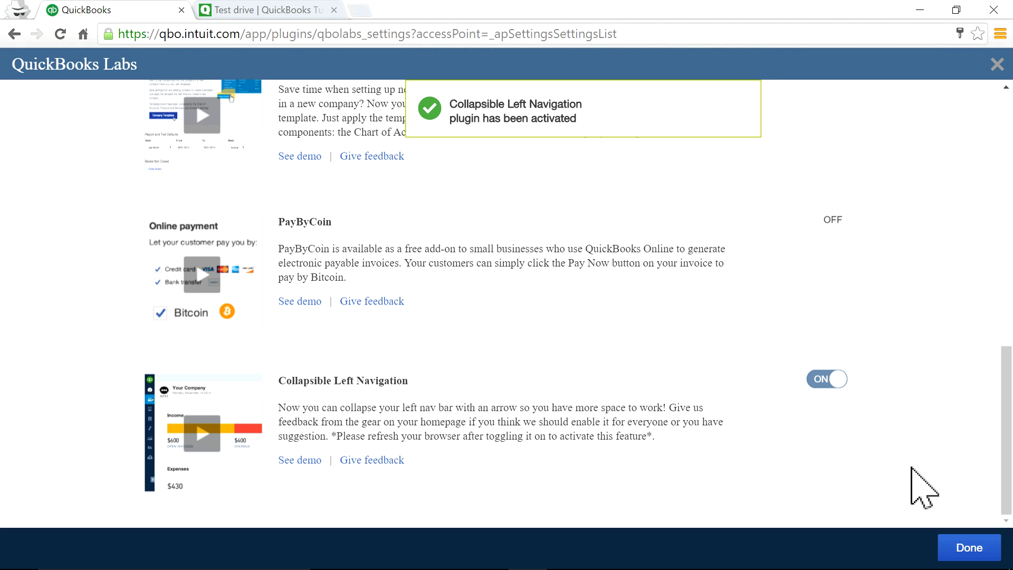
scroll(778, 335, "up", 12)
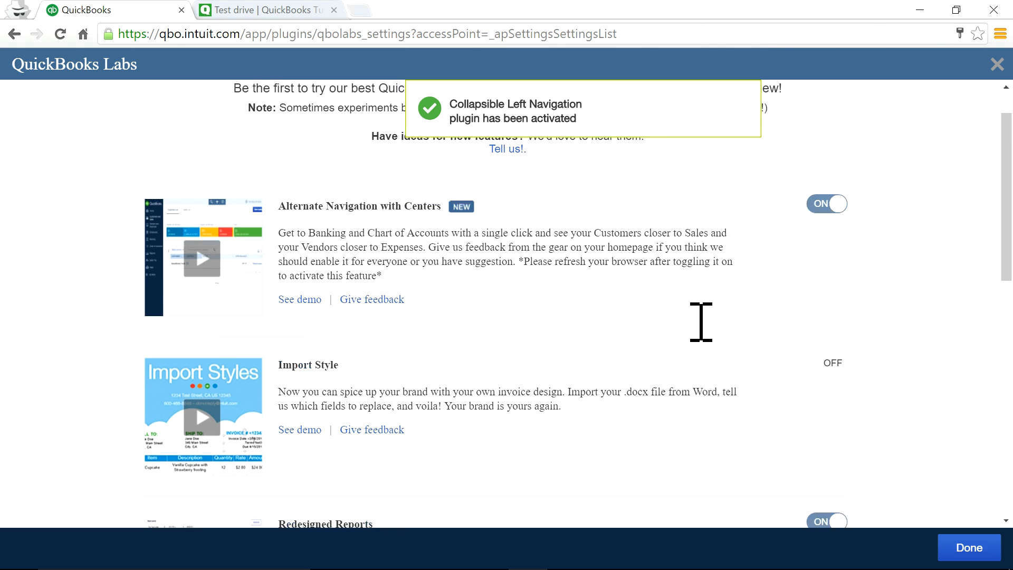
scroll(701, 322, "up", 1)
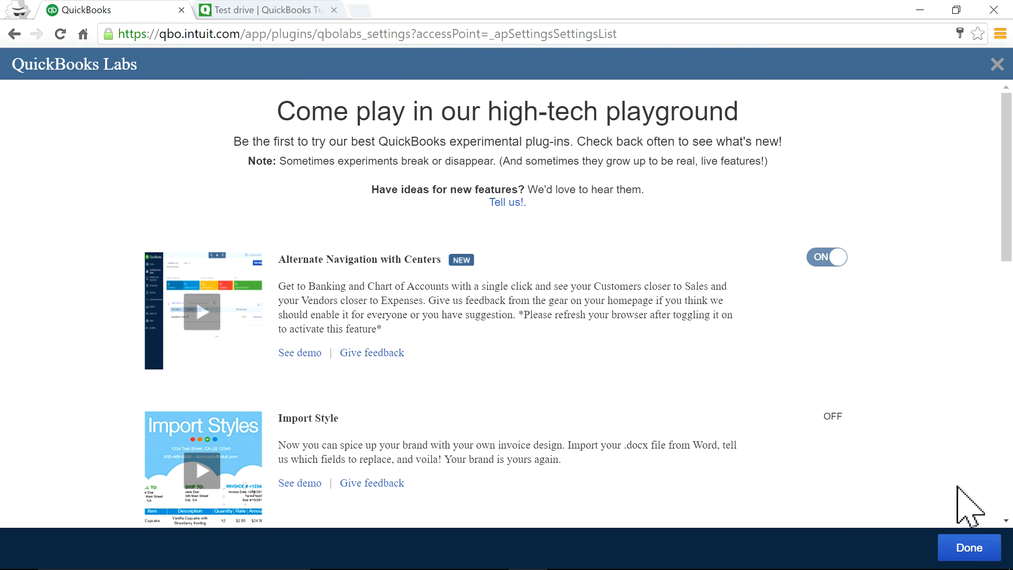
left_click(973, 549)
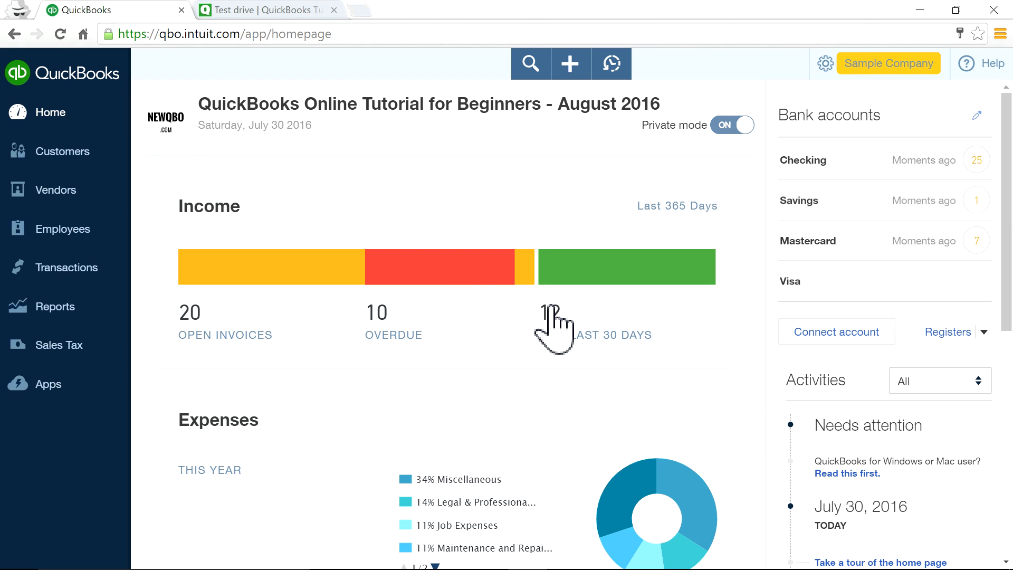
Reload to apply the plug-ins, test collapsing and expanding the sidebar, and open company settings.
left_click(58, 38)
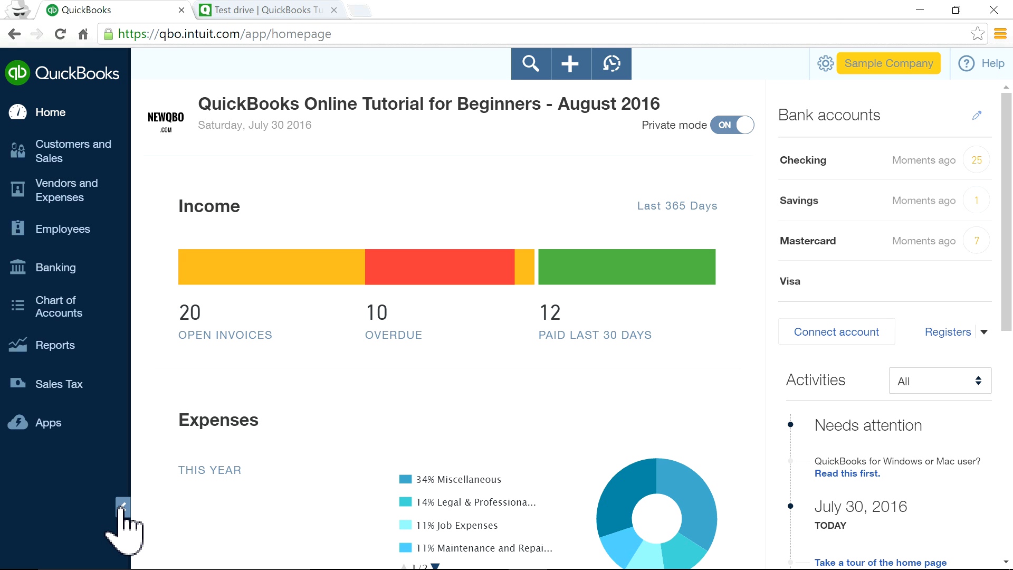
left_click(122, 507)
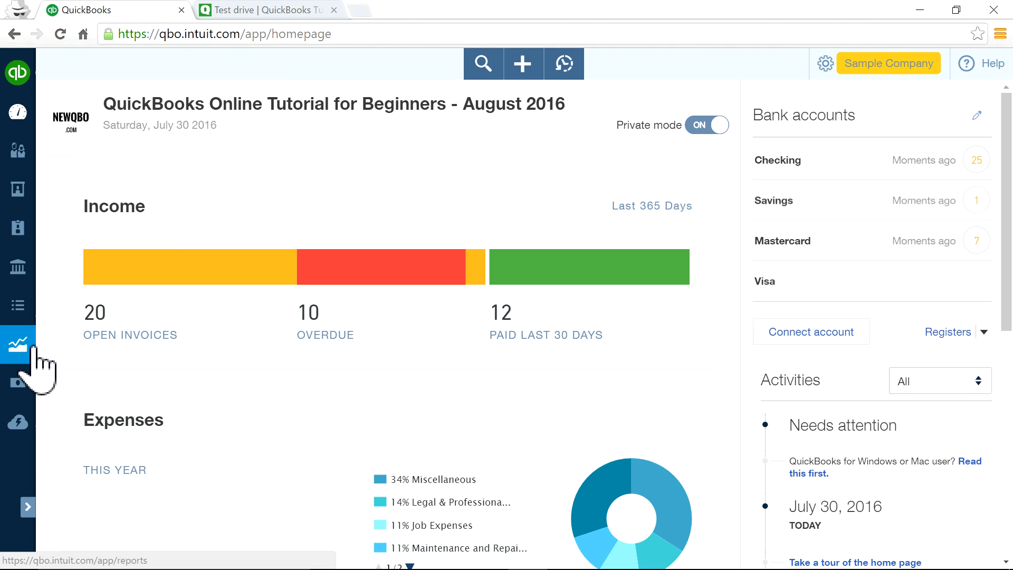
left_click(26, 507)
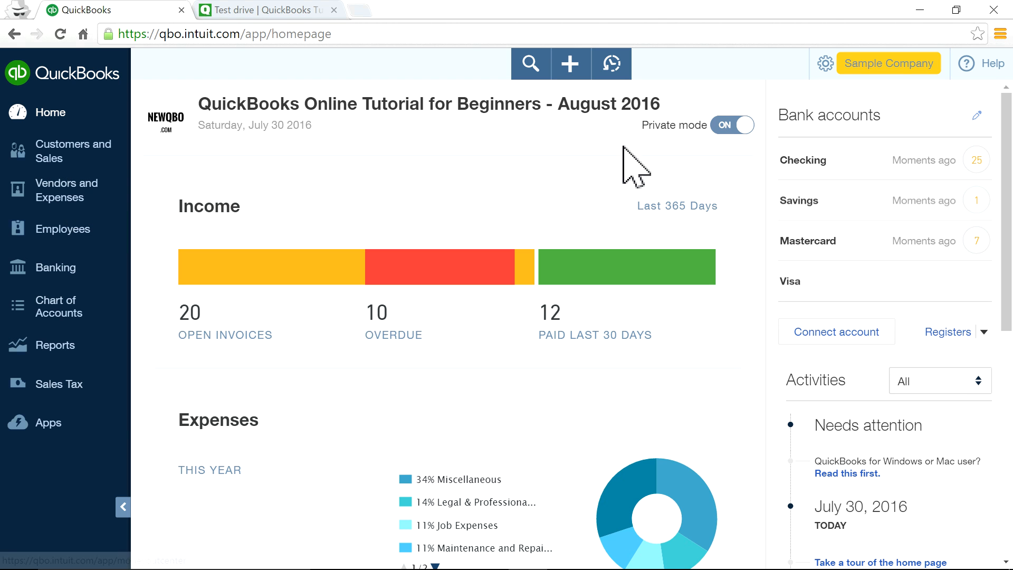
left_click(849, 63)
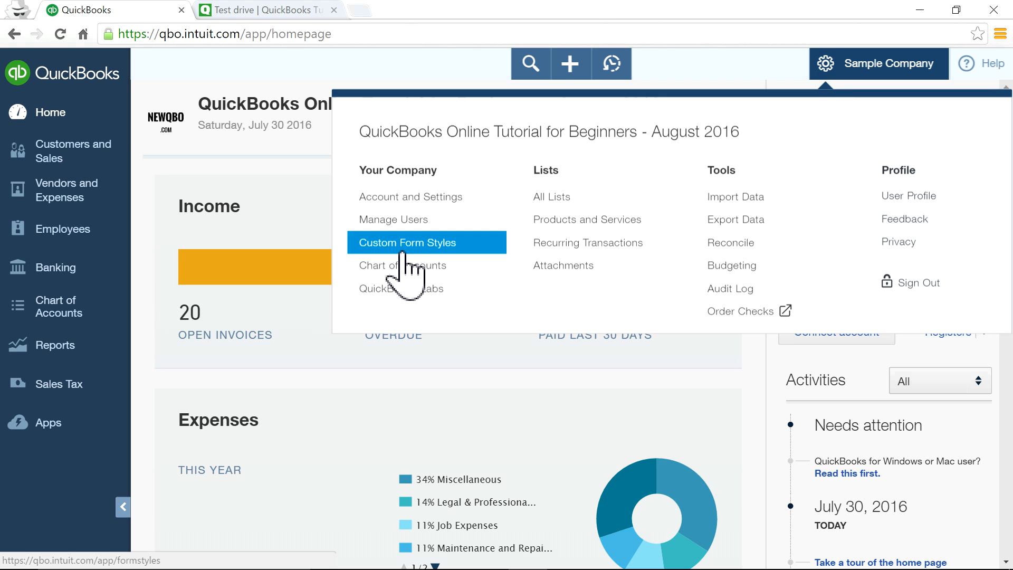
Disable Alternate Navigation with Centers in QuickBooks Labs, decline feedback, reload, and retest the sidebar collapse.
left_click(403, 289)
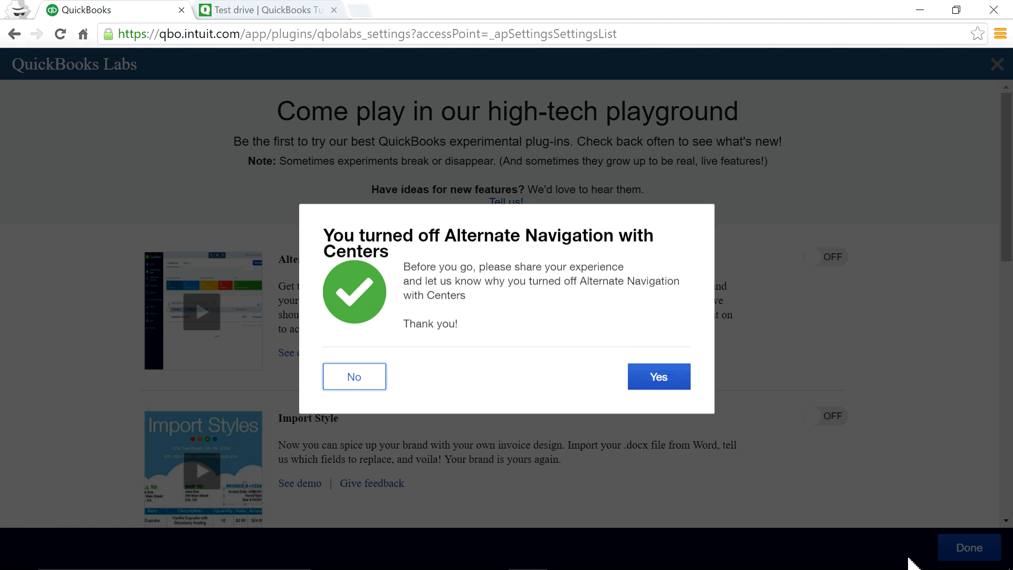
left_click(356, 383)
left_click(974, 551)
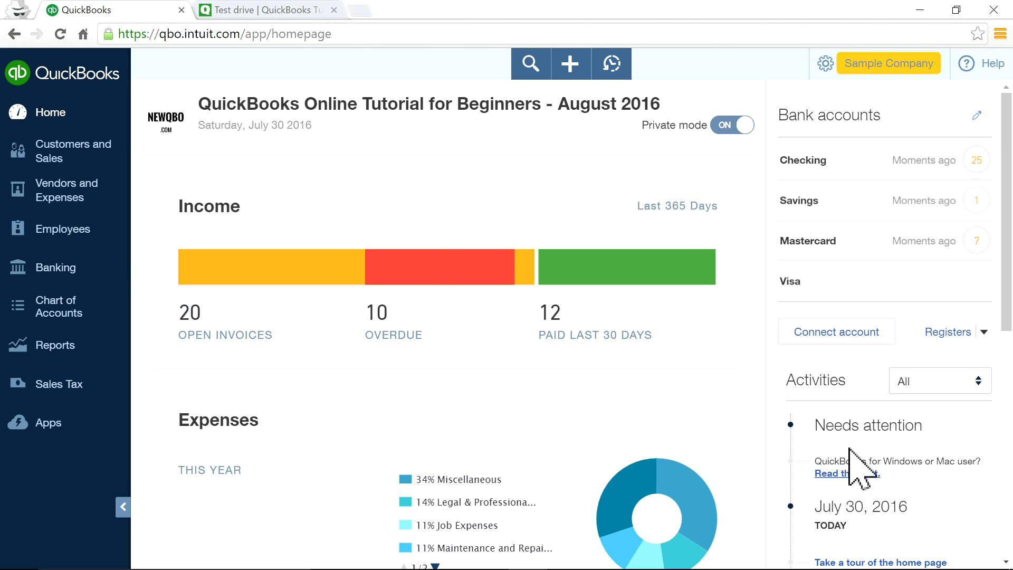
left_click(58, 34)
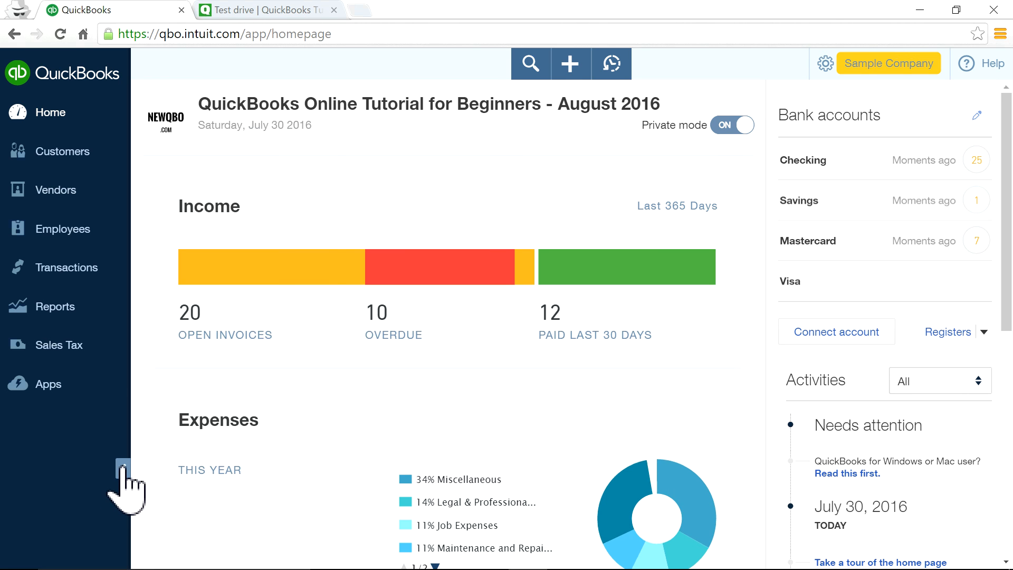
left_click(123, 468)
left_click(28, 468)
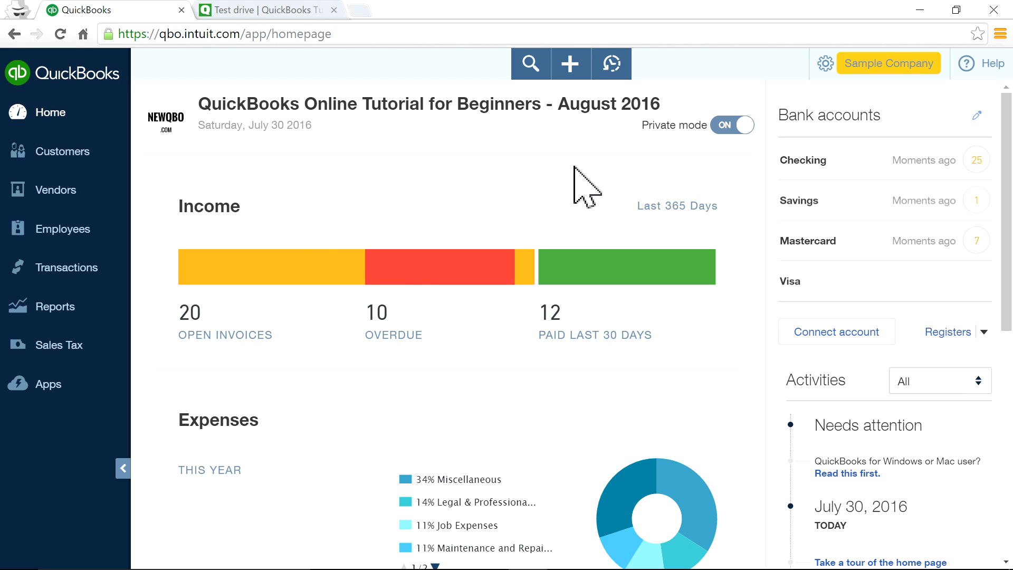
Open the + Create menu and reduce it to Invoice, Estimate, Expense and Check.
left_click(570, 69)
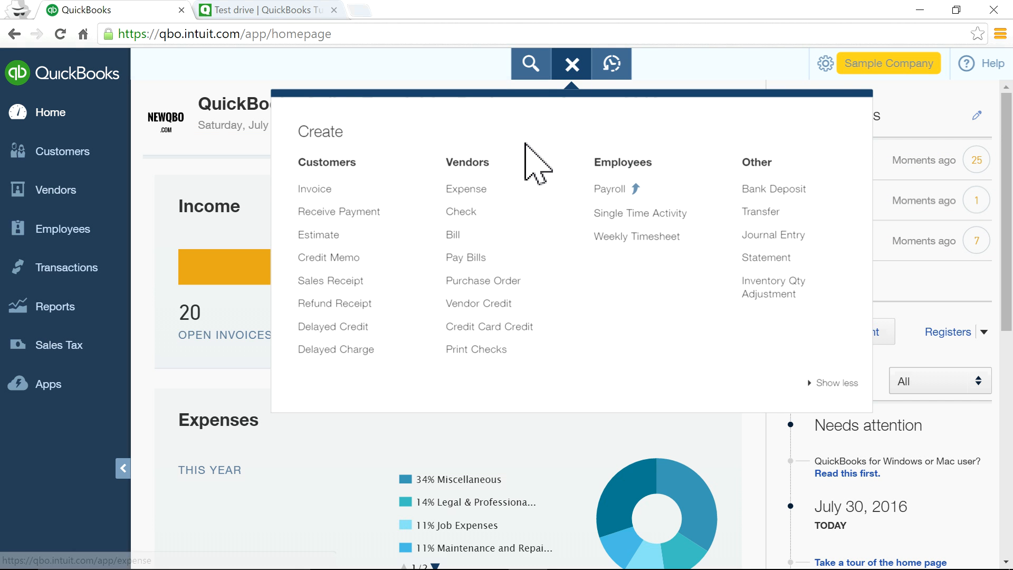
left_click_drag(293, 130, 380, 127)
left_click(567, 63)
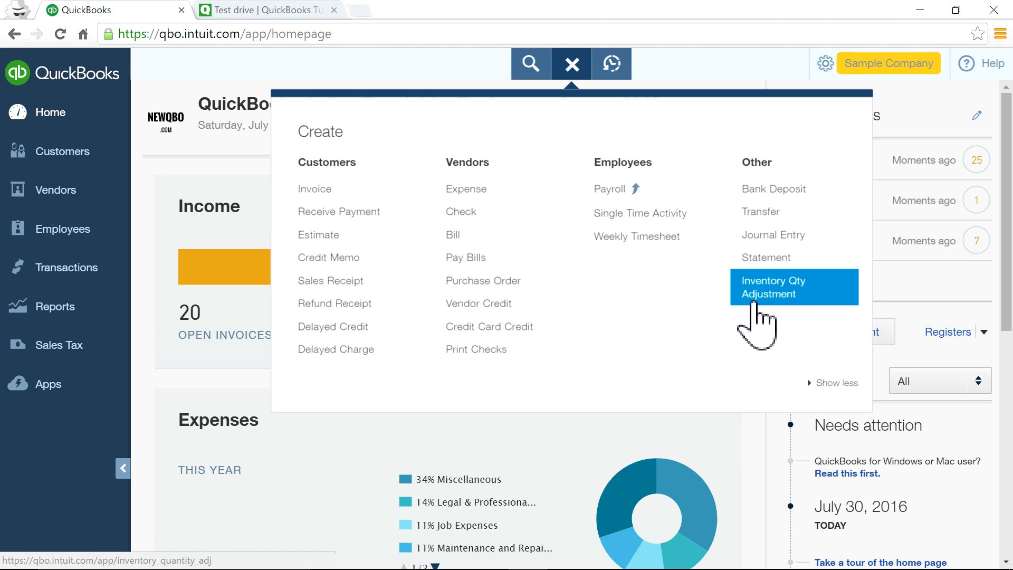
left_click(826, 384)
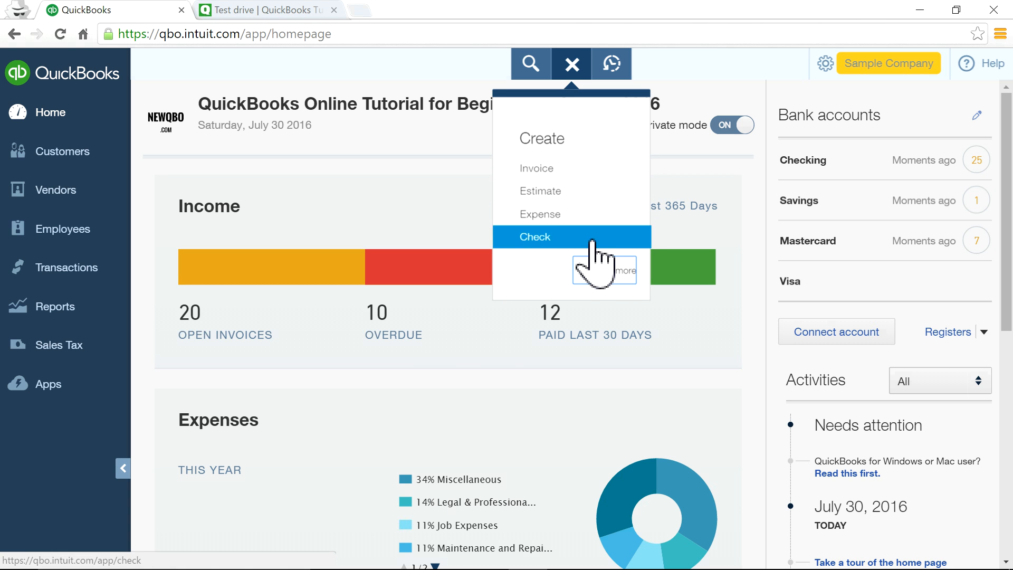
Expand the Create menu to all transaction types and start a new Invoice.
left_click(611, 277)
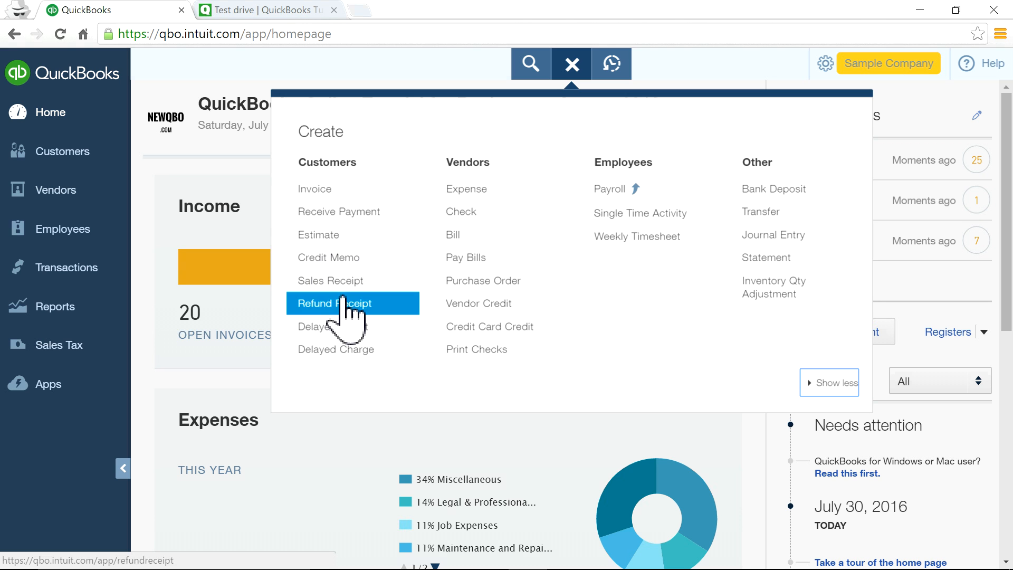
left_click(312, 191)
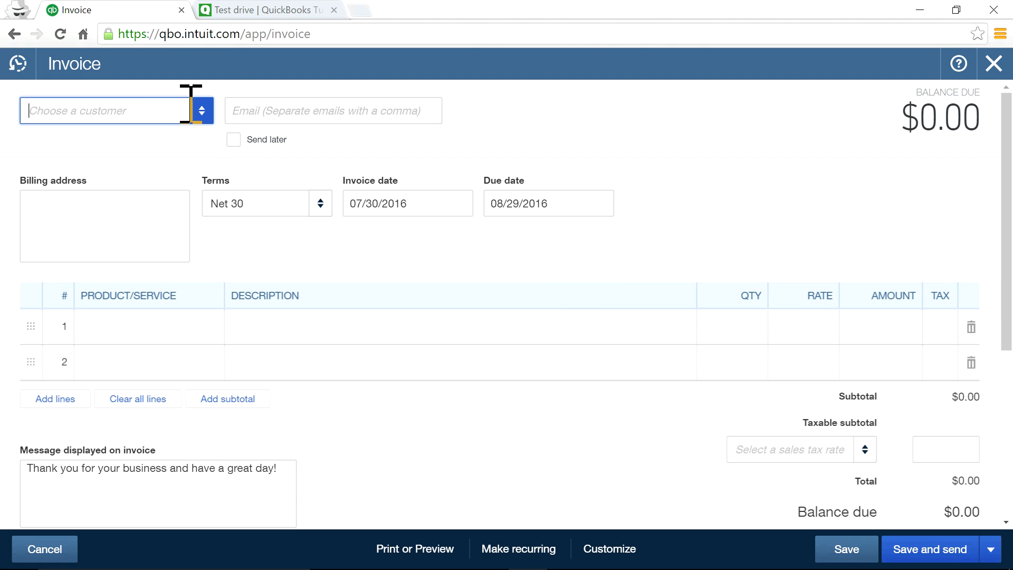
Bill the invoice to Amy's Bird Sanctuary and hide the billable time suggestions.
left_click(202, 110)
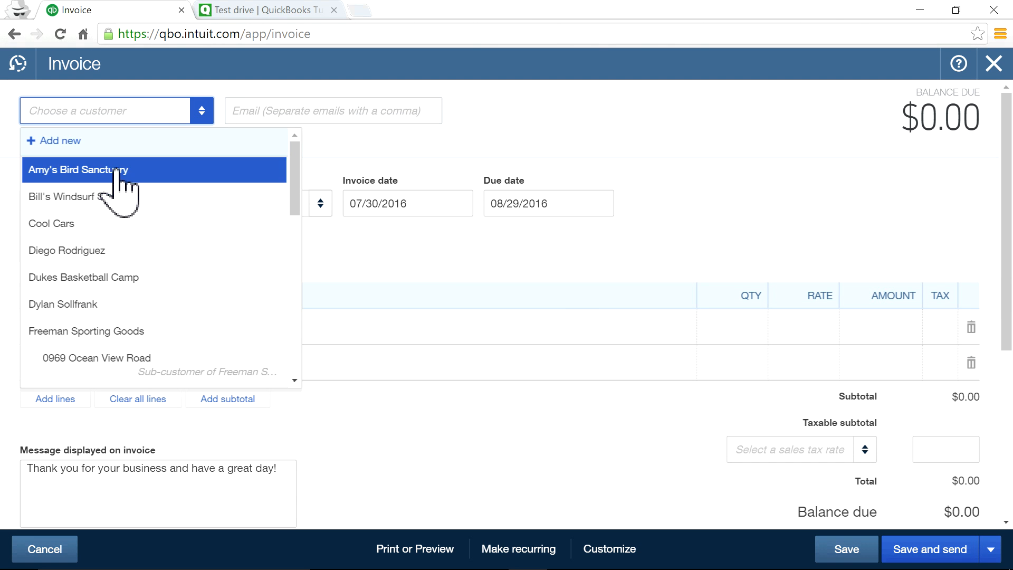
left_click(61, 140)
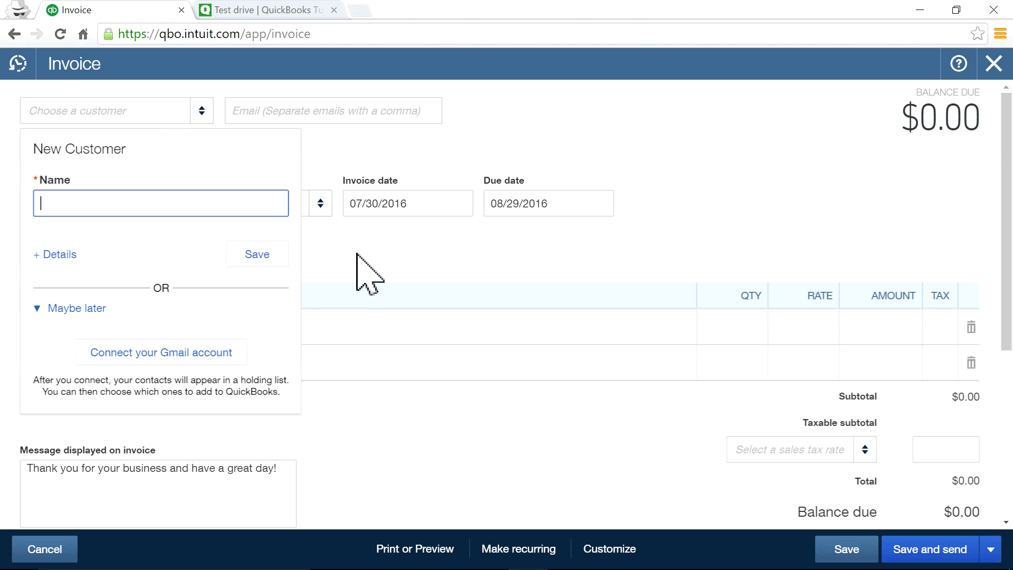
left_click(369, 275)
left_click(201, 111)
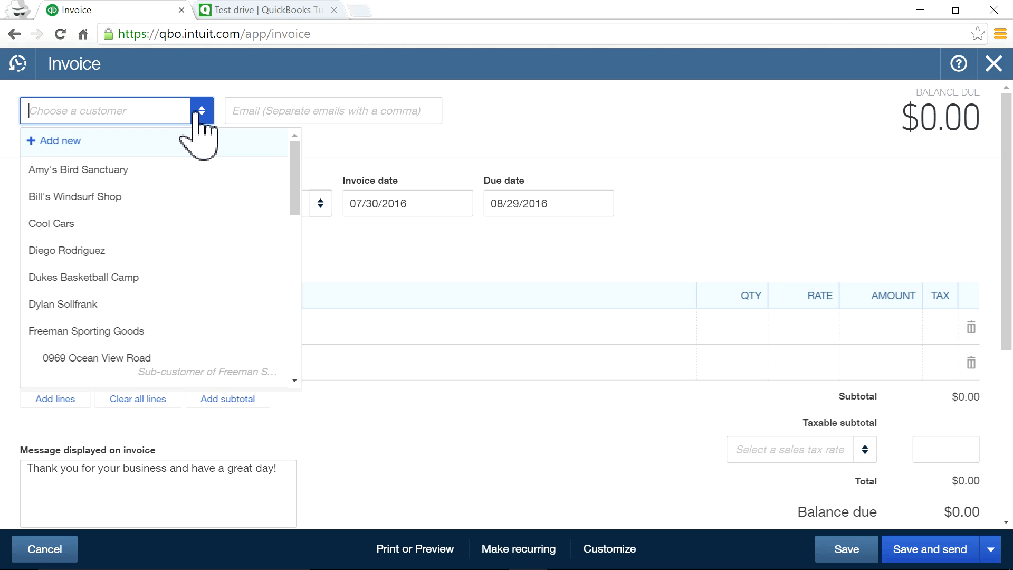
left_click(132, 171)
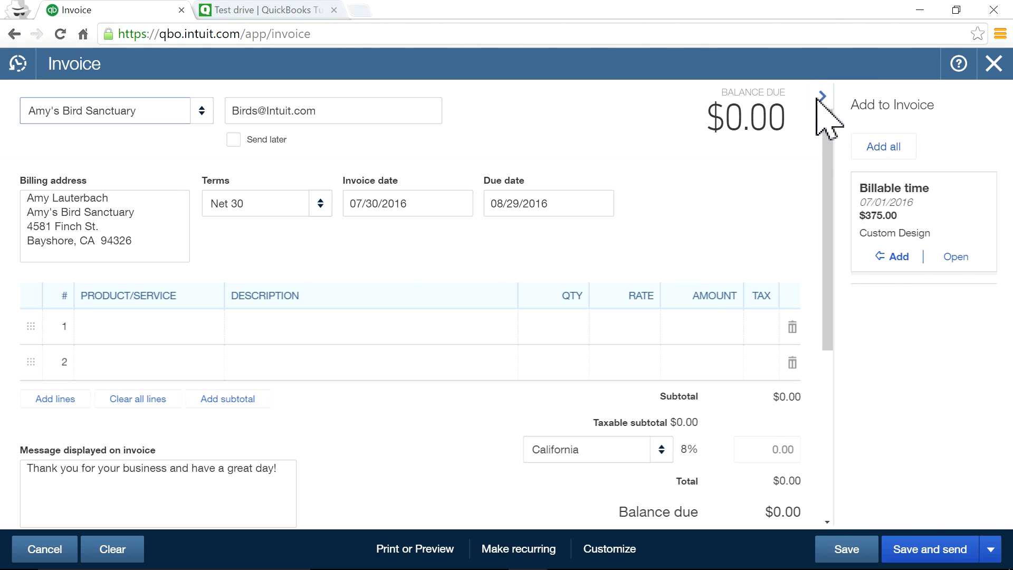
left_click(822, 95)
Add one Design:Fountains:Concrete line at rate 500, totalling $540.00 with 8% tax.
left_click(147, 331)
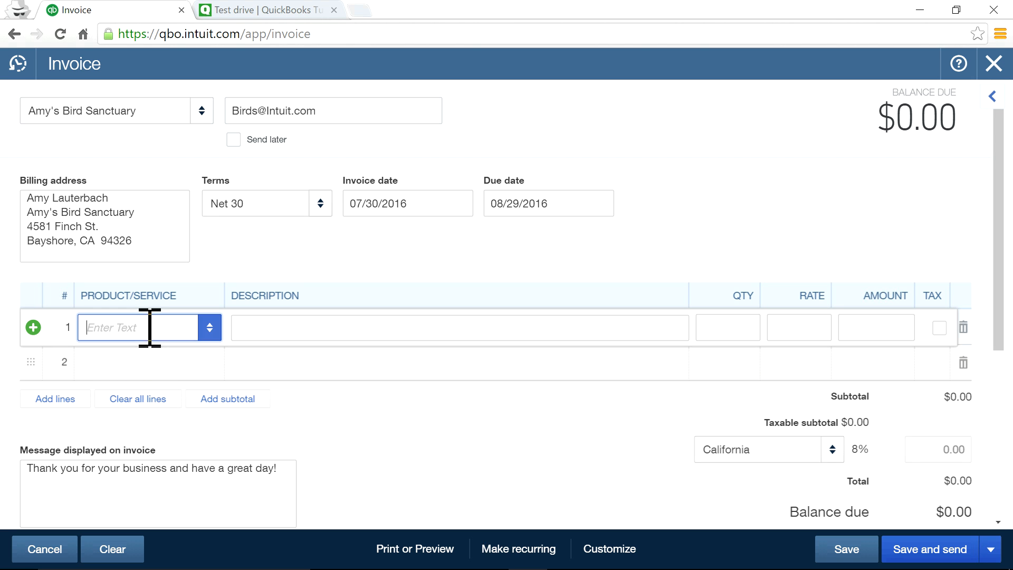
left_click(209, 328)
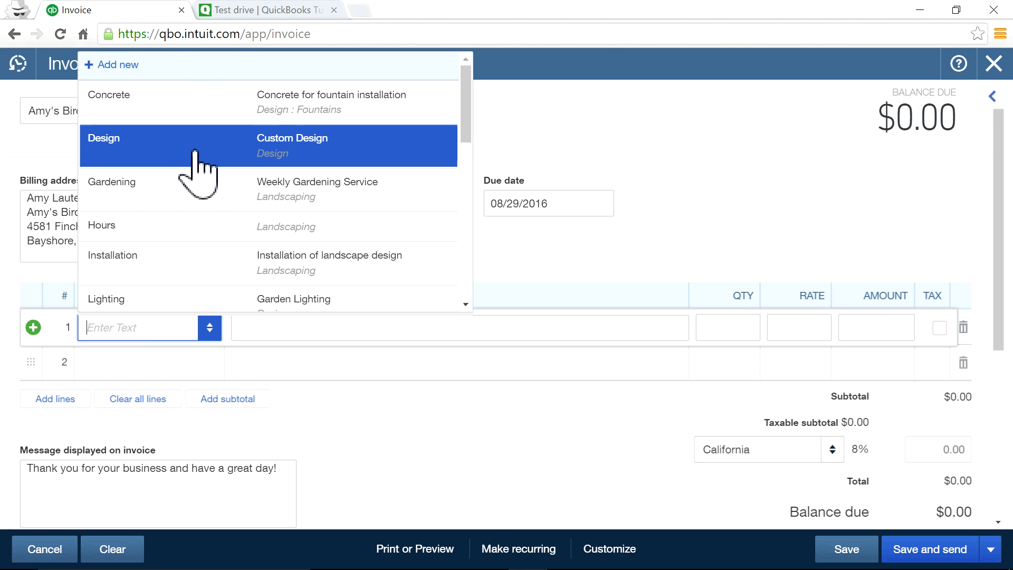
scroll(237, 216, "down", 3)
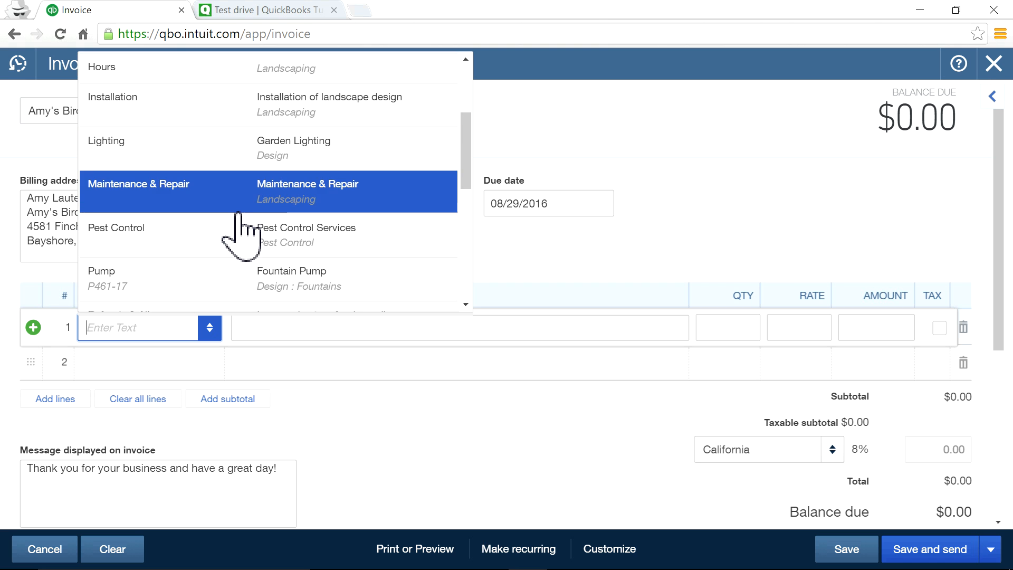
scroll(237, 216, "up", 3)
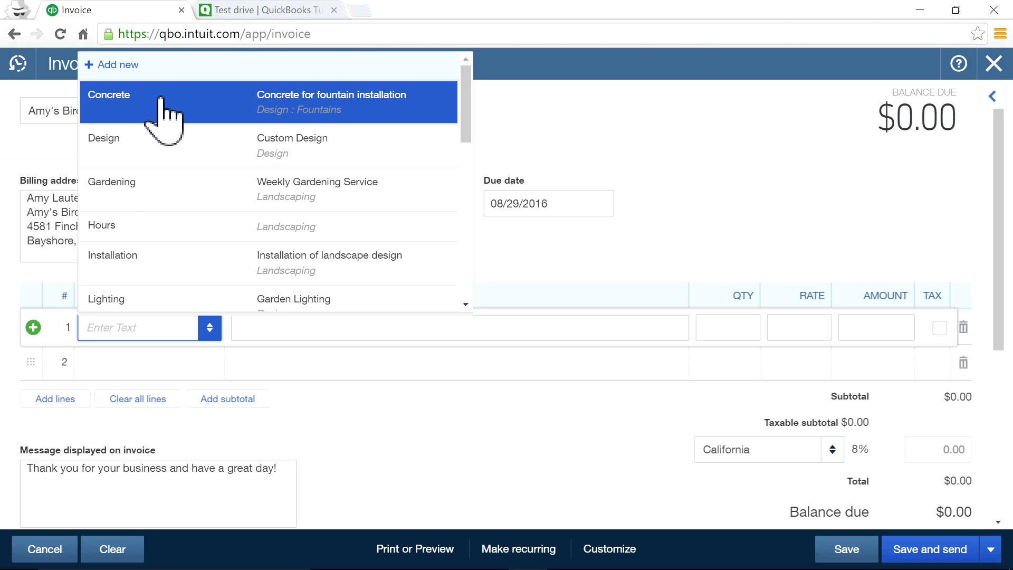
scroll(161, 172, "down", 3)
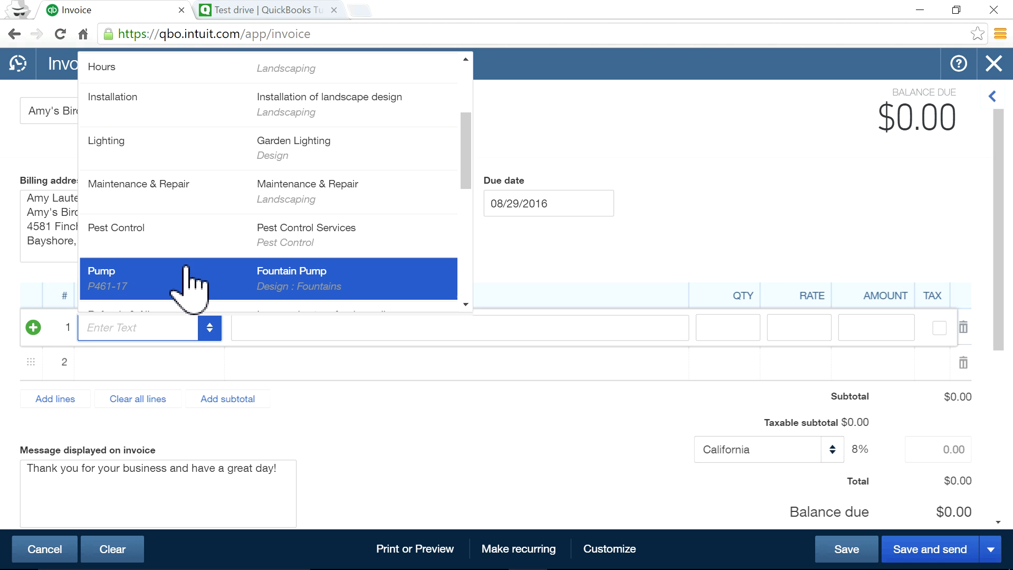
scroll(188, 279, "up", 3)
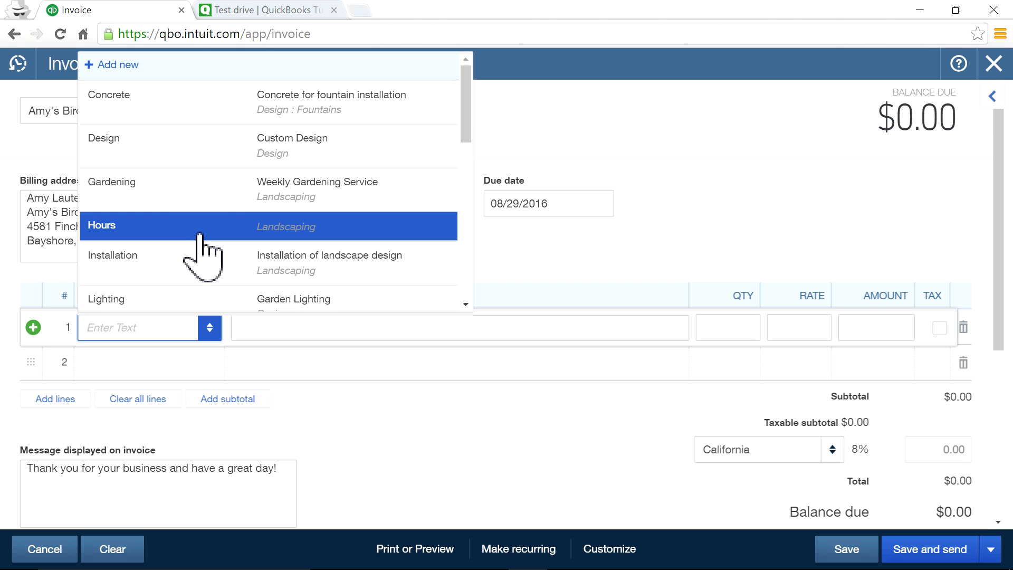
left_click(157, 106)
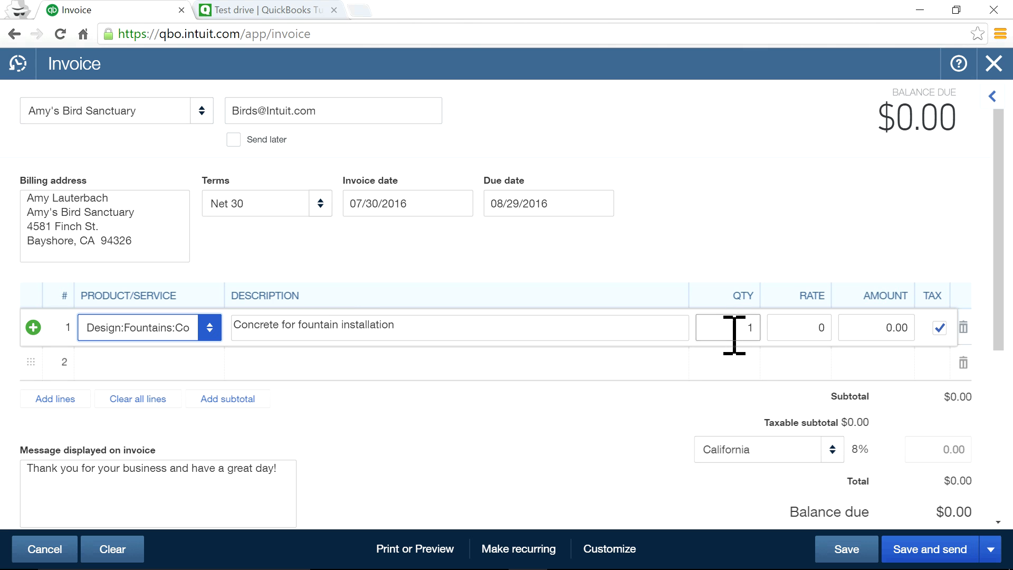
left_click(807, 323)
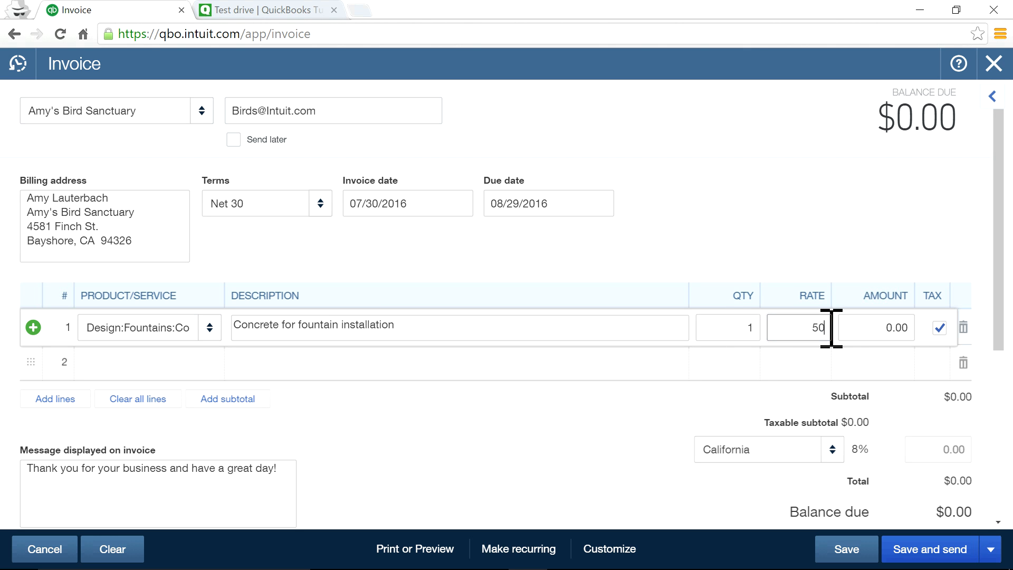
type("500")
left_click(767, 174)
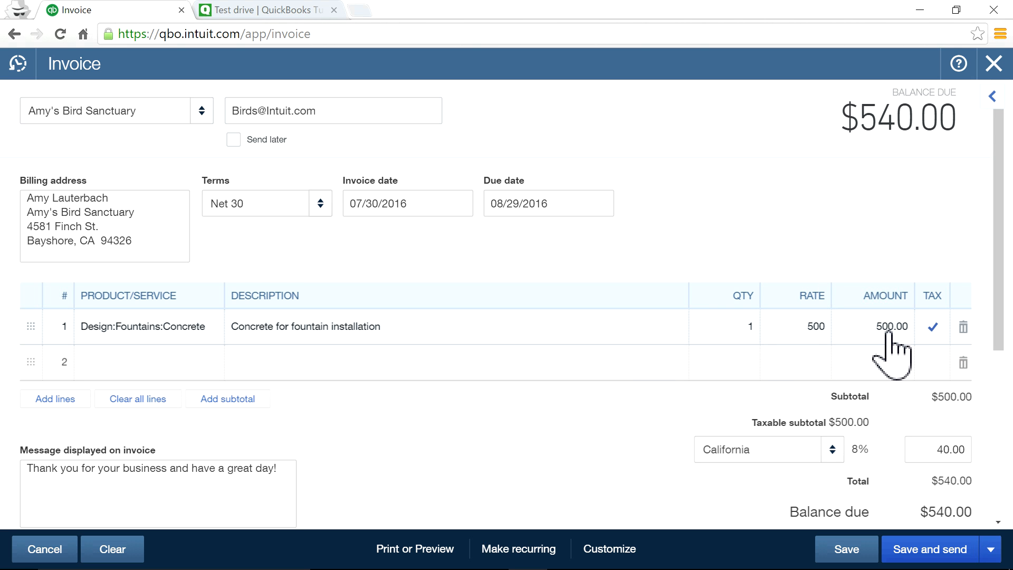
scroll(907, 390, "down", 2)
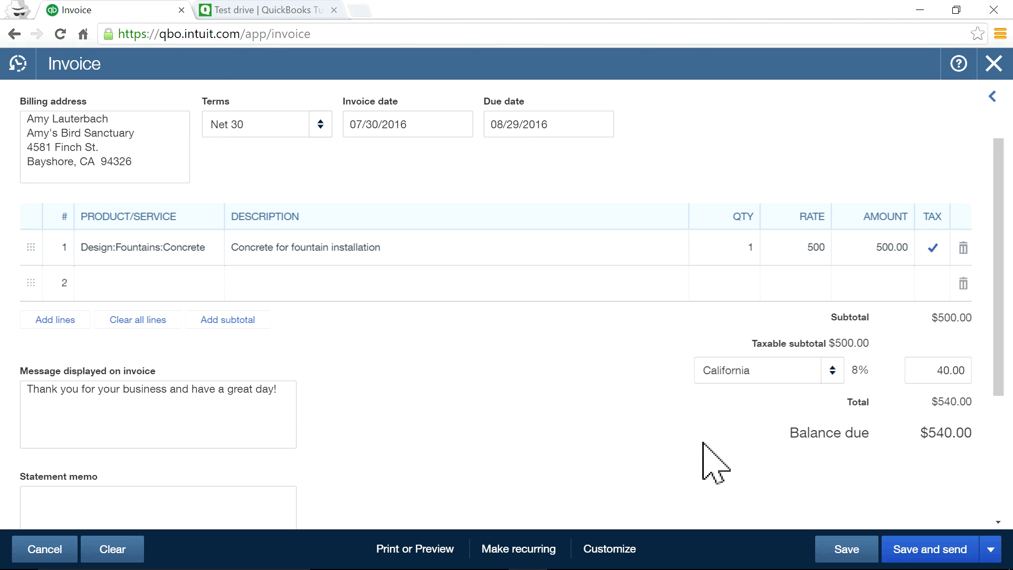
scroll(609, 438, "up", 2)
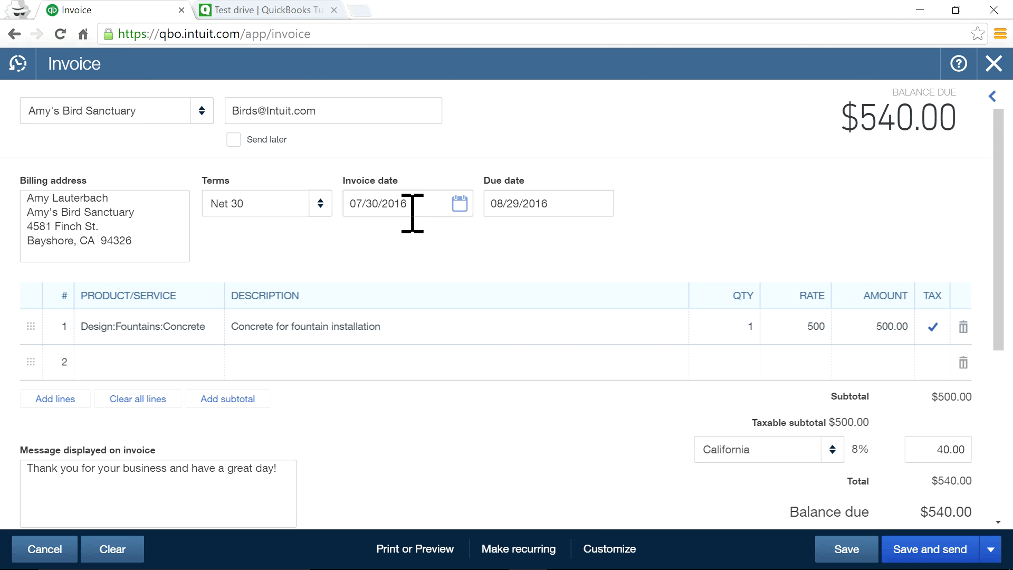
Set terms to Net 15, clear the customer's email, and save as Invoice #1038.
left_click(321, 205)
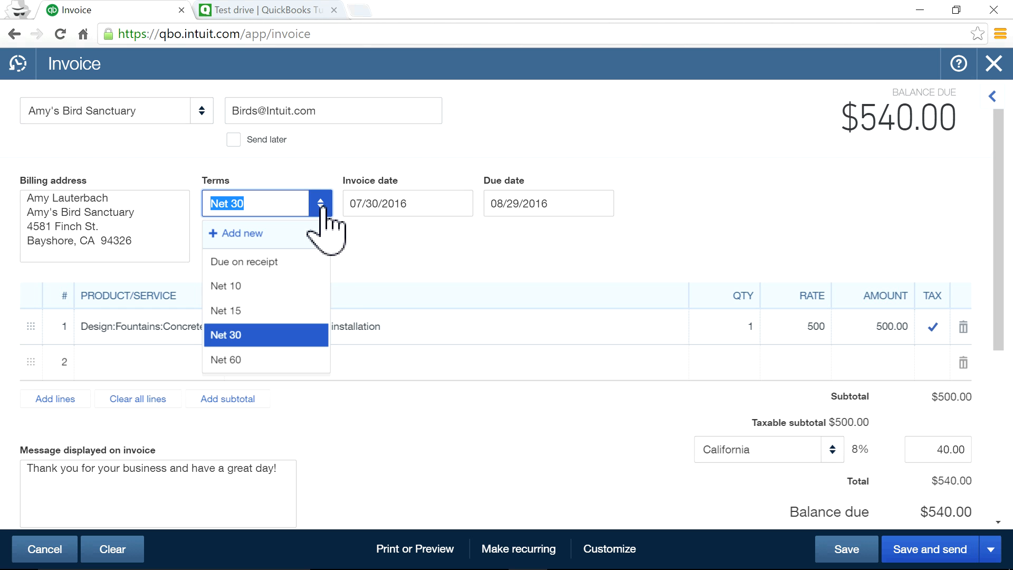
left_click(253, 287)
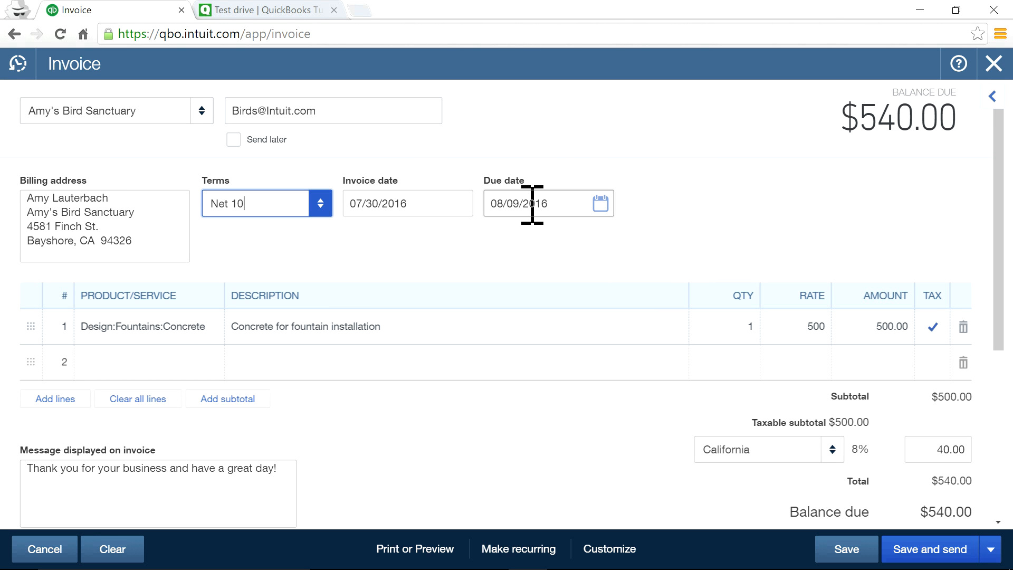
left_click(328, 209)
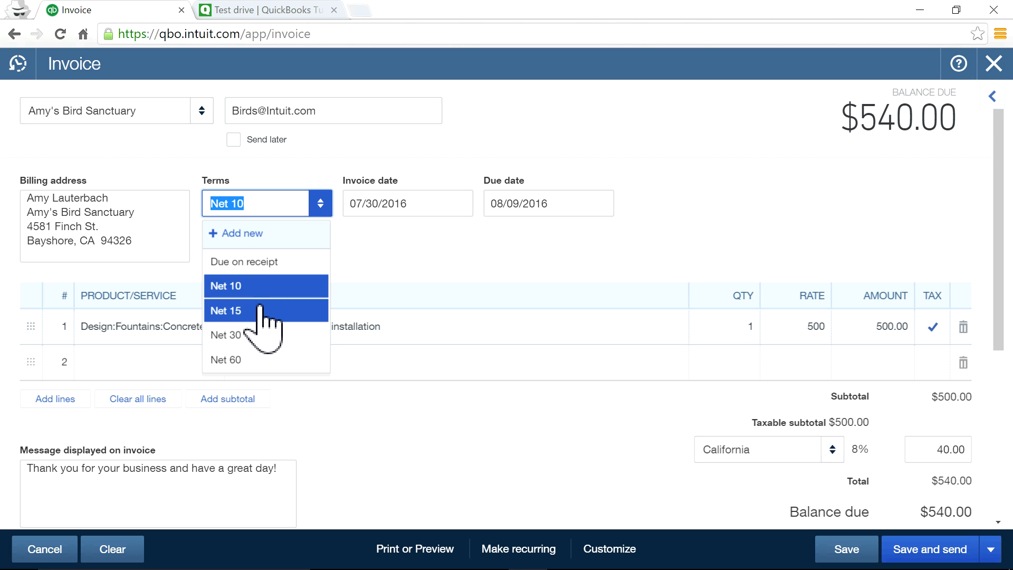
left_click(283, 309)
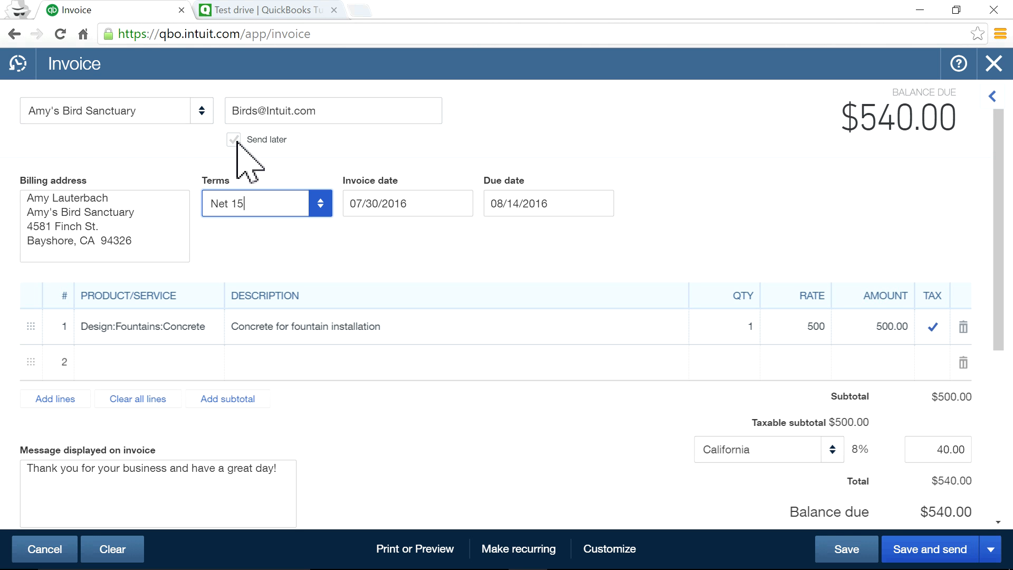
left_click_drag(347, 117, 228, 109)
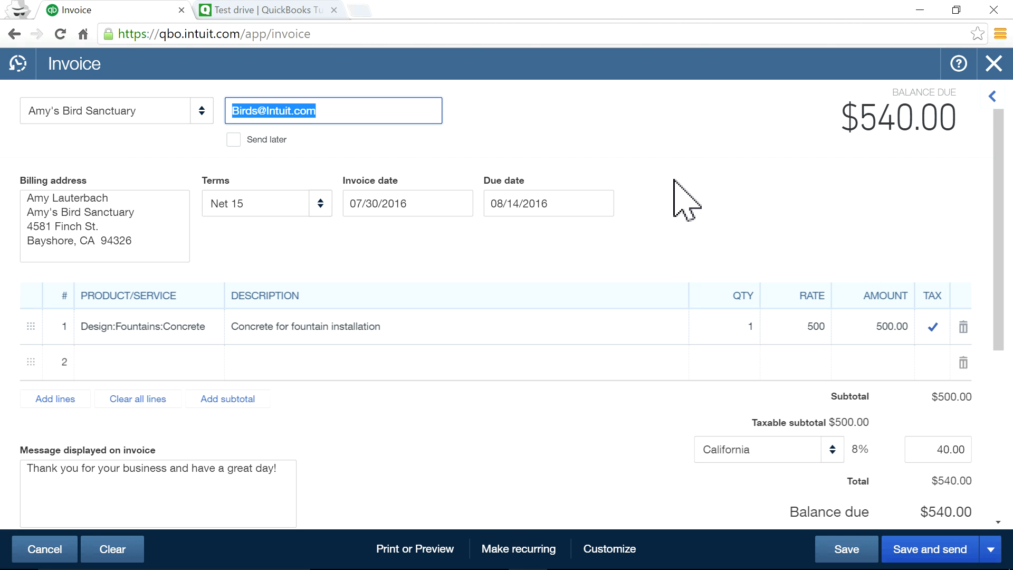
key("BackSpace")
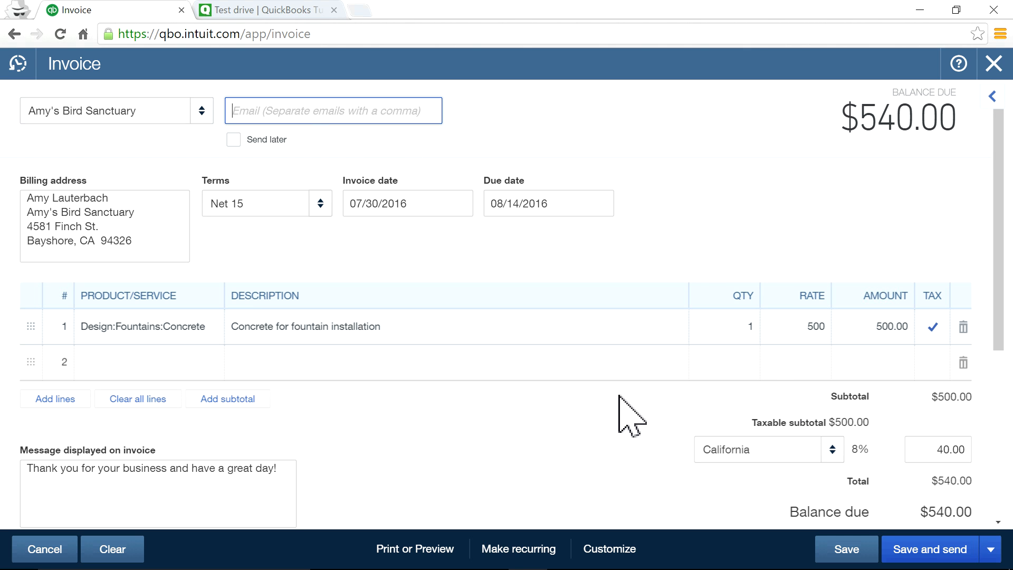
left_click(847, 551)
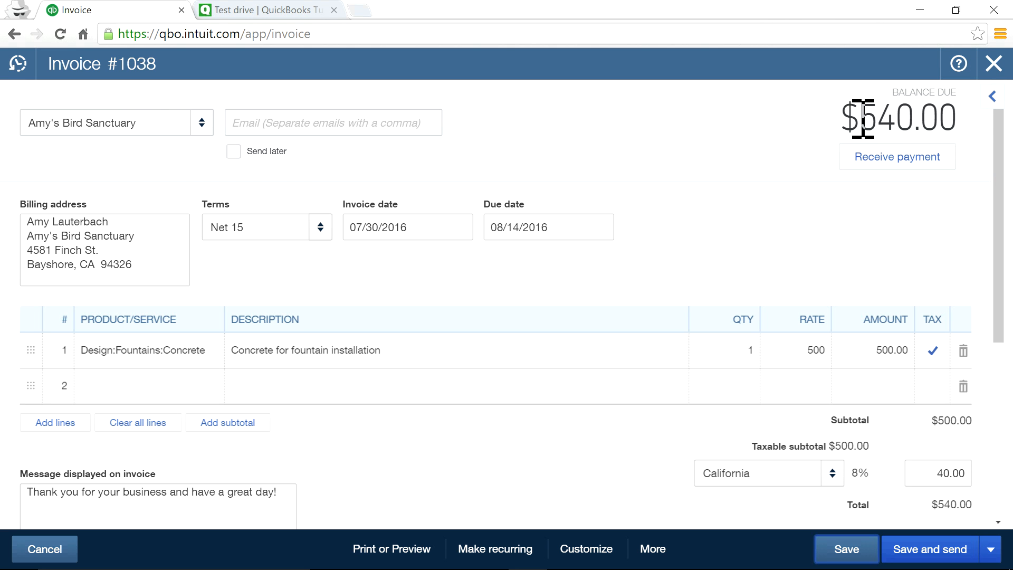
Close Invoice #1038 and choose Receive Payment from the + Create menu.
left_click_drag(837, 136, 969, 110)
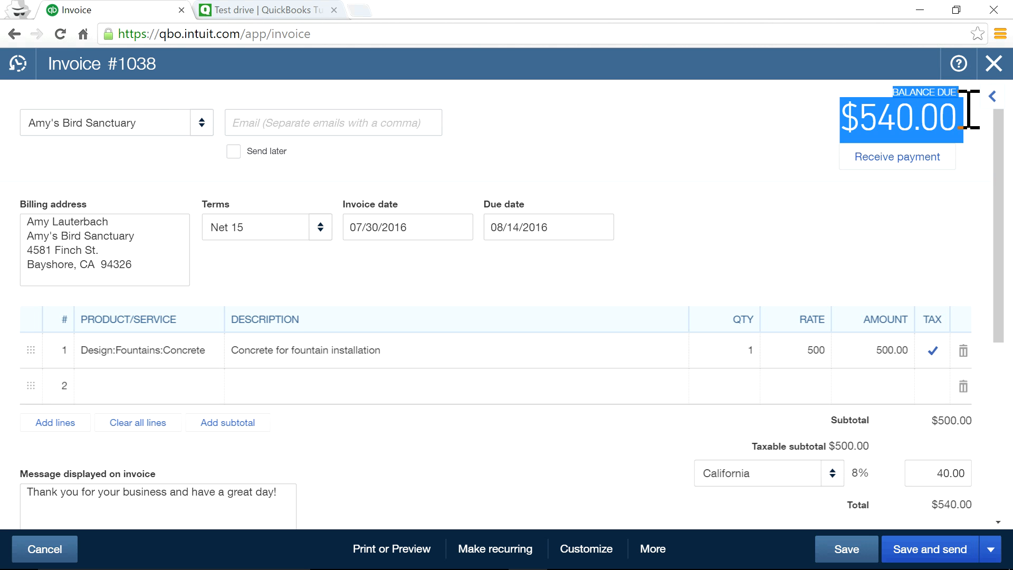
left_click(993, 62)
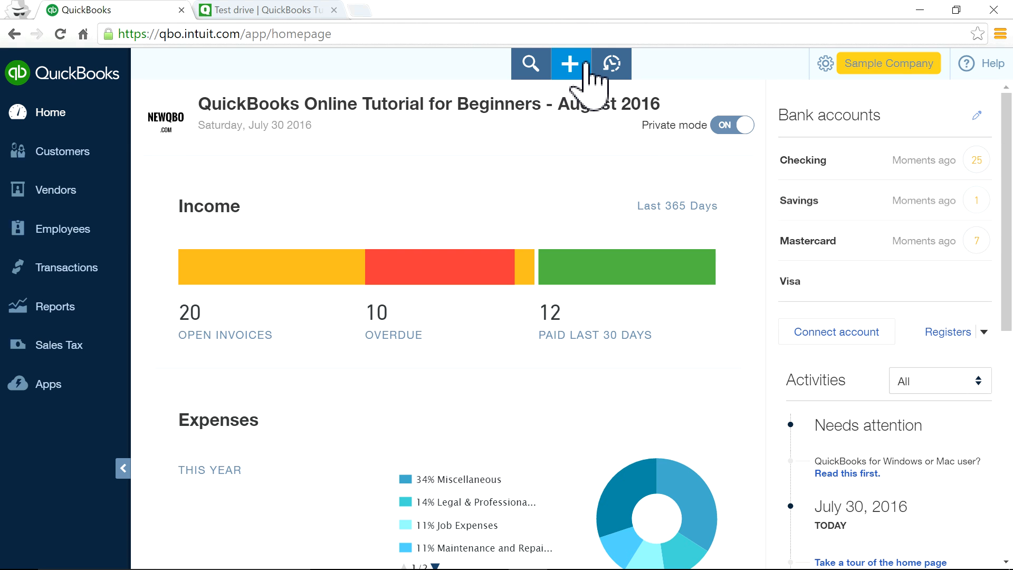
left_click(576, 68)
left_click(574, 67)
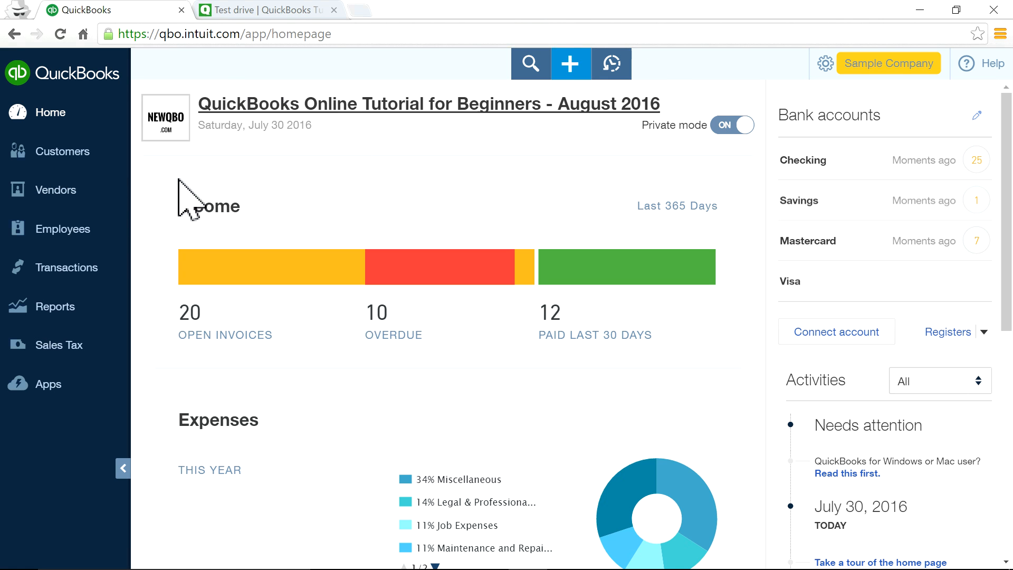
left_click(570, 65)
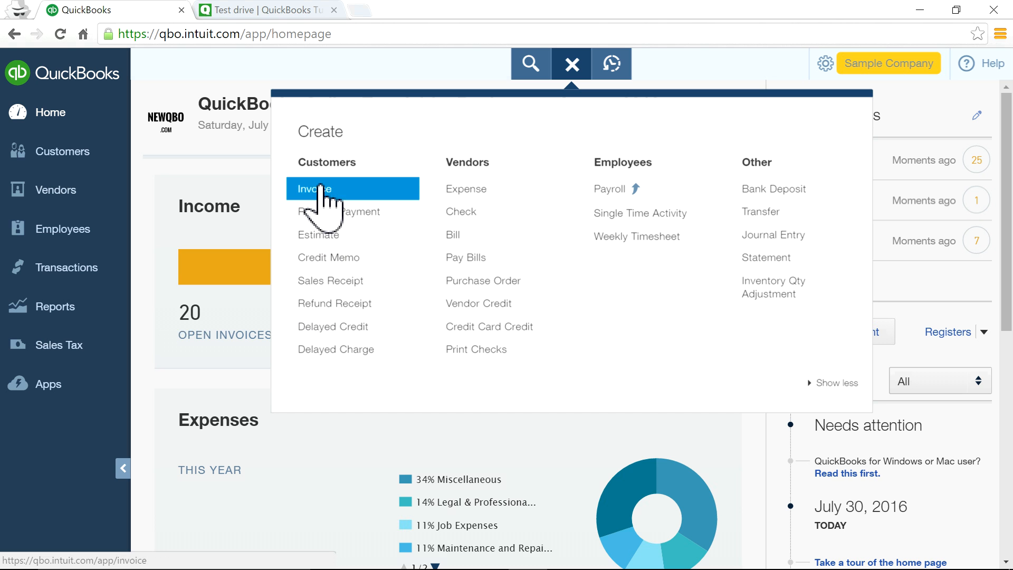
left_click(329, 215)
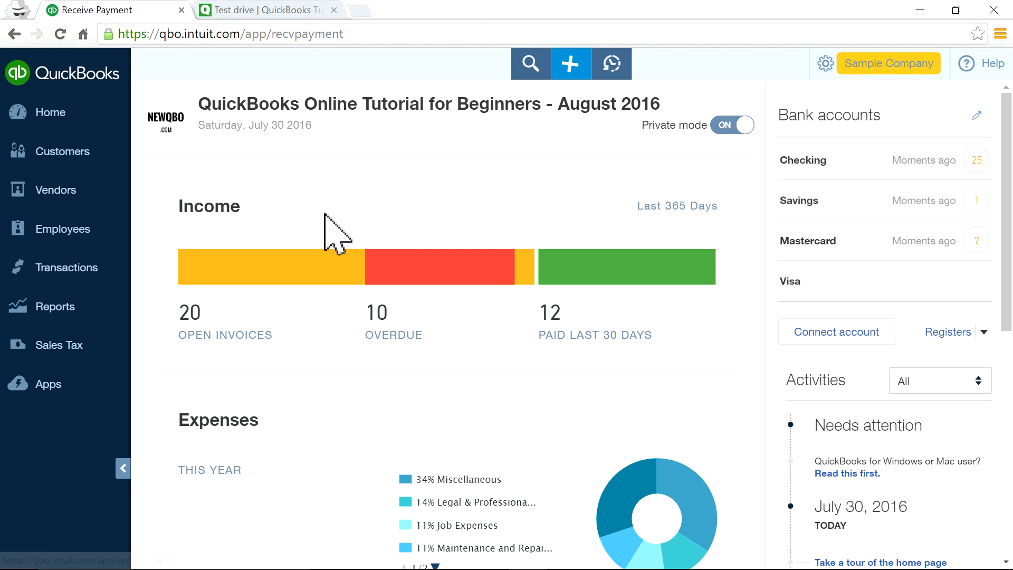
Choose Amy's Bird Sanctuary and tick Invoice # 1038, applying the full 540.00 received.
left_click(202, 117)
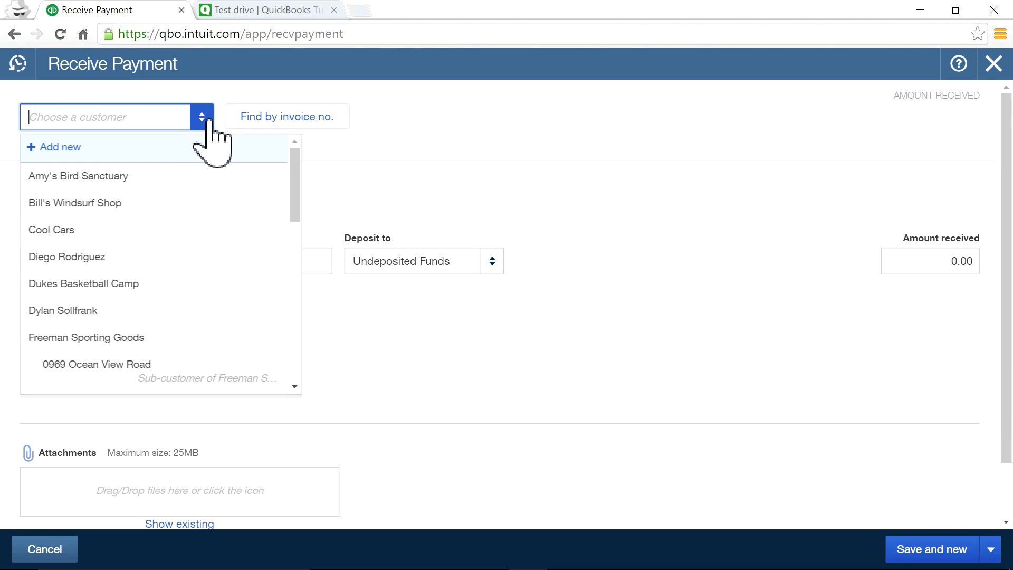
left_click(143, 176)
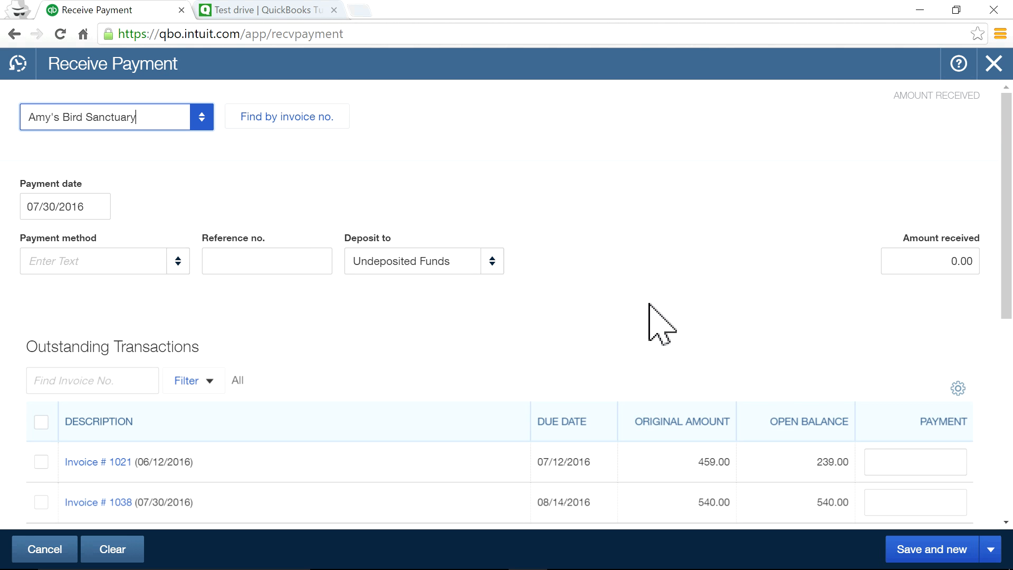
scroll(679, 317, "down", 5)
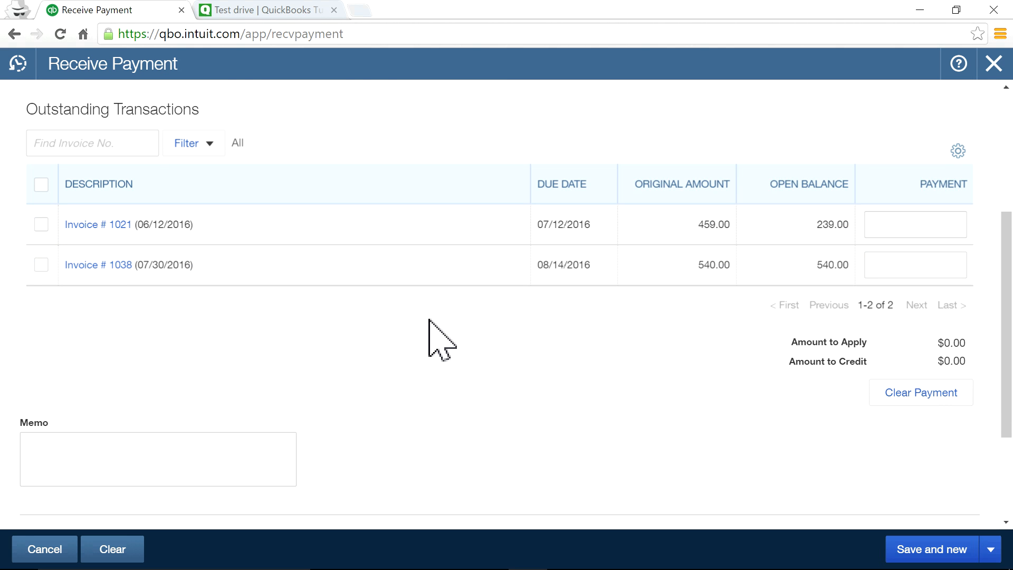
scroll(430, 339, "up", 2)
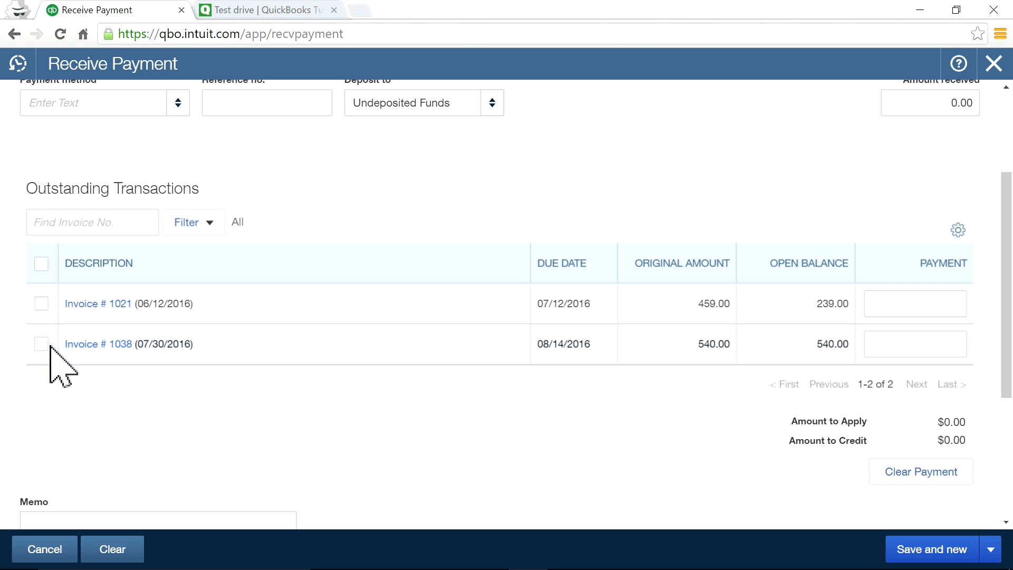
left_click(41, 344)
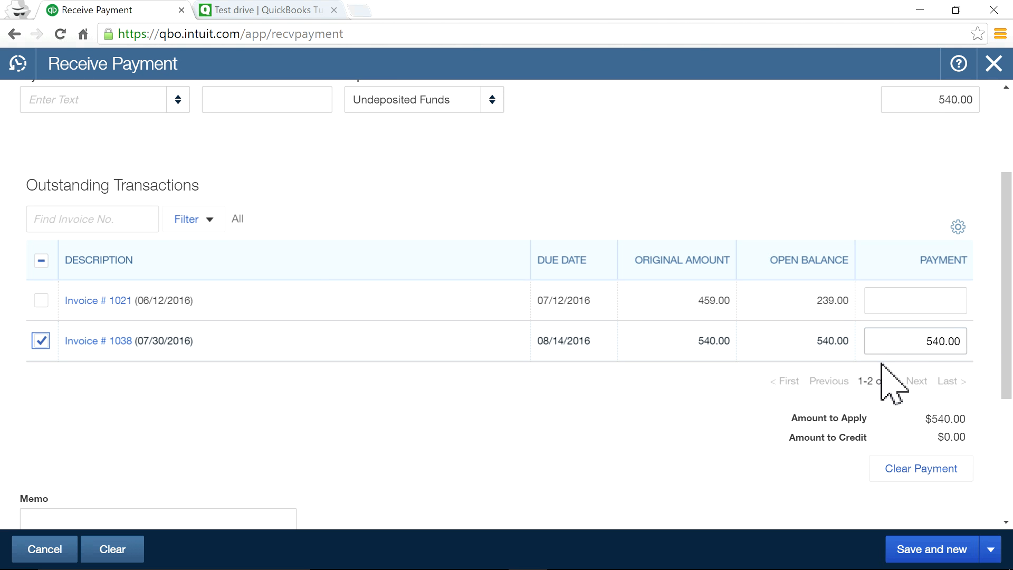
scroll(922, 351, "up", 2)
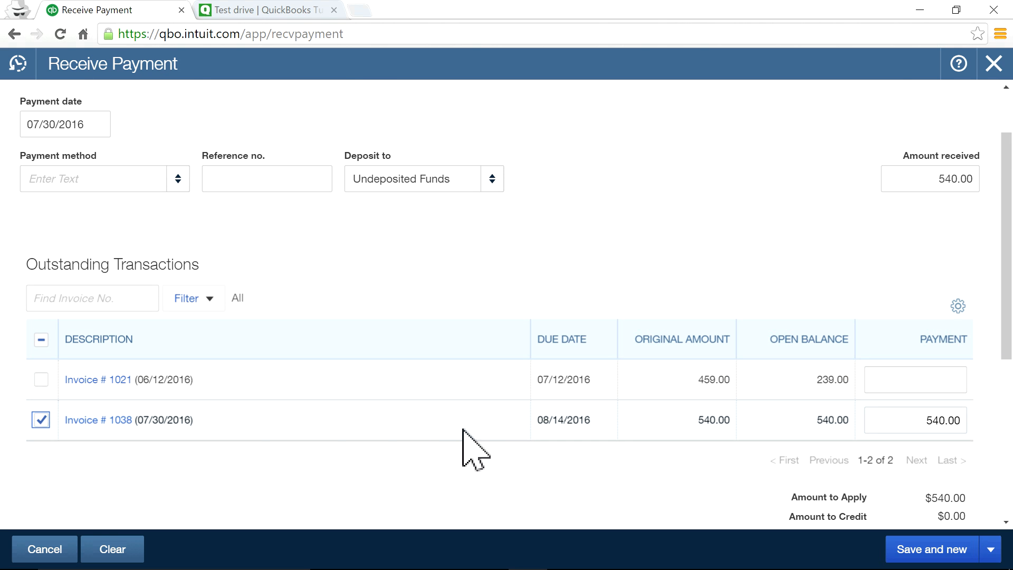
left_click(42, 420)
left_click(41, 420)
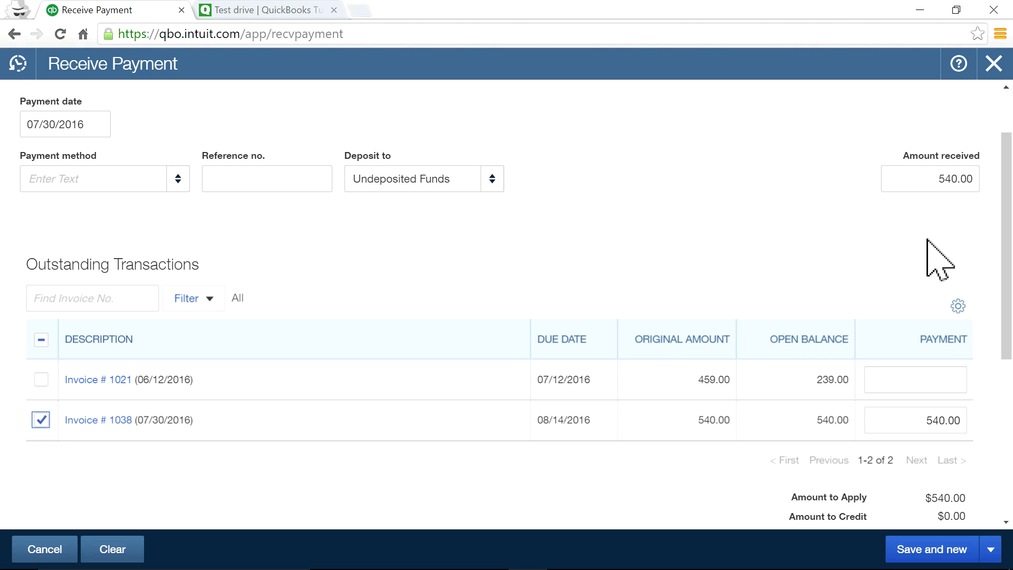
scroll(929, 254, "up", 2)
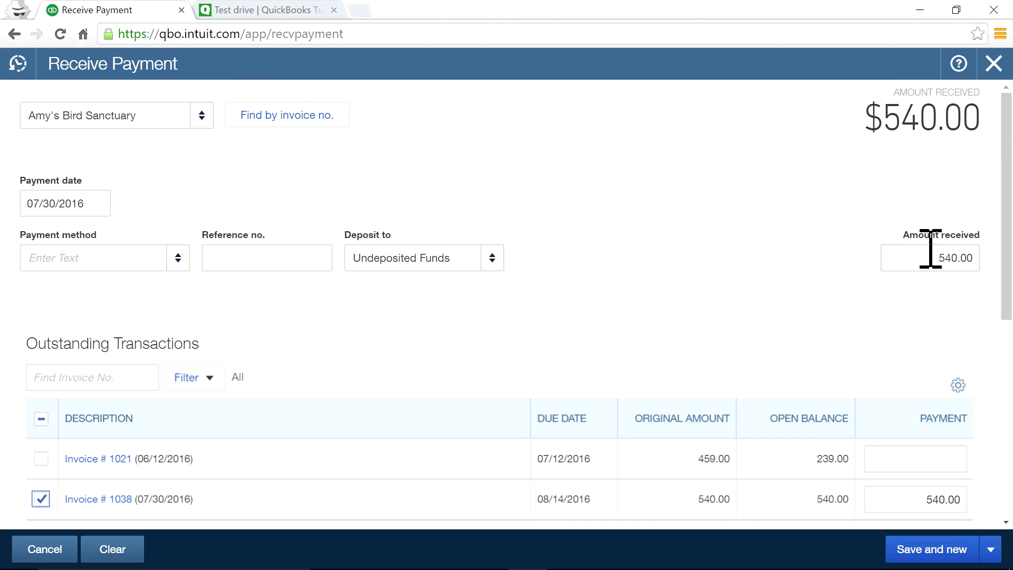
scroll(937, 338, "down", 2)
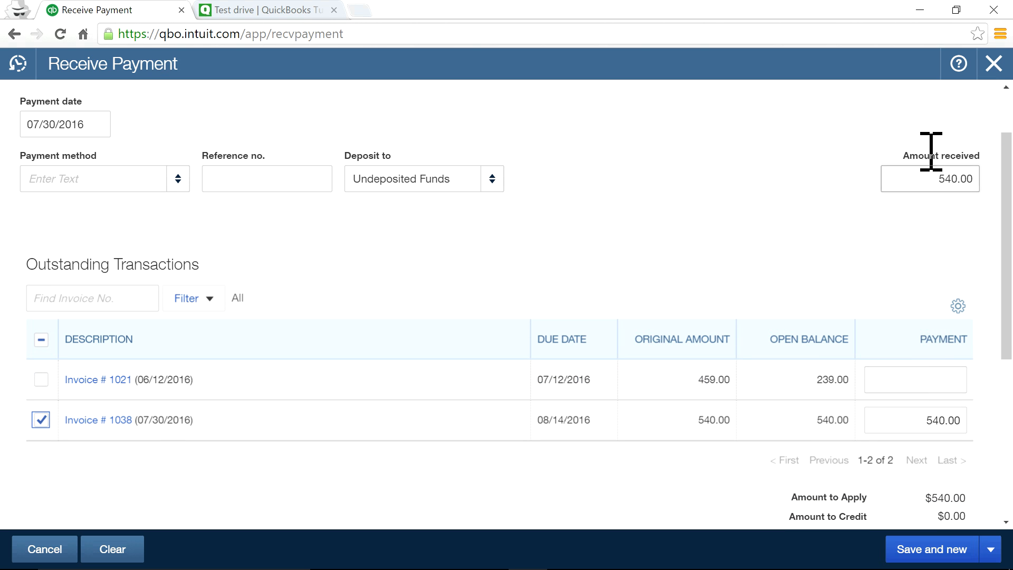
left_click_drag(938, 178, 985, 178)
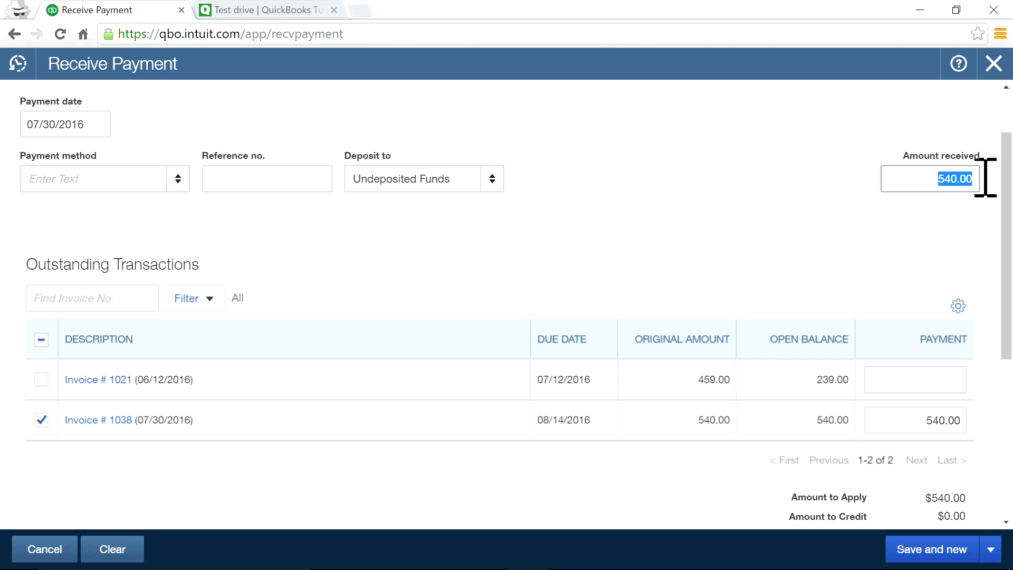
left_click(818, 207)
scroll(754, 452, "down", 5)
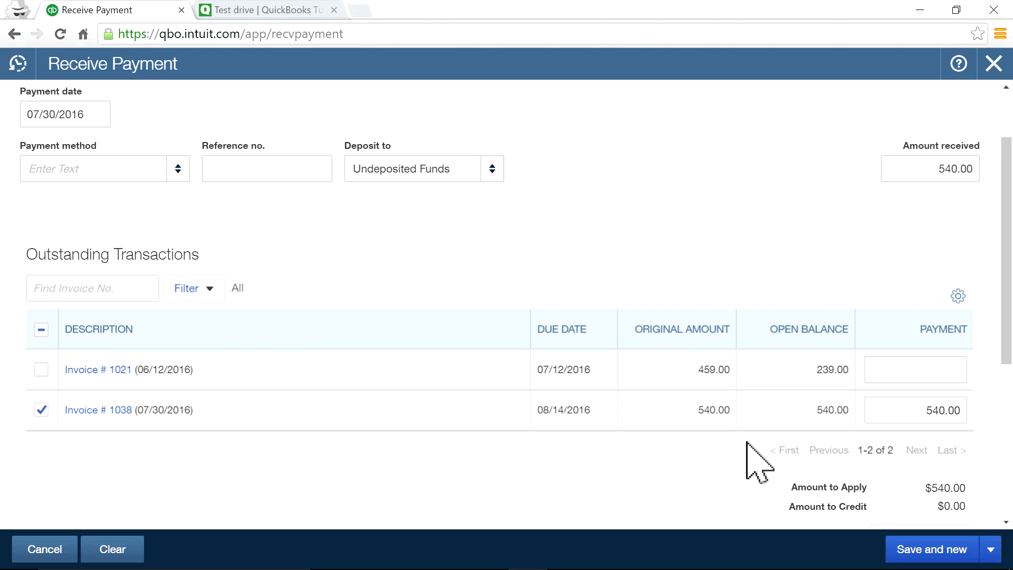
scroll(837, 429, "up", 7)
left_click(935, 258)
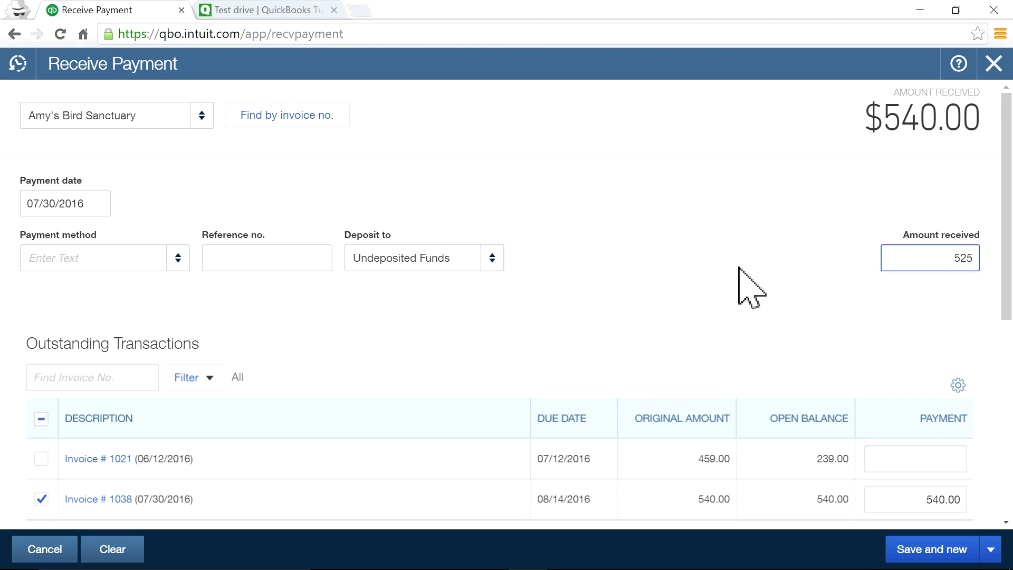
left_click(752, 287)
scroll(775, 414, "down", 3)
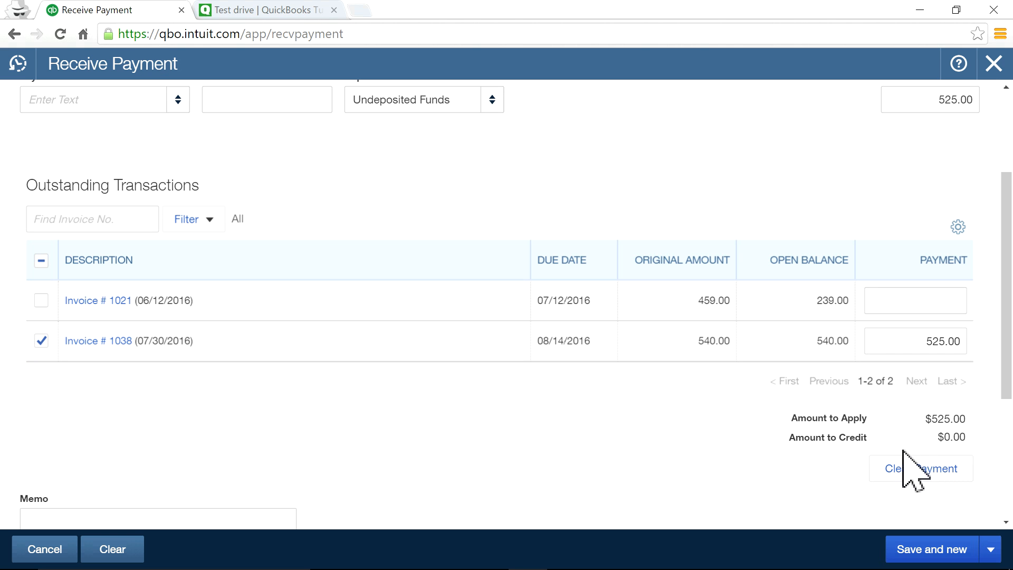
scroll(896, 422, "up", 2)
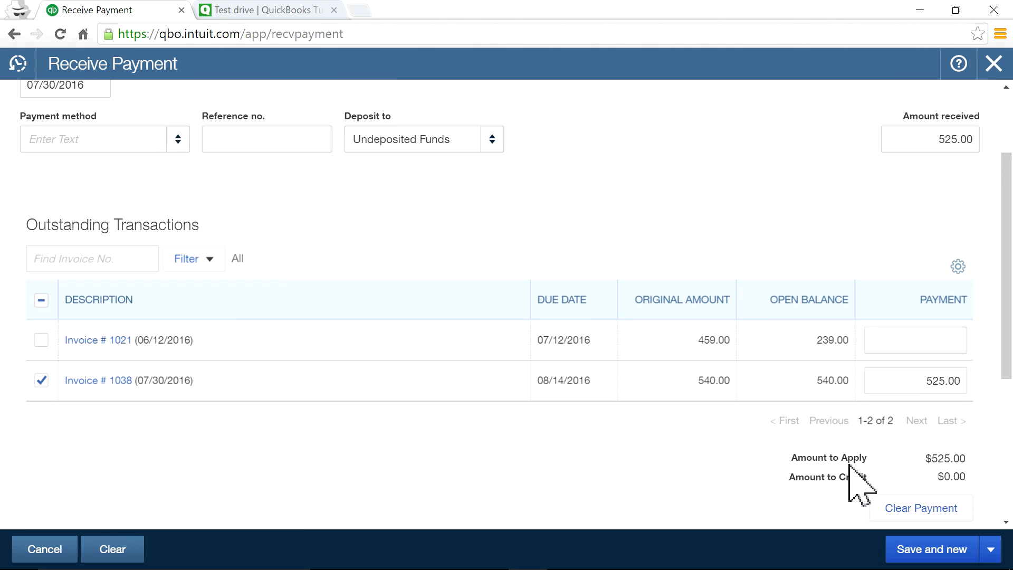
scroll(850, 502, "down", 3)
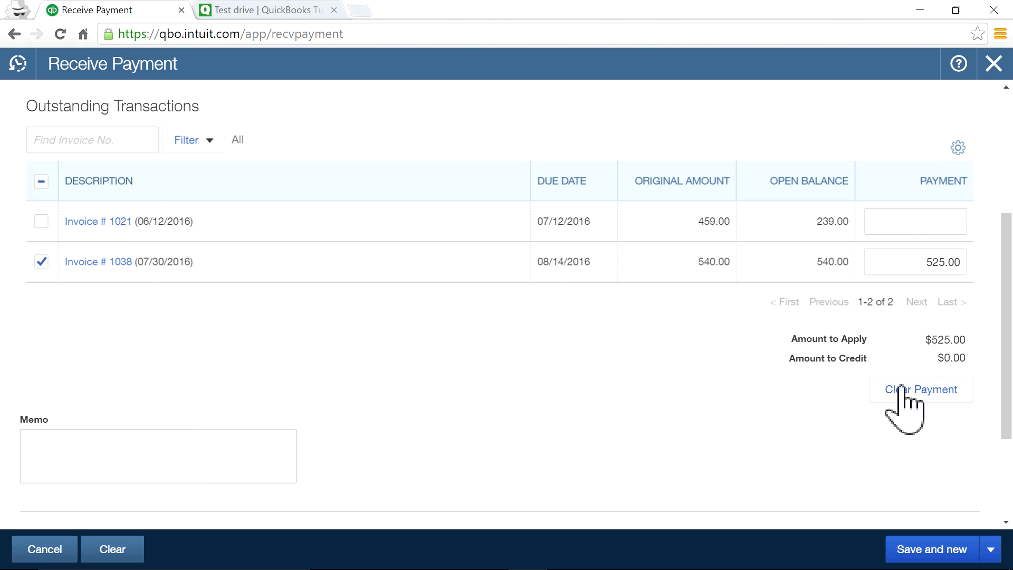
scroll(916, 362, "up", 5)
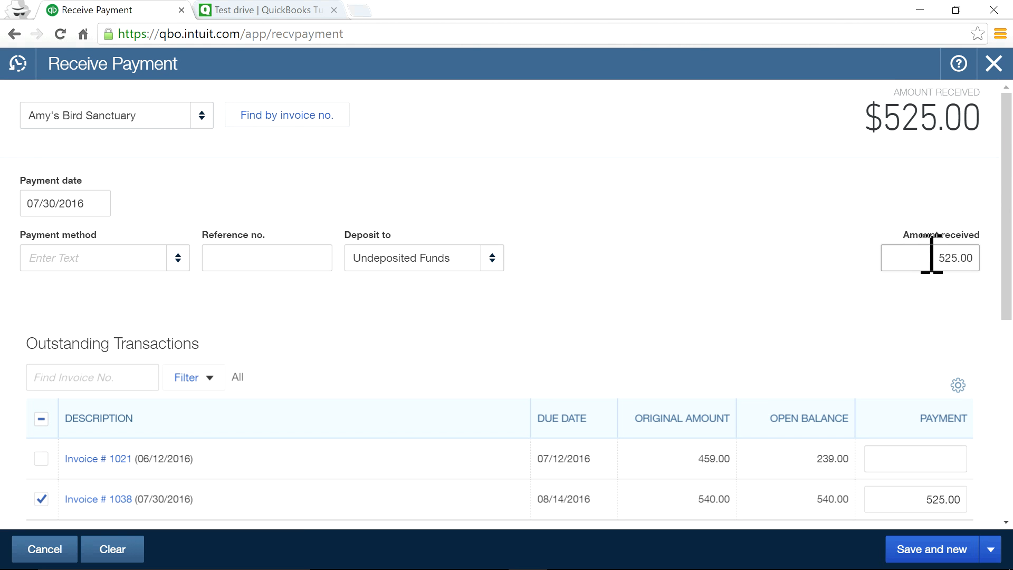
left_click_drag(930, 254, 988, 253)
type("60")
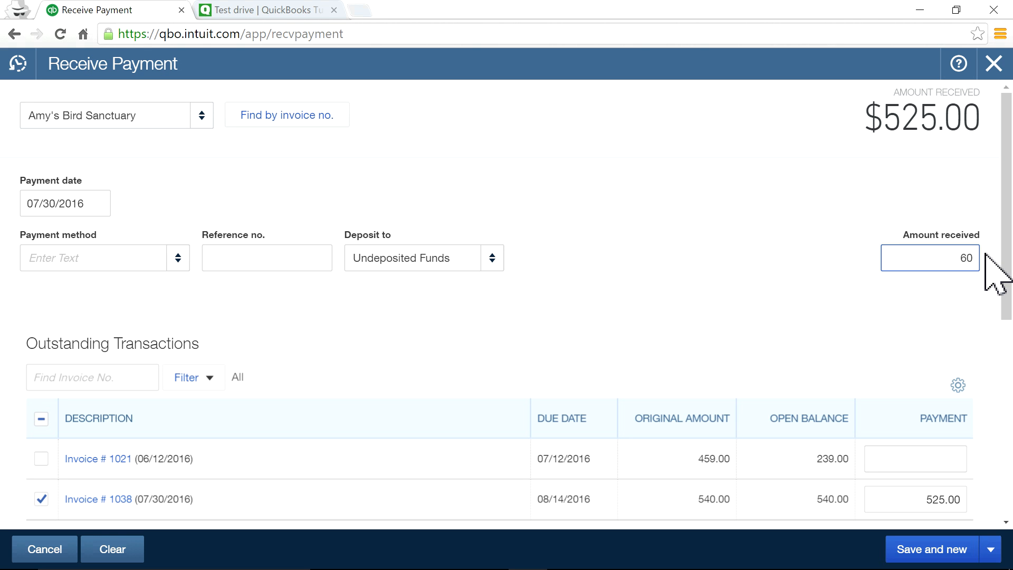
type("0")
left_click(753, 226)
scroll(765, 283, "down", 2)
scroll(839, 200, "up", 2)
scroll(855, 316, "down", 2)
scroll(868, 475, "down", 2)
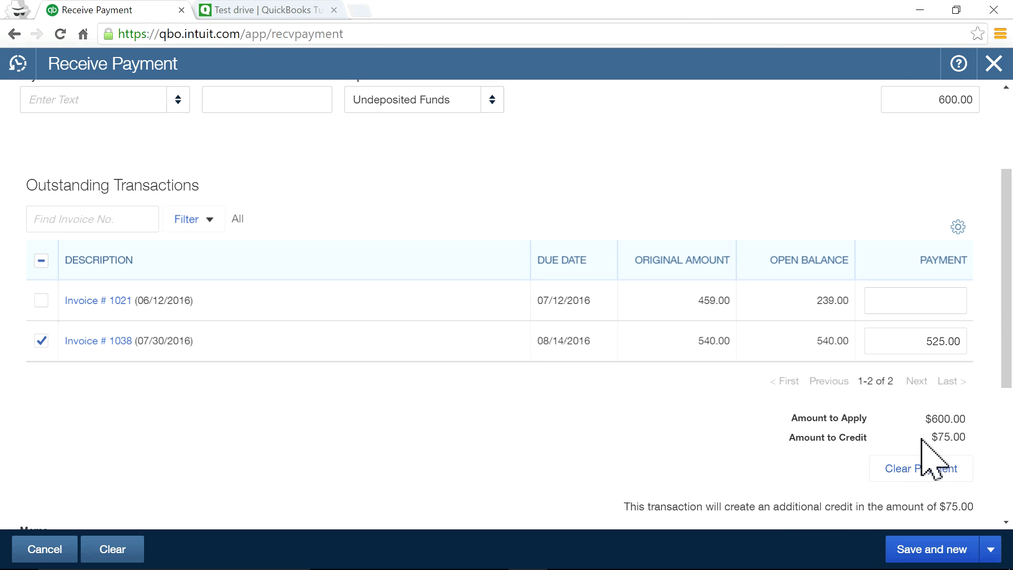
scroll(836, 448, "up", 3)
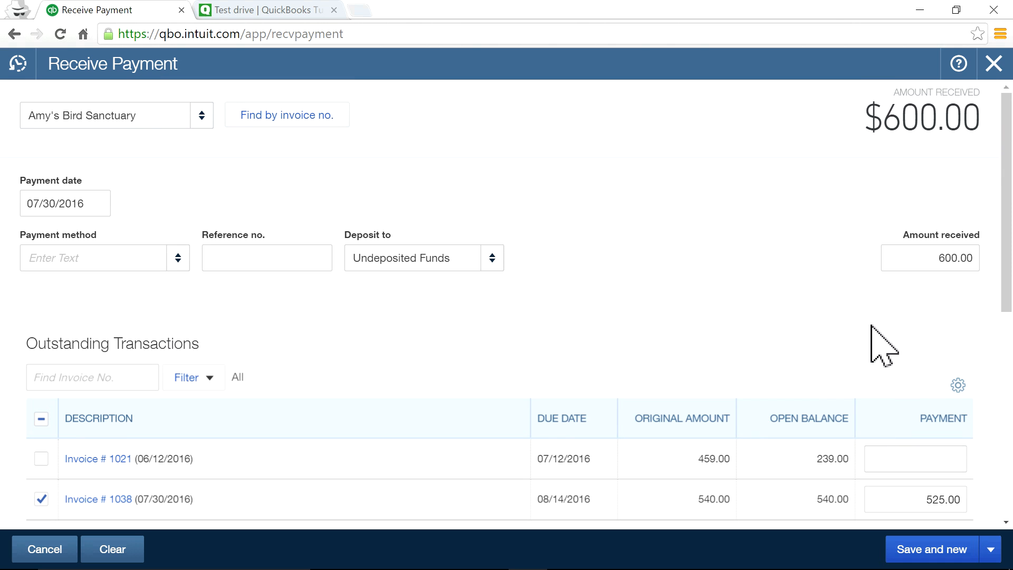
left_click_drag(928, 255, 990, 255)
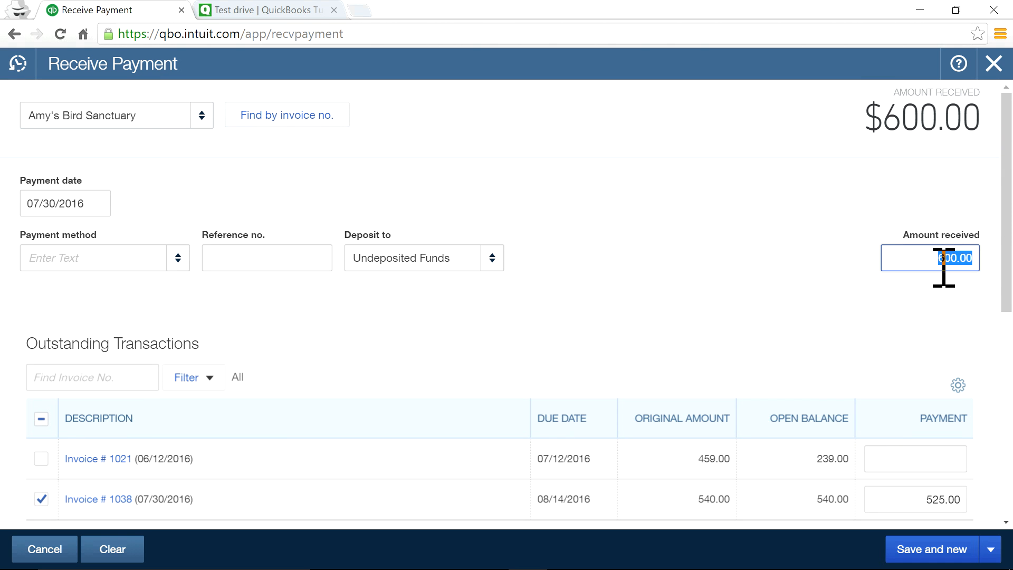
type("540")
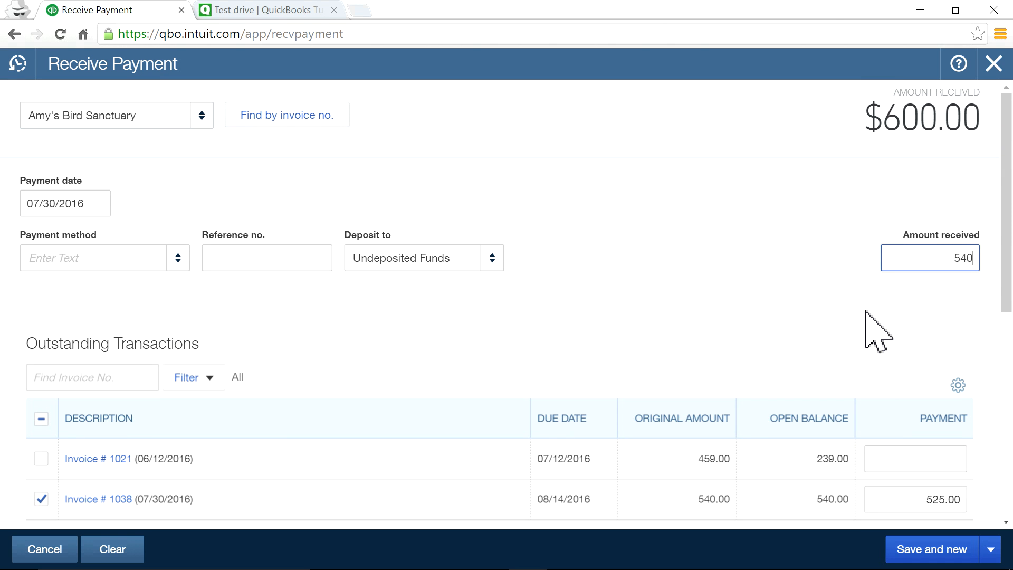
left_click(788, 335)
scroll(786, 454, "down", 5)
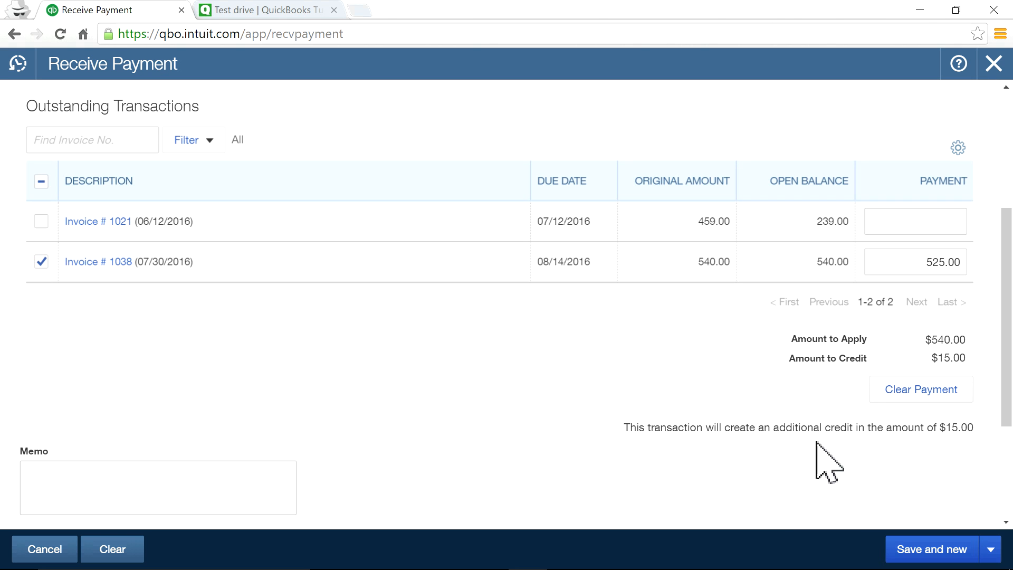
scroll(719, 351, "up", 3)
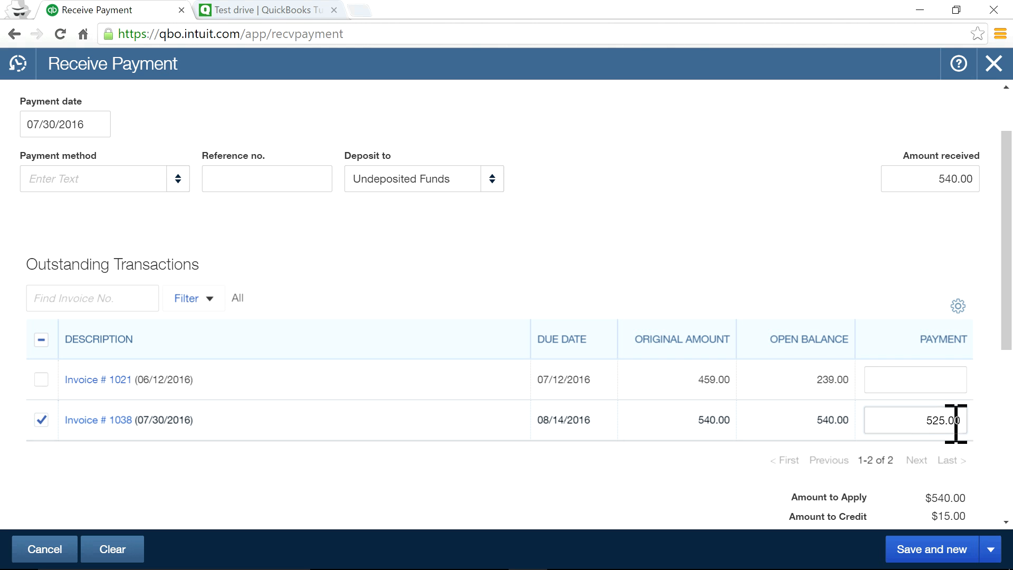
left_click(913, 414)
type("540.00")
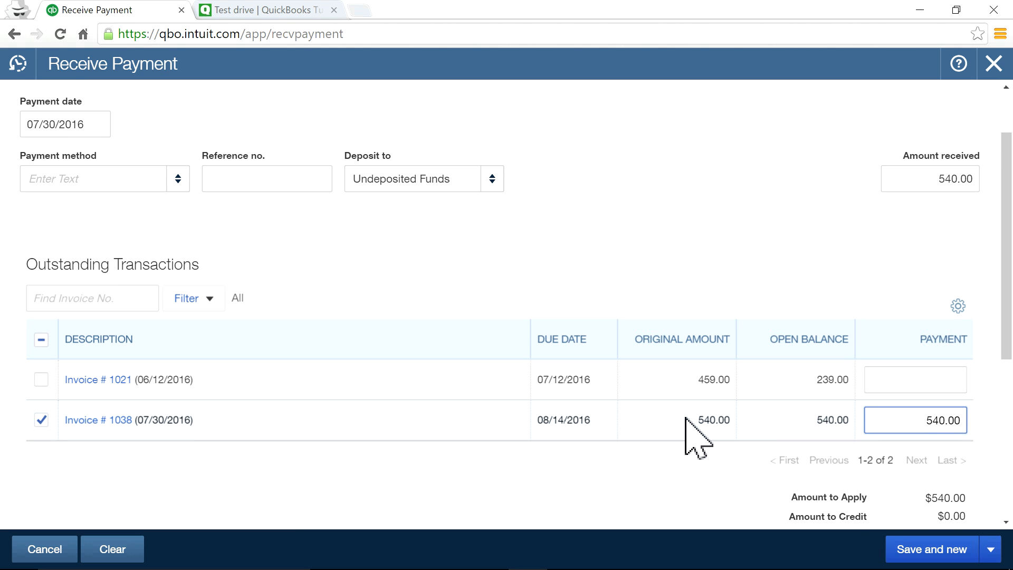
scroll(697, 438, "down", 2)
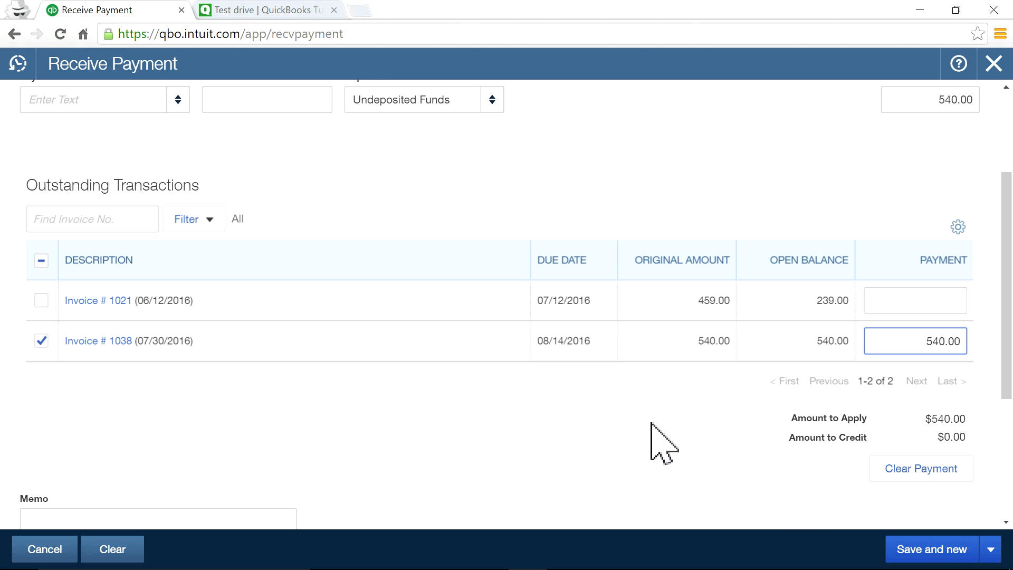
scroll(654, 425, "up", 3)
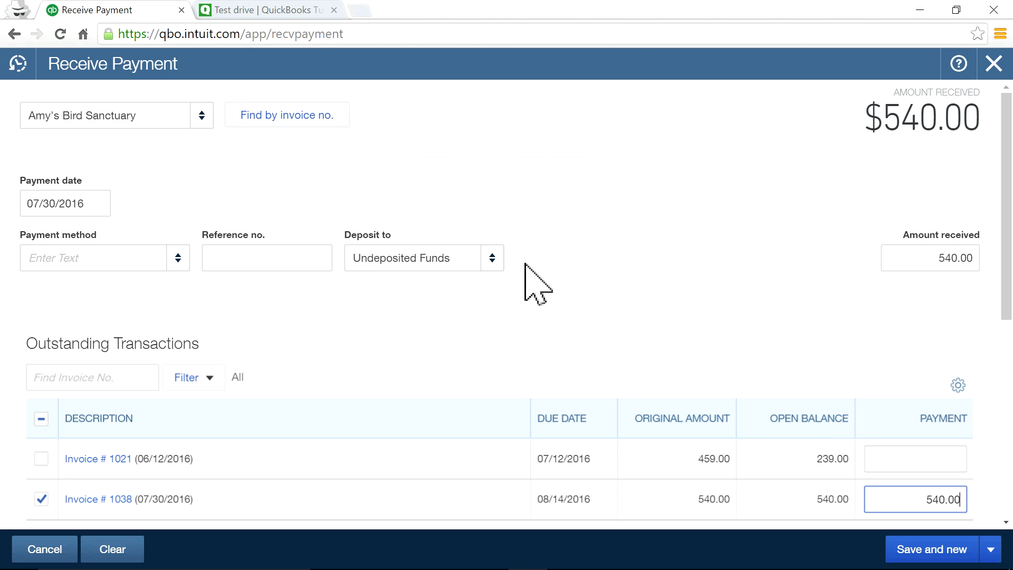
Set payment method to Check with reference no. 589, leaving Deposit to as Undeposited Funds.
left_click(171, 263)
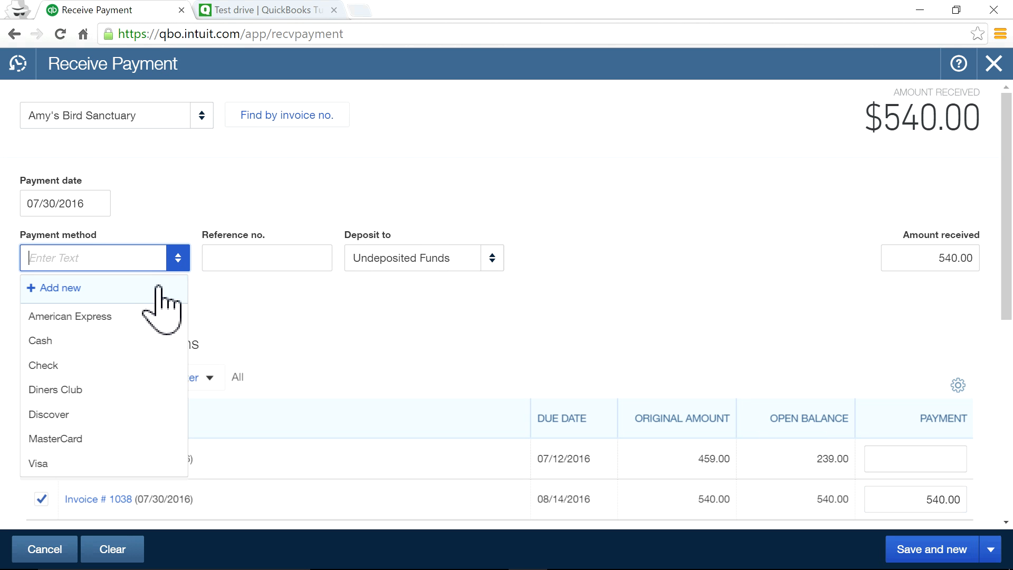
left_click(105, 365)
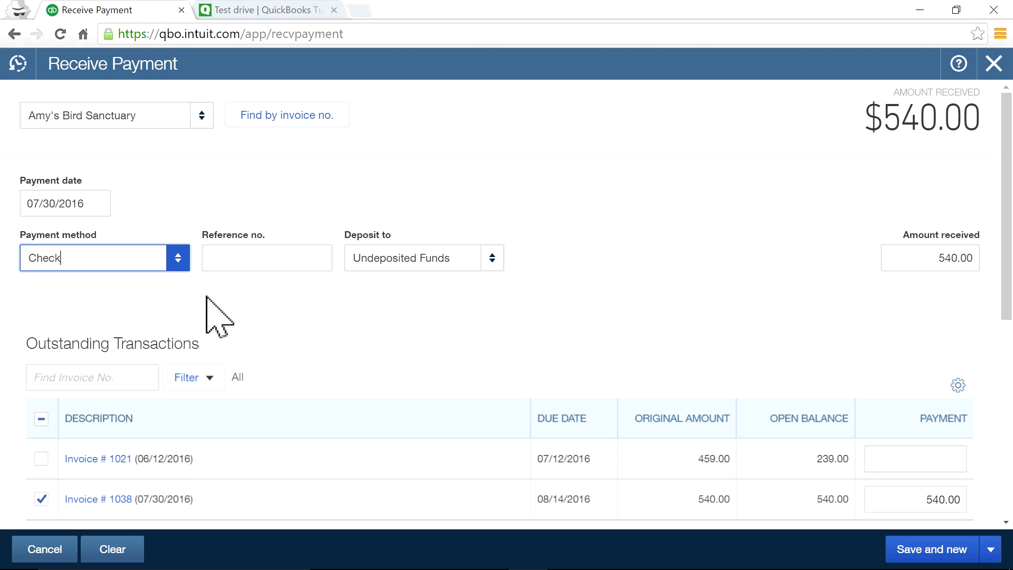
left_click(250, 252)
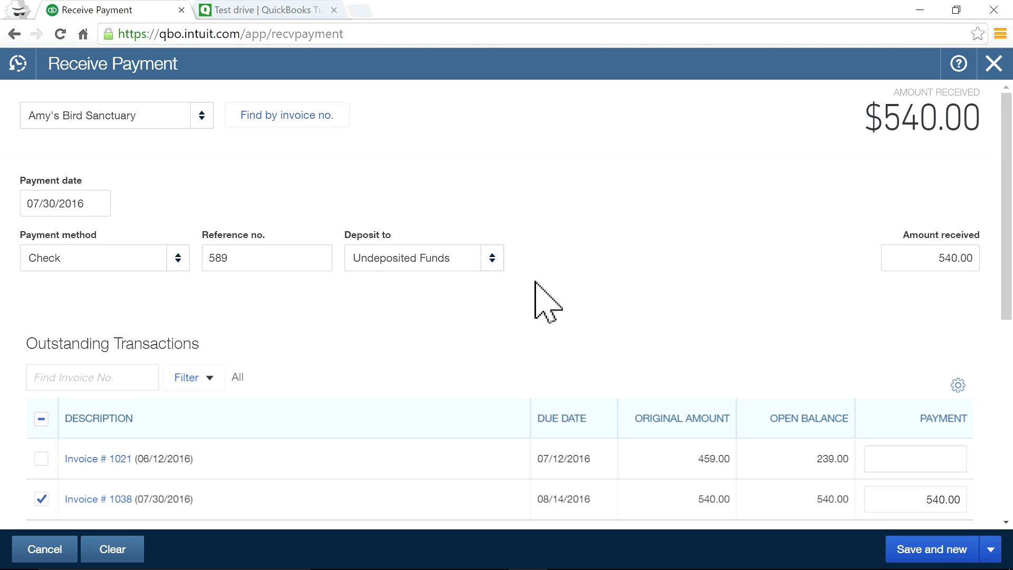
left_click(494, 258)
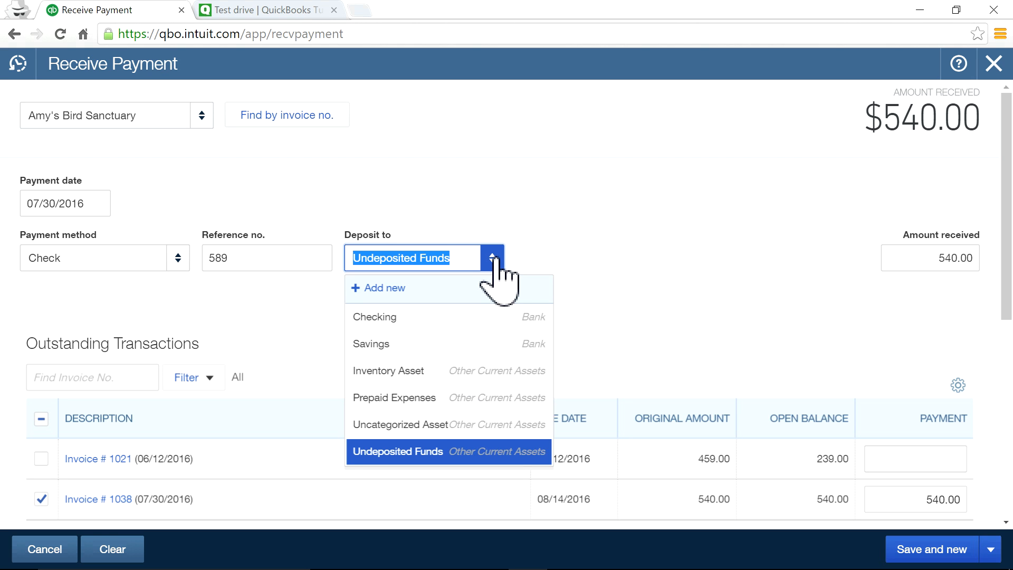
left_click(610, 260)
left_click(491, 258)
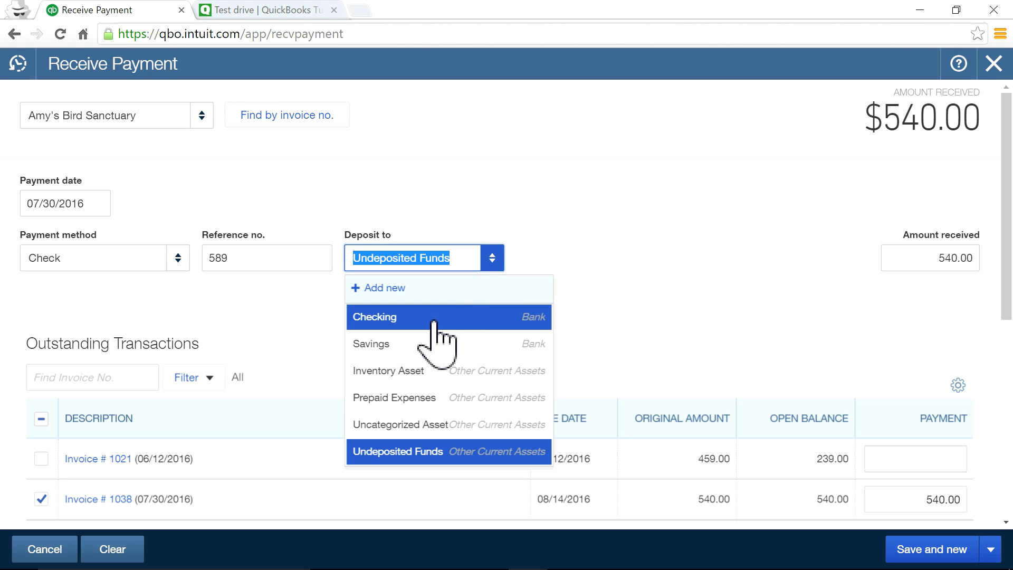
left_click(575, 258)
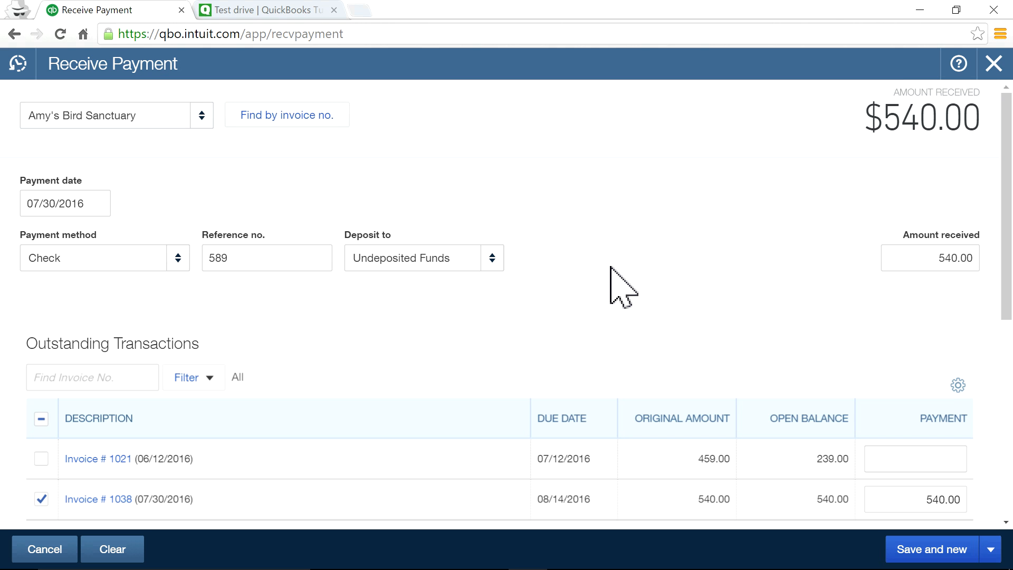
scroll(610, 268, "down", 3)
scroll(634, 370, "up", 3)
scroll(739, 412, "down", 3)
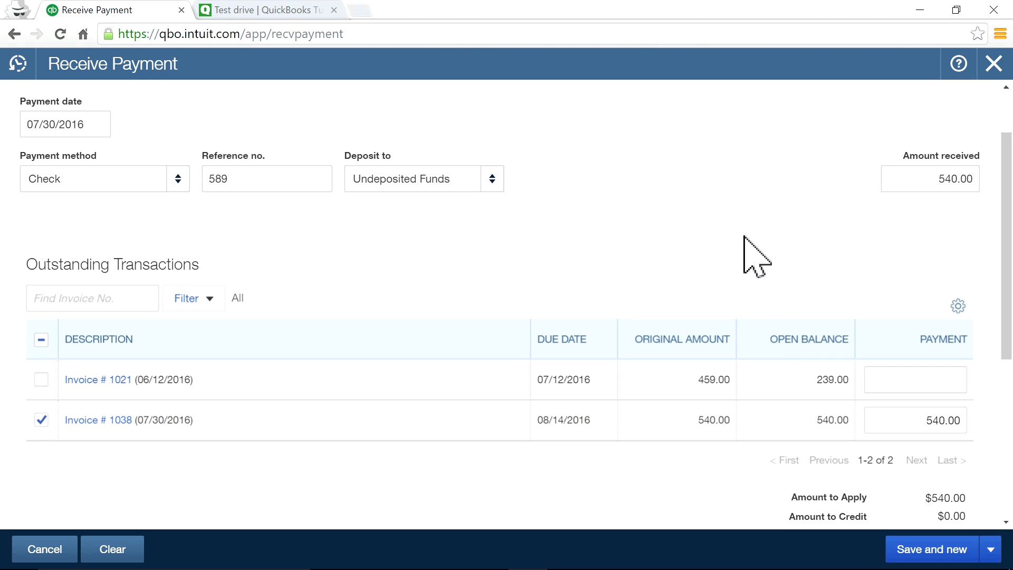
scroll(744, 237, "up", 3)
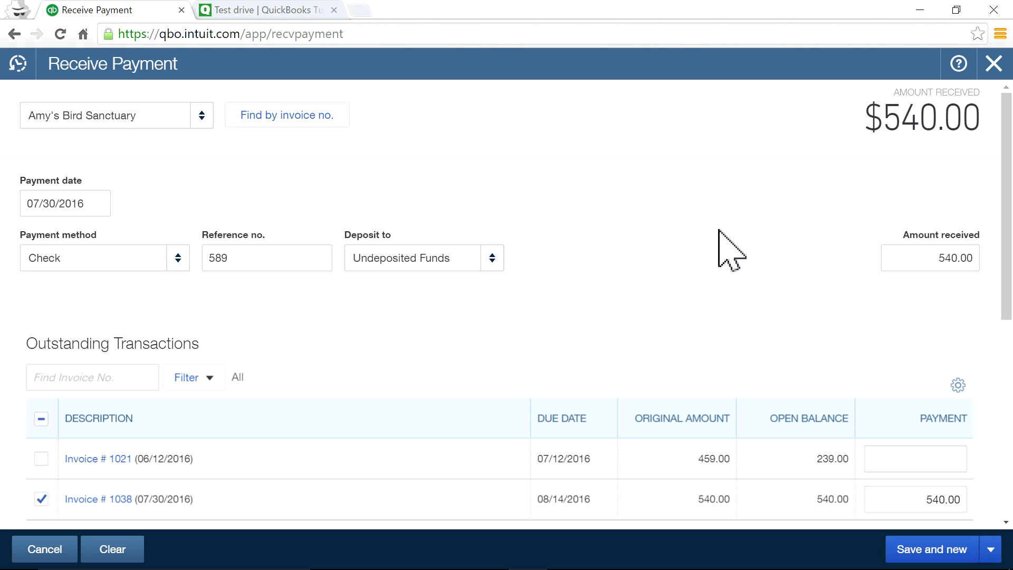
scroll(792, 468, "down", 3)
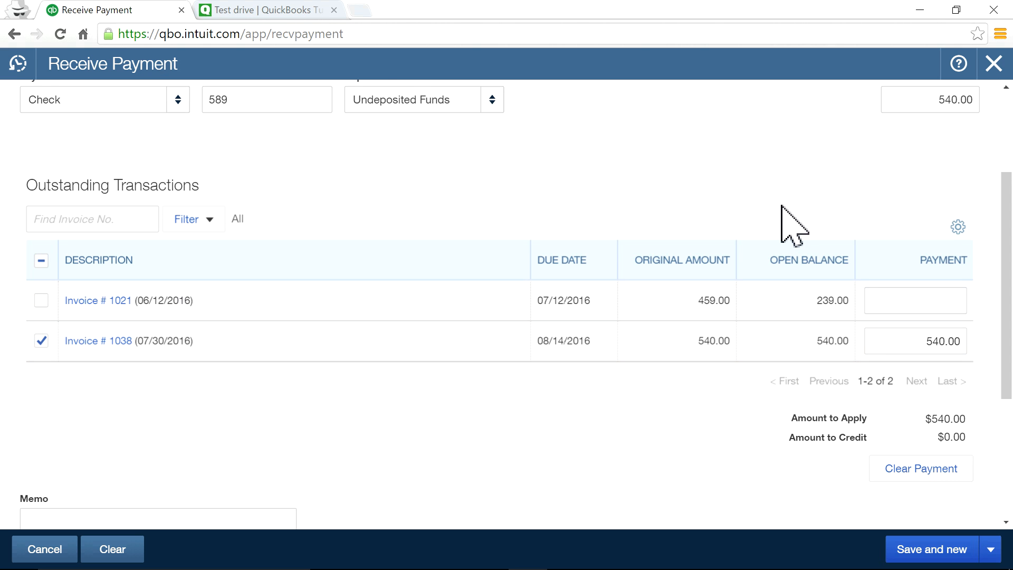
scroll(781, 222, "up", 3)
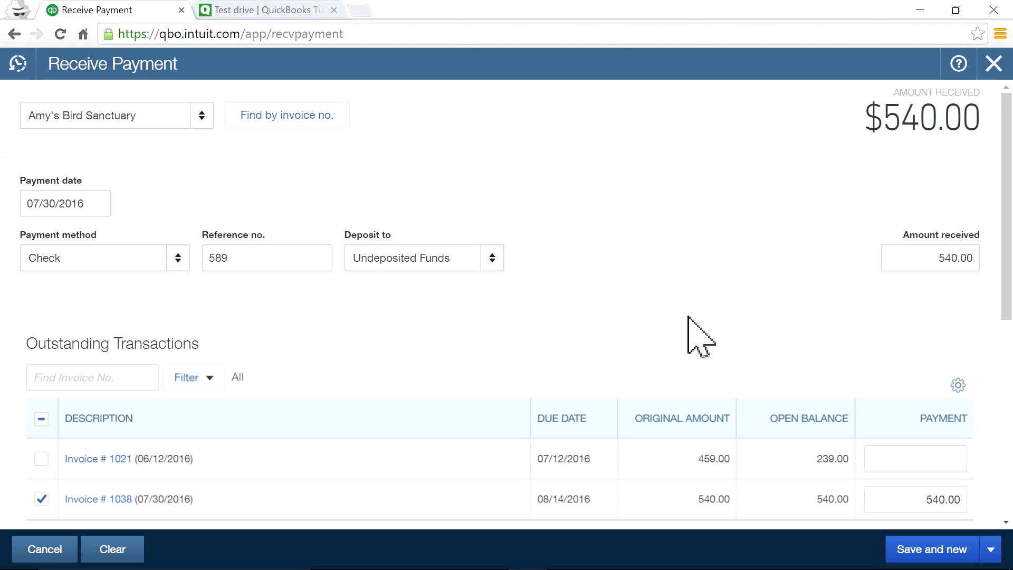
left_click_drag(468, 255, 348, 256)
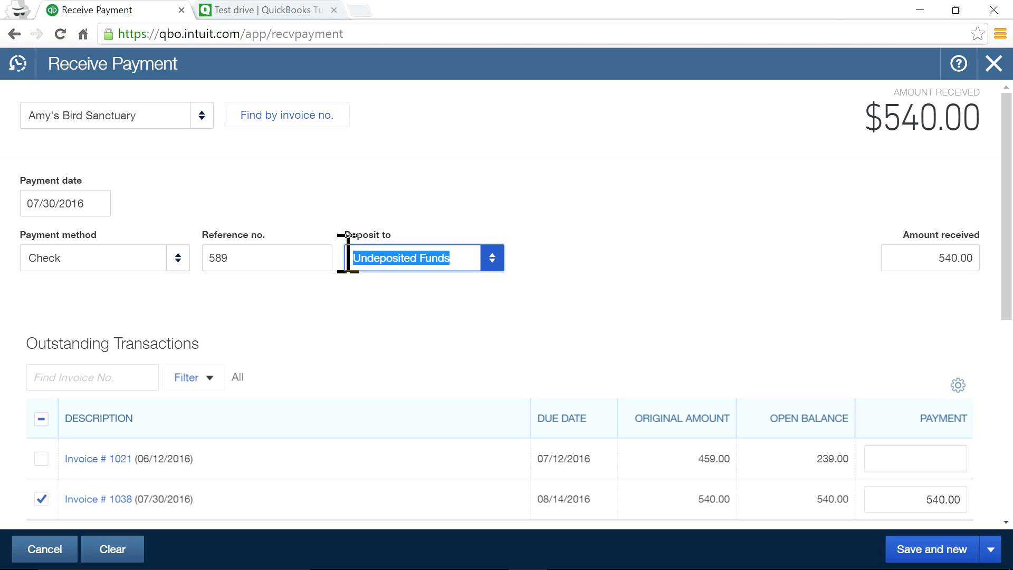
left_click(492, 263)
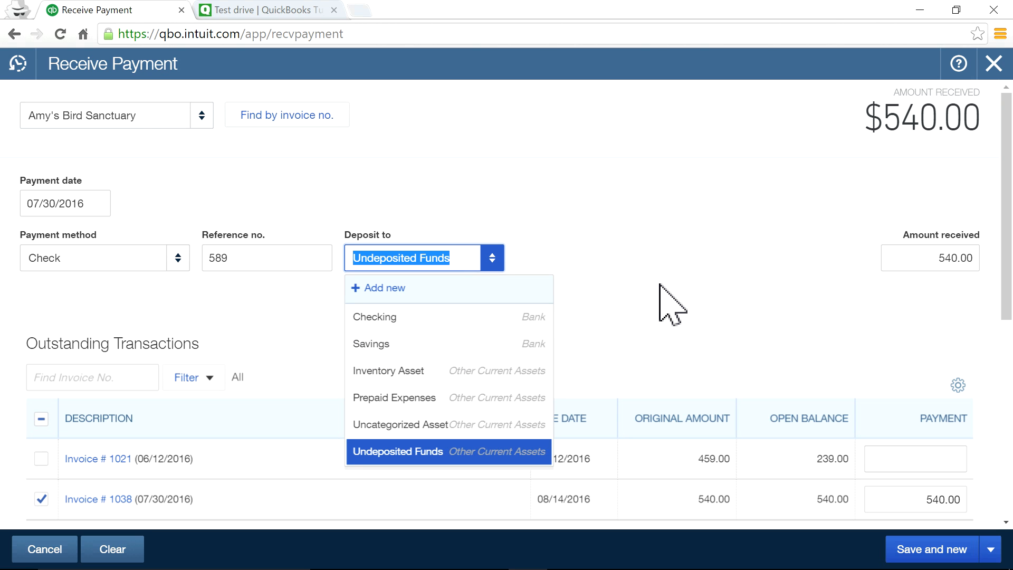
left_click(660, 285)
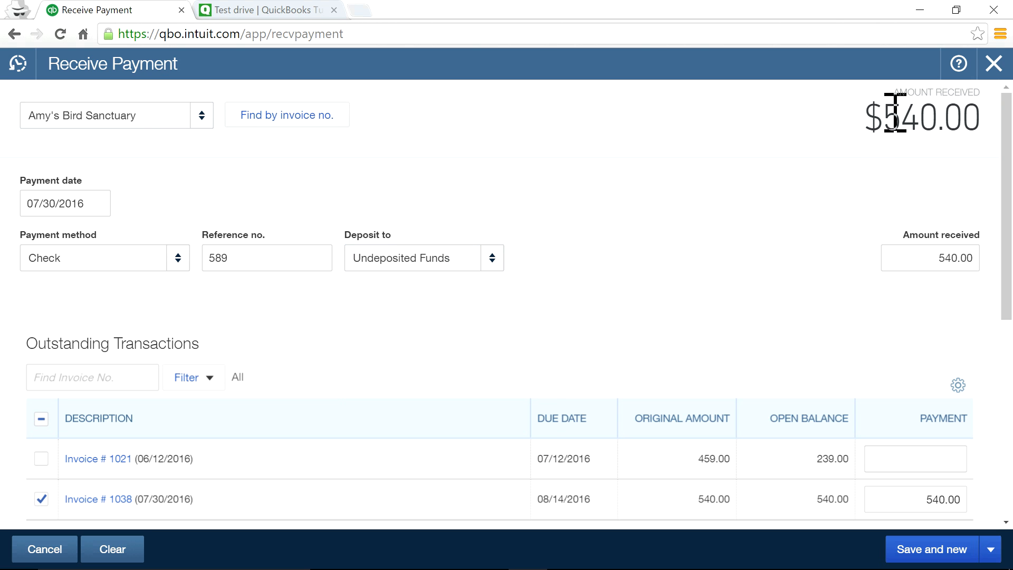
left_click_drag(888, 113, 983, 123)
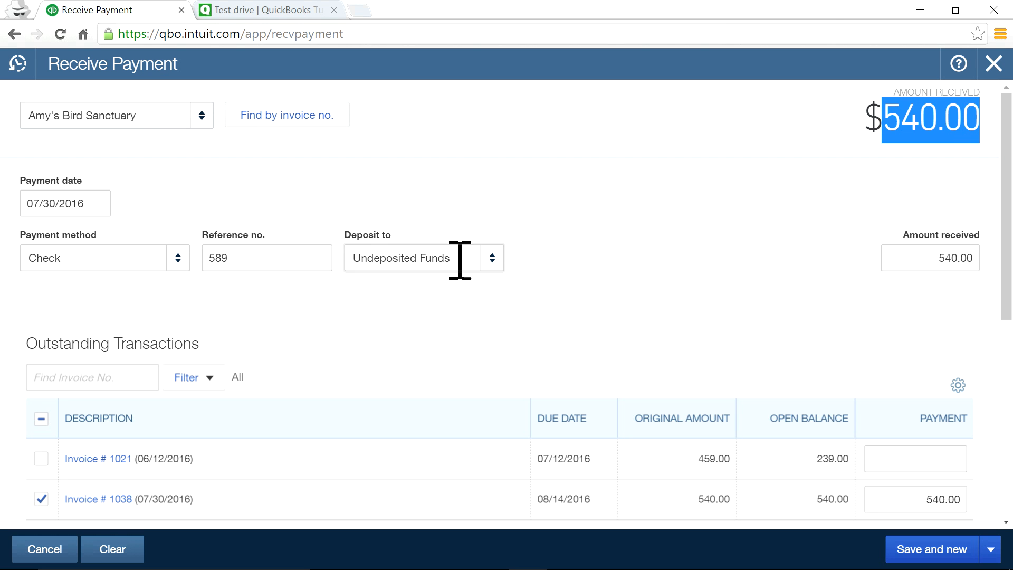
left_click(424, 285)
scroll(672, 290, "down", 2)
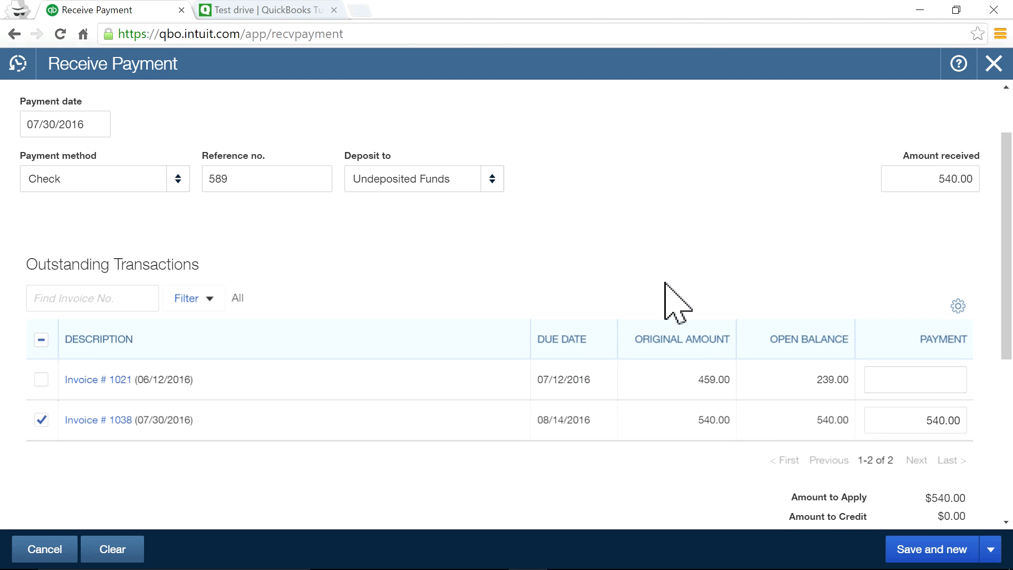
scroll(632, 242, "up", 2)
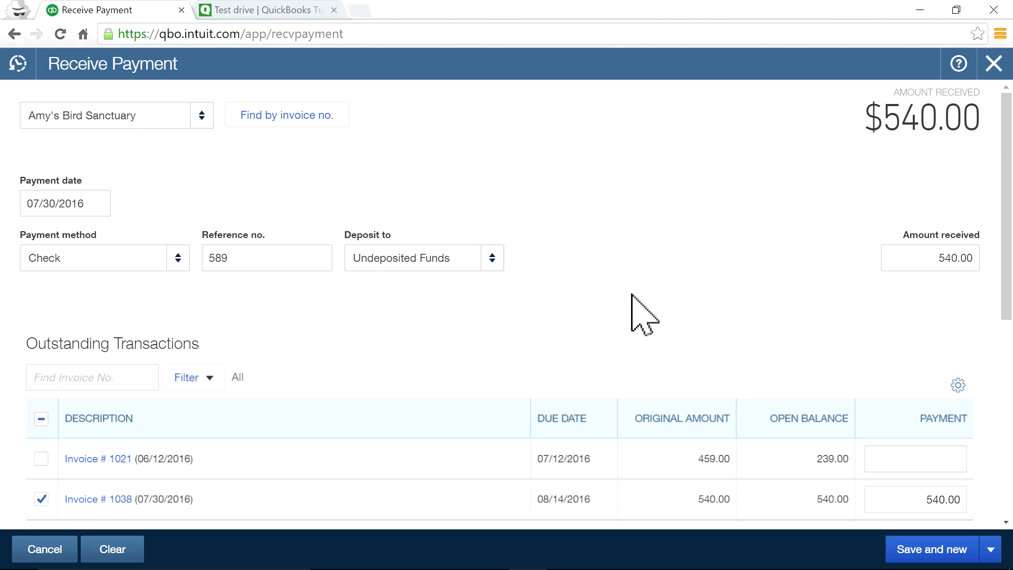
scroll(632, 294, "down", 3)
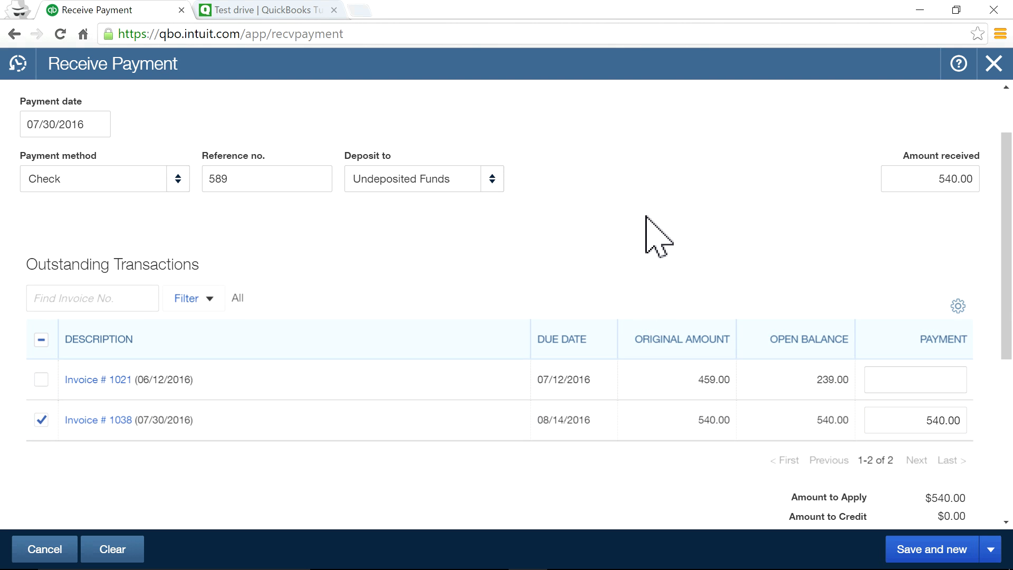
scroll(647, 216, "up", 3)
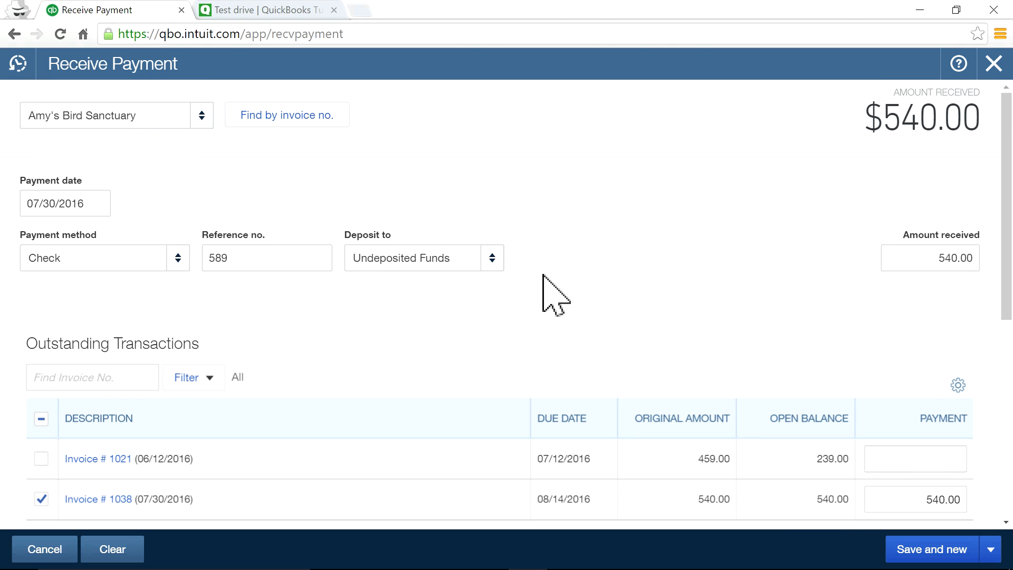
left_click(467, 261)
left_click(611, 317)
scroll(796, 334, "down", 3)
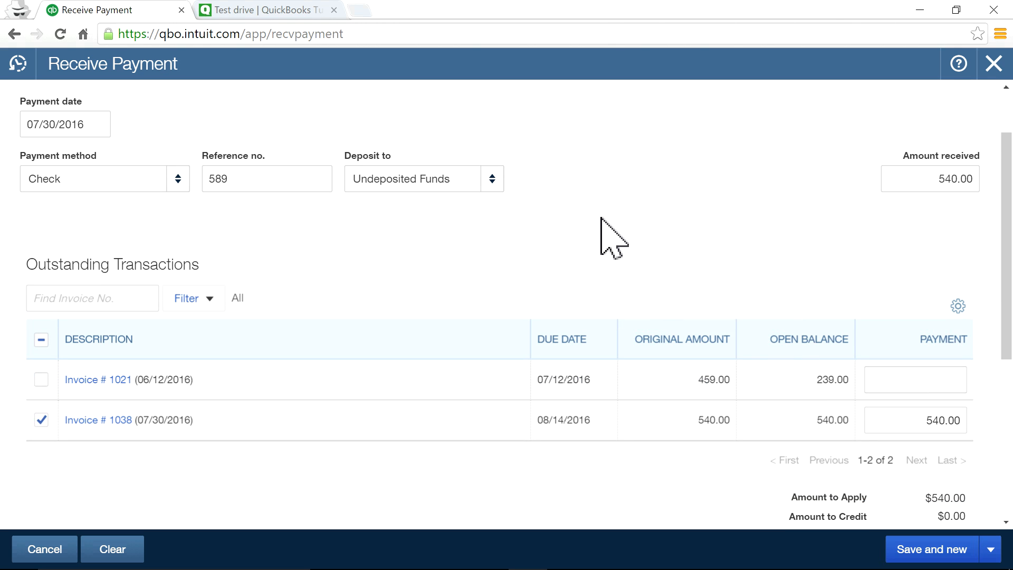
scroll(690, 246, "up", 3)
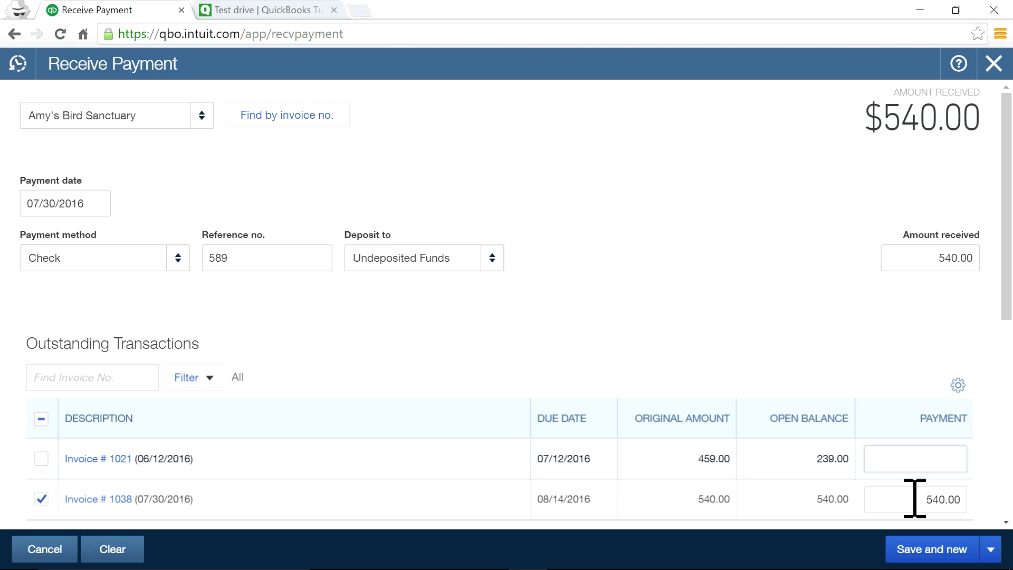
Save and close the $540 check payment, then start a Bank Deposit including Amy's Bird Sanctuary's payment.
left_click(992, 549)
left_click(918, 524)
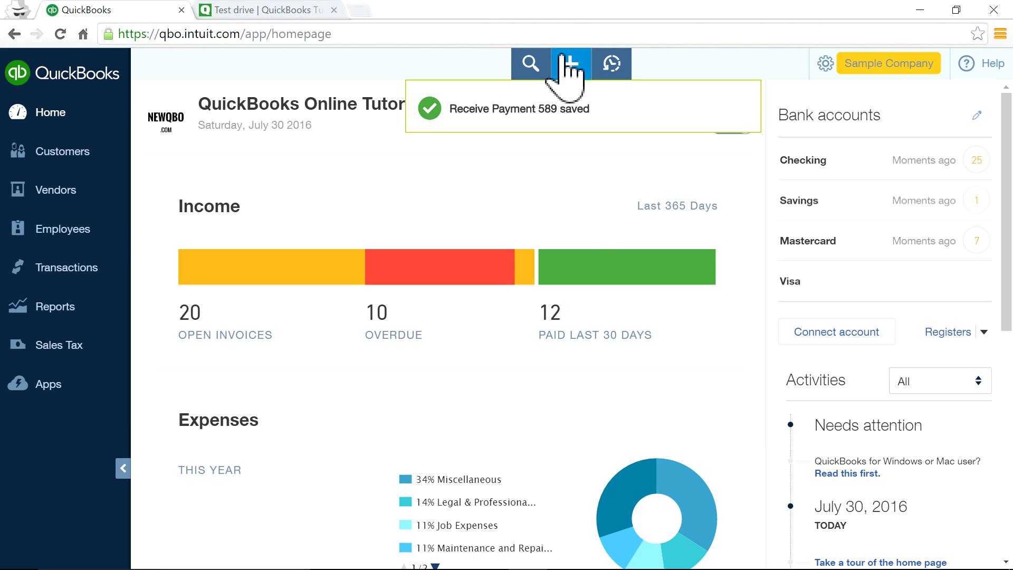
left_click(570, 69)
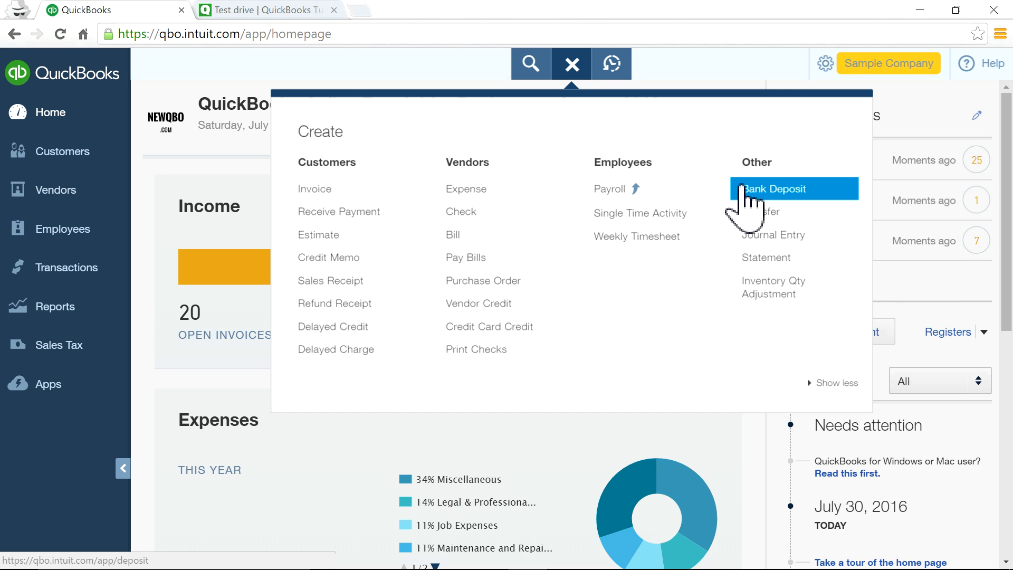
left_click(754, 195)
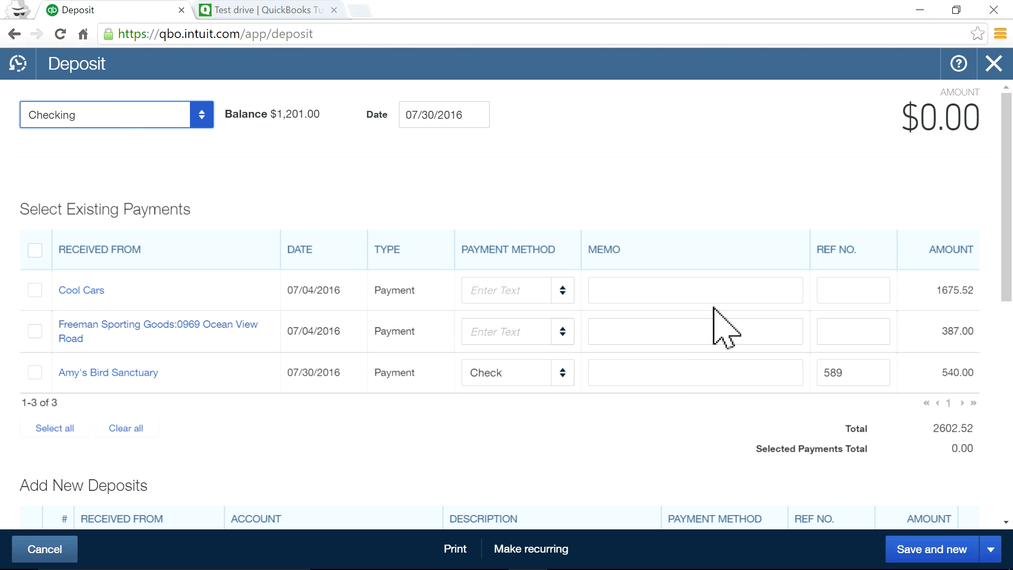
left_click(35, 373)
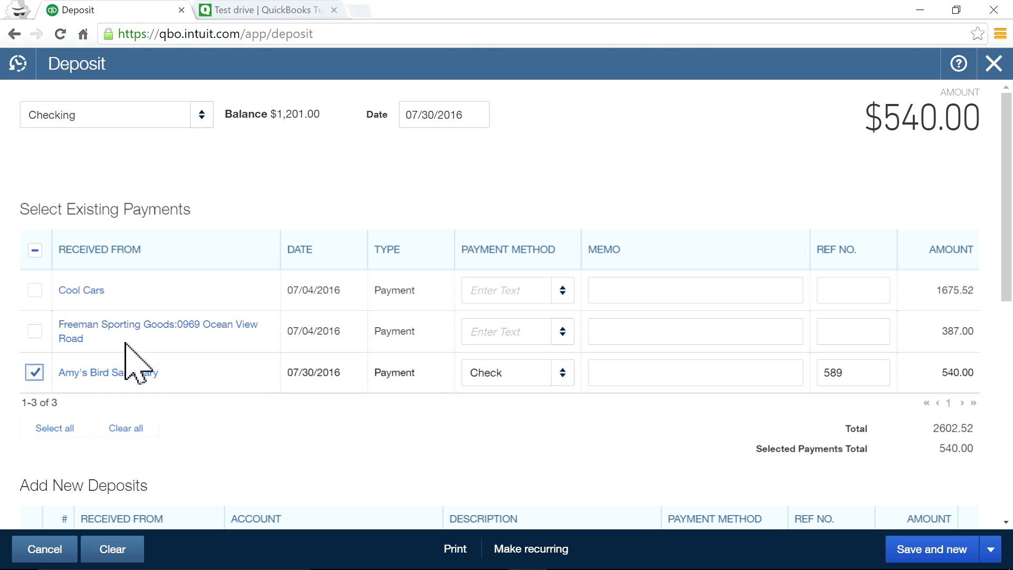
Tick the Freeman Sporting Goods and Cool Cars payments, bringing the Checking deposit total to $2,602.52.
left_click(35, 331)
left_click(39, 292)
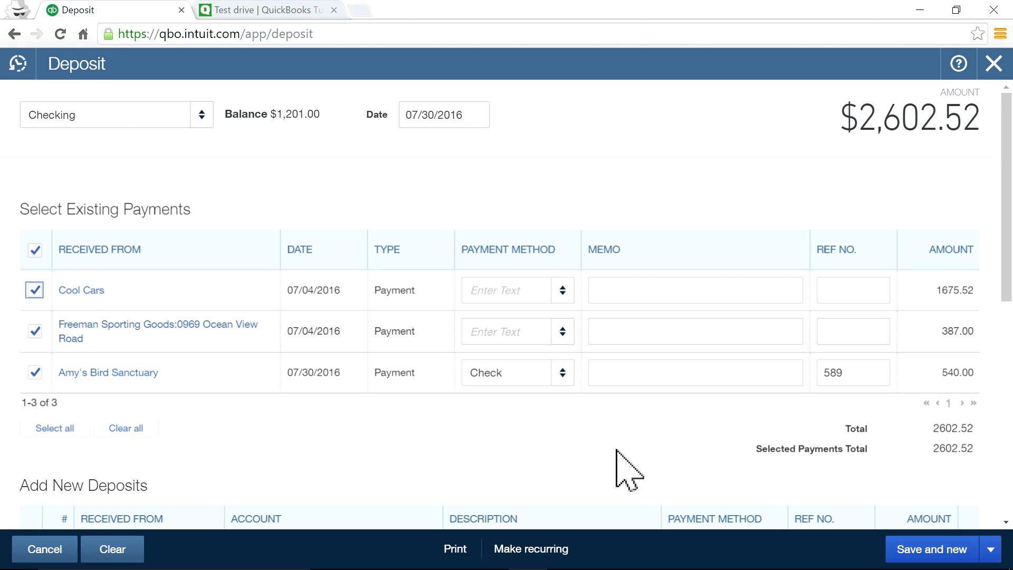
scroll(666, 449, "down", 2)
scroll(702, 390, "up", 2)
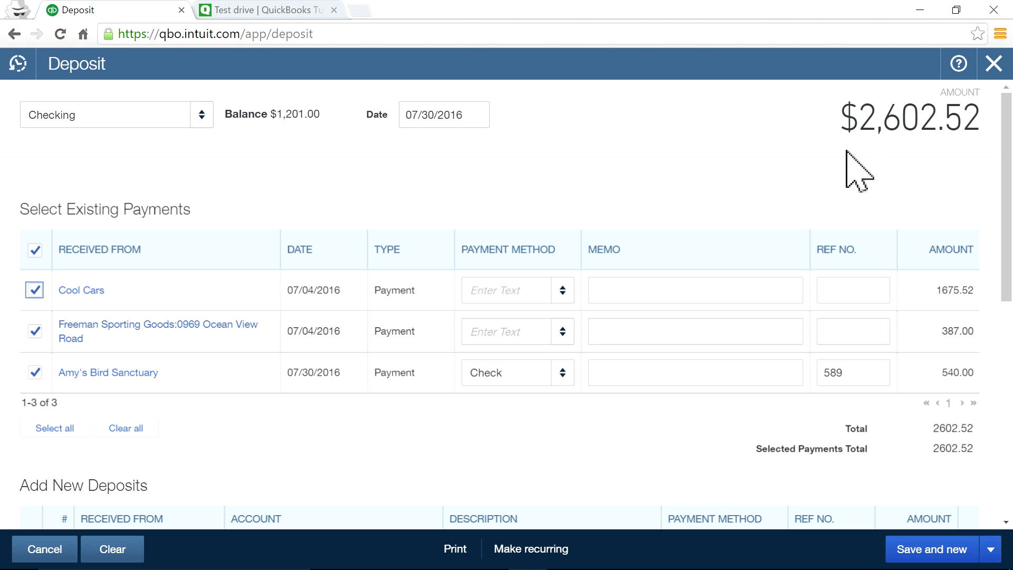
scroll(729, 490, "down", 9)
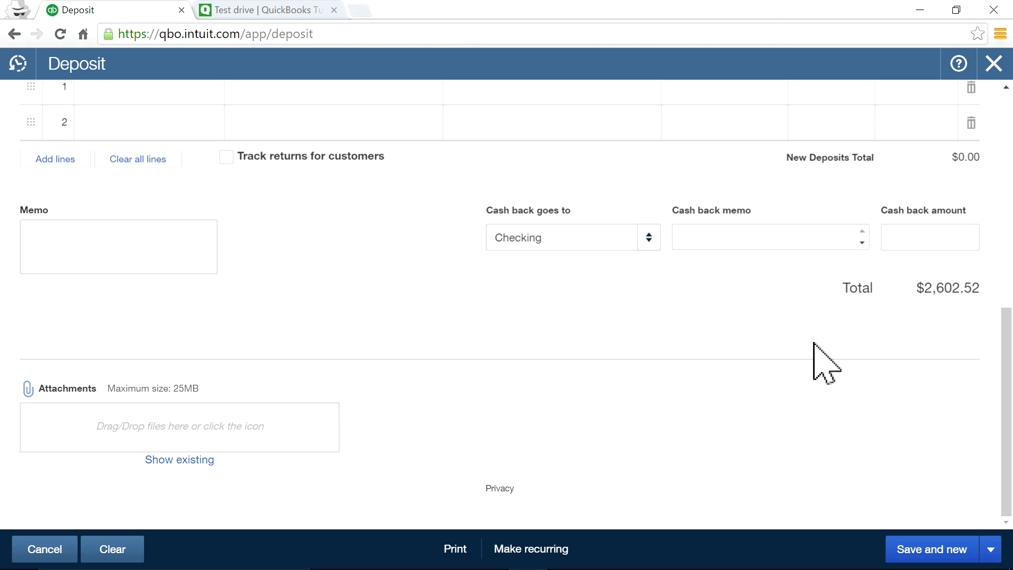
scroll(855, 314, "up", 9)
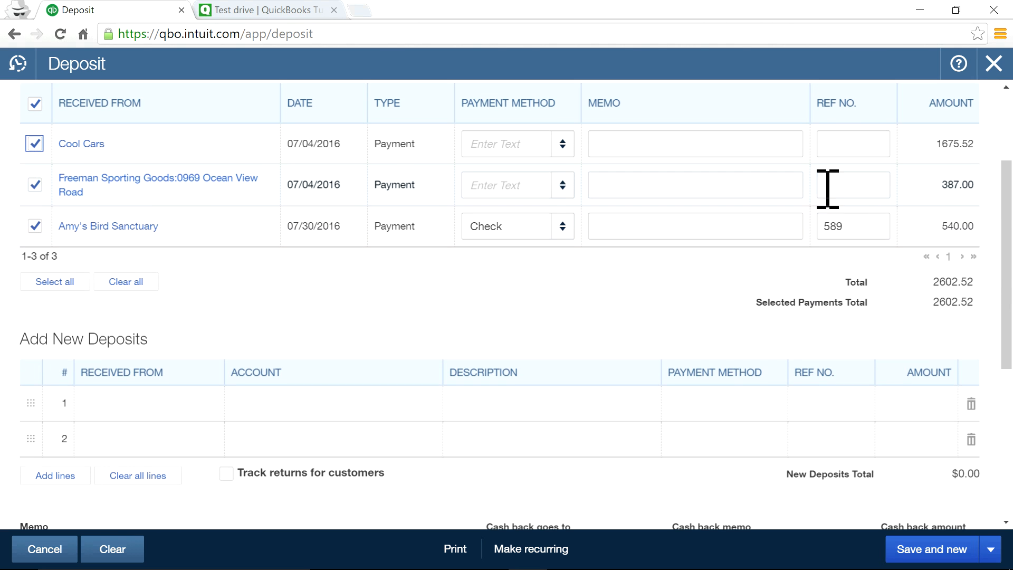
left_click_drag(862, 113, 981, 117)
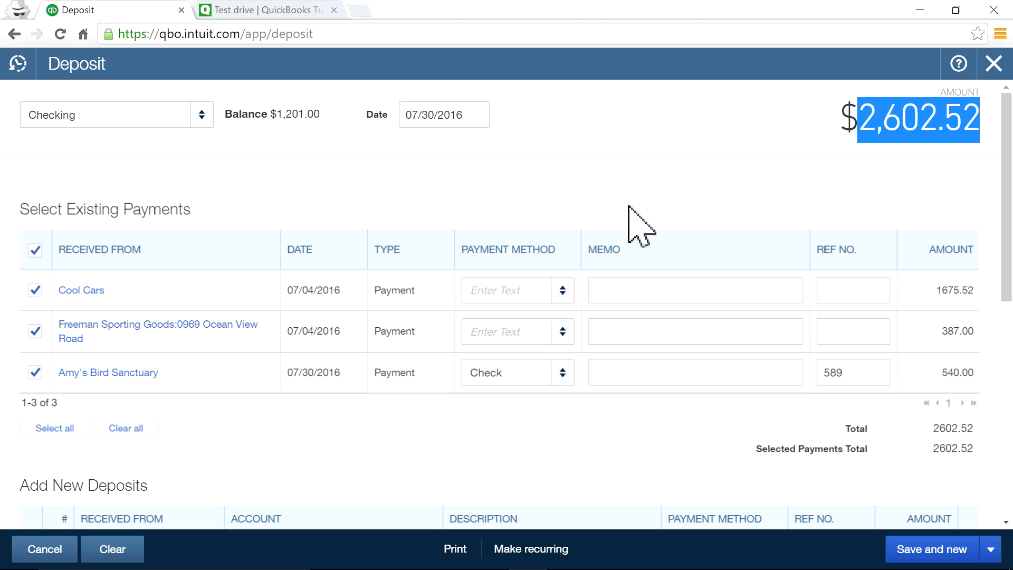
left_click(203, 117)
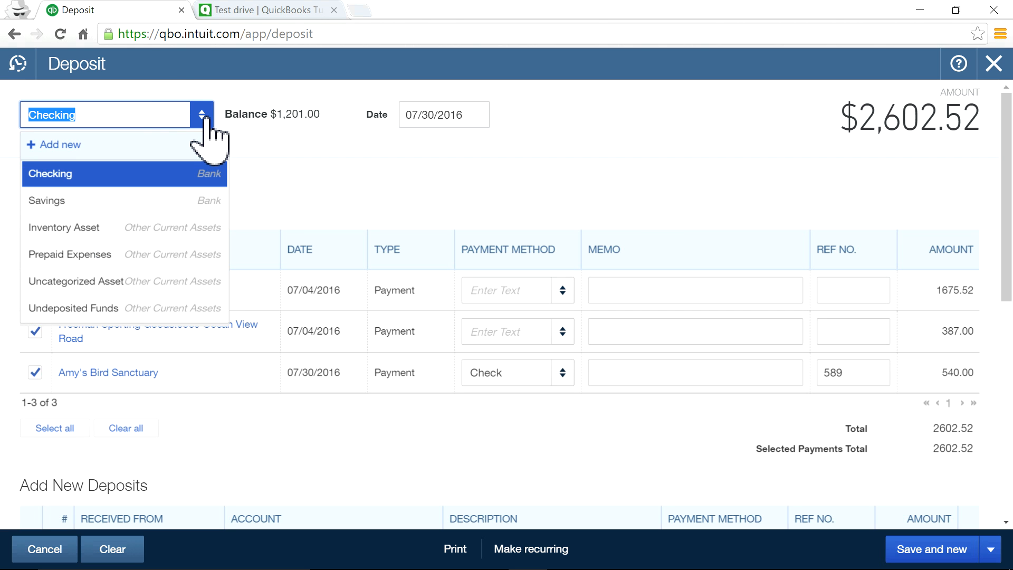
left_click(204, 117)
left_click(201, 117)
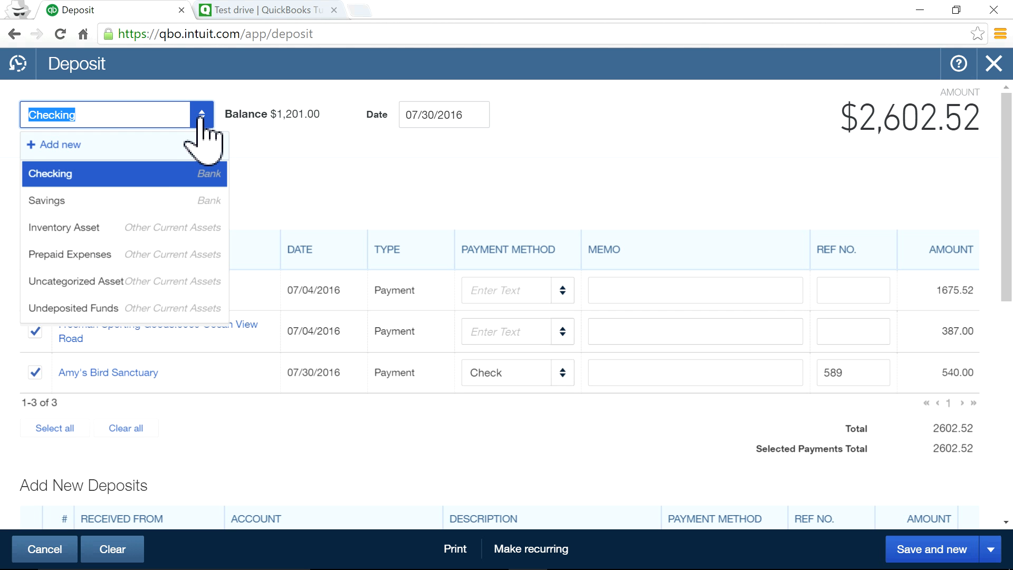
left_click(127, 178)
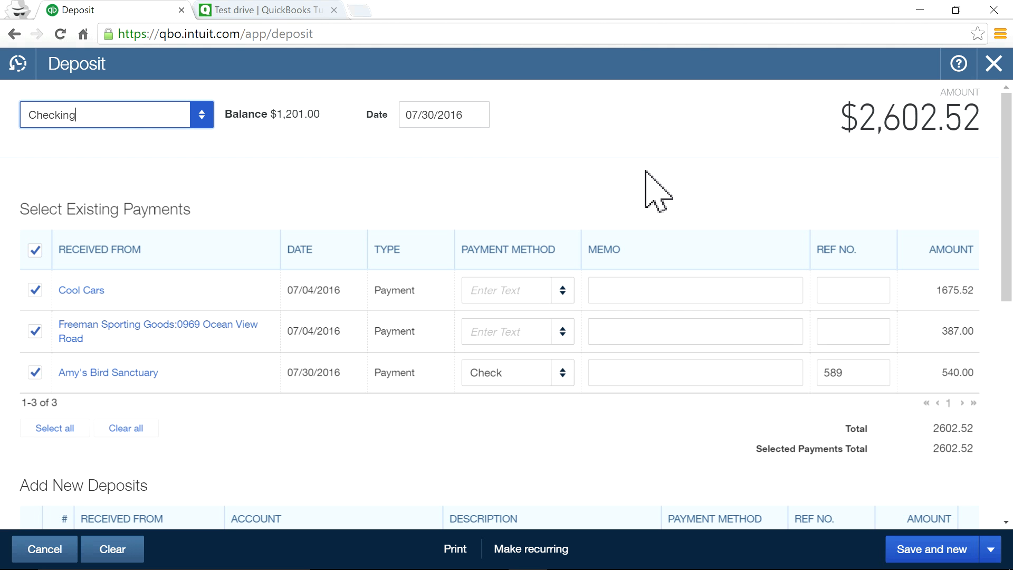
scroll(673, 449, "down", 1)
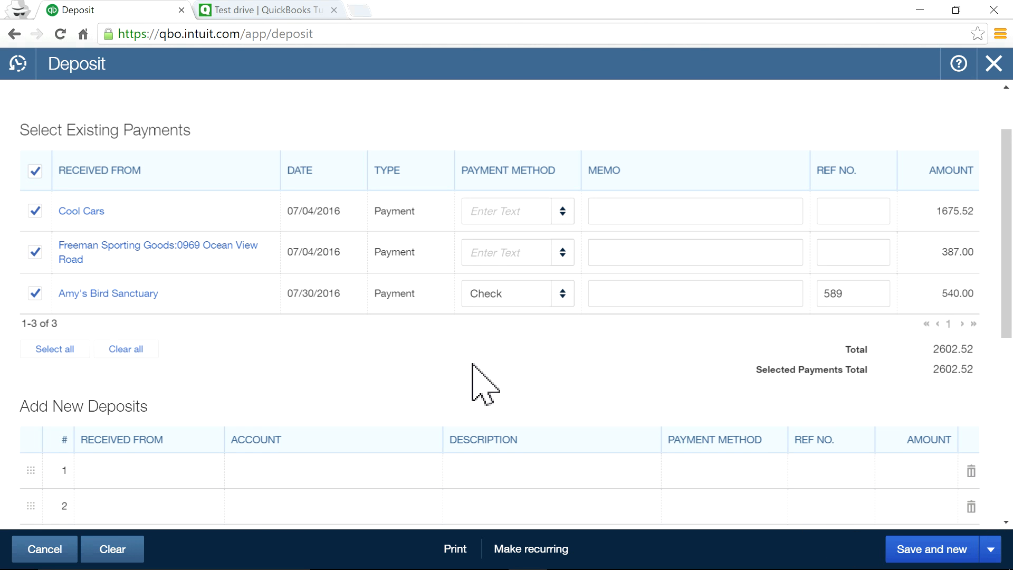
scroll(318, 358, "down", 1)
triple_click(74, 324)
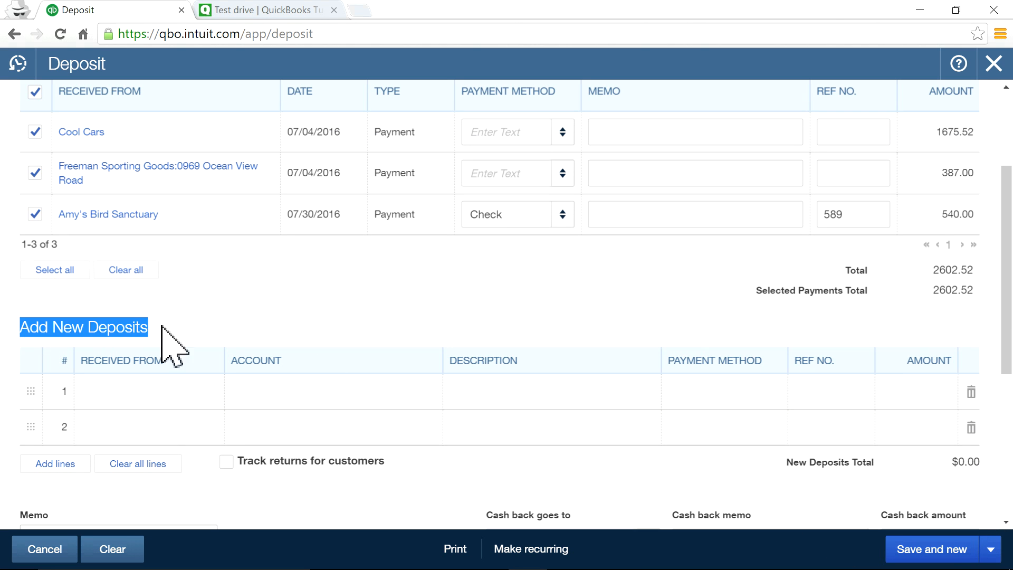
left_click(322, 313)
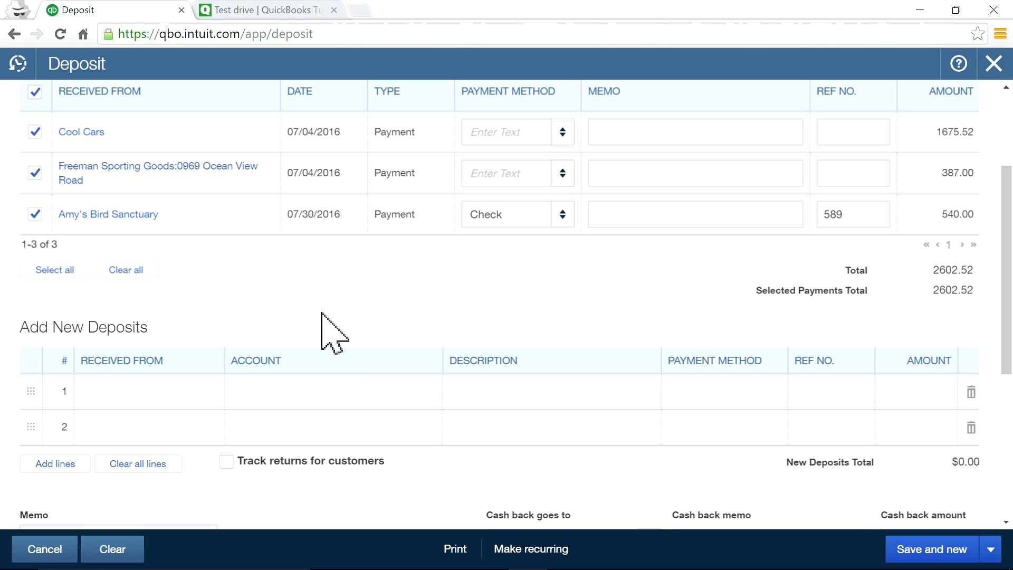
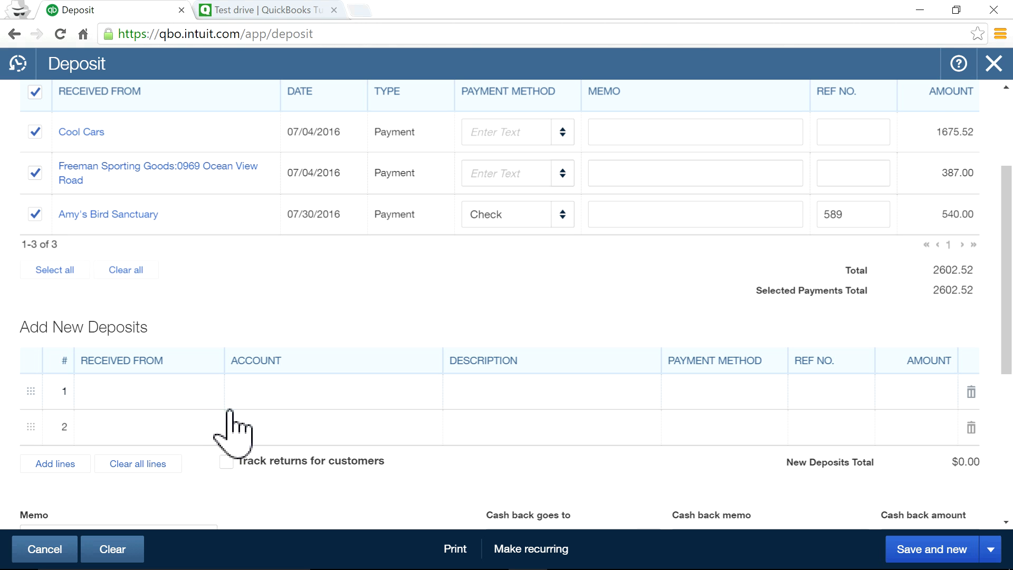
Search 'bank' and set Bank Charges as the first new deposit line's account.
left_click(274, 399)
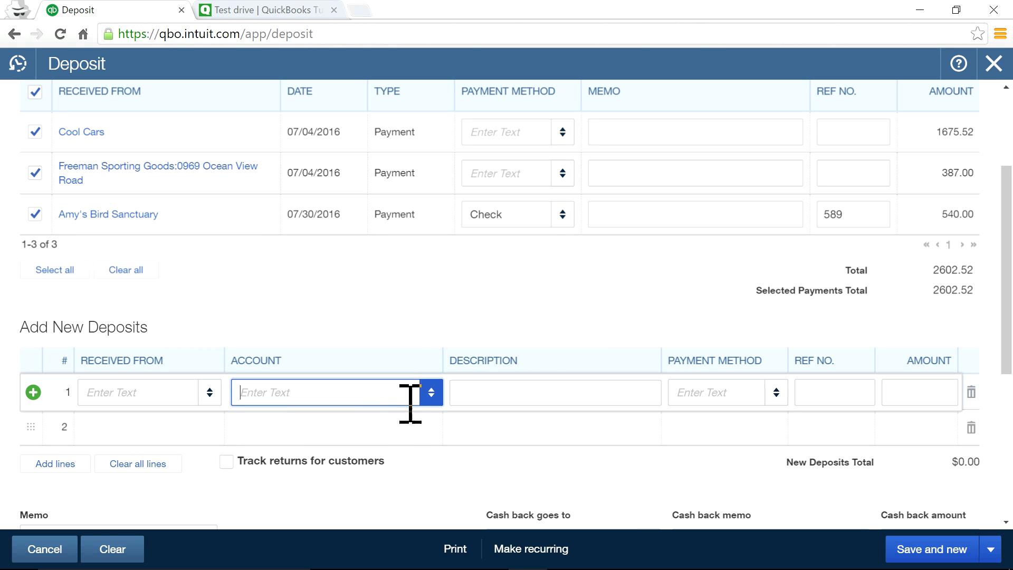
left_click(430, 394)
scroll(409, 196, "down", 5)
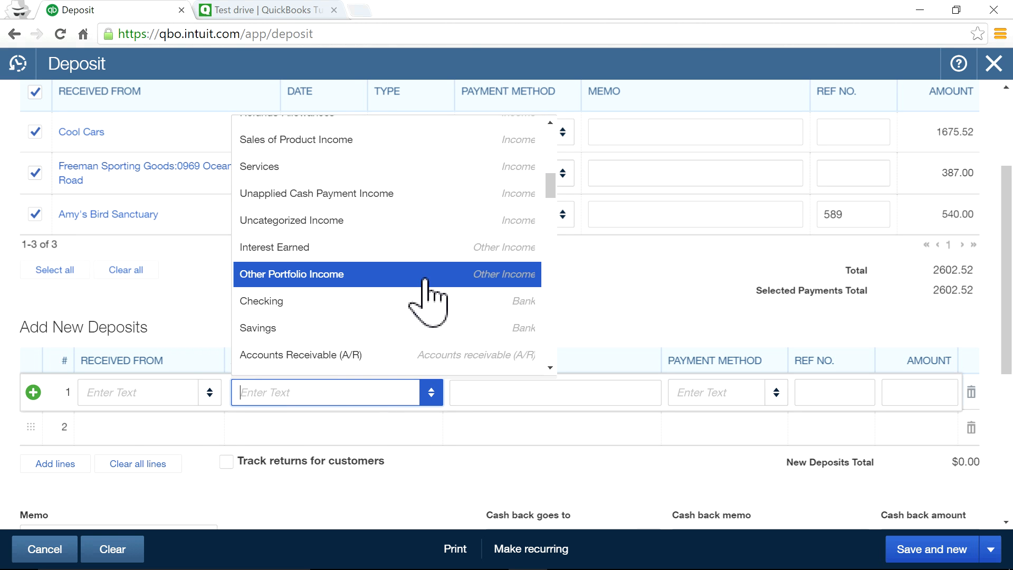
scroll(425, 290, "up", 3)
scroll(457, 270, "down", 5)
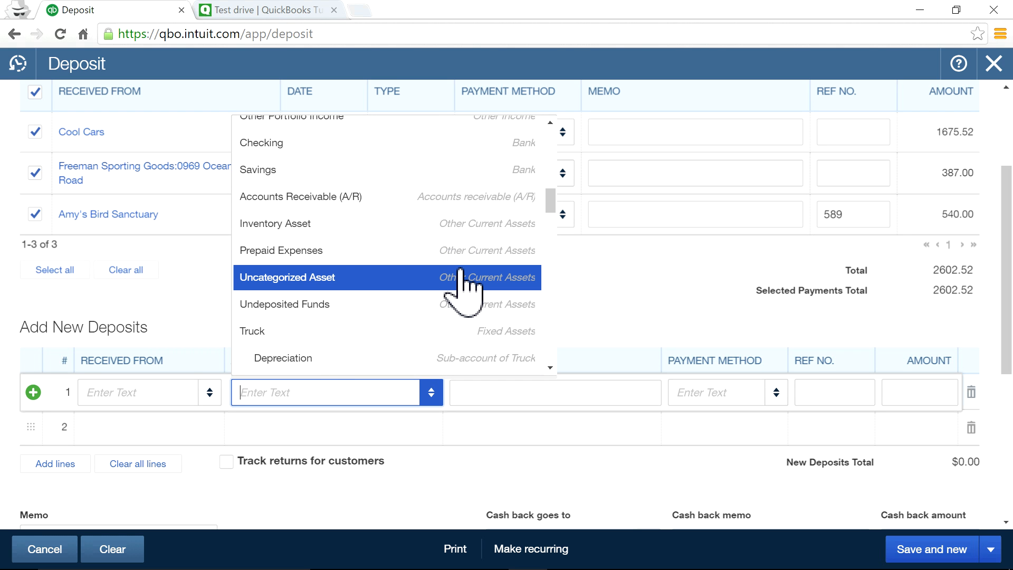
scroll(463, 288, "down", 2)
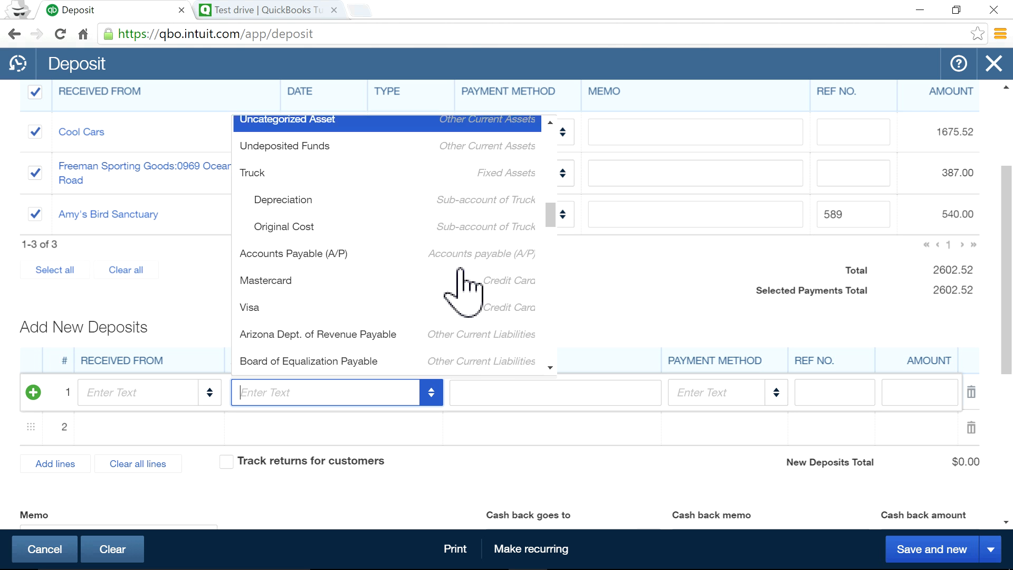
scroll(463, 288, "up", 8)
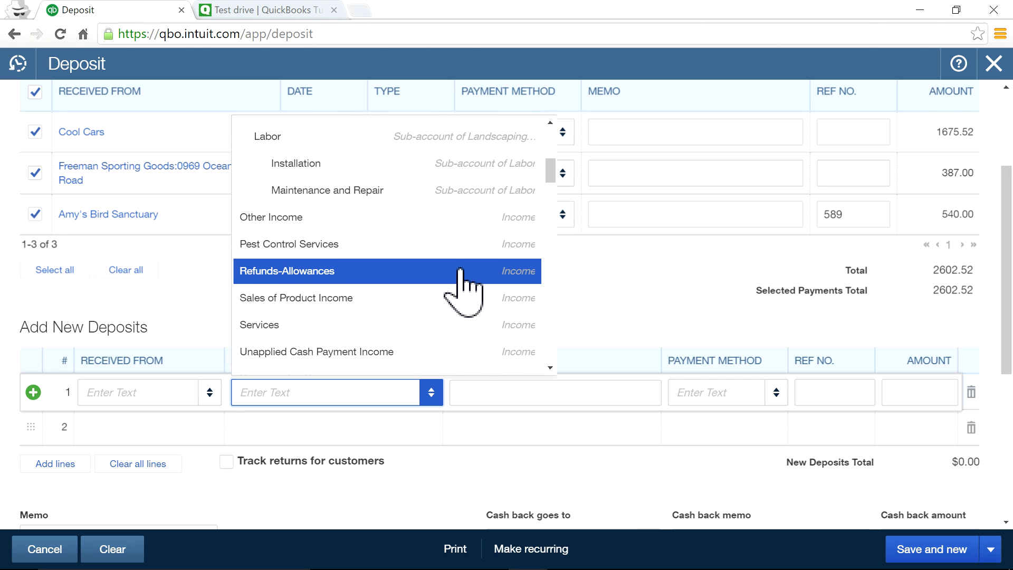
type("ee")
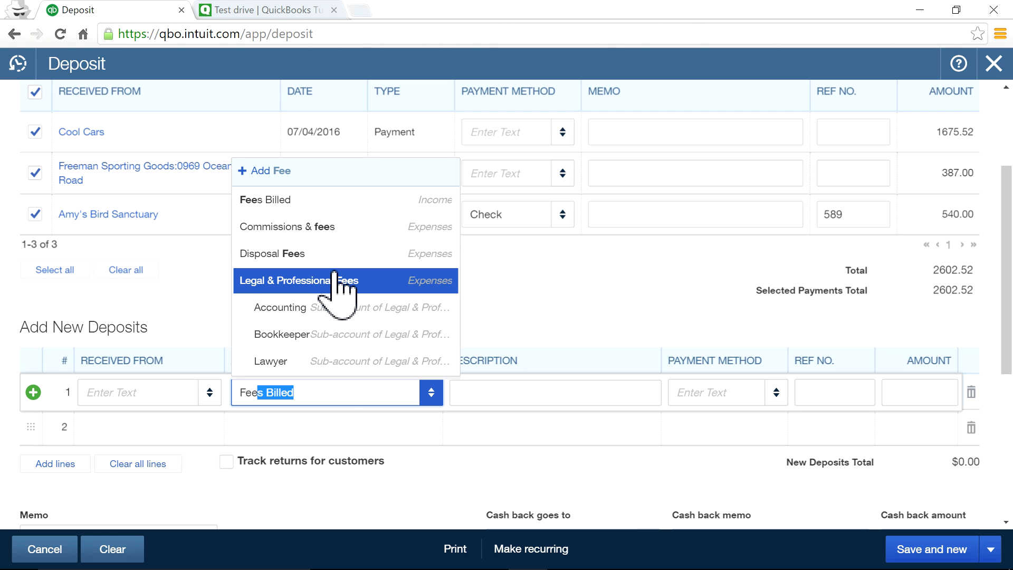
key("BackSpace")
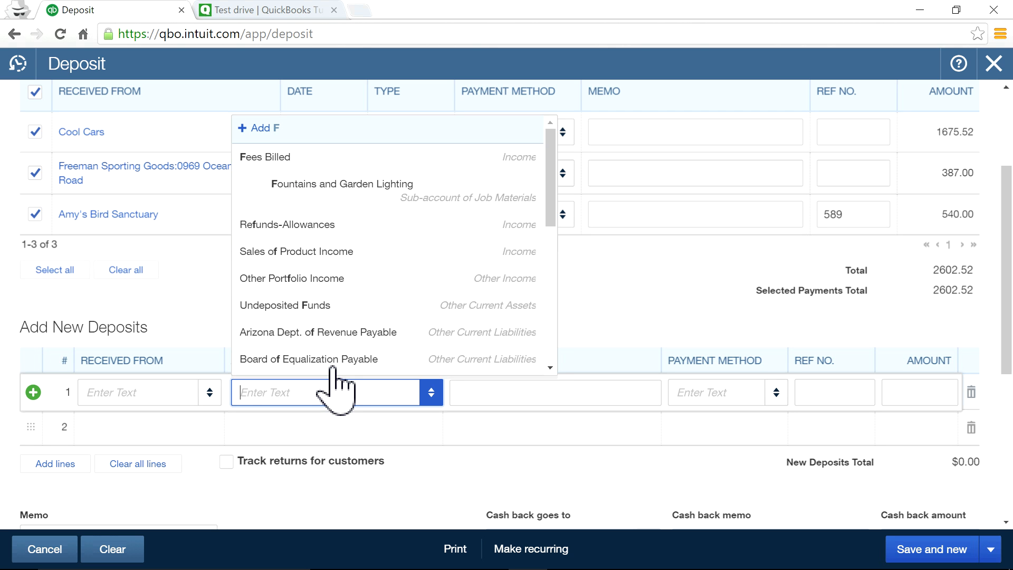
type("bank")
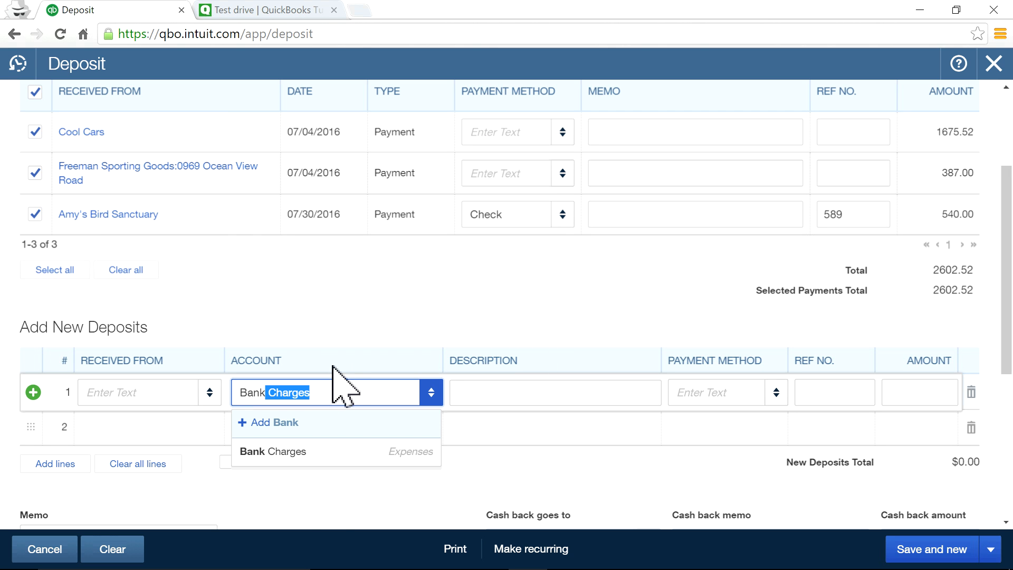
left_click(339, 458)
left_click(146, 392)
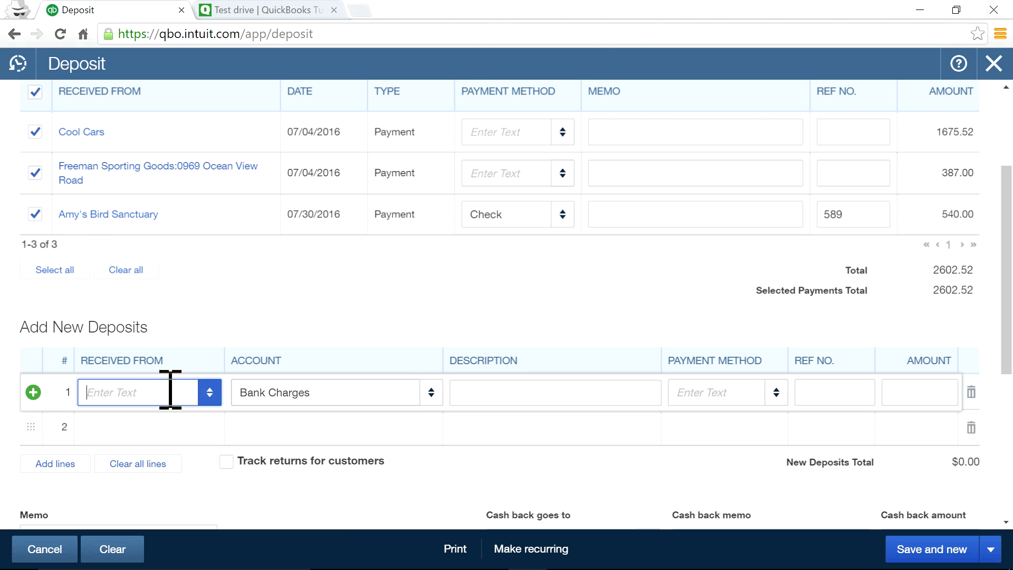
Add Chase as a new customer payer on line 1 with a 10.00 amount.
left_click(209, 393)
scroll(229, 317, "down", 8)
scroll(262, 322, "down", 8)
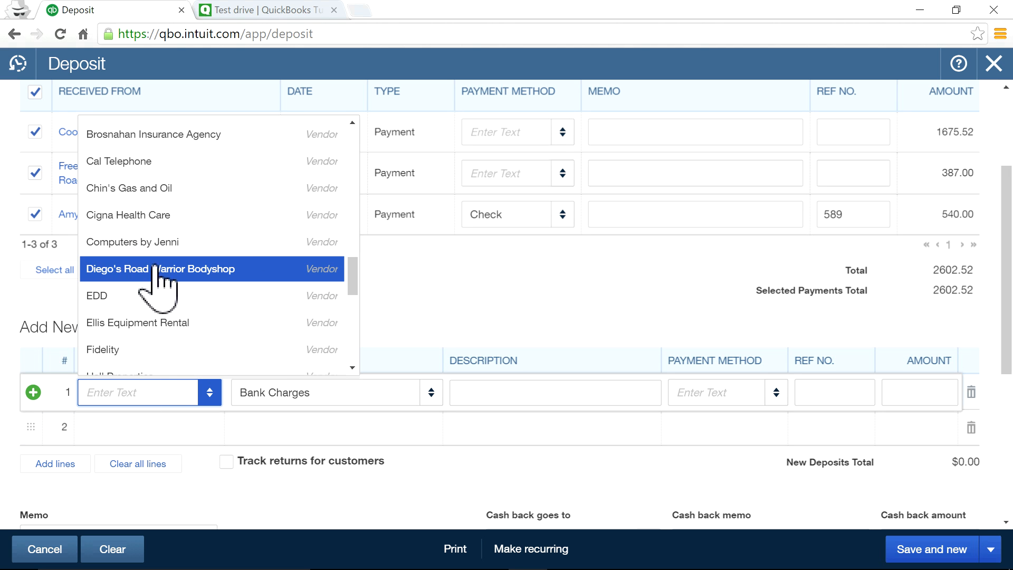
scroll(260, 271, "up", 15)
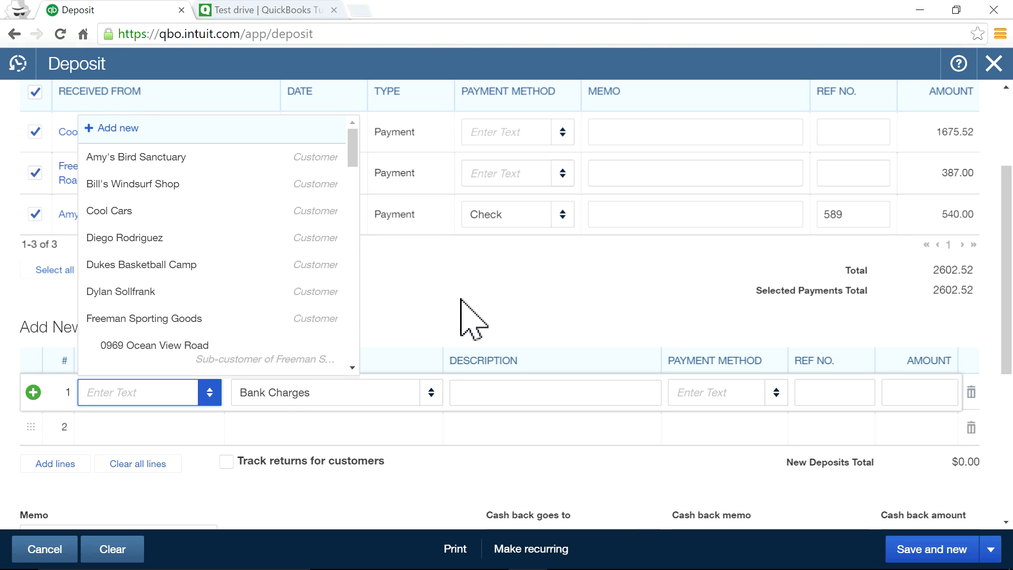
left_click(124, 131)
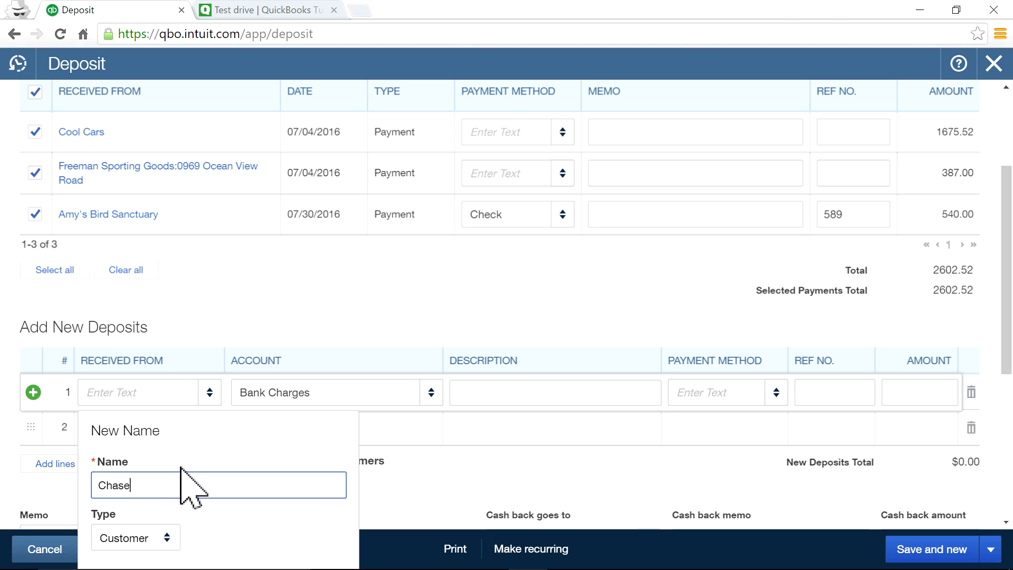
left_click(449, 482)
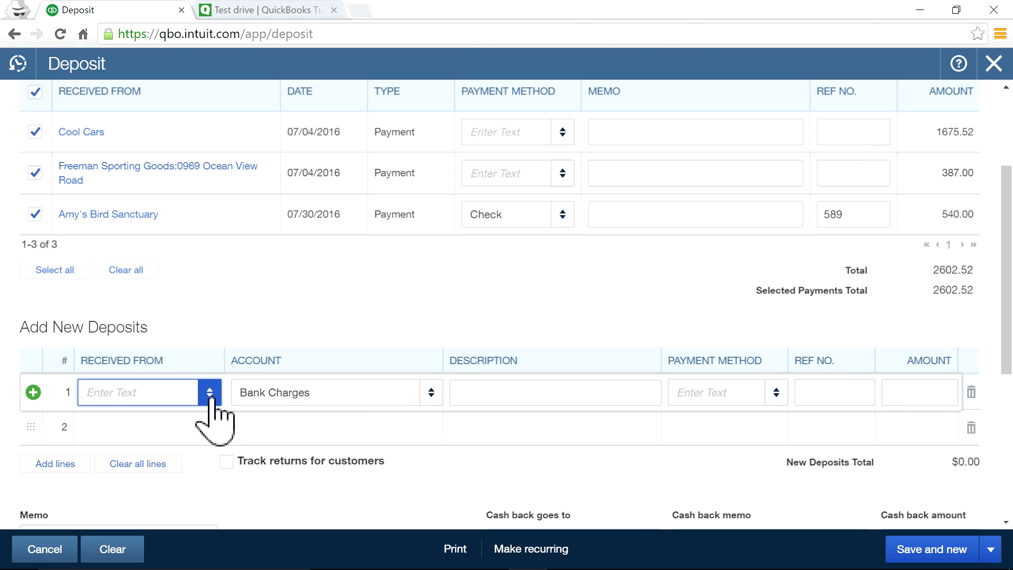
scroll(238, 271, "down", 5)
scroll(239, 271, "up", 3)
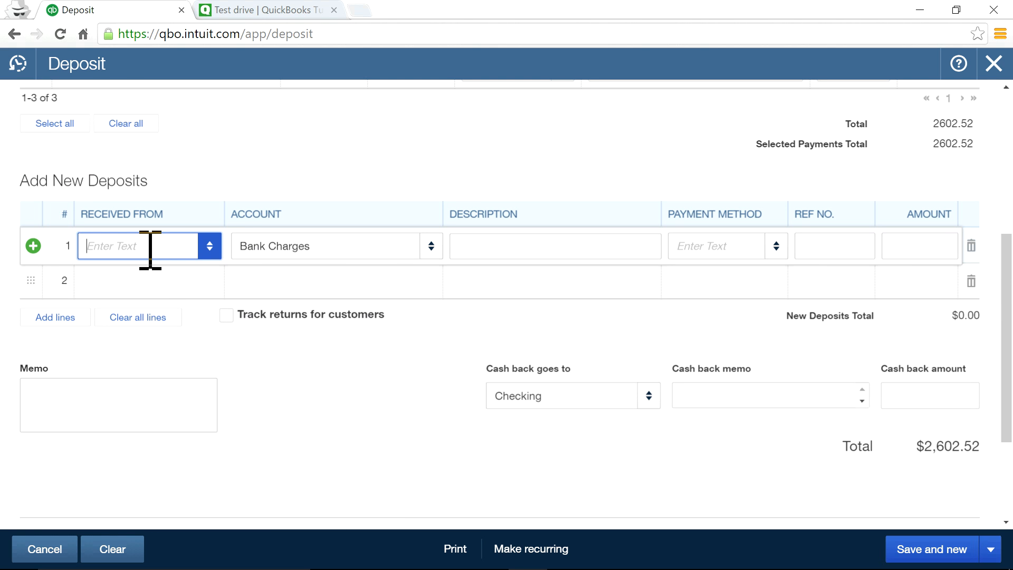
type("Chase")
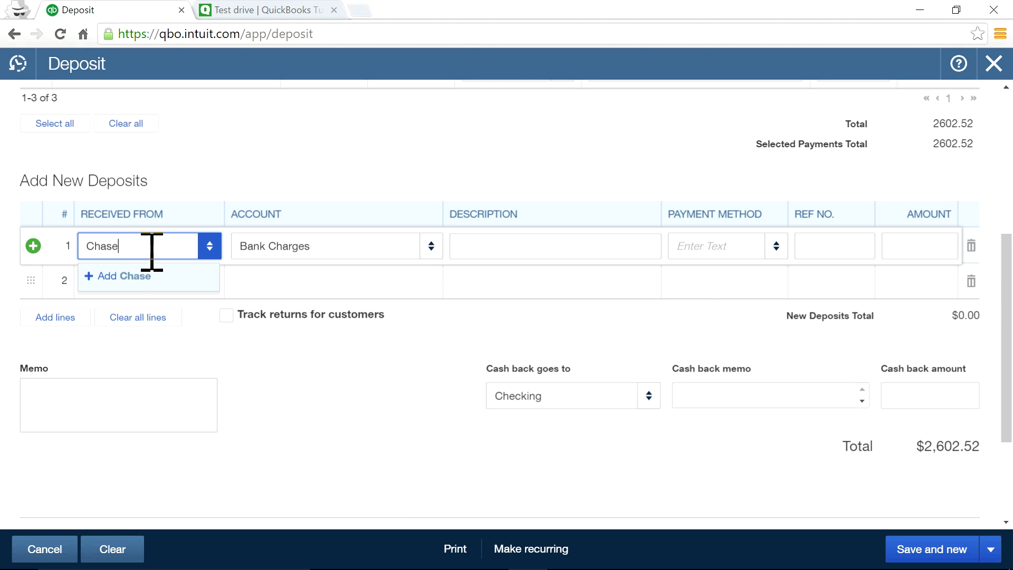
left_click(134, 278)
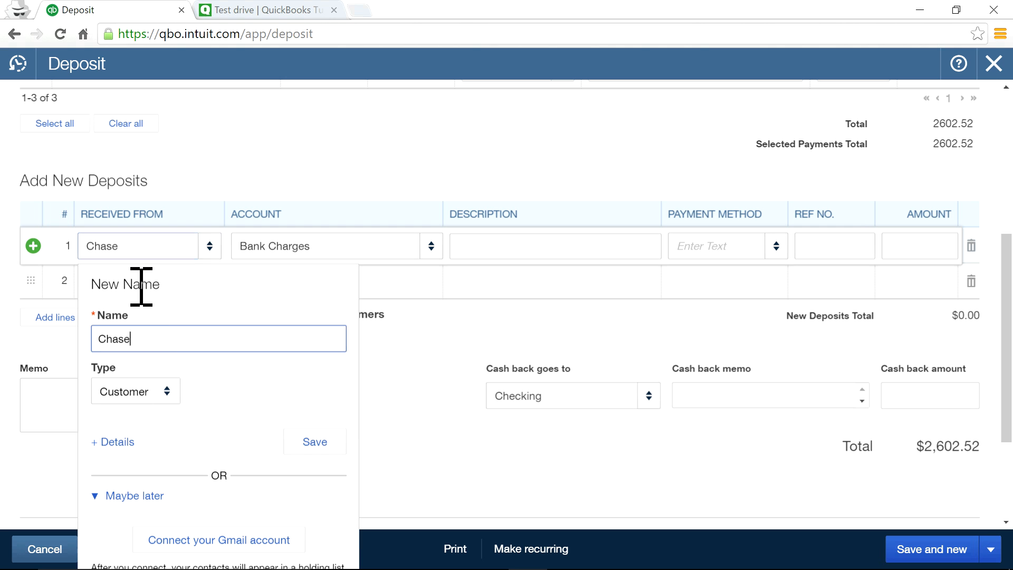
left_click(316, 443)
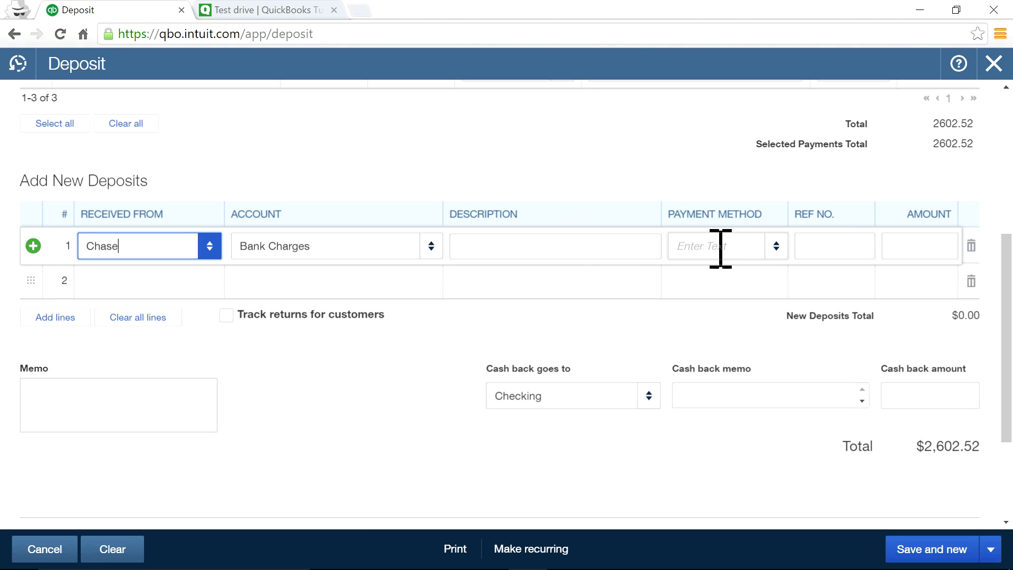
left_click(918, 246)
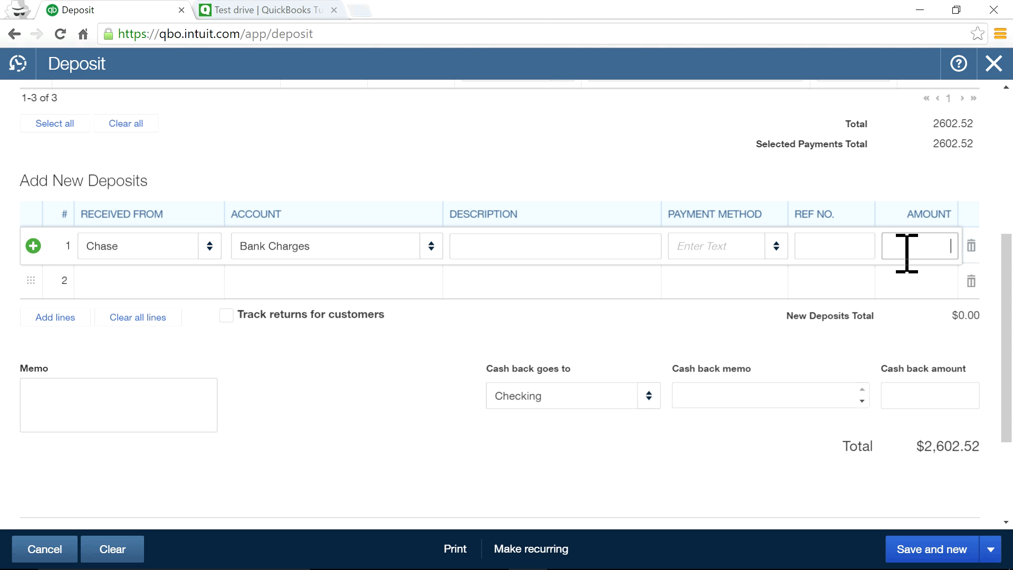
left_click(581, 179)
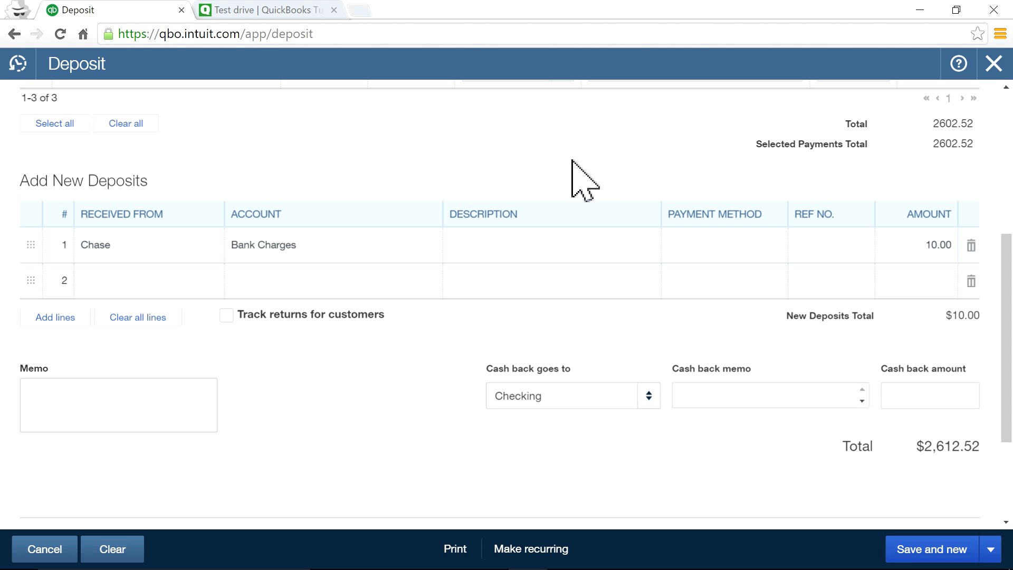
Start a second deposit line and look through its account list, leaving it blank.
scroll(779, 396, "up", 6)
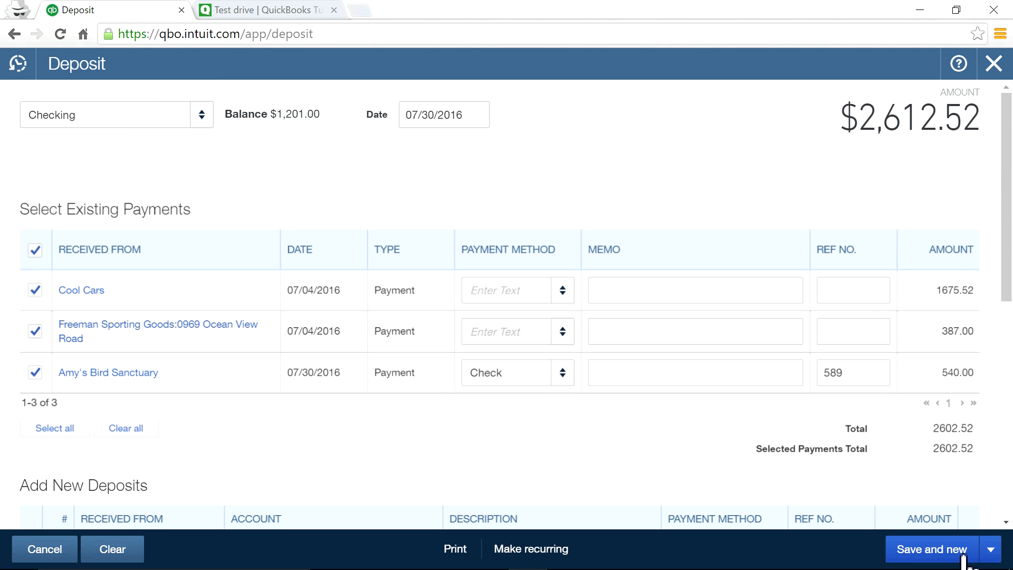
scroll(939, 446, "down", 6)
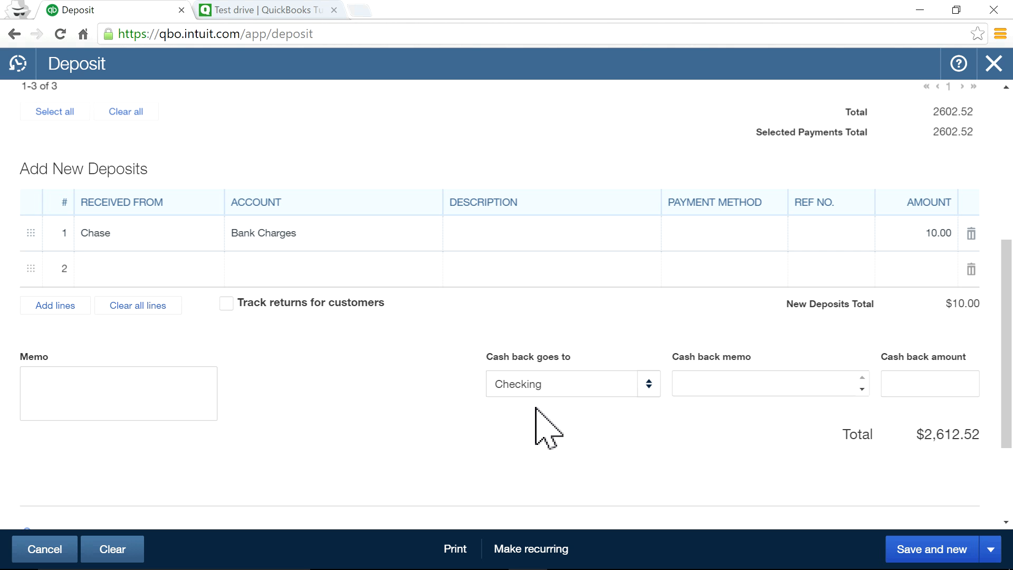
scroll(338, 384, "up", 3)
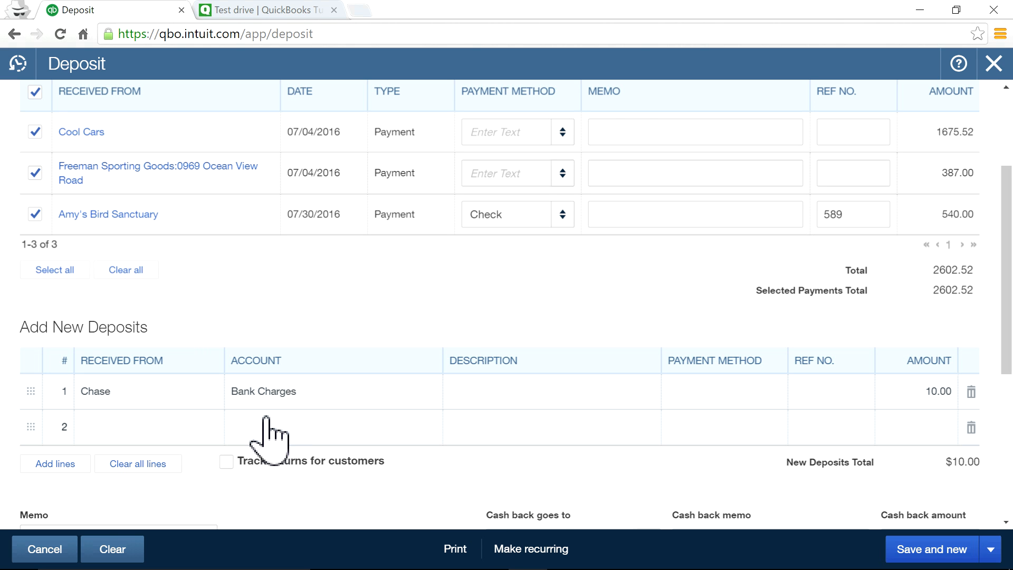
left_click(297, 426)
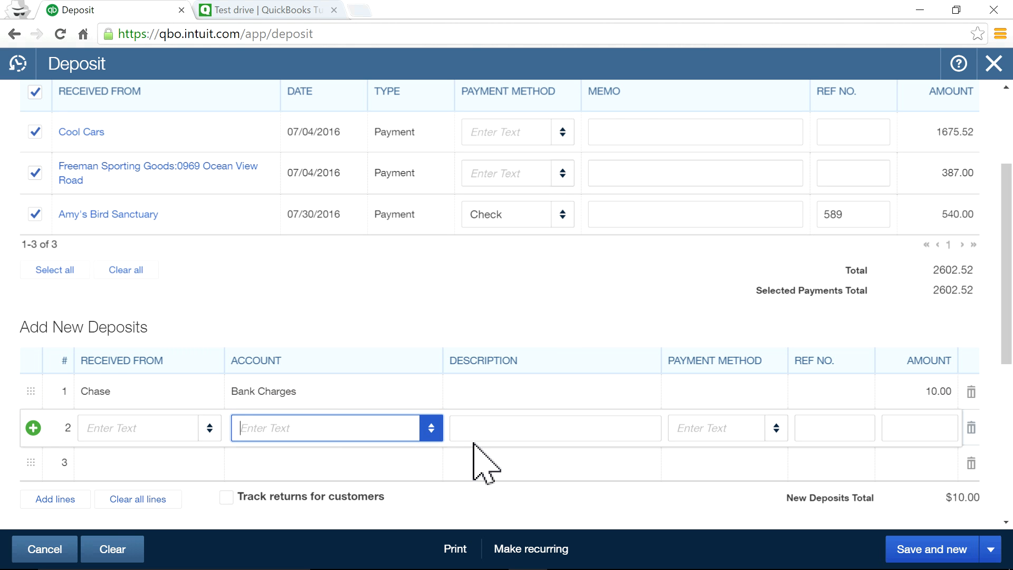
left_click(431, 428)
scroll(528, 316, "up", 3)
scroll(512, 419, "down", 15)
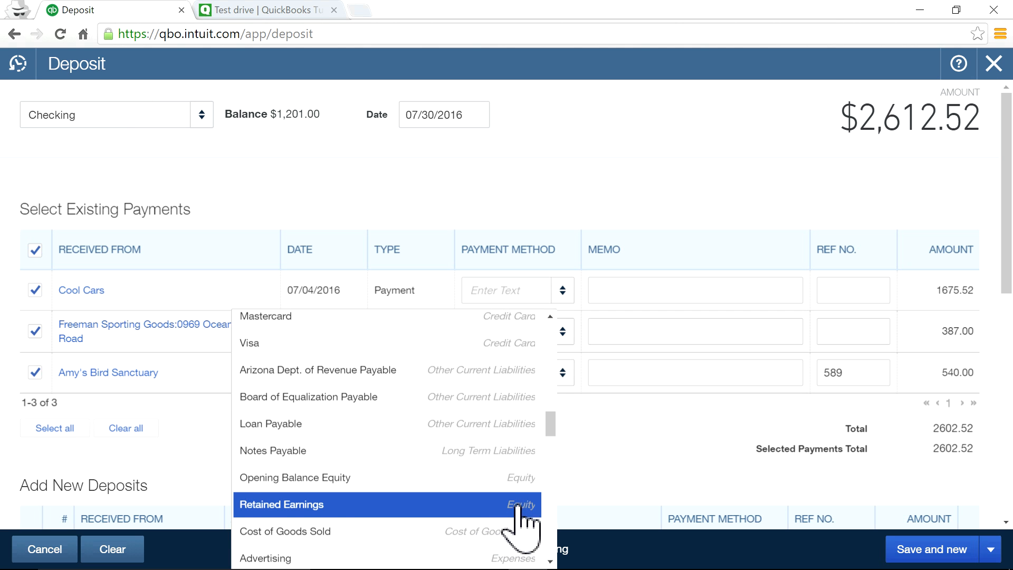
left_click(626, 477)
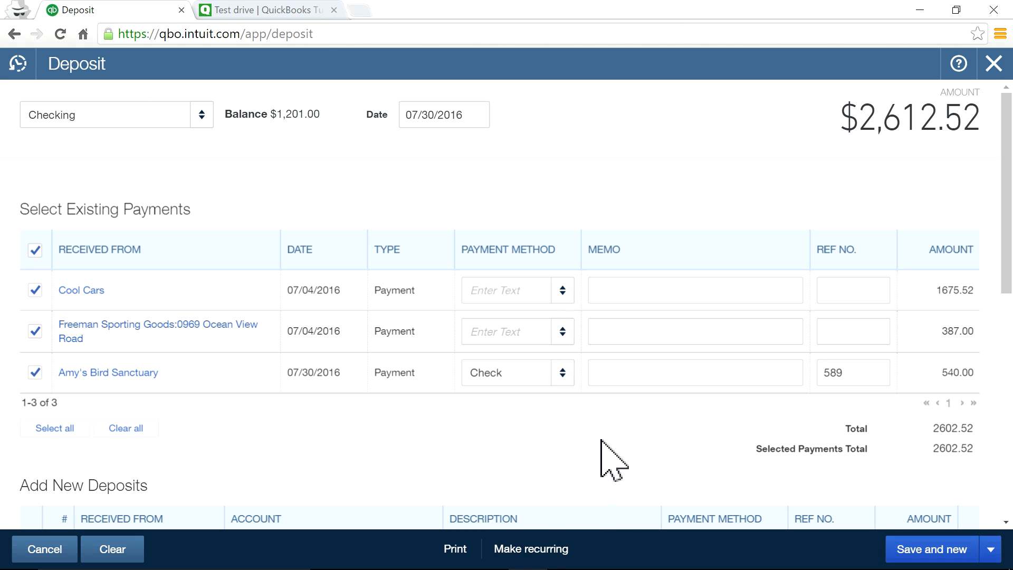
Save and close the $2,612.52 deposit.
scroll(605, 454, "down", 2)
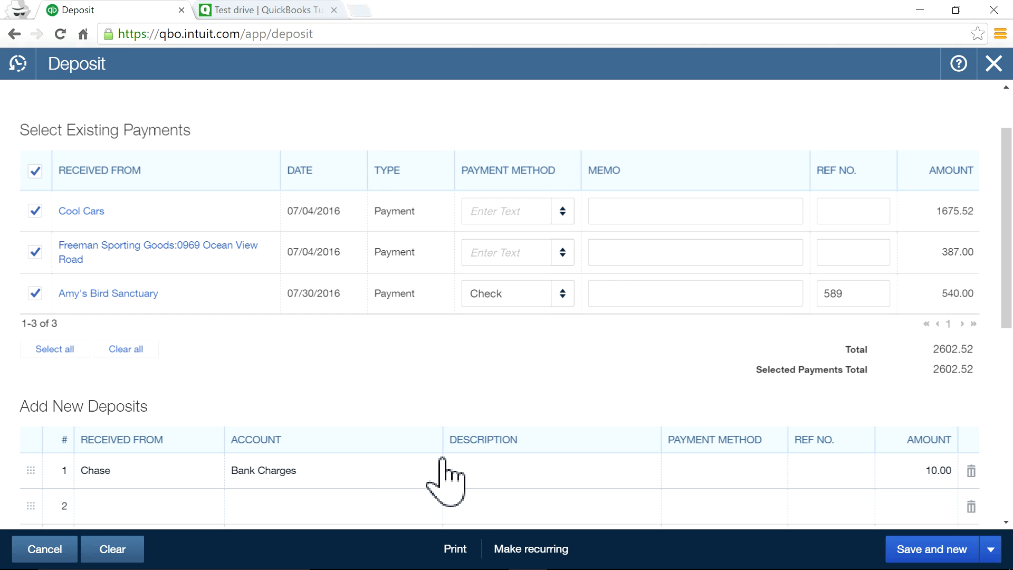
scroll(662, 390, "down", 2)
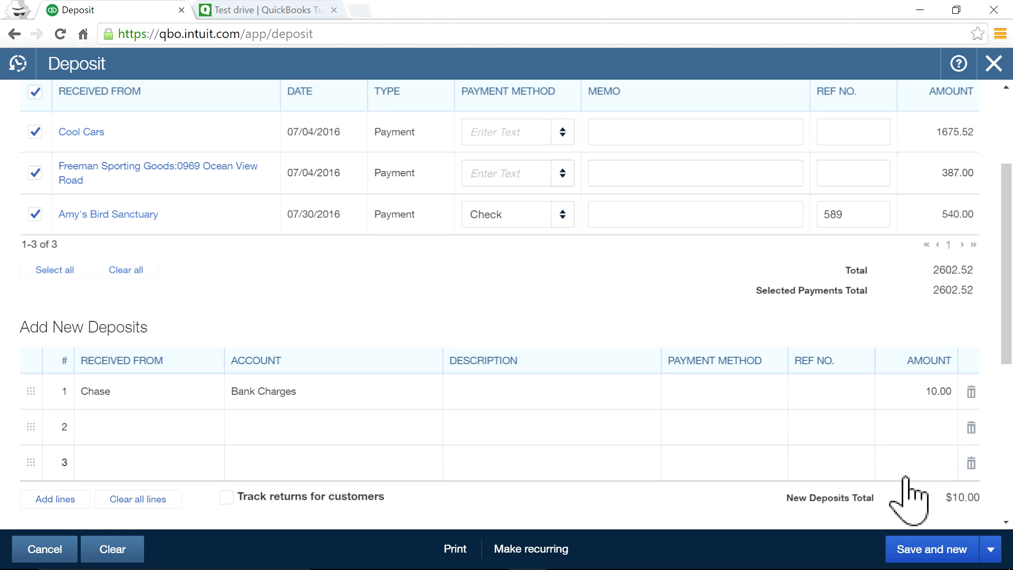
left_click(990, 550)
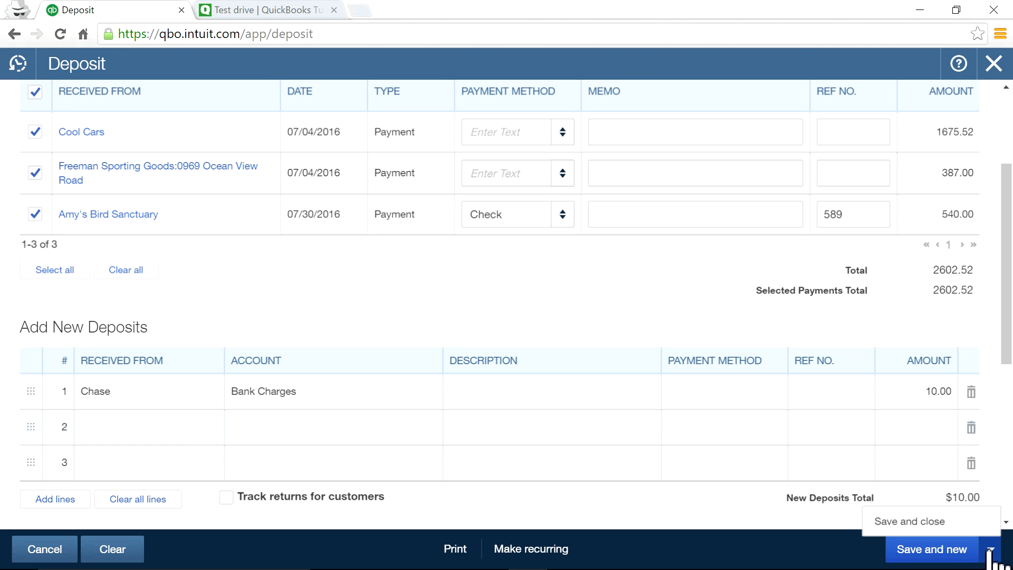
left_click(903, 528)
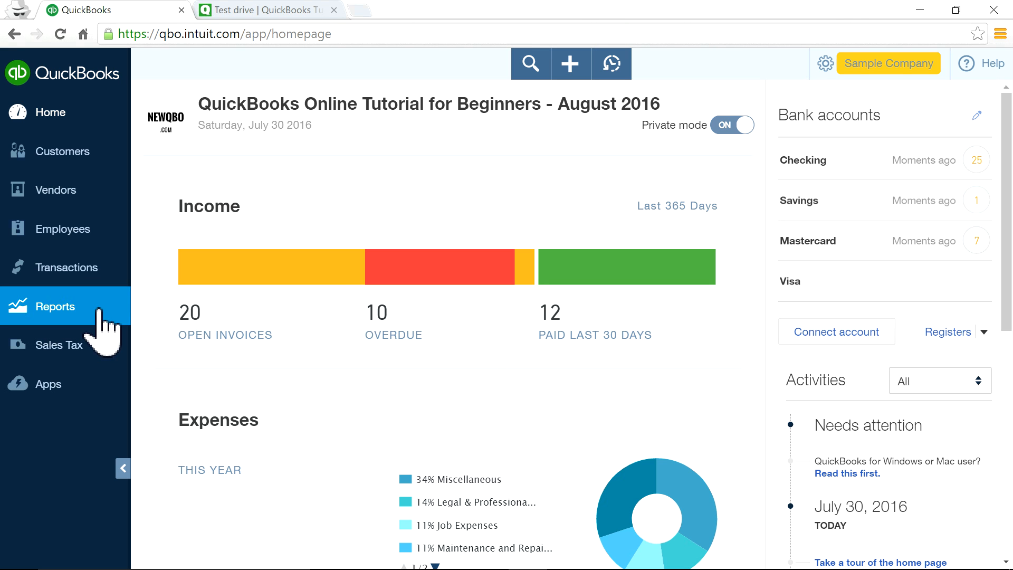
Open the Checking register from the Chart of Accounts, dismiss its tour, and show the Create menu.
left_click(73, 270)
left_click(79, 371)
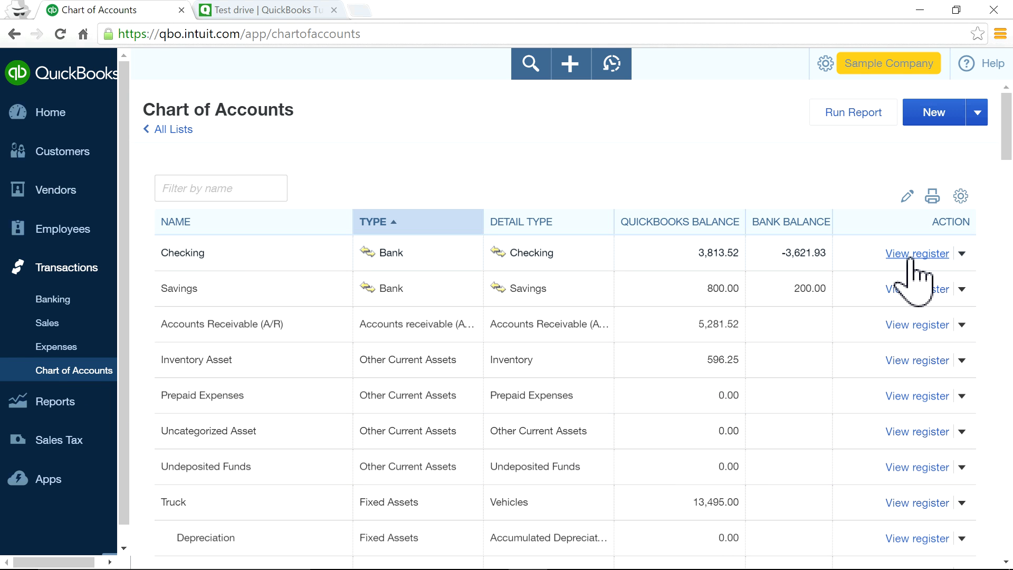
left_click(911, 254)
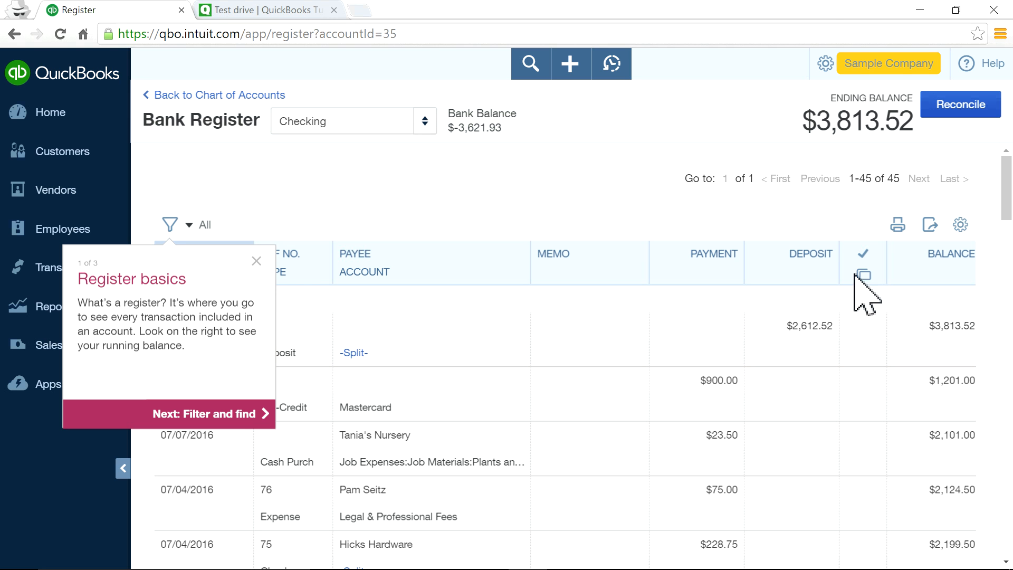
left_click(256, 261)
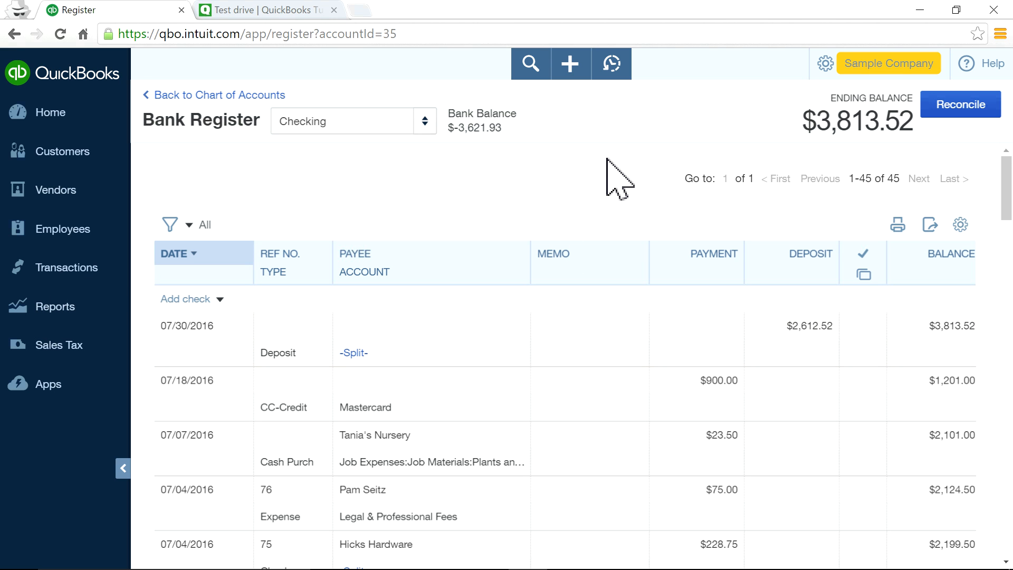
left_click(571, 62)
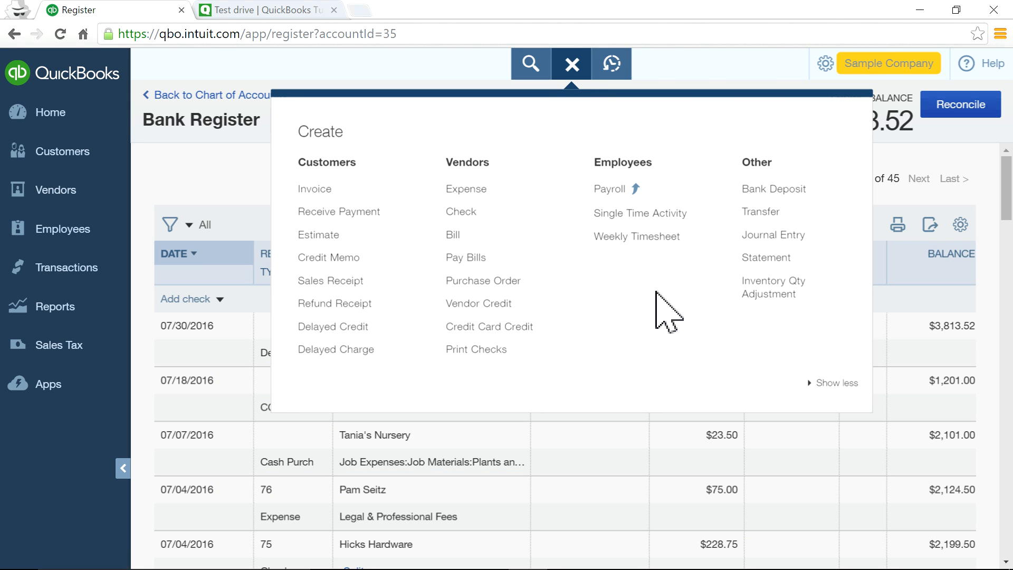
Create and save a 200.00 transfer from Checking to Savings.
left_click(761, 214)
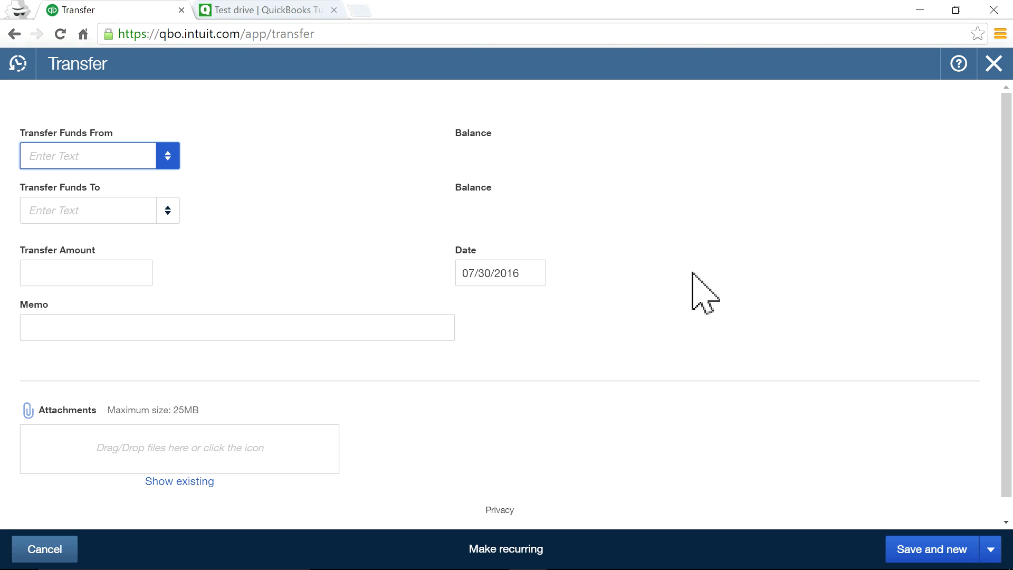
left_click(169, 157)
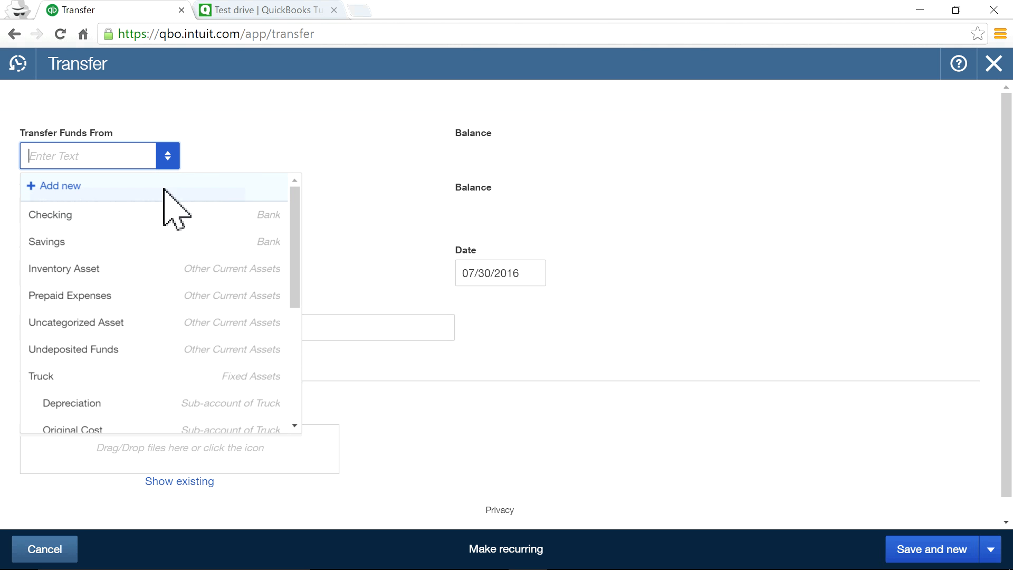
left_click(109, 222)
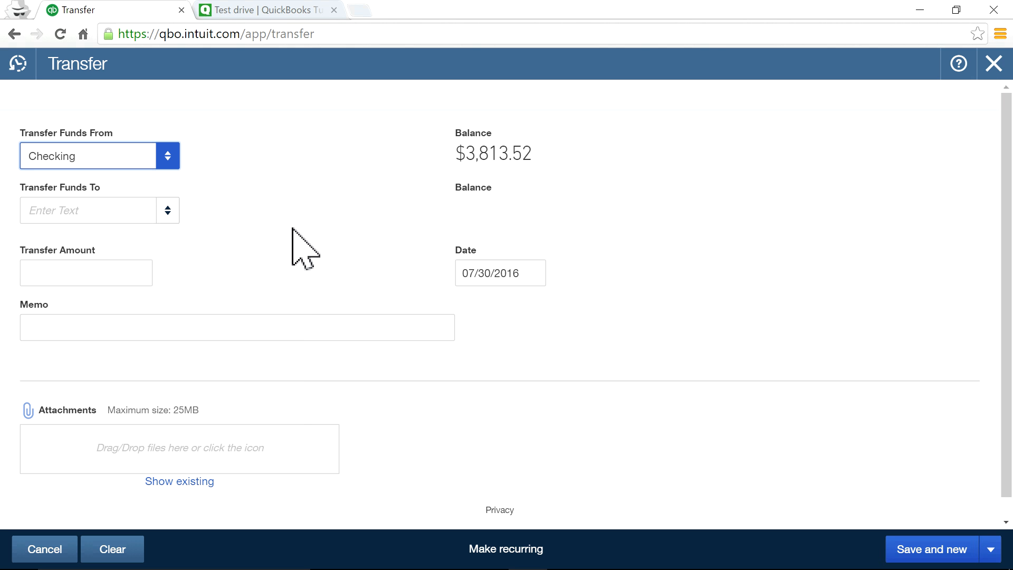
left_click(167, 211)
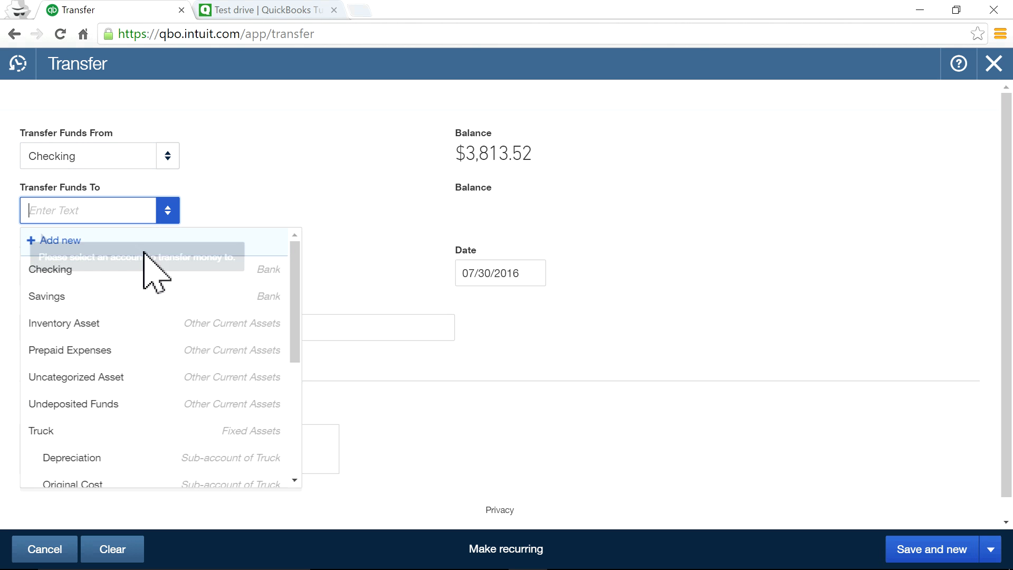
left_click(108, 296)
left_click(107, 273)
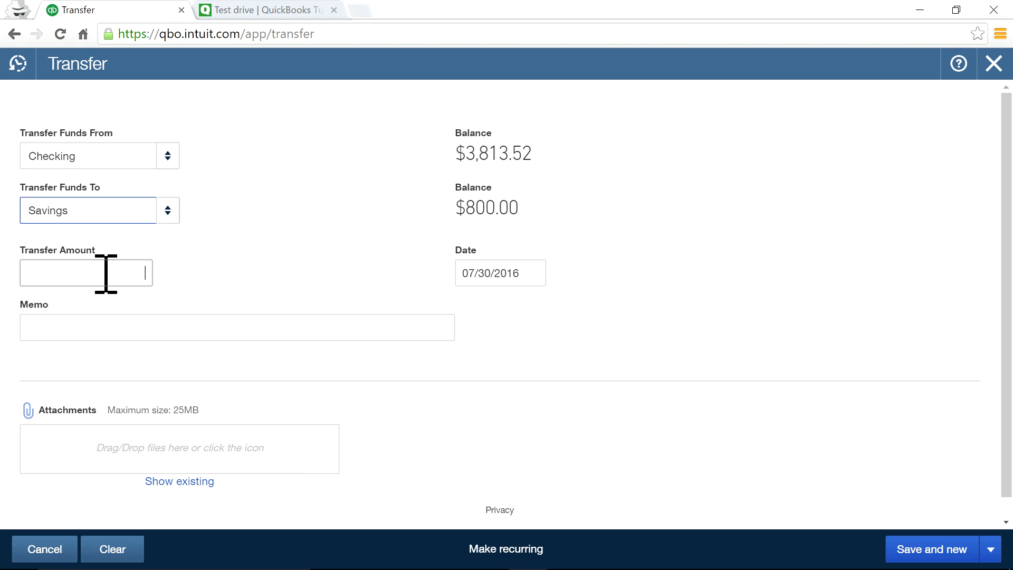
type("200")
left_click(269, 275)
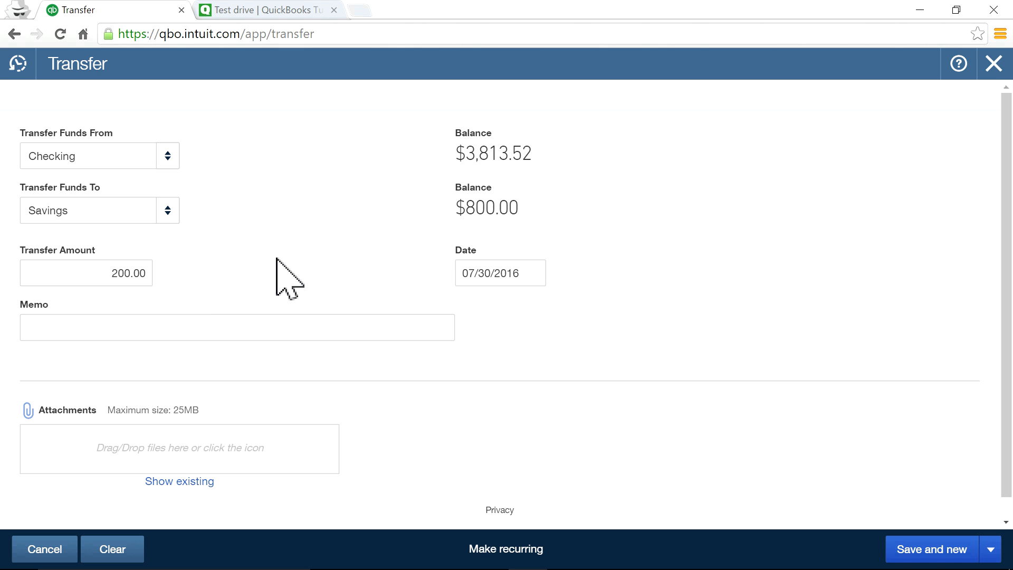
left_click(991, 550)
left_click(921, 520)
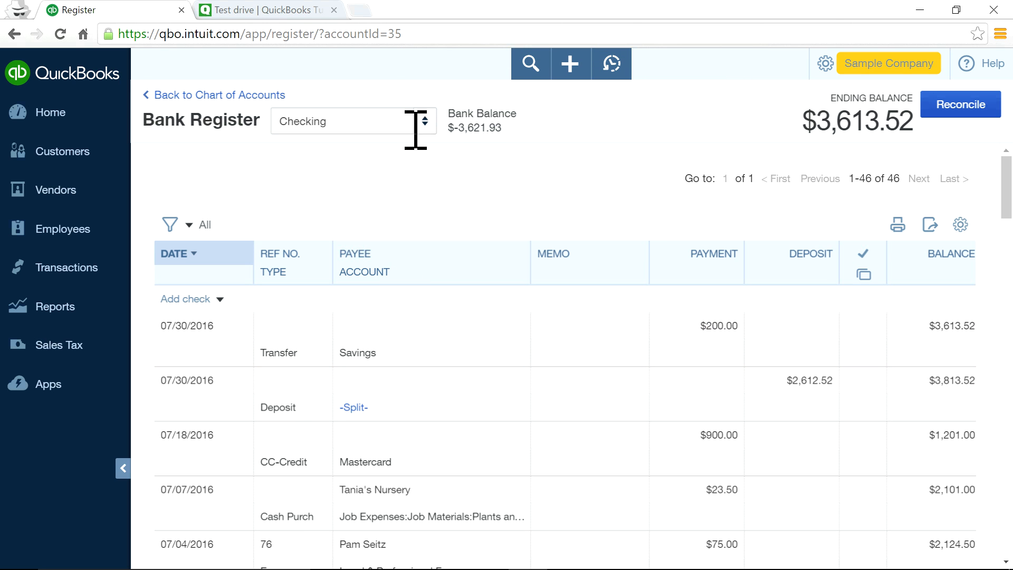
Go home and open the Chart of Accounts from Transactions.
left_click(58, 113)
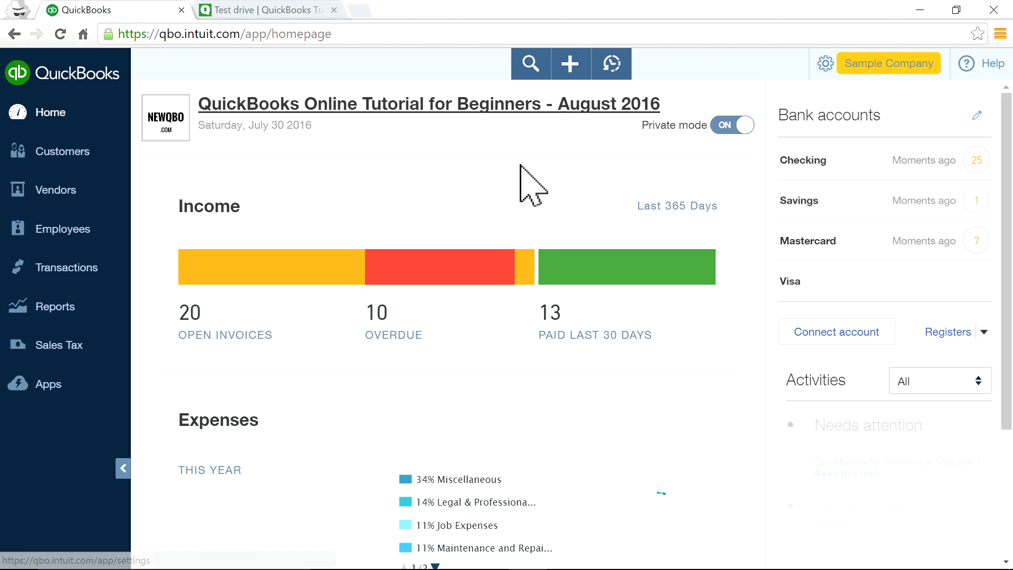
left_click(89, 270)
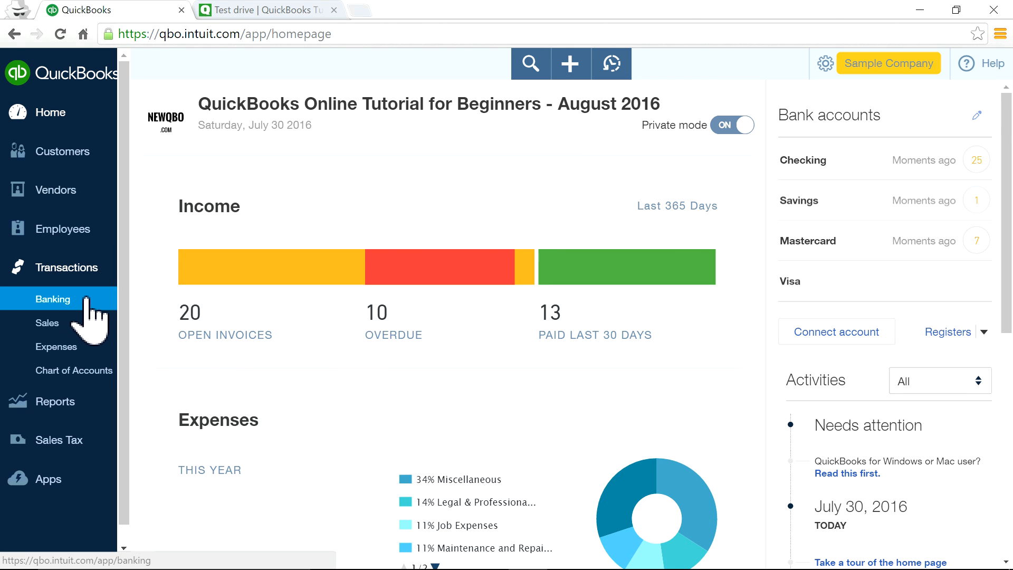
left_click(74, 370)
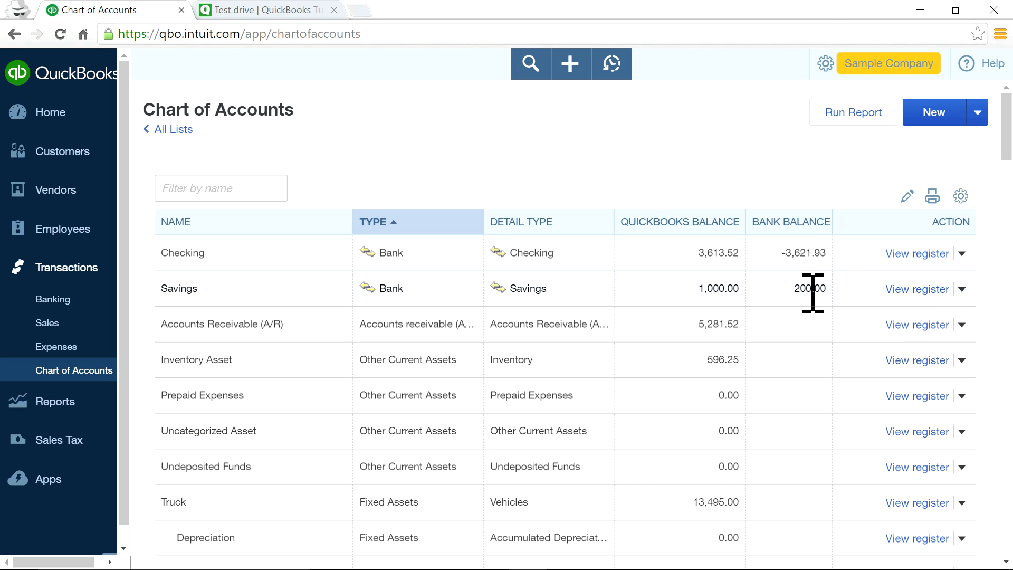
View the Savings register showing $1,000.00, then go home and show the Create menu.
left_click(903, 290)
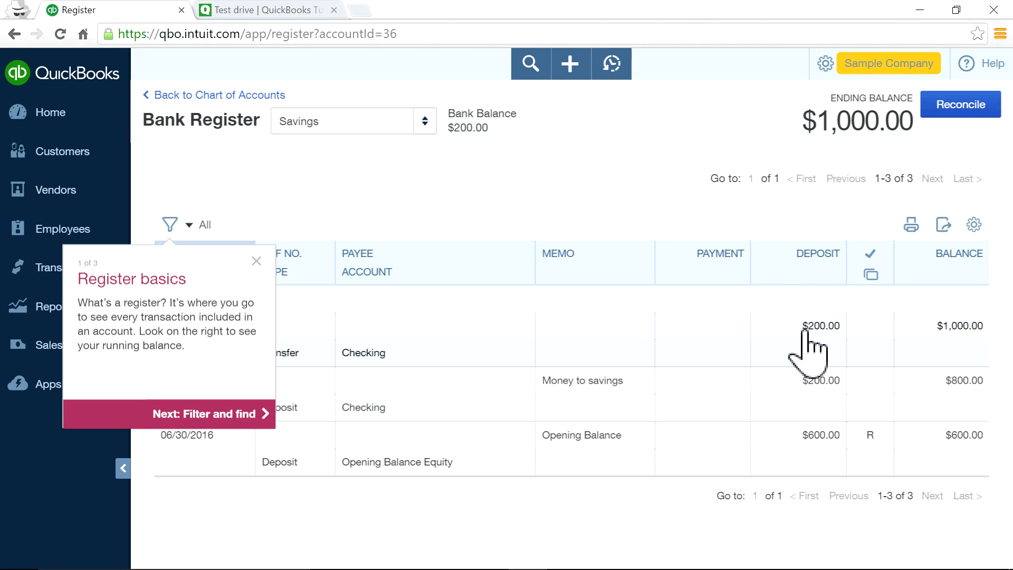
left_click(256, 262)
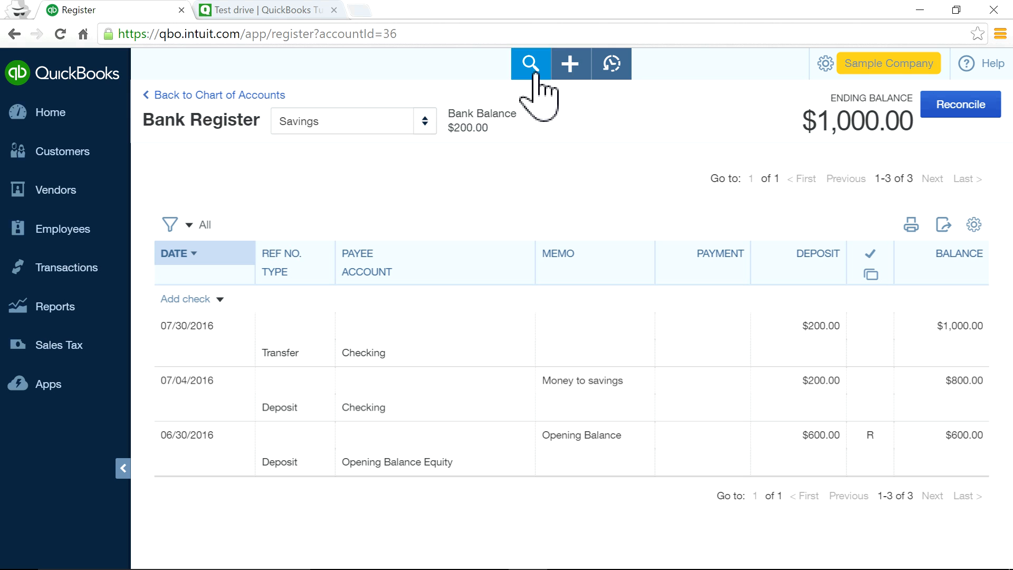
left_click(53, 113)
left_click(571, 66)
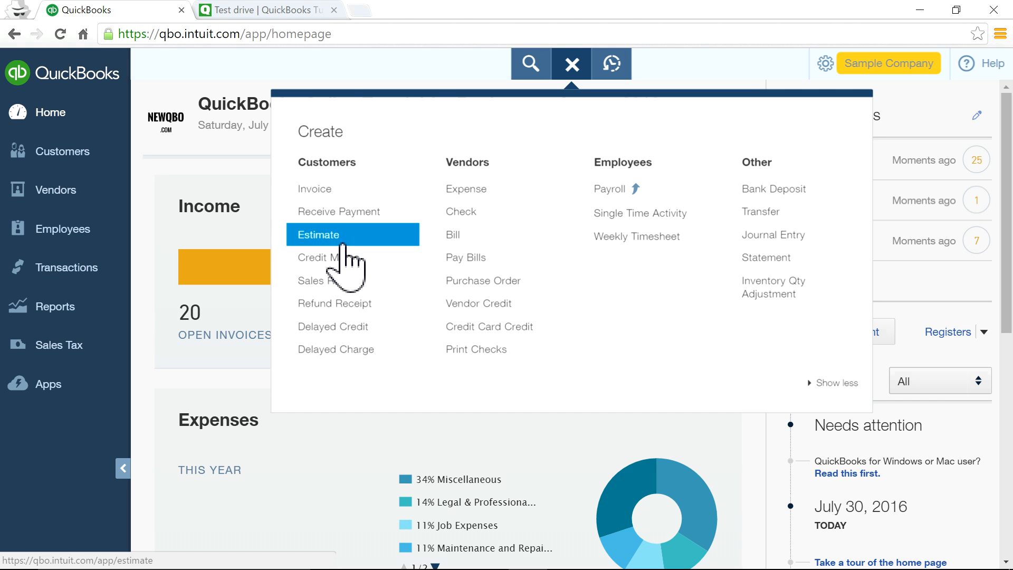
Start an estimate, then open recent estimate #1001 for $362.07 instead.
left_click(313, 238)
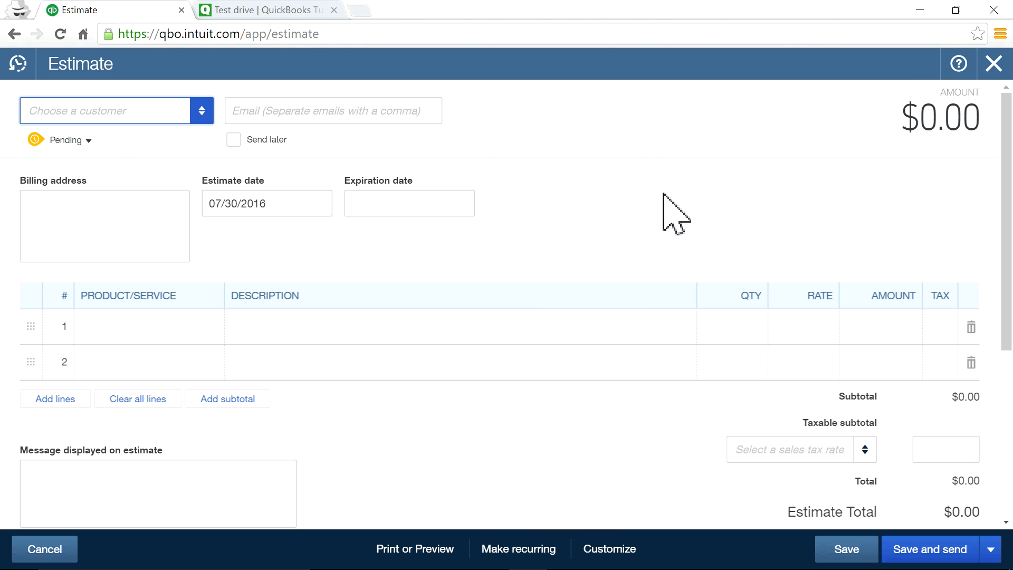
left_click(20, 71)
left_click(74, 178)
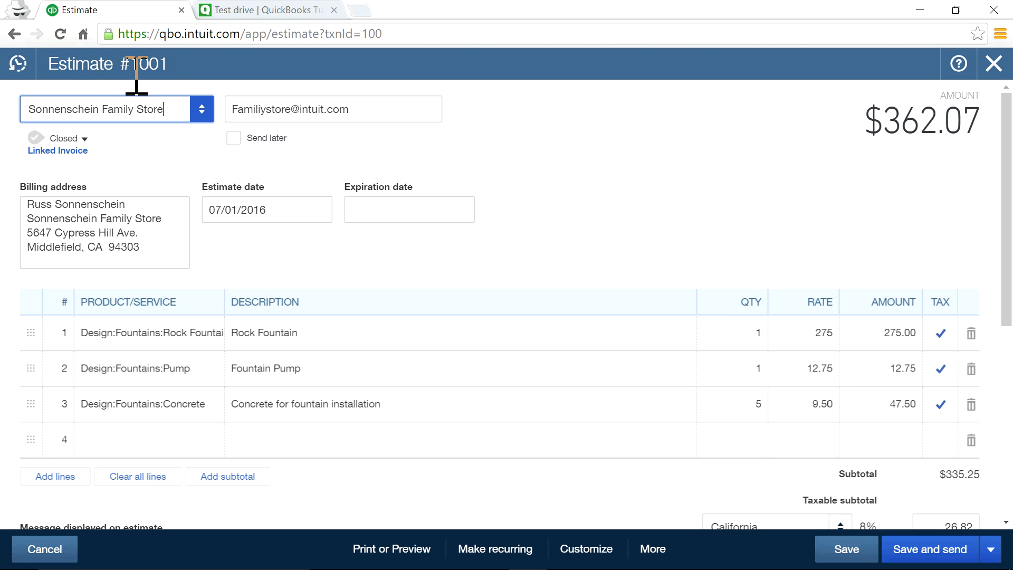
Toggle the Recent Estimates list, then close estimate #1001.
left_click(17, 64)
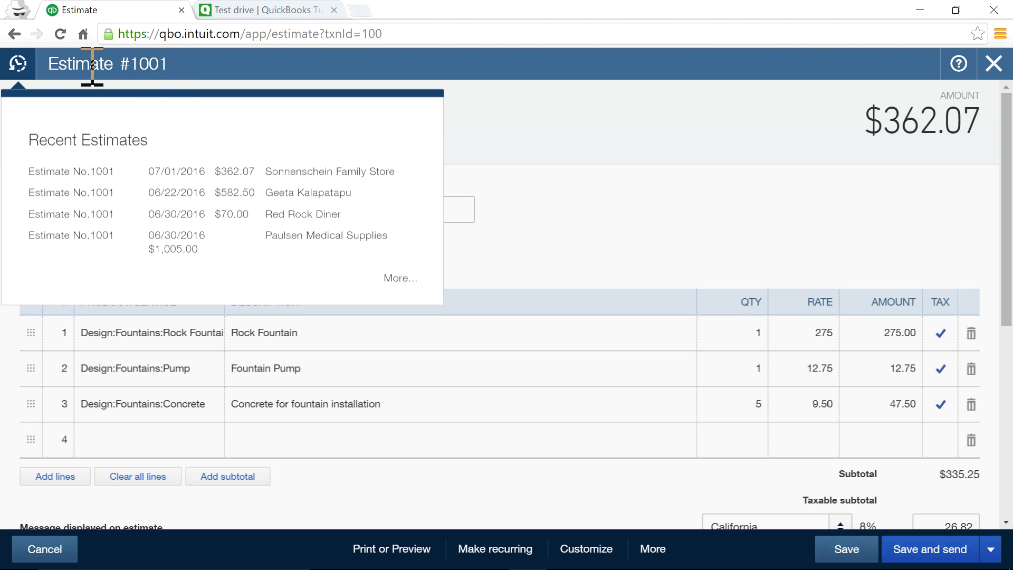
left_click(574, 155)
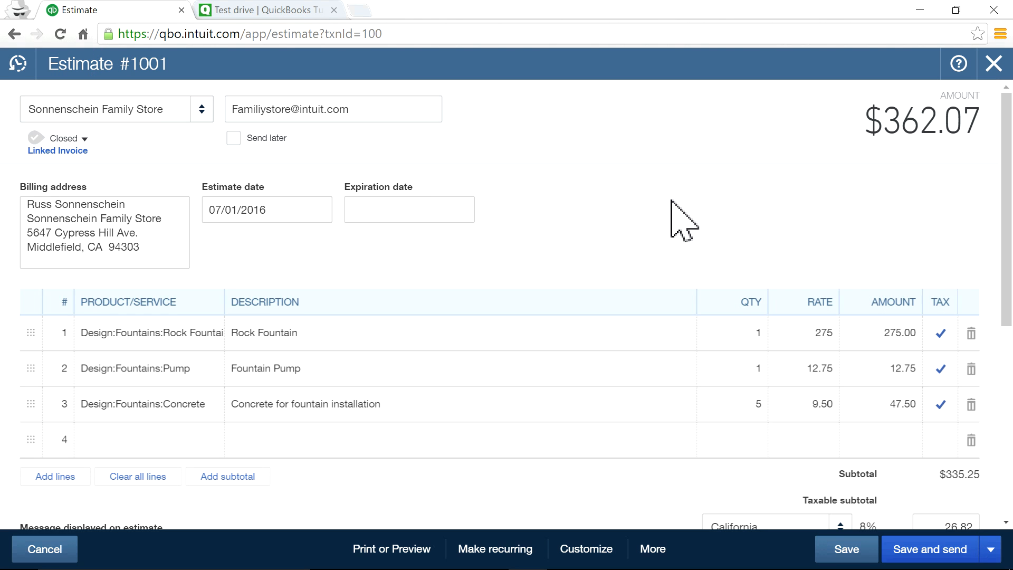
left_click(17, 63)
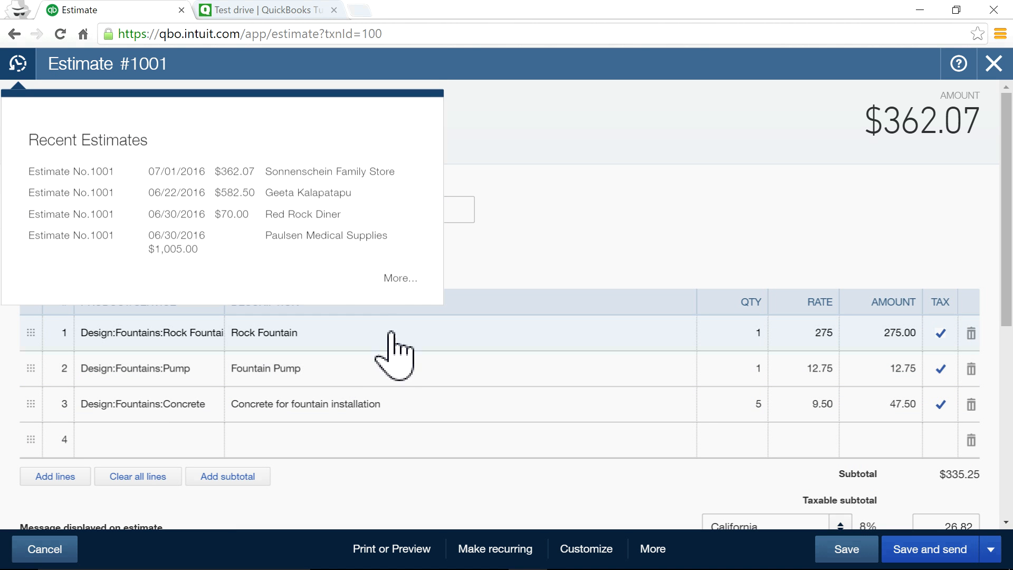
left_click(592, 186)
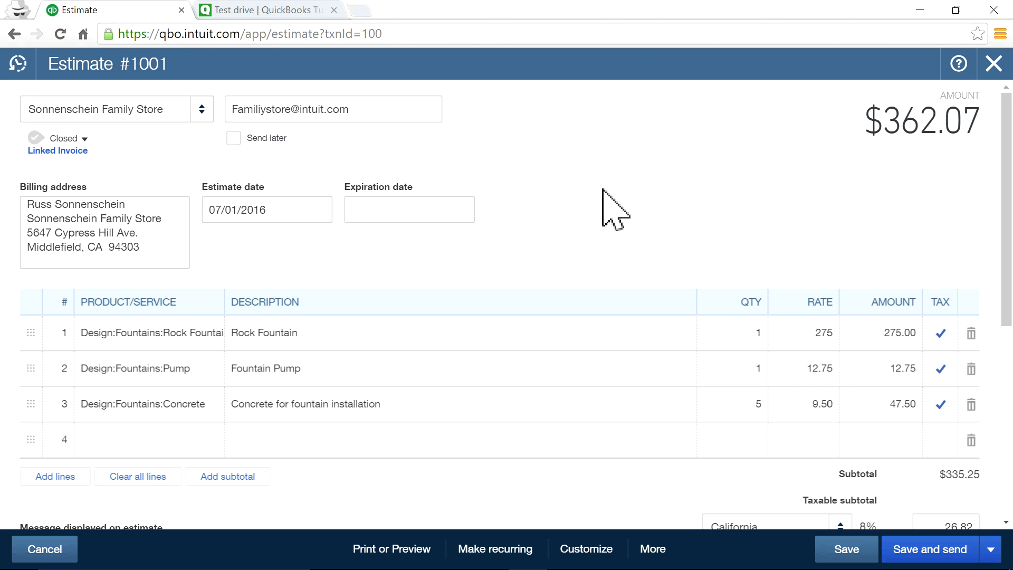
left_click(993, 69)
Open a blank new estimate, glance at its save options, and close it unsaved.
left_click(570, 66)
left_click(337, 233)
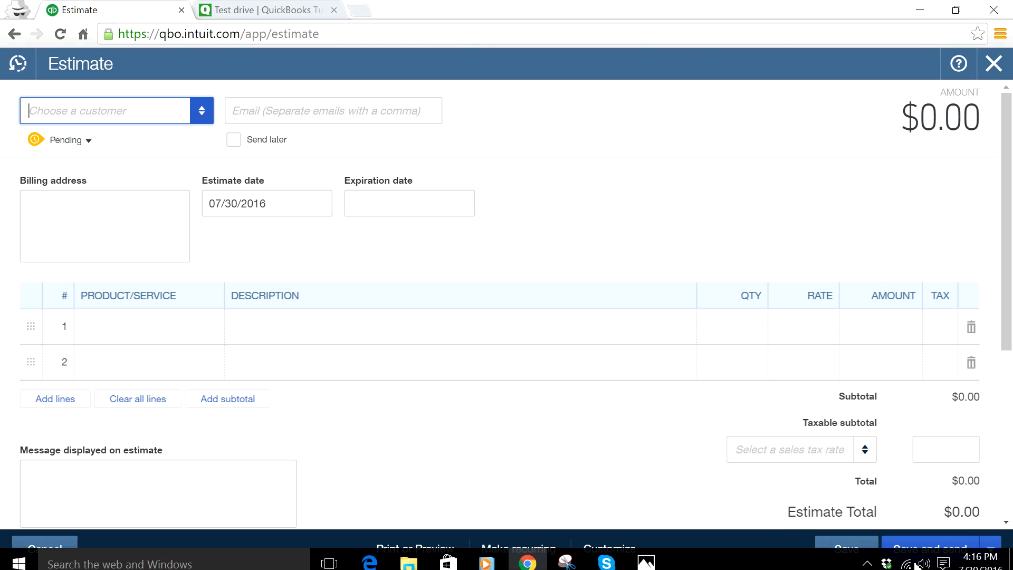
left_click(991, 549)
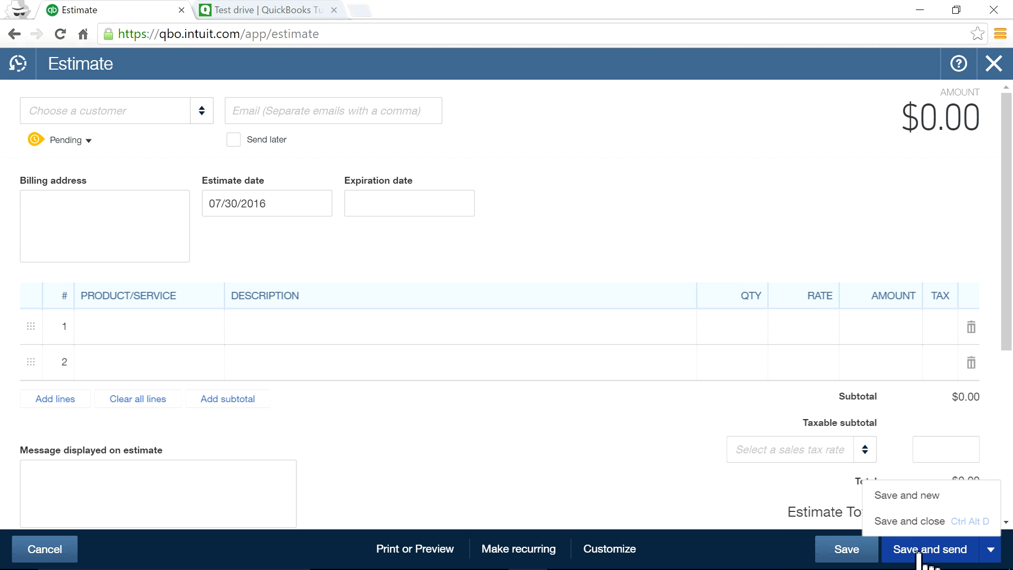
left_click(808, 138)
left_click(994, 64)
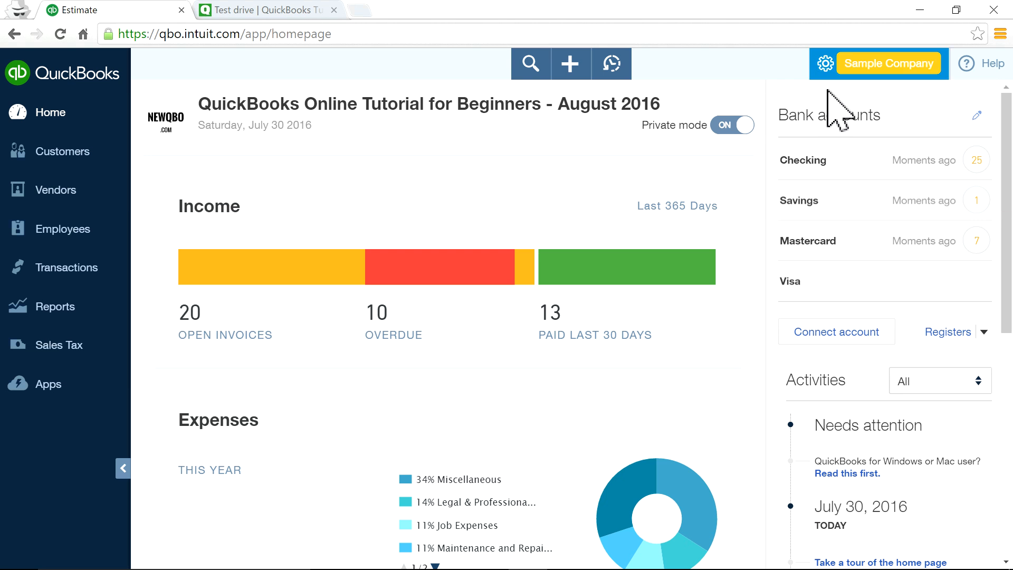
Start a refund receipt paid from Checking.
left_click(571, 63)
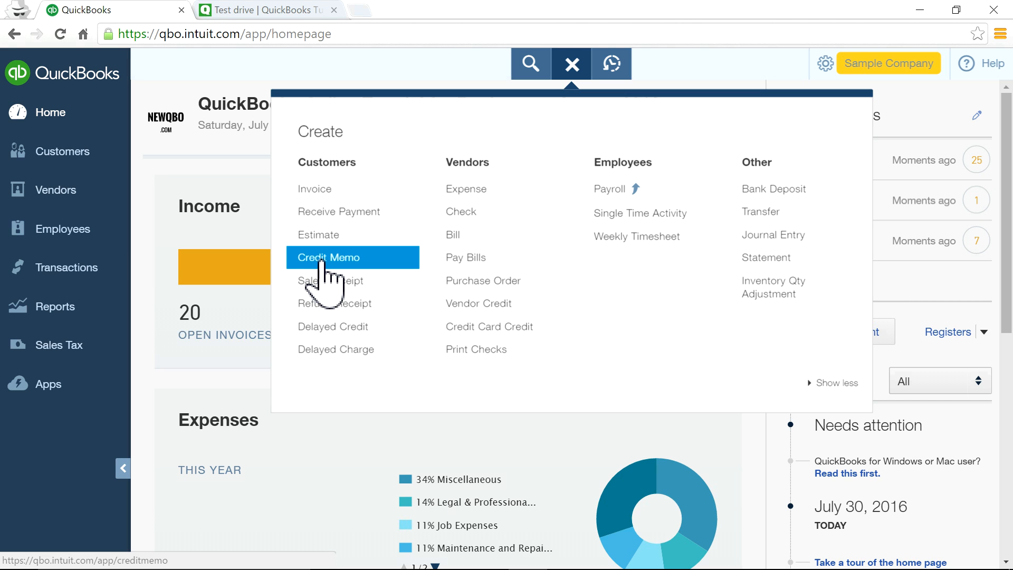
left_click(325, 305)
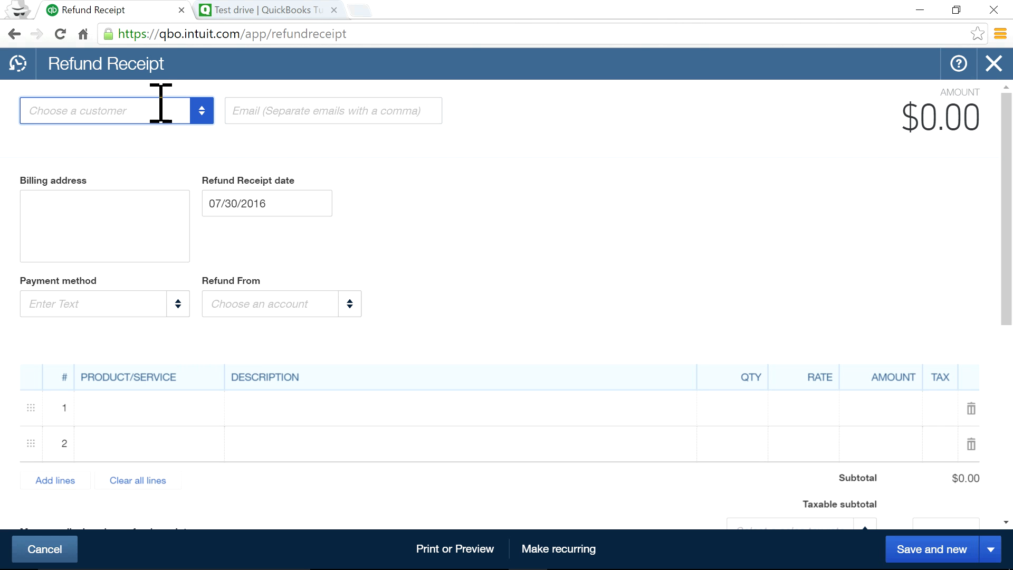
left_click(350, 304)
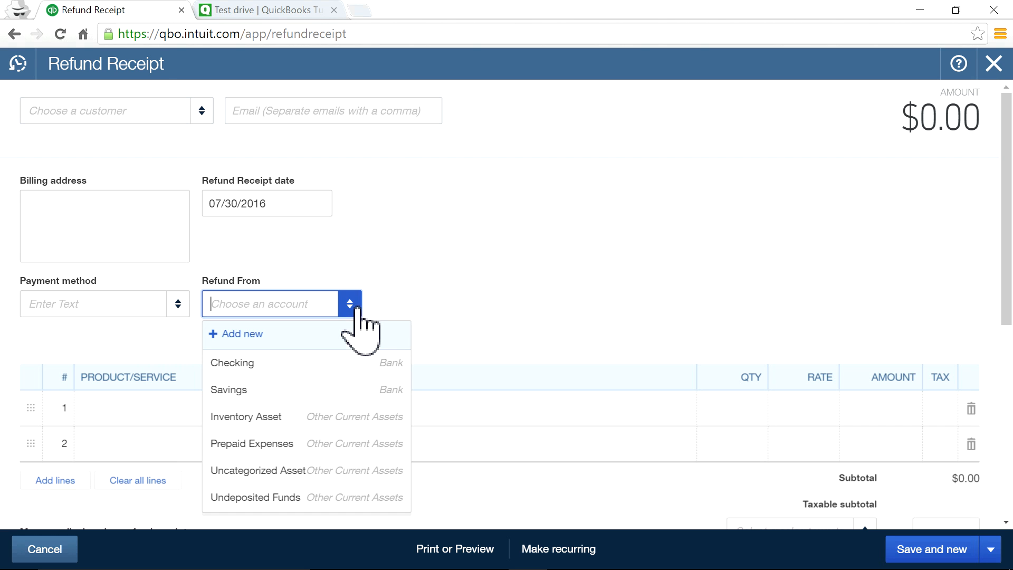
left_click(276, 363)
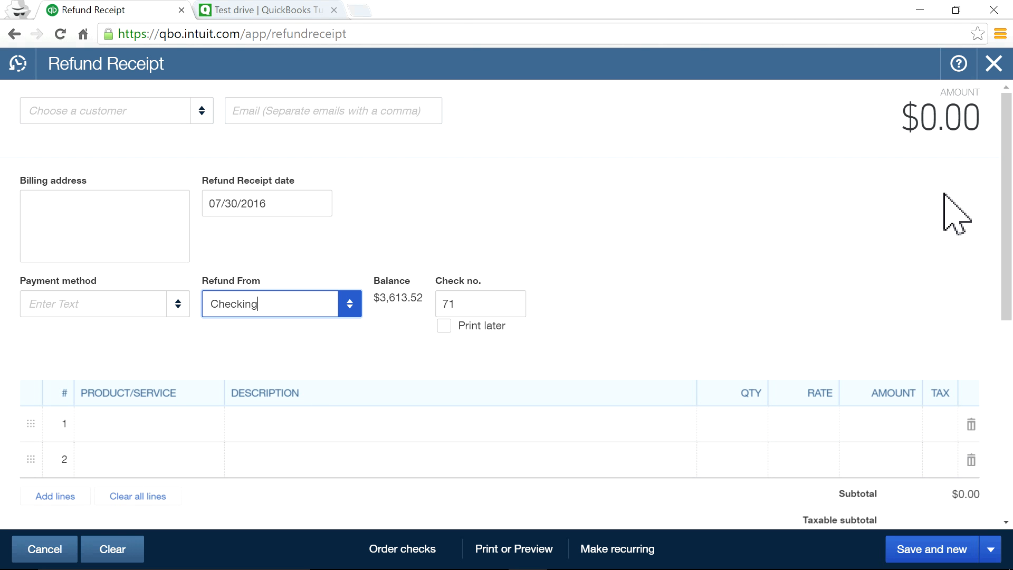
Discard the refund receipt without saving and start a new sales receipt.
left_click(996, 66)
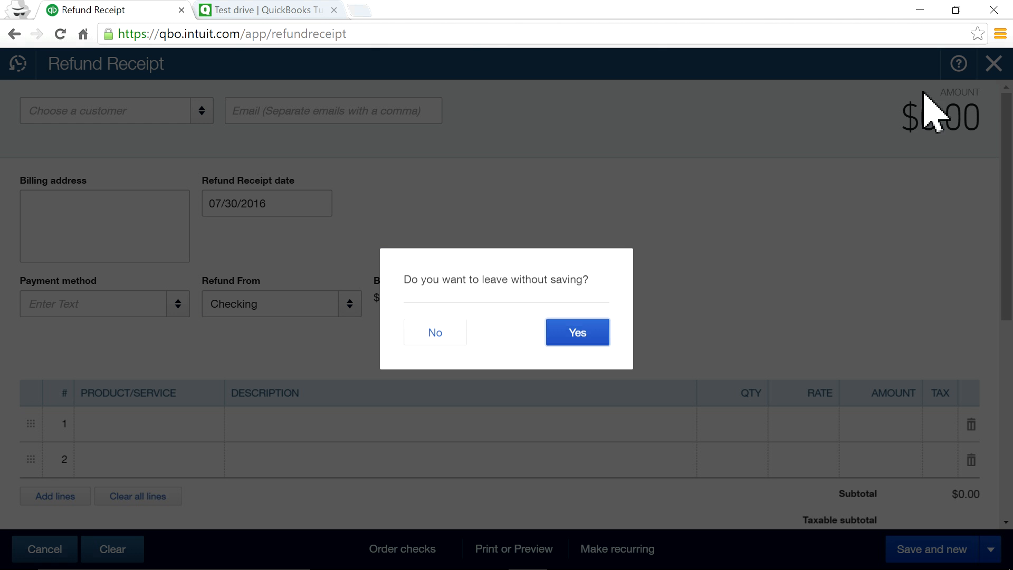
left_click(427, 333)
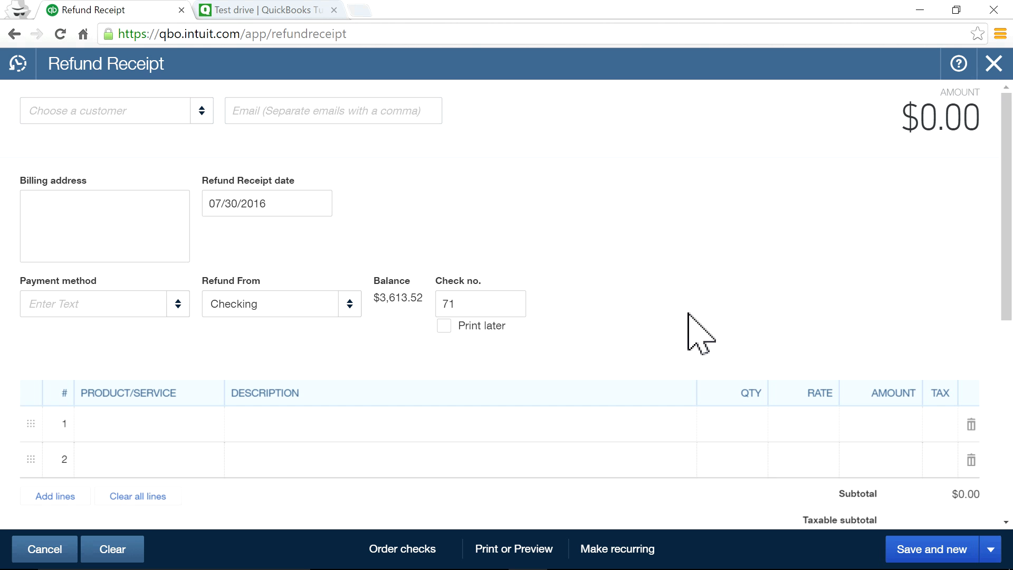
left_click(996, 65)
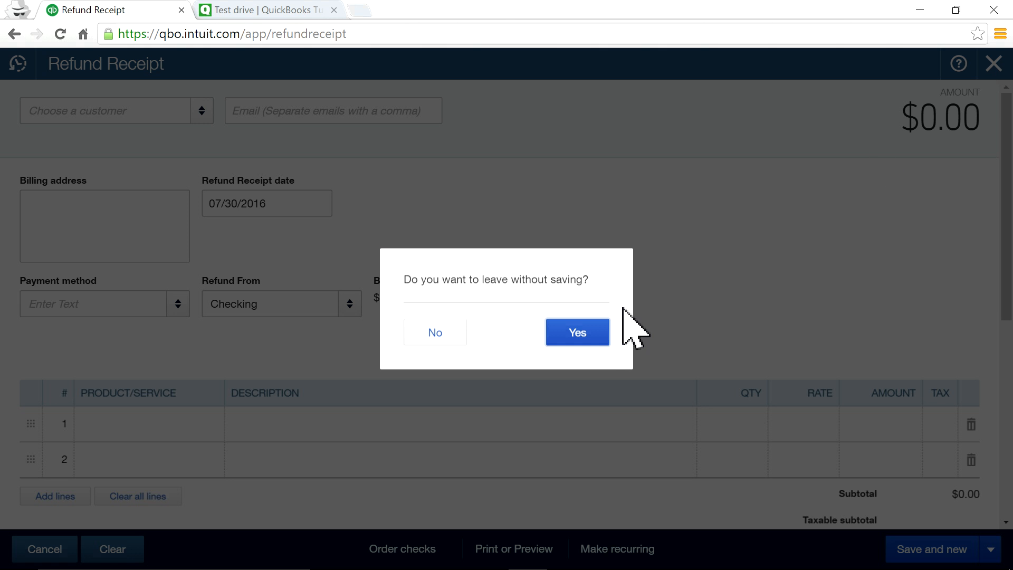
left_click(596, 331)
left_click(575, 66)
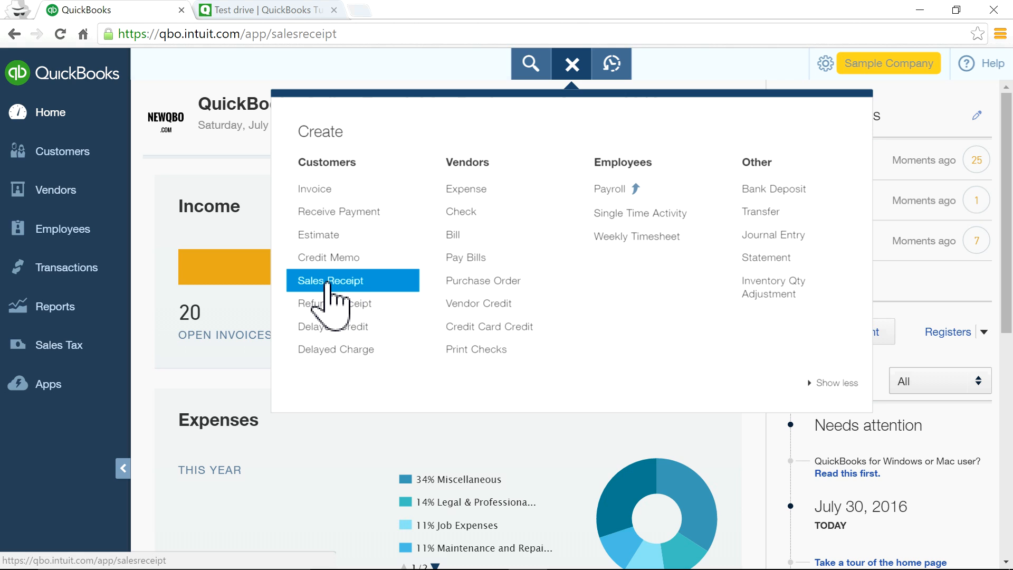
left_click(330, 281)
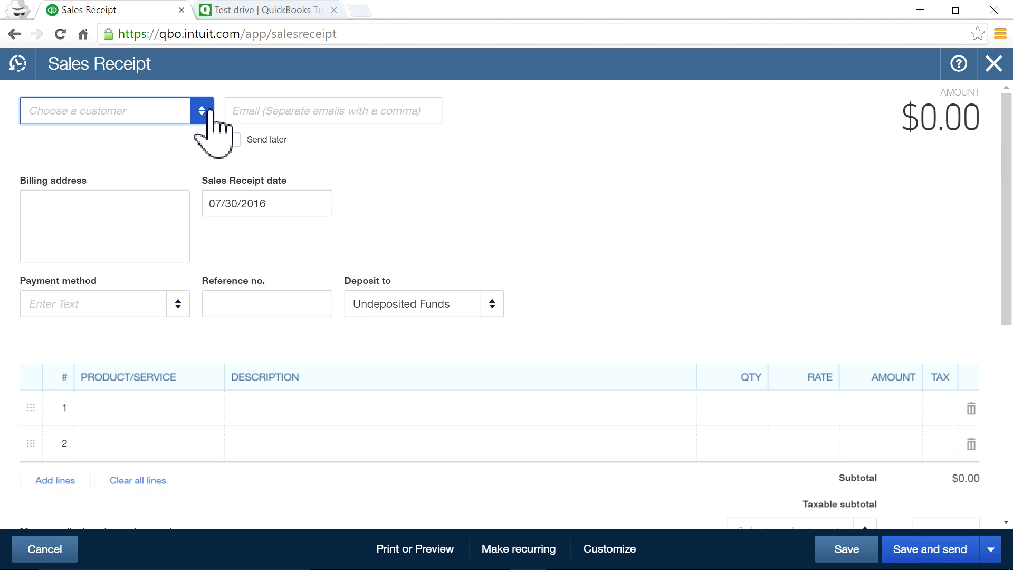
left_click(202, 110)
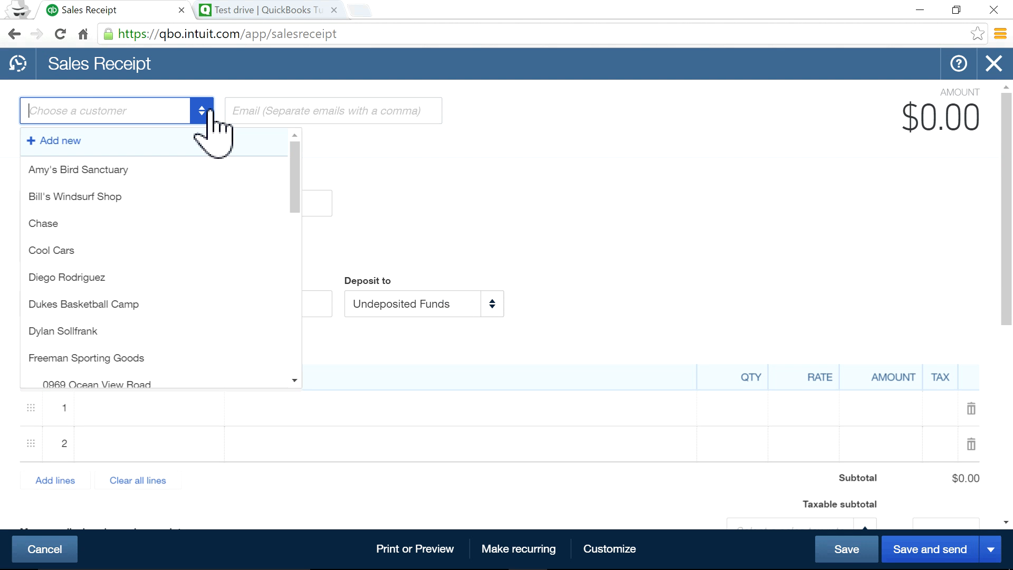
left_click(162, 170)
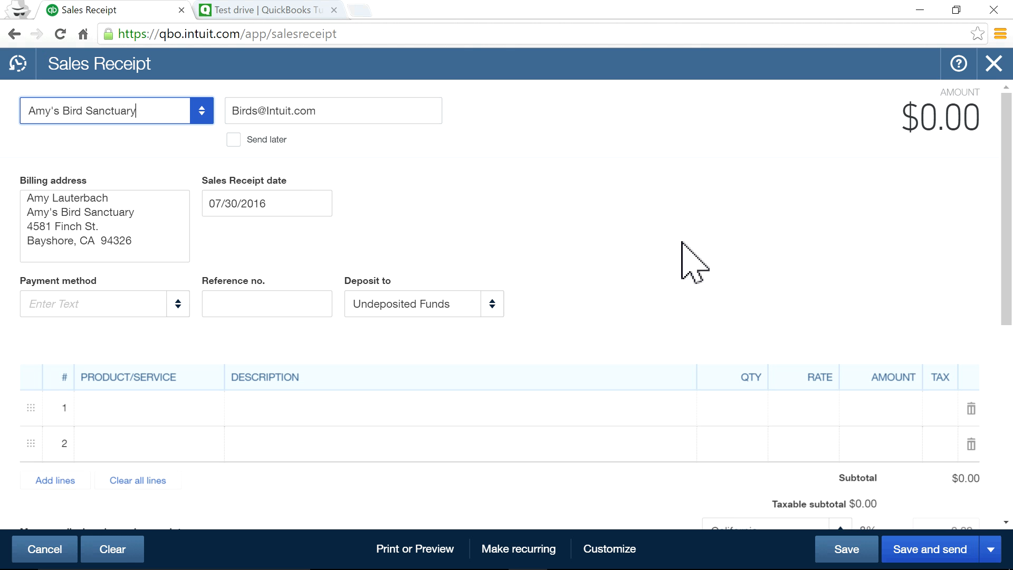
left_click(994, 63)
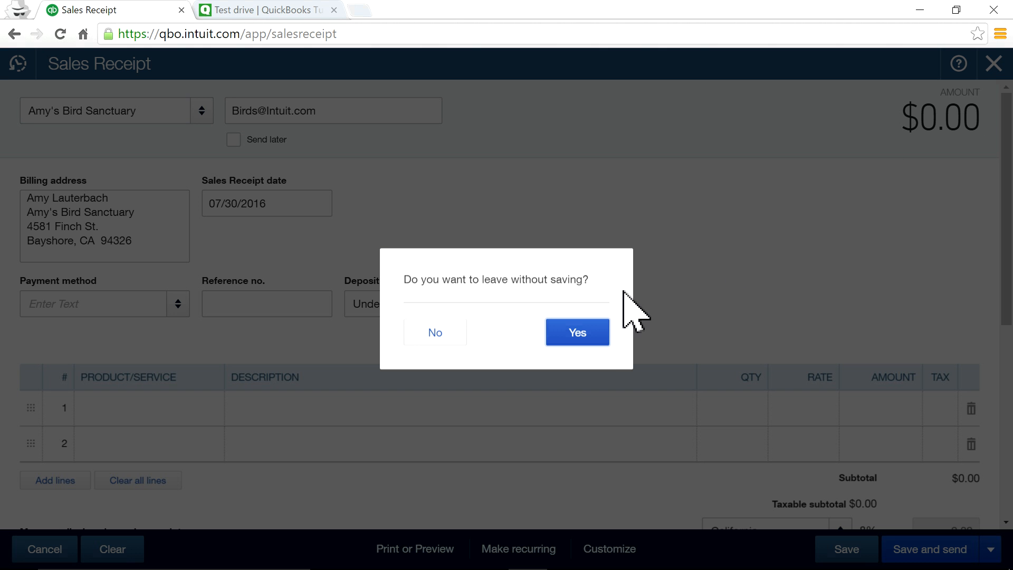
left_click(596, 331)
left_click(575, 66)
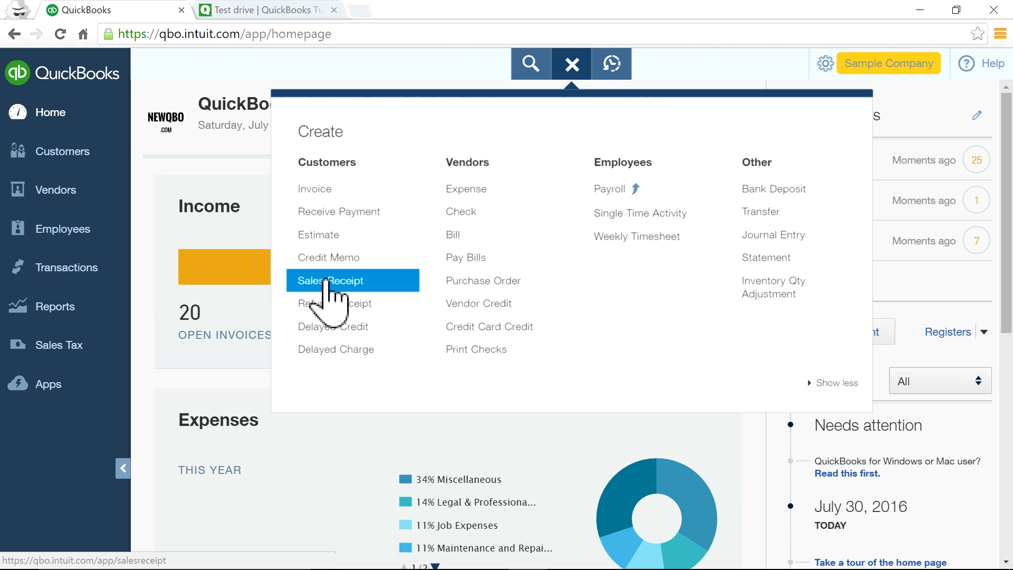
Start a sales receipt and set the customer to Cool Cars.
left_click(326, 281)
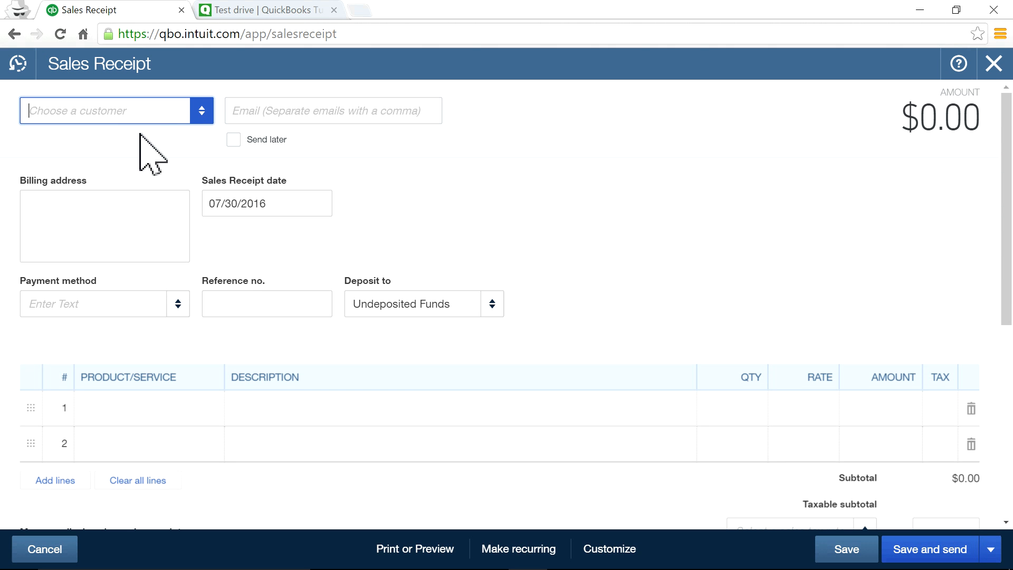
left_click(204, 114)
left_click(136, 172)
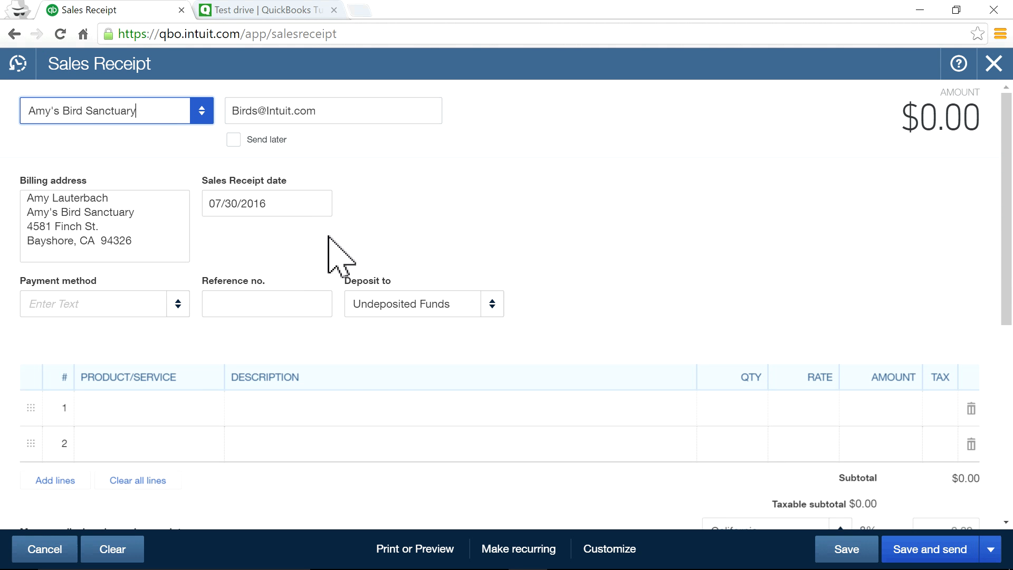
left_click(196, 112)
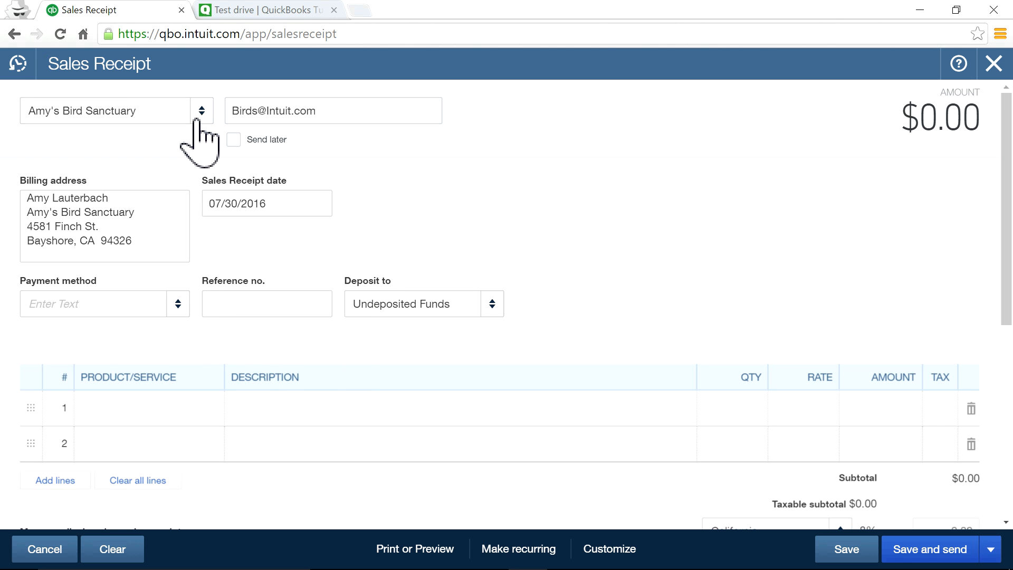
left_click(196, 120)
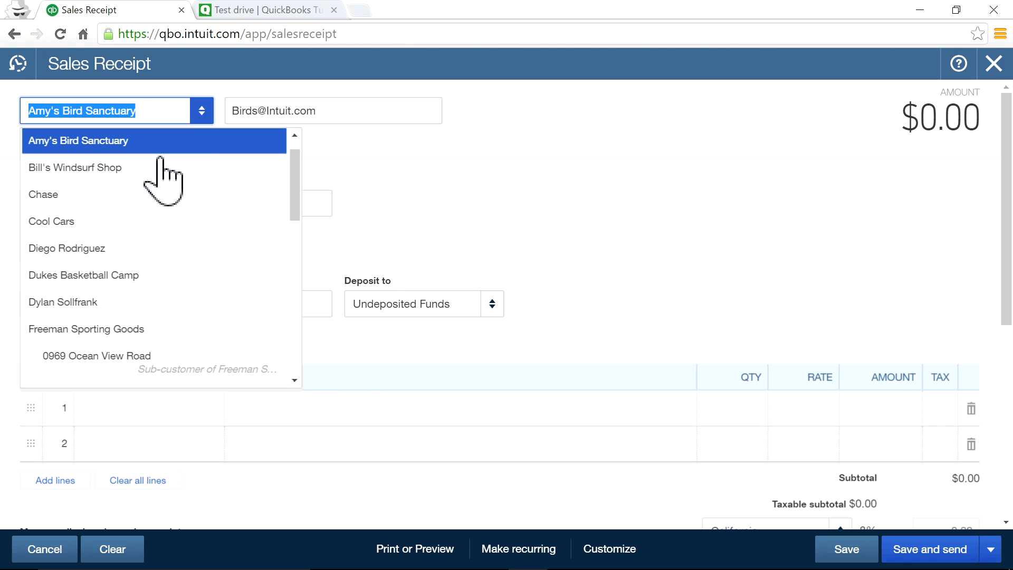
left_click(119, 222)
Add Gardening on line 1 with a rate of 100.
left_click(155, 411)
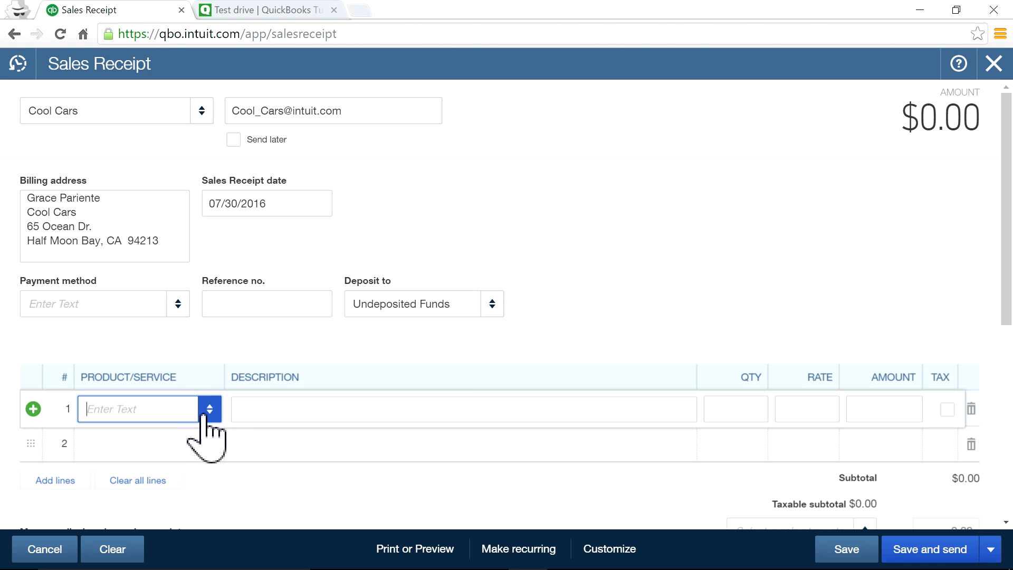
left_click(202, 415)
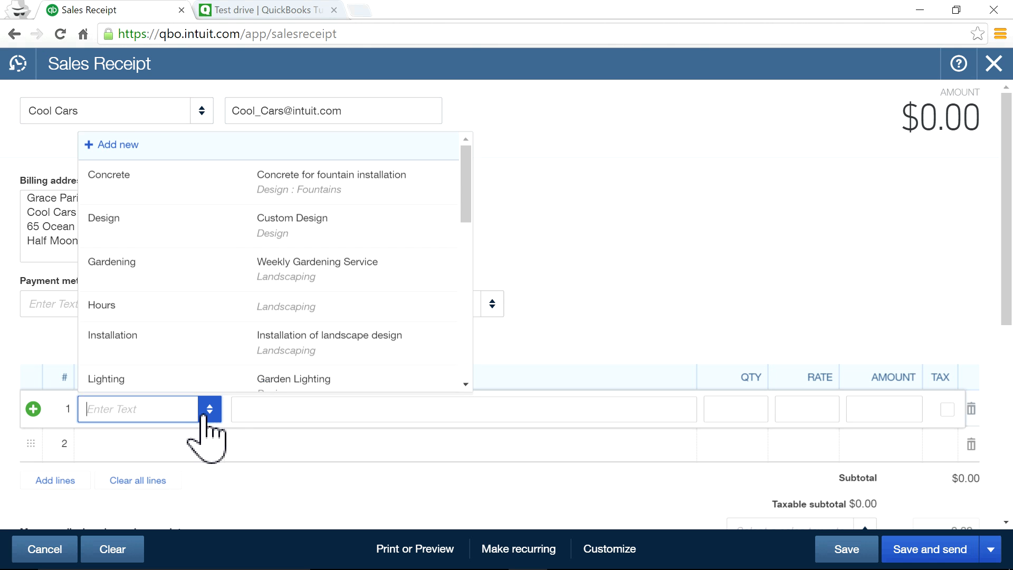
left_click(200, 280)
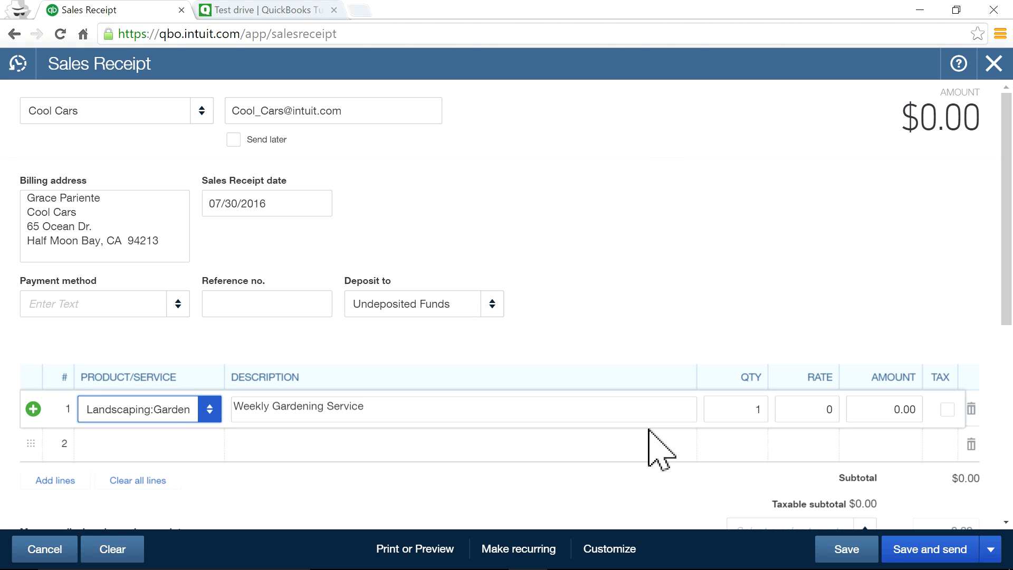
left_click(802, 421)
left_click(737, 261)
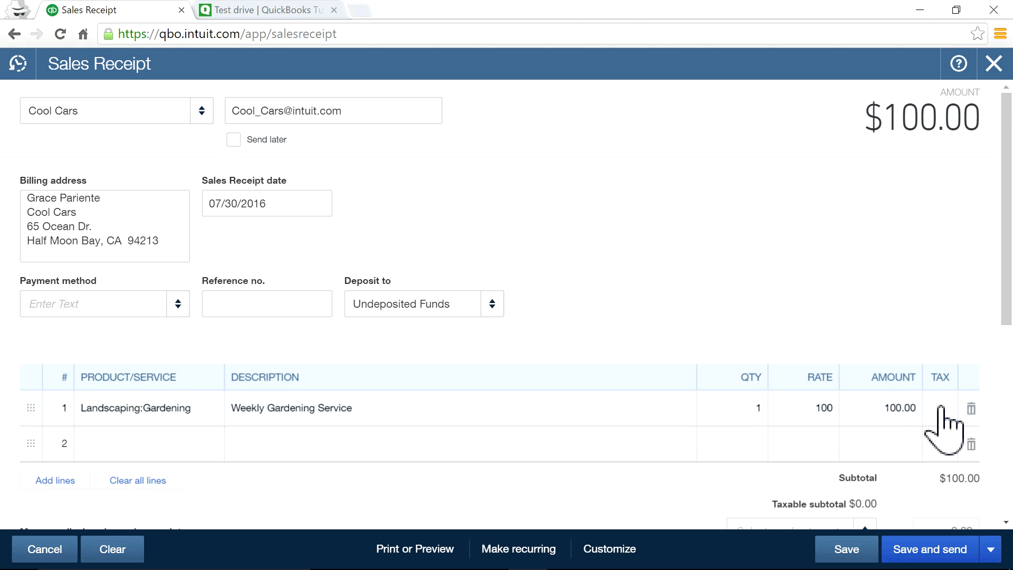
Set the California (8%) tax rate and leave the gardening line untaxed.
scroll(929, 437, "down", 1)
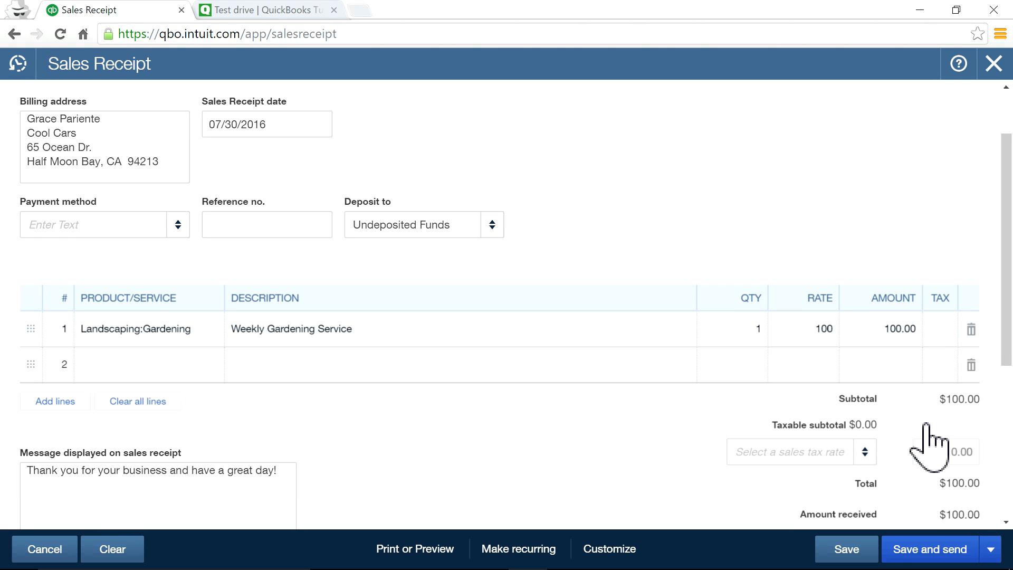
left_click(938, 339)
left_click(947, 331)
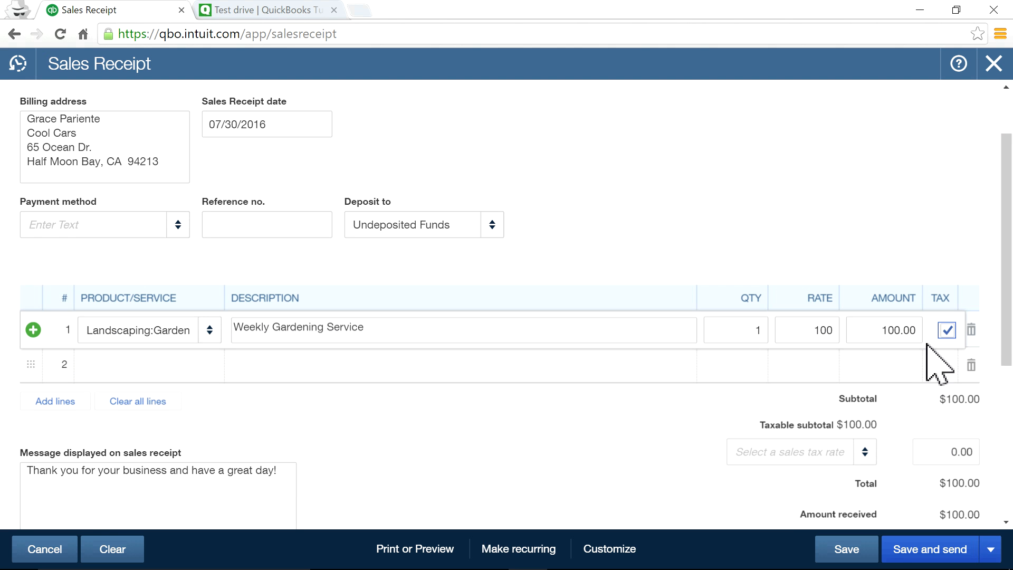
left_click(865, 453)
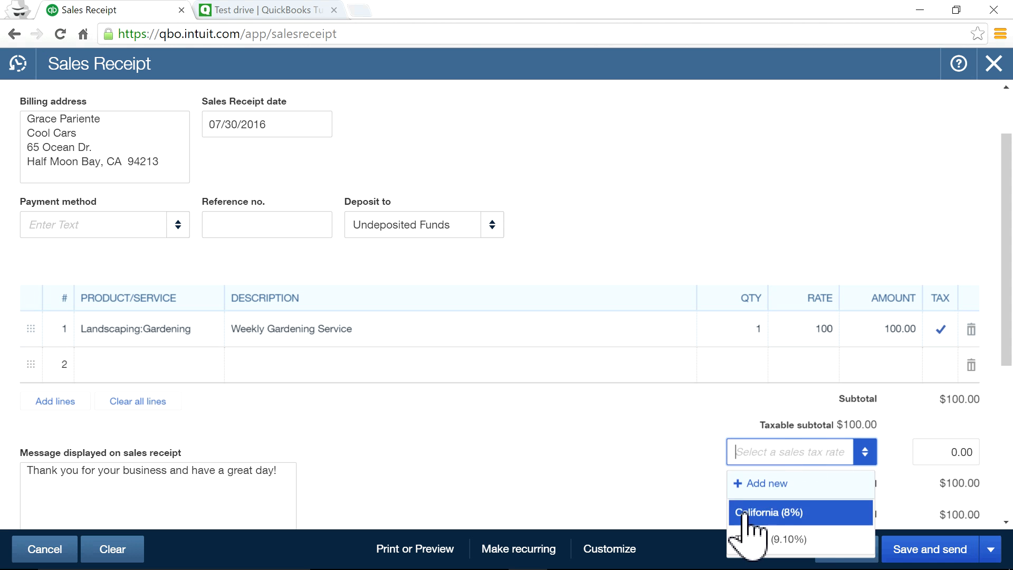
left_click(750, 511)
left_click(942, 344)
left_click(947, 331)
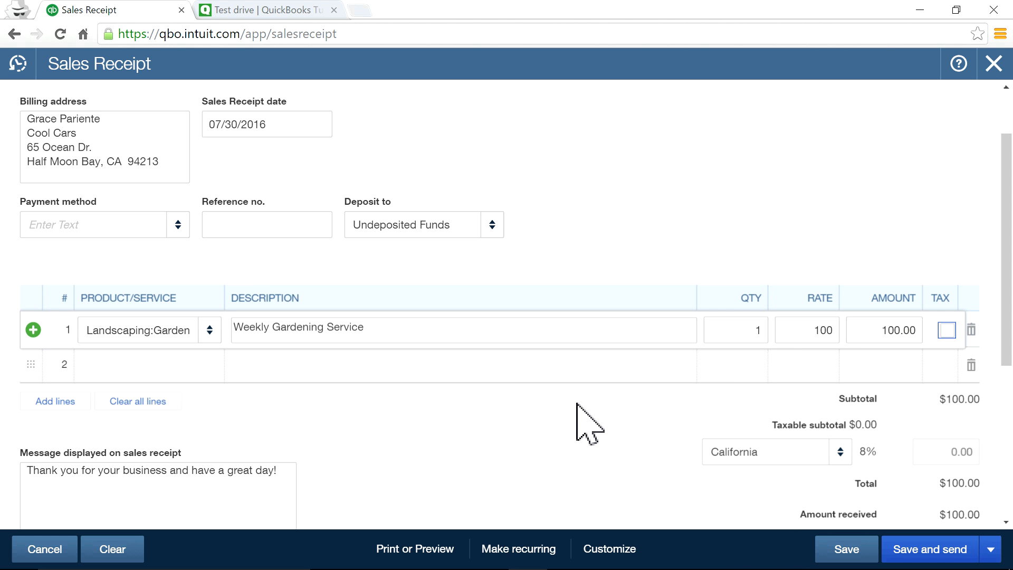
scroll(581, 422, "down", 2)
scroll(583, 421, "up", 2)
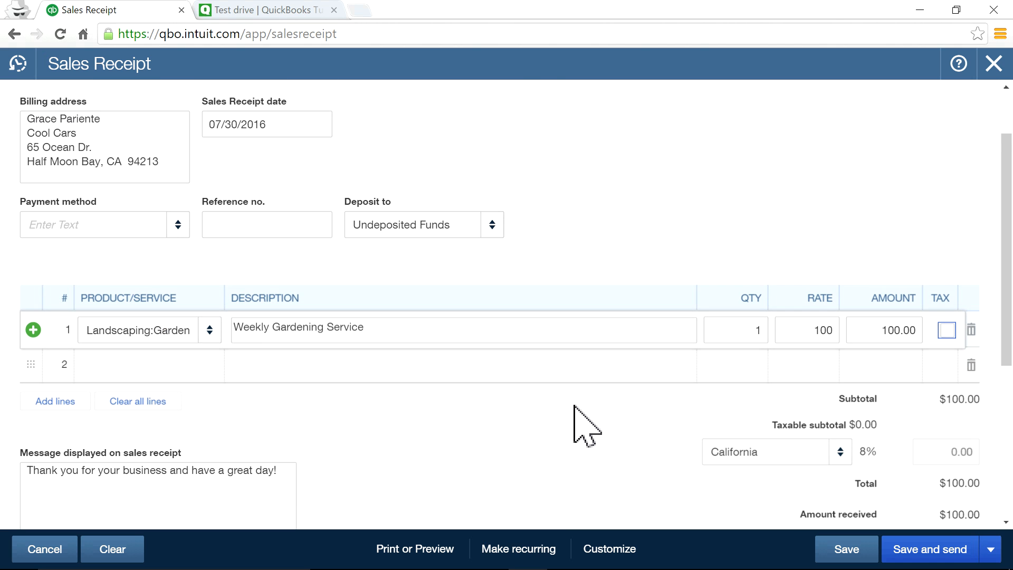
left_click(156, 366)
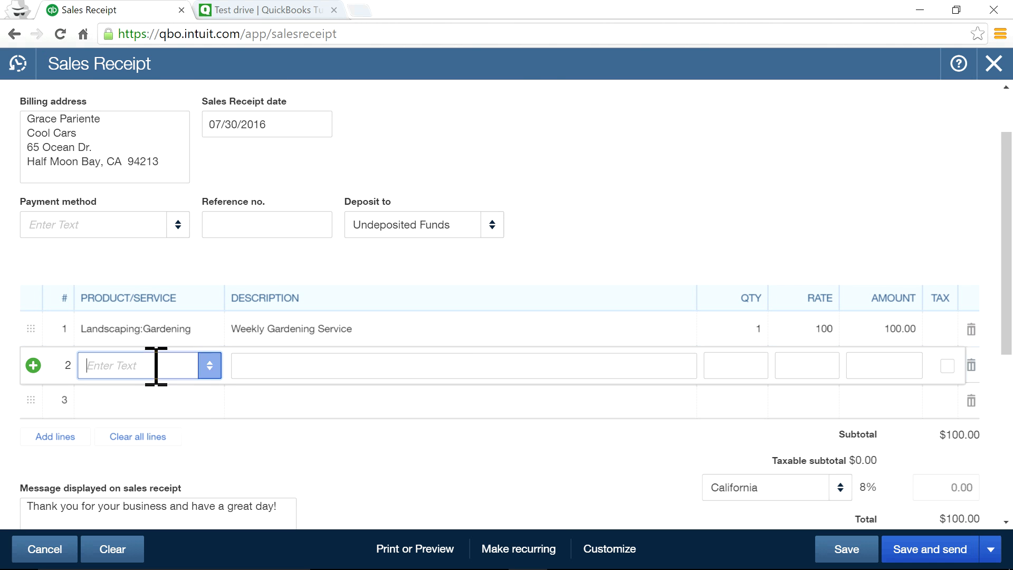
Start adding a new product or service from line 2's Product/Service list.
left_click(209, 368)
scroll(200, 237, "down", 10)
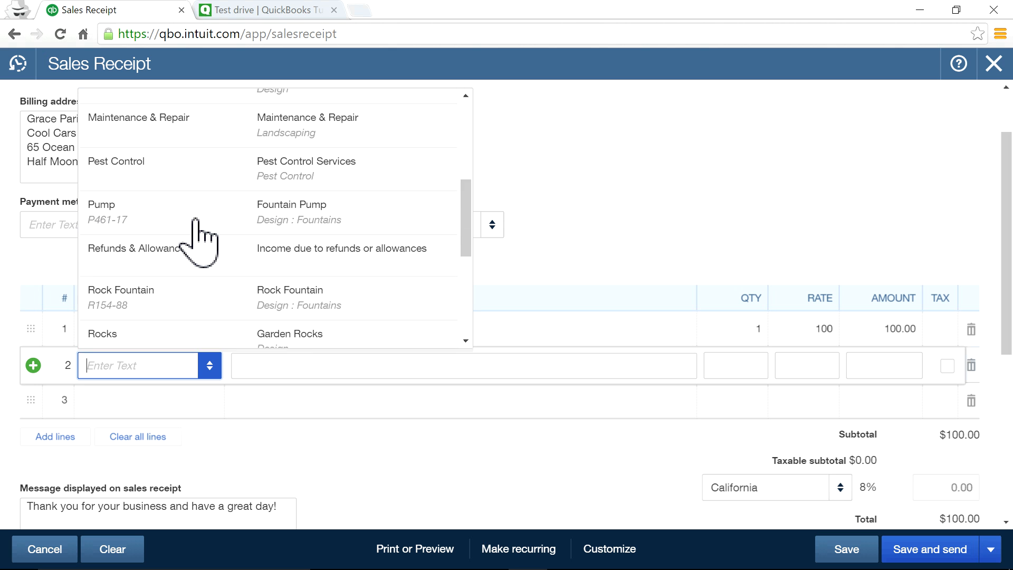
scroll(200, 238, "up", 10)
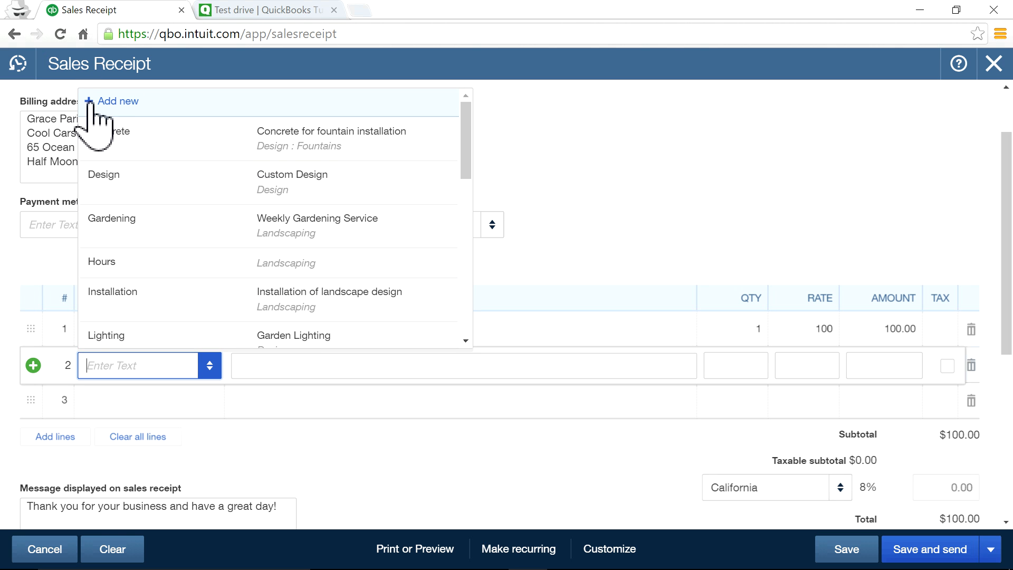
left_click(571, 133)
left_click(142, 369)
left_click(209, 370)
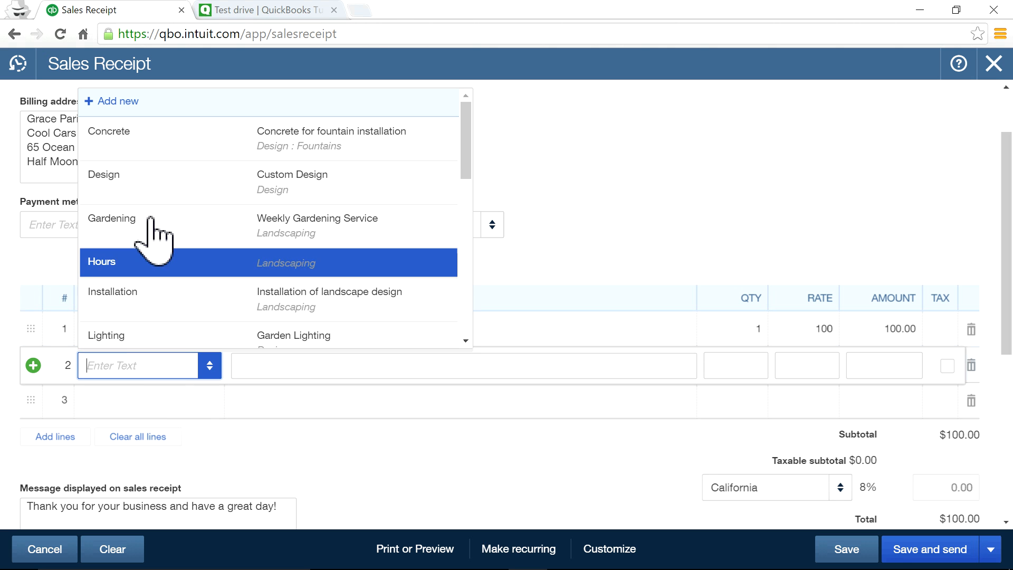
left_click(119, 101)
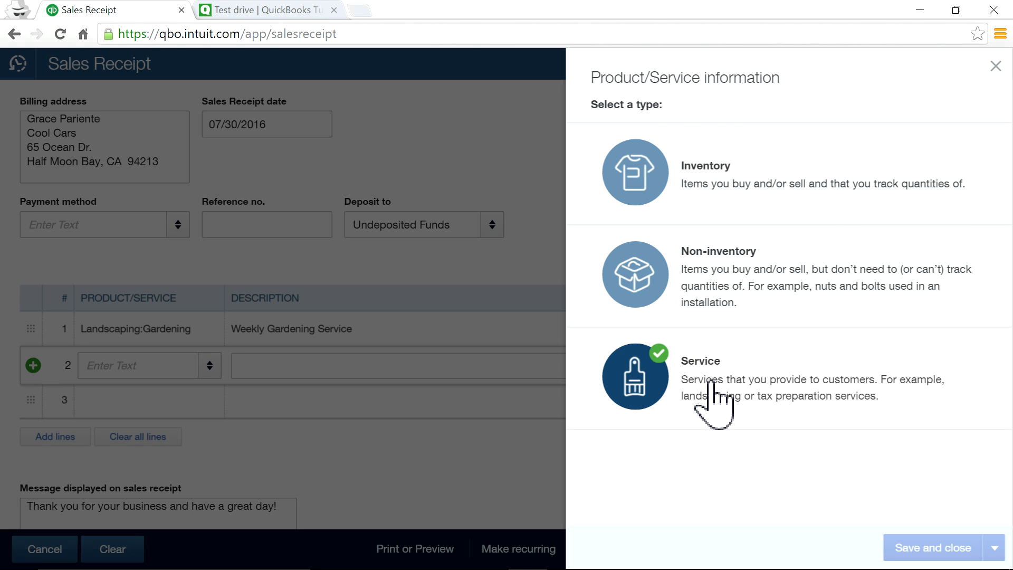
Make the new item a Service named Special Work under the Landscaping:Sprinklers category.
left_click(711, 380)
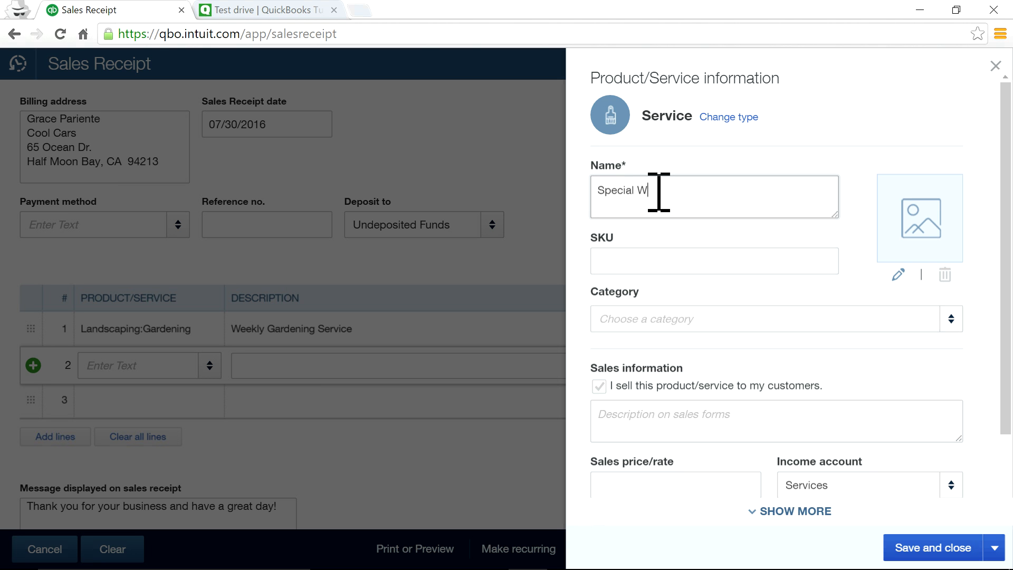
left_click(639, 260)
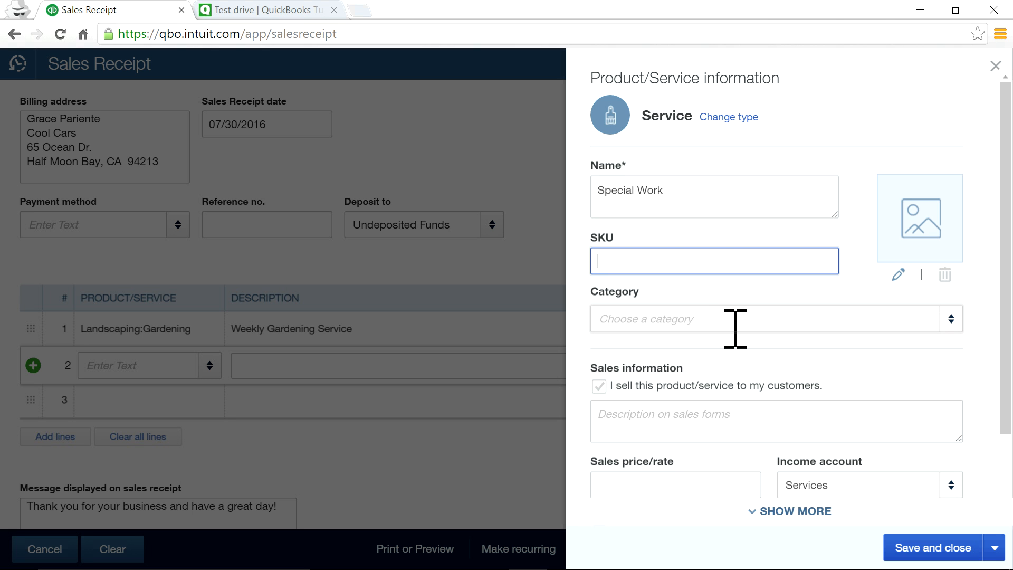
left_click(952, 320)
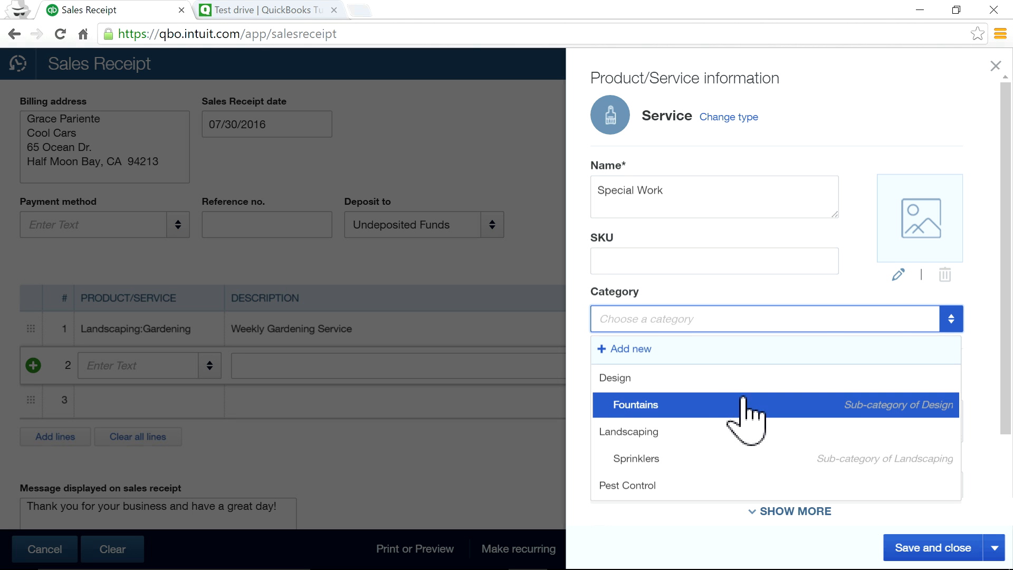
left_click(675, 458)
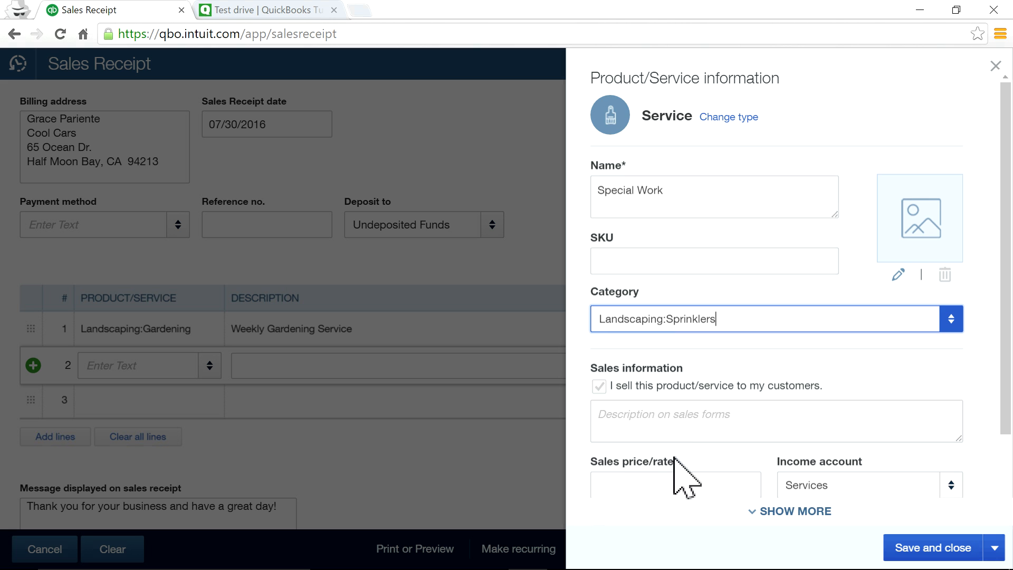
scroll(747, 317, "down", 2)
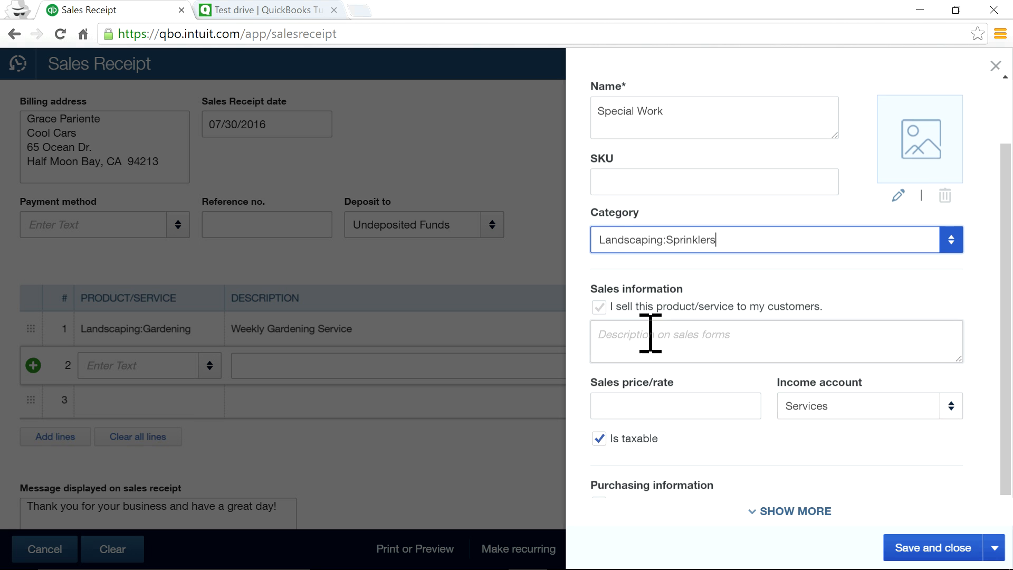
left_click(600, 311)
Copy the name Special Work for reuse in the sales description.
left_click(635, 343)
left_click_drag(666, 112, 595, 111)
right_click(609, 108)
left_click(644, 139)
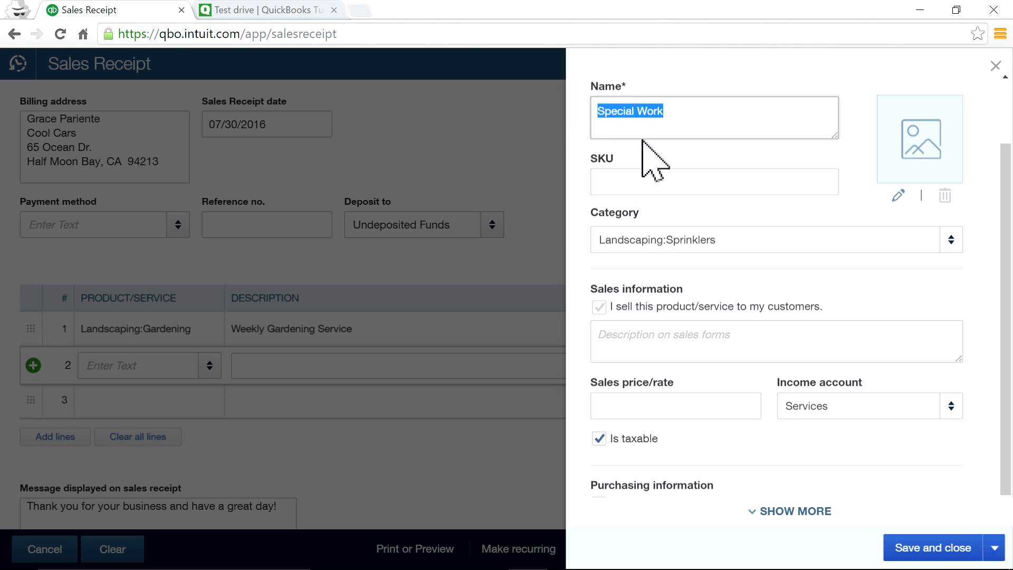
left_click(638, 342)
right_click(635, 336)
Paste Special Work as the sales description and set the sales rate to 300.
left_click(669, 430)
scroll(708, 403, "down", 1)
left_click(725, 385)
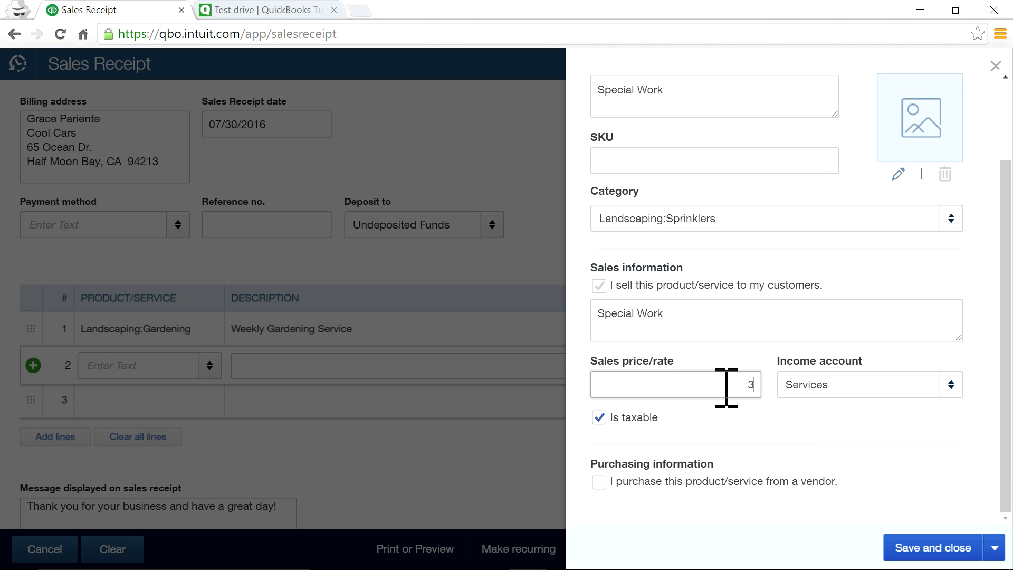
left_click(782, 428)
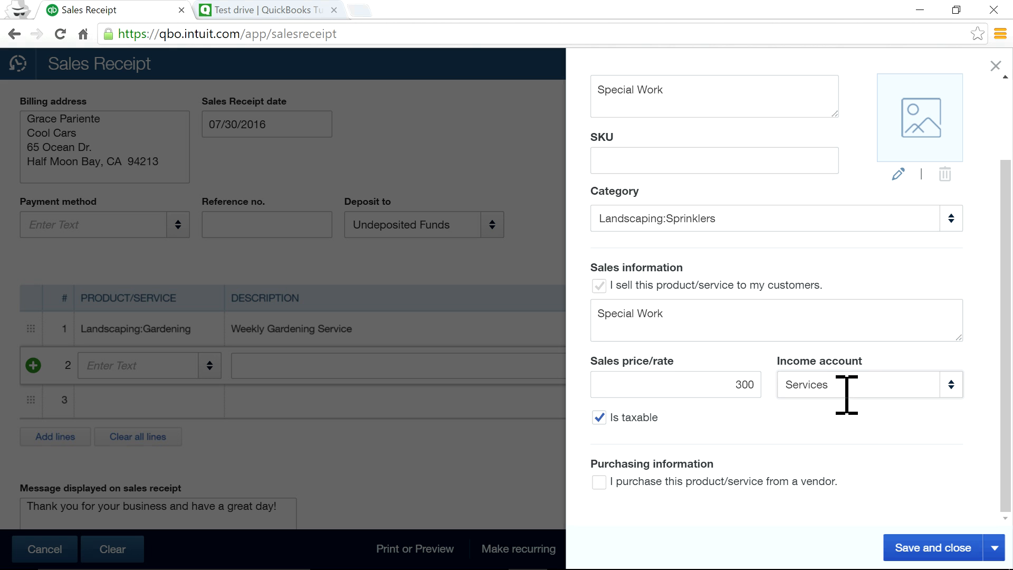
Keep Services as income account, make it non-taxable, and mark it bought from a vendor.
left_click(957, 390)
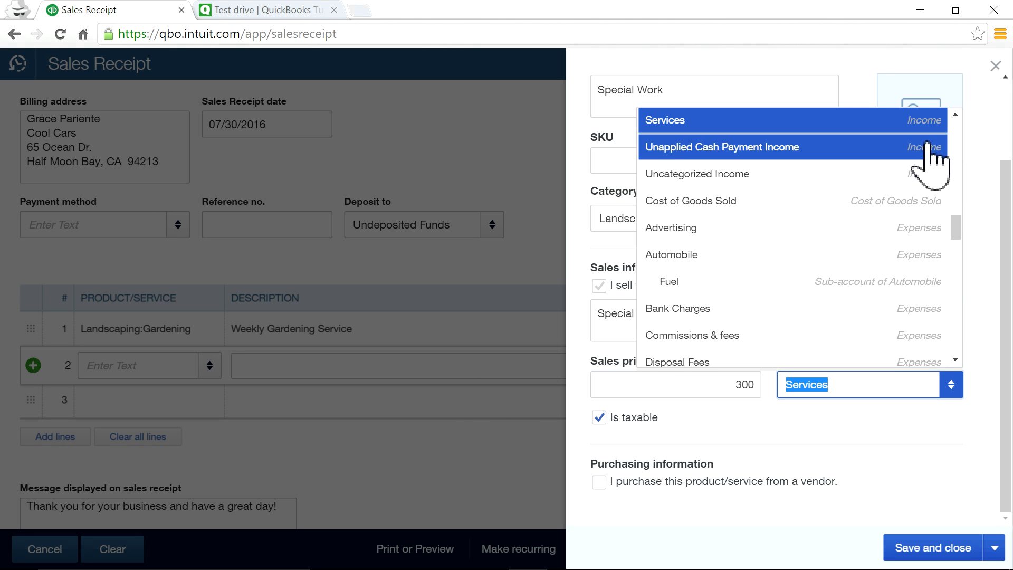
scroll(950, 126, "up", 1)
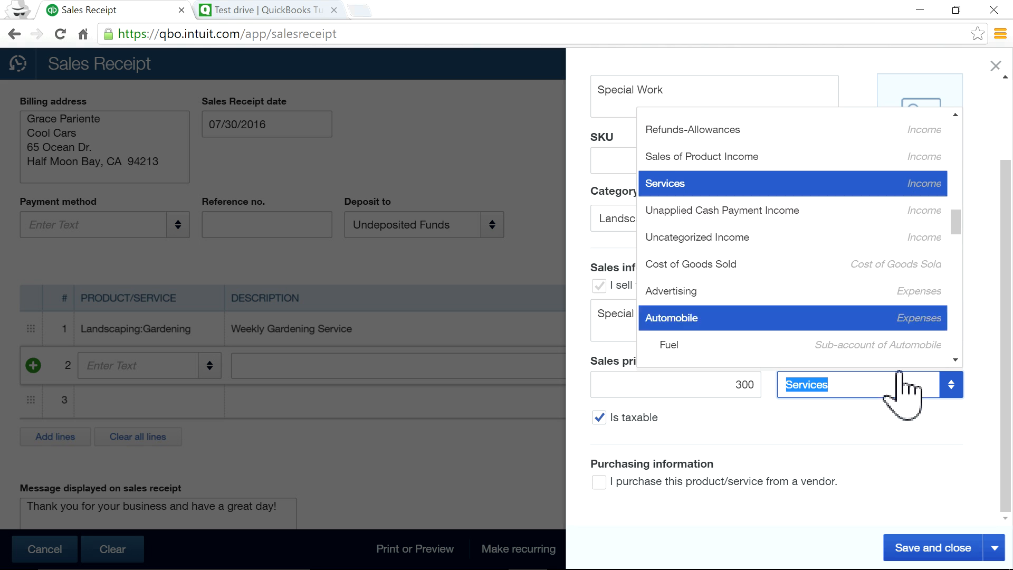
left_click(843, 438)
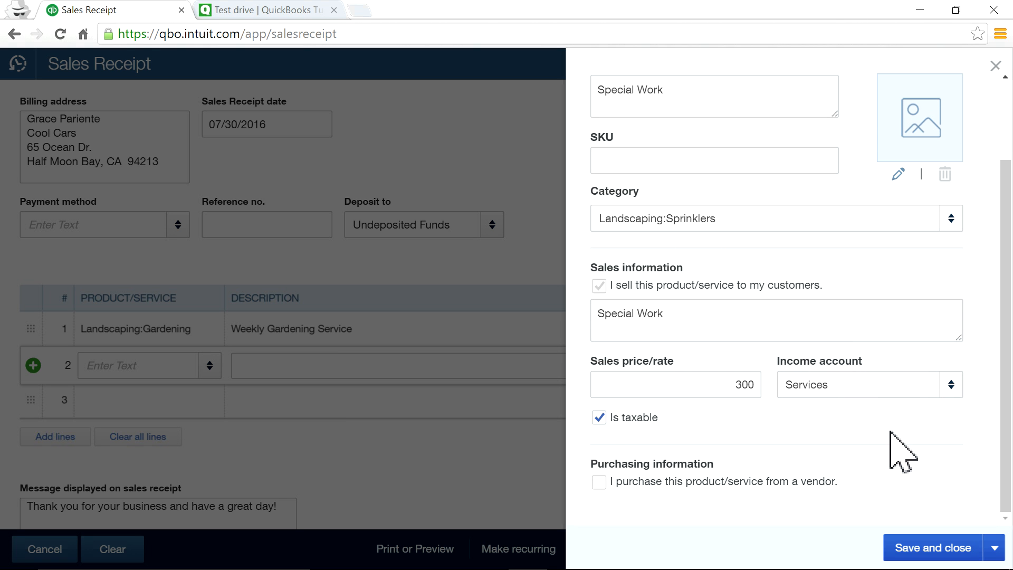
left_click(599, 417)
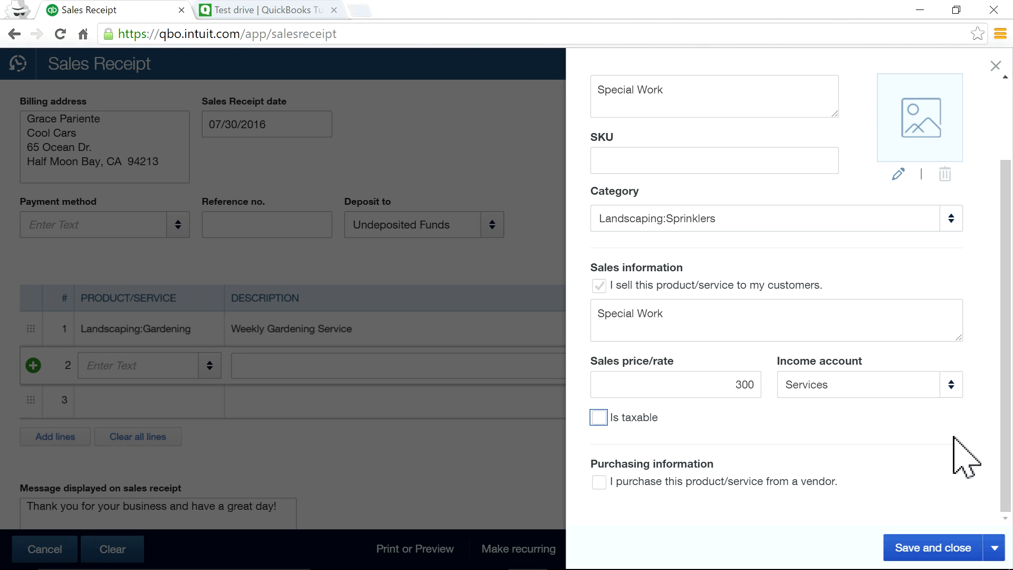
left_click(599, 482)
scroll(797, 459, "down", 2)
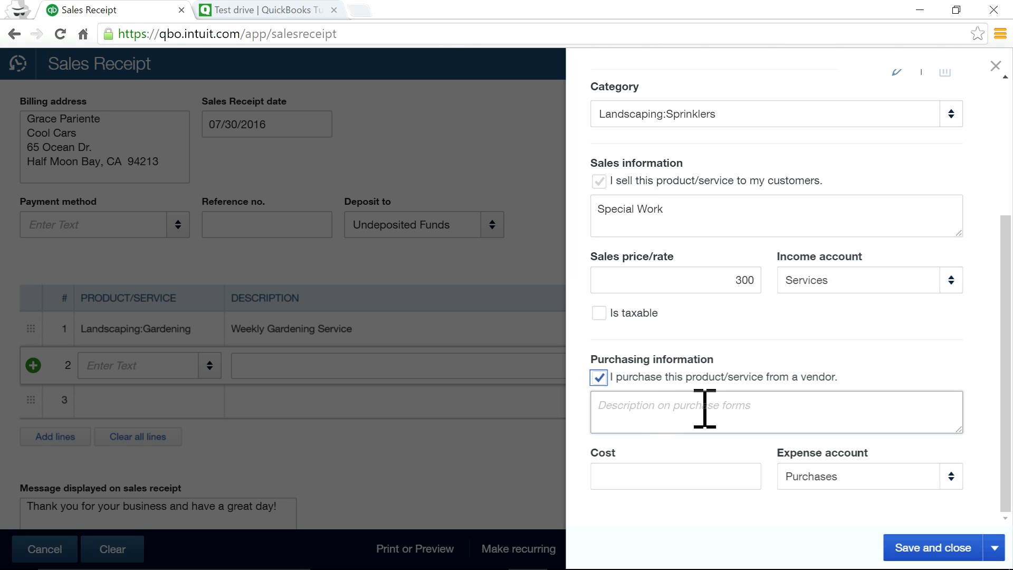
Paste Special Work as the purchase description and enter a cost of 100.
left_click(673, 413)
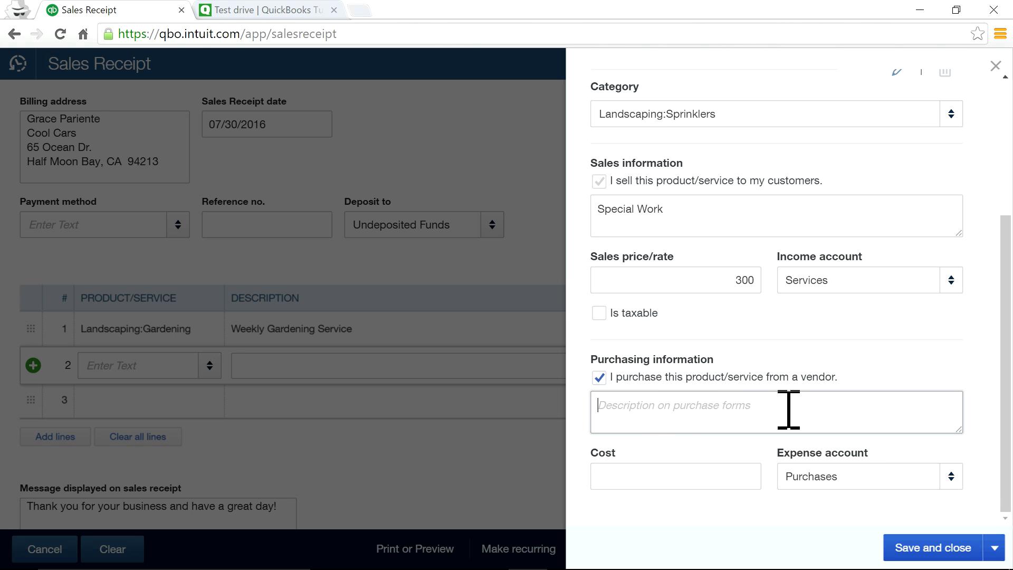
right_click(670, 414)
left_click(691, 288)
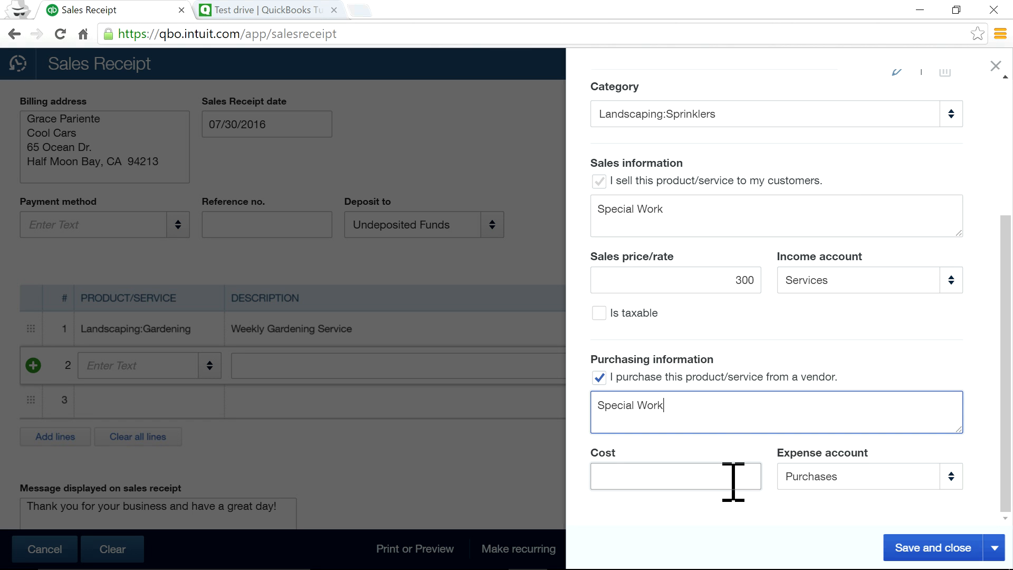
left_click(733, 481)
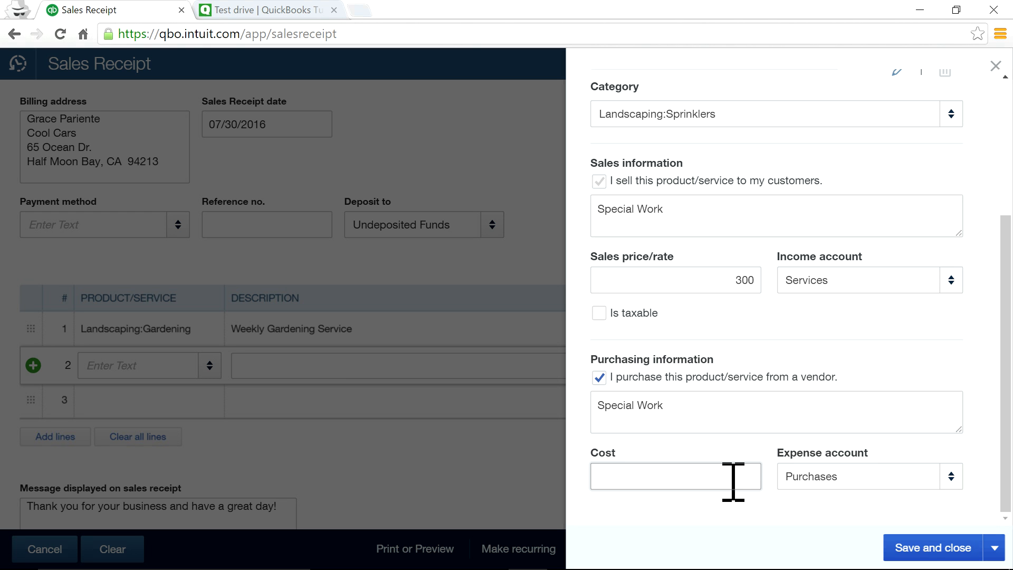
type("100")
left_click(787, 543)
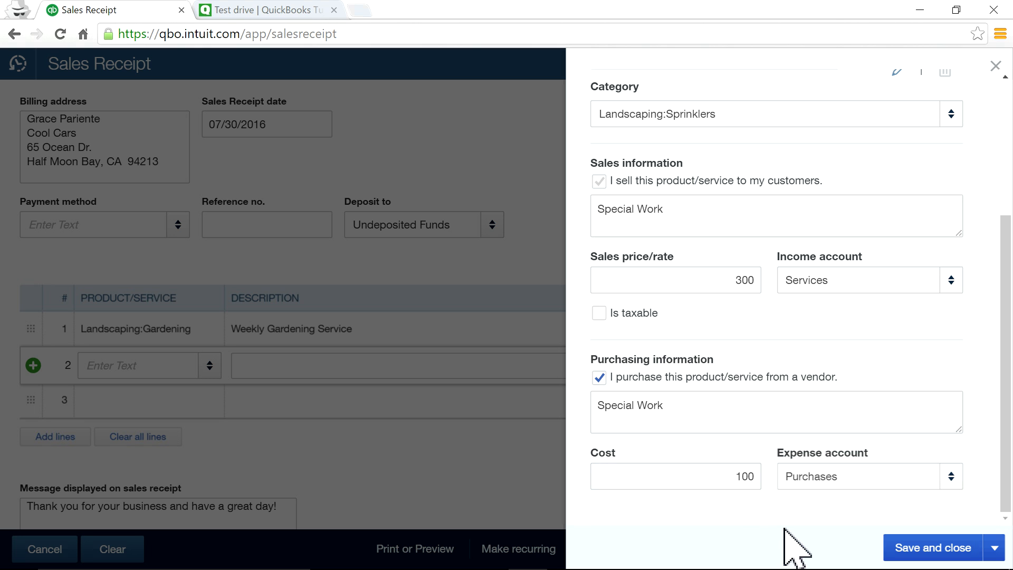
Keep Purchases as the expense account and save the new Special Work service.
left_click(952, 477)
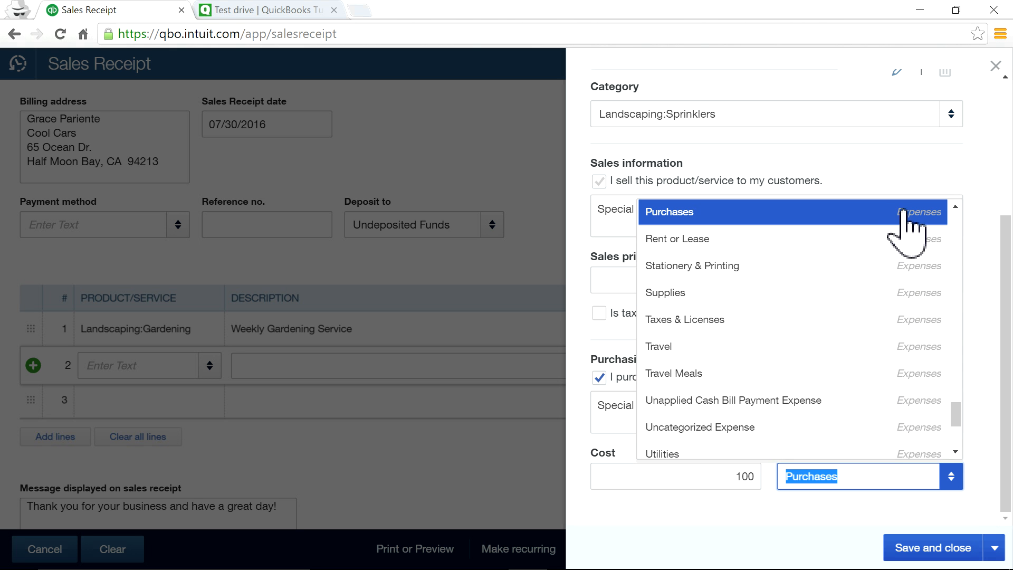
left_click(956, 205)
left_click(955, 206)
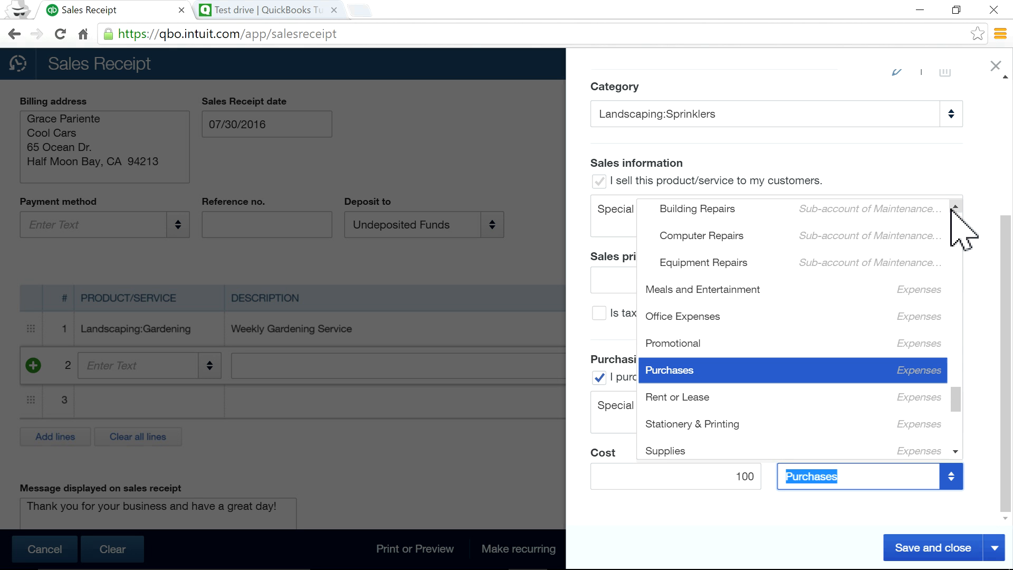
left_click(914, 379)
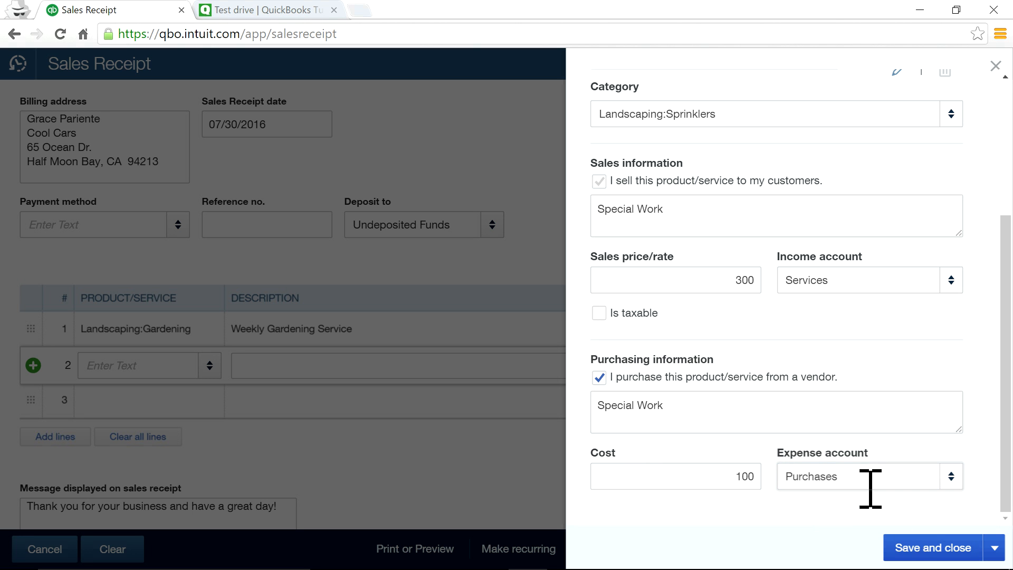
left_click(935, 549)
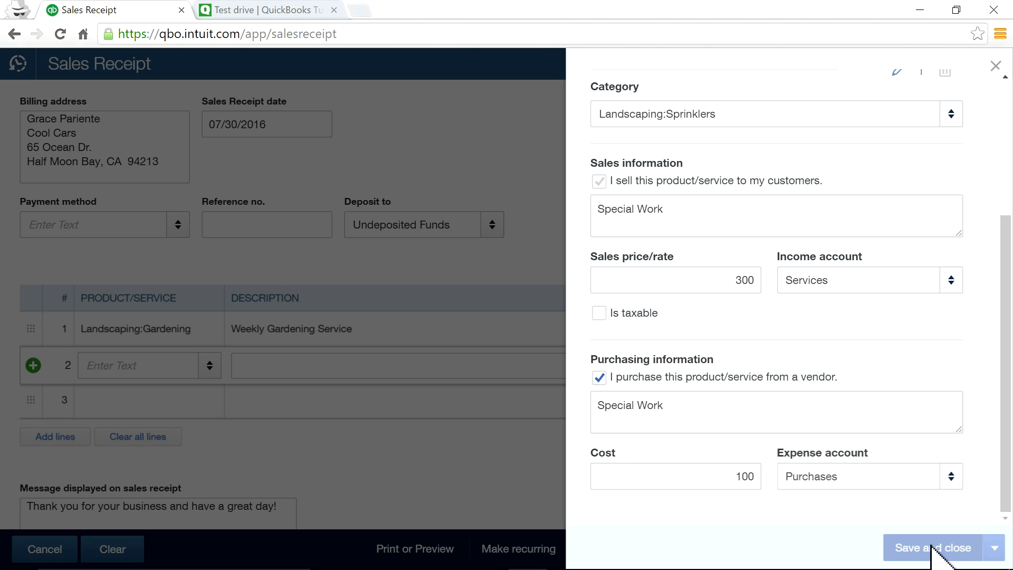
Change the Special Work line's quantity to 2, making it 600.00 and the total $700.00.
left_click_drag(813, 366, 841, 362)
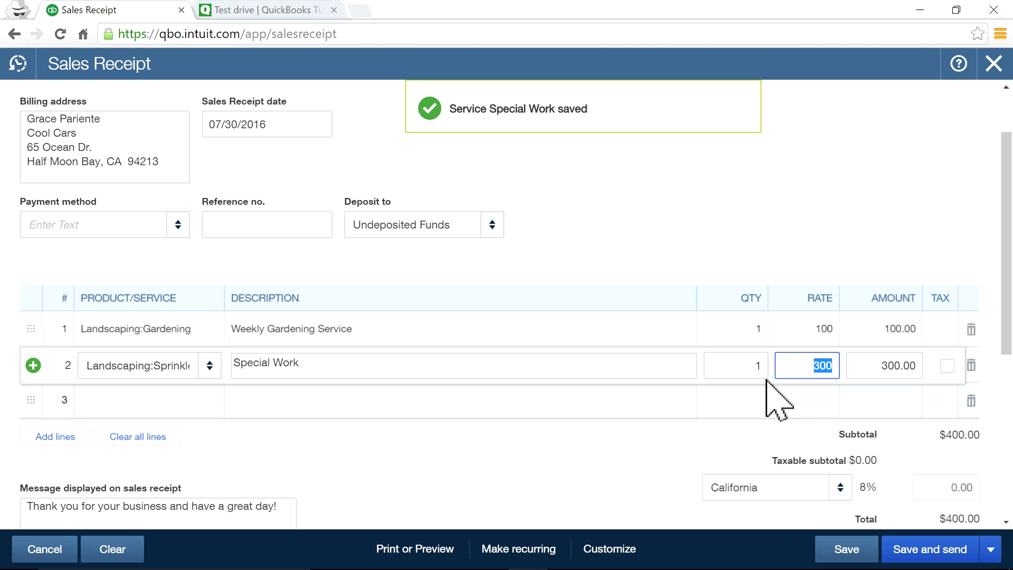
left_click_drag(753, 359, 794, 355)
type("2")
left_click(684, 216)
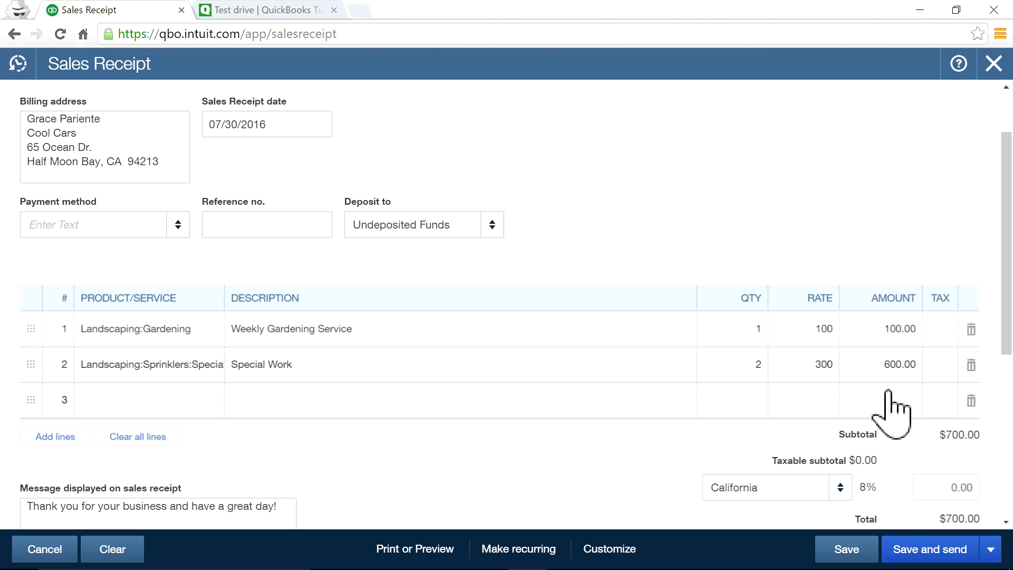
Bring up the extra save options beside Save and send.
left_click(991, 550)
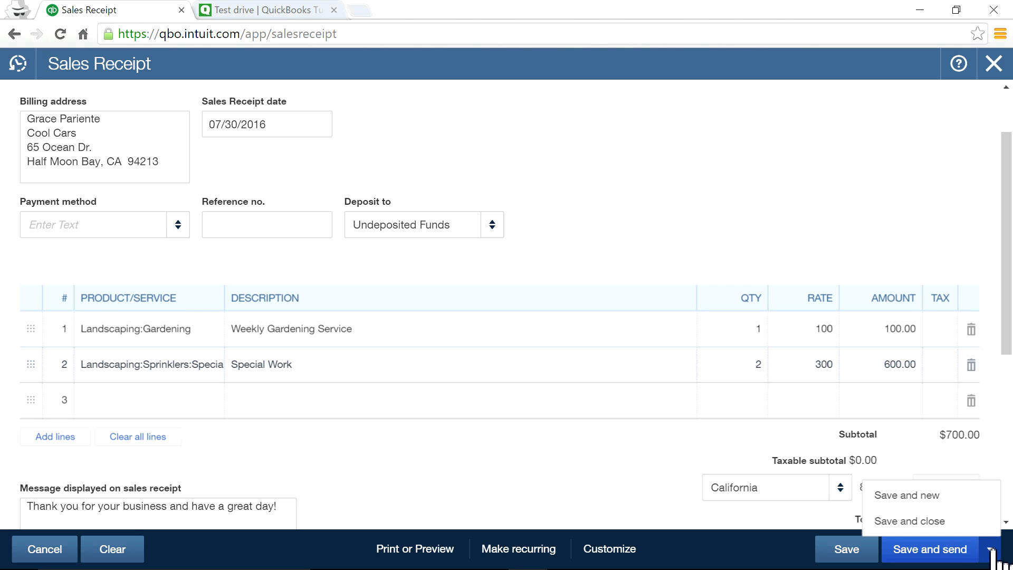
scroll(666, 349, "up", 1)
scroll(665, 348, "up", 1)
scroll(708, 362, "down", 4)
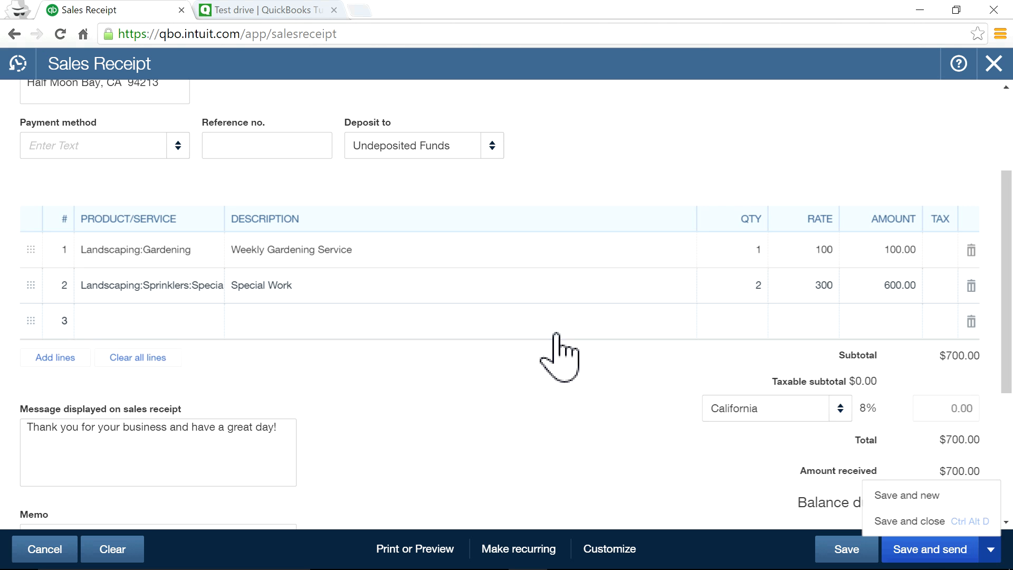
scroll(340, 181, "up", 4)
Replace the customer's e-mail with three comma-separated recipient addresses.
left_click_drag(357, 117, 231, 106)
key("Delete")
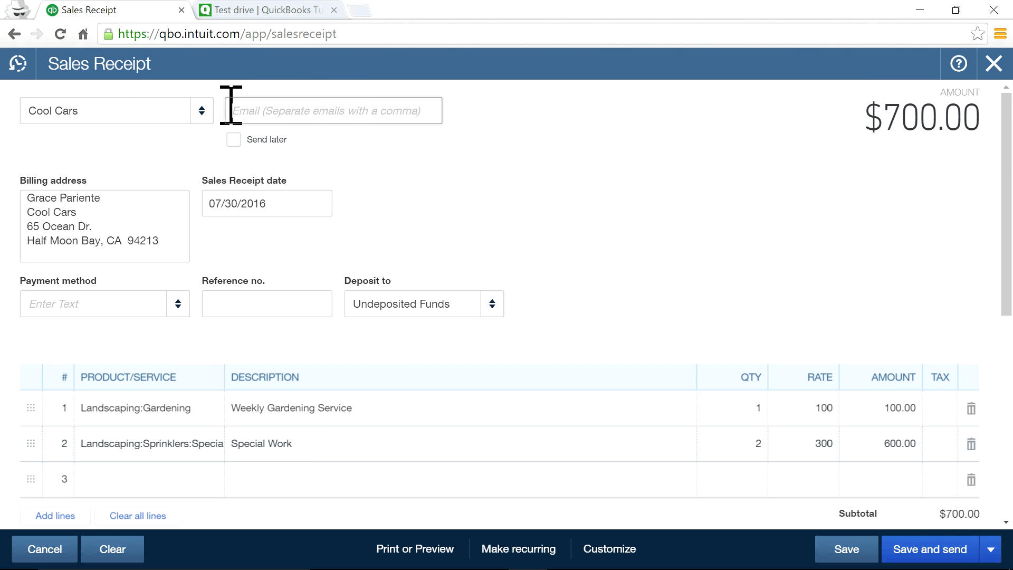
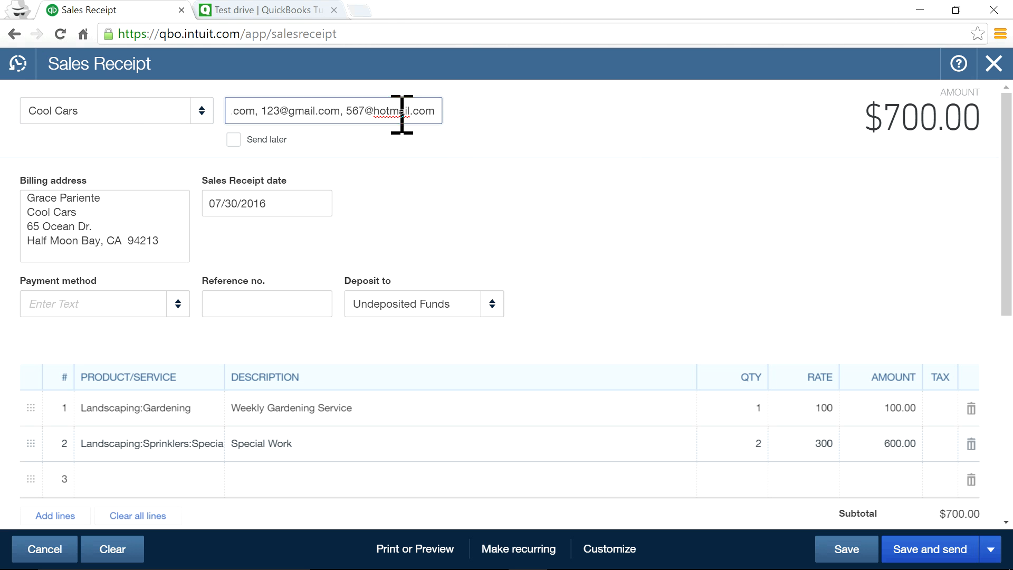
key("Tab")
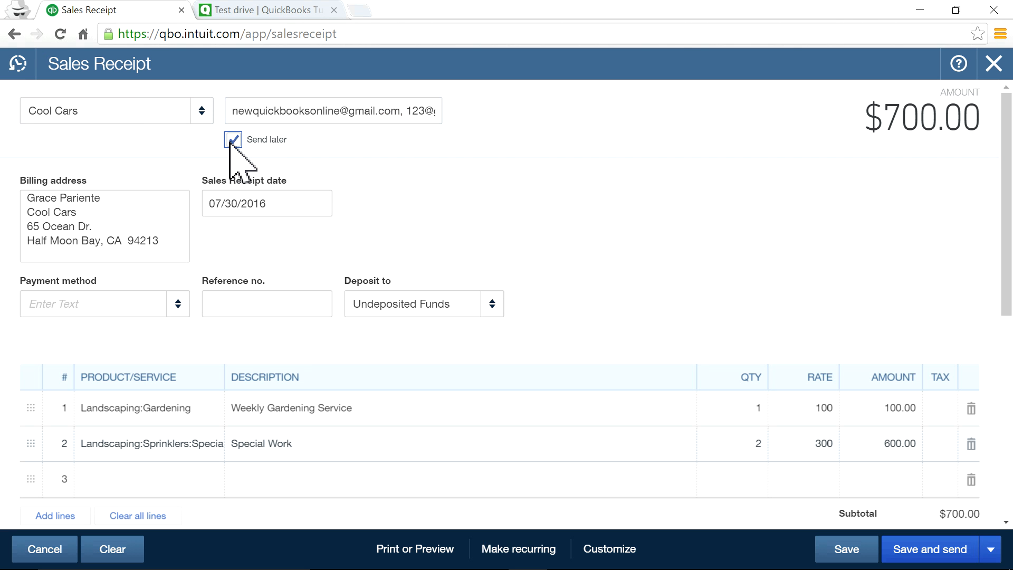
left_click(842, 550)
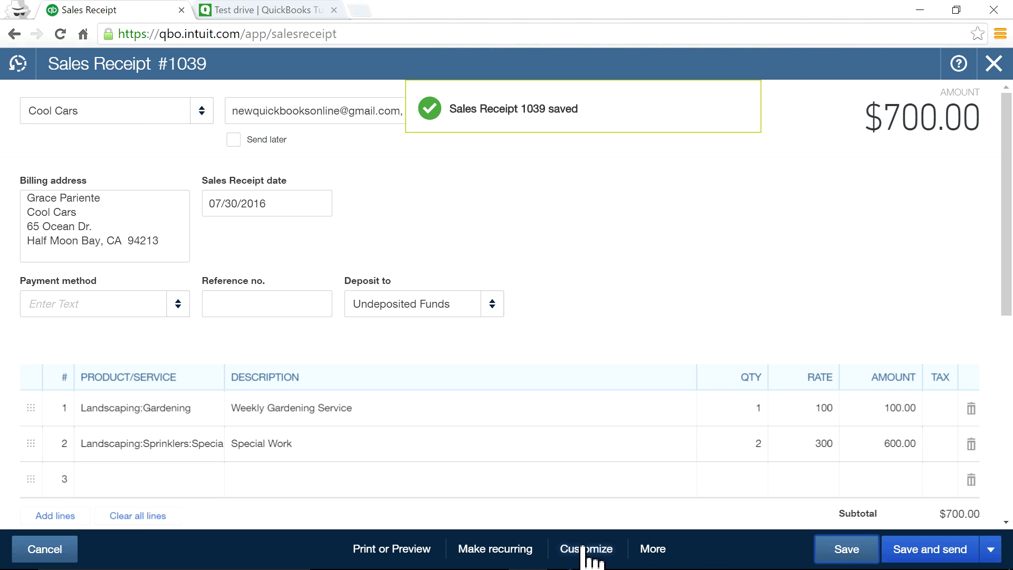
left_click(393, 551)
left_click(391, 478)
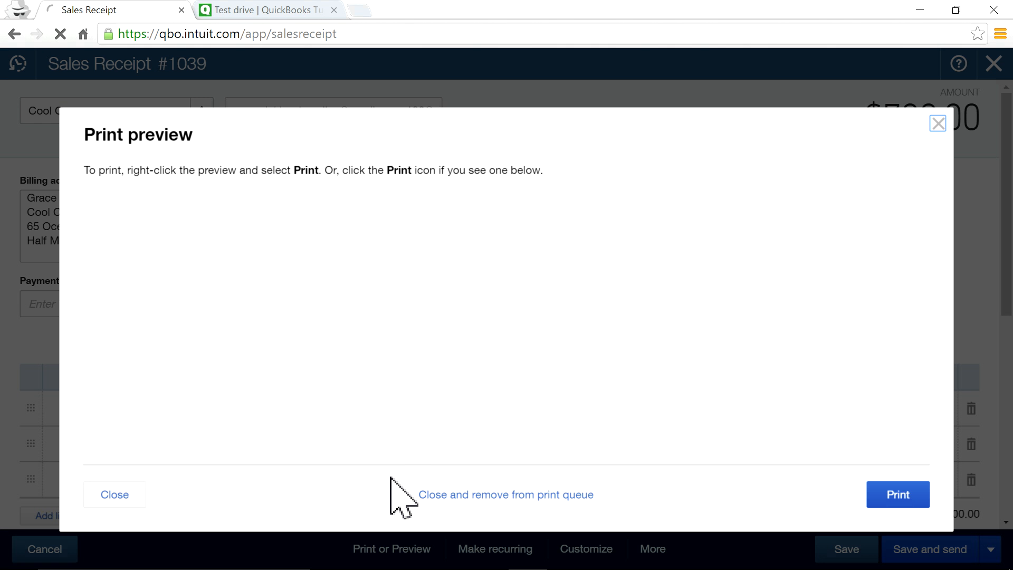
scroll(638, 338, "down", 3)
scroll(639, 339, "up", 3)
scroll(639, 339, "down", 3)
scroll(638, 341, "up", 2)
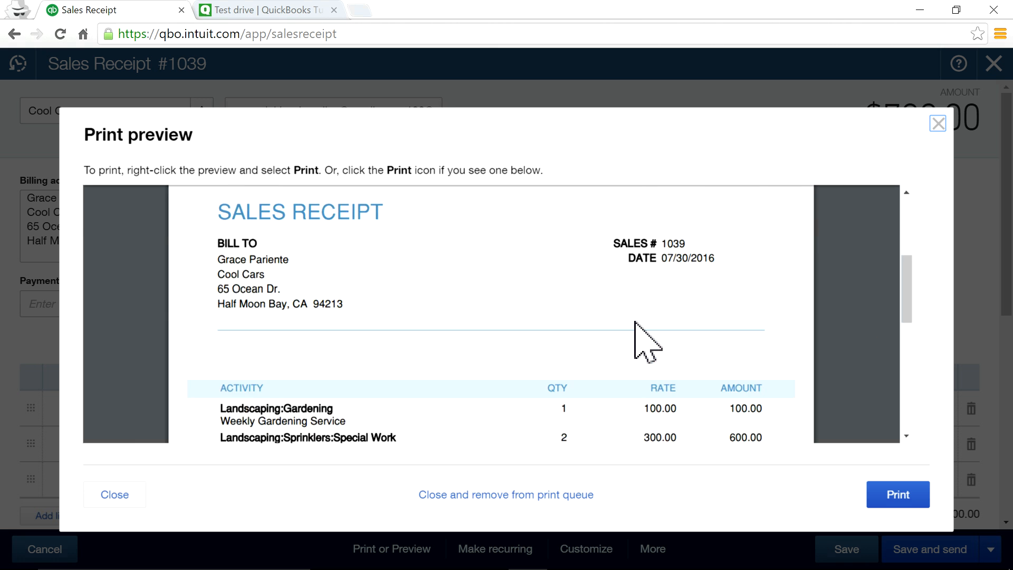
scroll(635, 324, "down", 4)
scroll(636, 327, "up", 2)
scroll(650, 333, "down", 2)
mouse_move(875, 179)
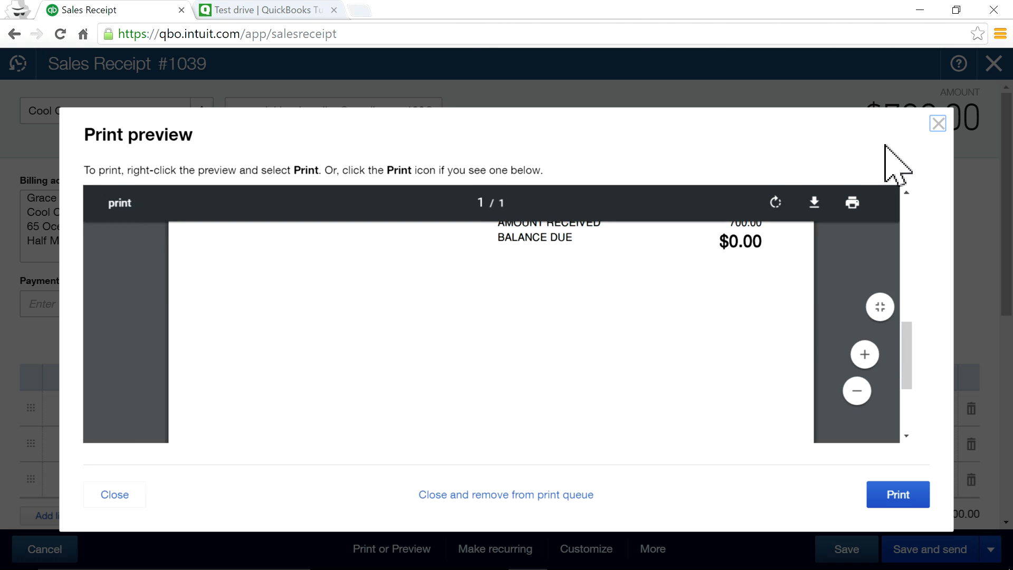
left_click(938, 124)
scroll(668, 349, "down", 2)
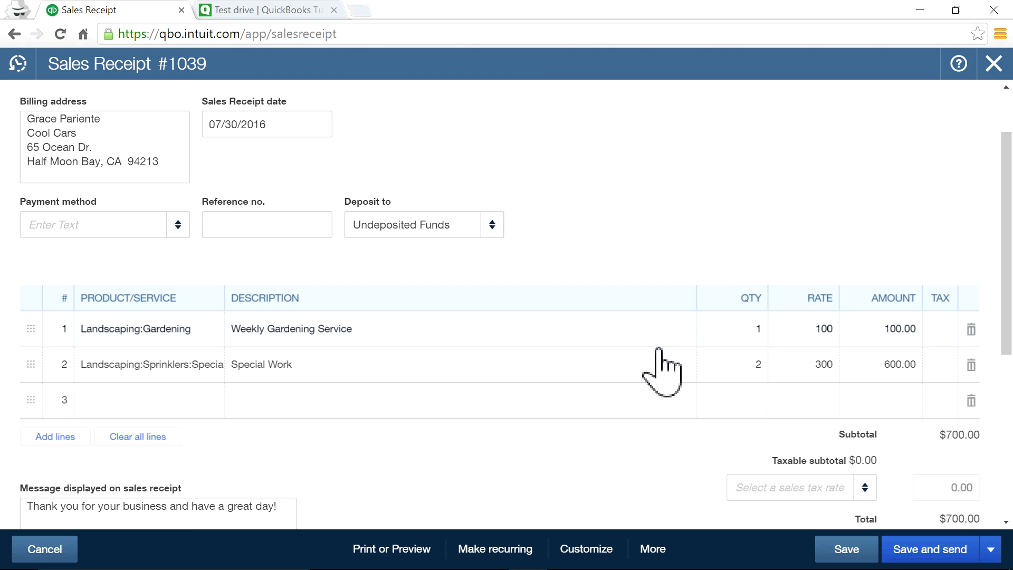
Void Sales Receipt #1039 and reopen it from Recent Transactions, now at $0.00.
left_click(603, 552)
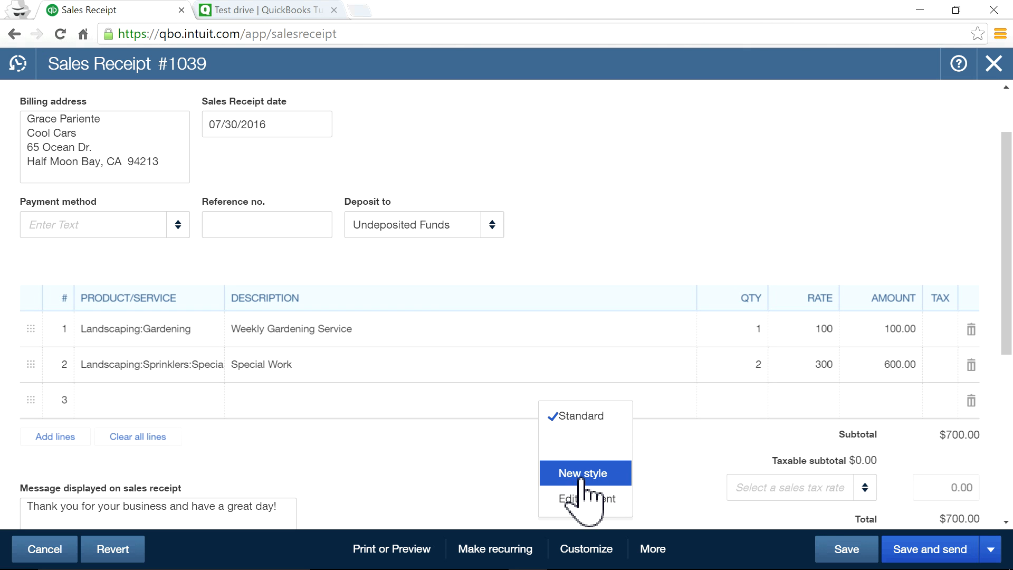
left_click(665, 476)
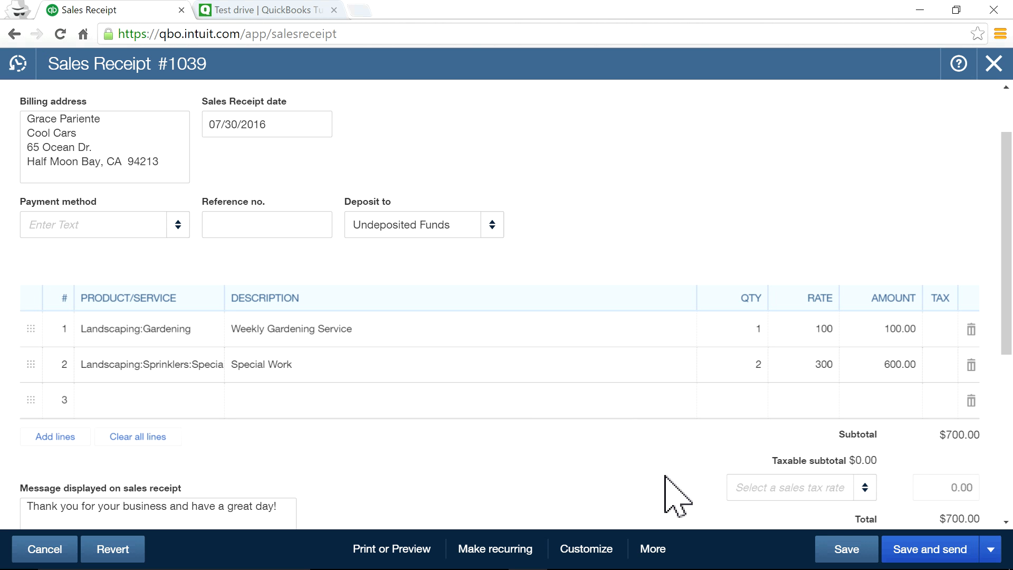
left_click(653, 551)
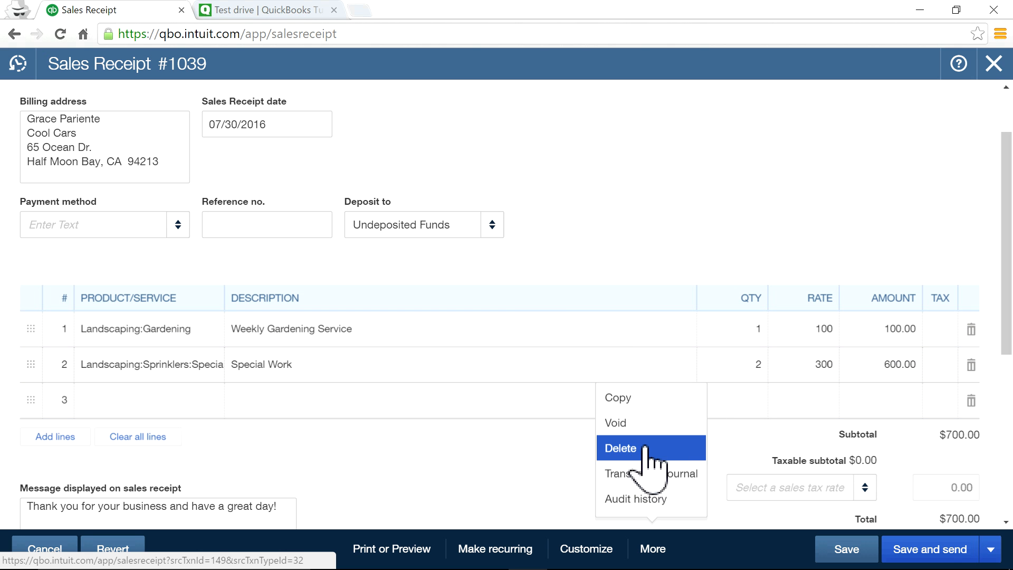
left_click(636, 422)
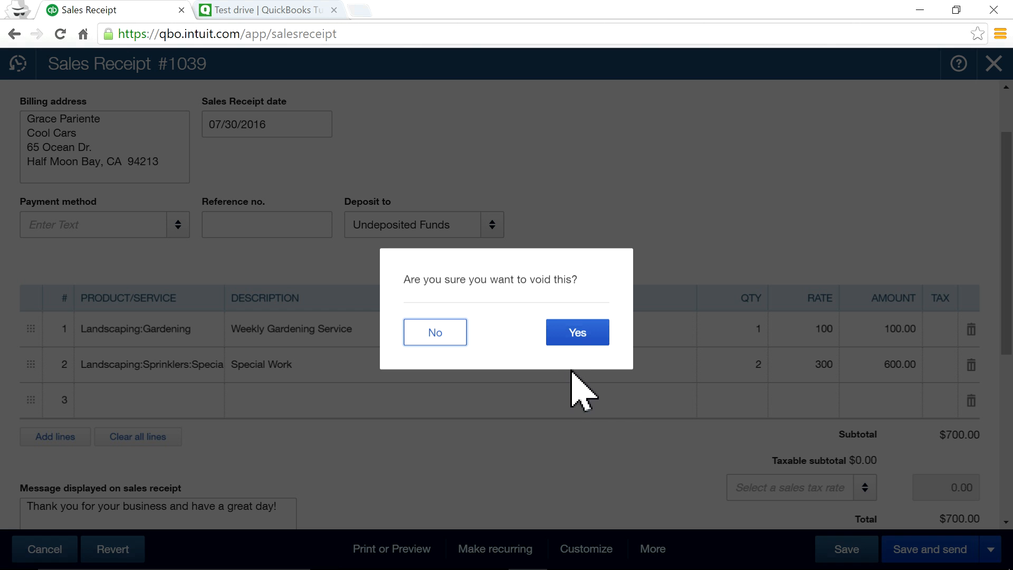
left_click(580, 333)
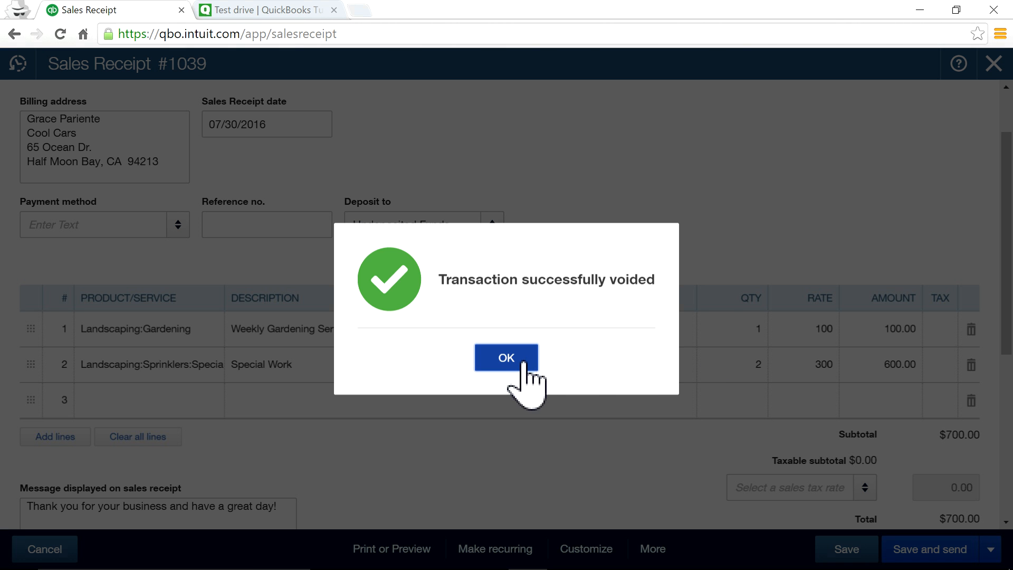
left_click(518, 356)
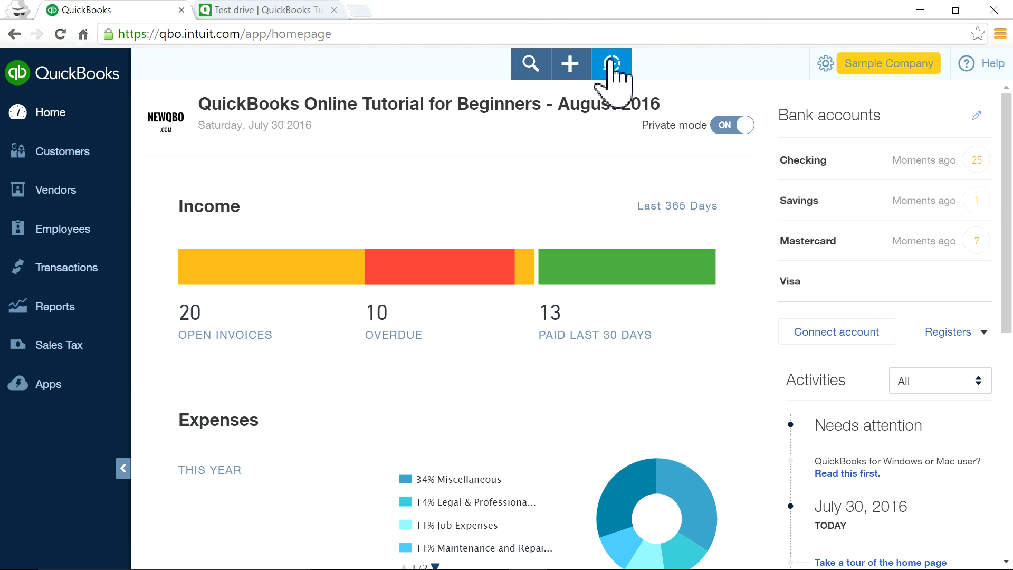
left_click(614, 66)
left_click(578, 170)
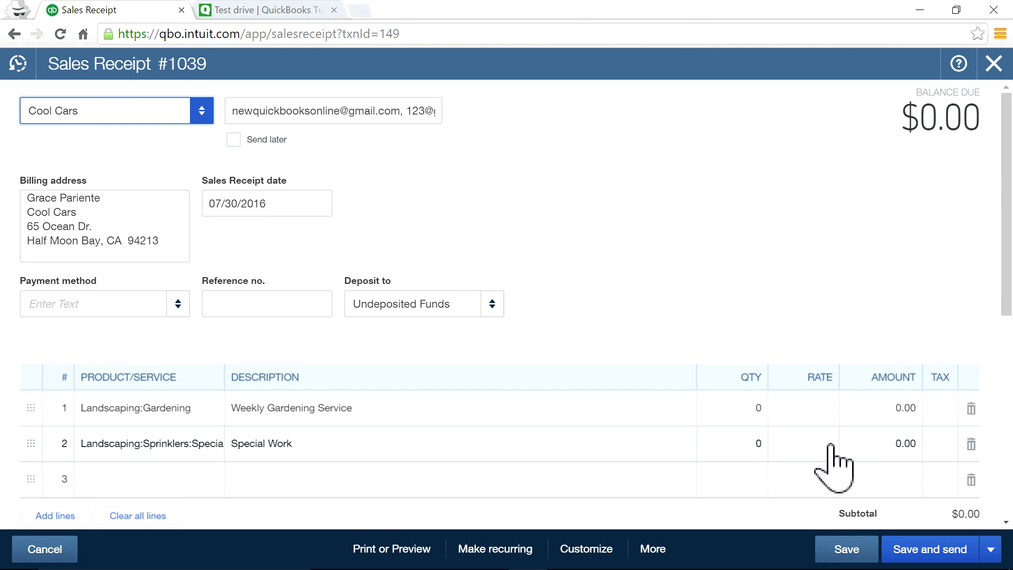
Enter quantities 1 and 2 and rates 100 and 200 on the receipt's two lines.
left_click(793, 407)
left_click(761, 411)
left_click_drag(754, 410, 763, 410)
type("1")
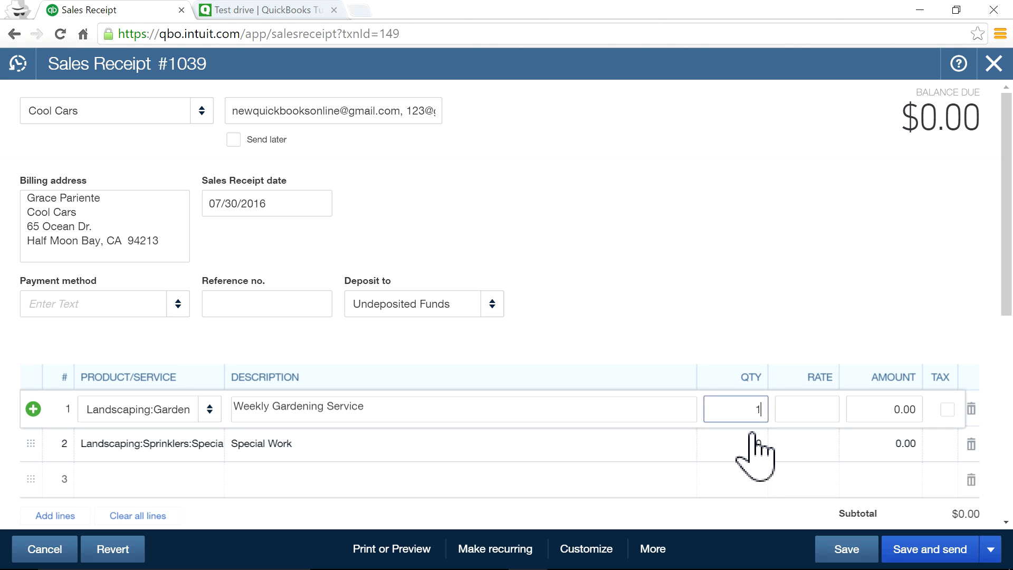
left_click(758, 444)
type("2")
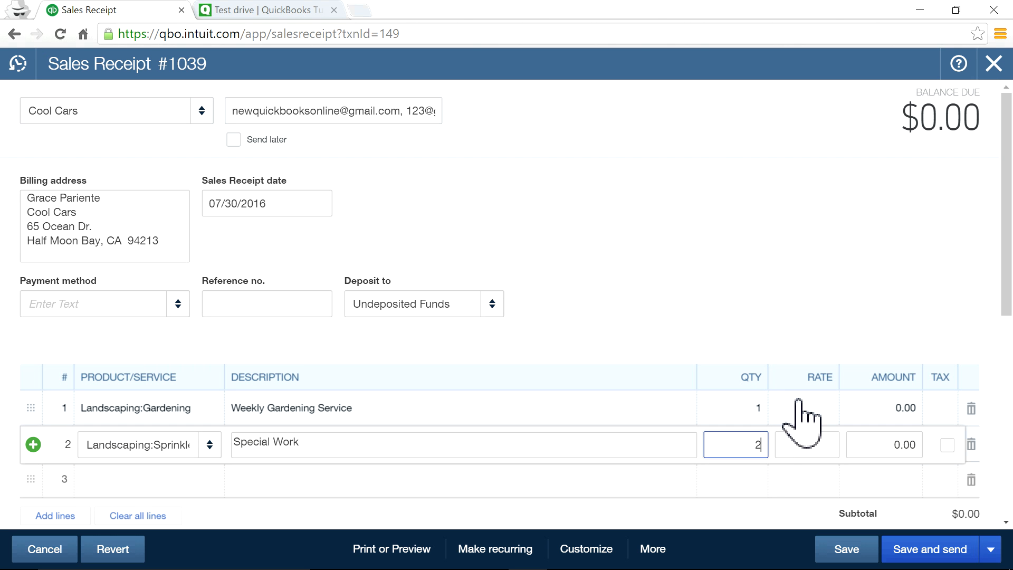
left_click(807, 403)
type("100")
left_click(813, 453)
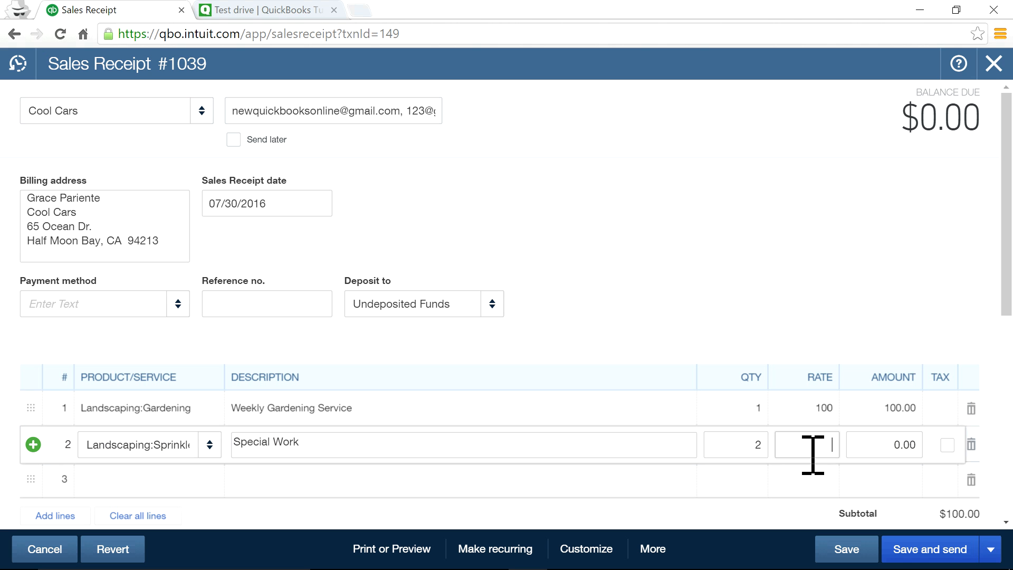
type("200")
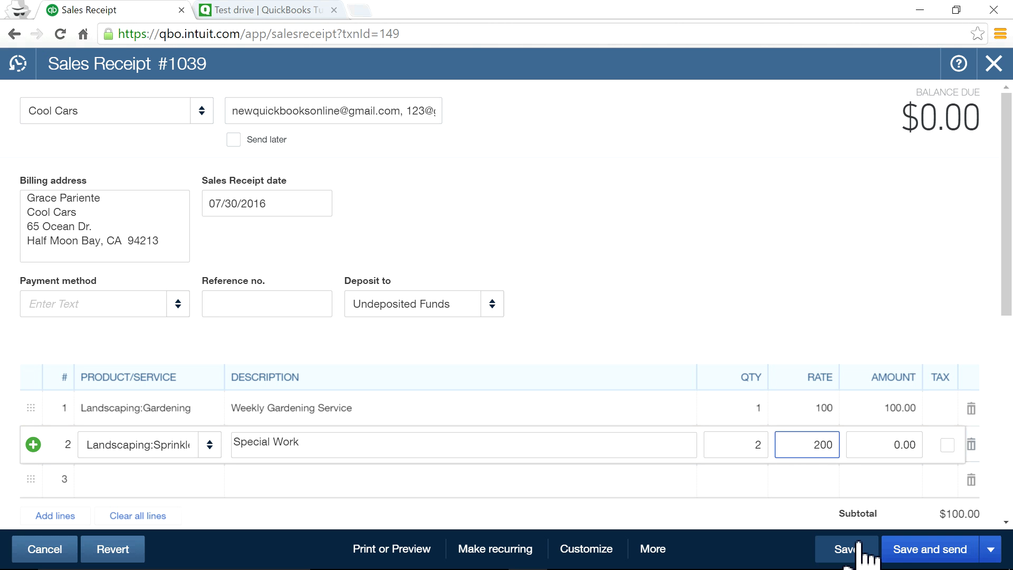
Save the receipt at a $500.00 total and bring up its More actions.
left_click(844, 548)
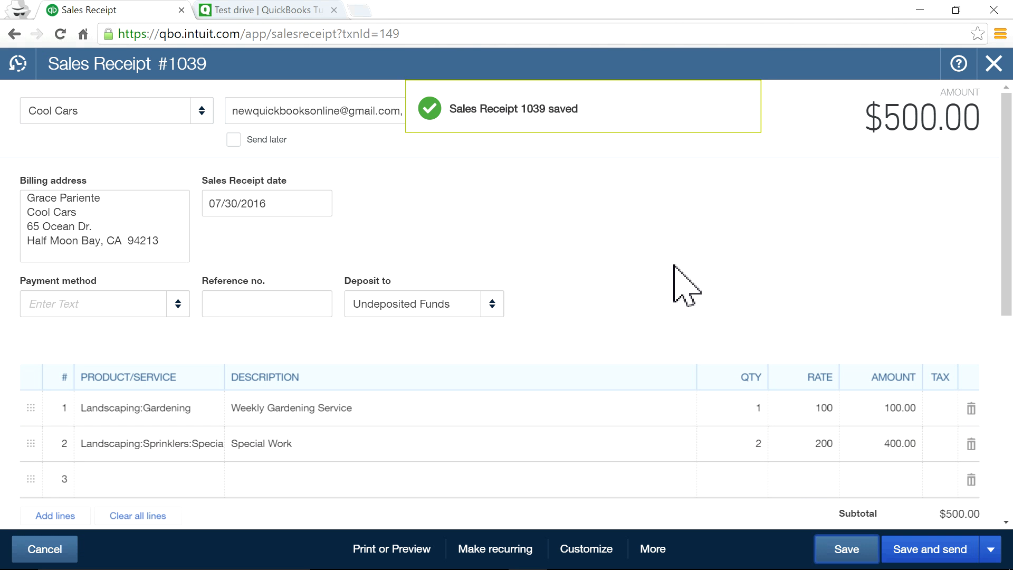
scroll(676, 287, "down", 2)
scroll(676, 288, "down", 2)
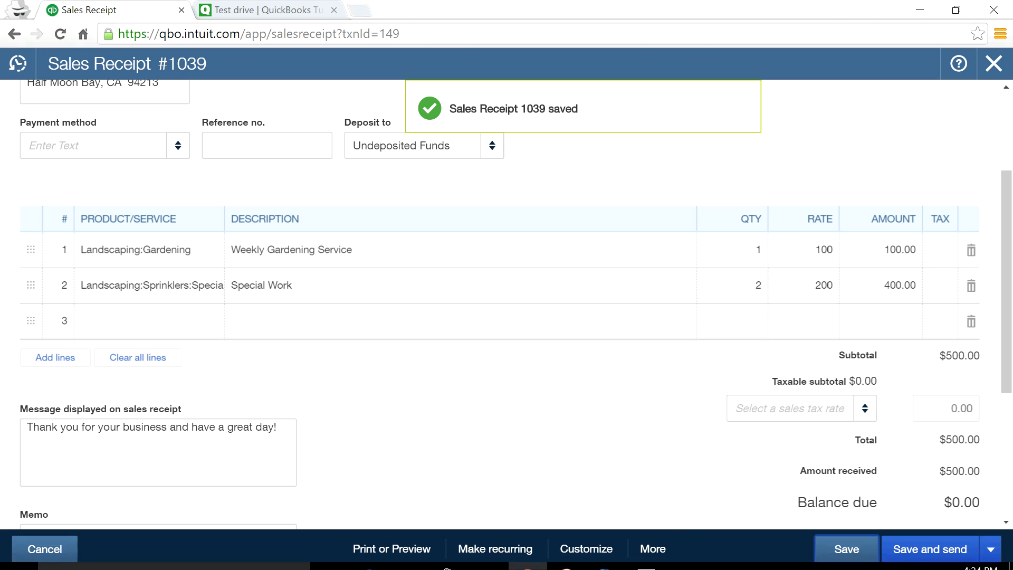
left_click(656, 549)
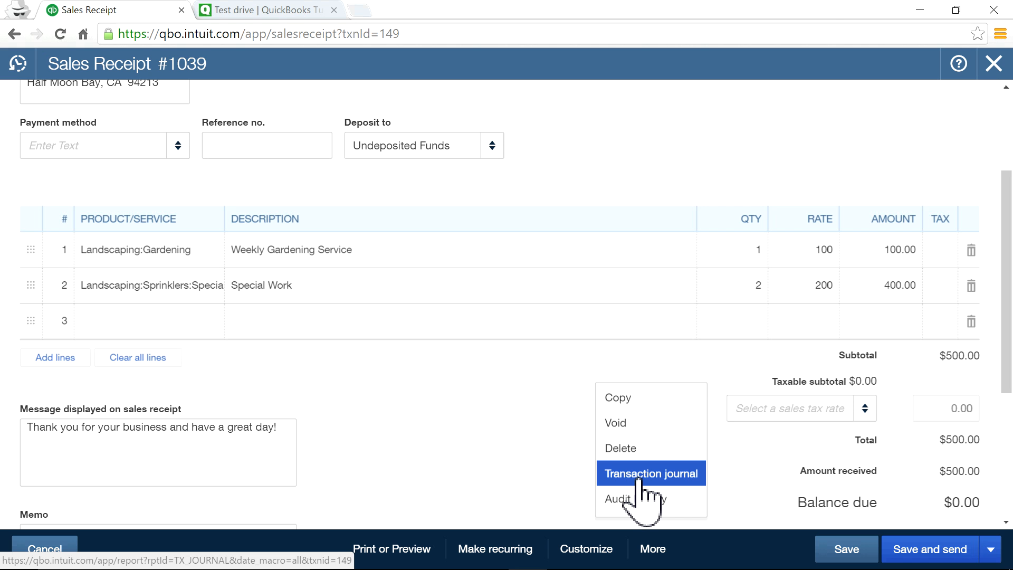
left_click_drag(638, 478, 522, 464)
left_click(523, 419)
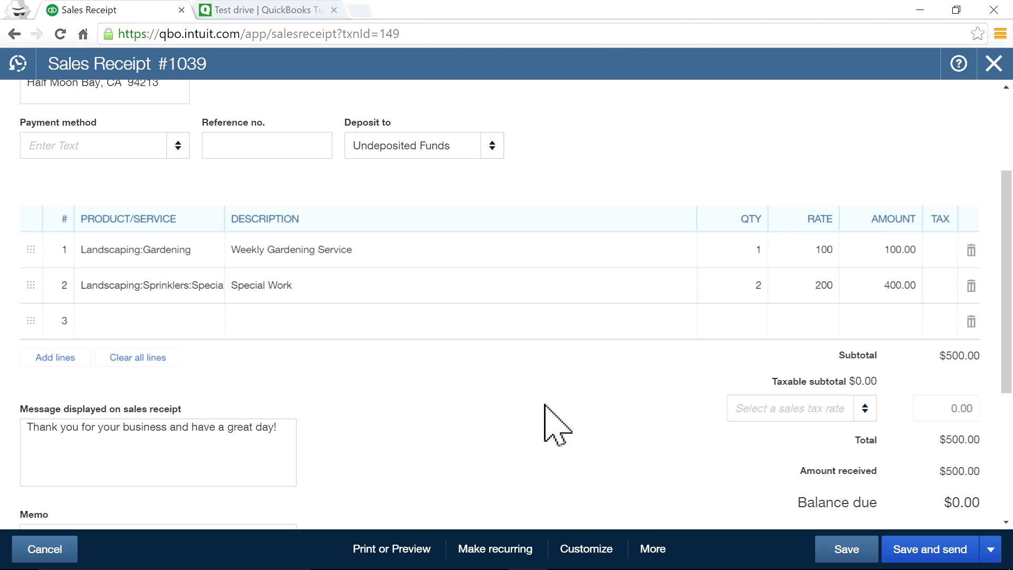
scroll(620, 393, "up", 1)
scroll(620, 393, "up", 3)
scroll(634, 407, "down", 3)
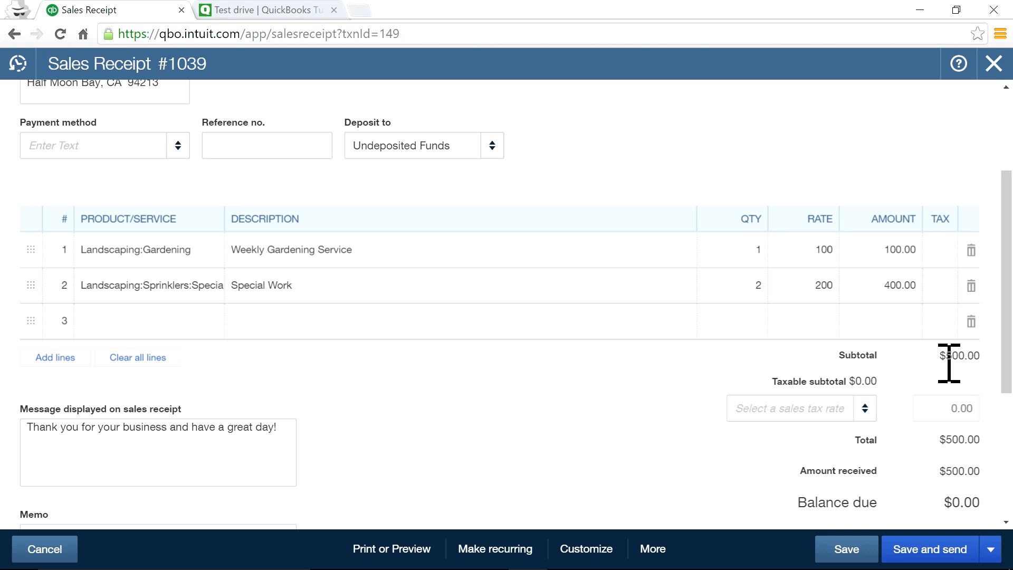
left_click_drag(950, 355, 988, 358)
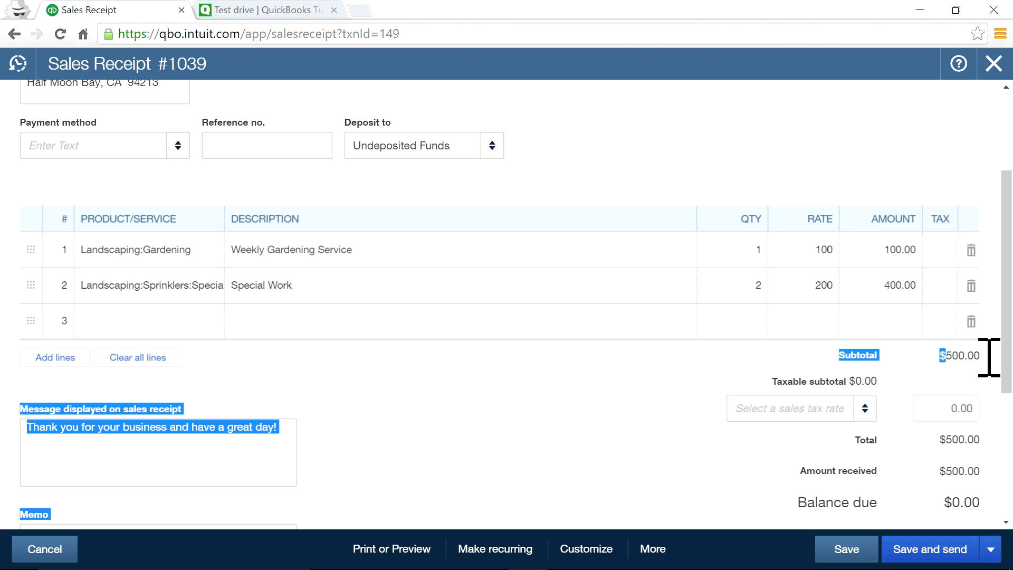
left_click(914, 351)
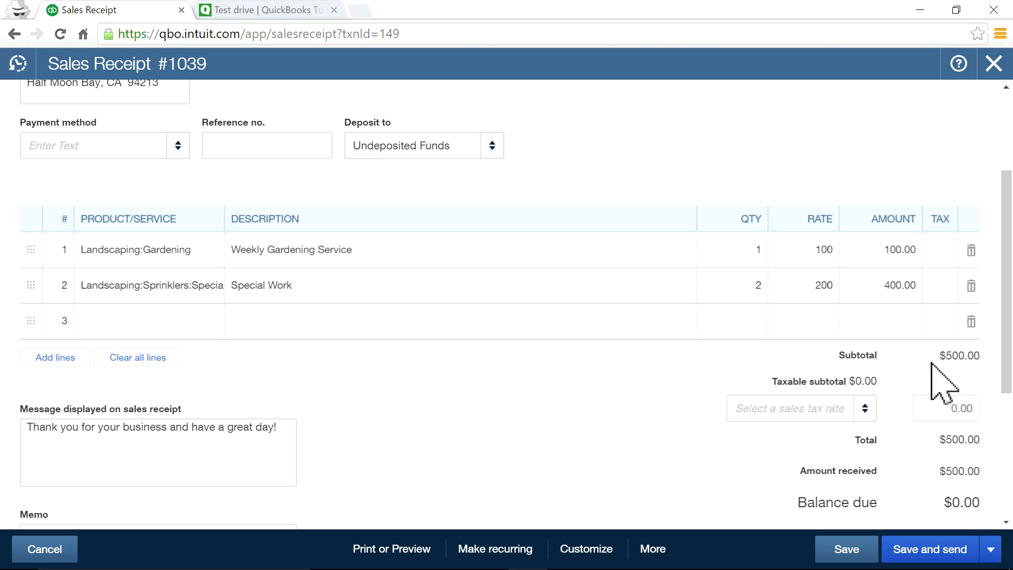
scroll(602, 396, "up", 3)
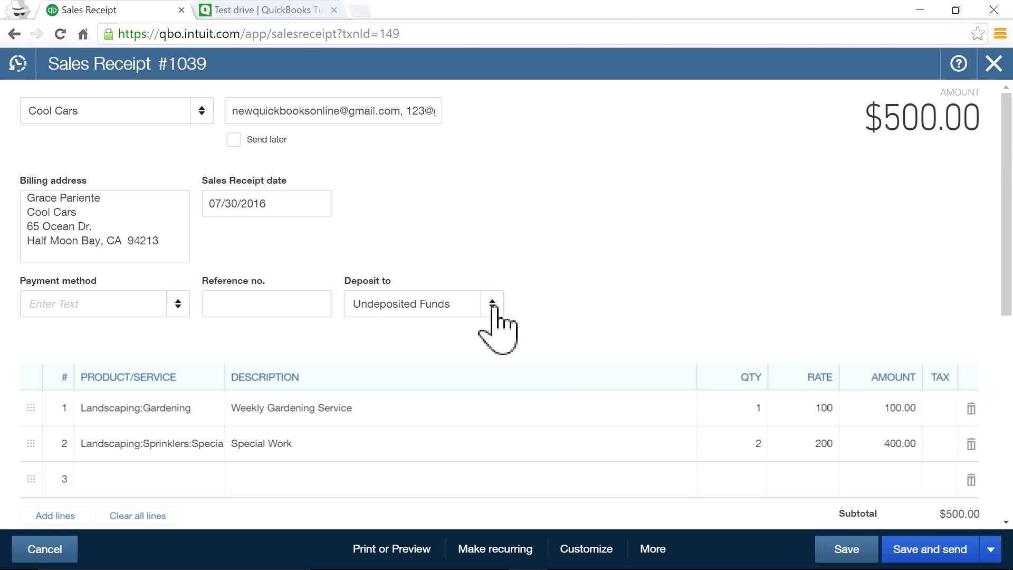
scroll(686, 343, "down", 3)
scroll(684, 338, "down", 2)
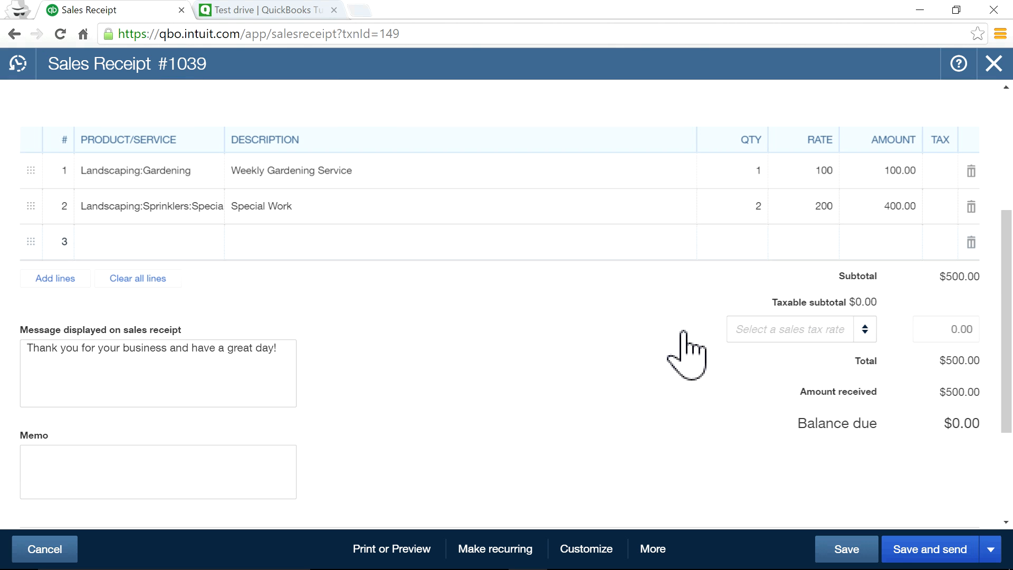
left_click(647, 550)
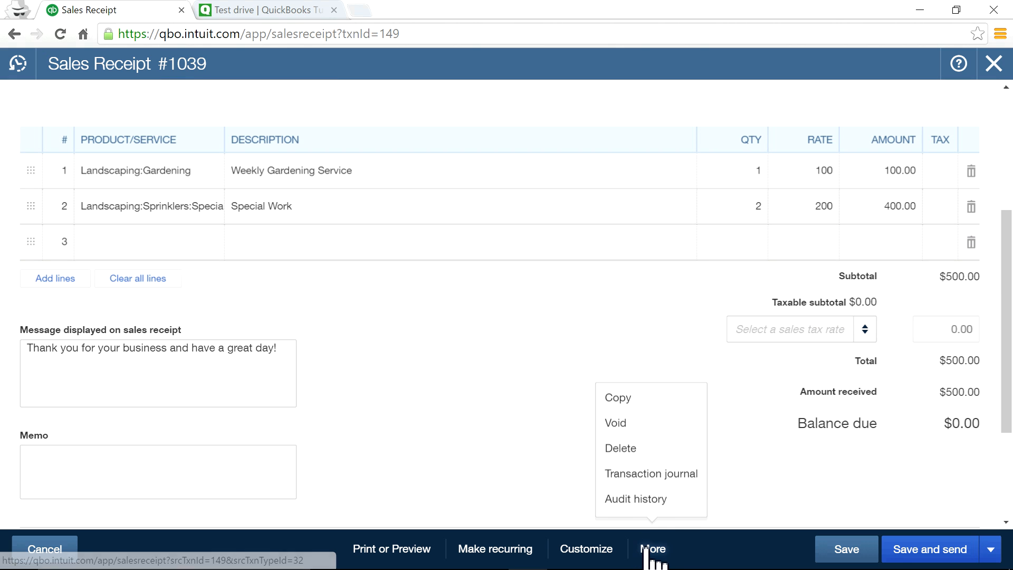
left_click(643, 478)
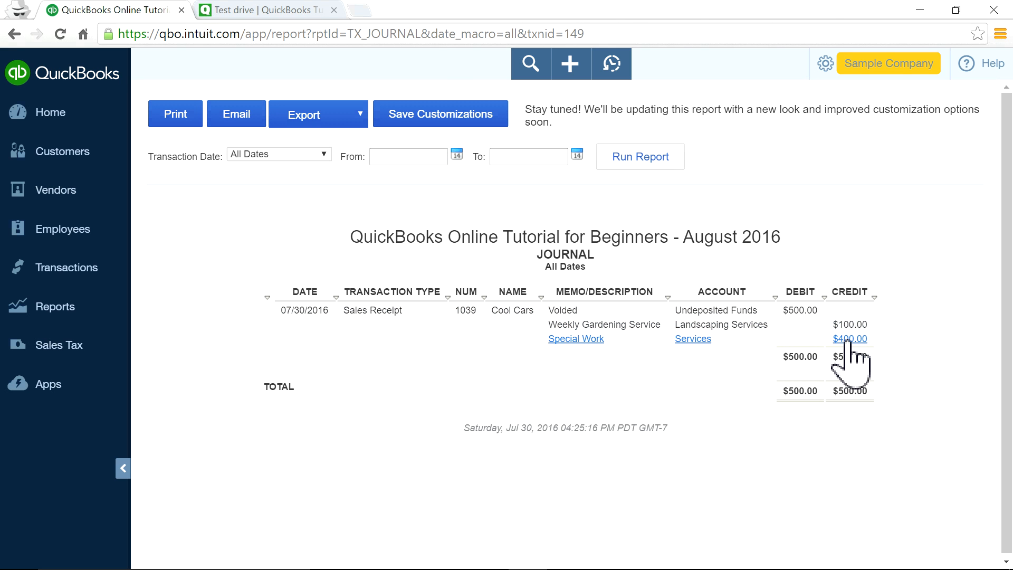
left_click(15, 35)
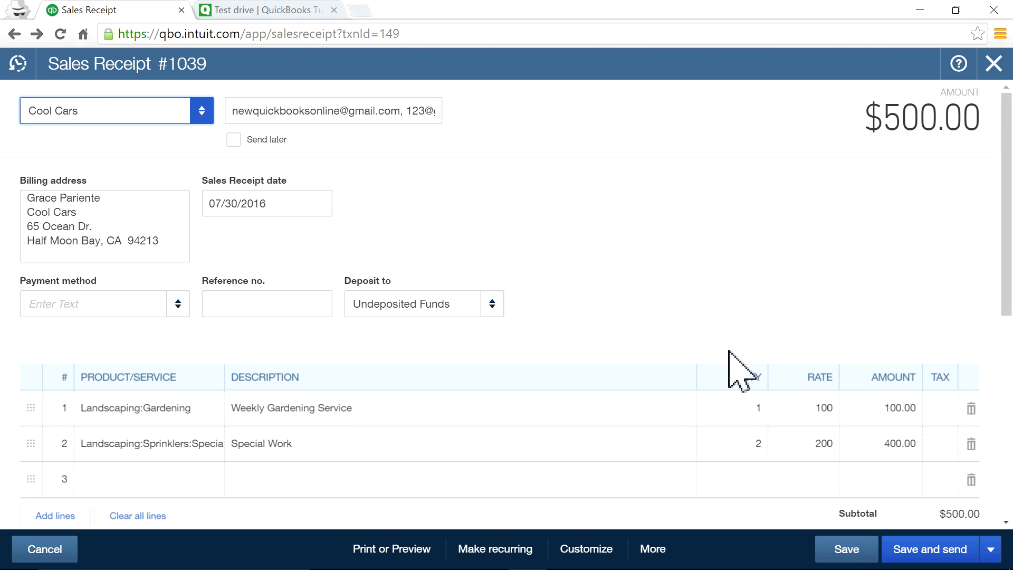
Review the send-email dialog's recipients and body, then close it without sending.
left_click(932, 550)
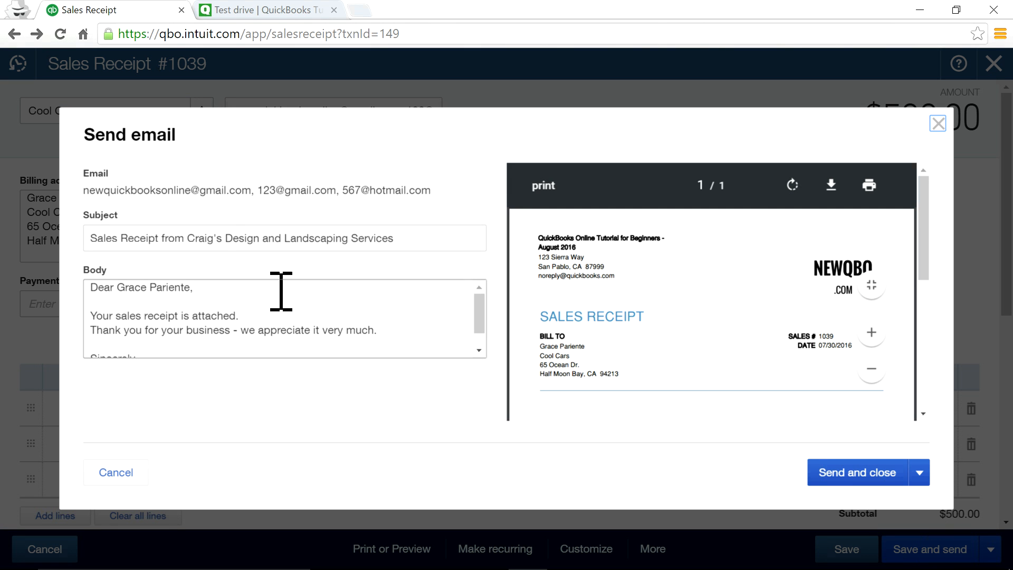
left_click(219, 239)
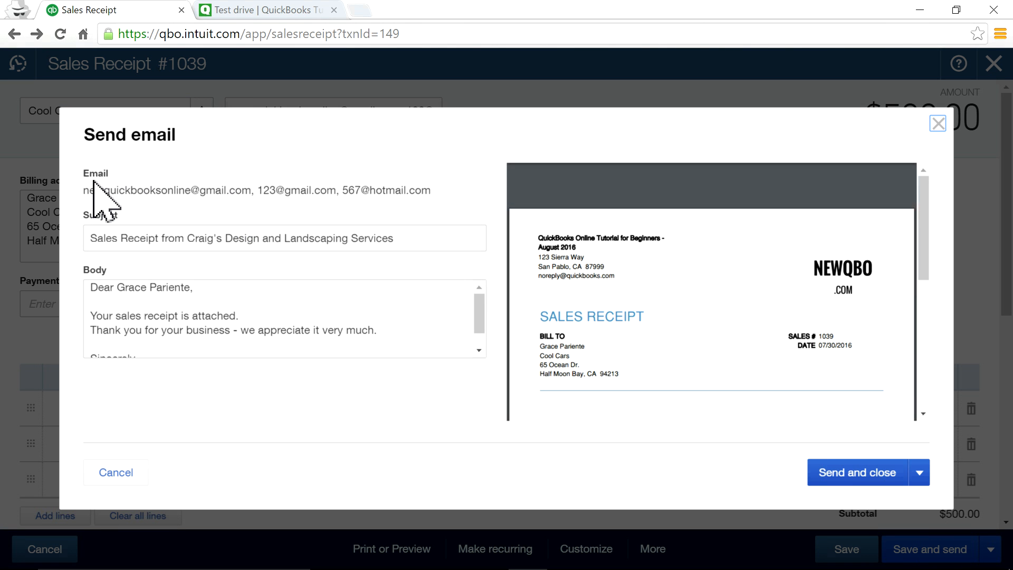
left_click_drag(91, 191, 484, 193)
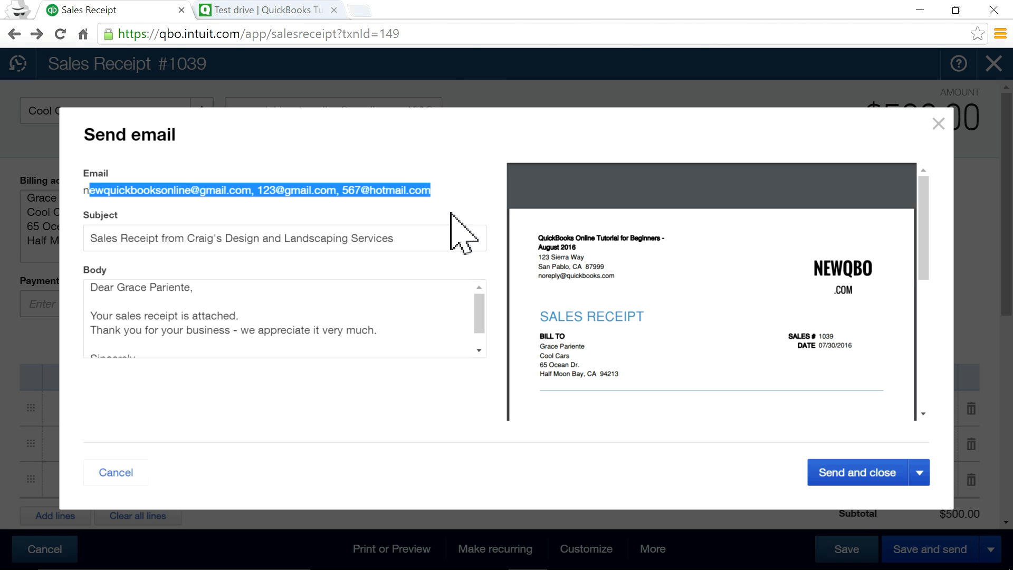
scroll(366, 341, "down", 1)
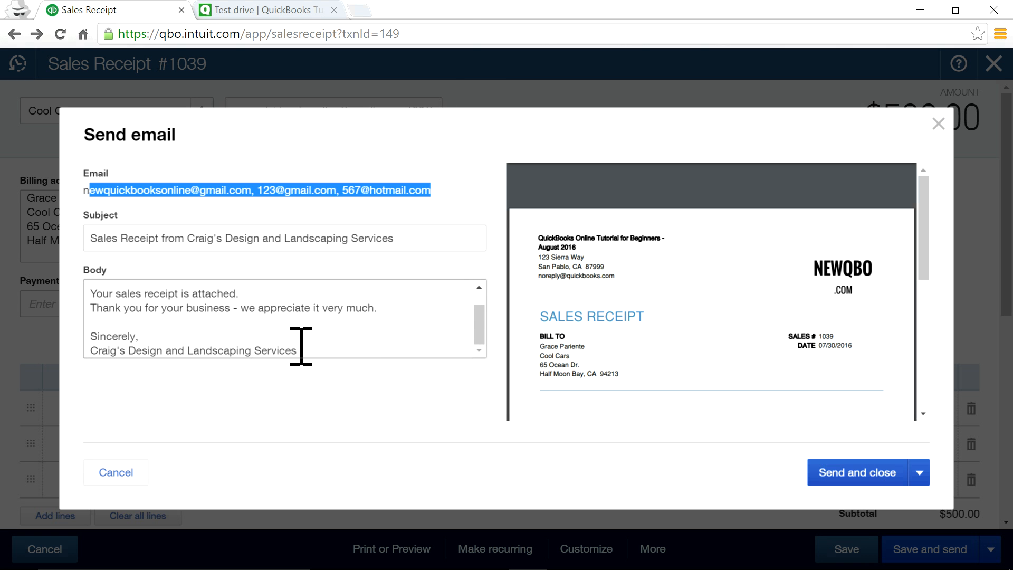
scroll(306, 336, "up", 2)
scroll(294, 324, "down", 2)
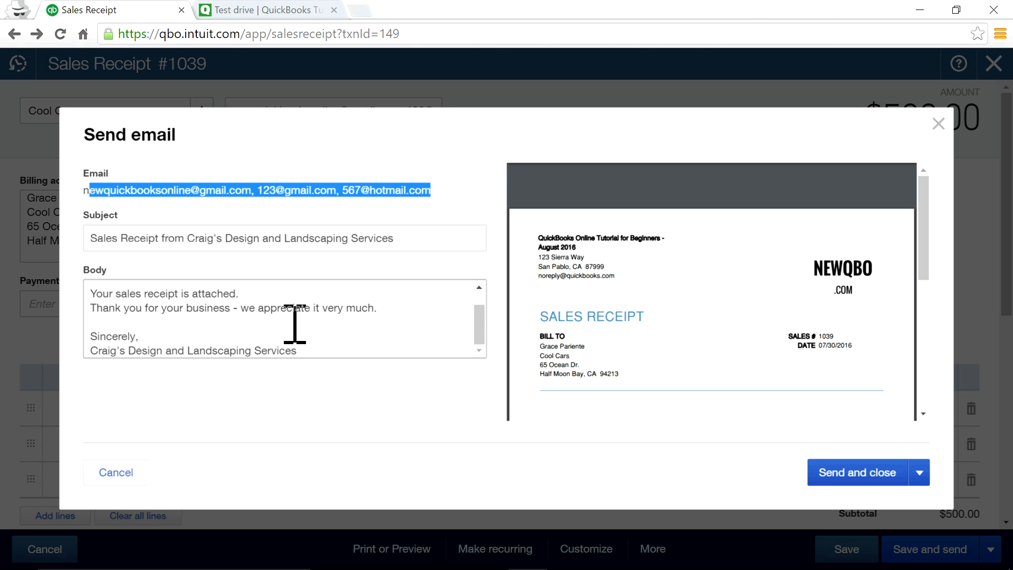
scroll(294, 324, "up", 2)
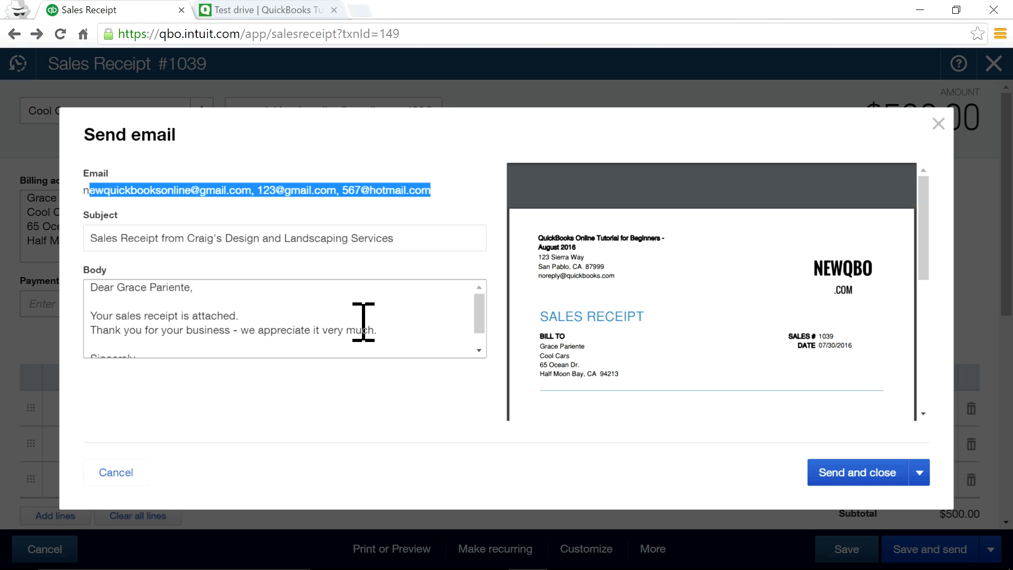
scroll(362, 323, "down", 2)
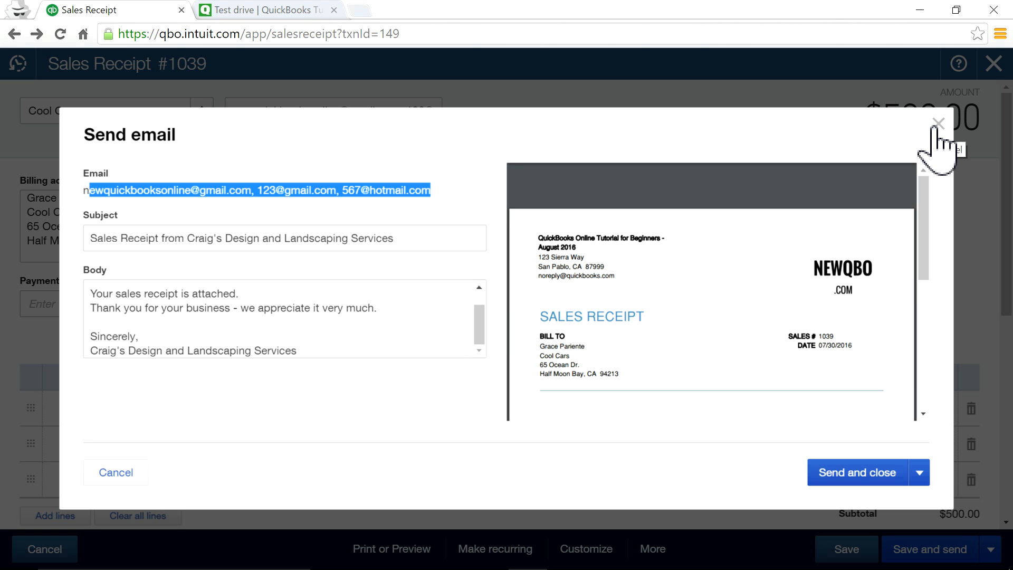
left_click_drag(91, 293, 249, 308)
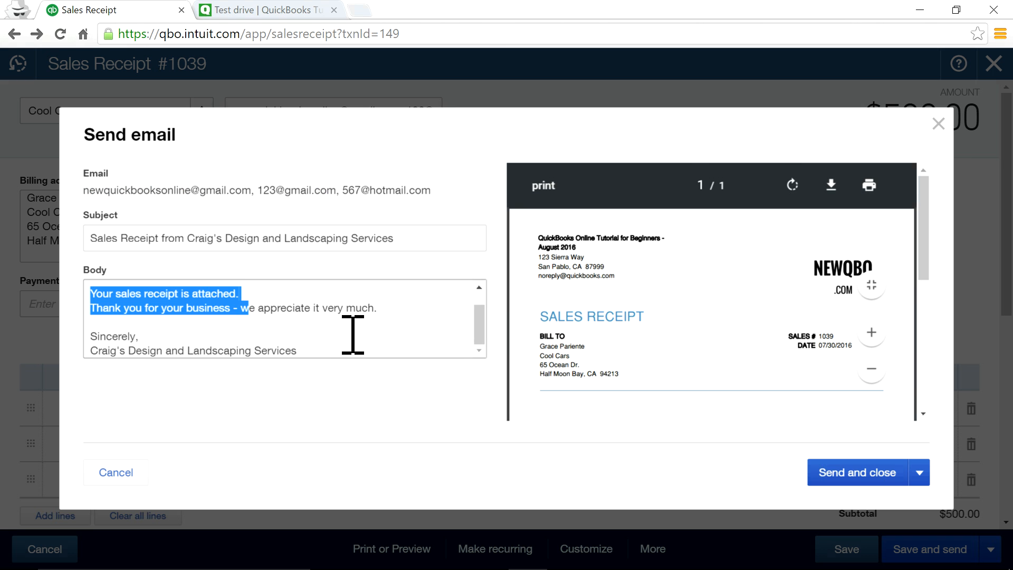
left_click(343, 321)
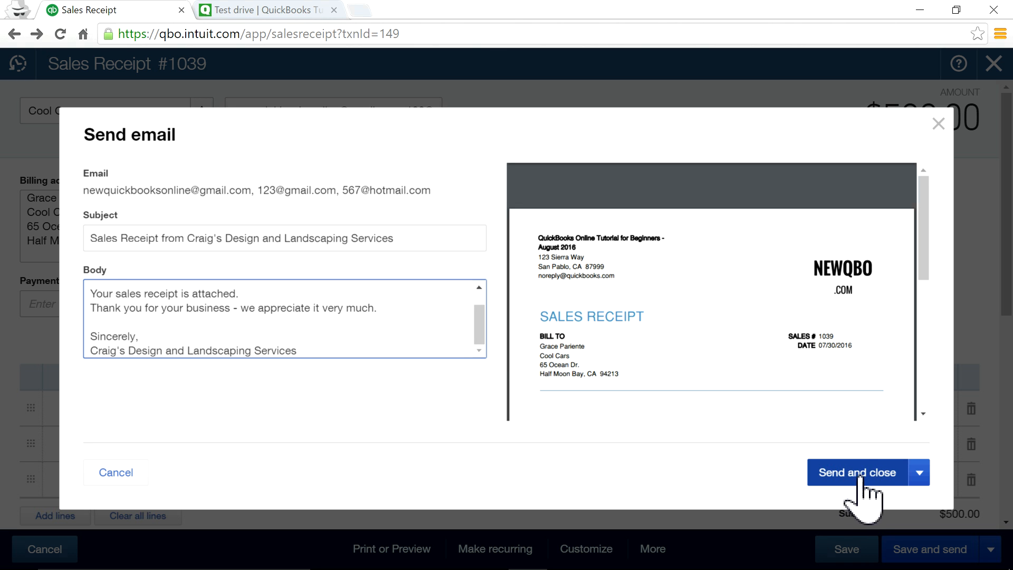
left_click(938, 124)
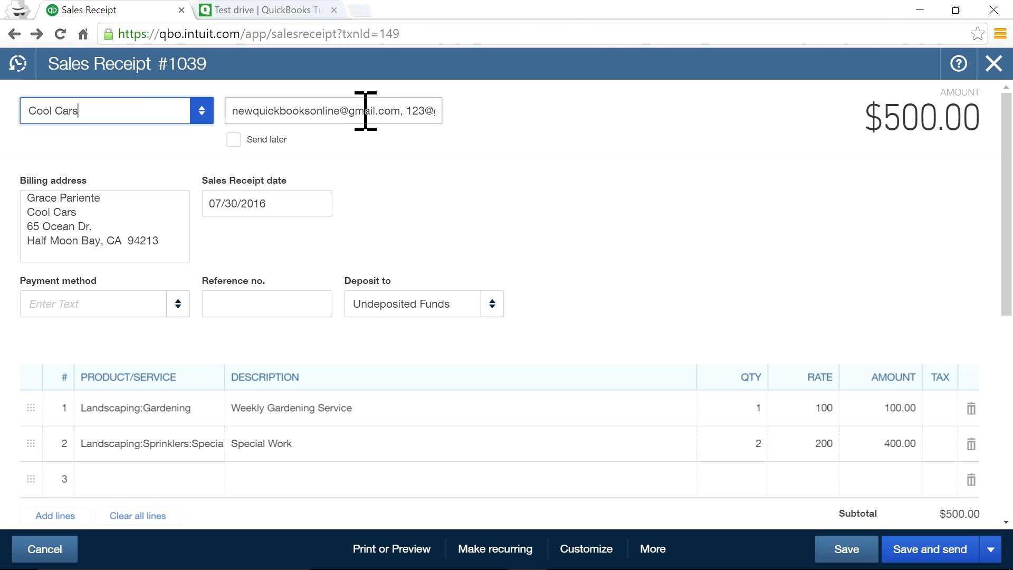
Delete the two extra recipient addresses, leaving one, and save the receipt.
left_click_drag(409, 111, 765, 147)
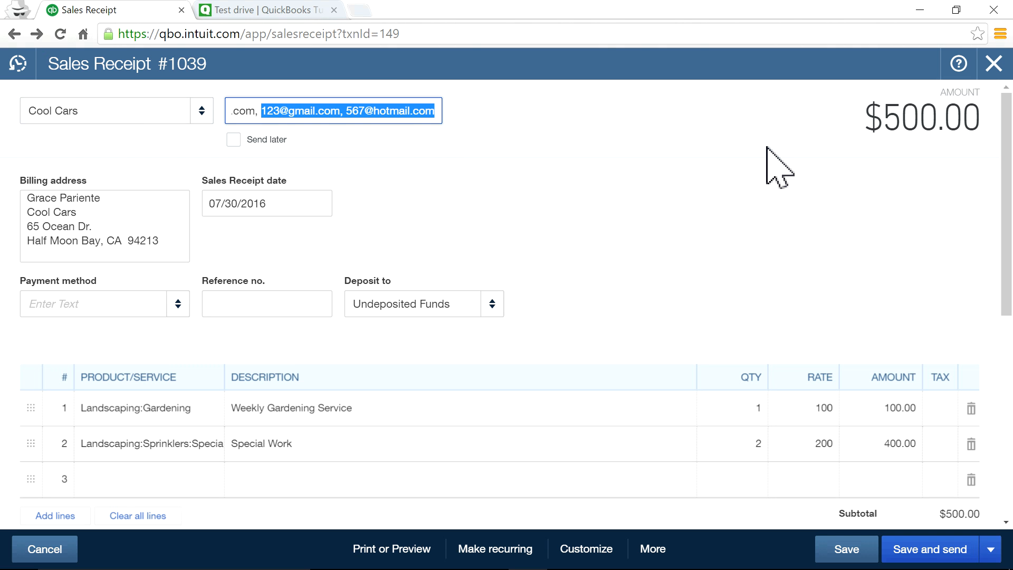
key("BackSpace")
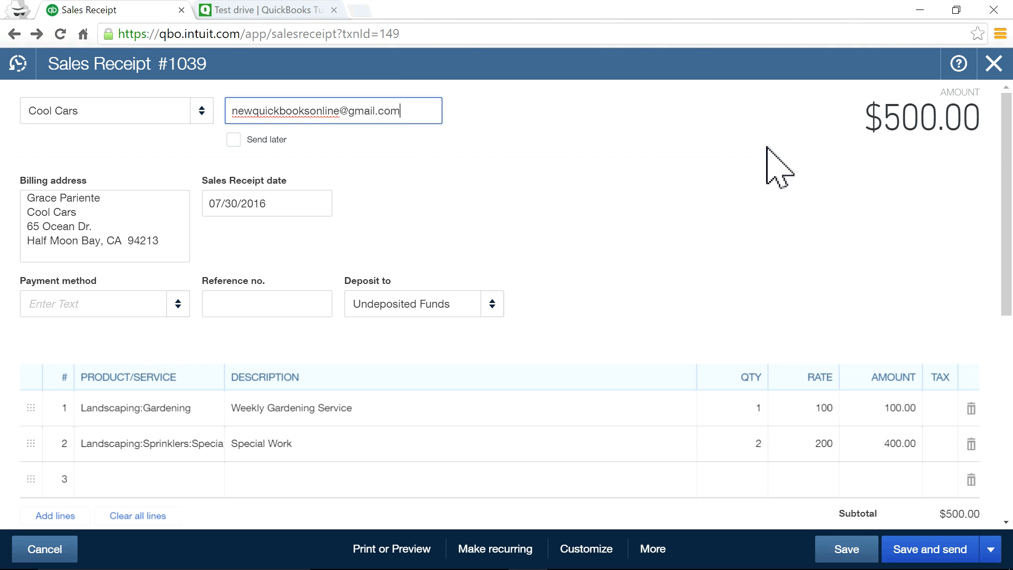
left_click(937, 551)
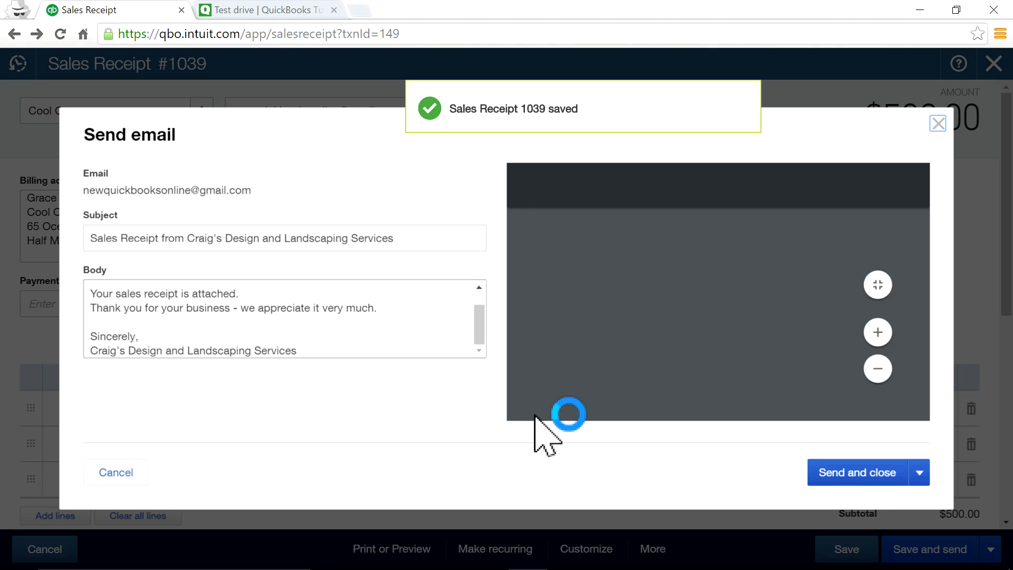
Dismiss the unsent email and bring up the Create menu from the dashboard.
left_click(857, 473)
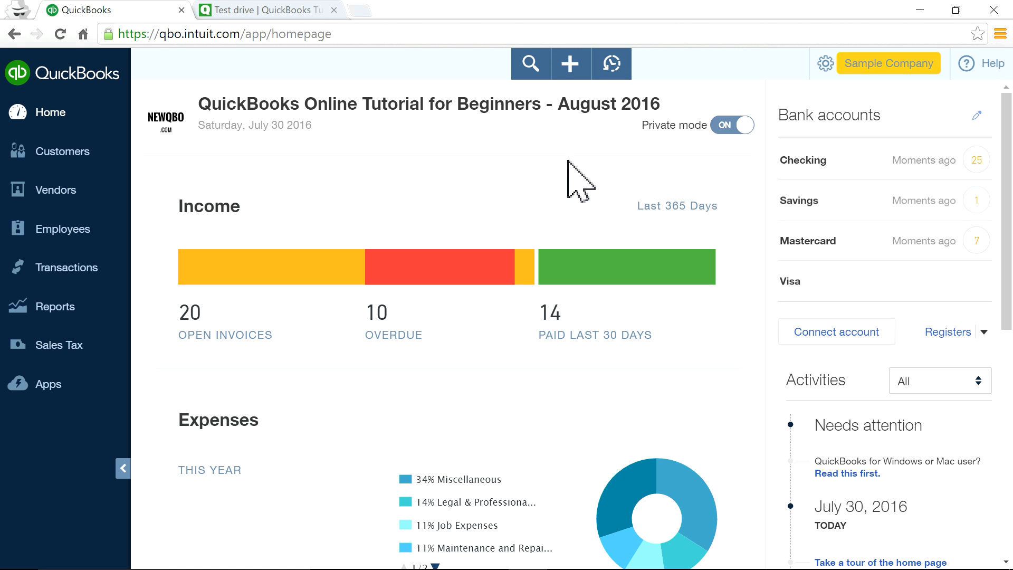
left_click(571, 75)
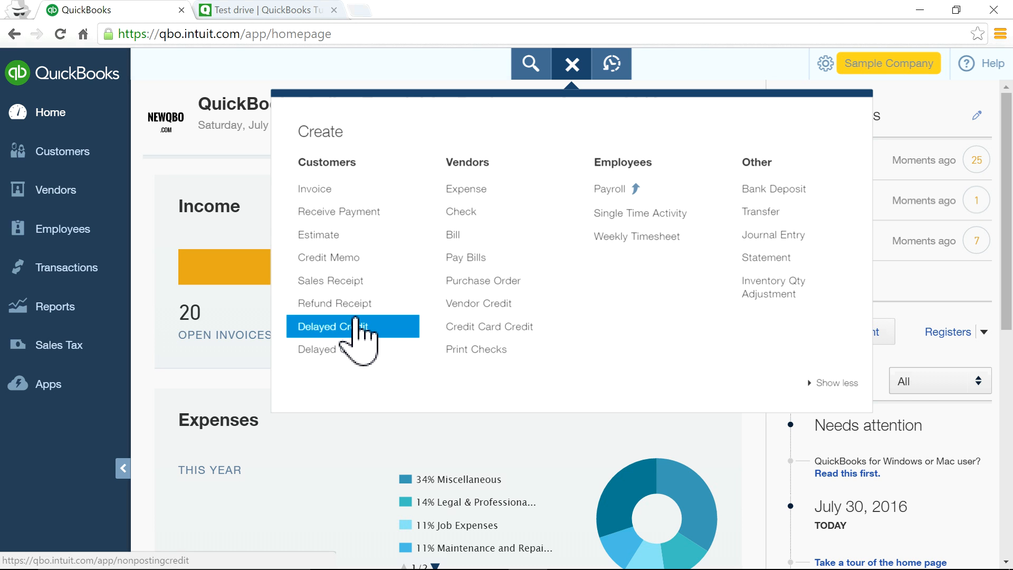
Start a new delayed credit and choose Cool Cars as the customer, after viewing recent delayed credits.
left_click(352, 327)
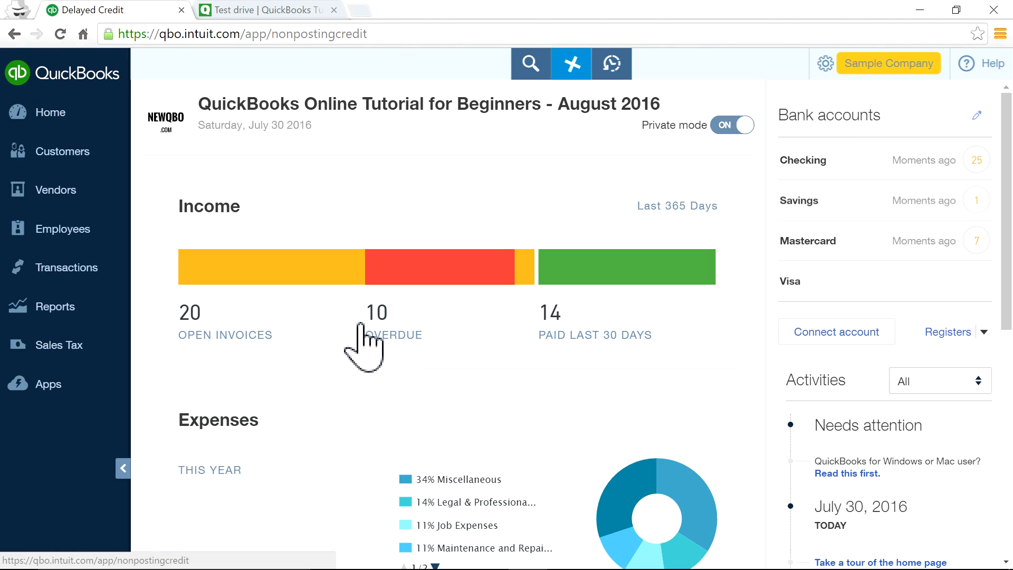
left_click(15, 67)
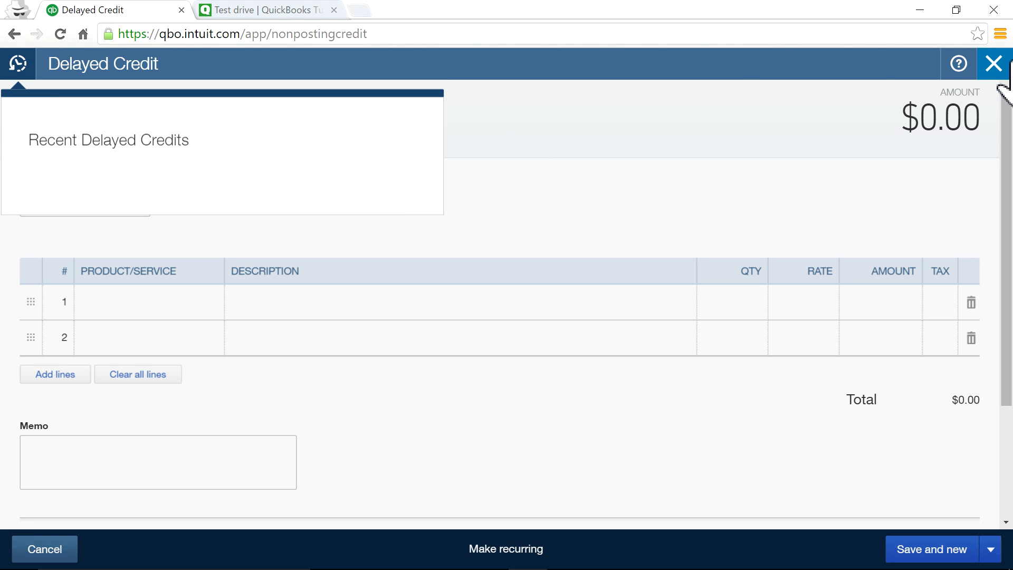
left_click(600, 174)
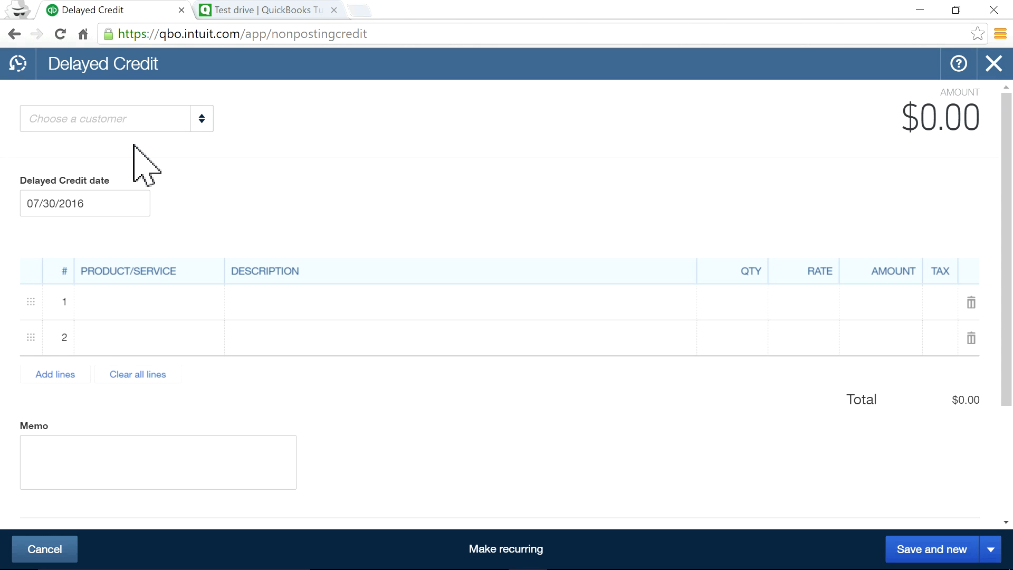
left_click(192, 122)
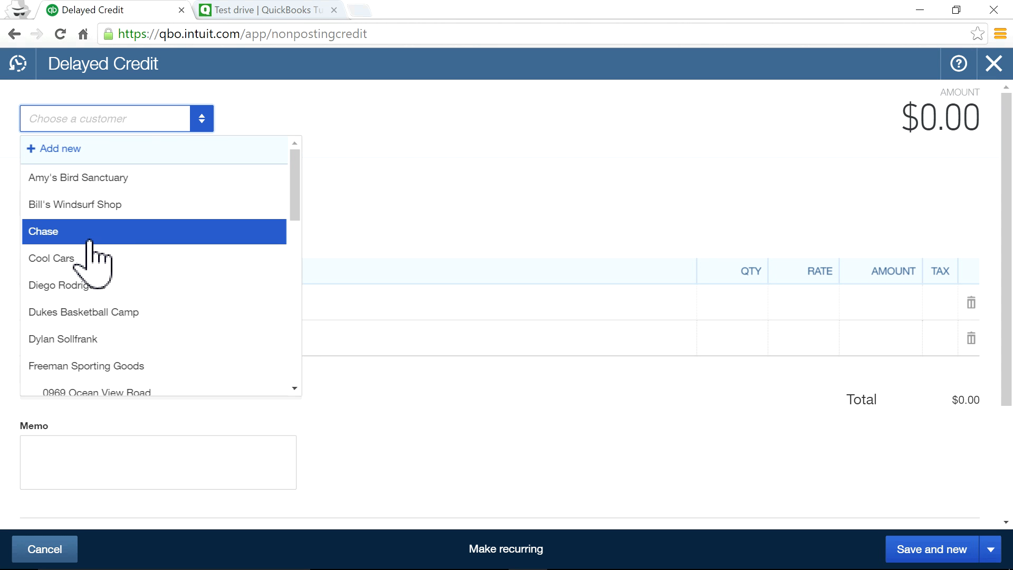
left_click(84, 259)
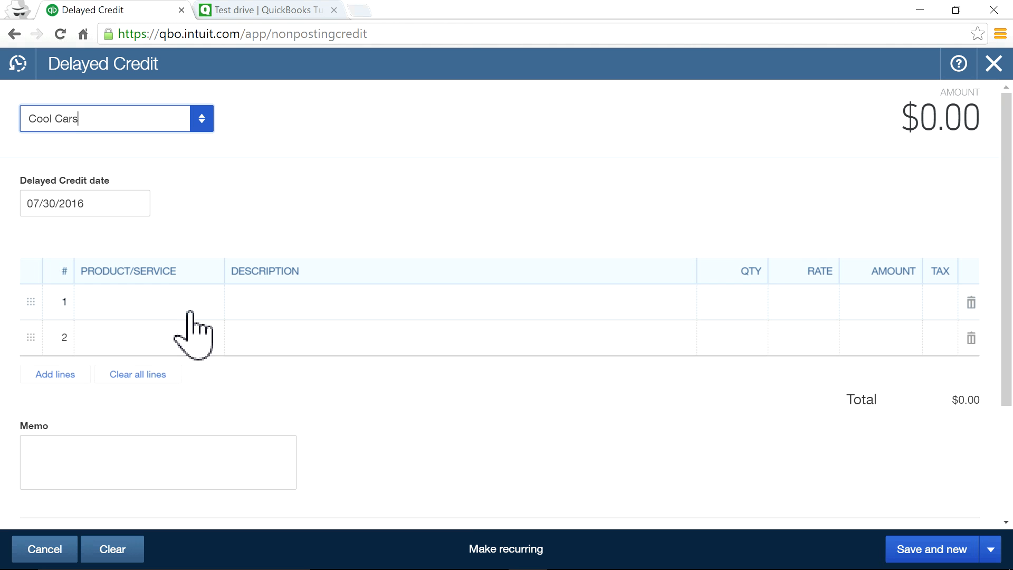
Put the Design product on line 1 at $75.00, then Save and close.
left_click(173, 309)
left_click(208, 304)
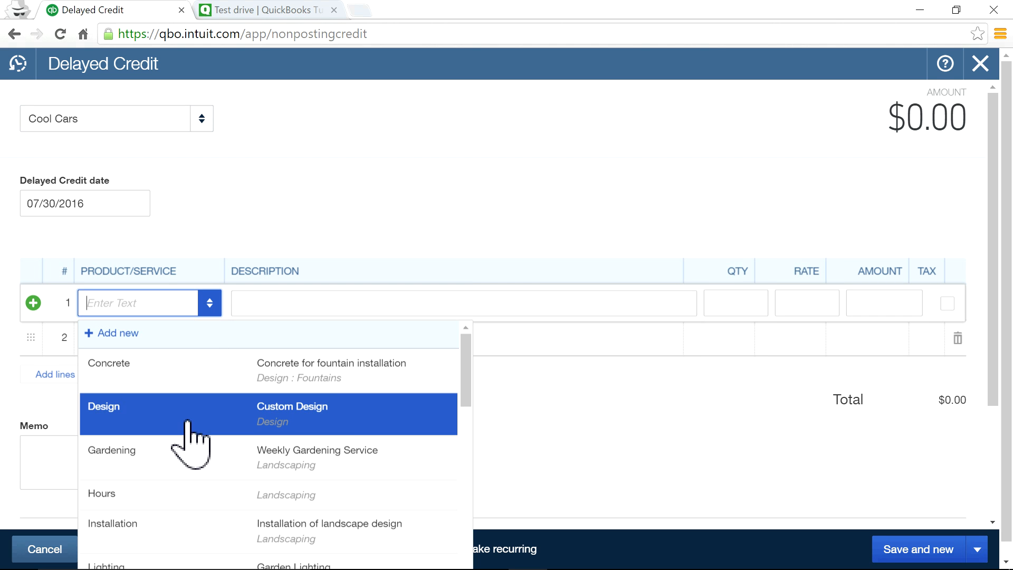
left_click(184, 417)
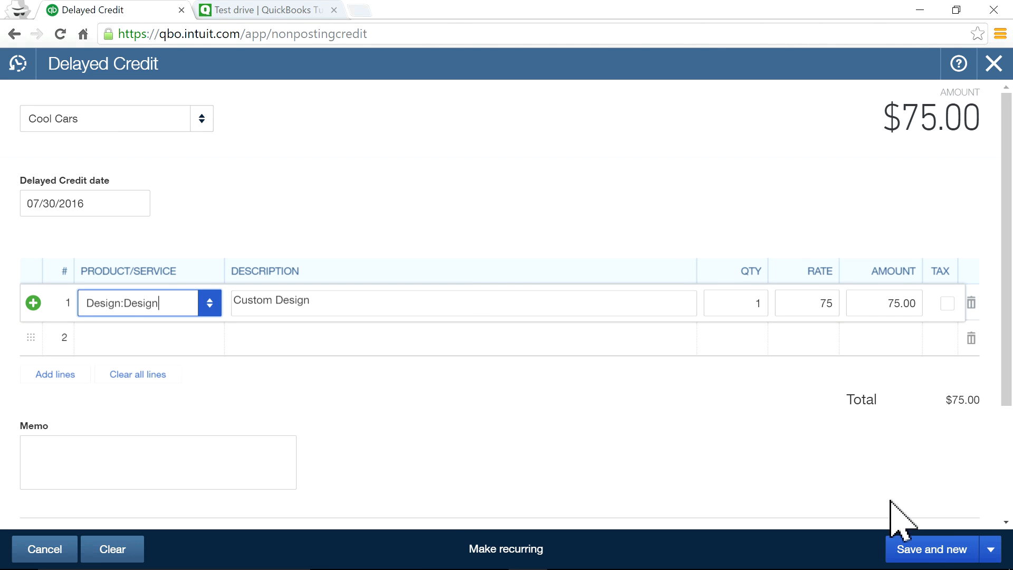
left_click(992, 549)
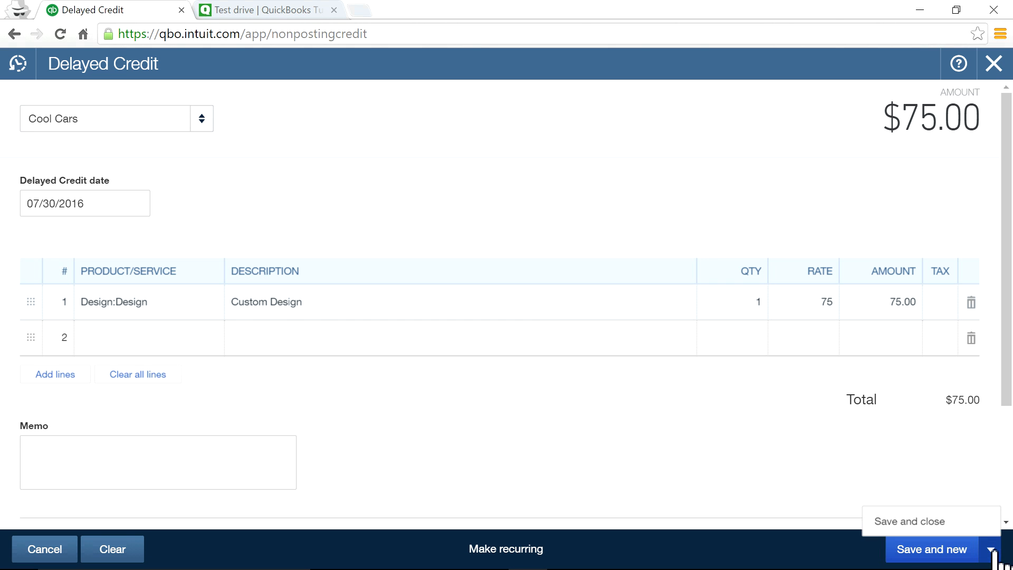
left_click(919, 520)
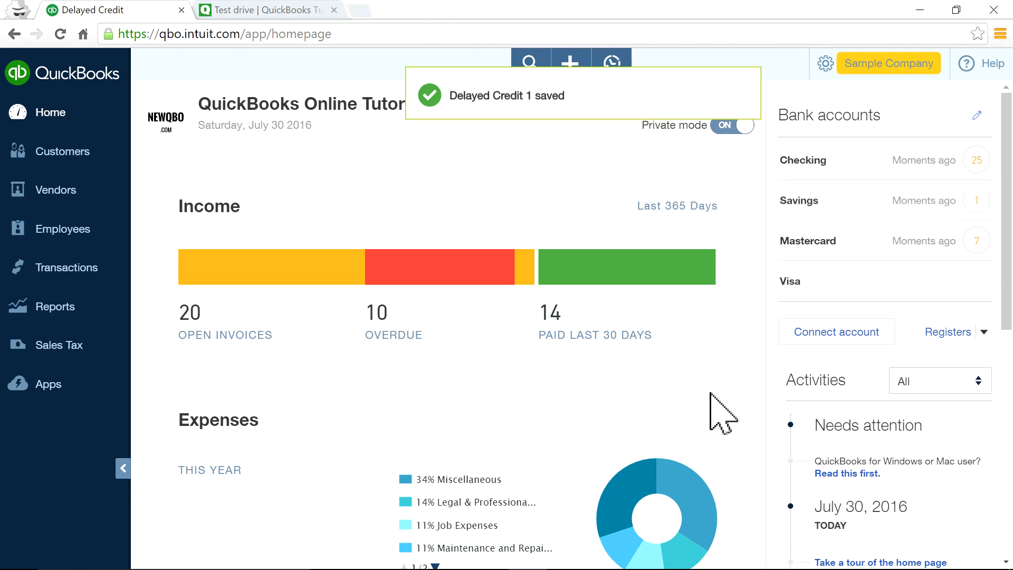
left_click(570, 66)
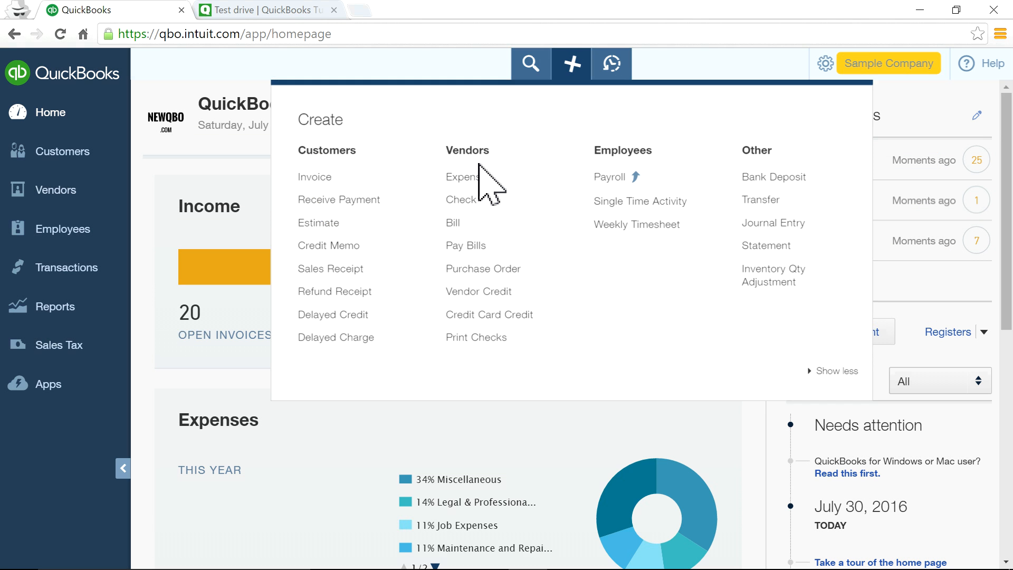
left_click(349, 327)
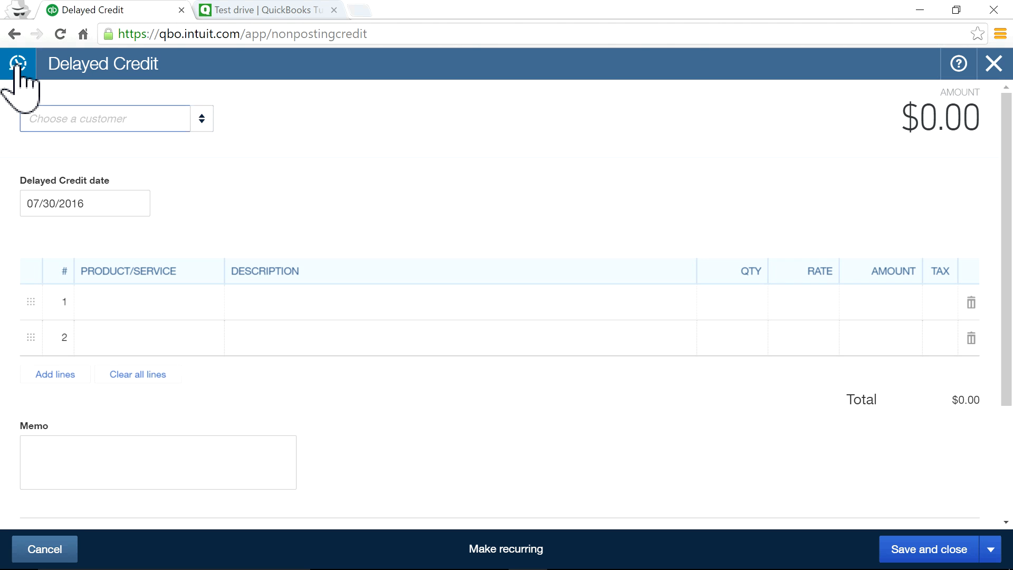
left_click(18, 65)
left_click(80, 173)
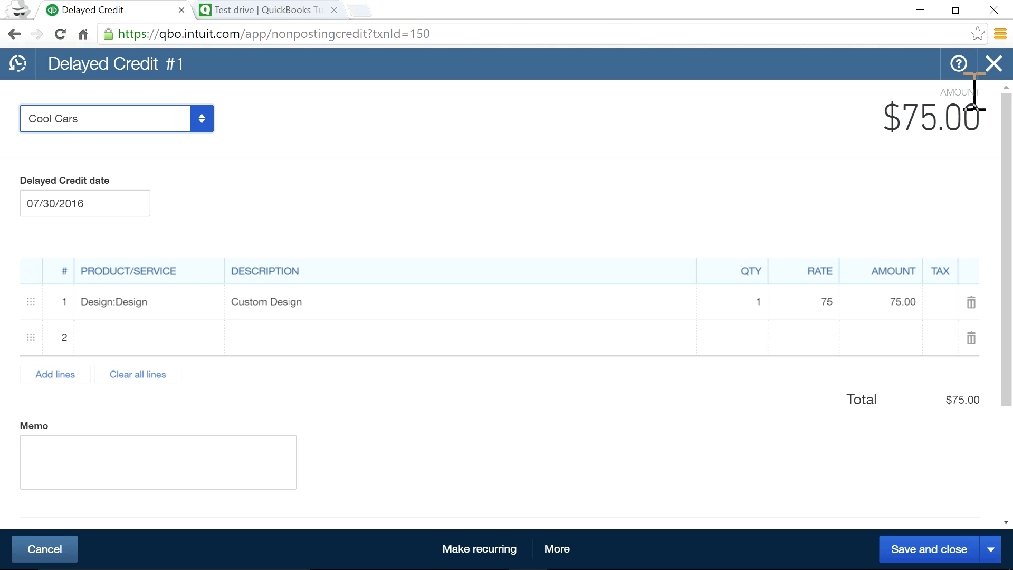
left_click(994, 64)
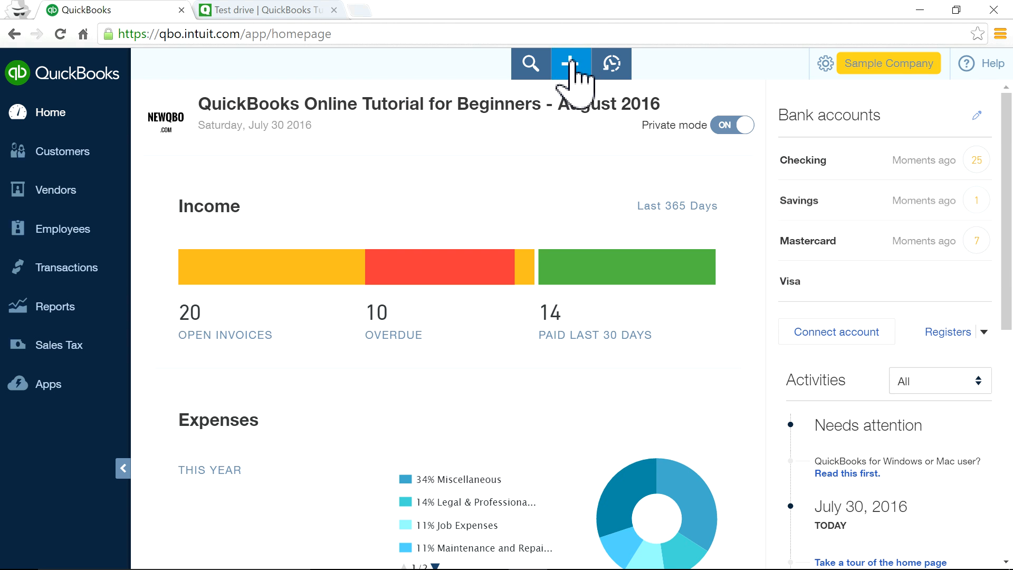
left_click(570, 64)
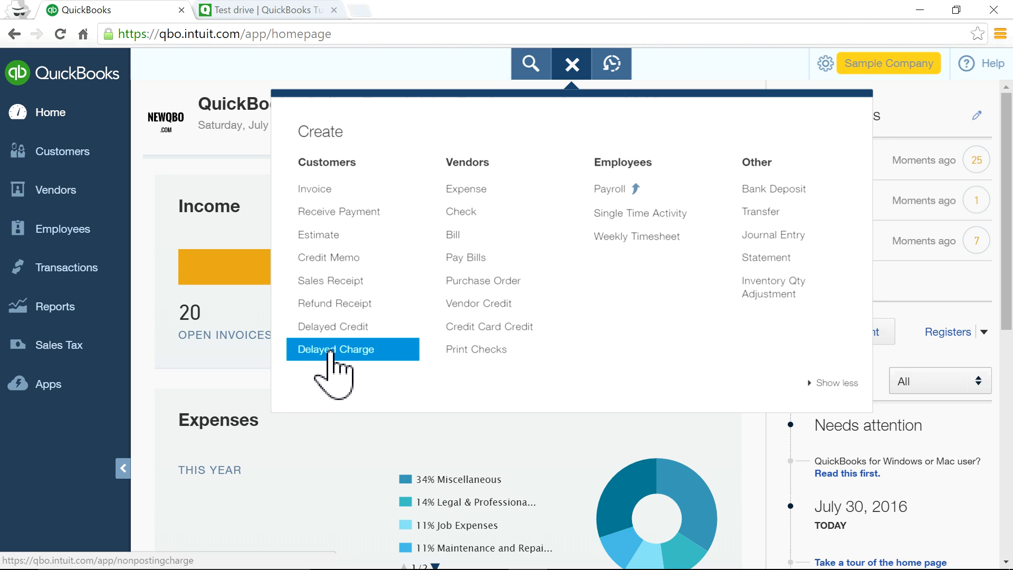
left_click(331, 351)
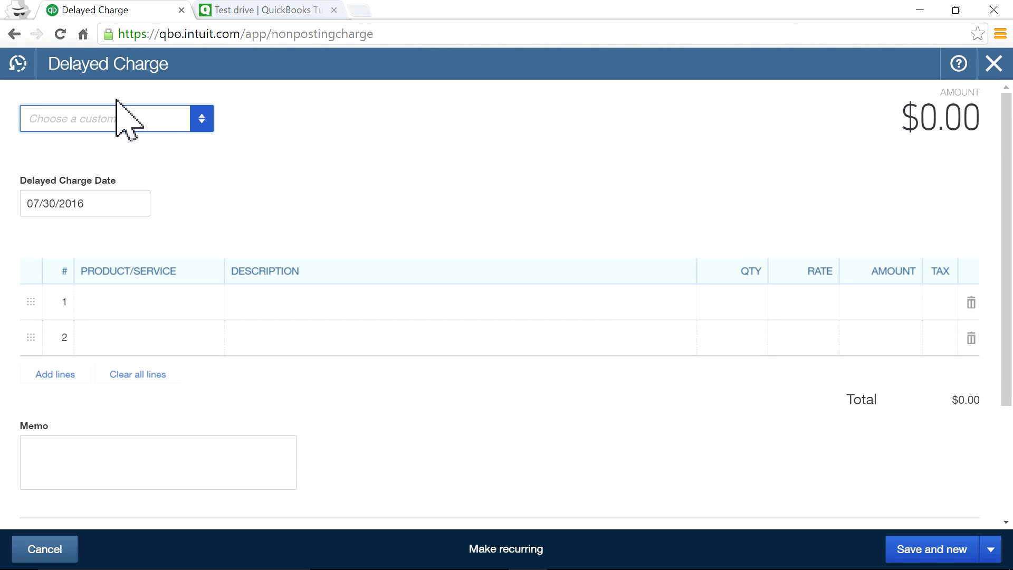
left_click(17, 72)
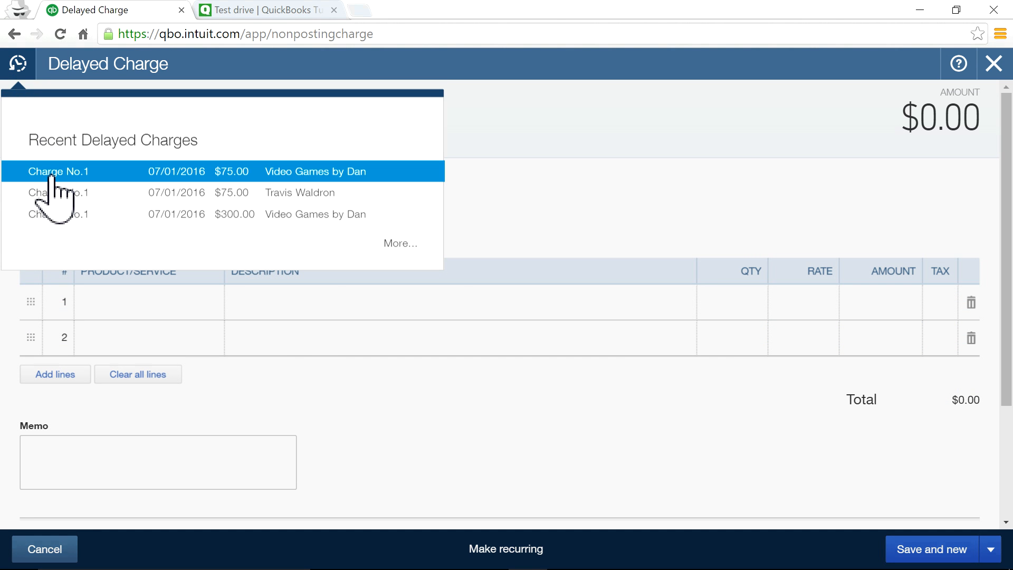
left_click(74, 182)
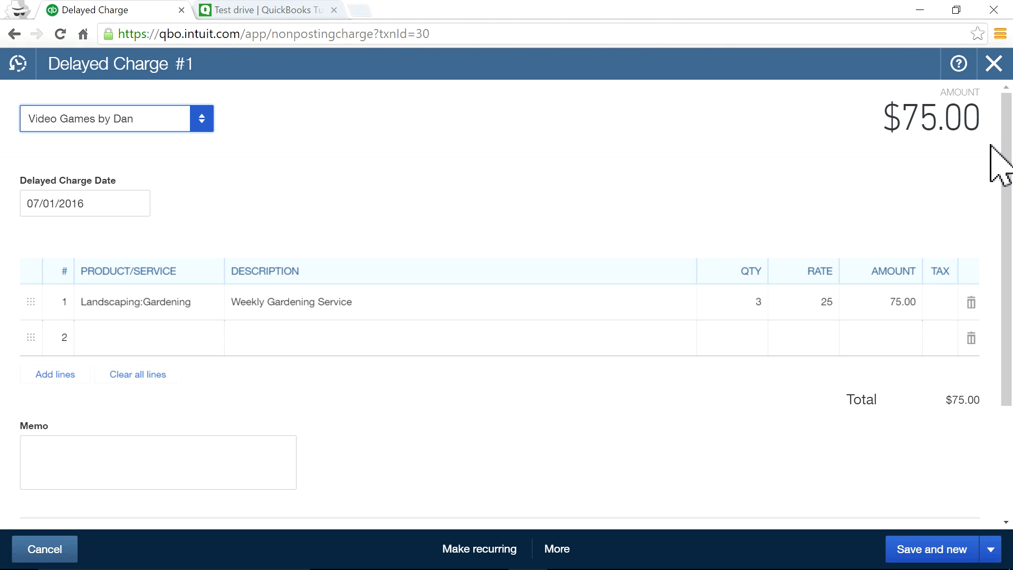
left_click(994, 64)
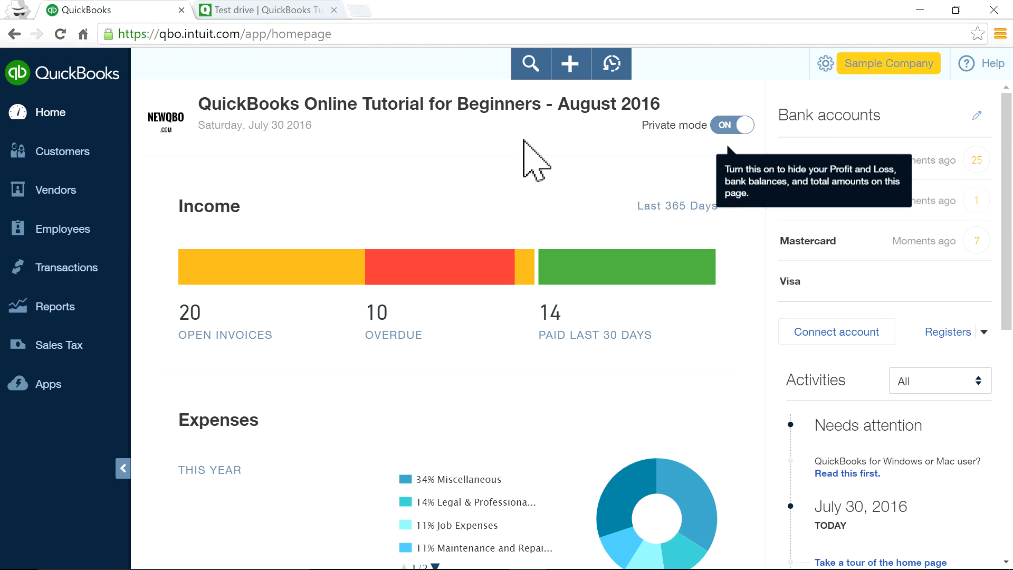
Open the + Create menu to show vendor forms such as Bill and Purchase Order.
left_click(568, 66)
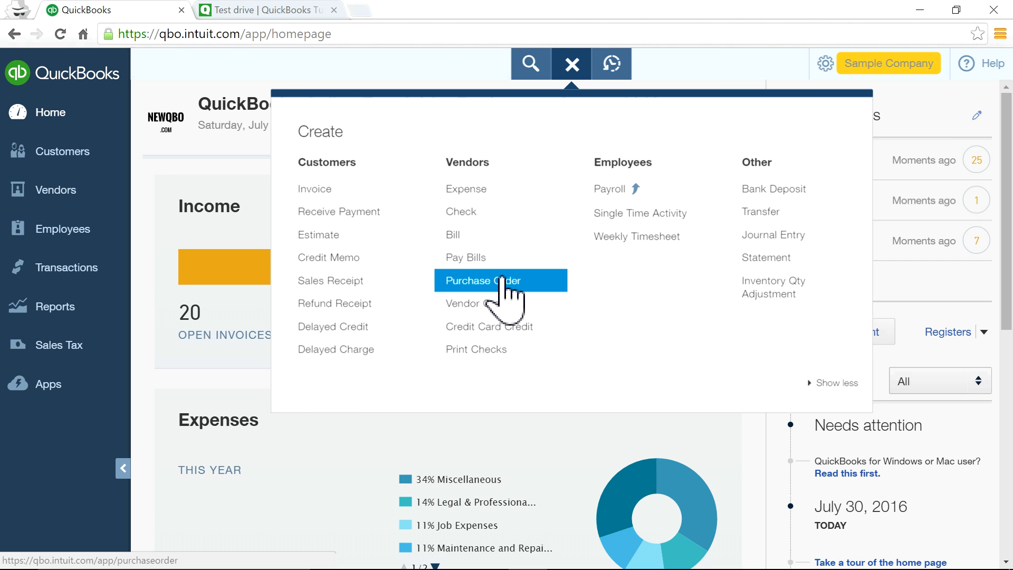
Open recent purchase order No.1004 ($205.00), scroll through it, and close it unchanged.
left_click(502, 282)
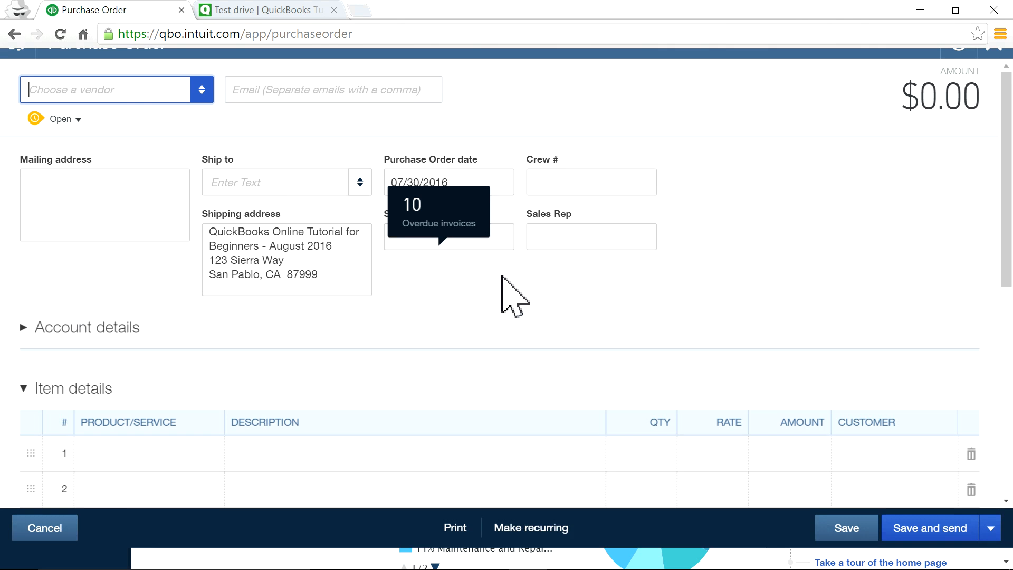
left_click(26, 74)
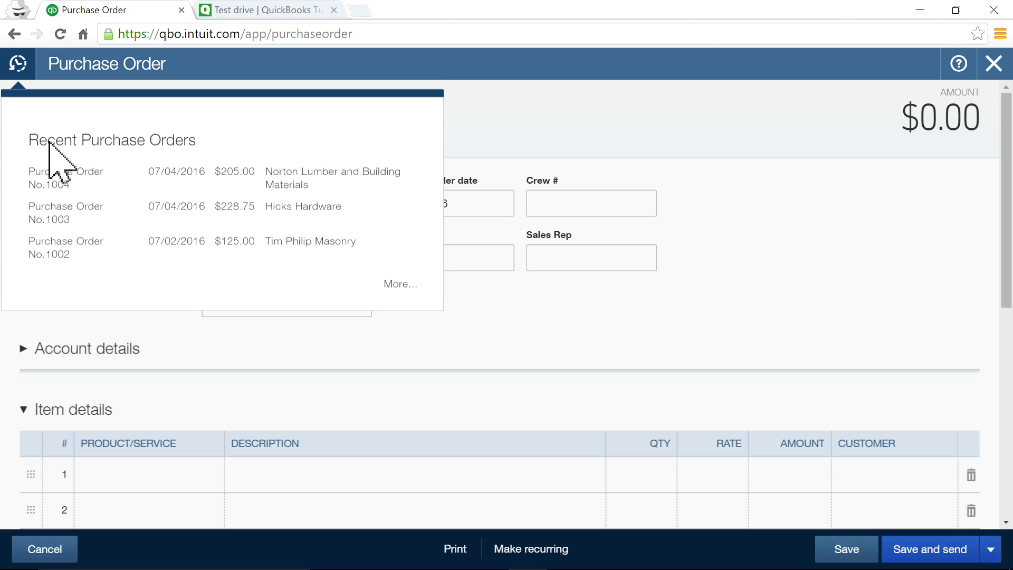
left_click(38, 183)
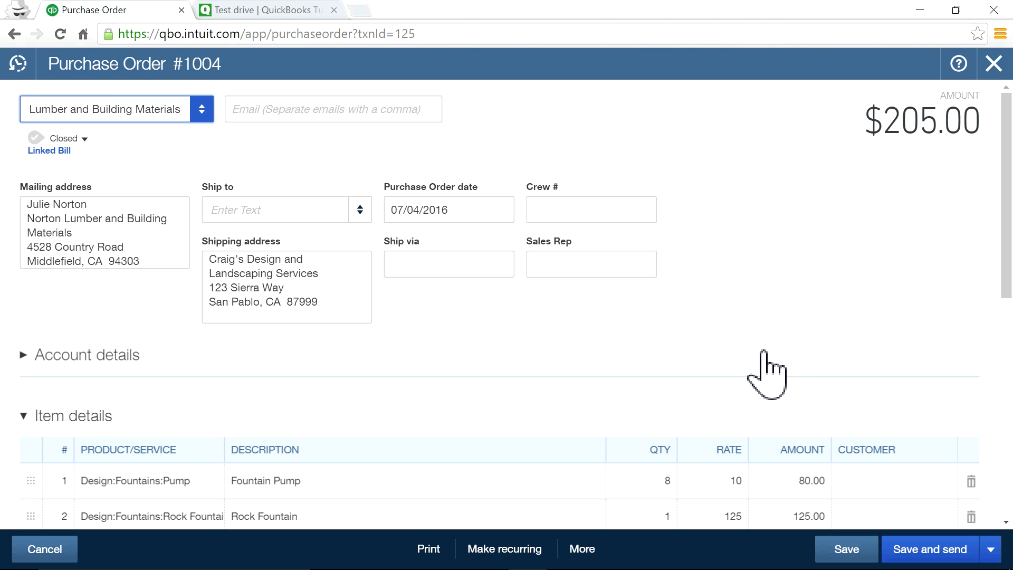
scroll(731, 399, "down", 5)
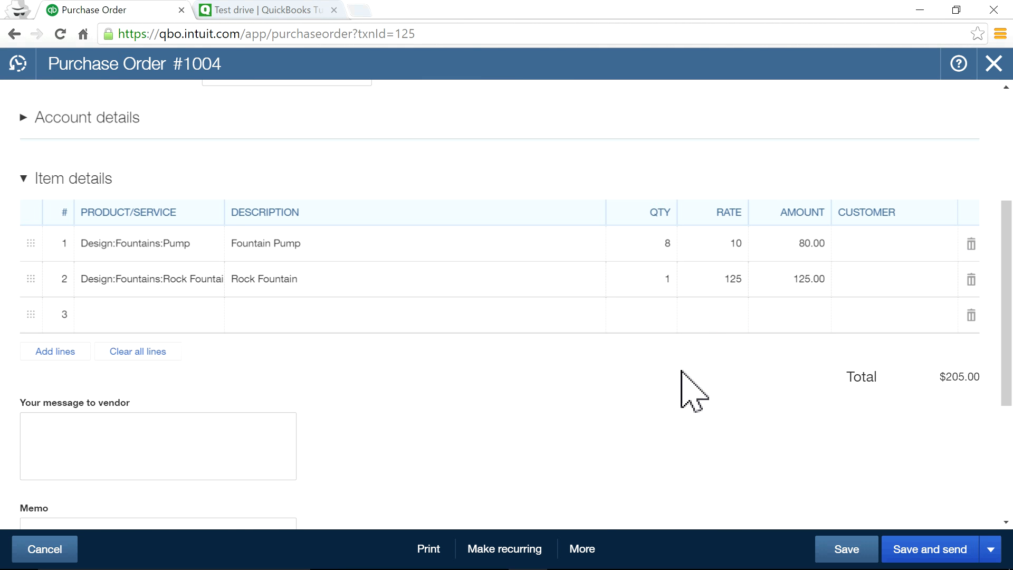
scroll(689, 390, "up", 5)
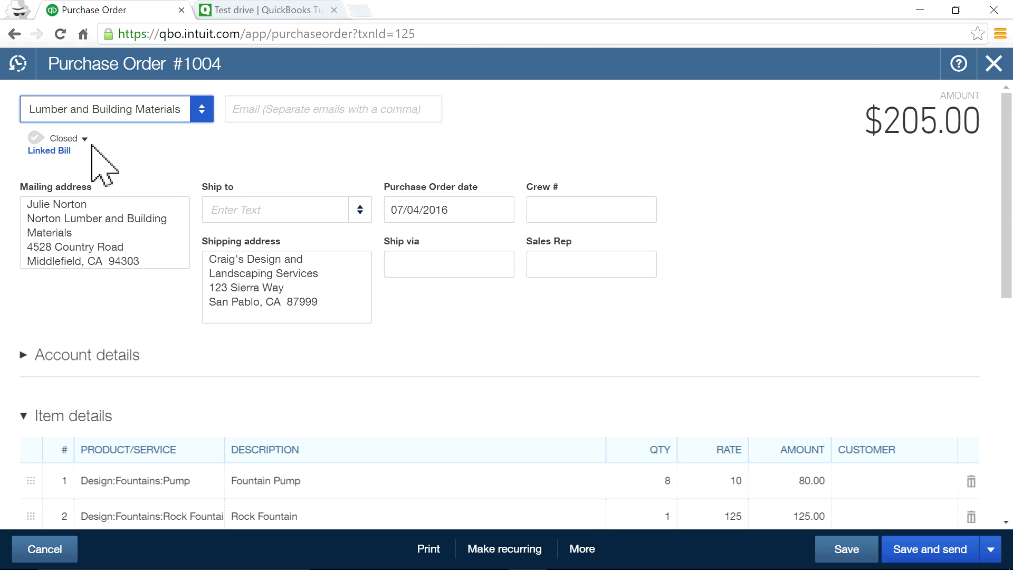
left_click(994, 64)
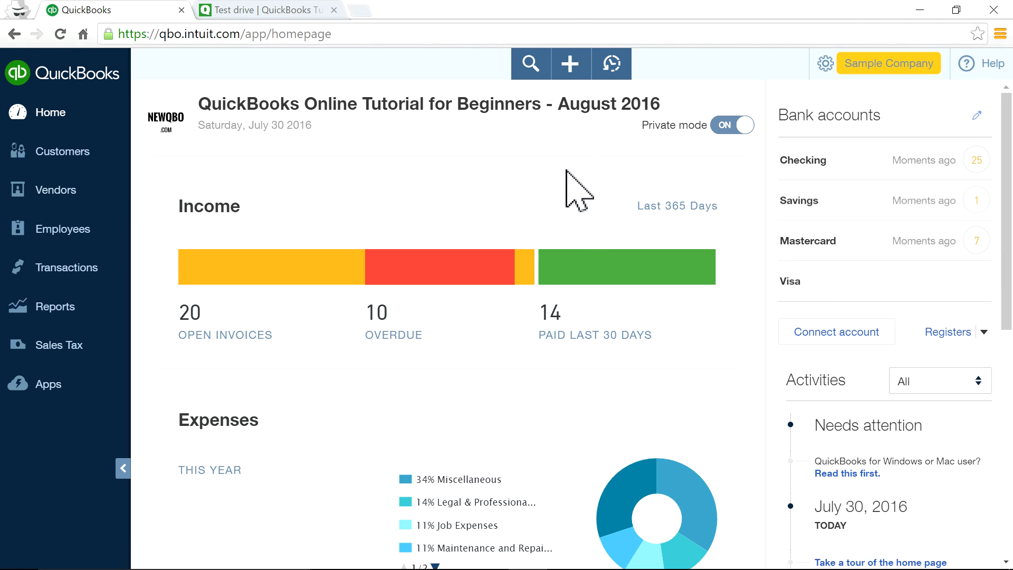
Start a new expense paid from Mastercard with Cal Telephone as payee.
left_click(570, 66)
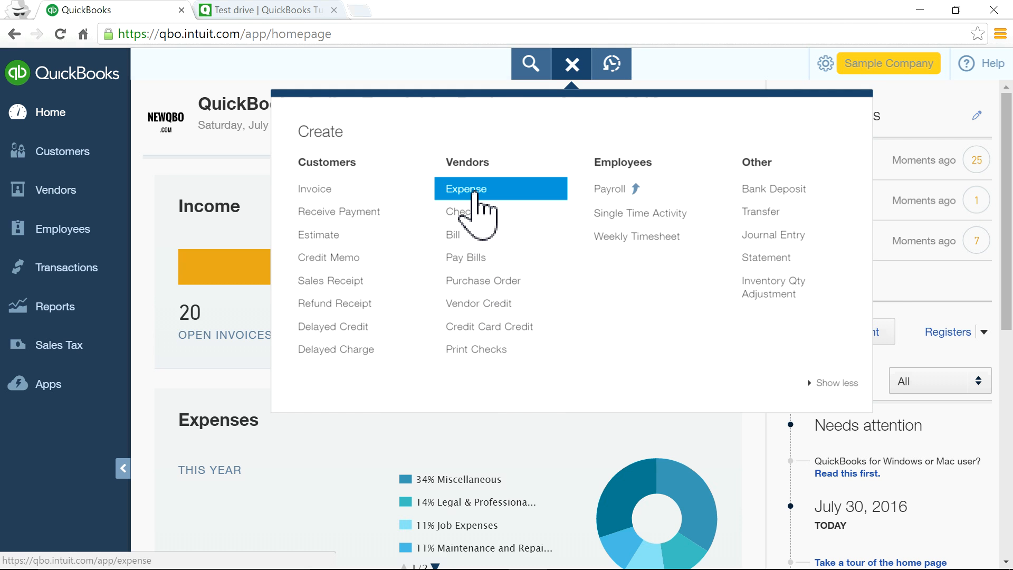
left_click(474, 195)
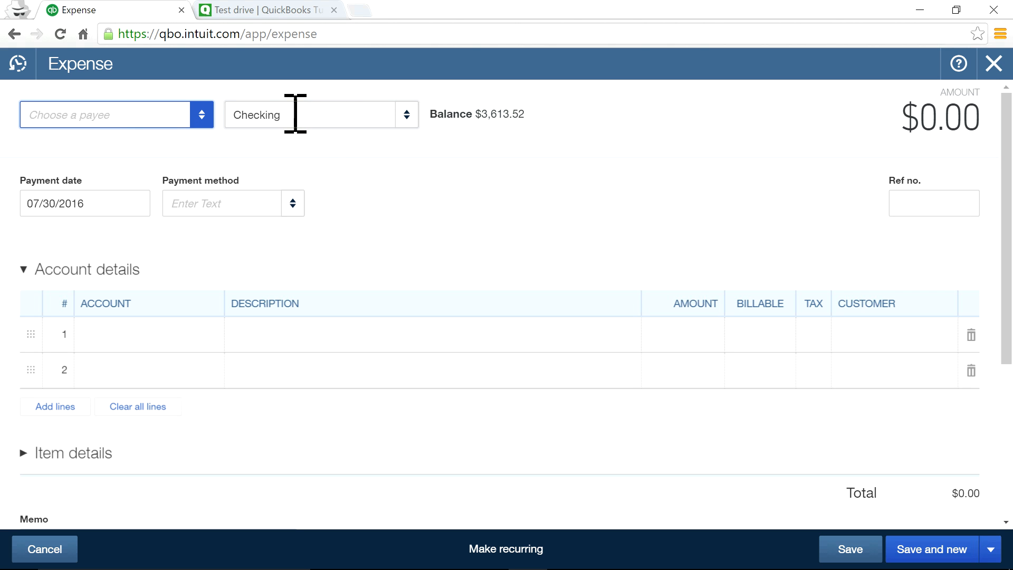
left_click(407, 118)
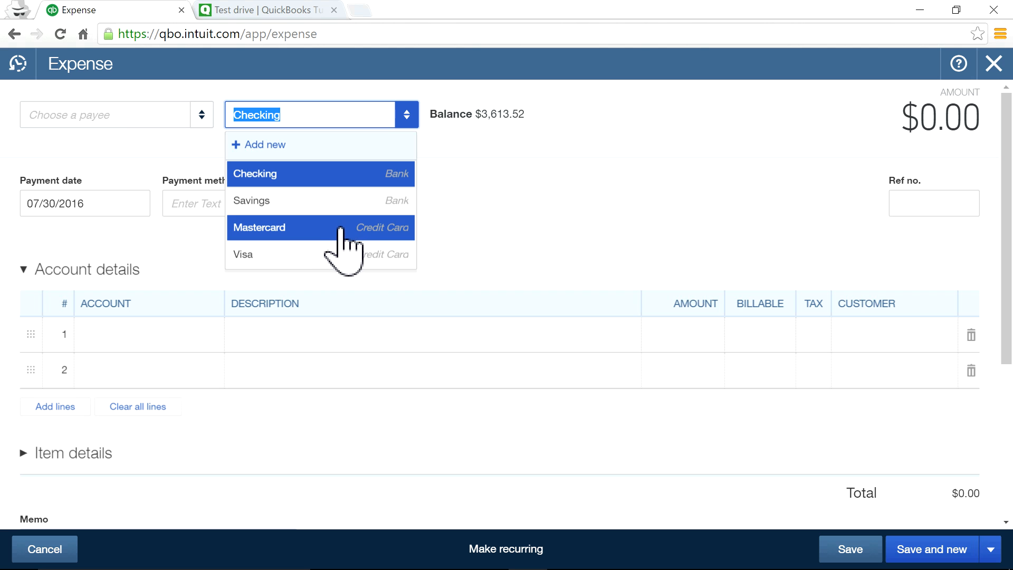
left_click(340, 229)
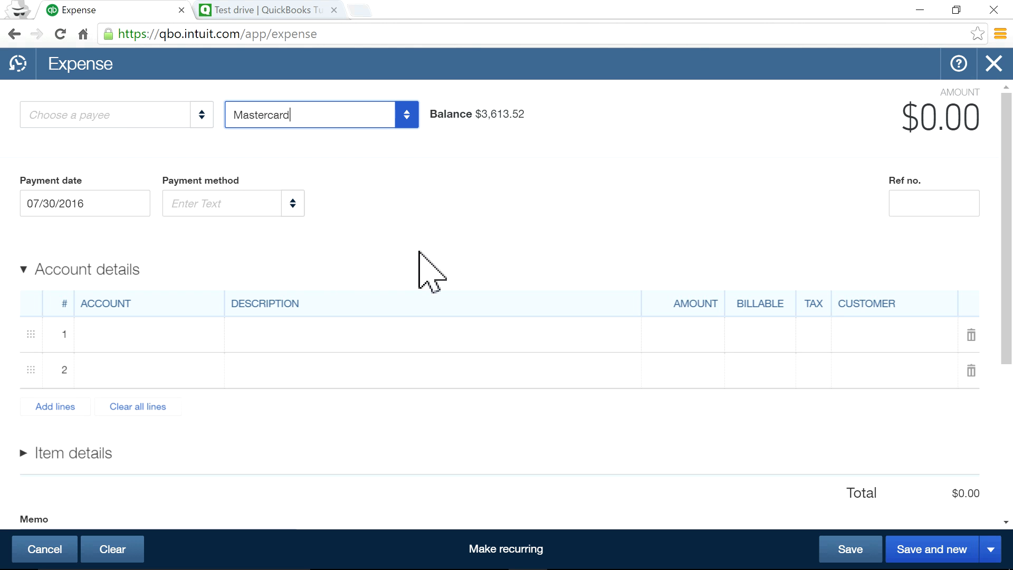
left_click(202, 115)
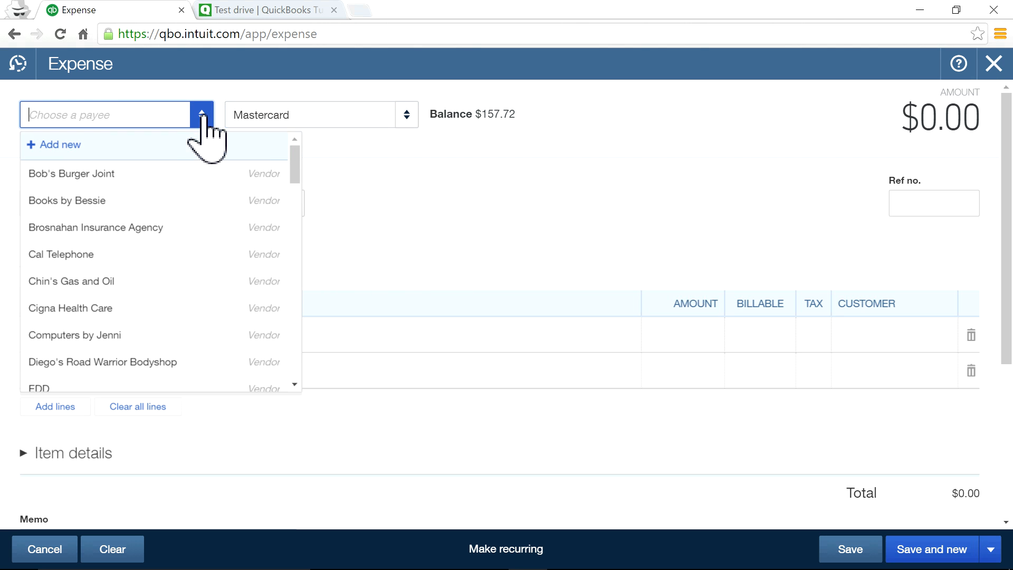
left_click(122, 266)
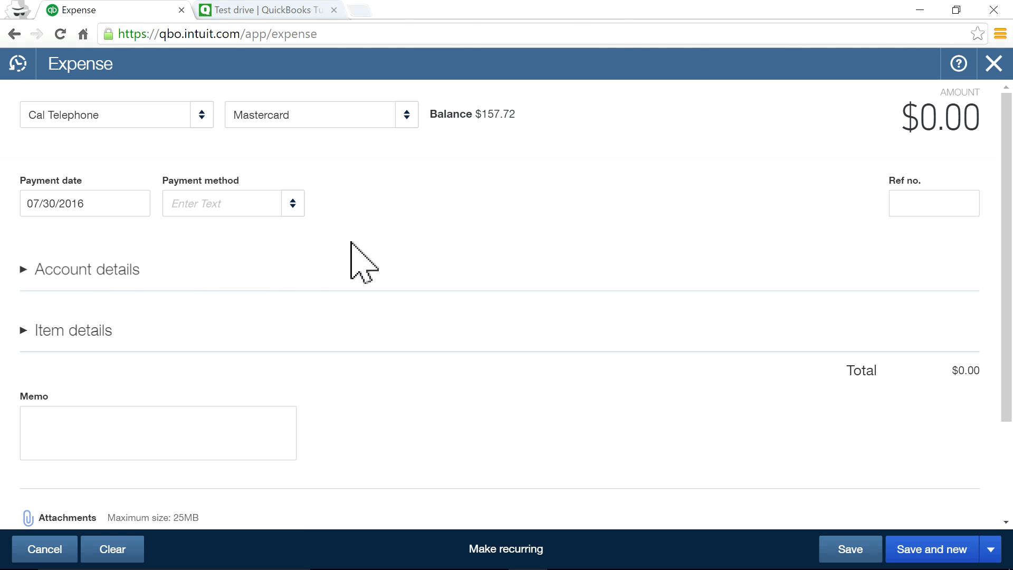
Add a 100.00 Utilities:Telephone line and note the $157.72 Mastercard balance.
left_click(104, 271)
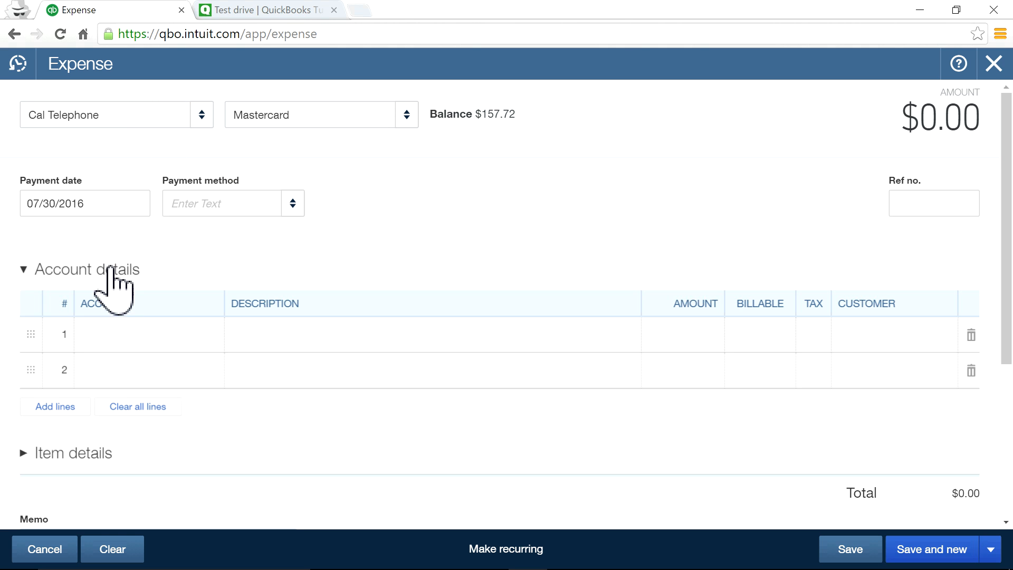
left_click(140, 337)
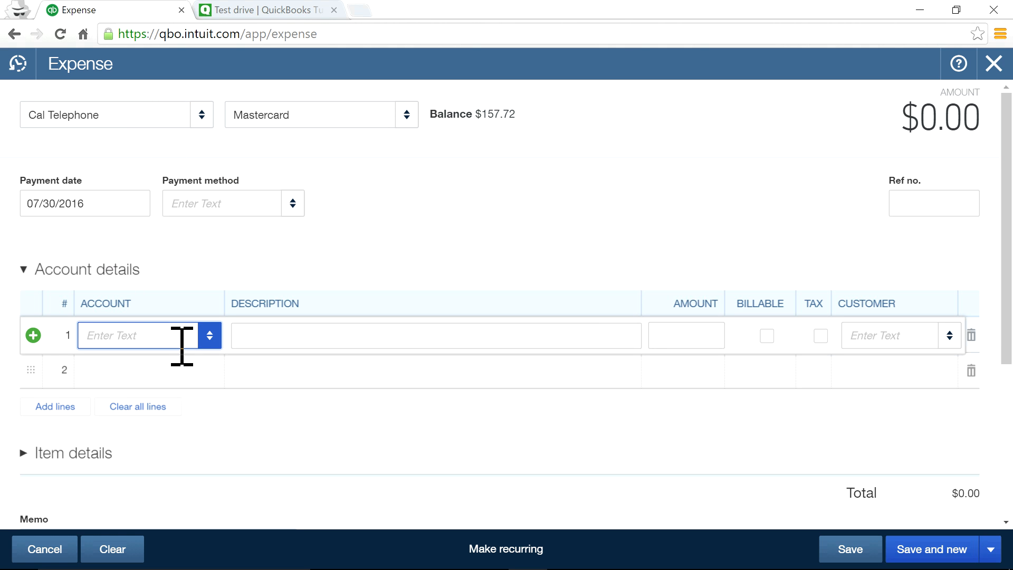
type("te")
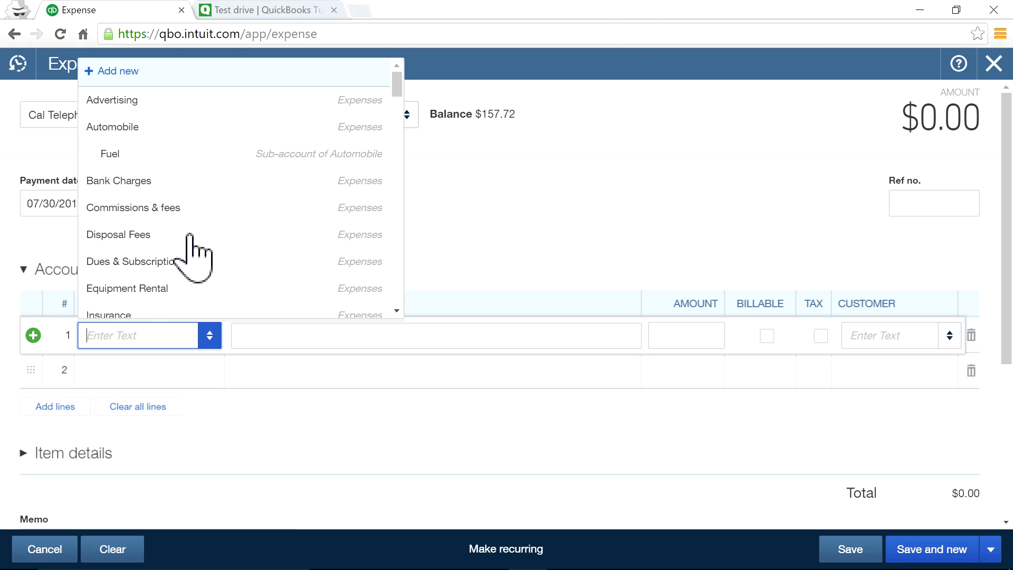
type("t")
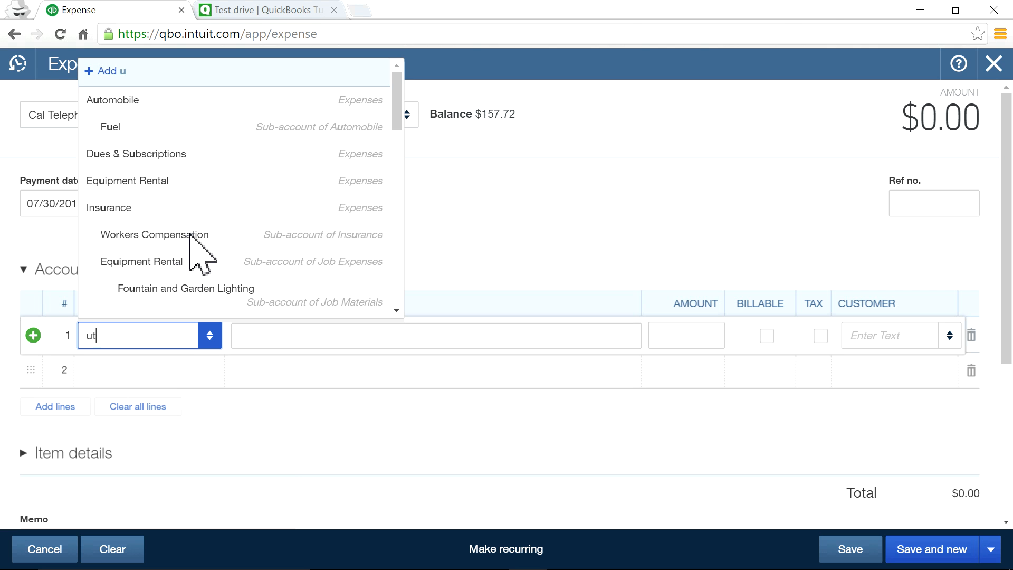
left_click(190, 530)
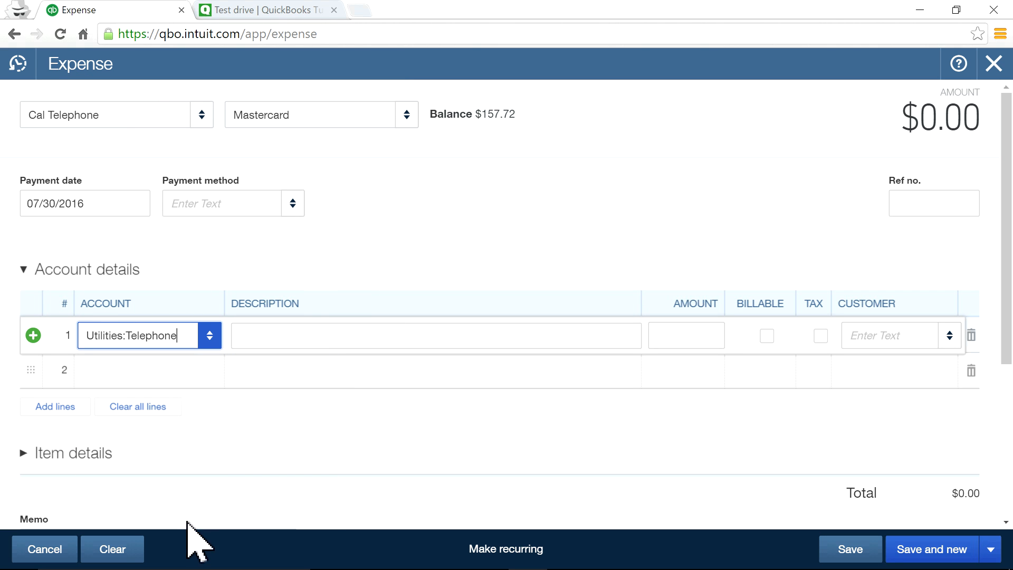
left_click(695, 335)
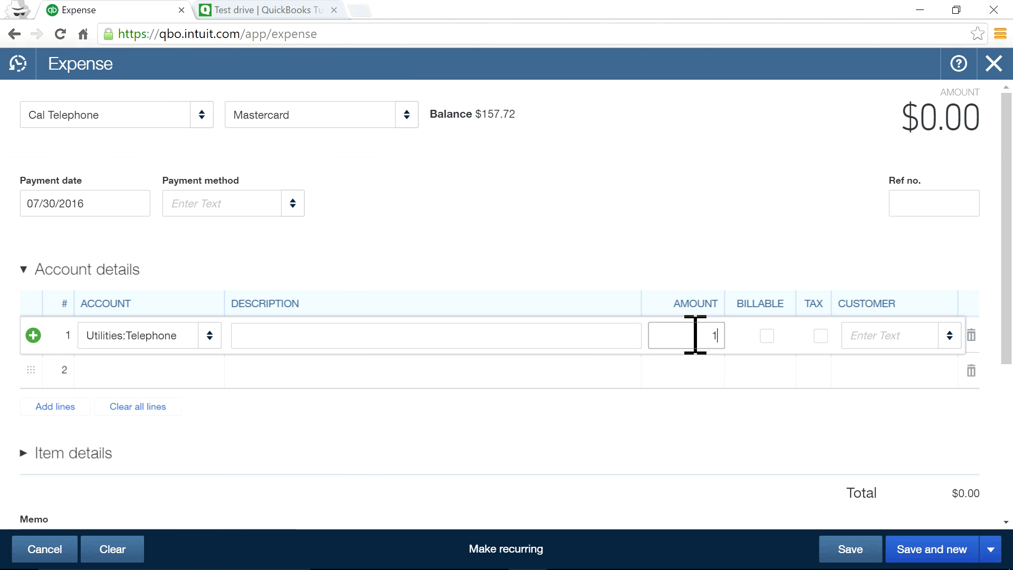
left_click(699, 231)
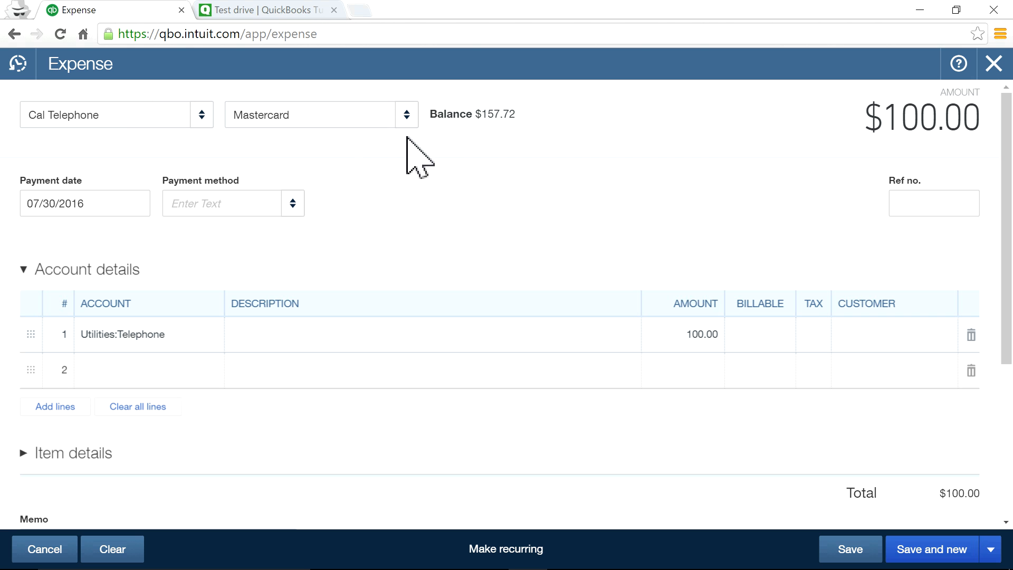
double_click(489, 114)
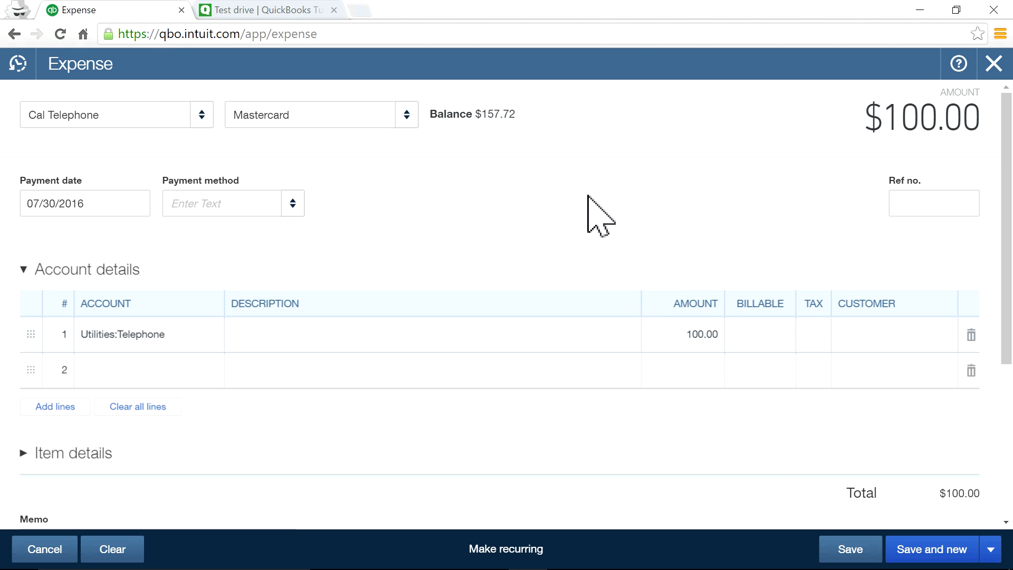
Save the $100.00 Cal Telephone expense, keeping Mastercard, and start a new one with Save and new.
left_click(841, 561)
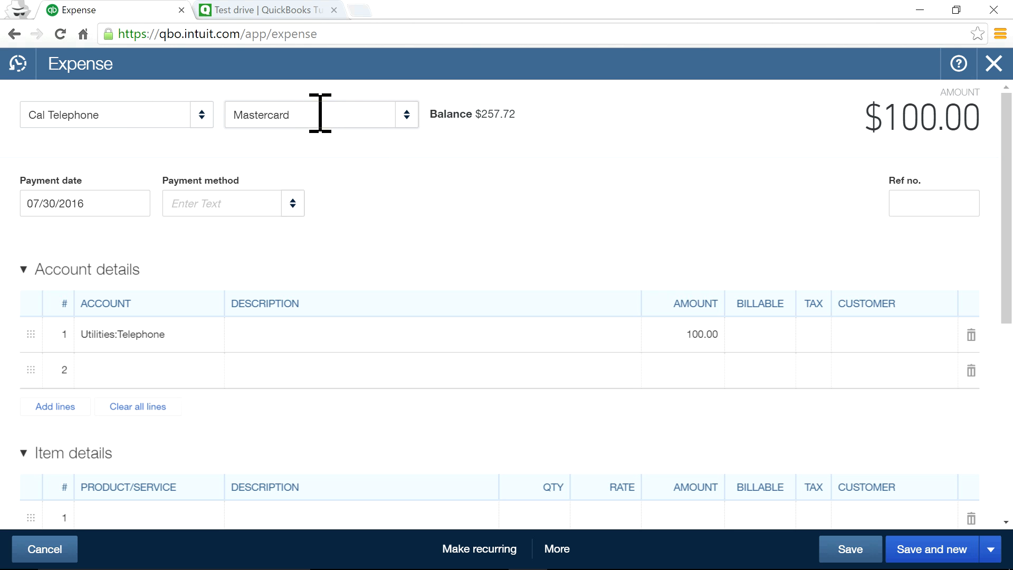
left_click(409, 122)
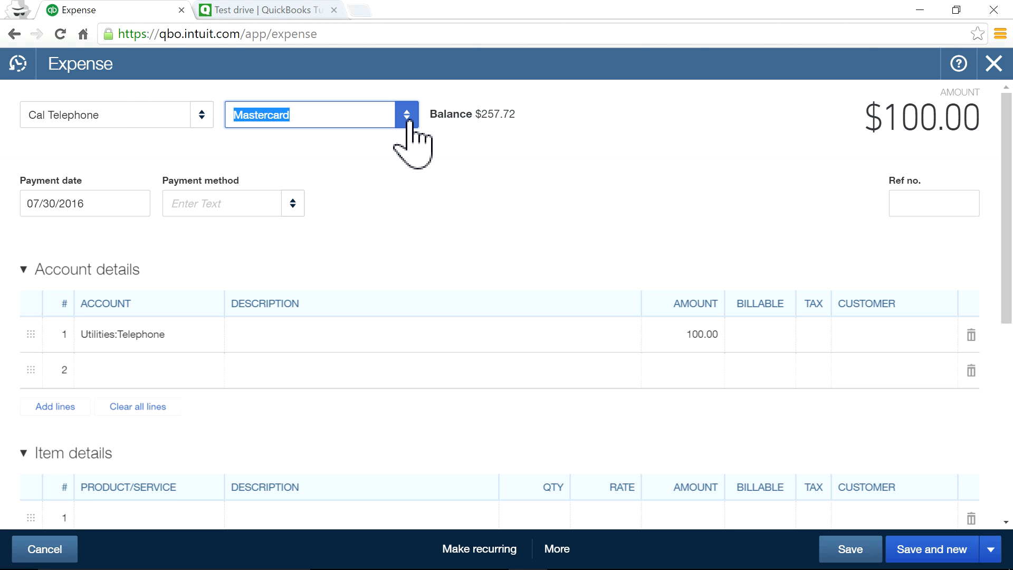
left_click(615, 171)
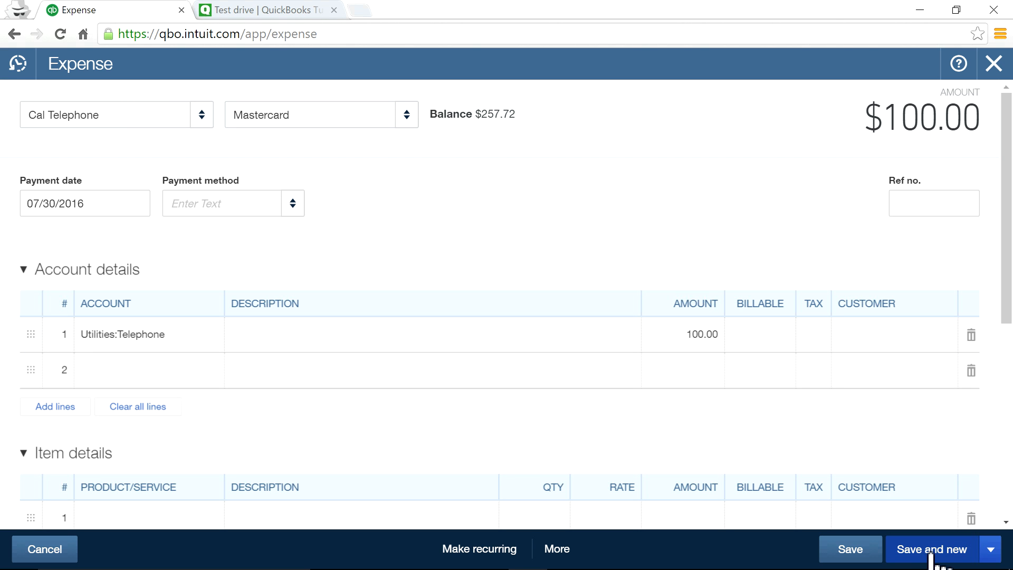
left_click(931, 550)
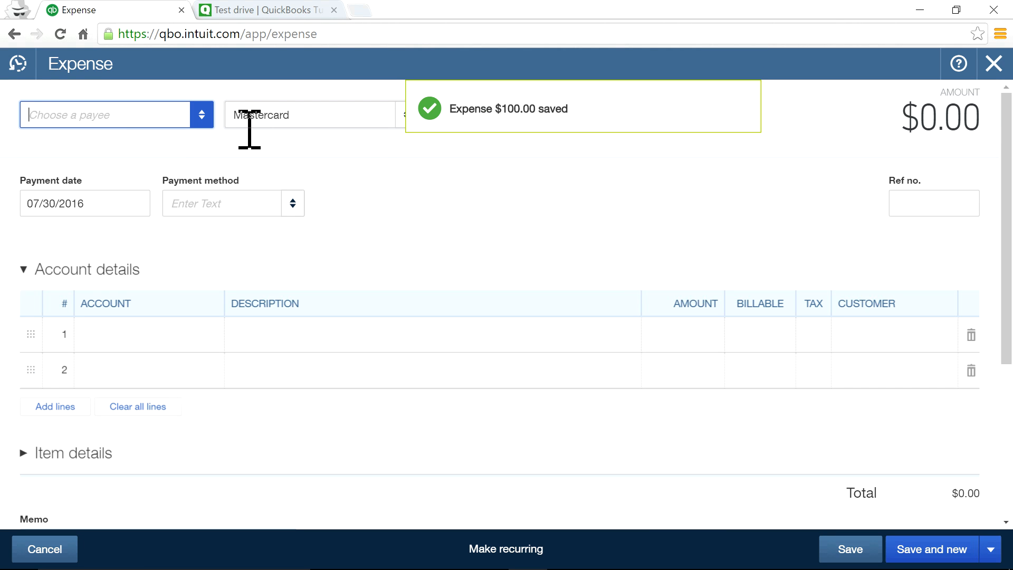
Browse the payees, then add 'BofA Credit Card' as a new payee and check its Type options.
left_click(202, 116)
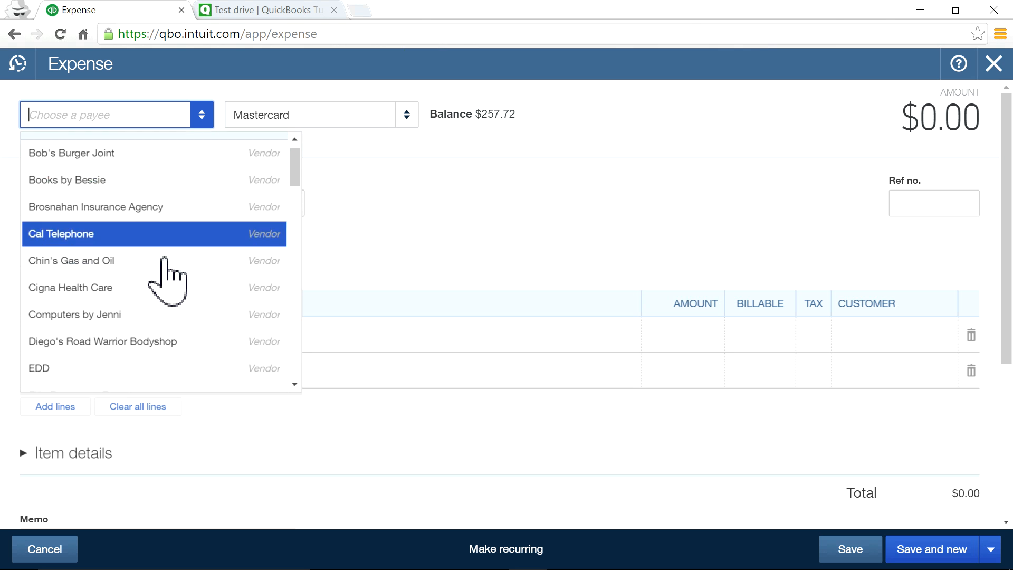
scroll(164, 263, "down", 1)
scroll(161, 261, "up", 1)
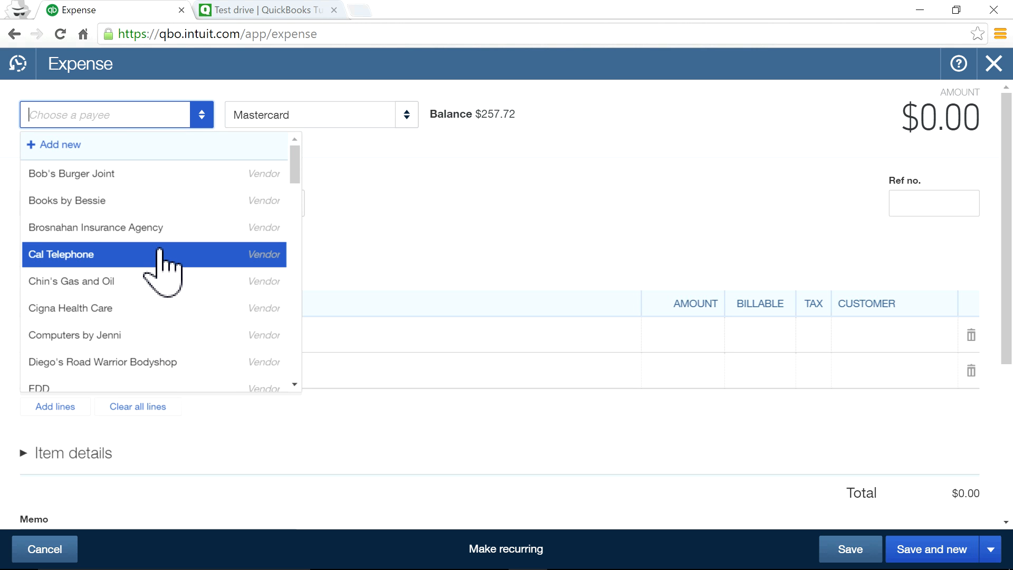
scroll(160, 253, "down", 6)
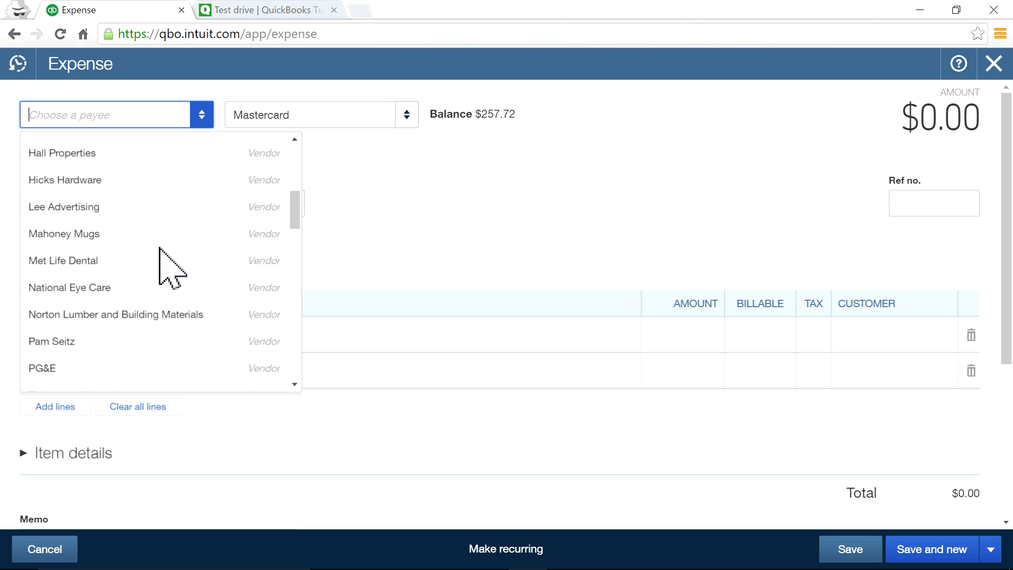
scroll(159, 248, "down", 3)
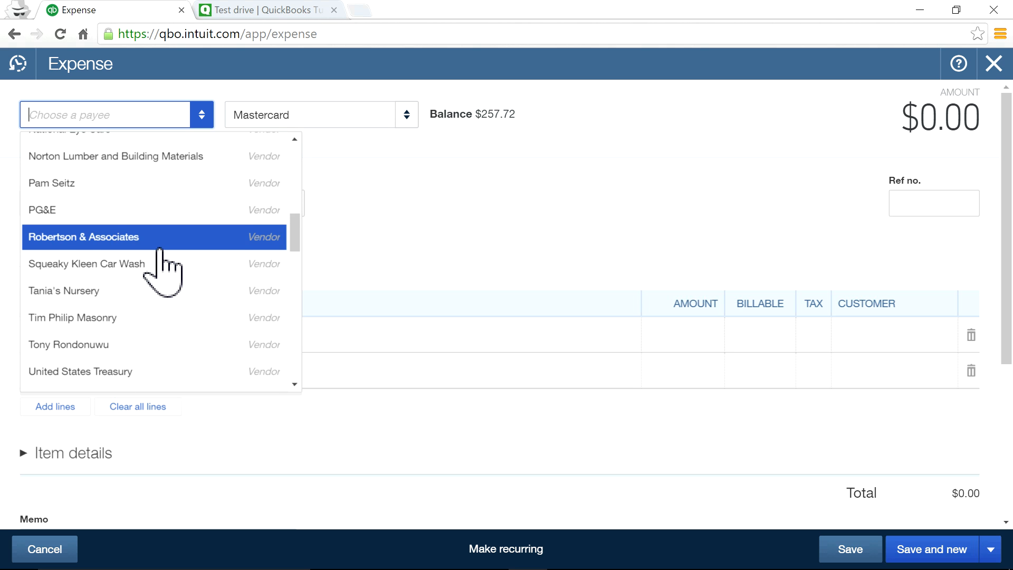
scroll(161, 253, "down", 3)
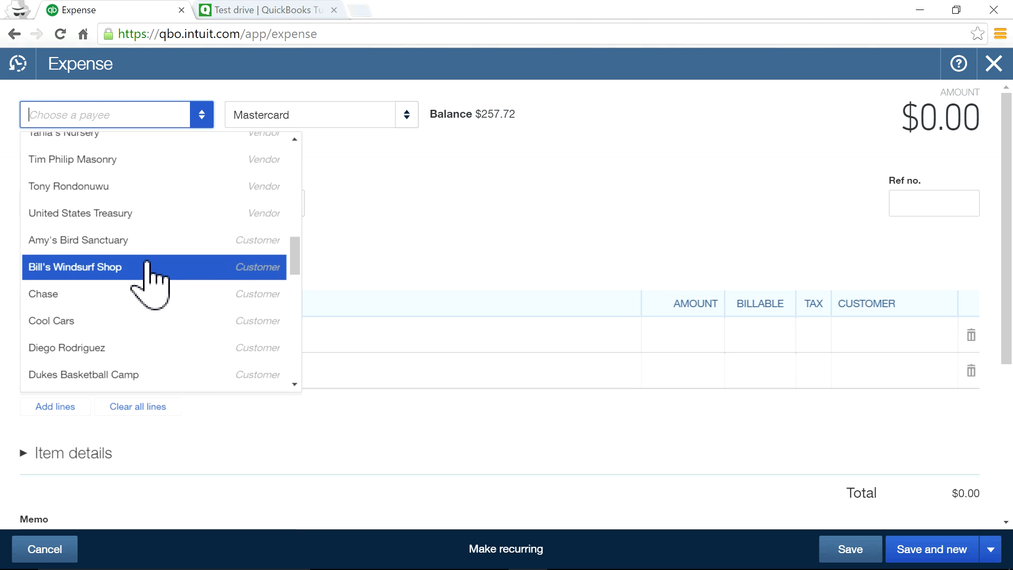
scroll(150, 248, "up", 12)
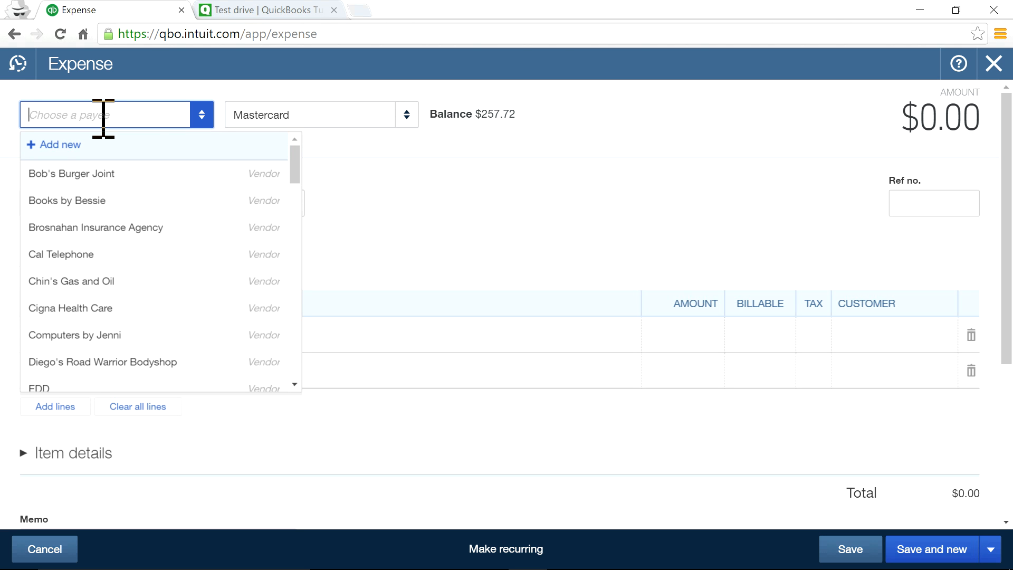
type("BofA Credit Card")
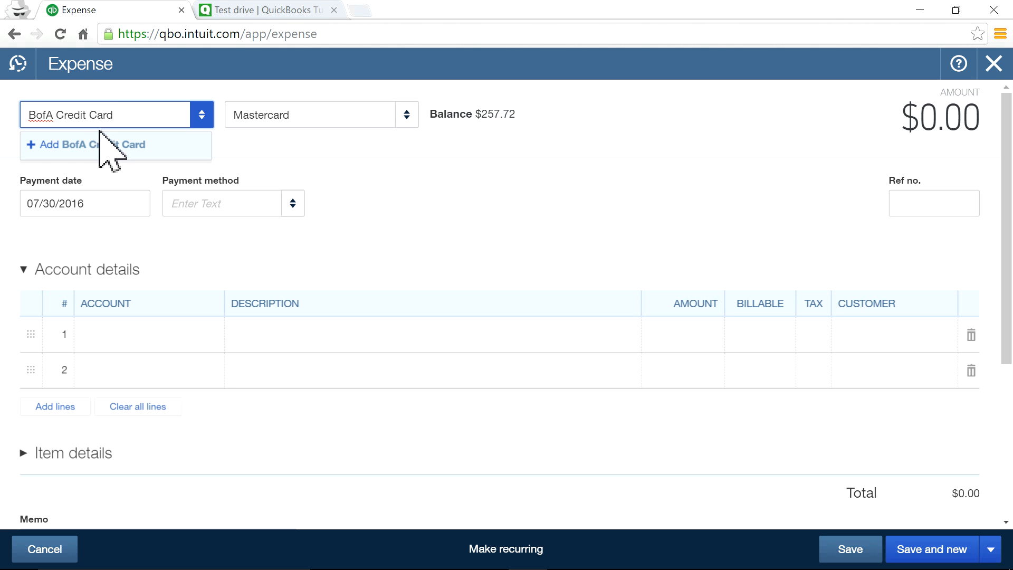
left_click(102, 148)
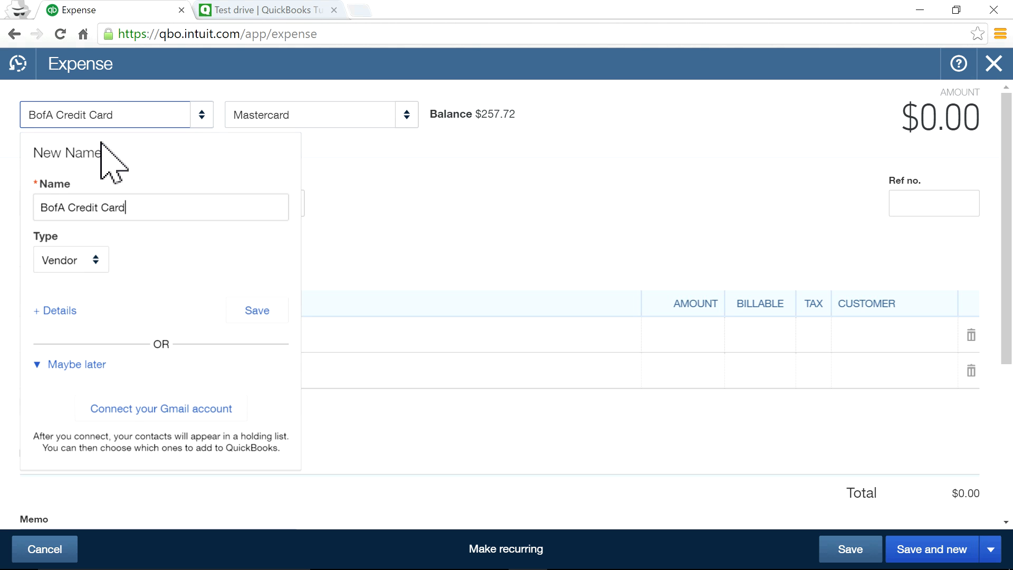
left_click(96, 263)
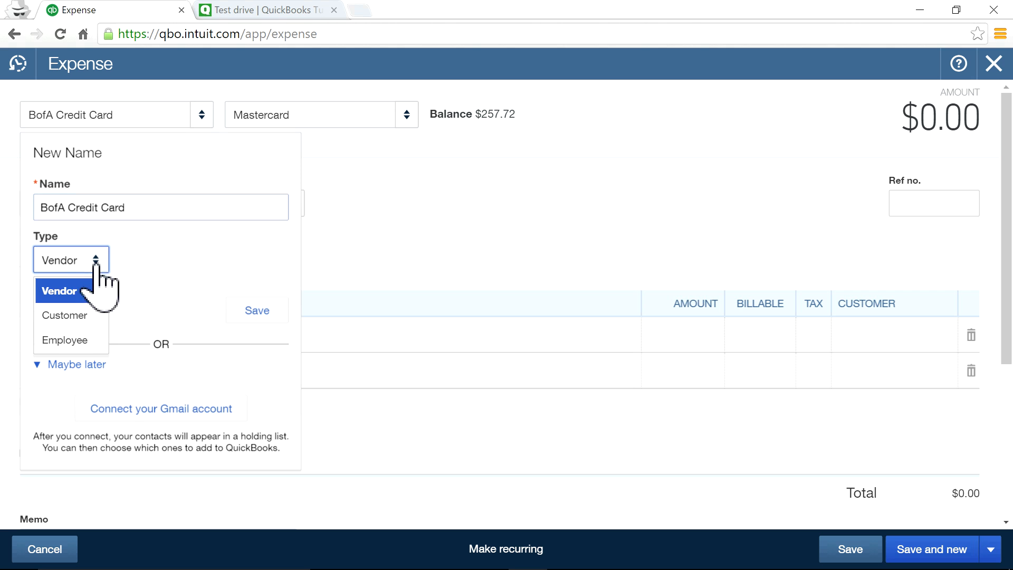
Save BofA Credit Card as a Vendor and pay the expense from Checking.
left_click(179, 297)
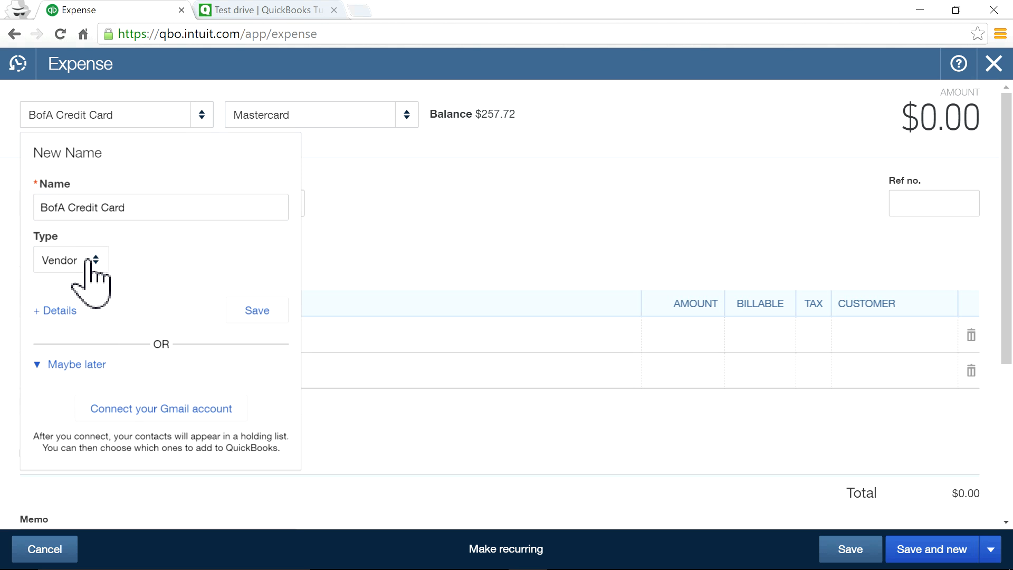
left_click(259, 311)
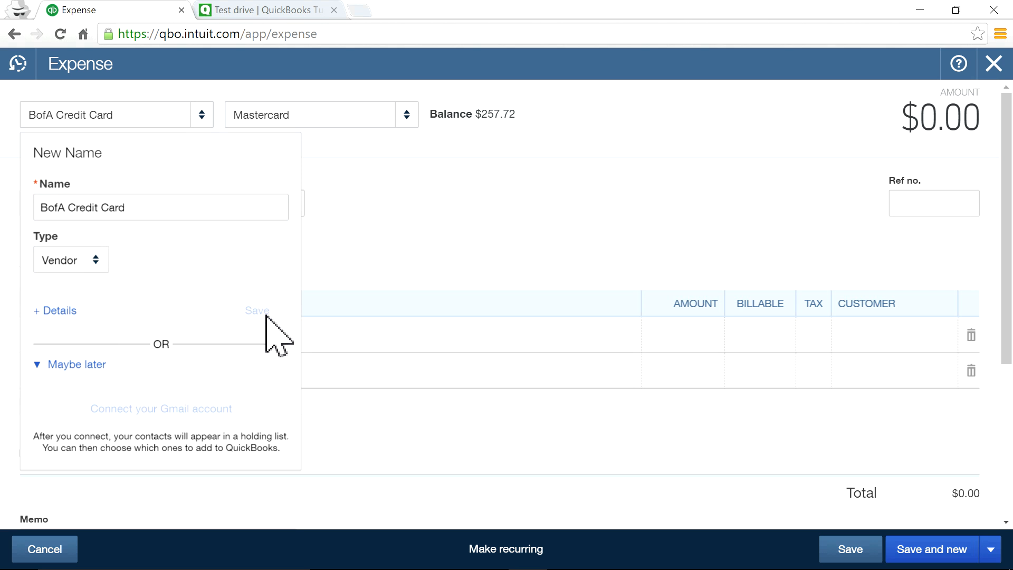
left_click(405, 116)
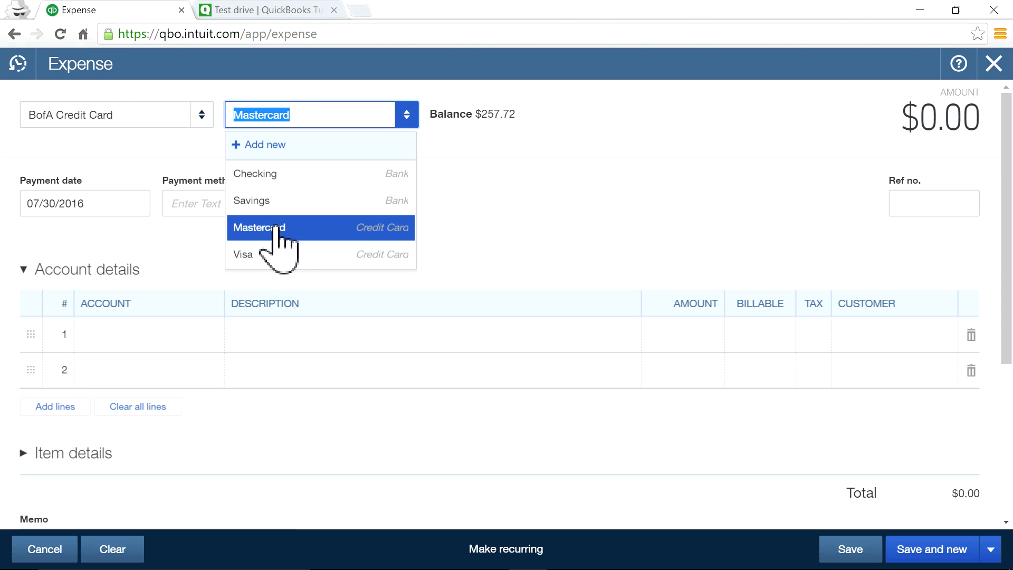
left_click(271, 175)
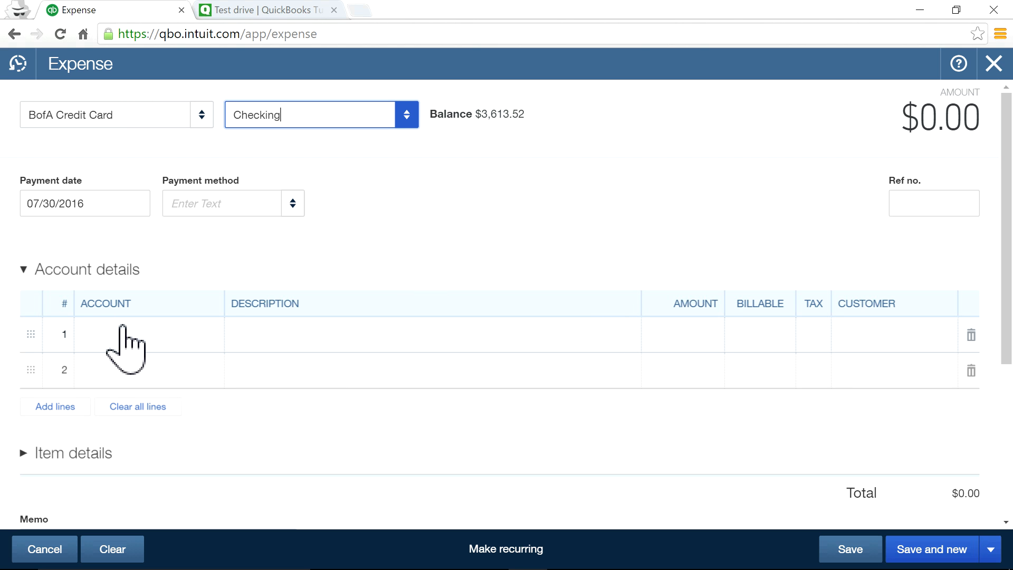
Post line 1 to the Mastercard account with an amount of 200.00.
left_click(200, 342)
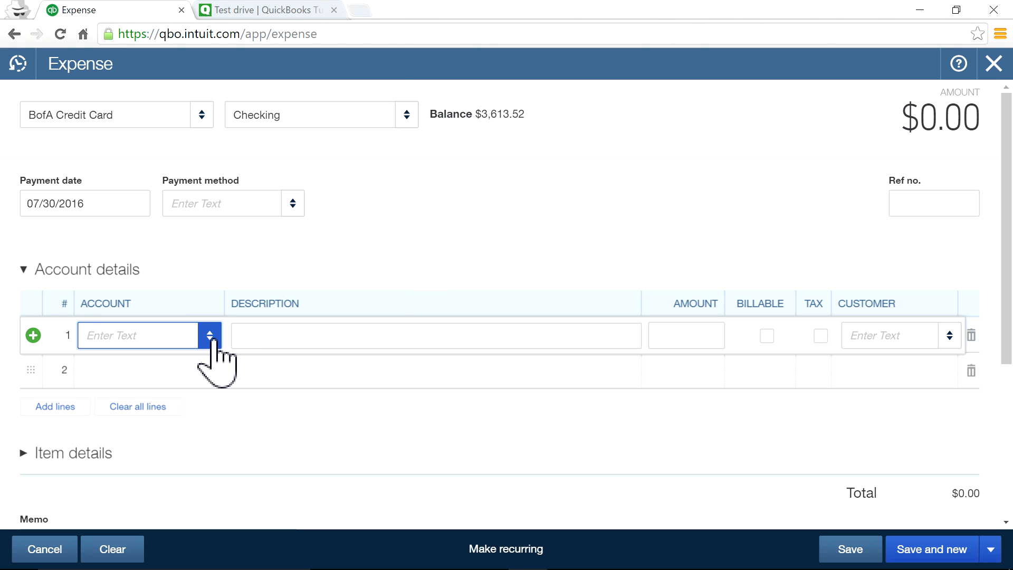
left_click(211, 339)
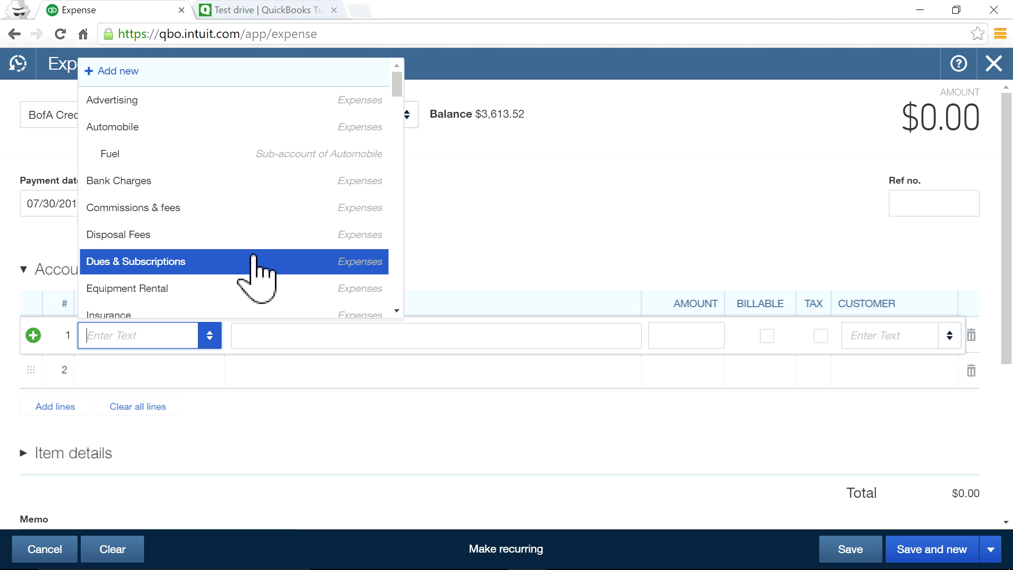
scroll(262, 199, "down", 10)
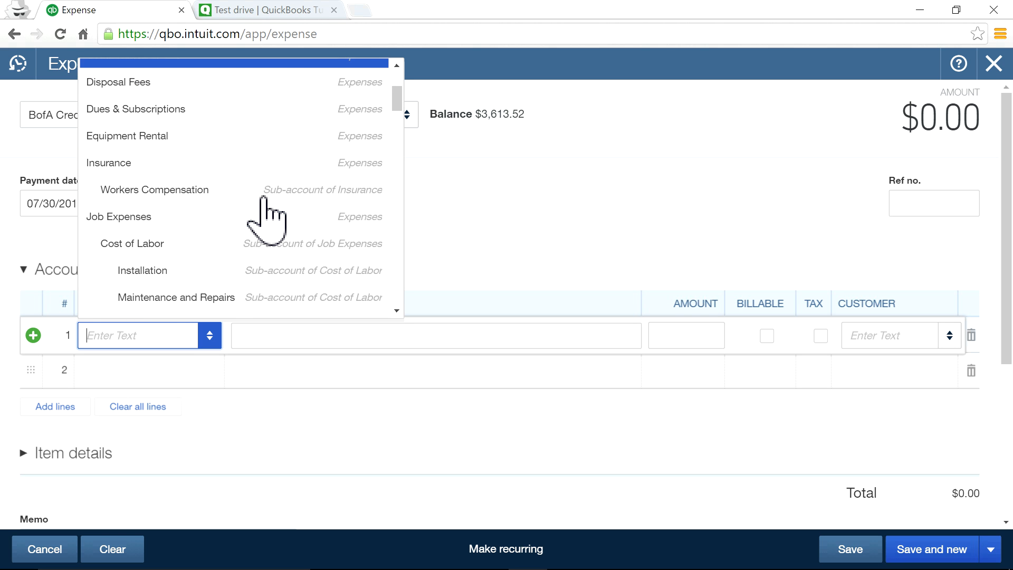
scroll(262, 199, "down", 10)
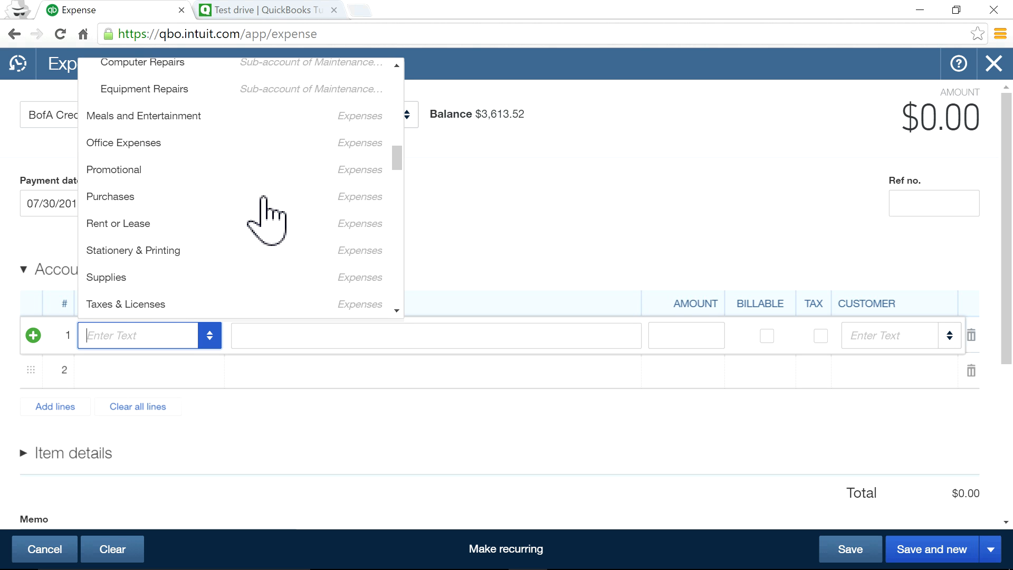
scroll(263, 199, "down", 5)
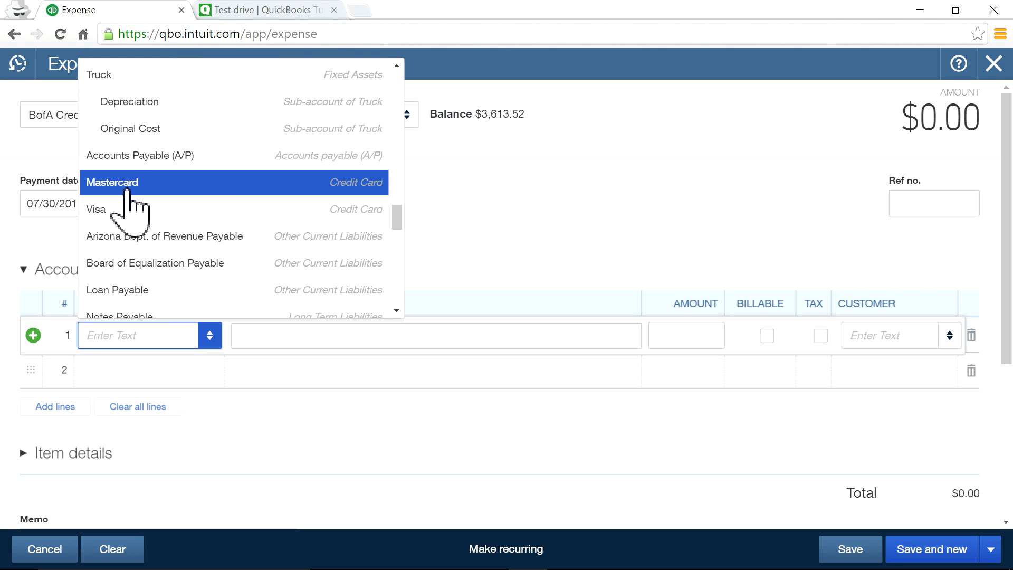
left_click(128, 185)
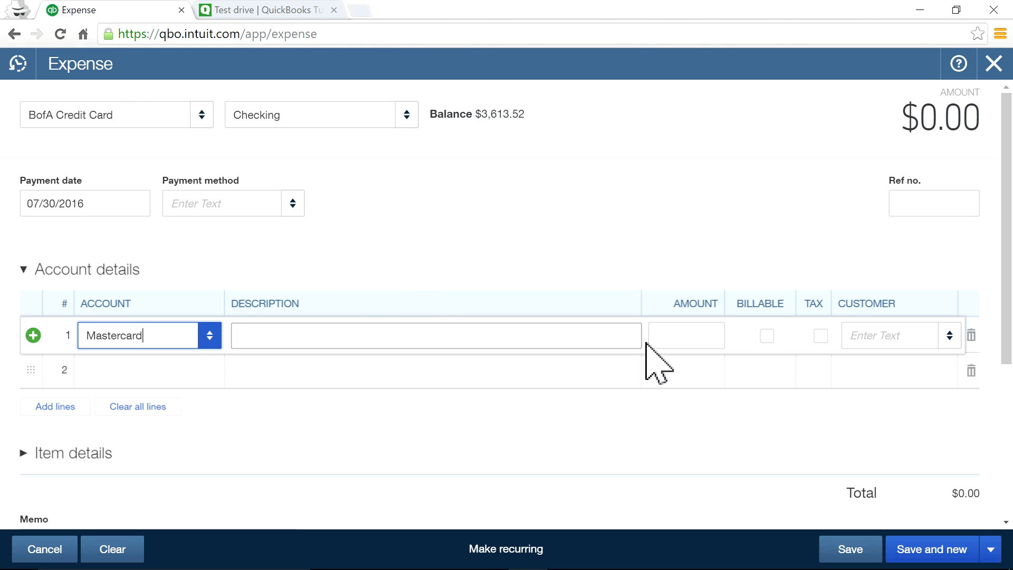
left_click(697, 340)
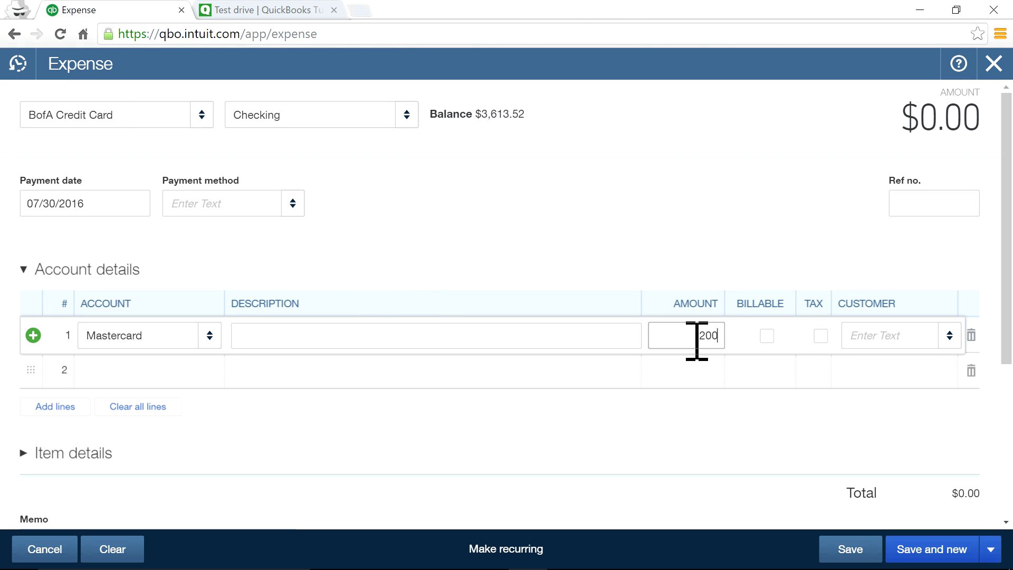
left_click(626, 242)
Review line 1's expense account list again, leaving it on Mastercard.
left_click(161, 342)
left_click(210, 336)
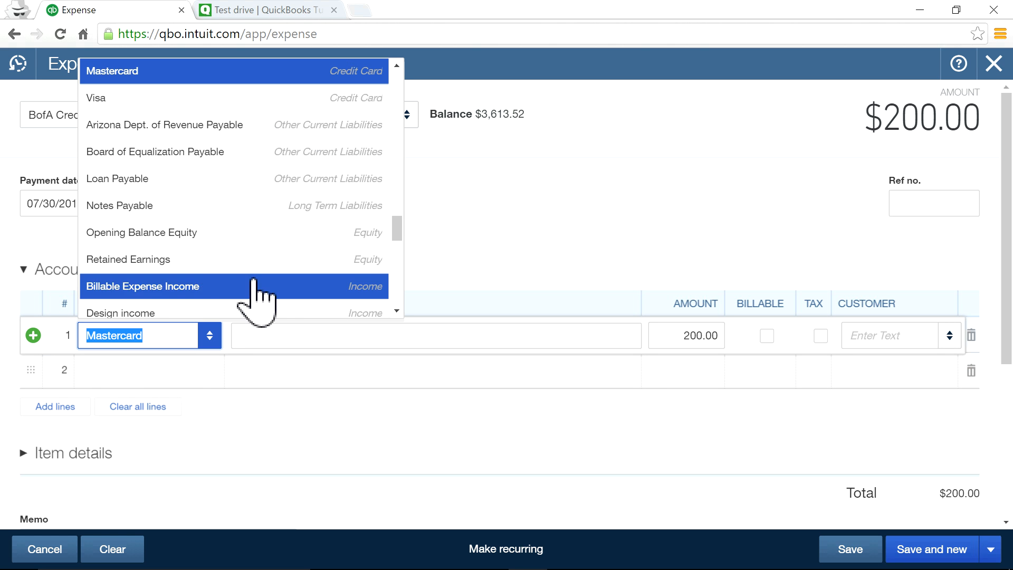
scroll(275, 288, "down", 3)
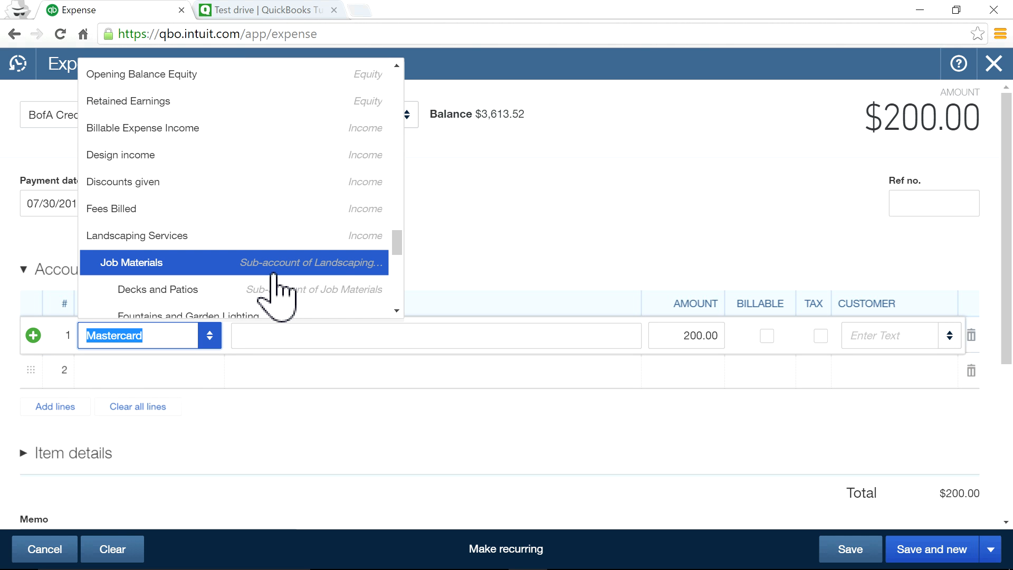
scroll(274, 288, "down", 9)
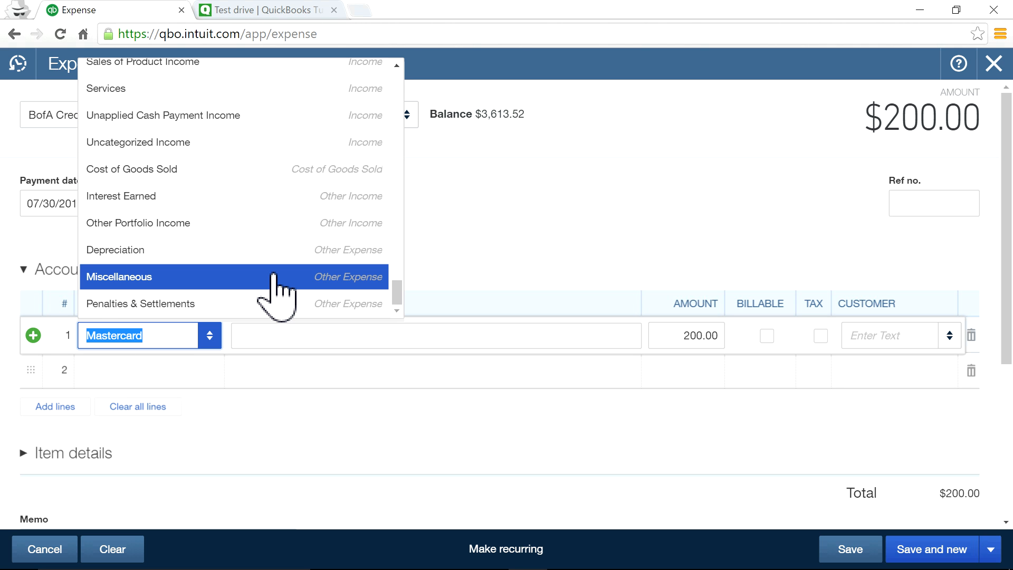
scroll(274, 287, "up", 13)
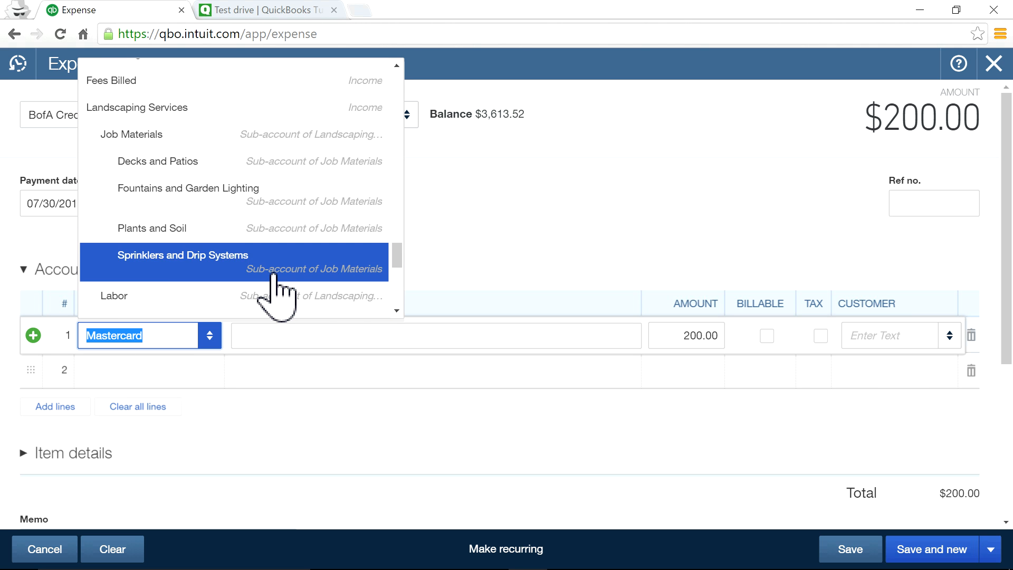
scroll(273, 274, "up", 2)
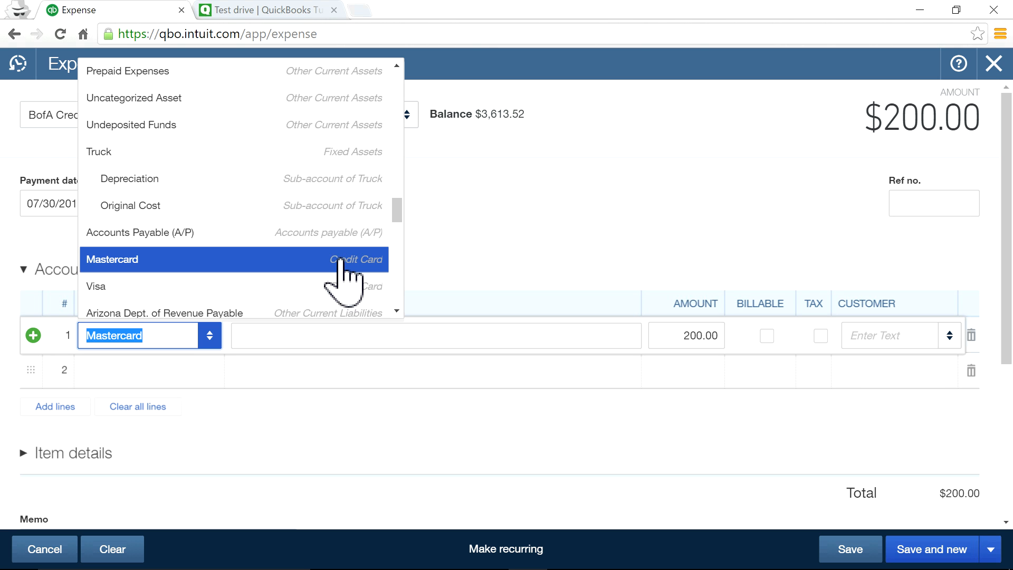
left_click(537, 227)
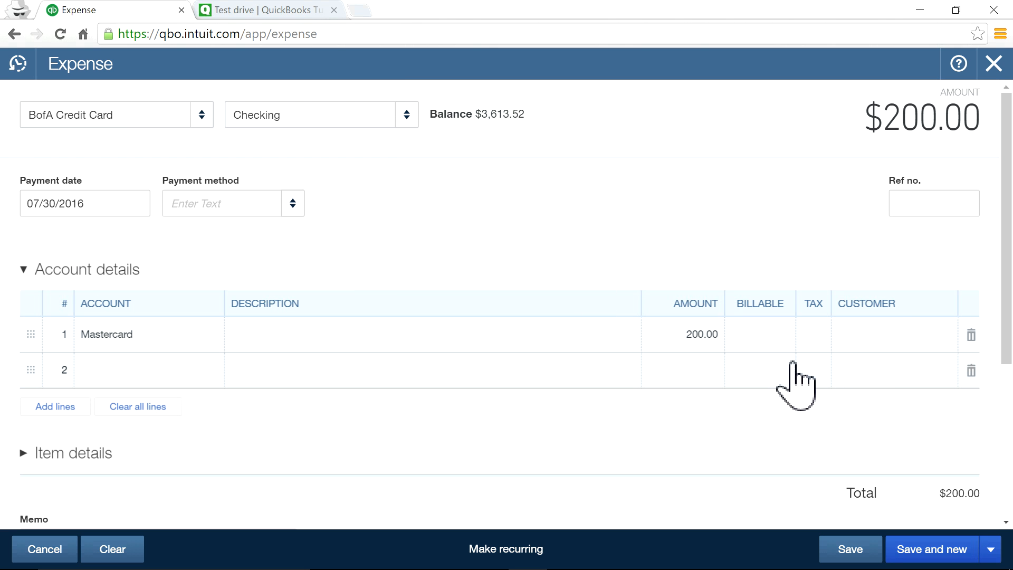
Save the $200.00 BofA Credit Card expense using Save and close.
left_click(844, 551)
left_click(992, 559)
left_click(909, 522)
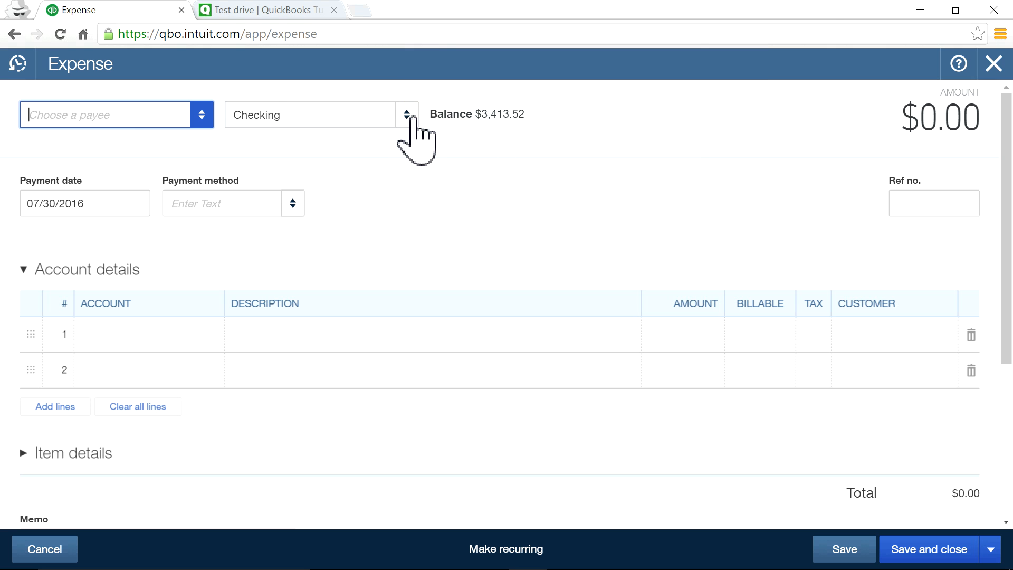
Set the next blank expense to Mastercard, then discard it without saving.
left_click(407, 117)
left_click(294, 227)
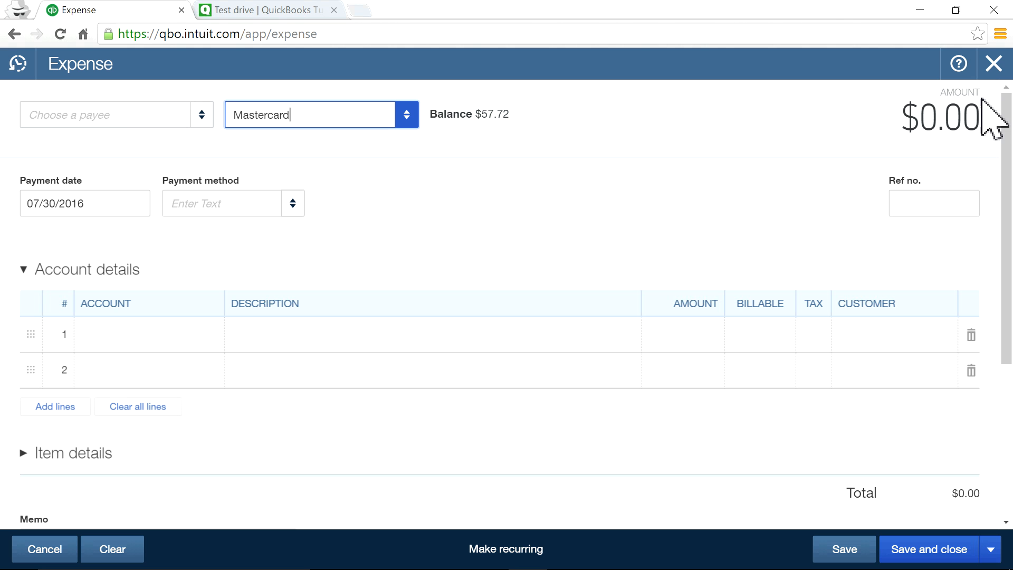
left_click(994, 64)
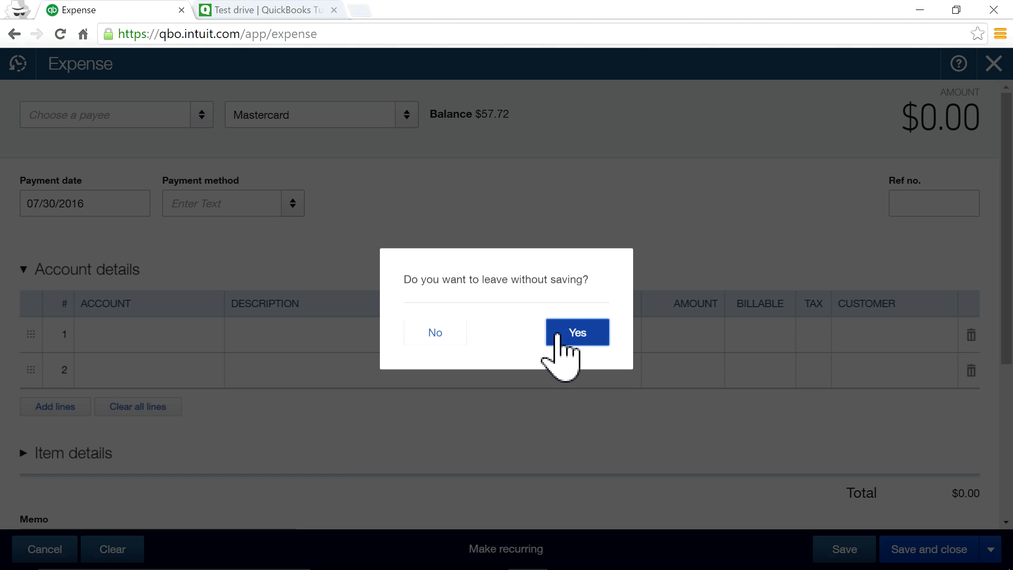
left_click(558, 336)
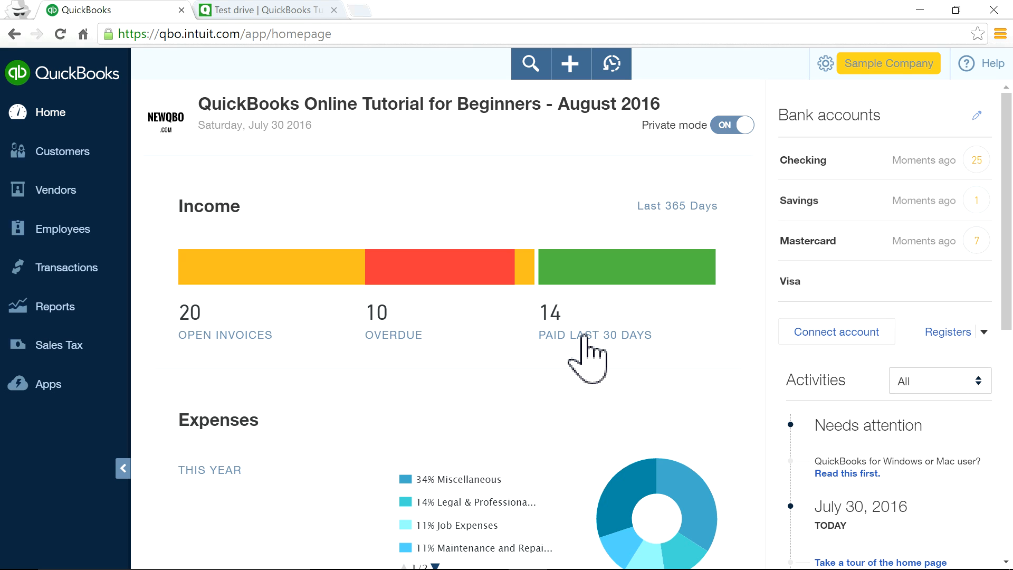
Filter the Chart of Accounts by 'mas', view Mastercard's $57.72 ending balance, then return home.
left_click(63, 278)
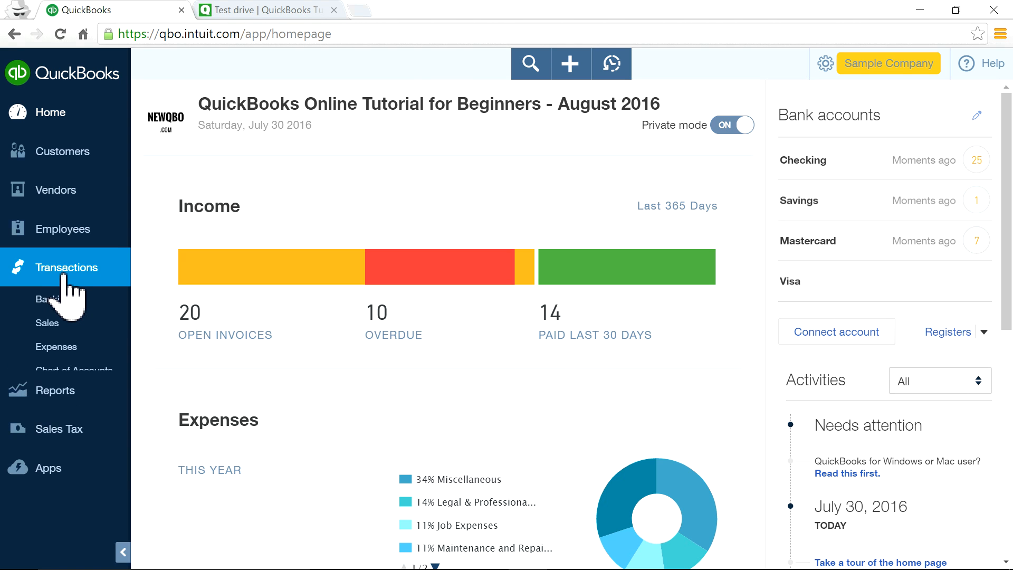
left_click(84, 373)
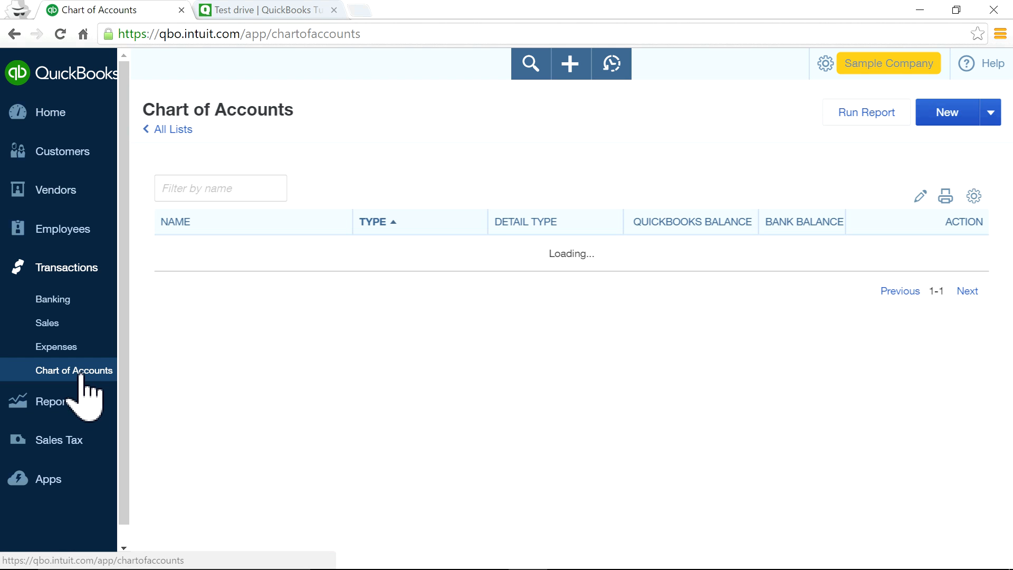
scroll(755, 401, "down", 6)
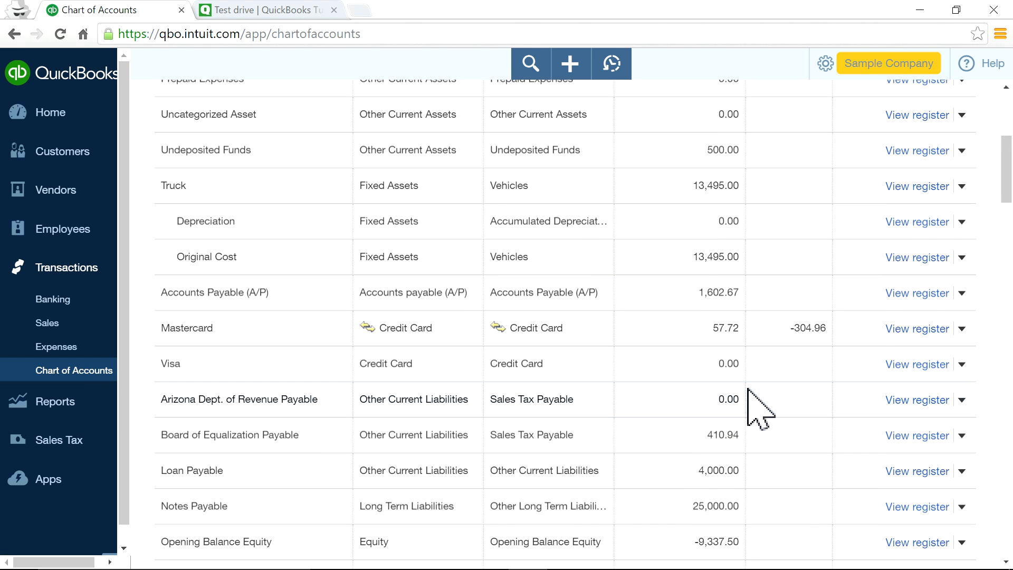
scroll(754, 406, "down", 6)
scroll(754, 406, "up", 12)
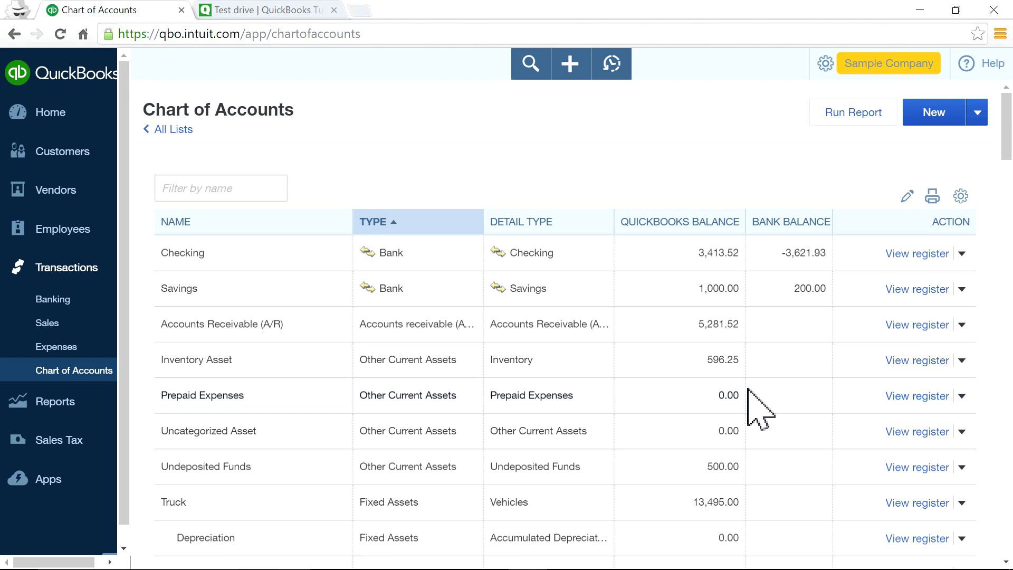
left_click(227, 188)
type("m")
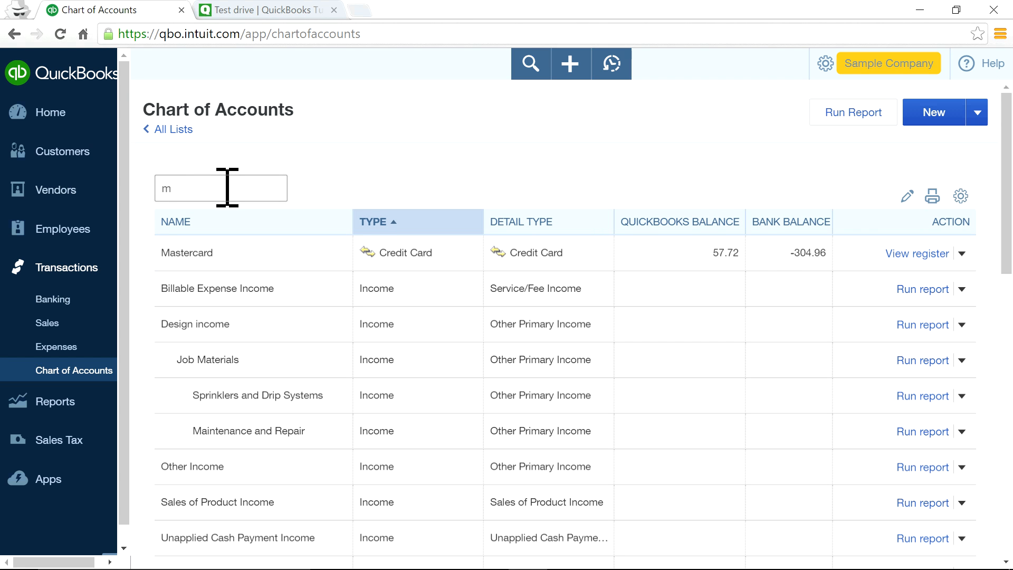
type("as")
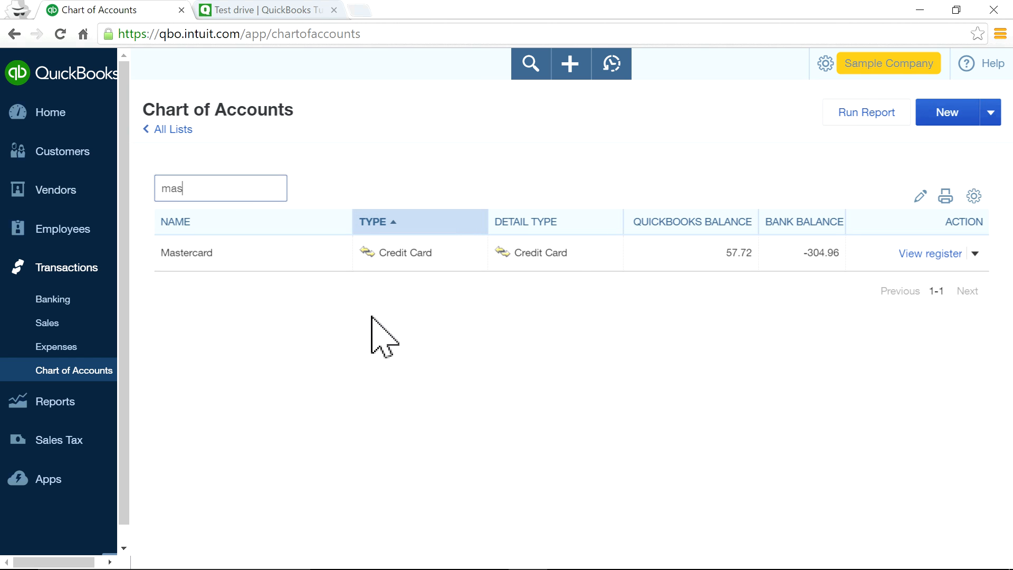
left_click(933, 254)
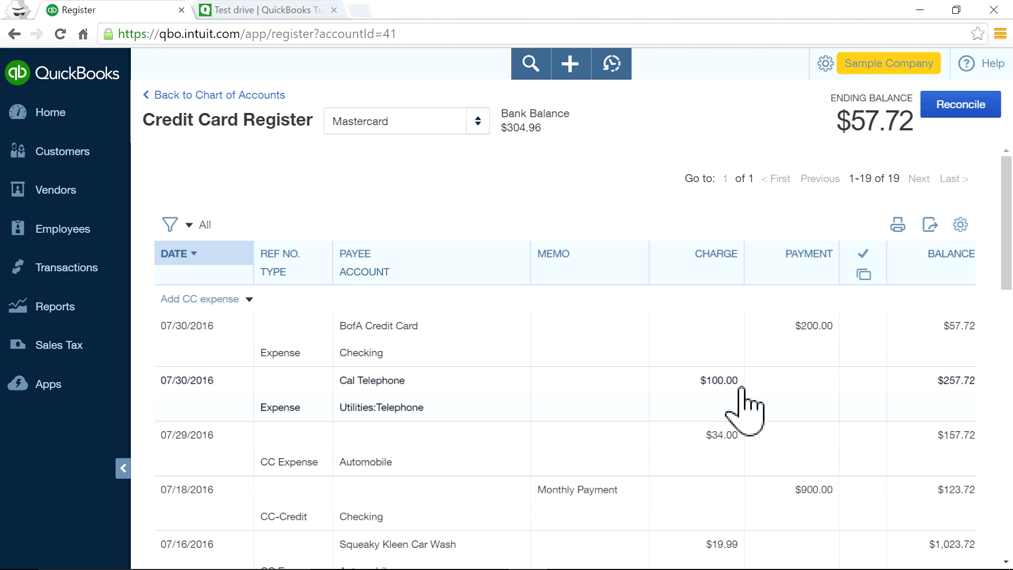
left_click_drag(858, 116, 855, 150)
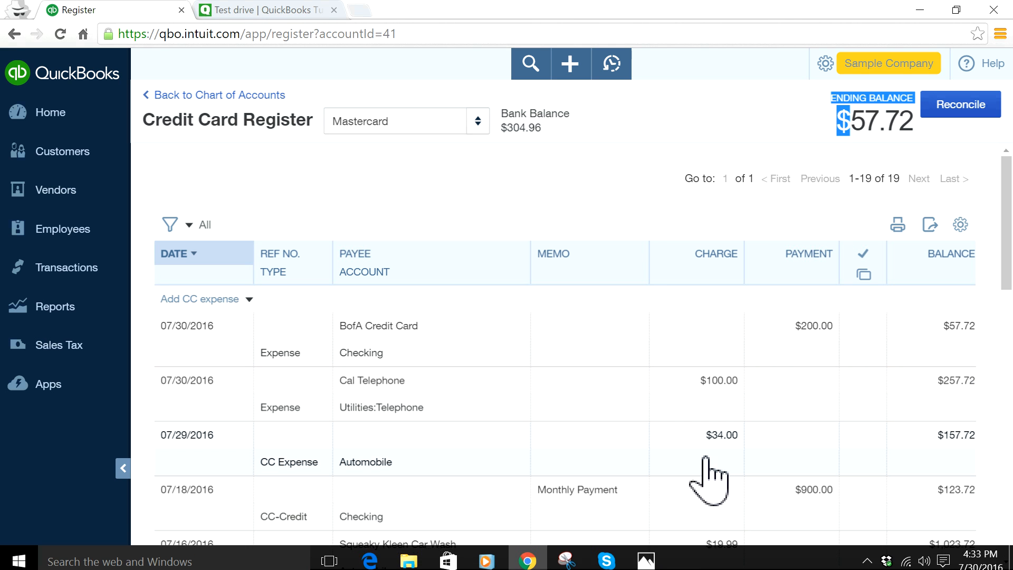
left_click(40, 110)
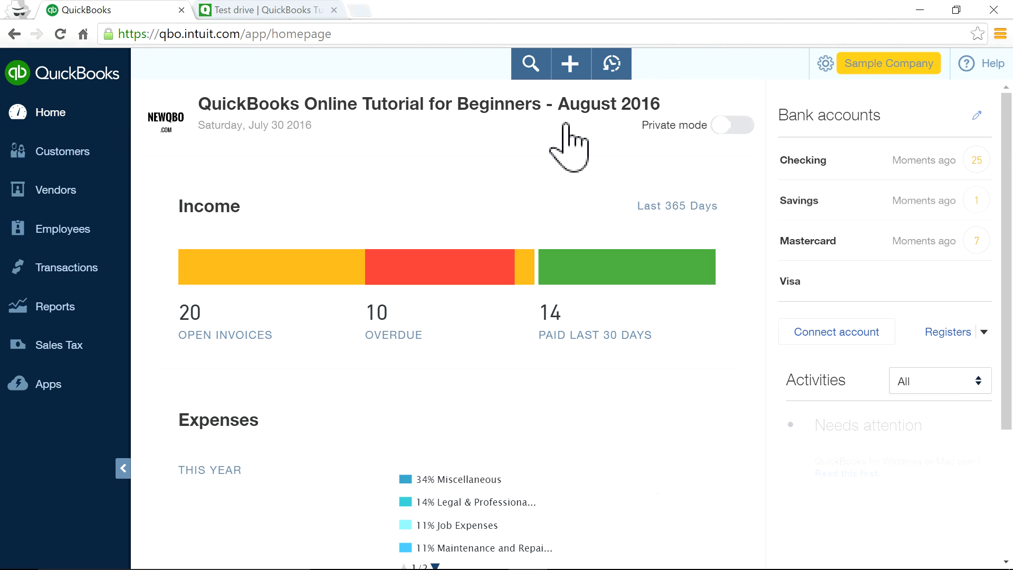
Start a new check and browse its bank account choices, keeping Checking.
left_click(569, 65)
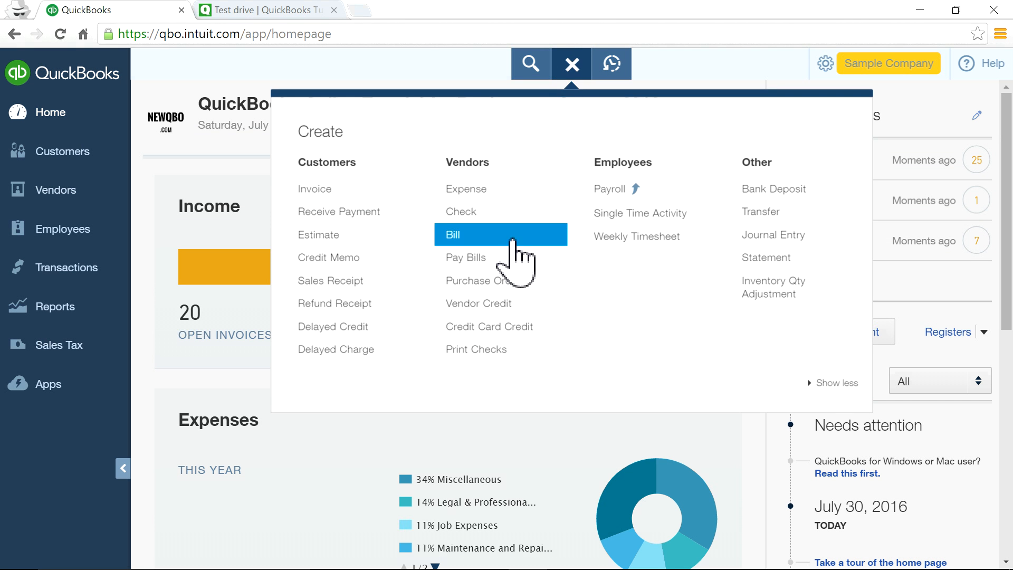
left_click(478, 212)
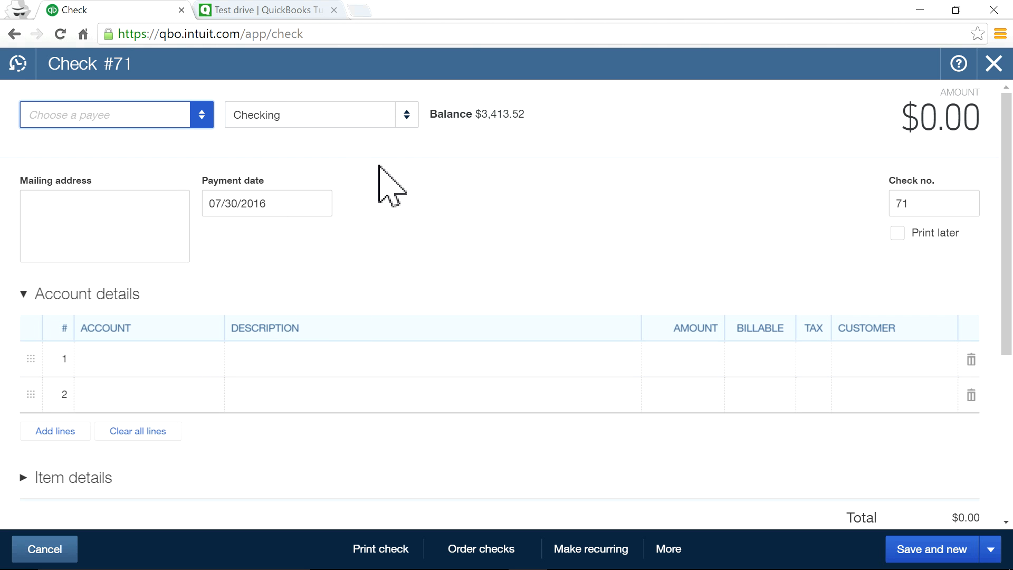
left_click(406, 117)
left_click(405, 118)
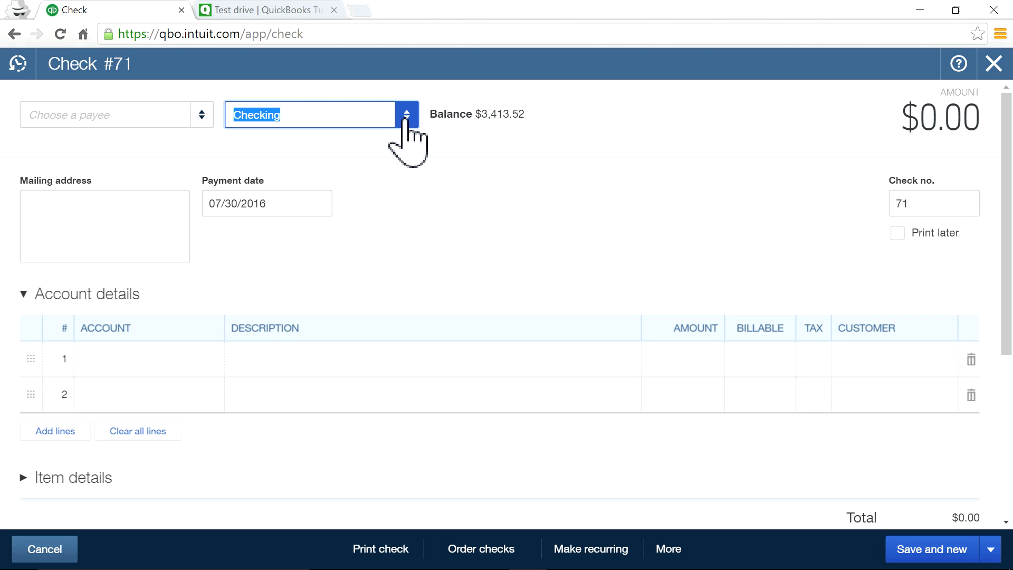
left_click(300, 117)
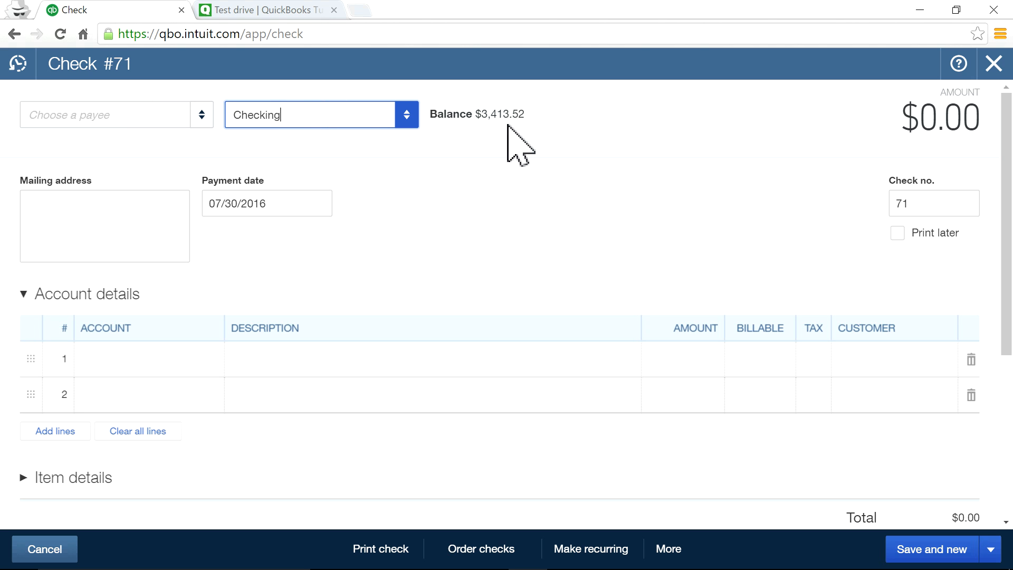
left_click(409, 122)
left_click(409, 121)
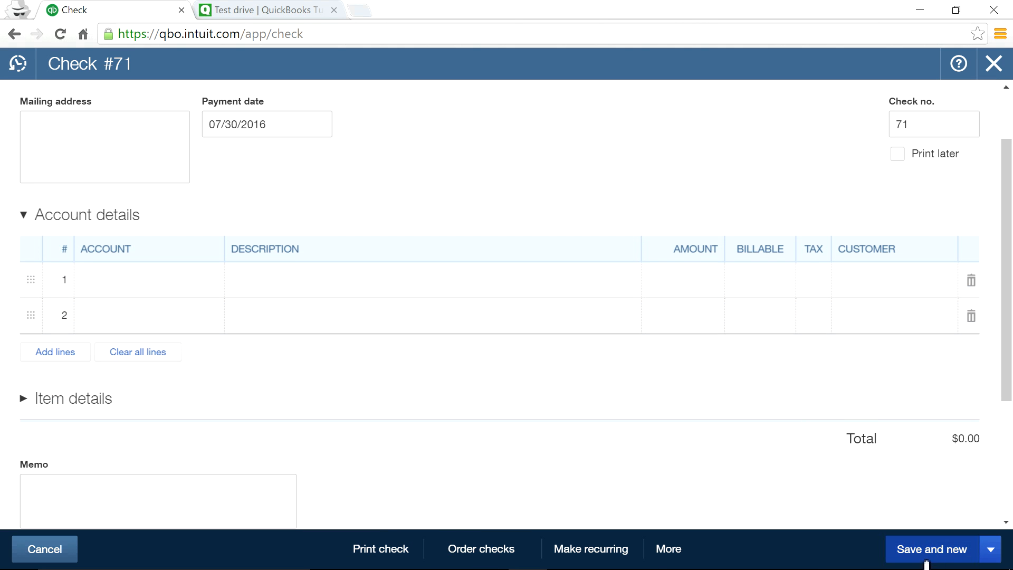
Look at the save options, mark check 71 Print later, then discard it unsaved.
left_click(991, 549)
left_click(760, 461)
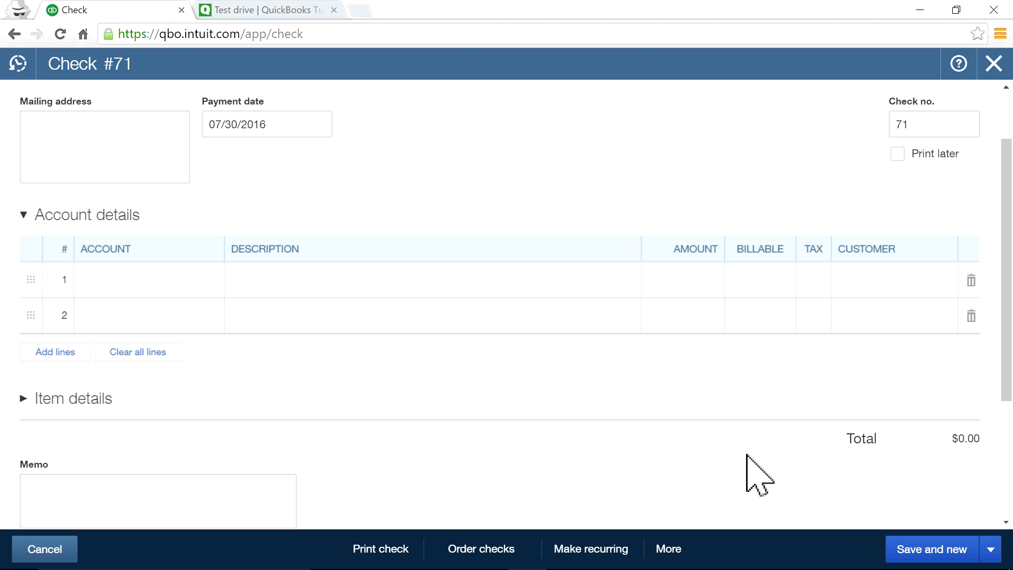
scroll(906, 177, "up", 2)
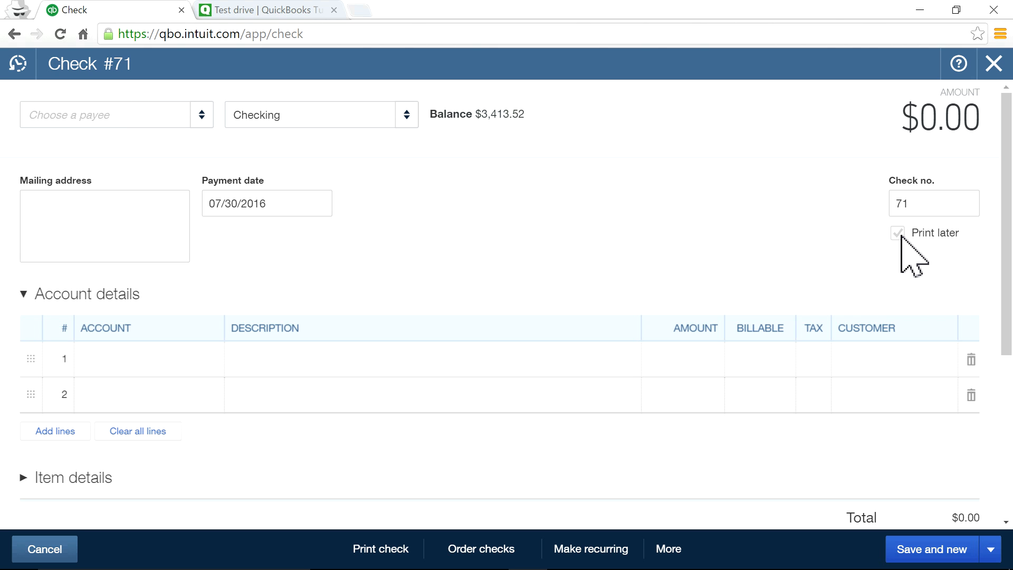
left_click(901, 235)
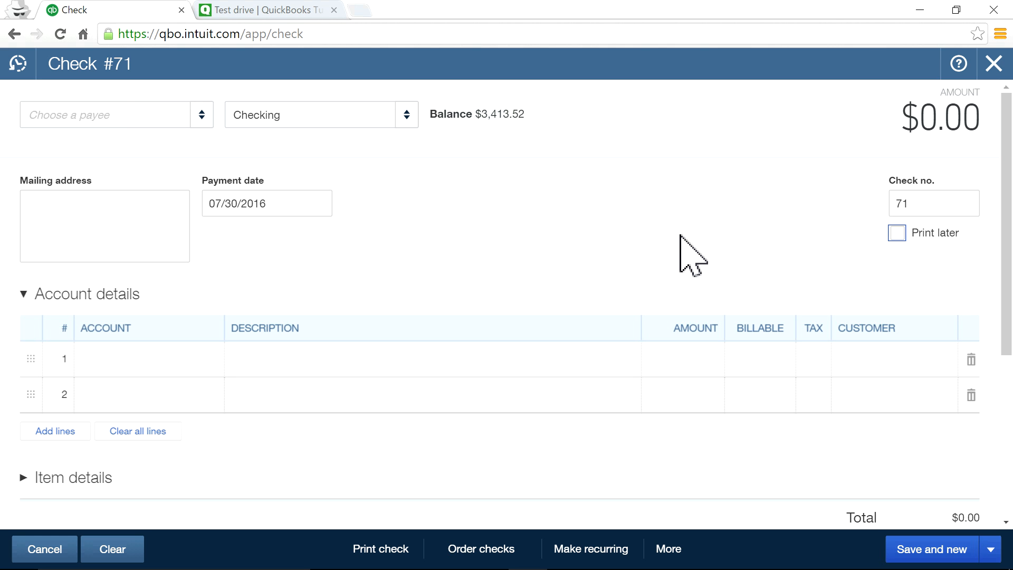
left_click(994, 63)
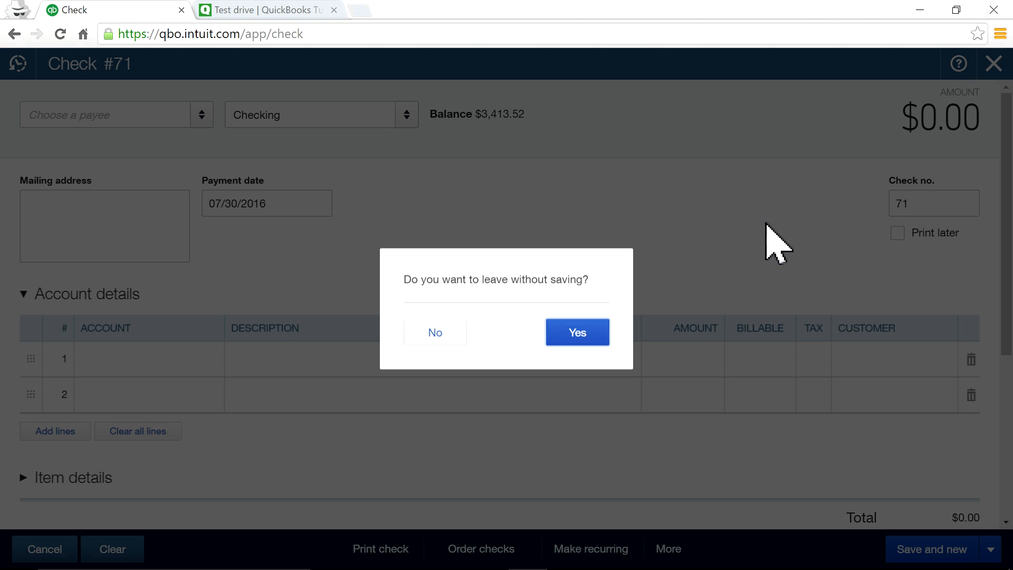
left_click(603, 338)
left_click(574, 65)
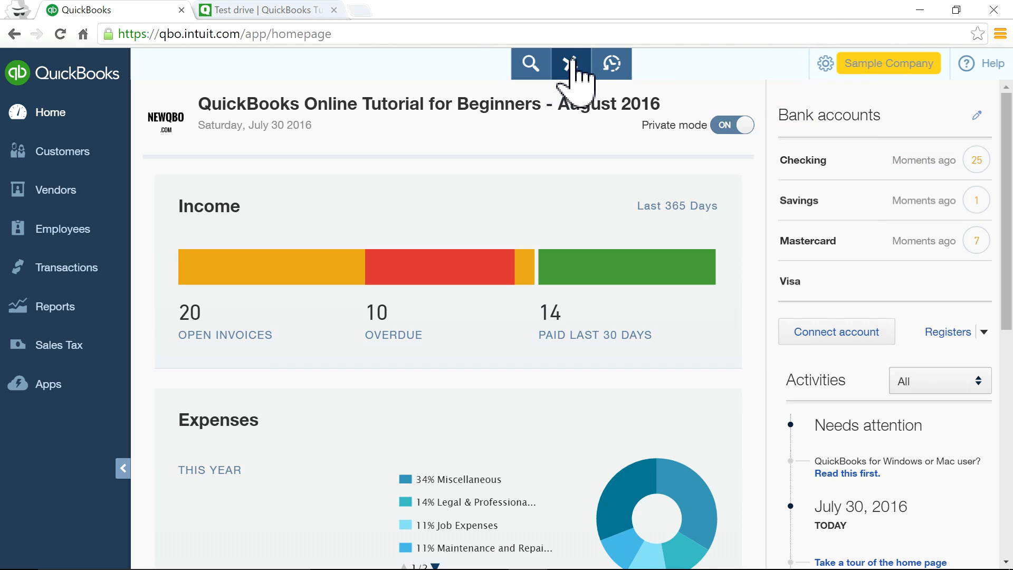
From a new bill, pull up the recent $205.00 Norton Lumber bill dated 07/04/2016, then close it.
left_click(481, 236)
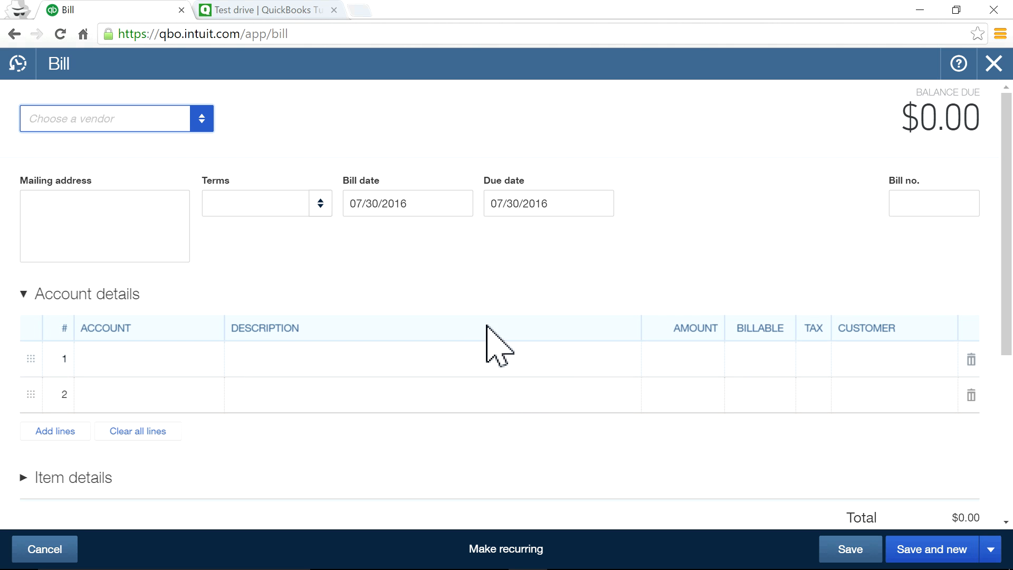
left_click(18, 65)
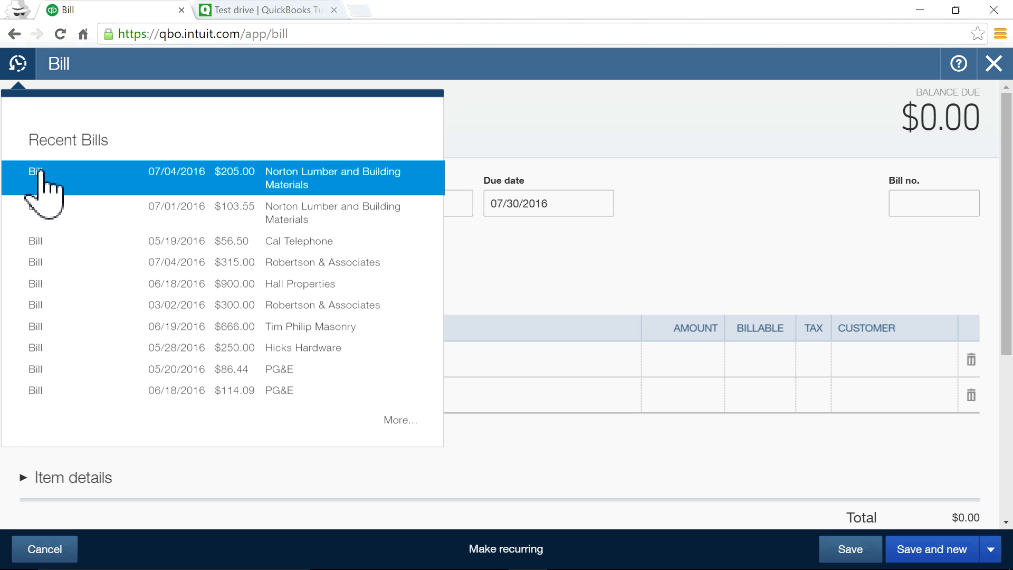
left_click(43, 175)
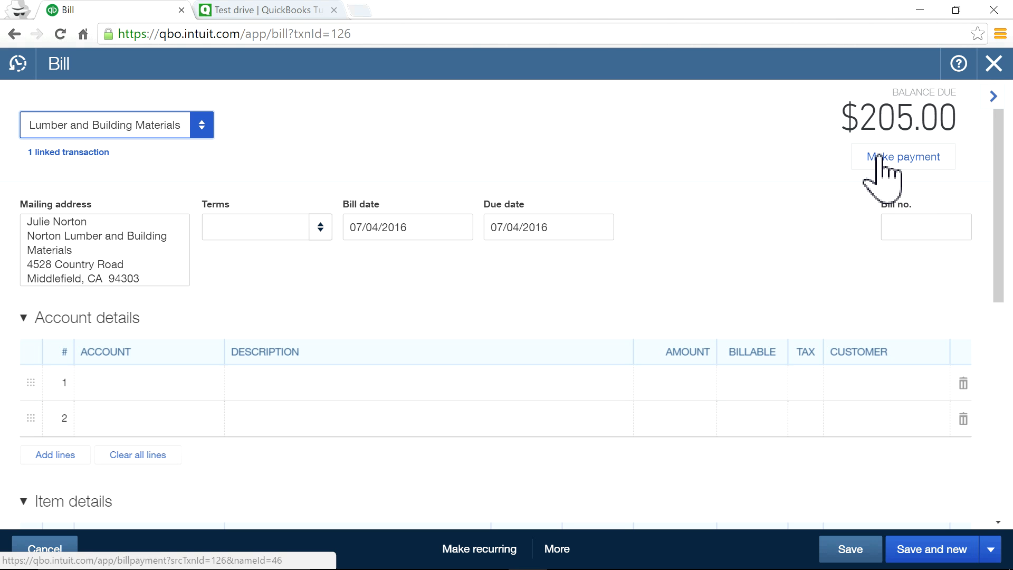
left_click(994, 65)
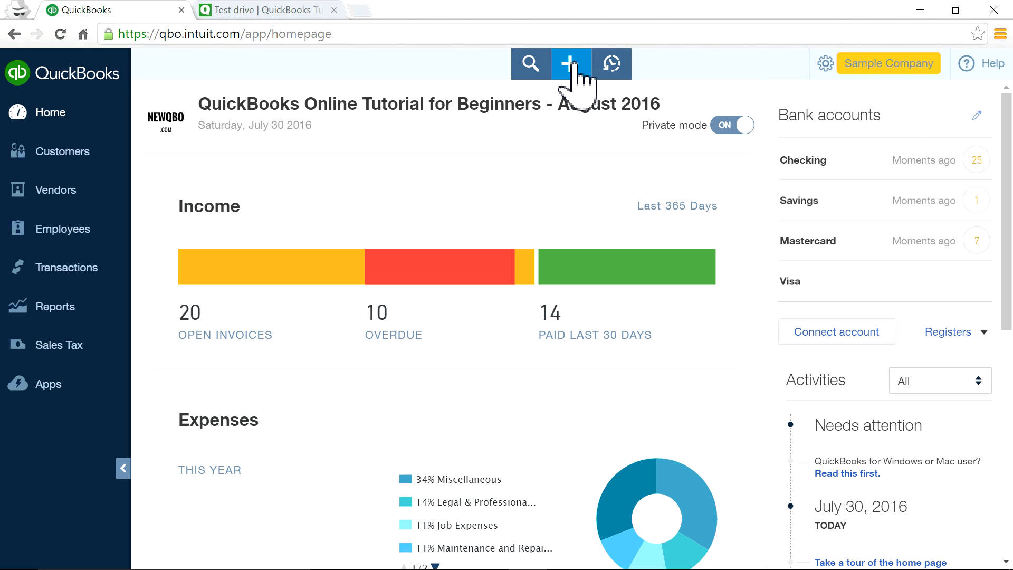
Start a blank bill, expand its Item details table and begin editing the first item line.
left_click(570, 63)
left_click(474, 237)
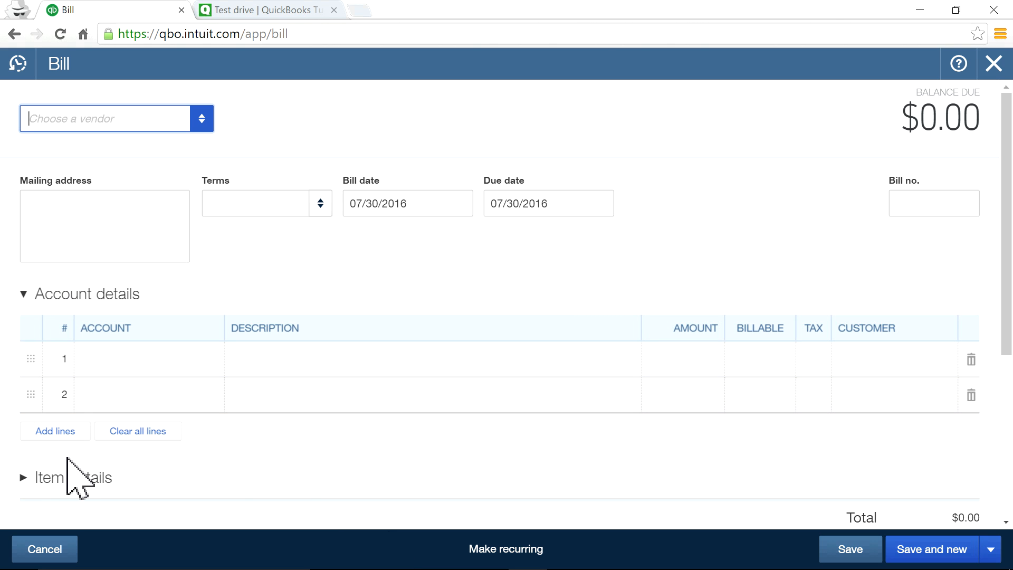
scroll(300, 438, "down", 2)
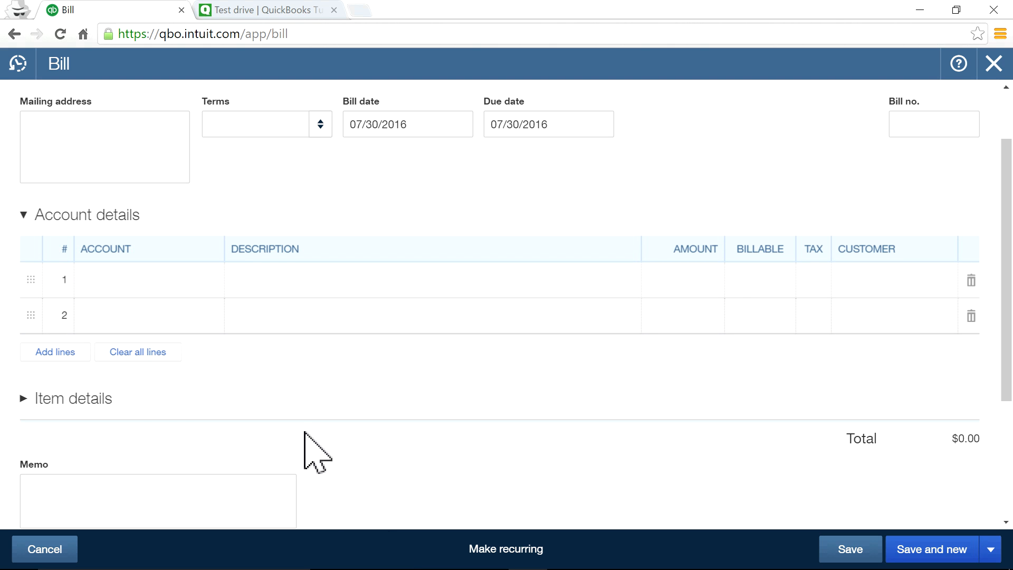
left_click(88, 400)
scroll(359, 422, "down", 4)
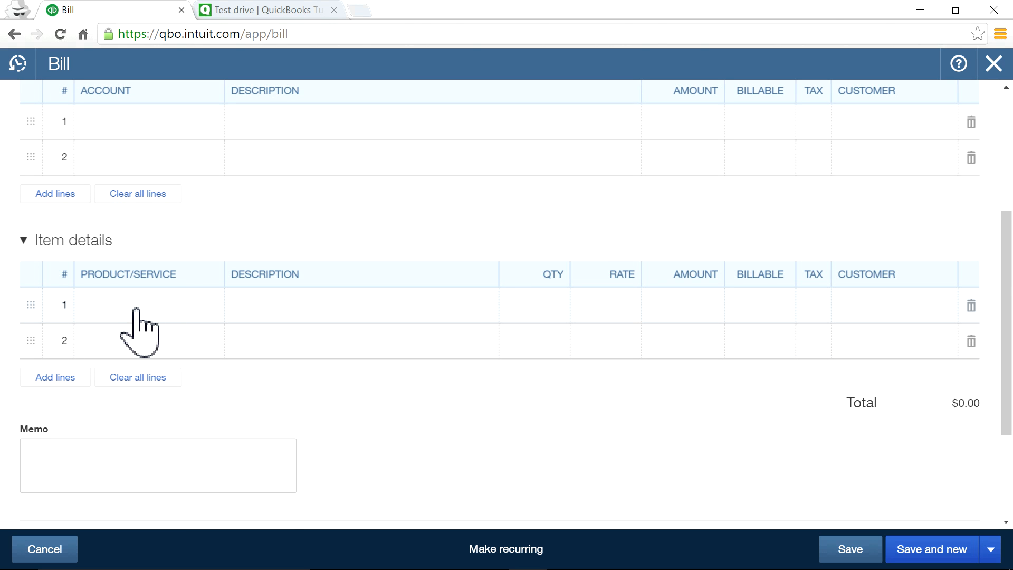
left_click(138, 330)
Put Sprinkler Pipes (qty 1, rate 2.50) on item line 1 and collapse Account details.
left_click(210, 307)
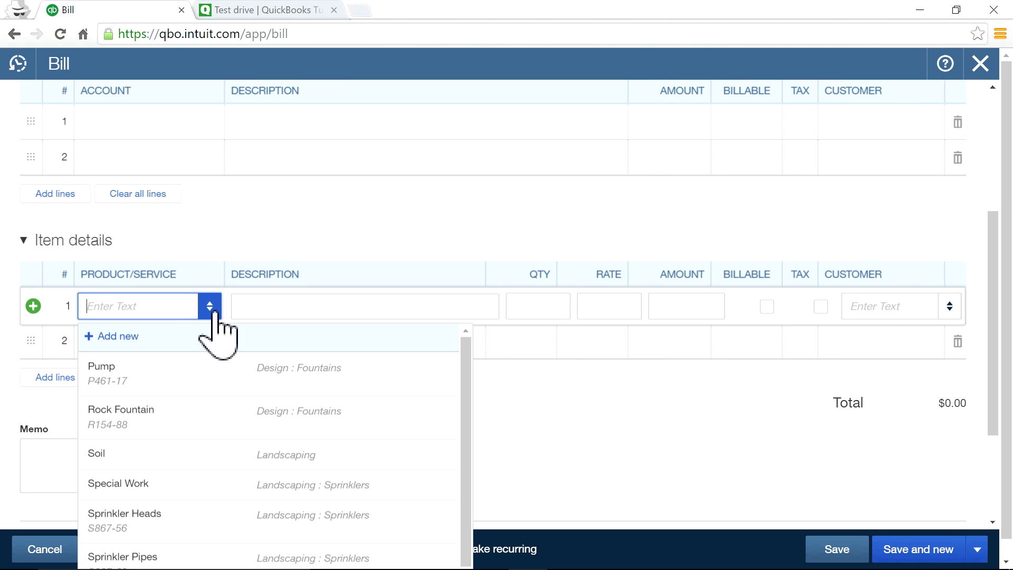
scroll(304, 482, "down", 1)
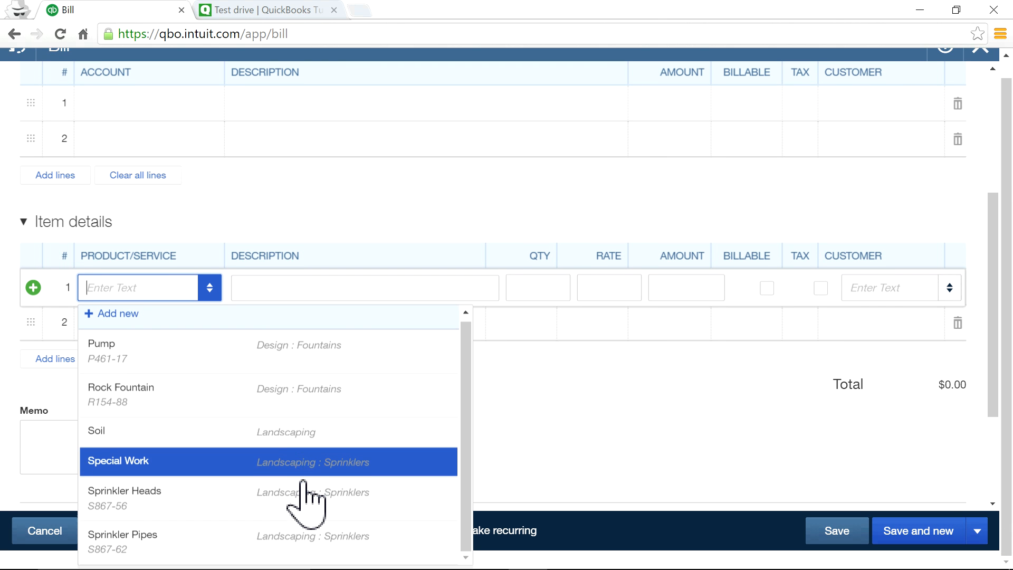
left_click(218, 547)
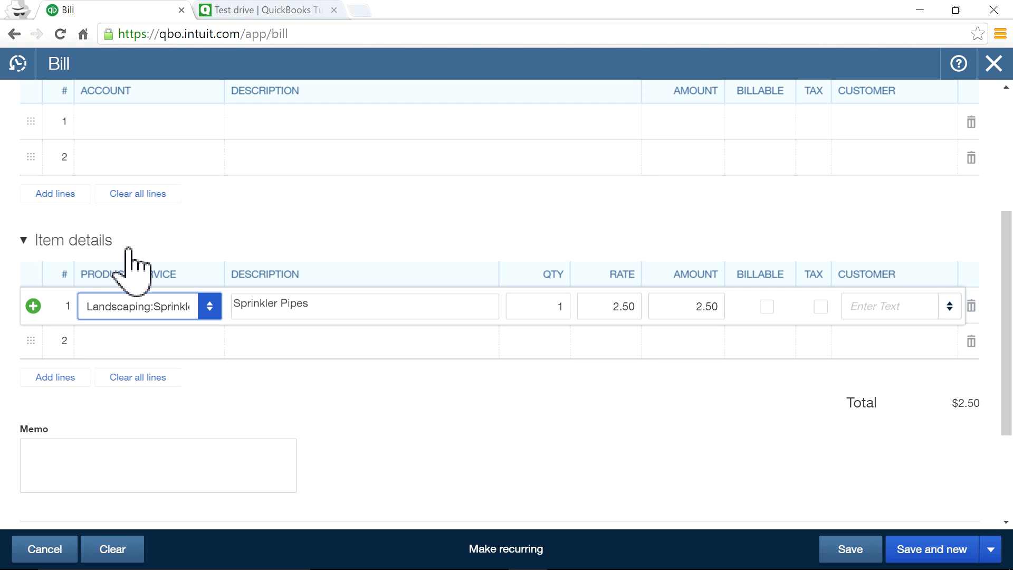
scroll(375, 305, "up", 3)
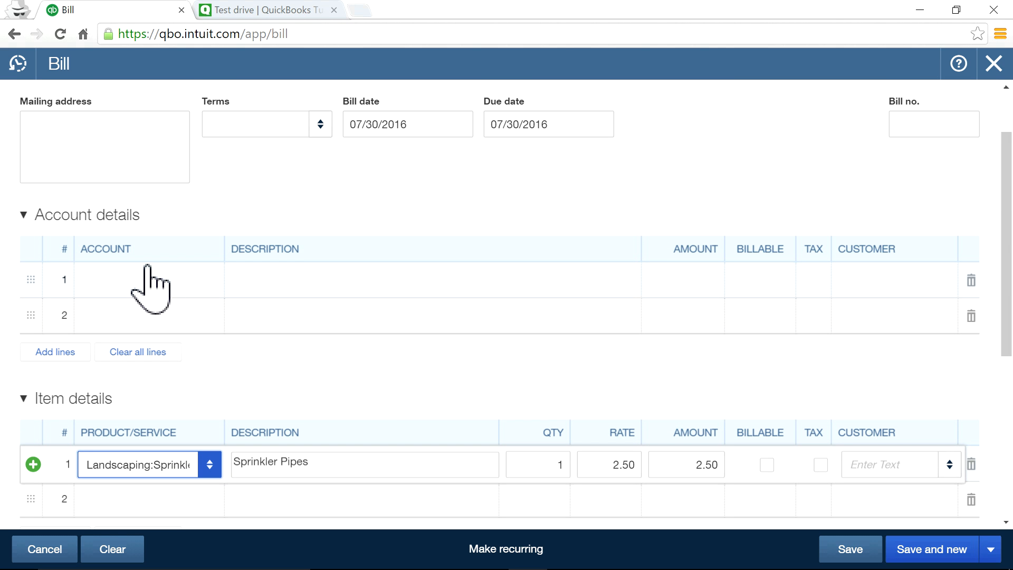
left_click(30, 206)
left_click(159, 213)
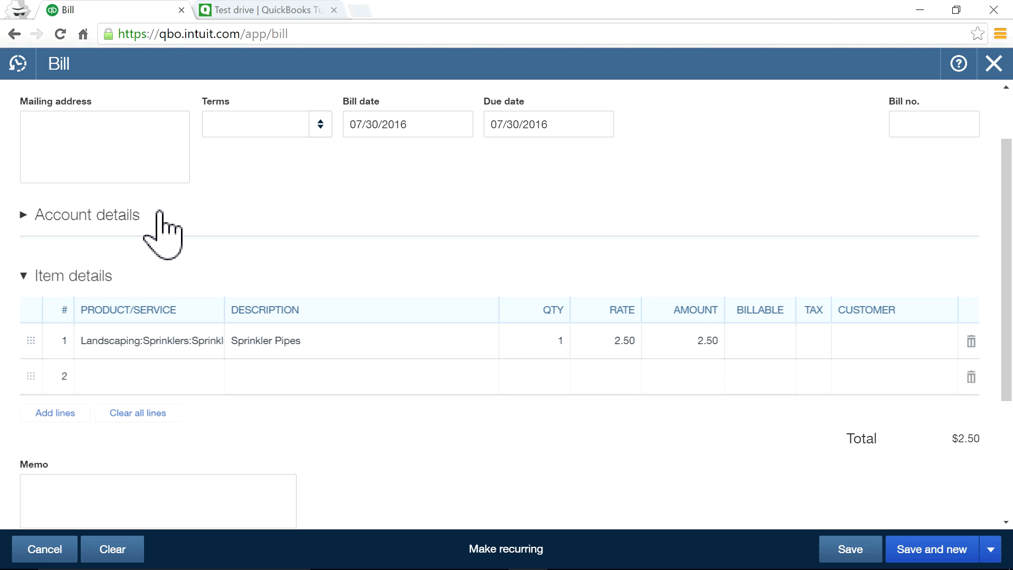
scroll(394, 406, "up", 2)
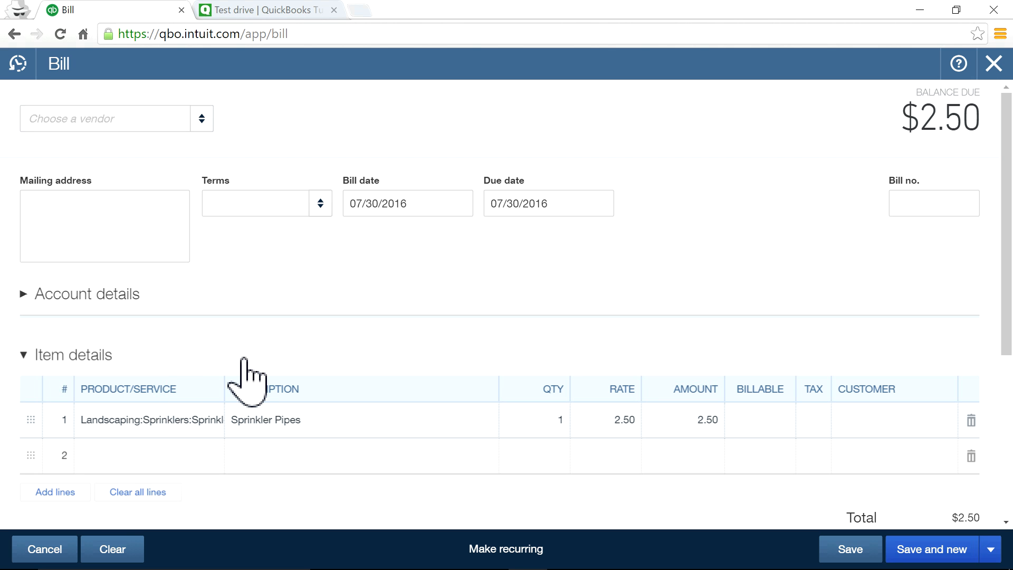
Expand Account details and browse the first account line's account list.
left_click(104, 294)
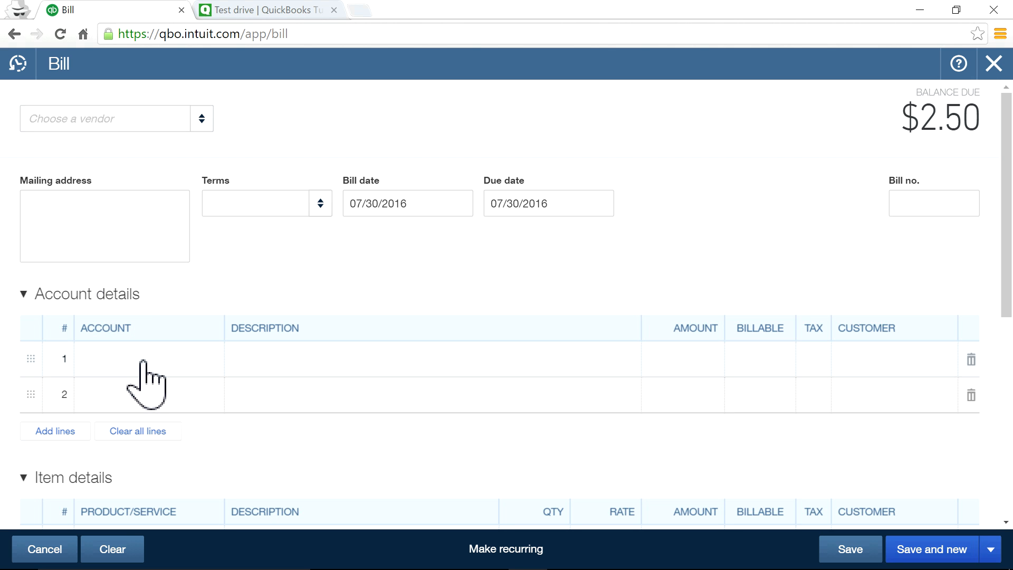
left_click(167, 368)
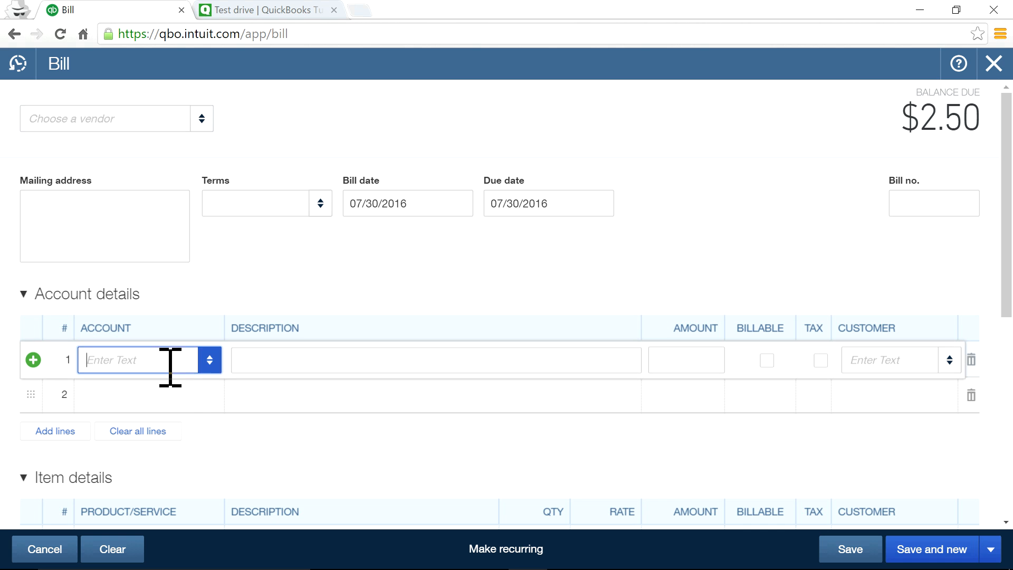
left_click(210, 360)
scroll(280, 241, "down", 15)
scroll(299, 240, "up", 3)
scroll(299, 253, "down", 9)
scroll(301, 255, "up", 9)
scroll(299, 258, "up", 13)
scroll(299, 258, "down", 8)
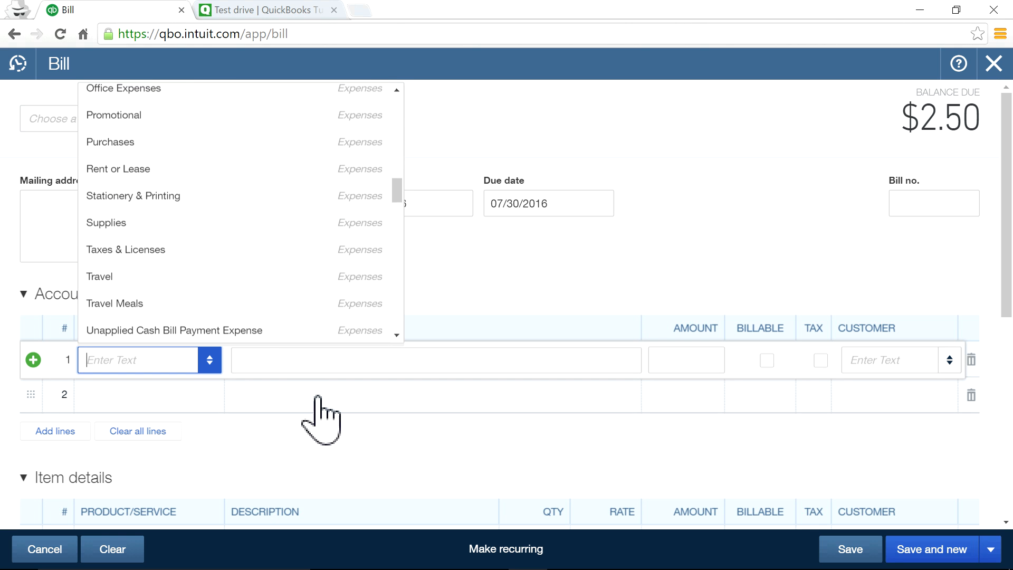
Close the account list unchosen and widen PRODUCT/SERVICE to show Landscaping:Sprinklers:Sprinkler Pipes.
left_click(333, 470)
scroll(141, 407, "down", 3)
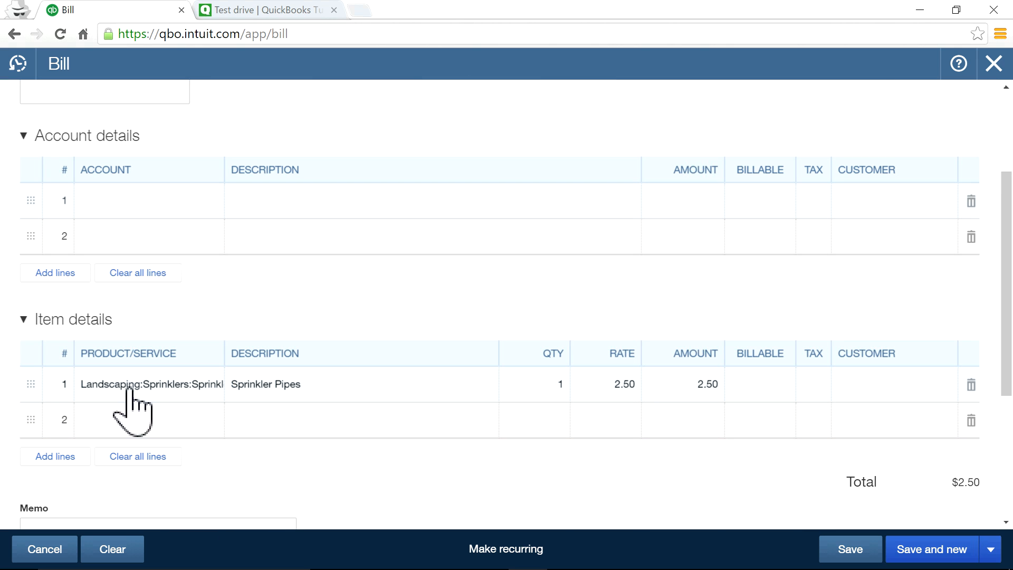
left_click_drag(224, 350, 384, 365)
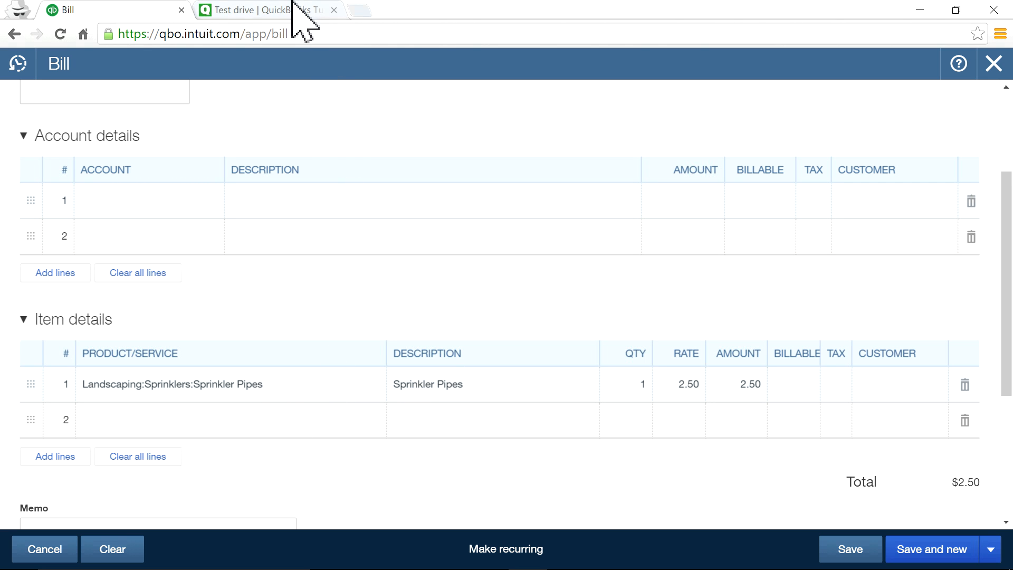
Duplicate the bill's browser tab and open Products and Services from the gear menu there.
right_click(118, 10)
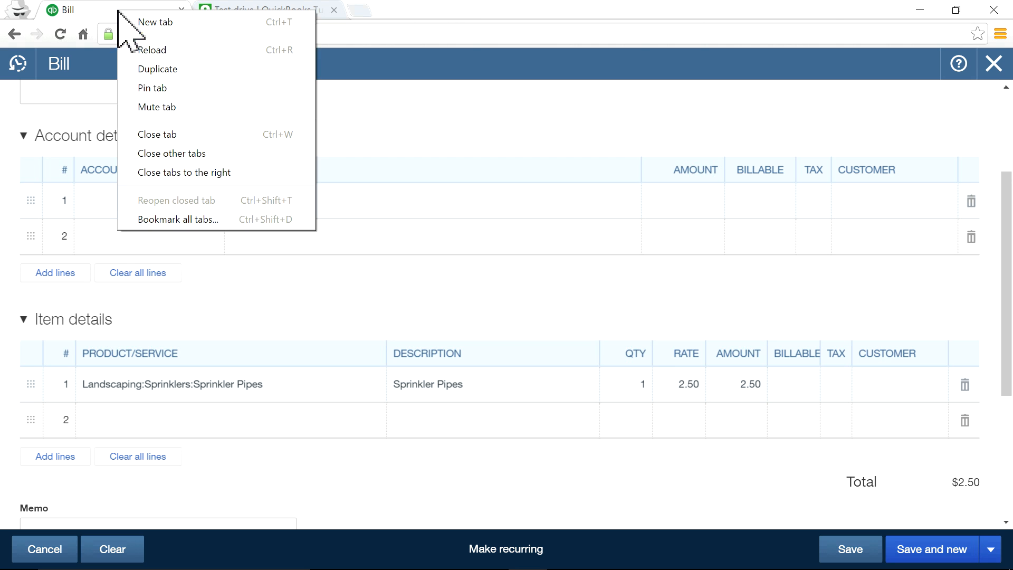
left_click(148, 78)
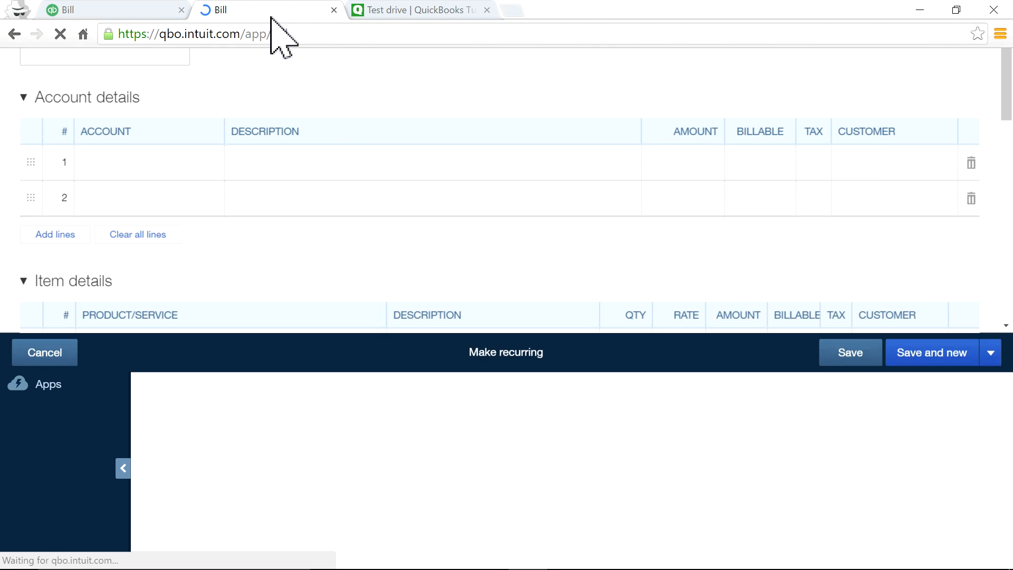
left_click(995, 68)
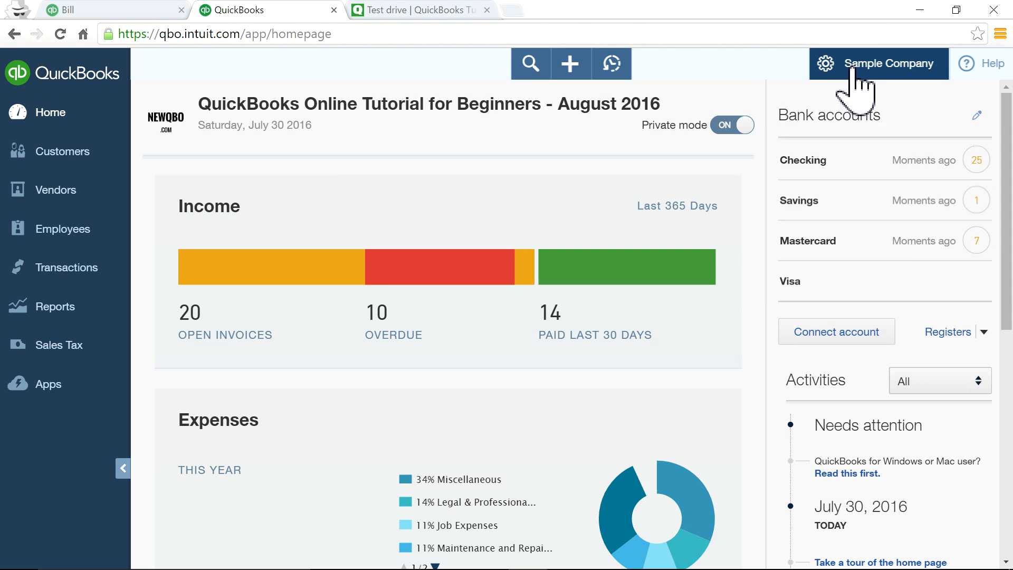
left_click(853, 69)
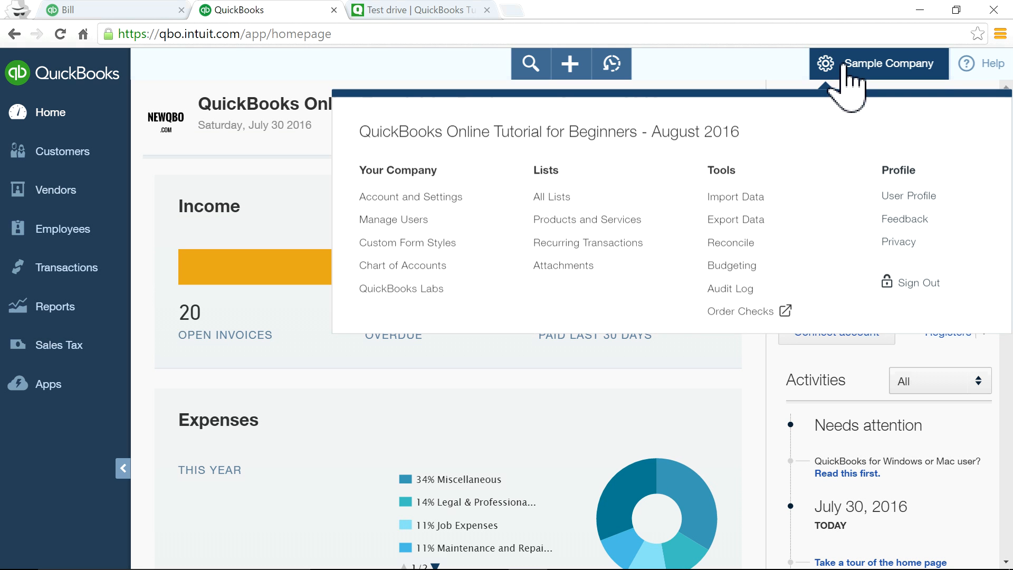
left_click(538, 219)
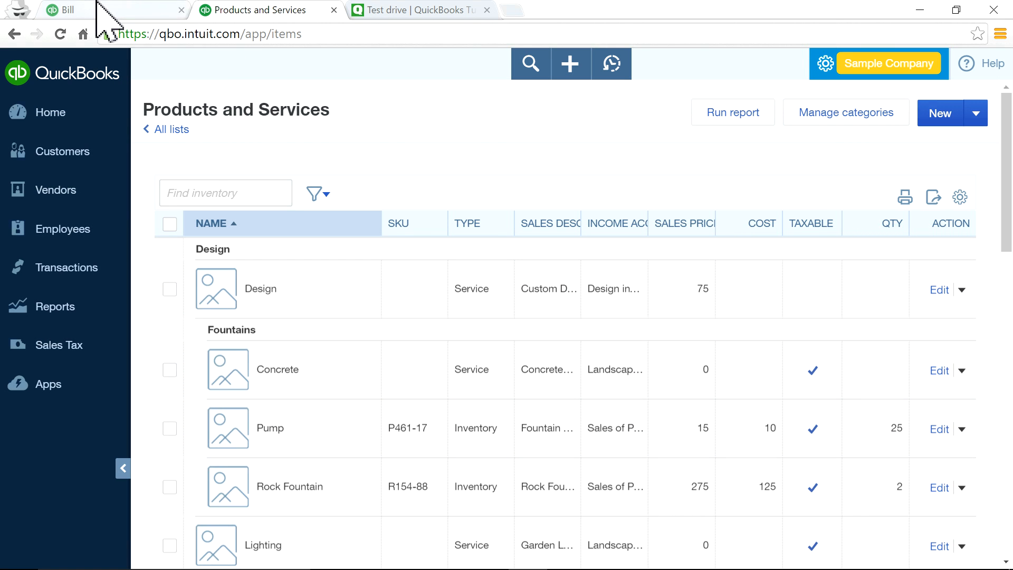
Filter the Products and Services list by 'landsc' and scroll down to Sprinkler Pipes.
left_click(60, 9)
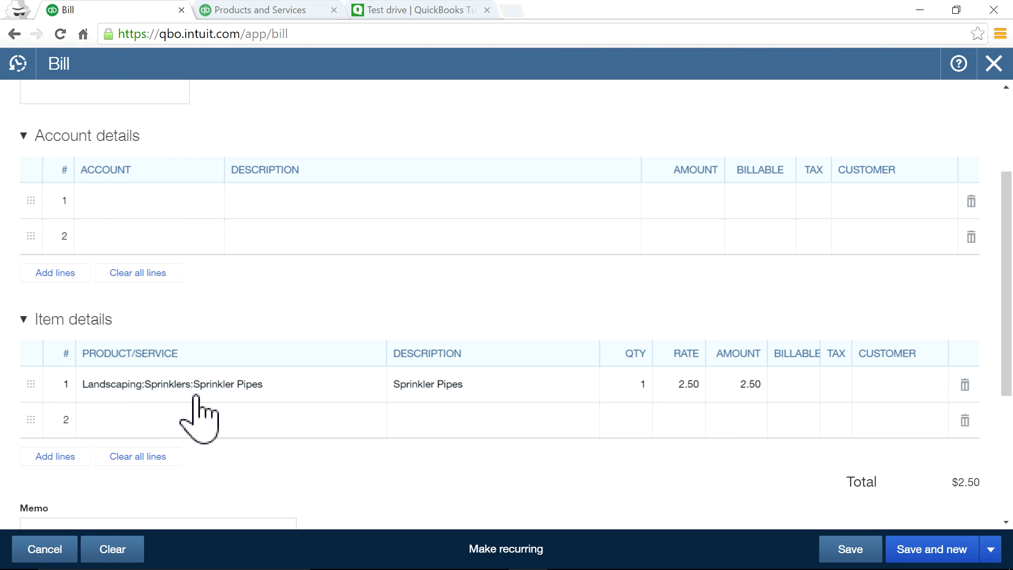
left_click(420, 9)
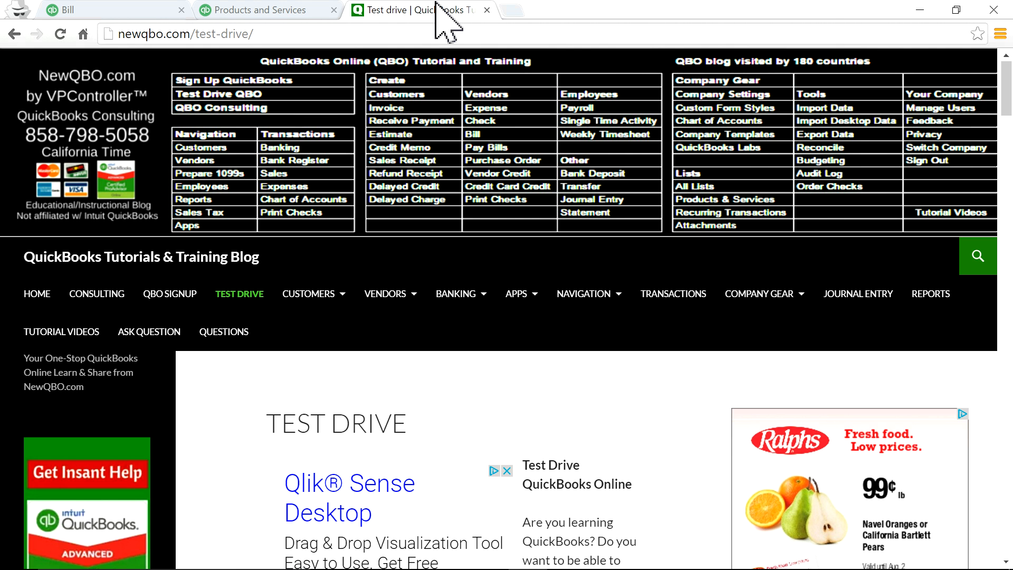
left_click(296, 4)
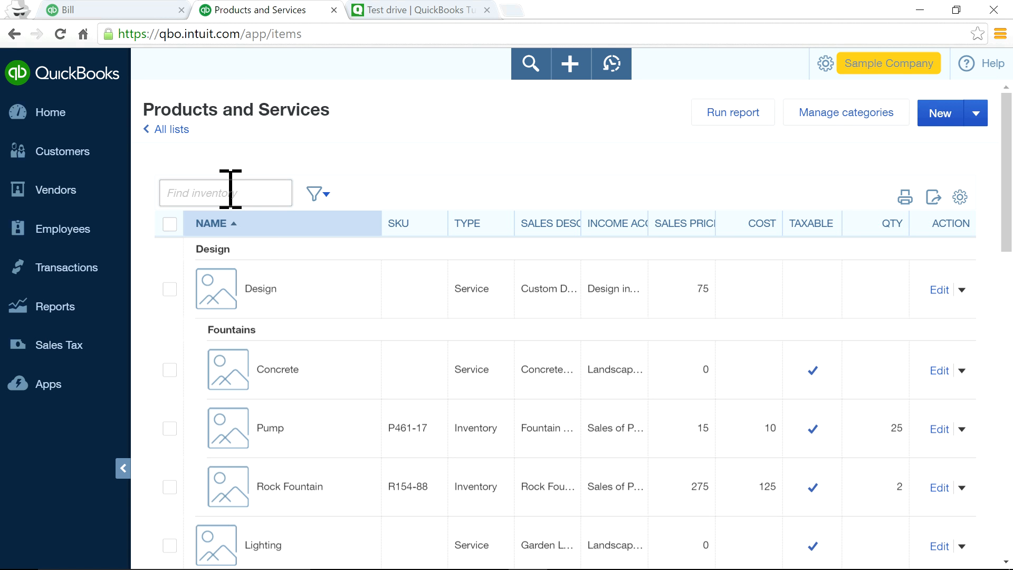
type("land")
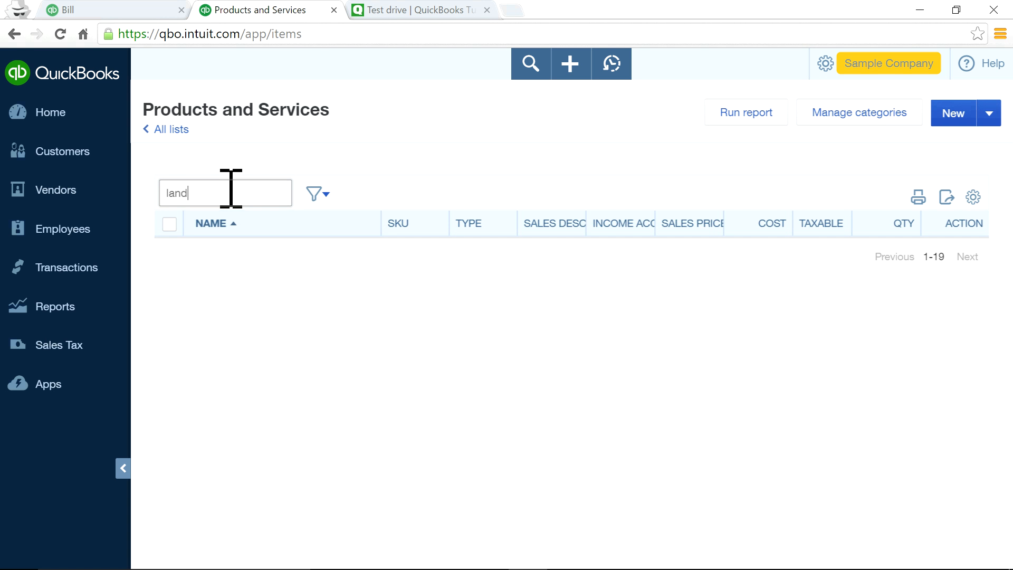
type("s")
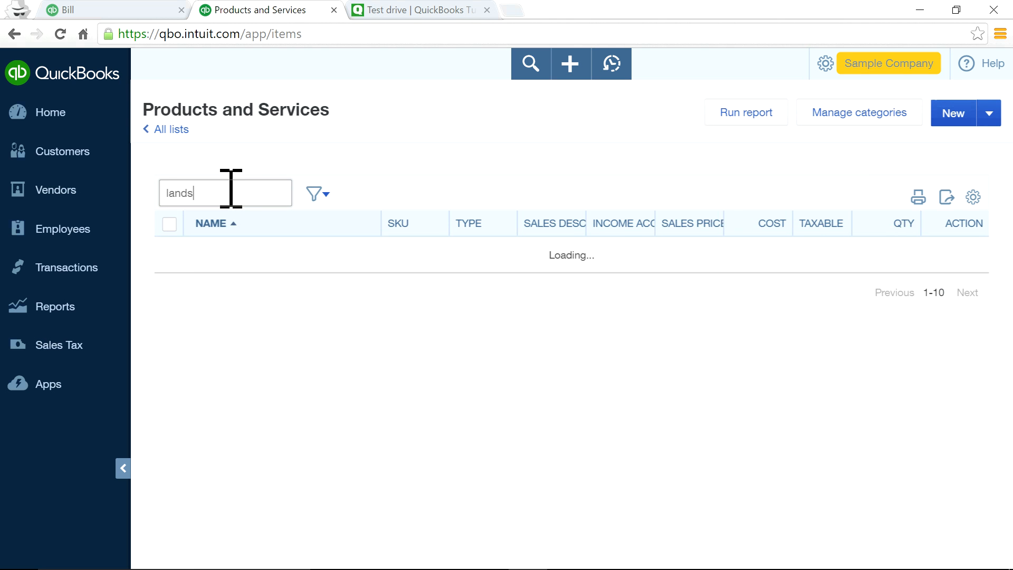
type("c")
scroll(418, 419, "down", 6)
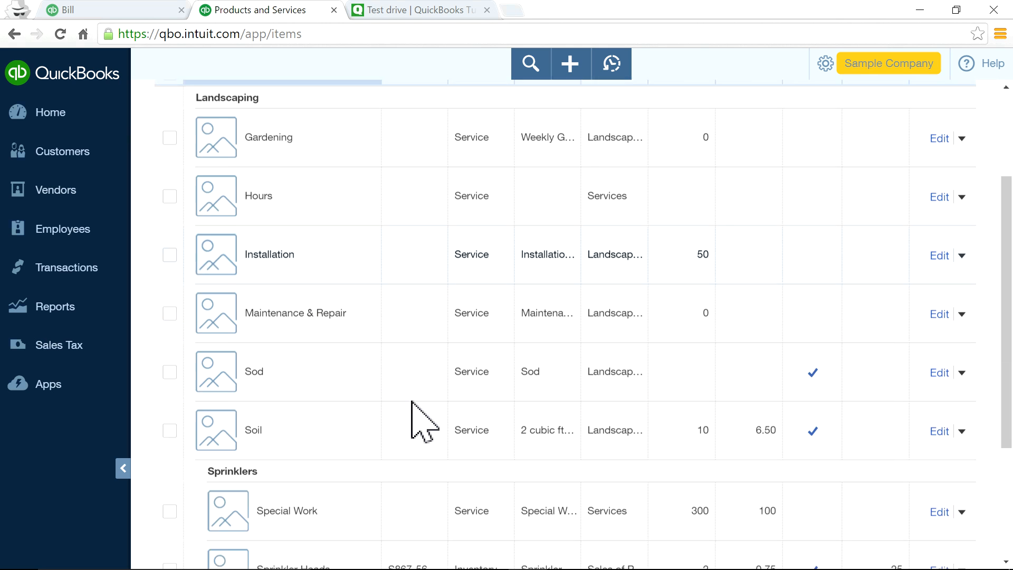
scroll(416, 403, "down", 1)
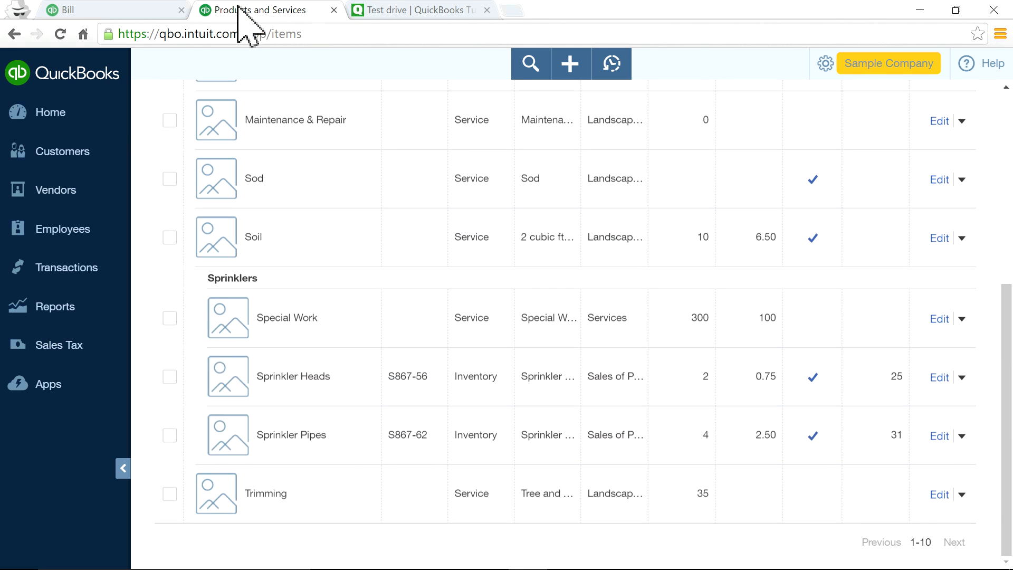
left_click(92, 10)
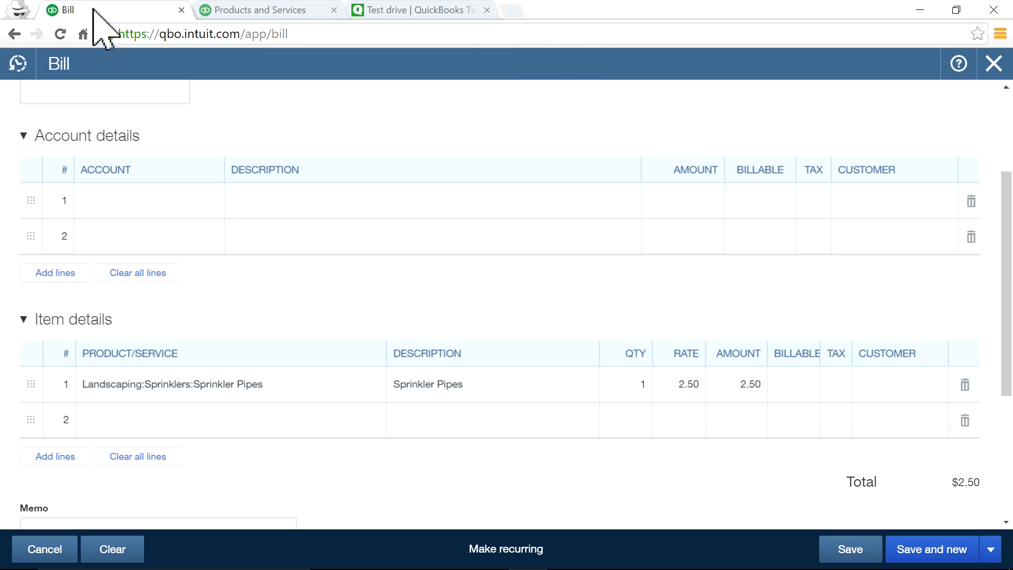
left_click(262, 11)
scroll(380, 528, "down", 5)
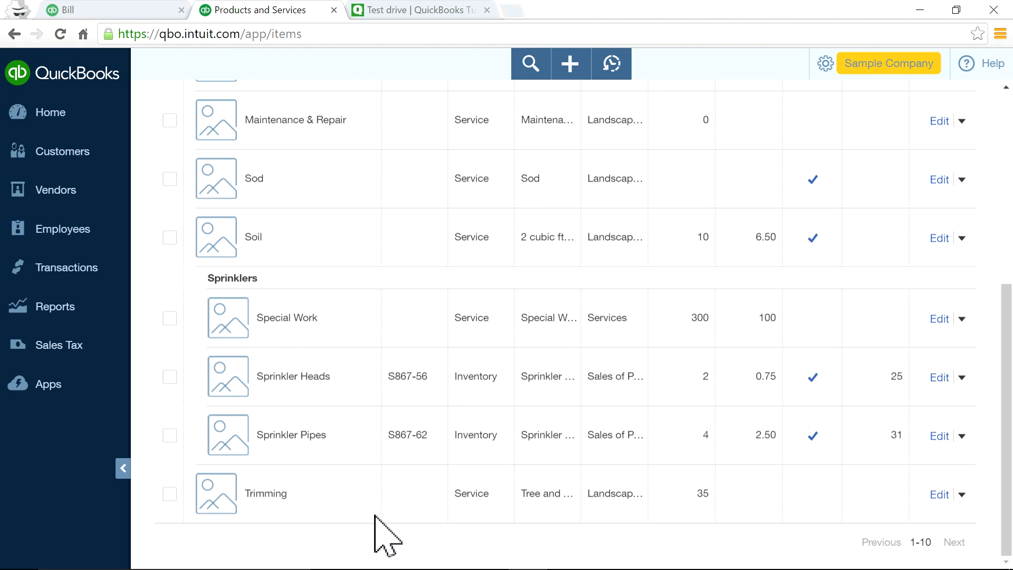
Review Sprinkler Pipes' edit panel, including its Inventory Asset account, then return to the $2.50 bill.
left_click(941, 437)
scroll(826, 427, "down", 4)
scroll(825, 419, "down", 2)
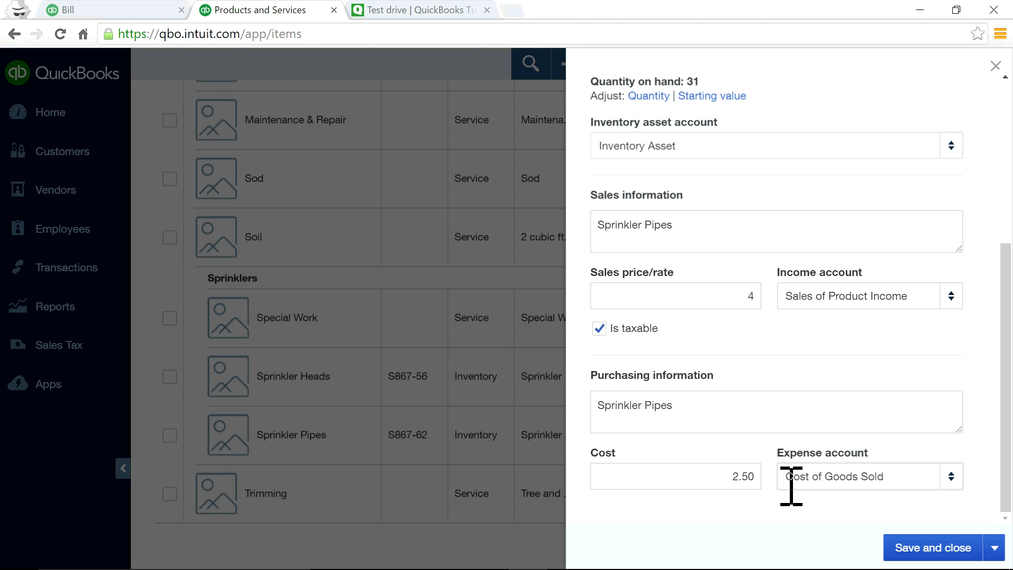
scroll(769, 419, "up", 5)
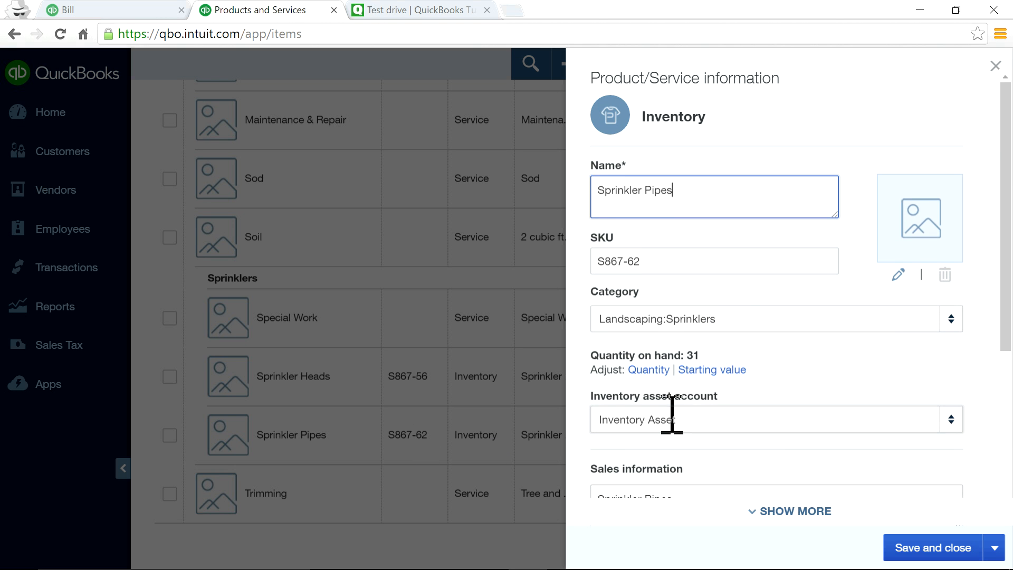
left_click_drag(689, 421, 600, 412)
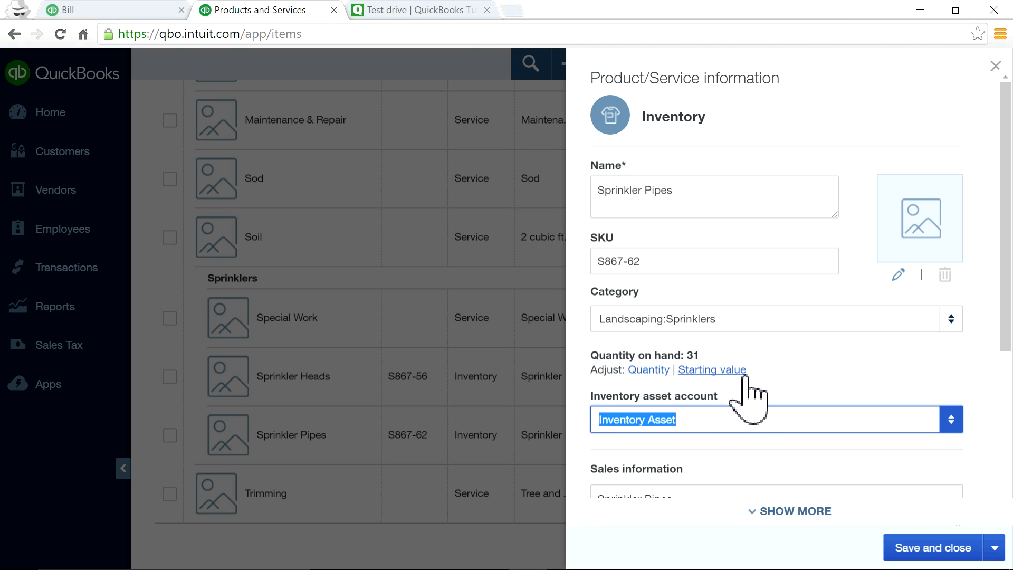
left_click(112, 8)
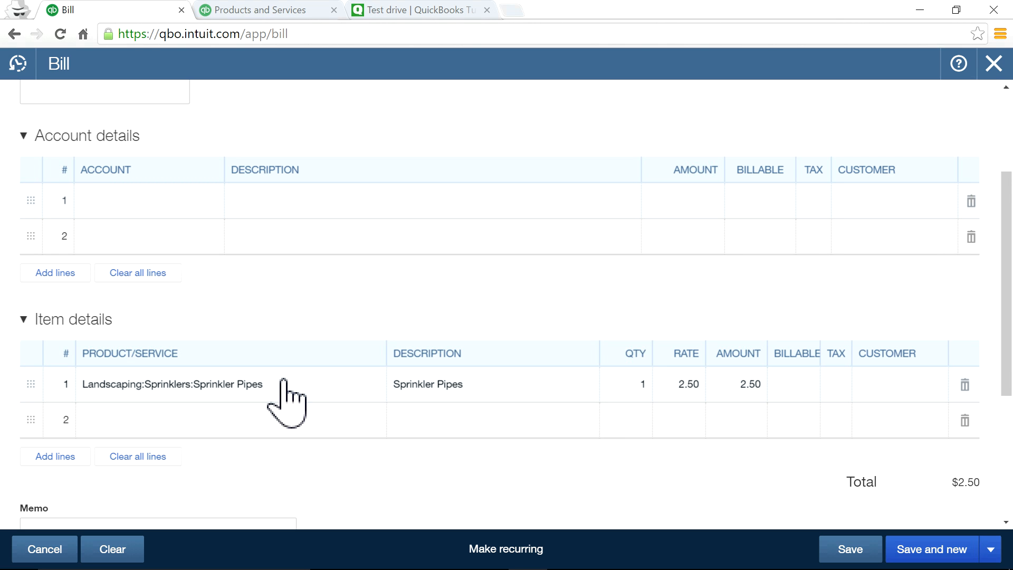
scroll(459, 301, "up", 3)
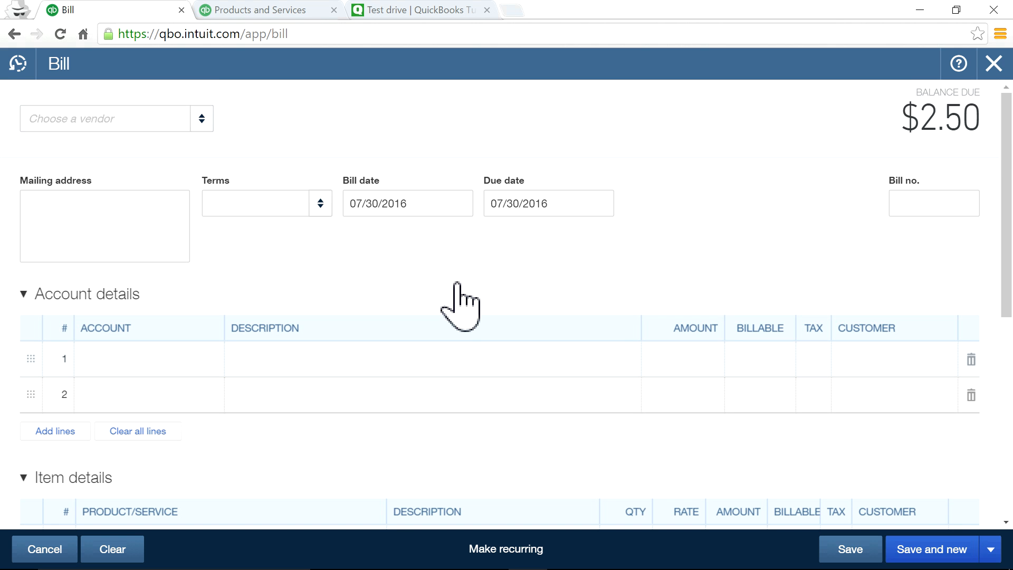
Close the $2.50 bill without saving and bring up the + Create menu.
left_click(995, 65)
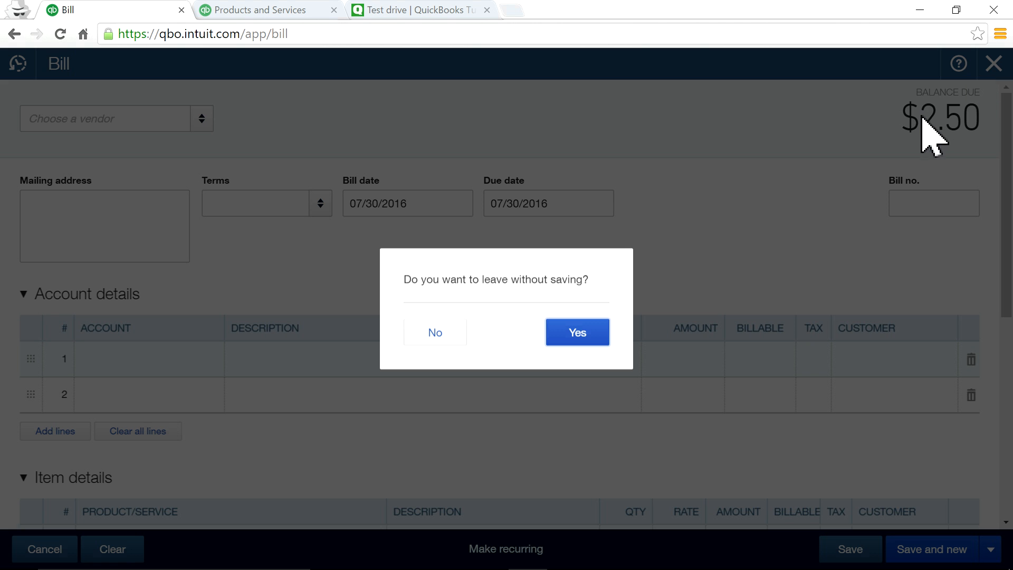
left_click(577, 330)
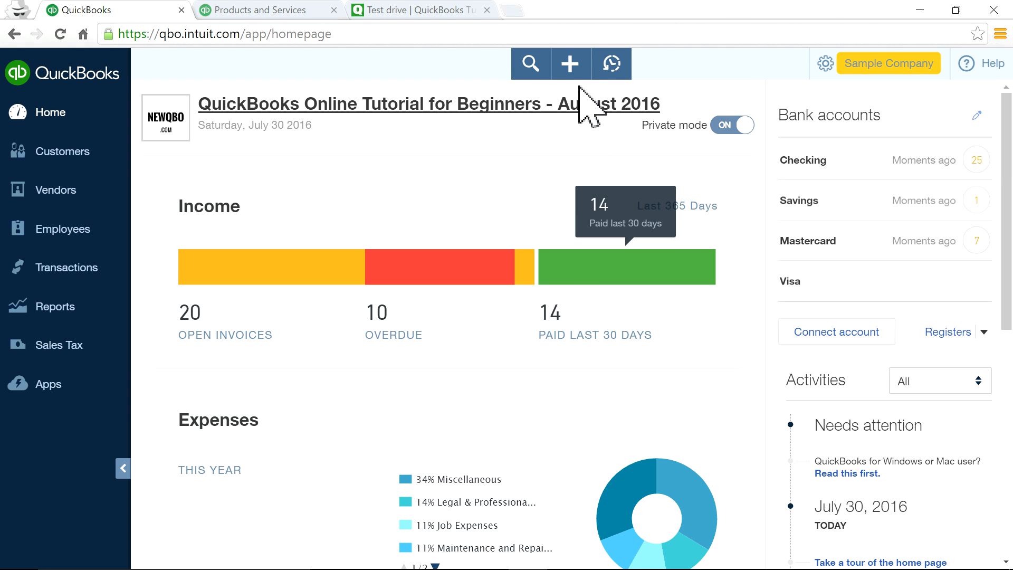
left_click(572, 68)
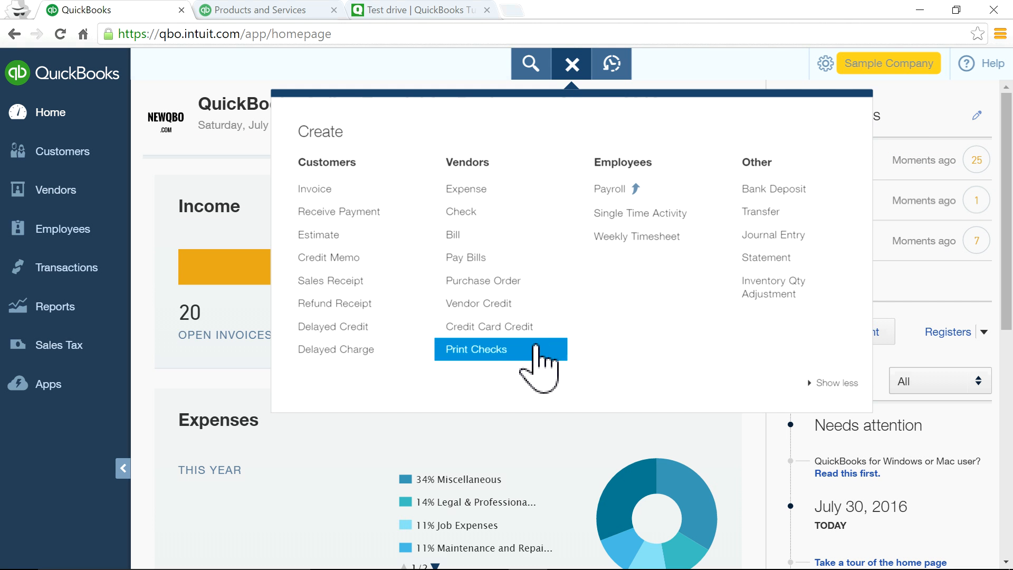
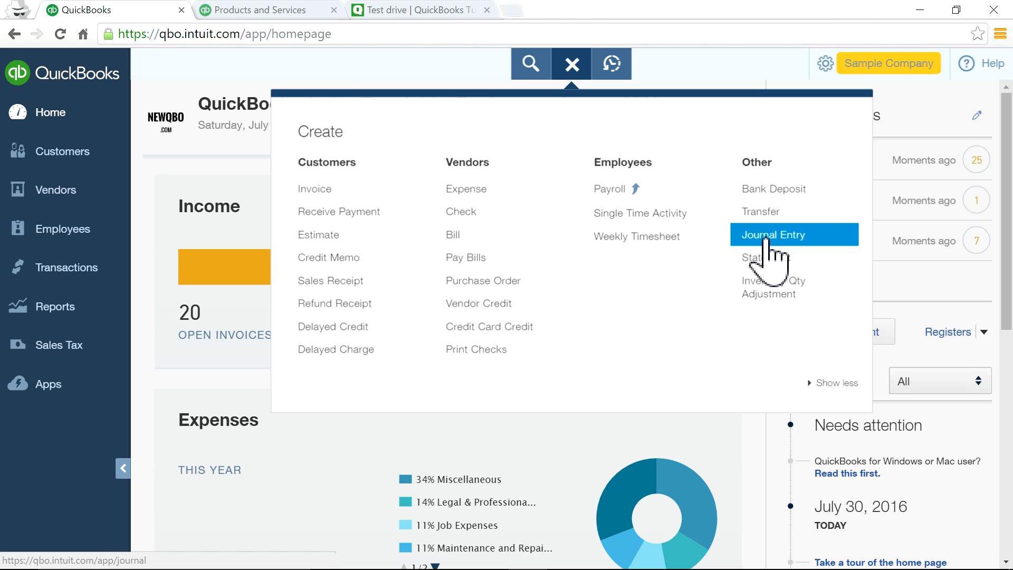
Open the 07/01/2016 Notes Payable opening-balance journal entry (25,000.00) from Recent, review it, then close it.
left_click(765, 237)
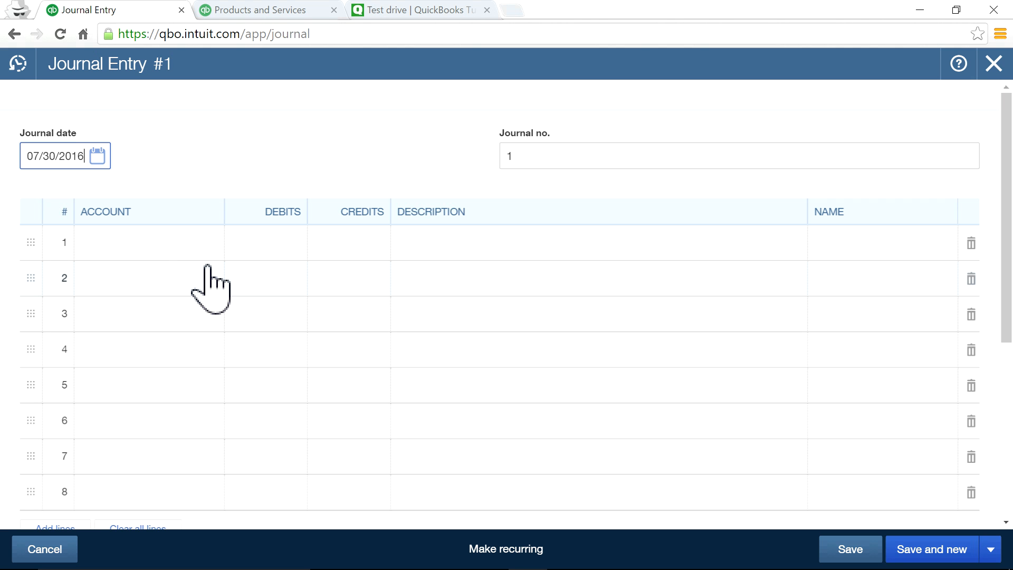
left_click(19, 65)
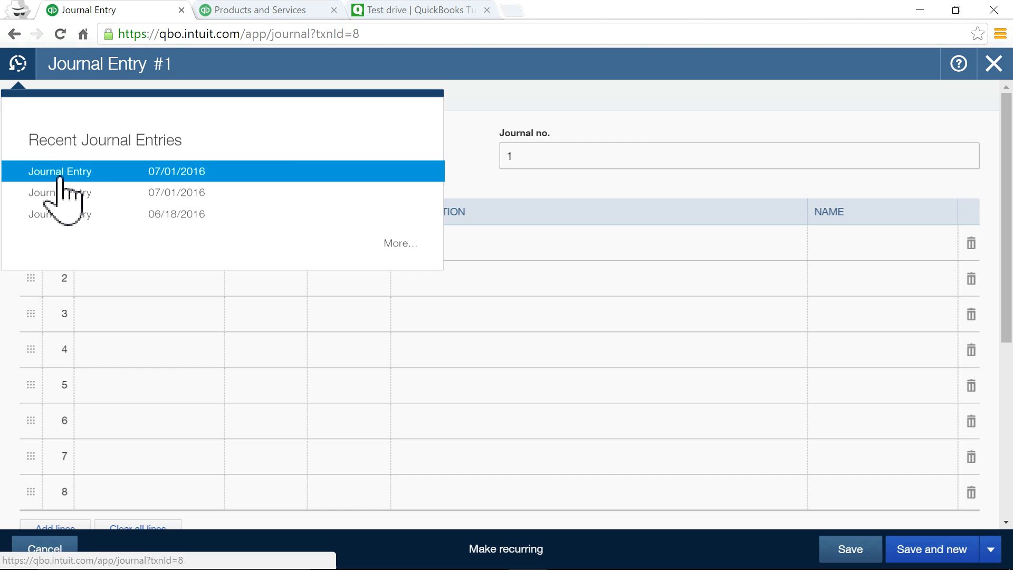
left_click(55, 177)
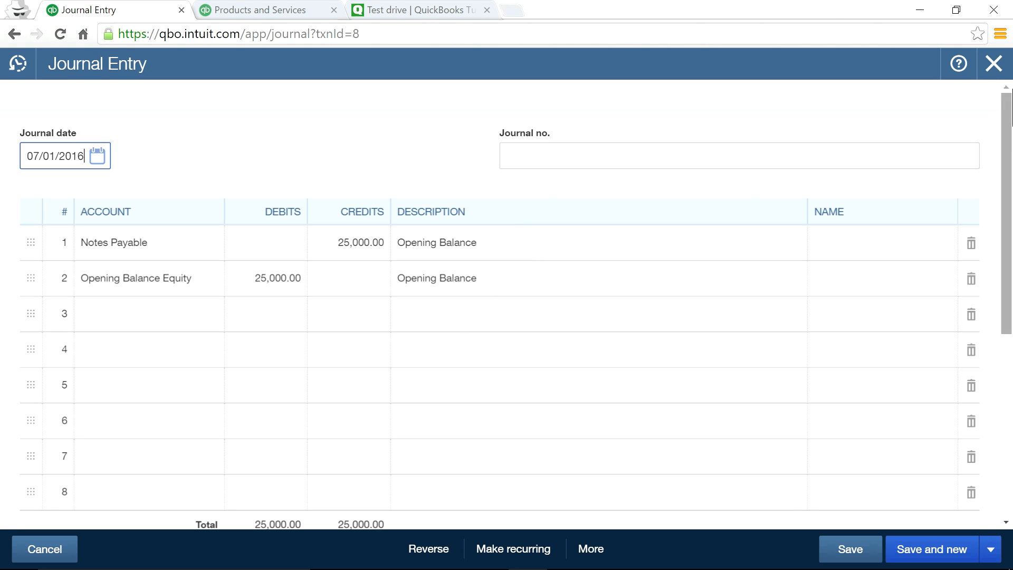
left_click(991, 64)
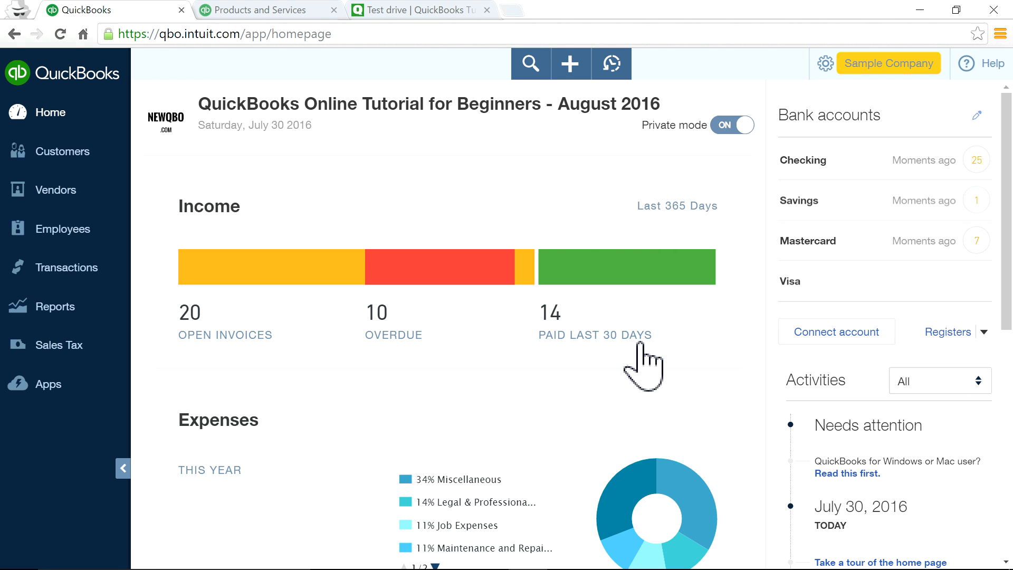
Glance at the Recent, Search and + Create menus, then expand Transactions in the left navigation.
scroll(643, 357, "down", 1)
scroll(642, 354, "down", 1)
scroll(645, 316, "up", 3)
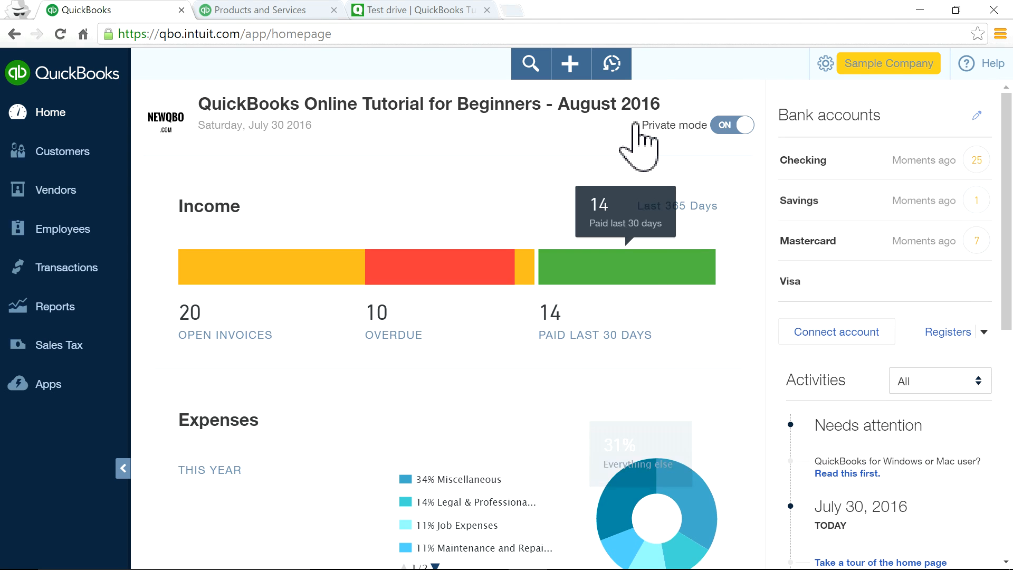
left_click(612, 63)
left_click(613, 64)
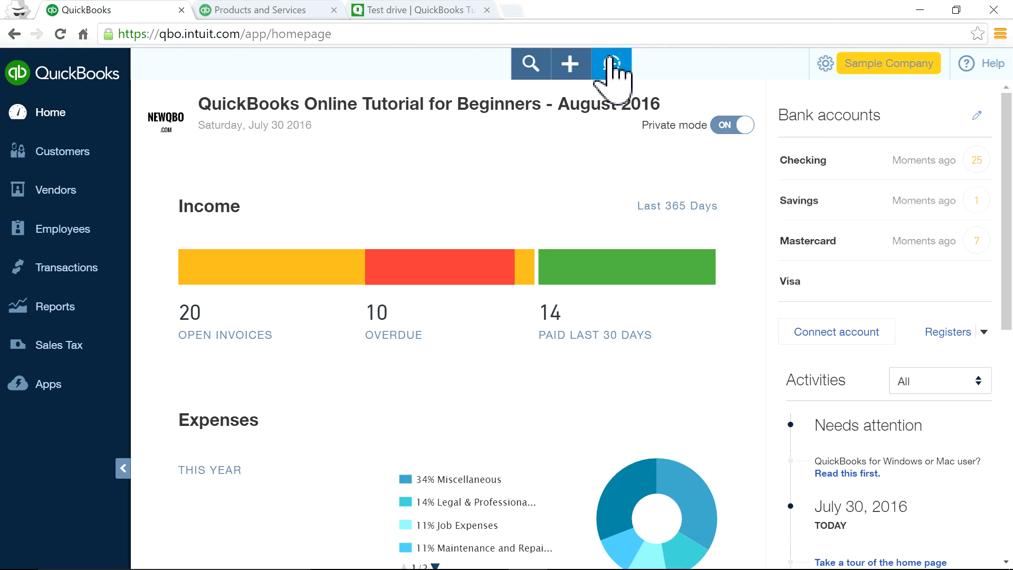
left_click(537, 73)
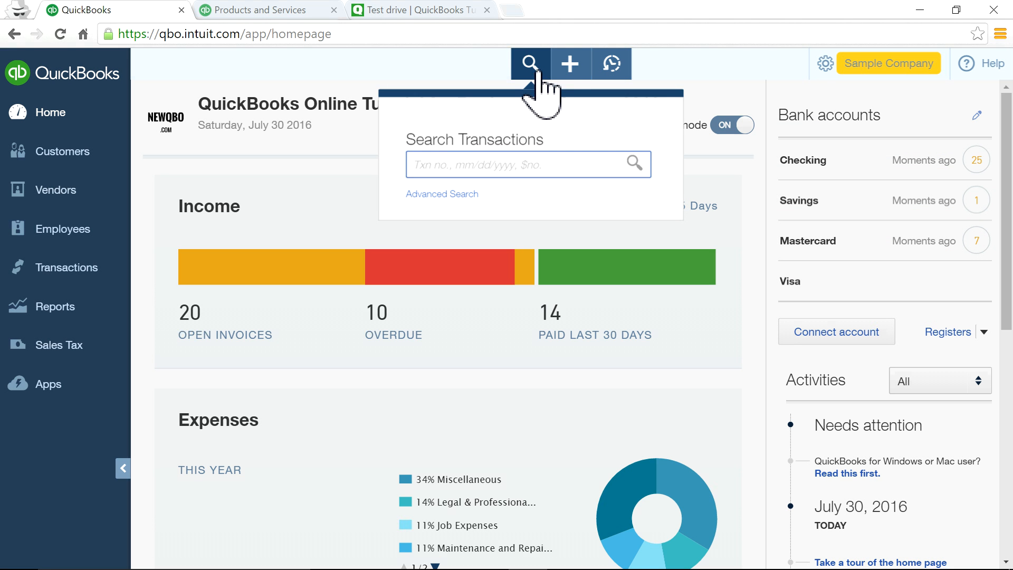
left_click(570, 66)
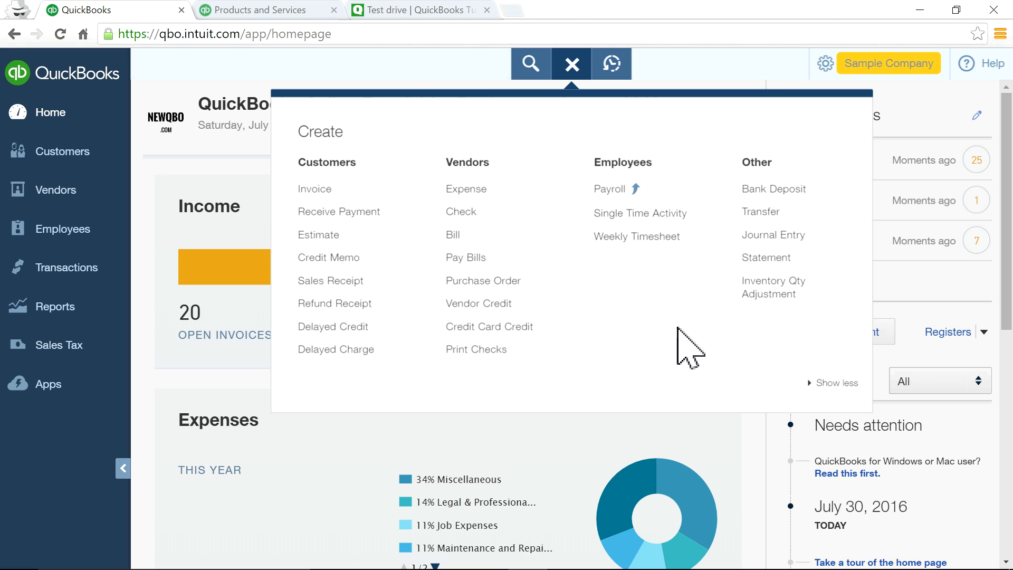
left_click(394, 81)
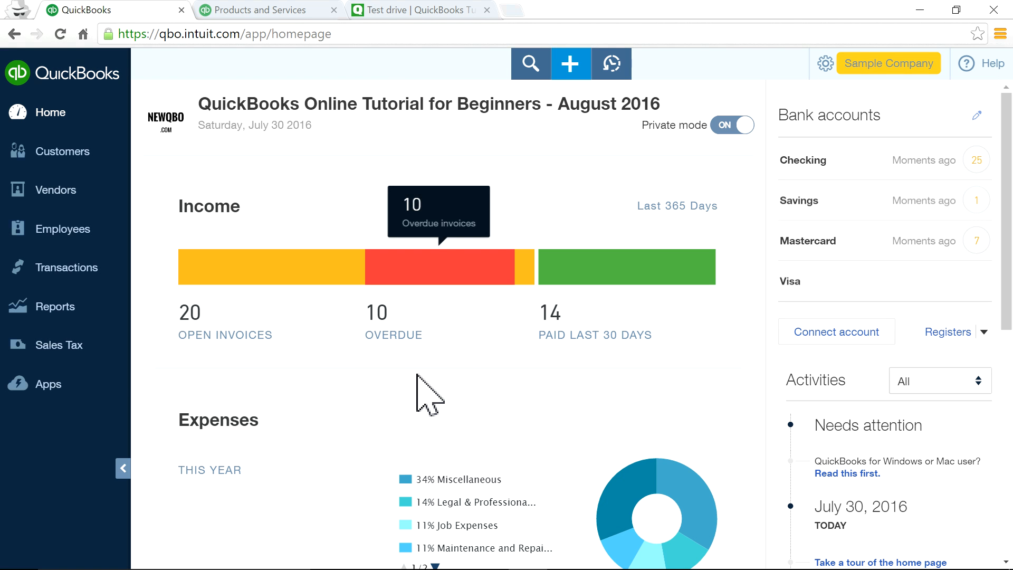
left_click(74, 272)
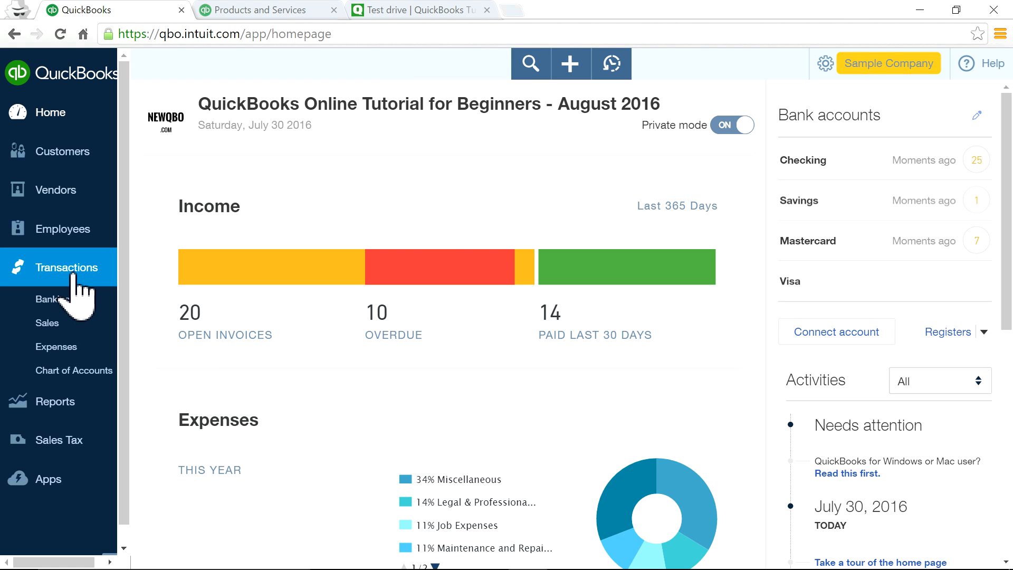
Go to the Banking page and dismiss the recognized-items tip.
left_click(70, 300)
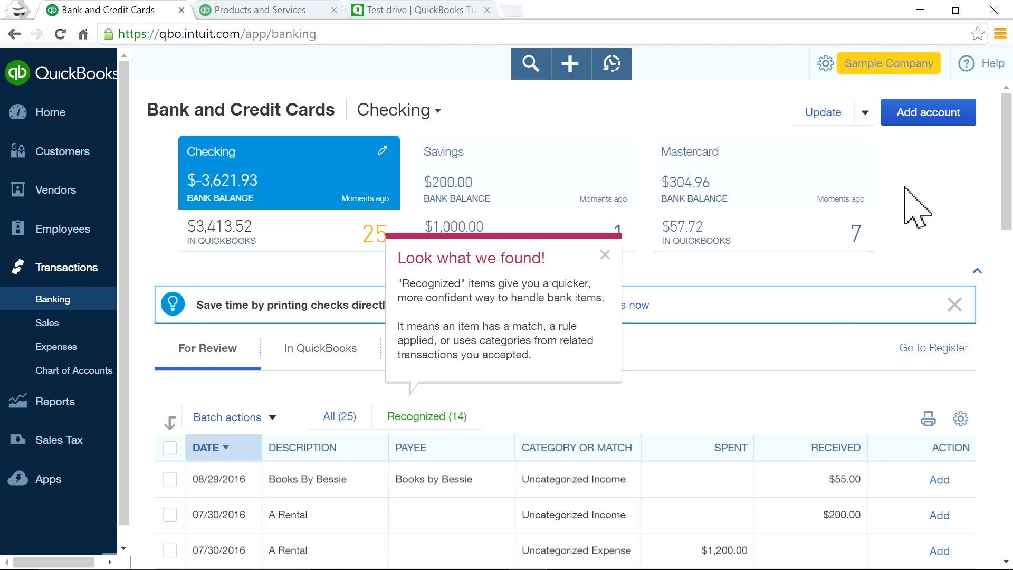
left_click(606, 255)
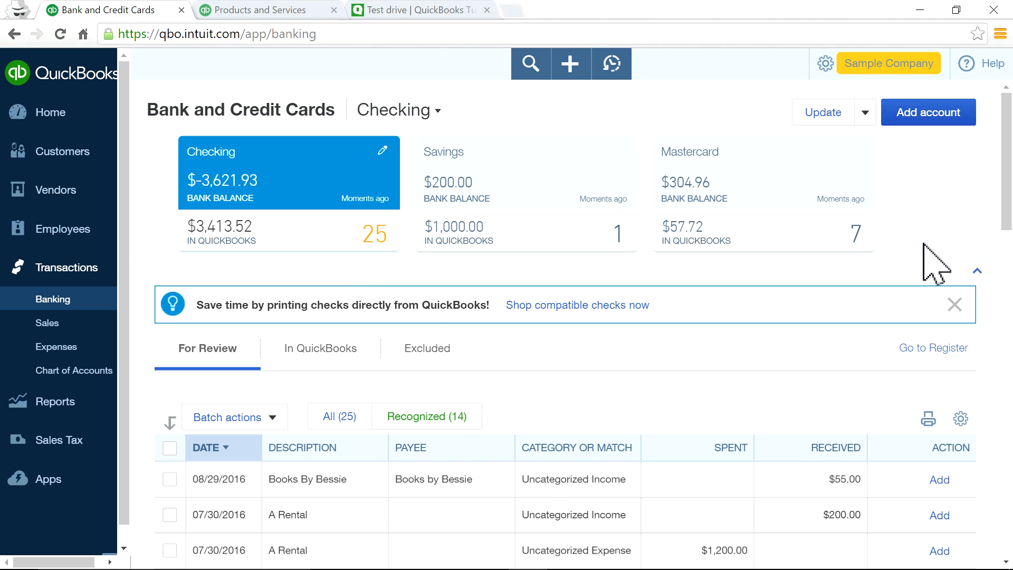
scroll(924, 246, "down", 2)
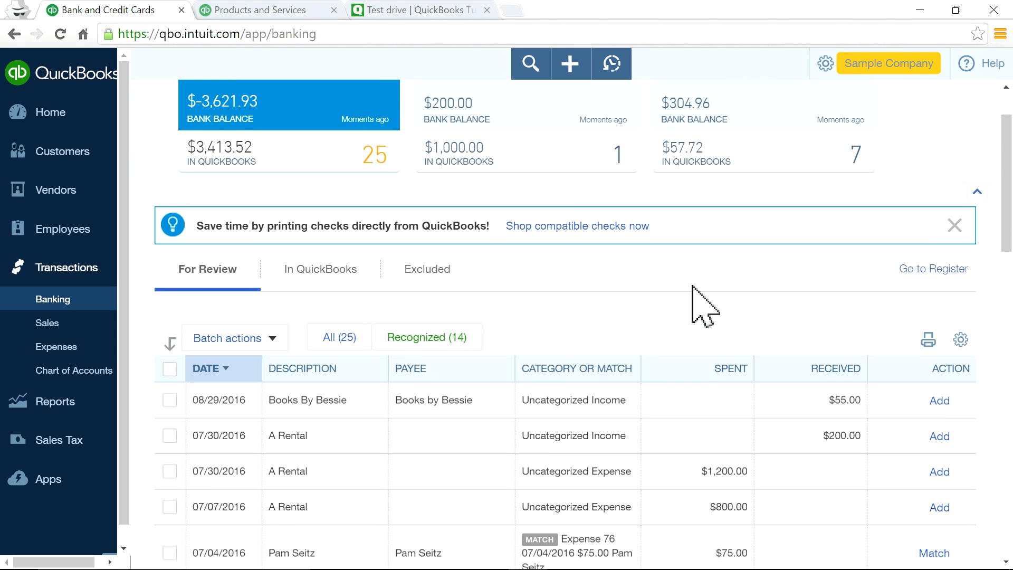
scroll(681, 286, "up", 2)
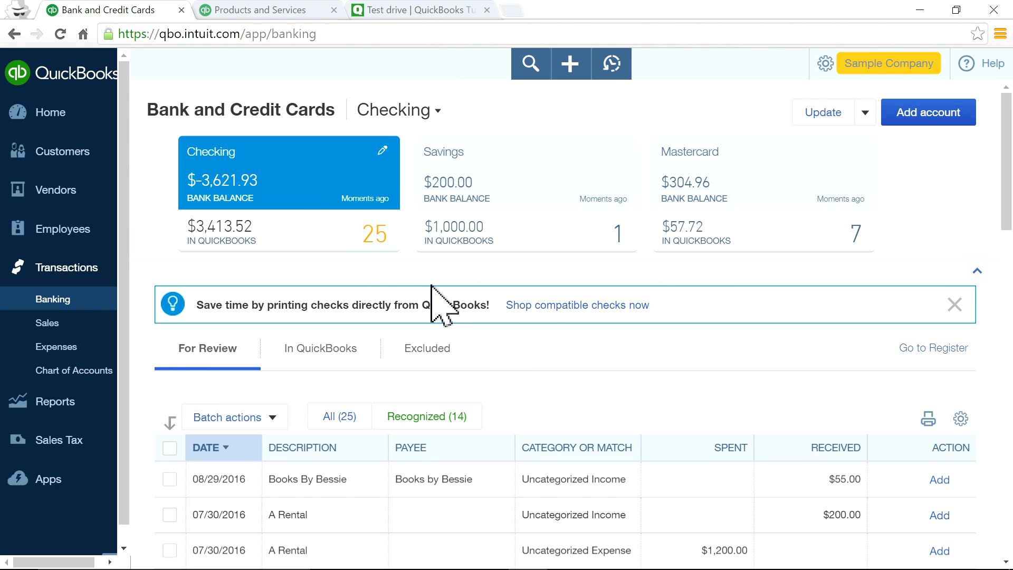
View the Savings and Mastercard feeds, then return to Checking and scroll through its For Review list.
left_click(517, 196)
left_click(804, 196)
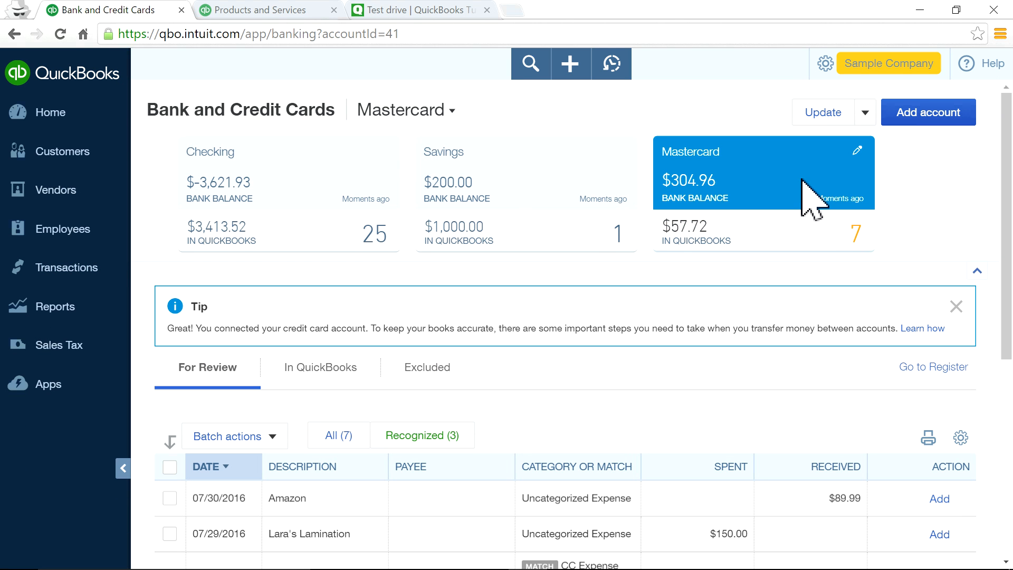
left_click(215, 182)
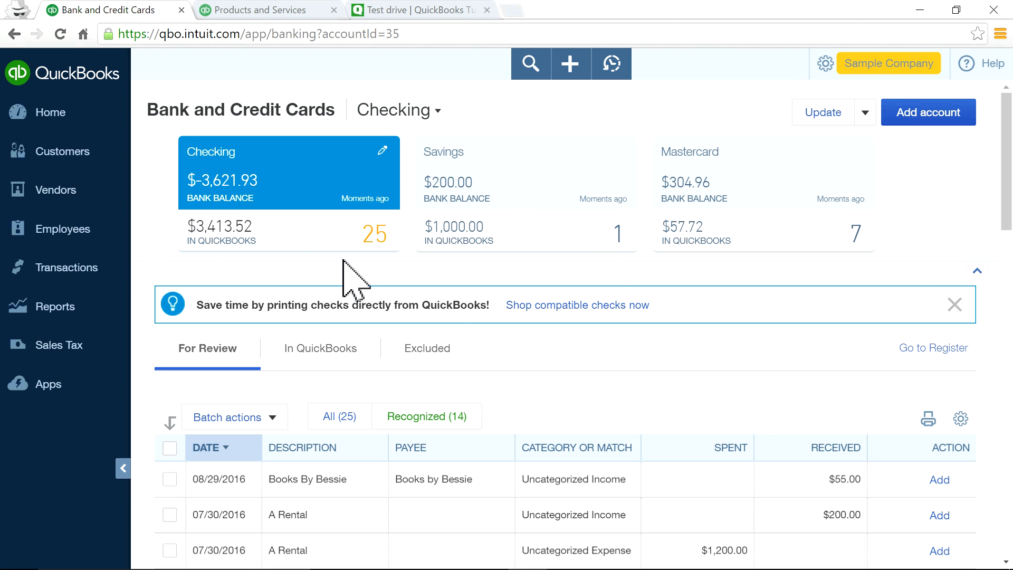
scroll(617, 379, "down", 3)
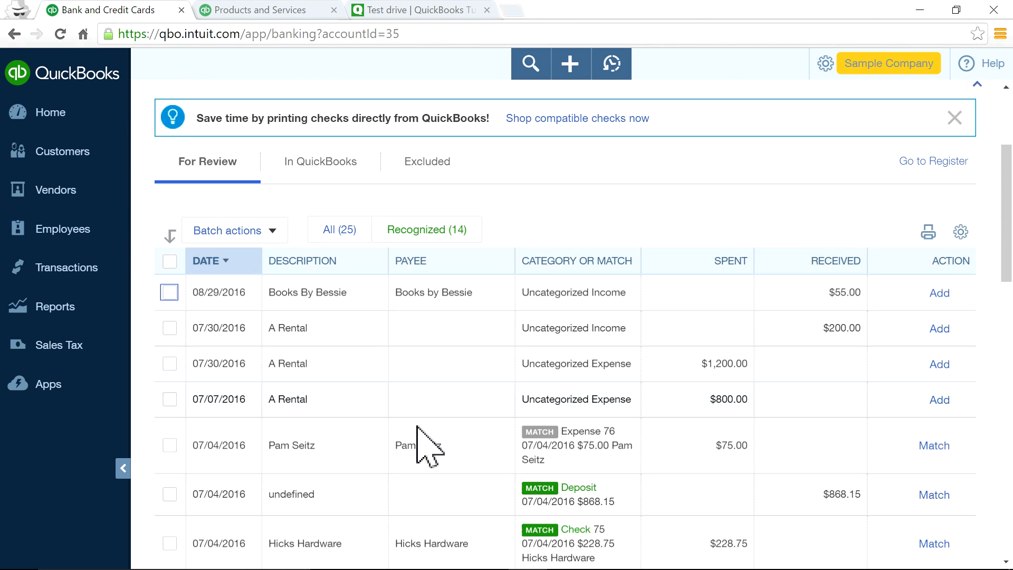
scroll(417, 427, "up", 2)
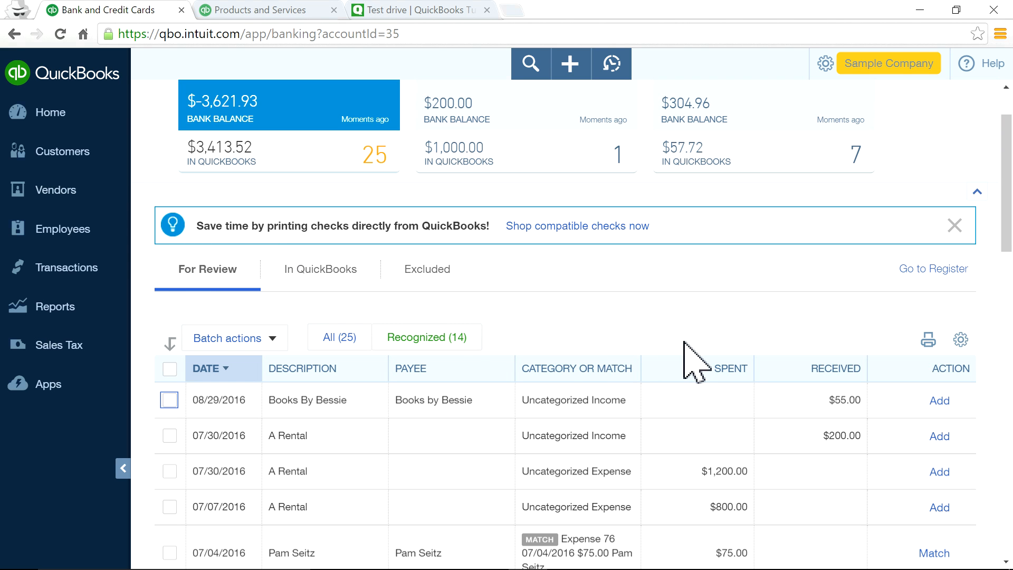
scroll(684, 342, "down", 3)
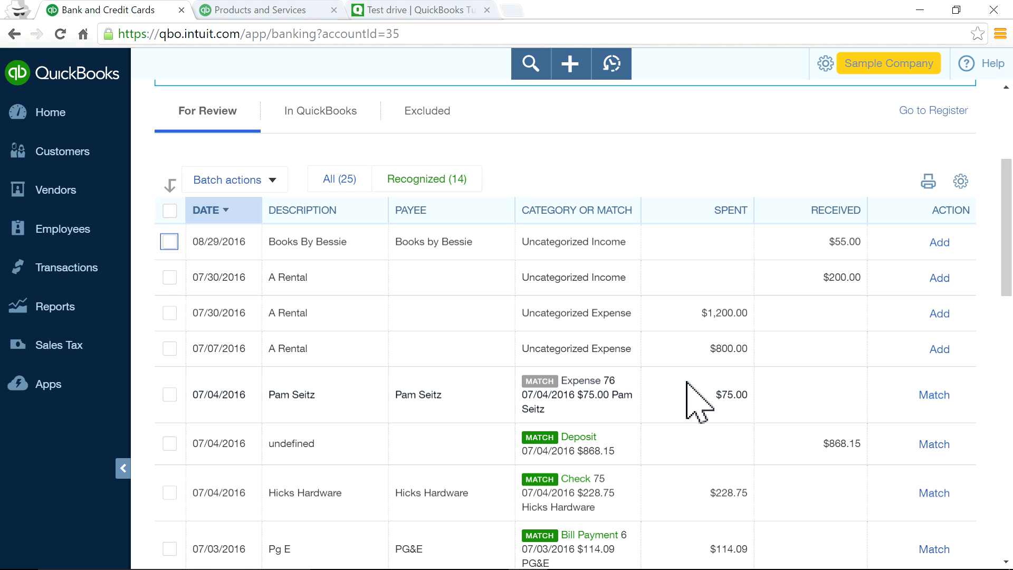
scroll(690, 407, "down", 1)
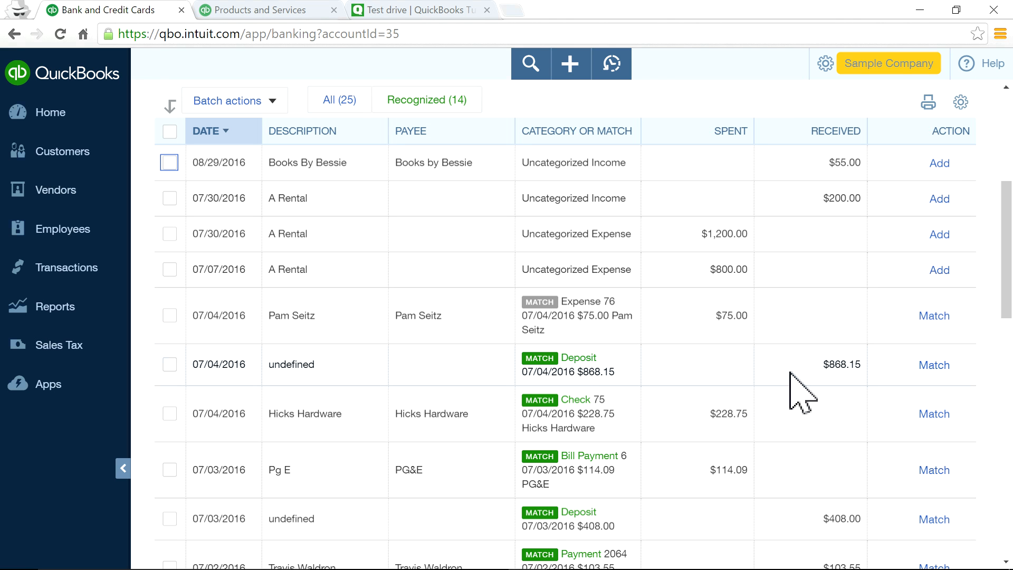
left_click(709, 364)
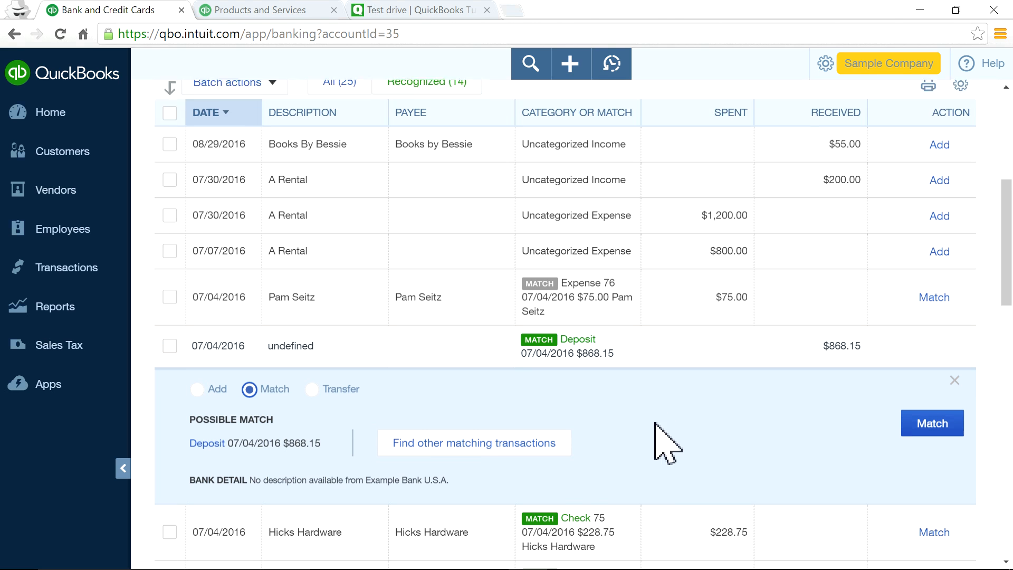
scroll(657, 429, "down", 1)
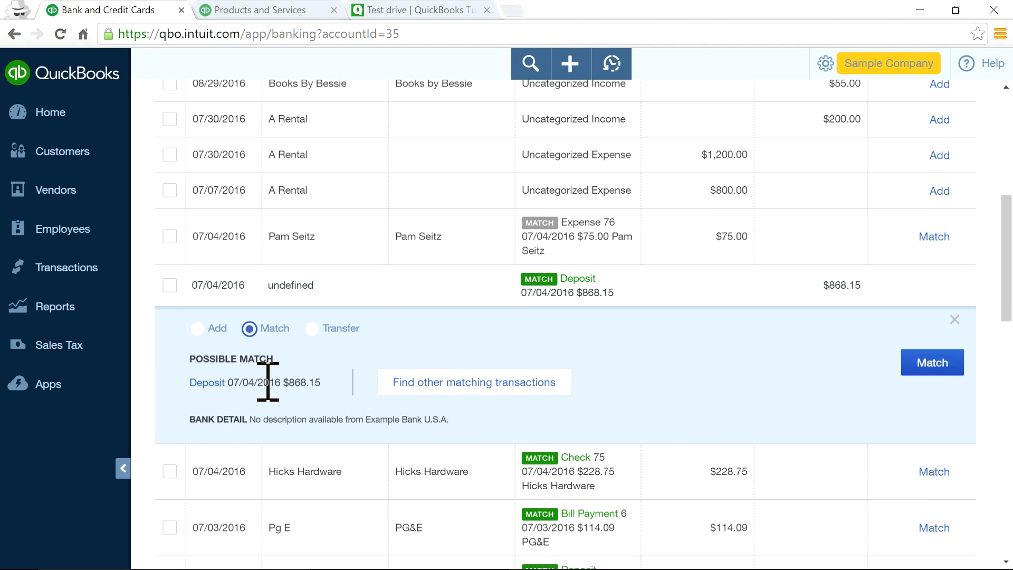
left_click(213, 385)
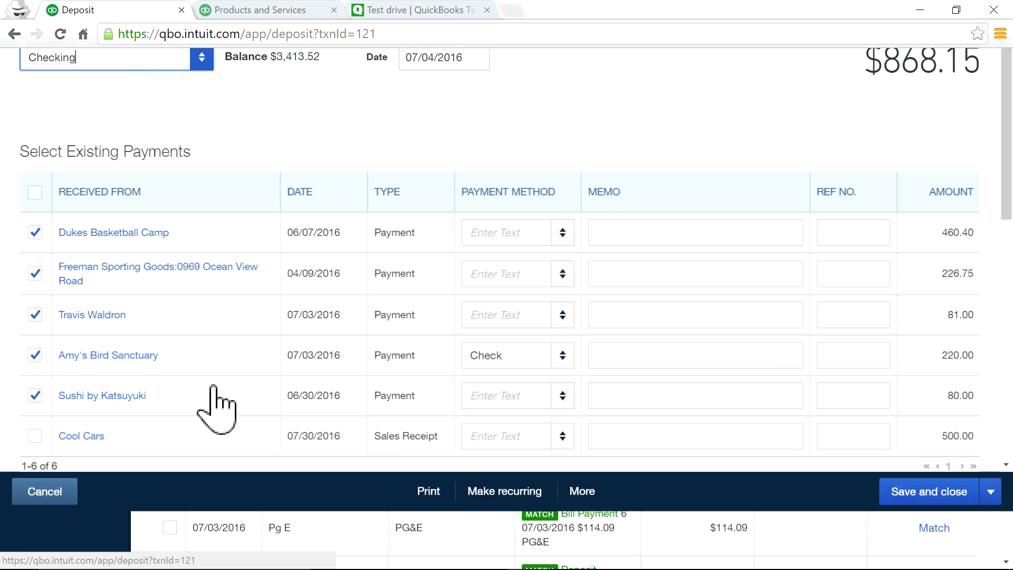
scroll(650, 453, "down", 5)
scroll(668, 427, "up", 3)
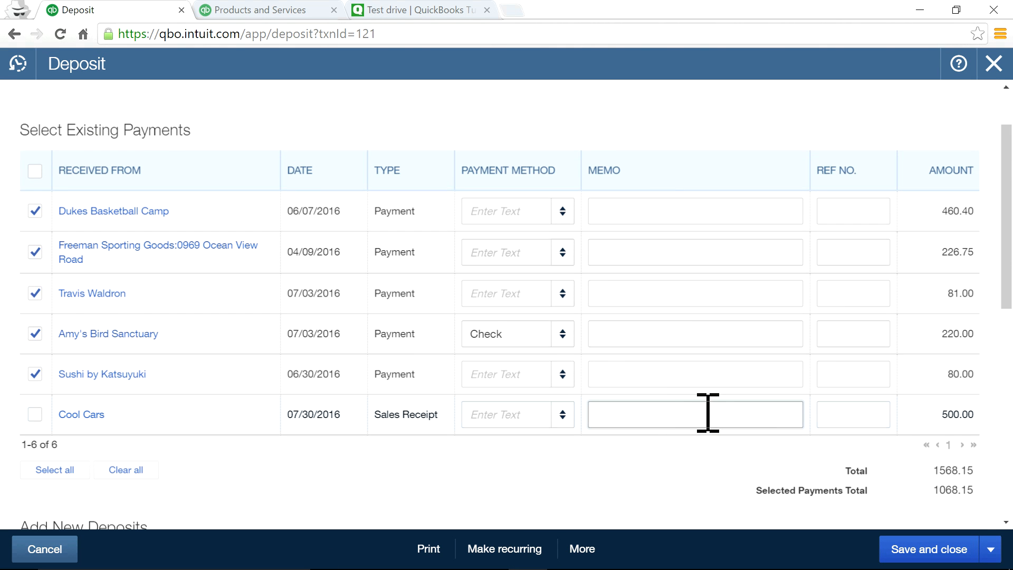
scroll(719, 418, "up", 2)
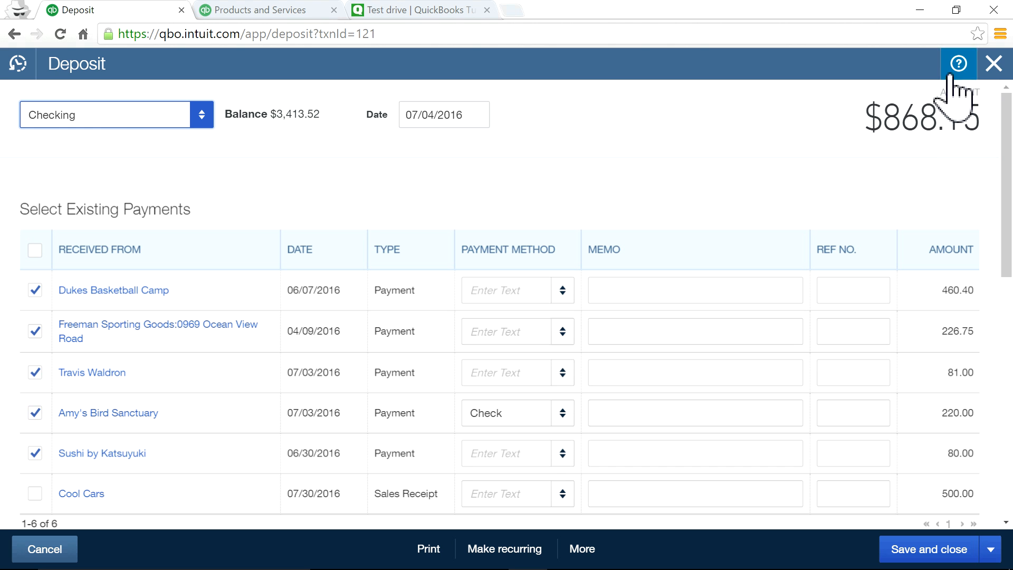
left_click(995, 66)
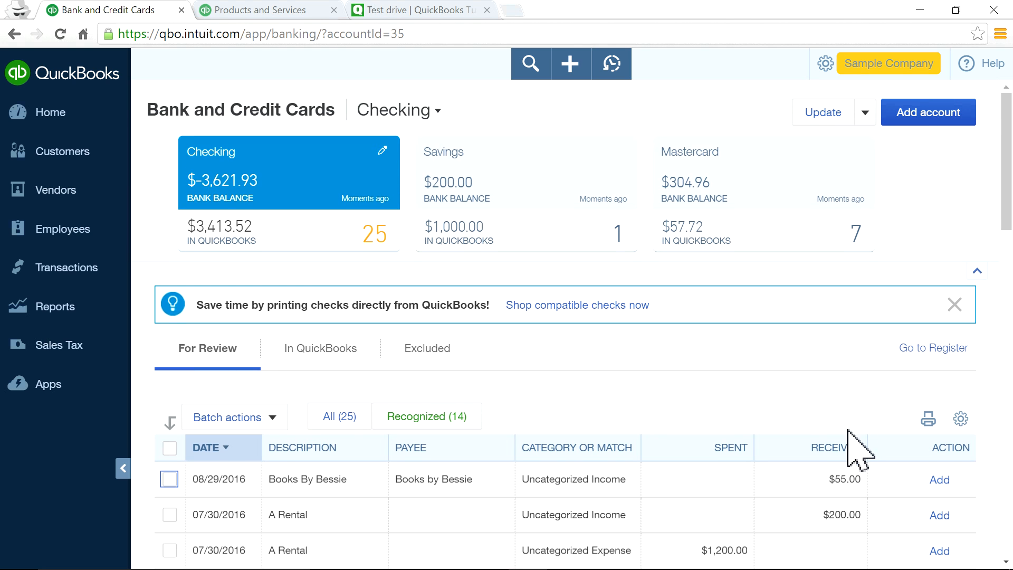
scroll(848, 430, "down", 6)
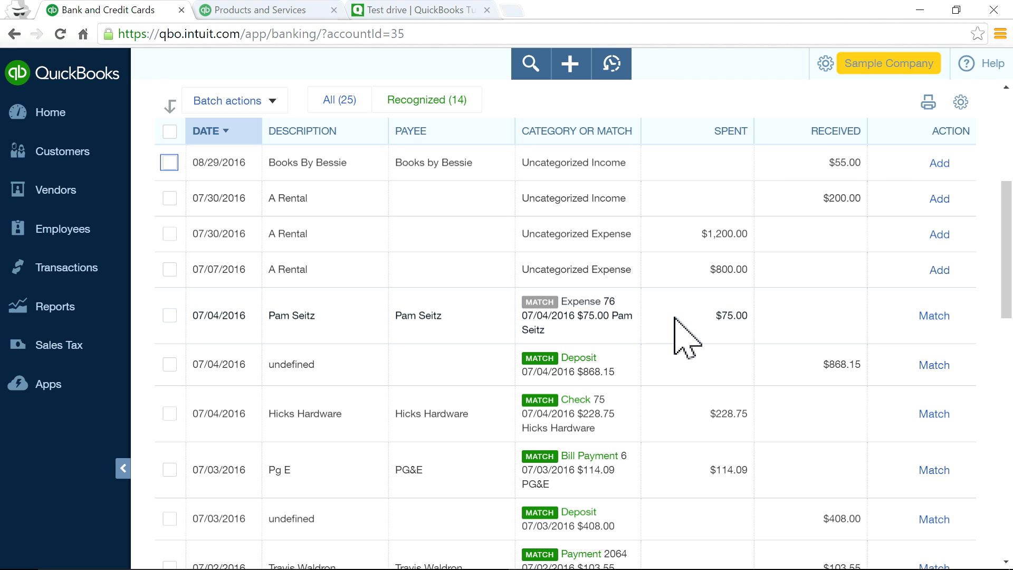
double_click(725, 315)
left_click(689, 321)
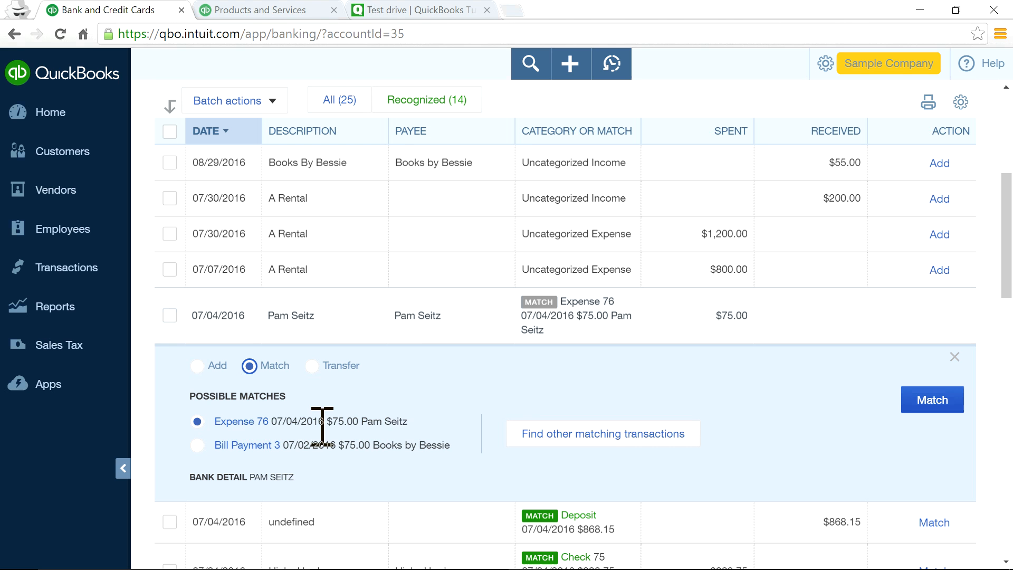
left_click(956, 357)
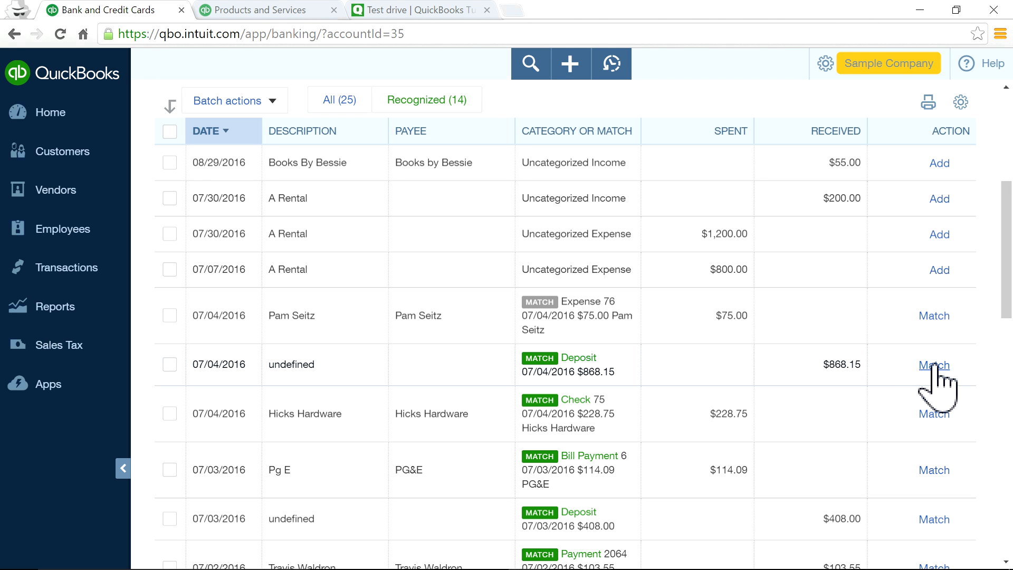
left_click(569, 65)
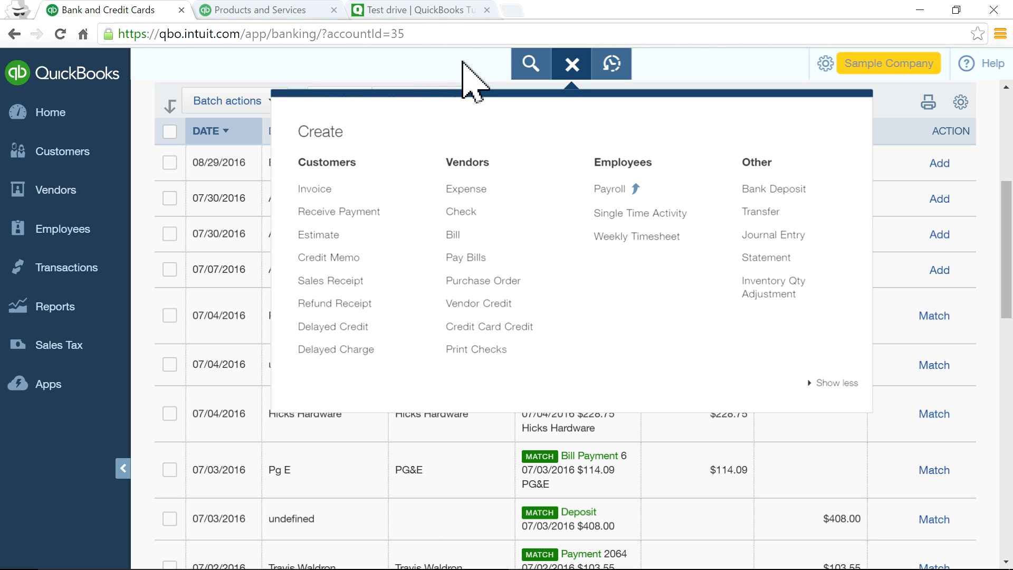
left_click(464, 62)
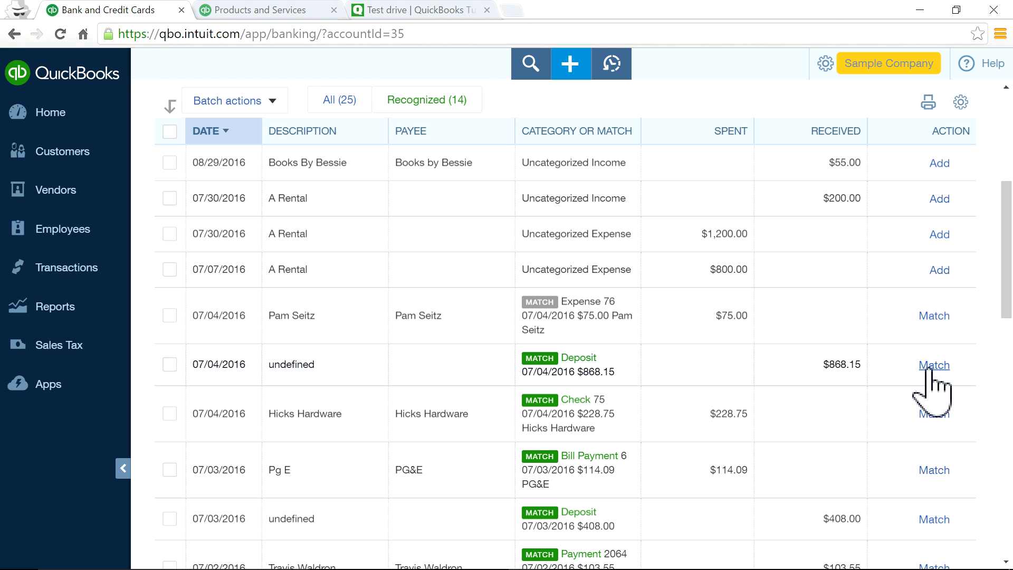
Match the first ten suggestions, from the $868.15 deposit to the Brosnahan Insurance bill payment.
left_click(933, 365)
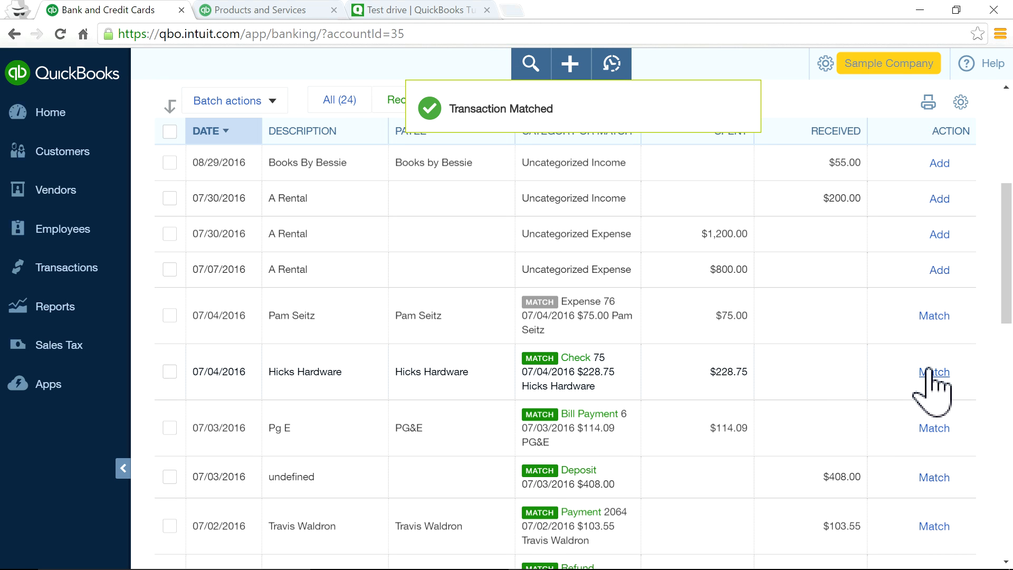
left_click(933, 372)
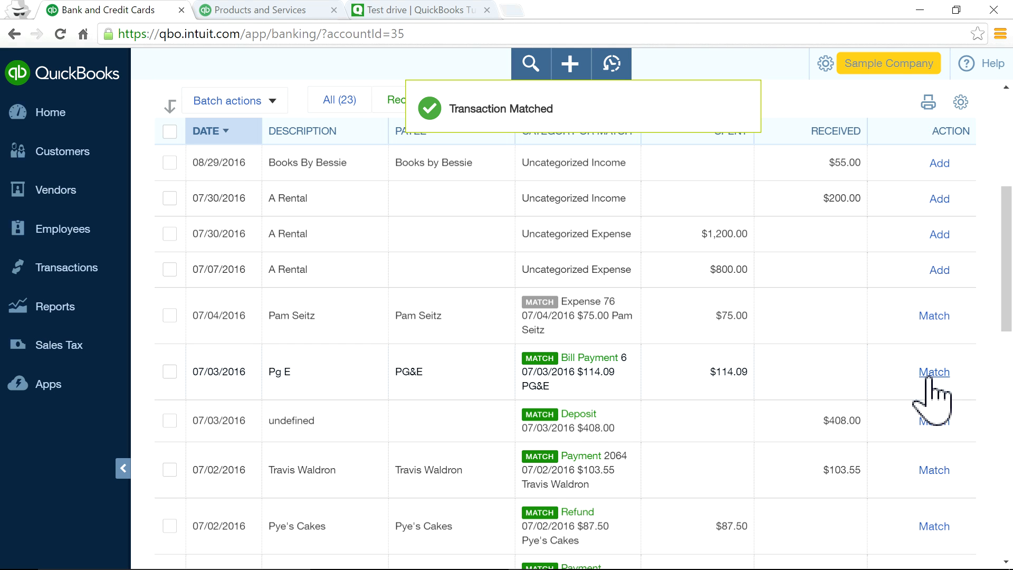
left_click(933, 372)
left_click(933, 368)
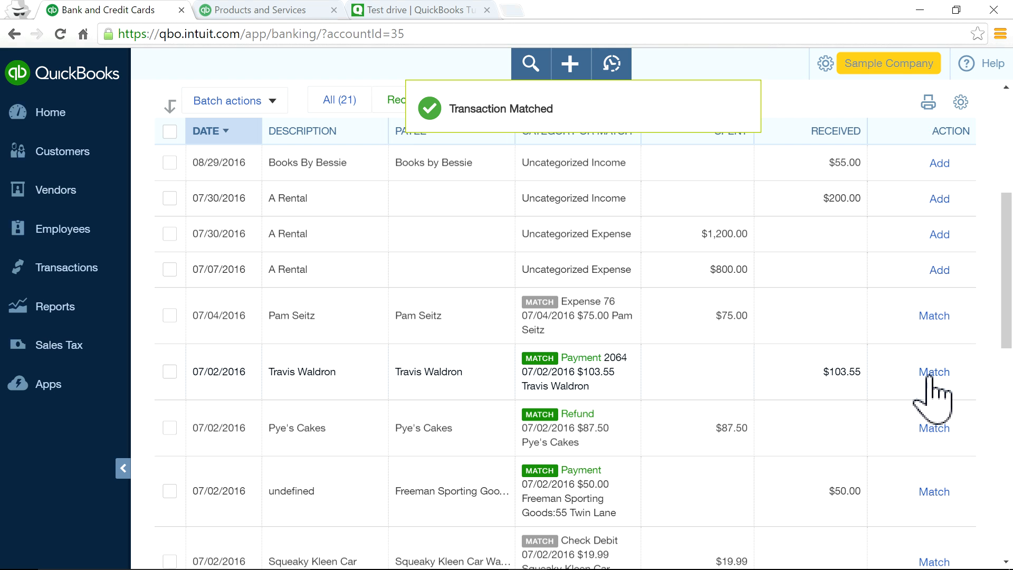
left_click(929, 373)
left_click(933, 372)
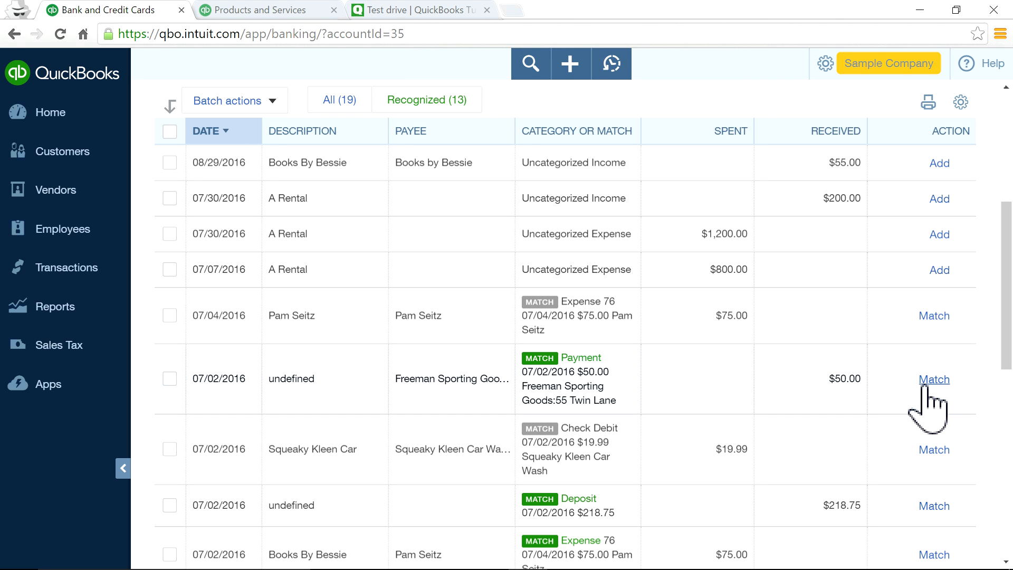
left_click(926, 386)
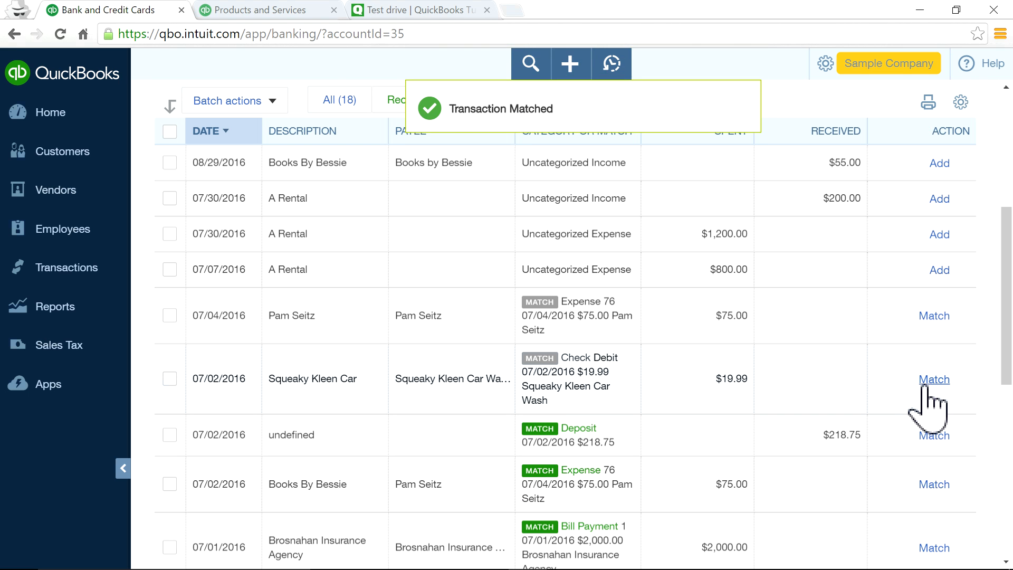
left_click(930, 435)
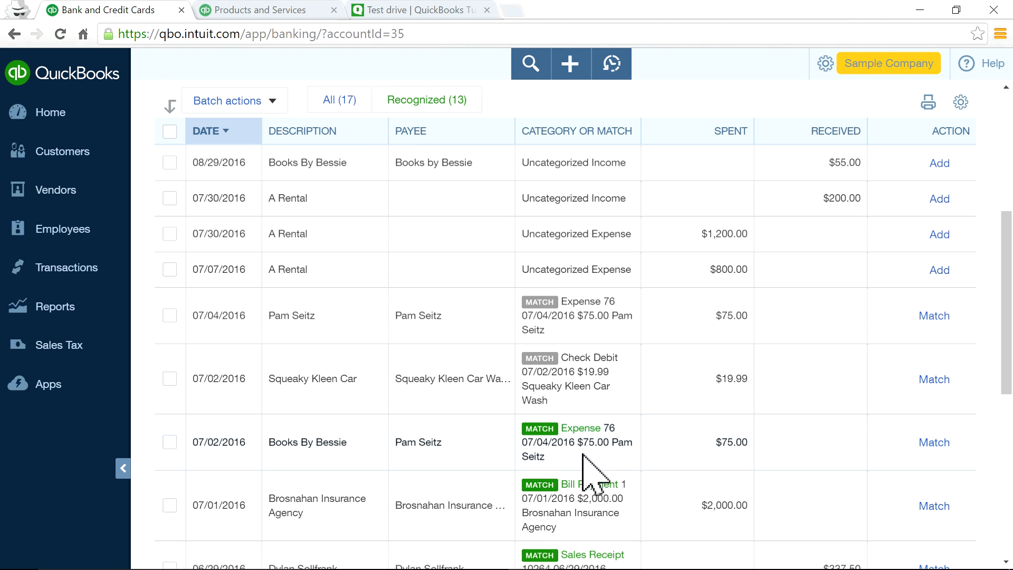
left_click(934, 442)
left_click(934, 443)
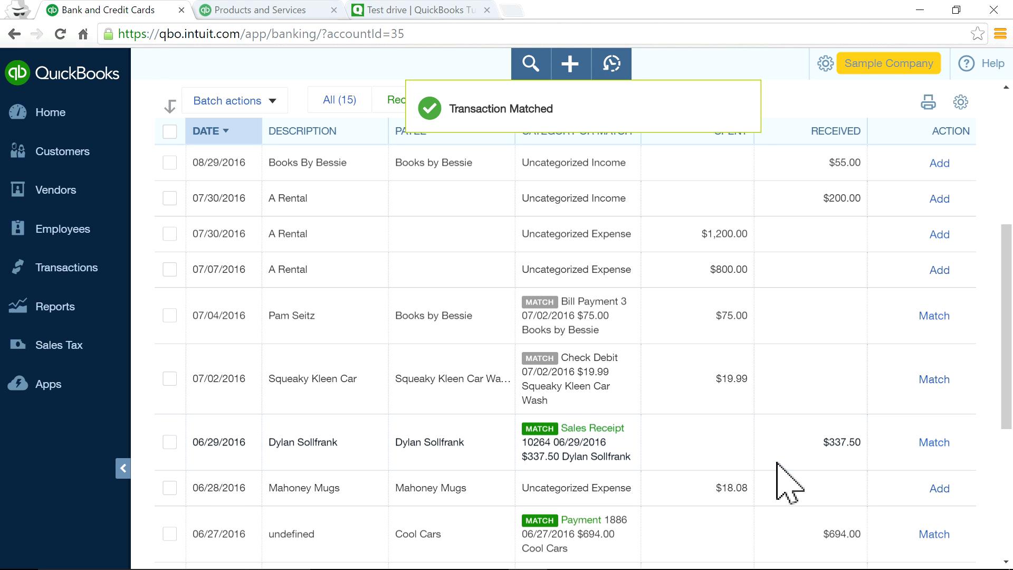
Match the $337.50 sales receipt and, after checking its details, the Cool Cars payment.
scroll(674, 464, "up", 3)
scroll(615, 372, "down", 1)
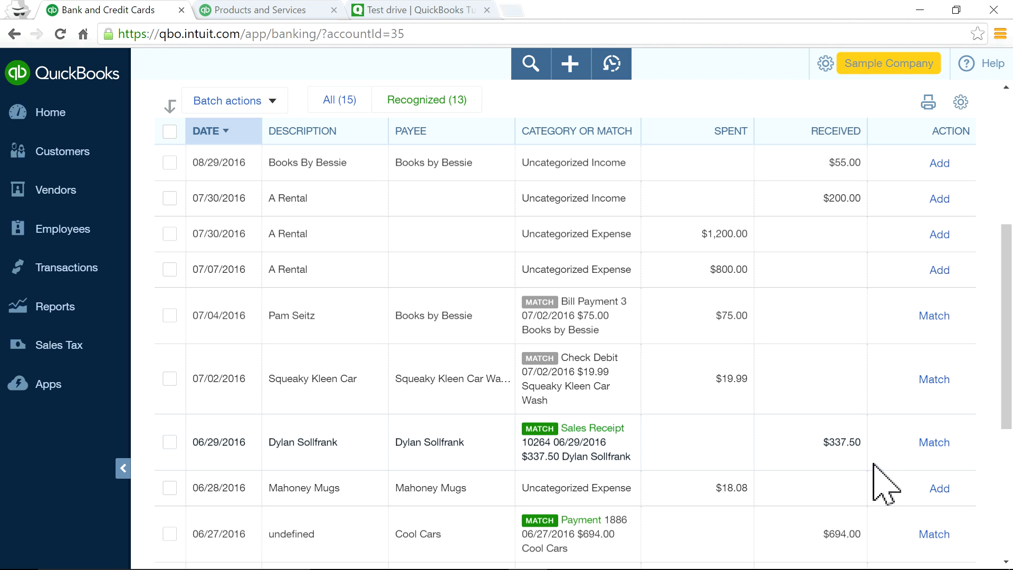
left_click(934, 442)
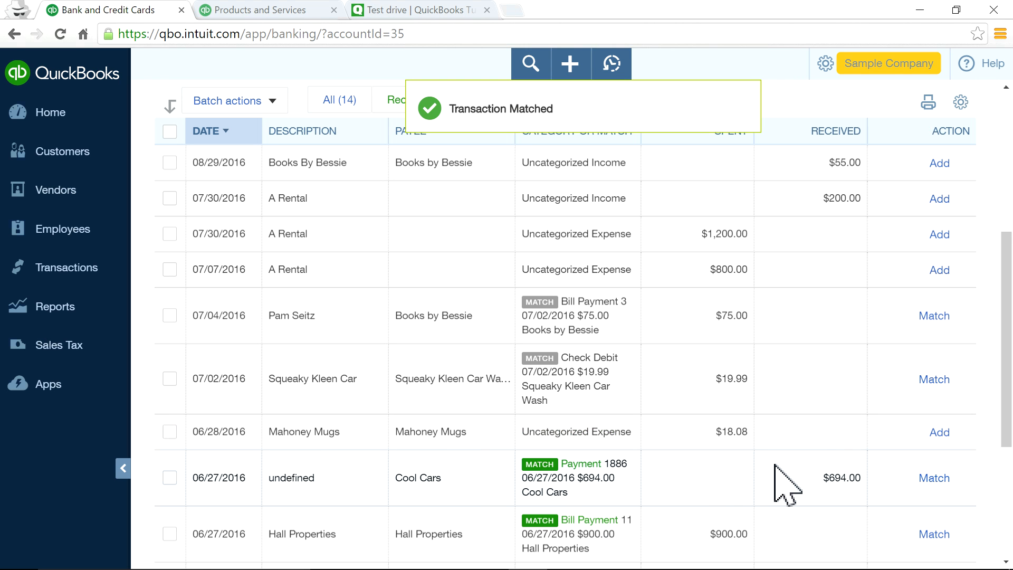
scroll(723, 433, "down", 2)
left_click(698, 409)
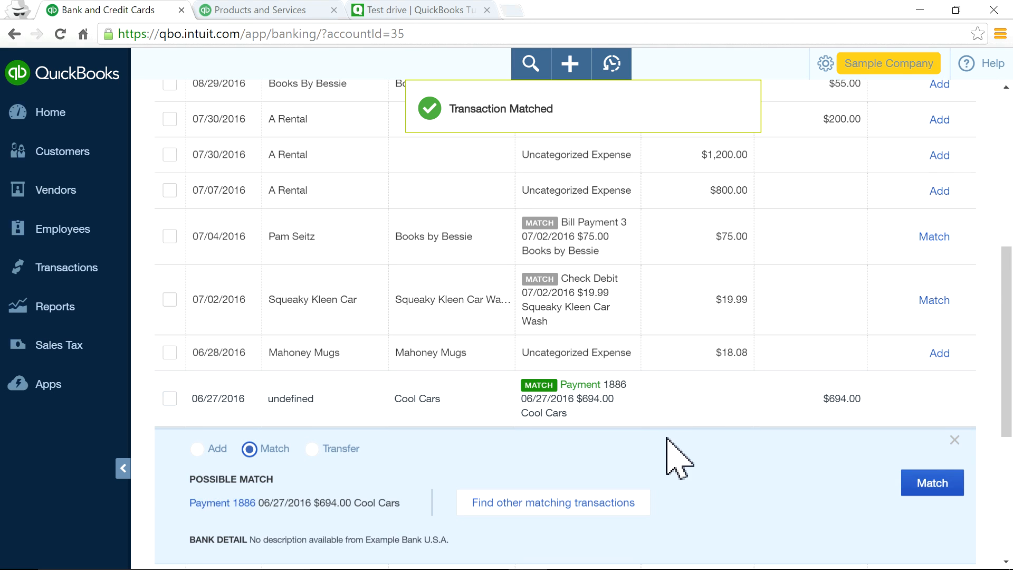
scroll(607, 459, "down", 2)
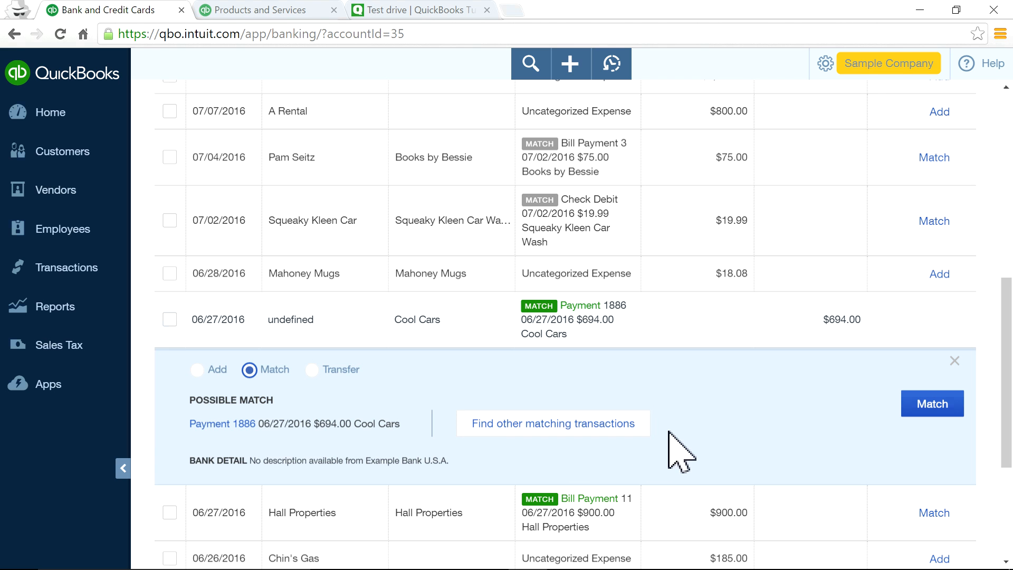
left_click(932, 405)
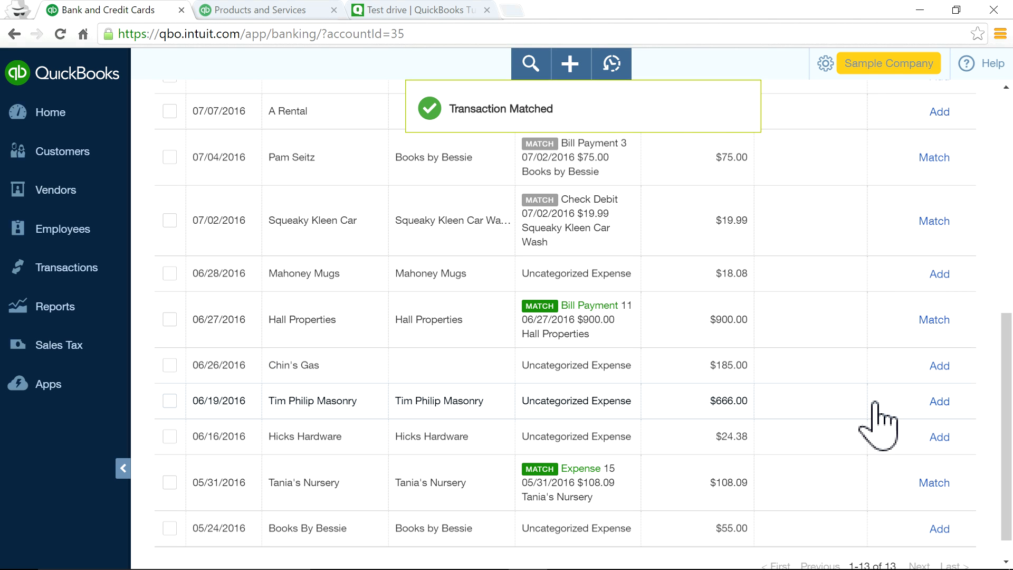
Match Hall Properties, Tania's Nursery, the $75.00 Books by Bessie bill payment and the Squeaky Kleen check debit.
left_click(934, 320)
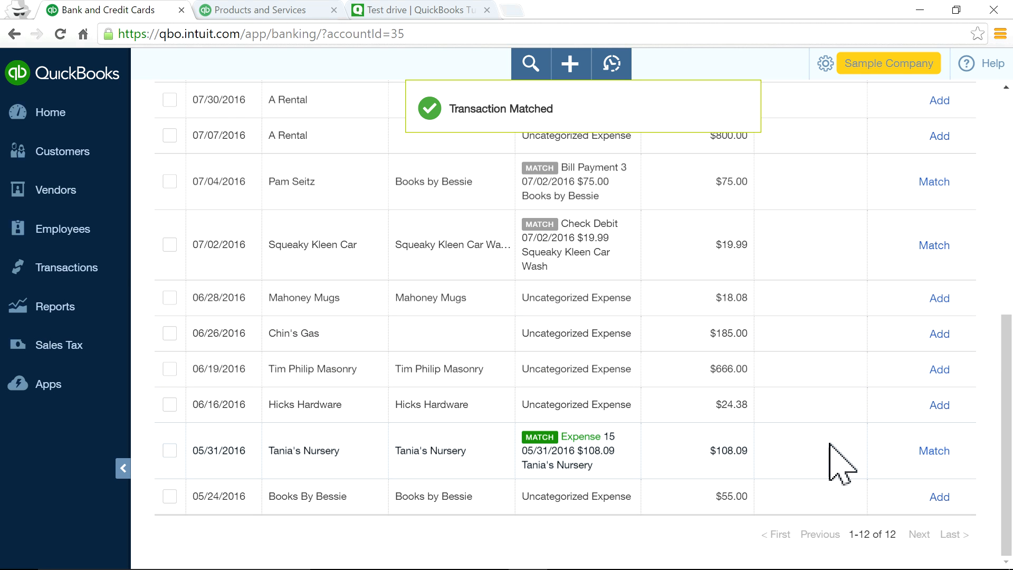
left_click(921, 454)
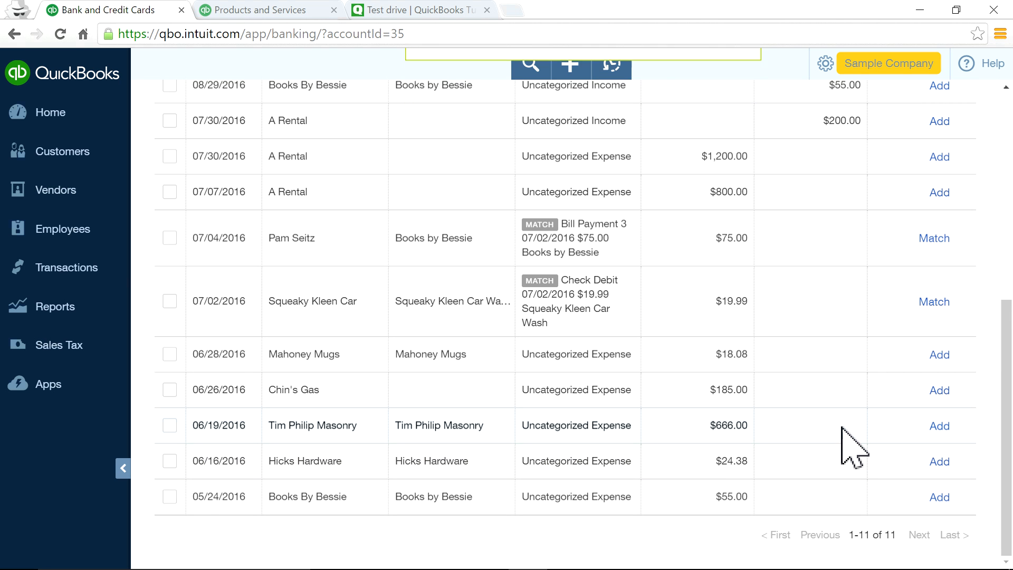
scroll(841, 442, "up", 2)
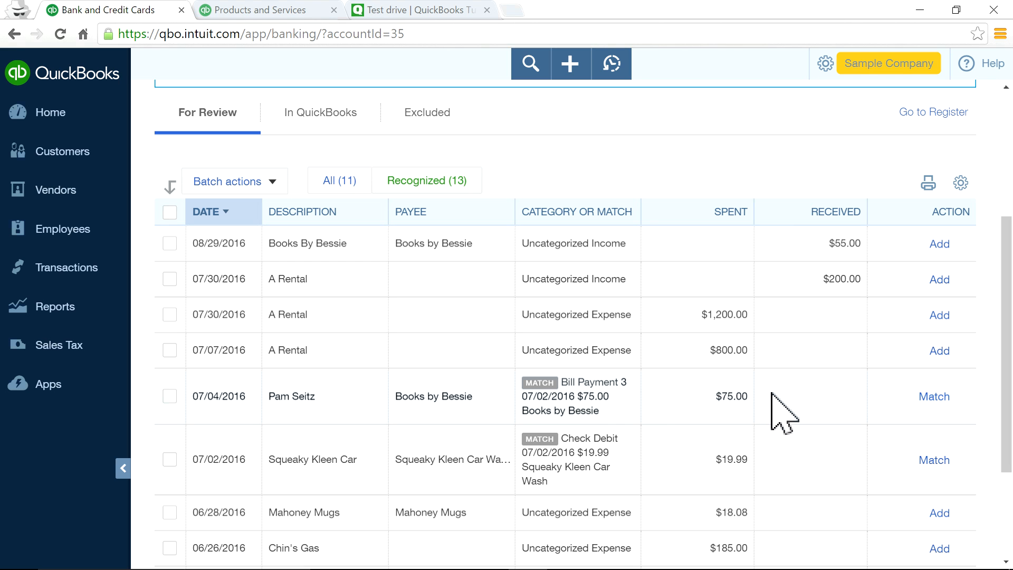
left_click(800, 391)
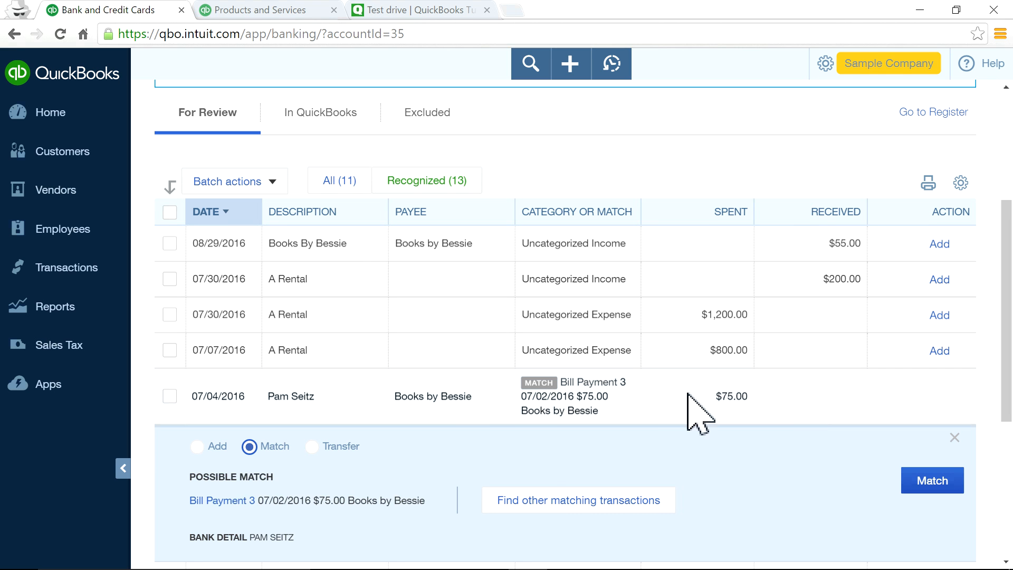
scroll(459, 423, "down", 2)
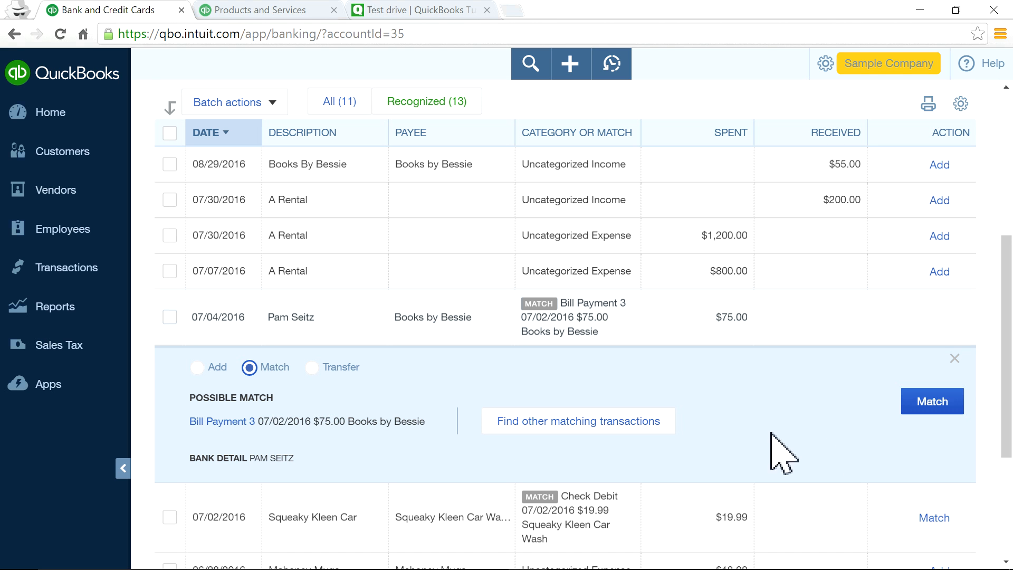
left_click(932, 402)
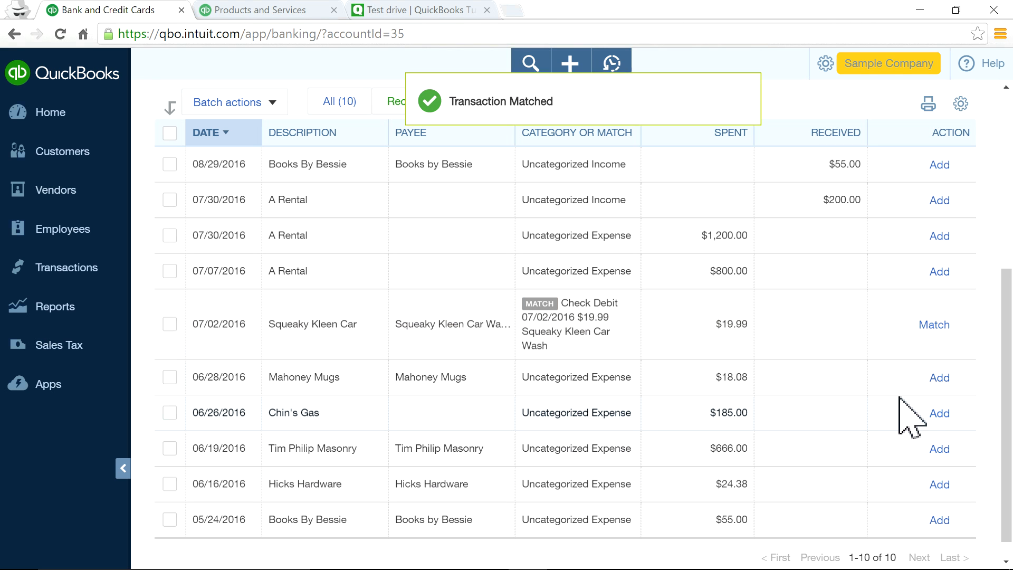
left_click(666, 323)
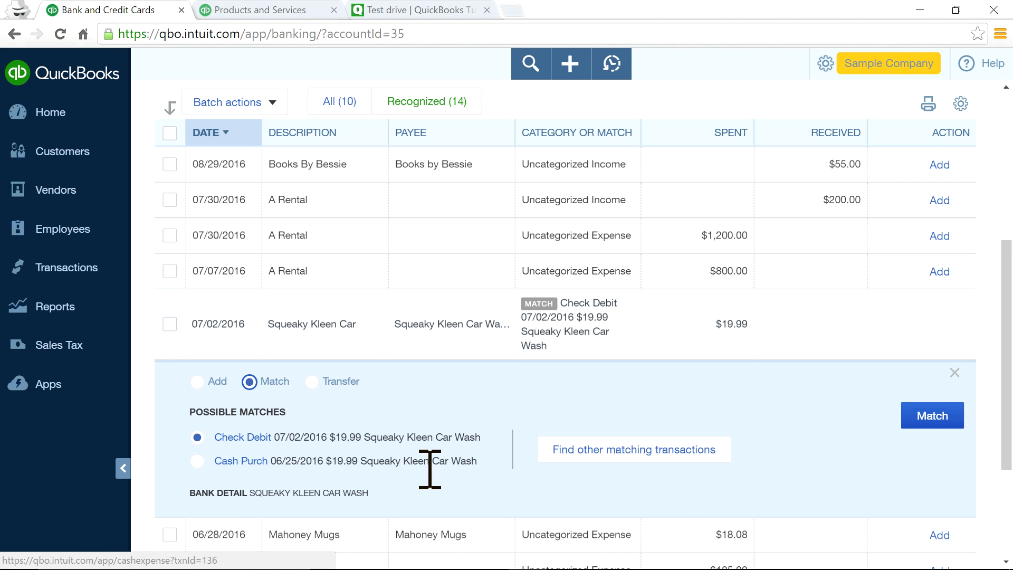
left_click(908, 422)
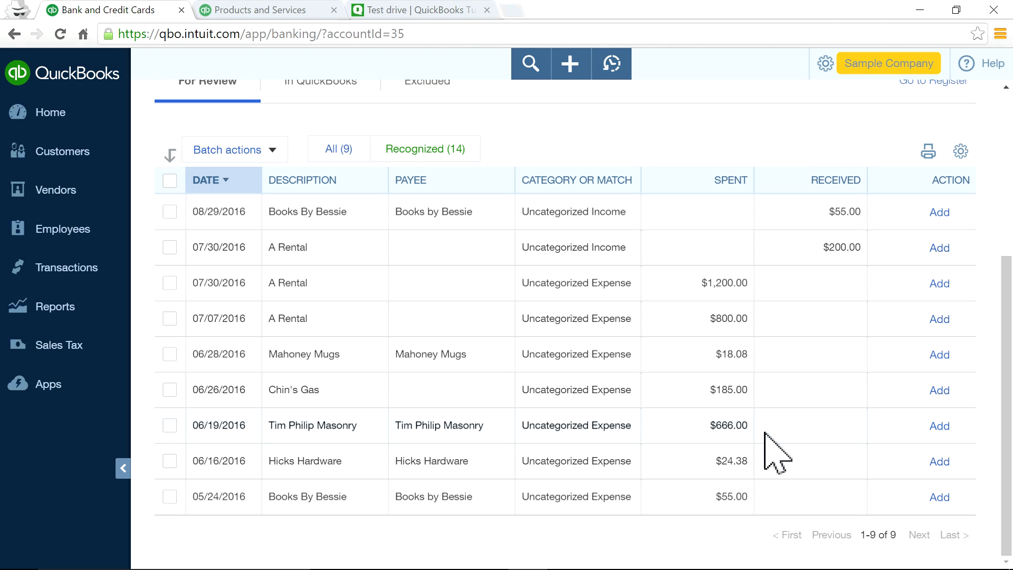
Assign the Tim Philip Masonry row the Decks and Patios job-materials category and close its panel.
left_click(666, 430)
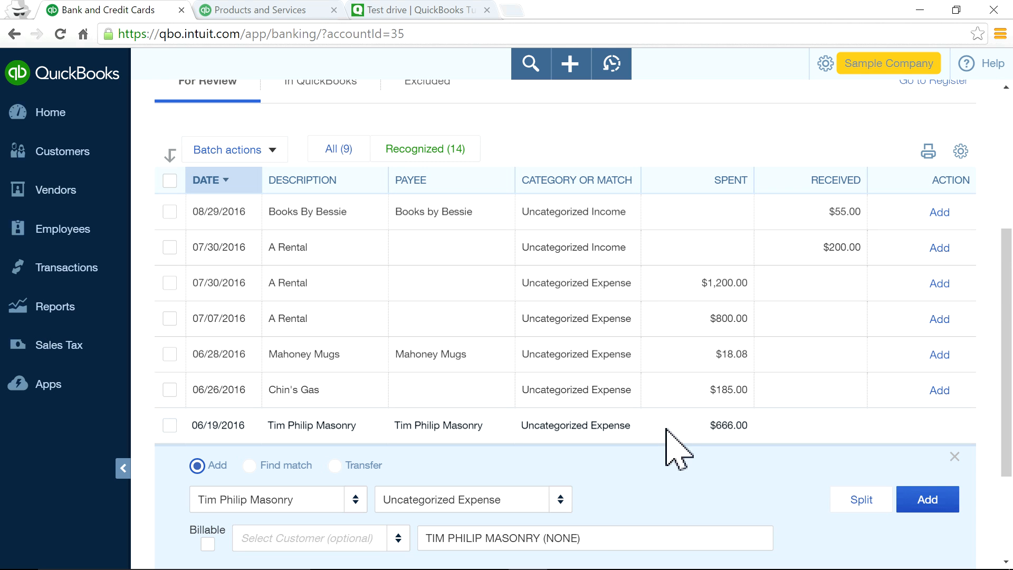
left_click(553, 426)
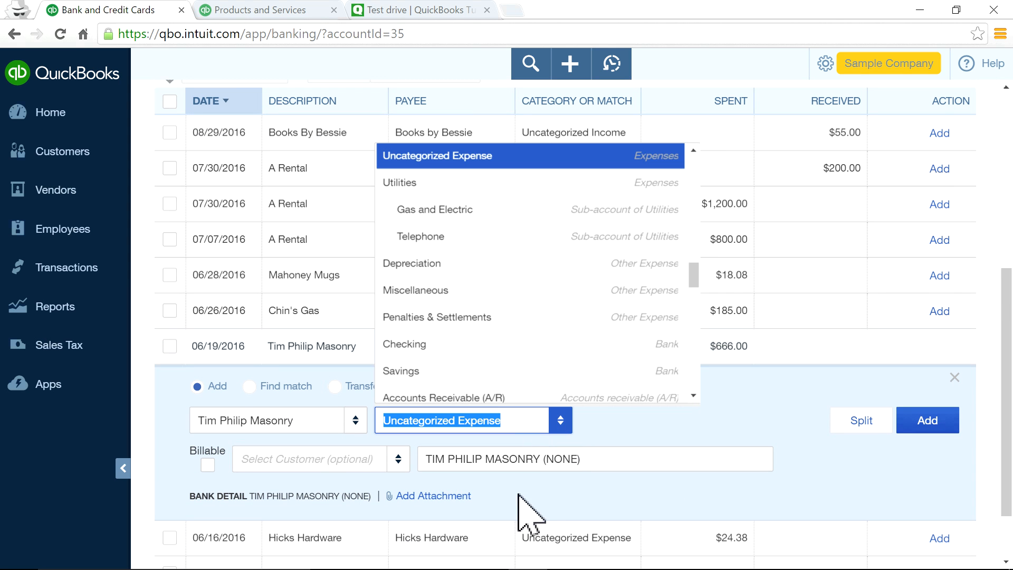
scroll(549, 369, "down", 5)
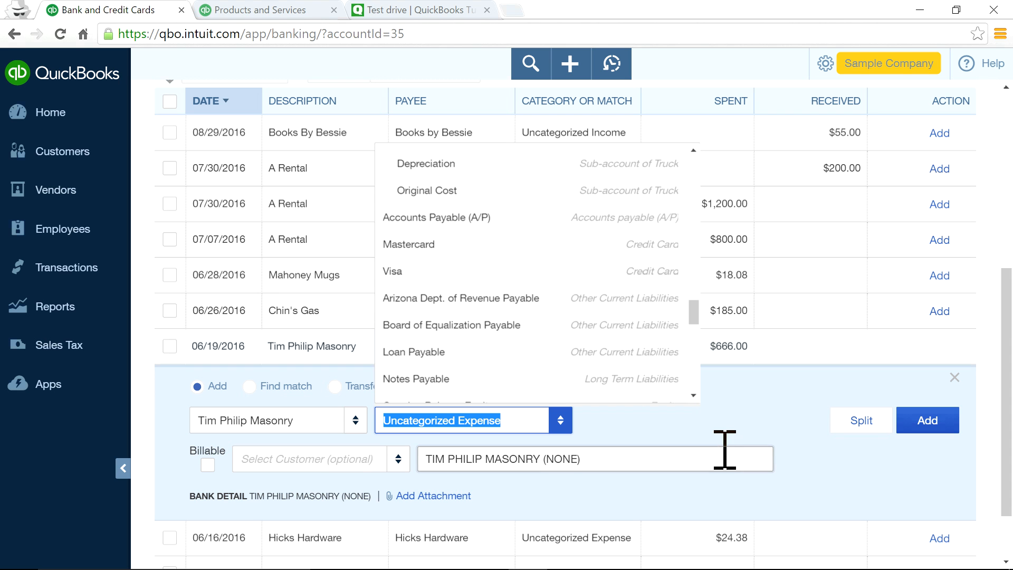
left_click_drag(700, 316, 699, 349)
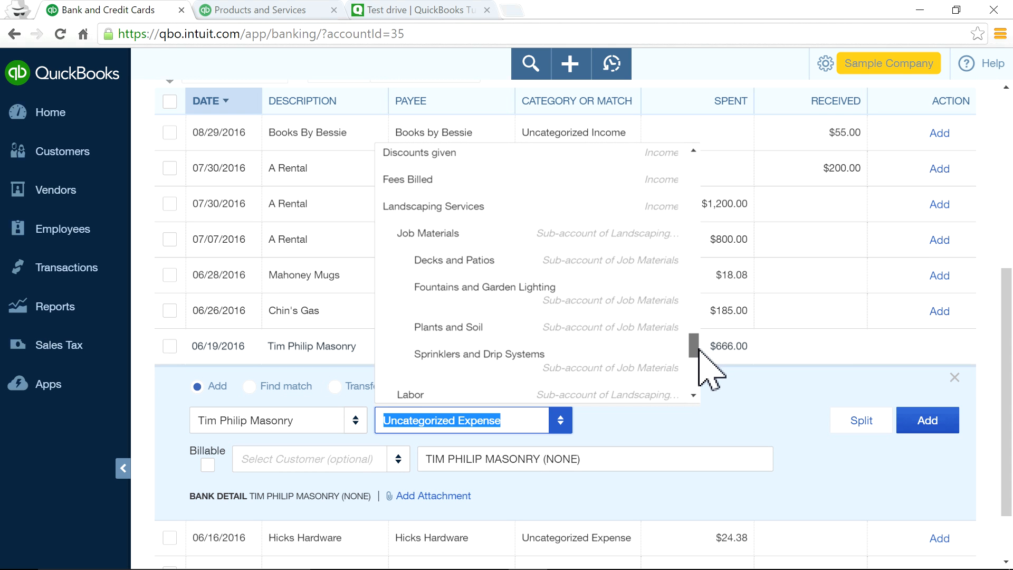
left_click(581, 272)
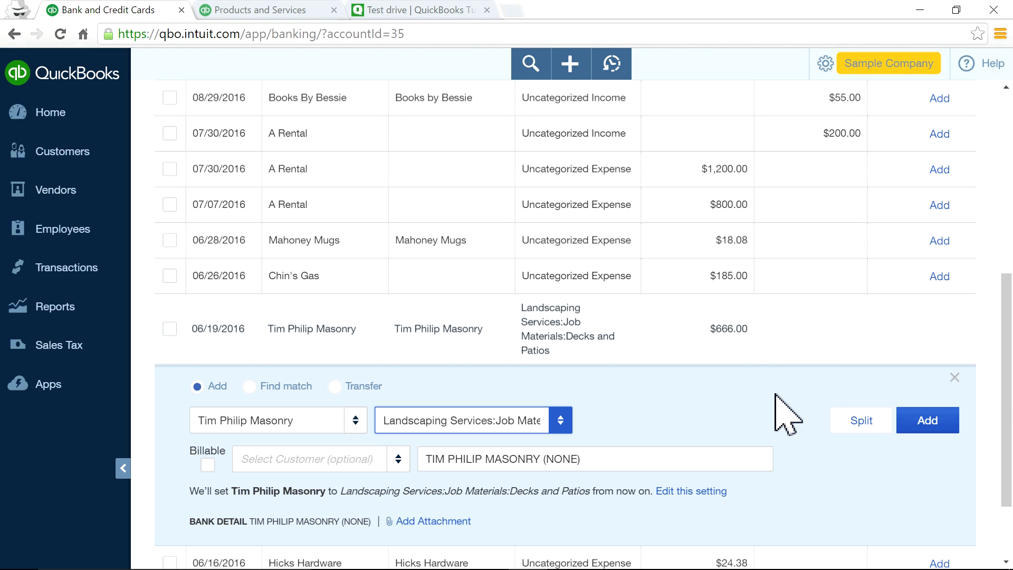
left_click(955, 377)
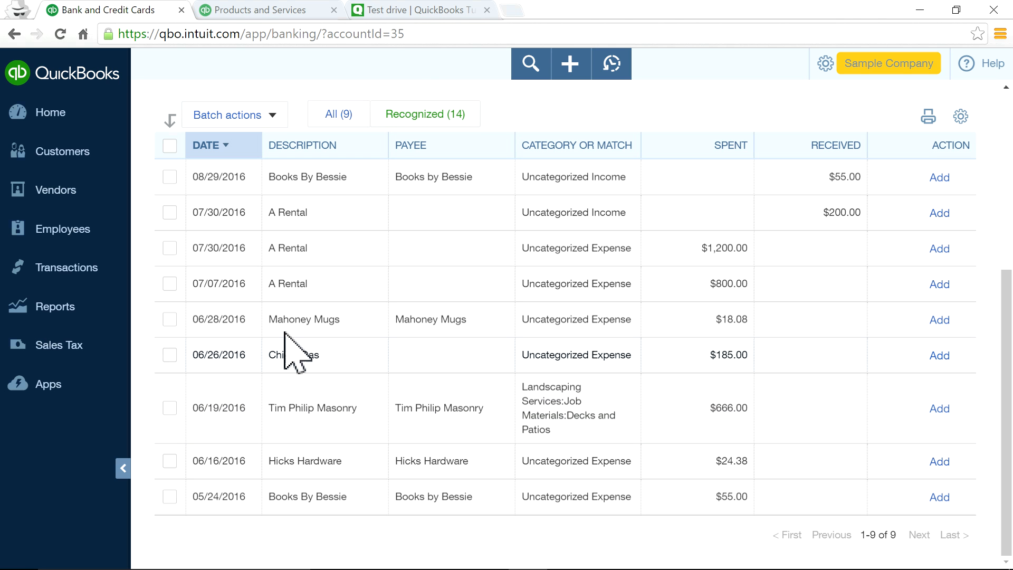
In the products tab, leave the product details and go back to the home dashboard.
left_click(262, 10)
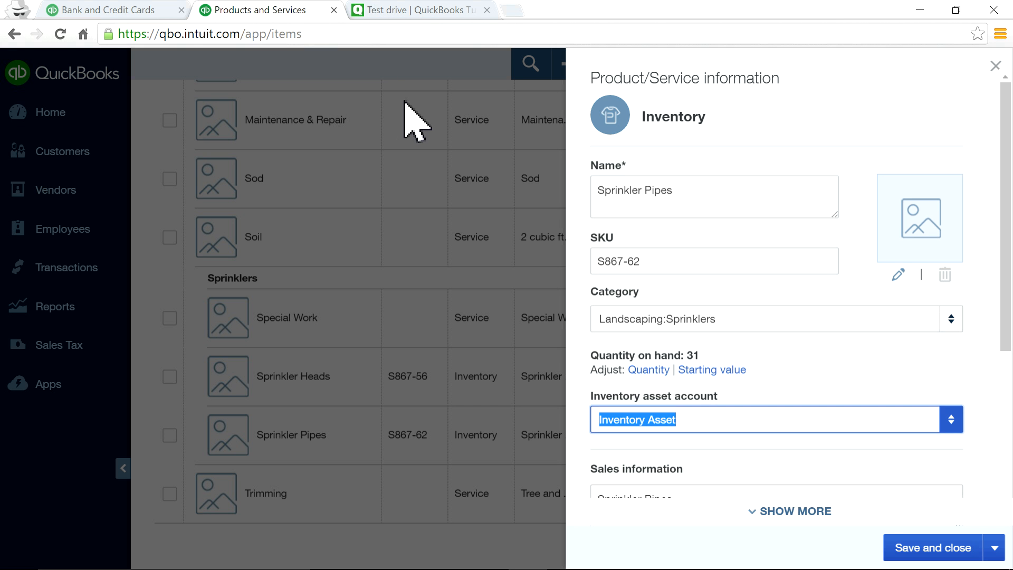
left_click(988, 65)
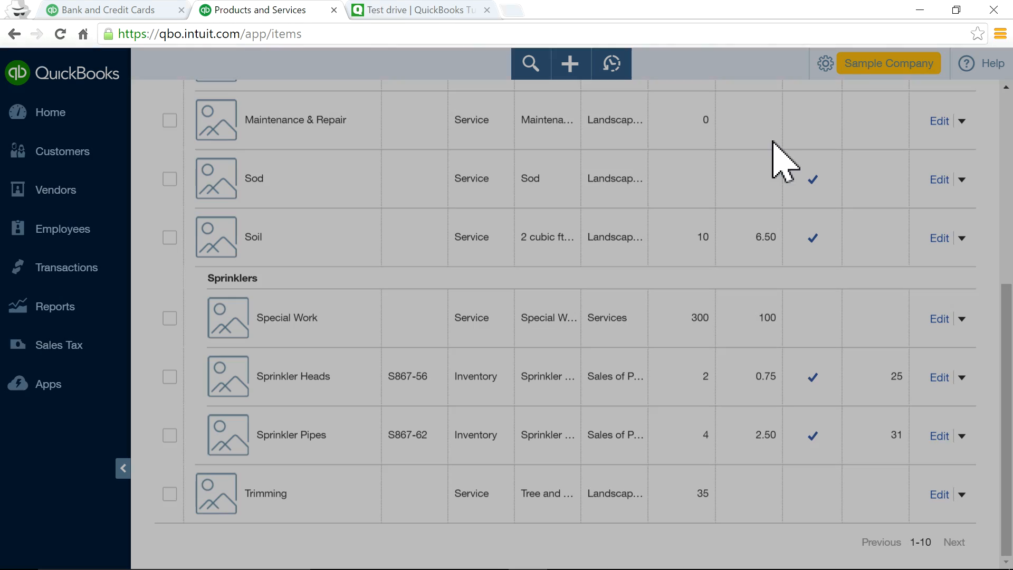
left_click(64, 120)
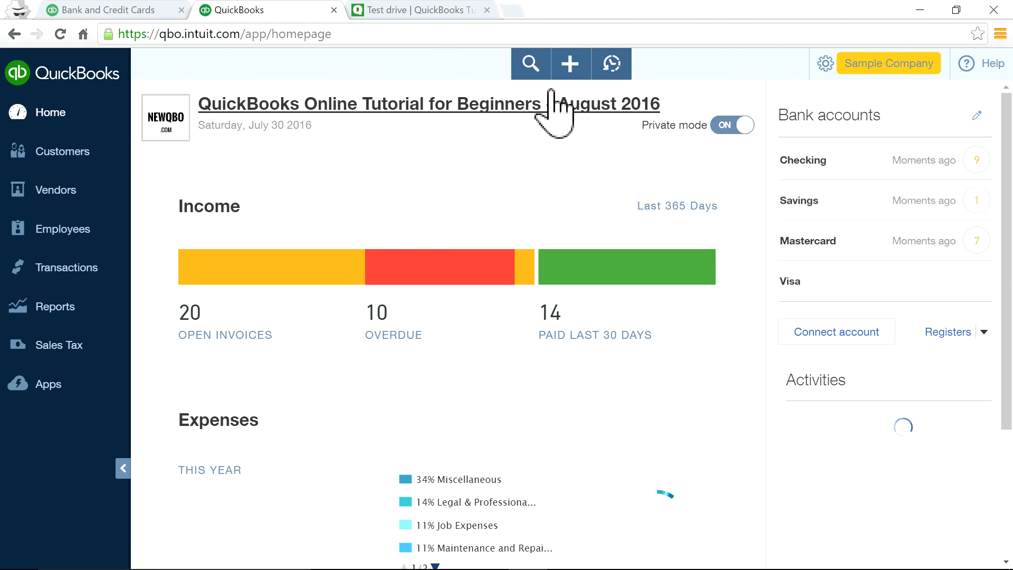
left_click(576, 69)
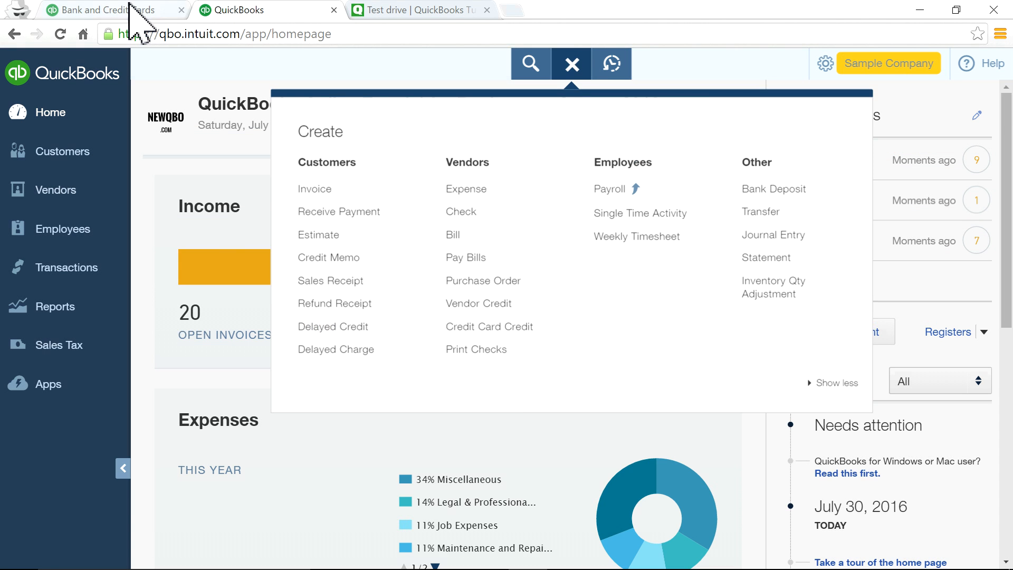
Start a new expense from the banking tab, switching between the open browser tabs.
left_click(132, 8)
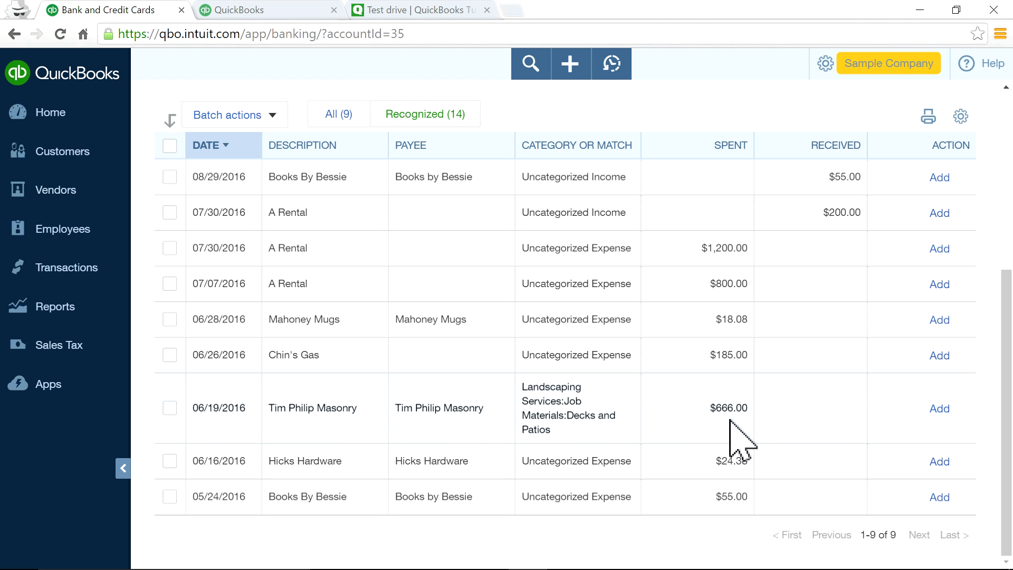
left_click(570, 69)
left_click(477, 192)
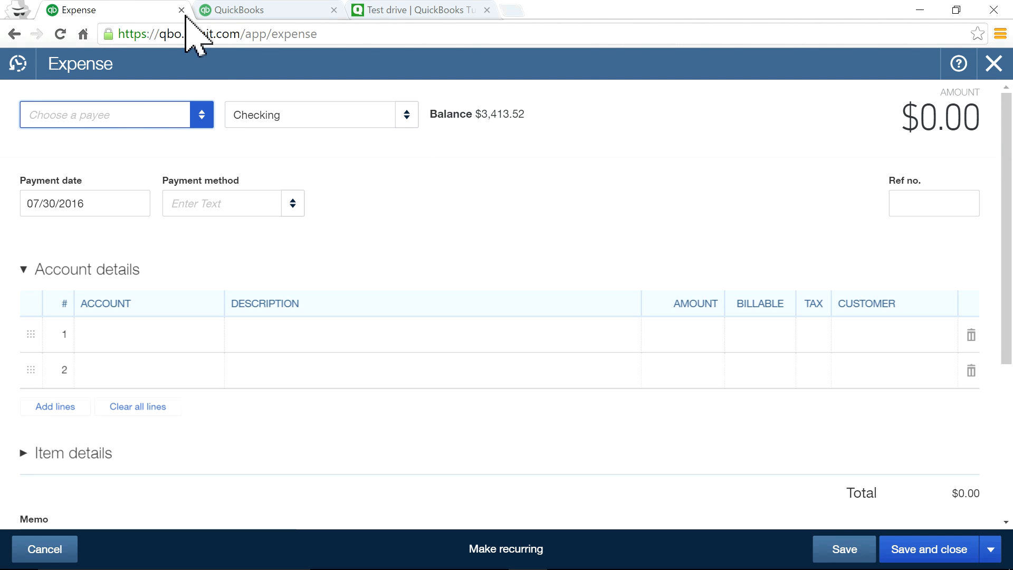
left_click(219, 10)
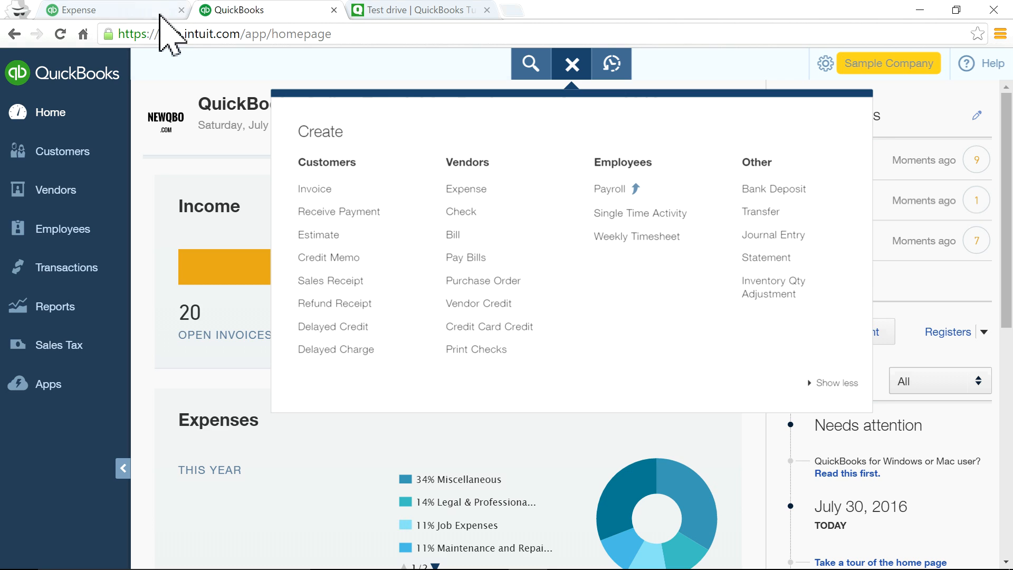
left_click(109, 7)
left_click(243, 10)
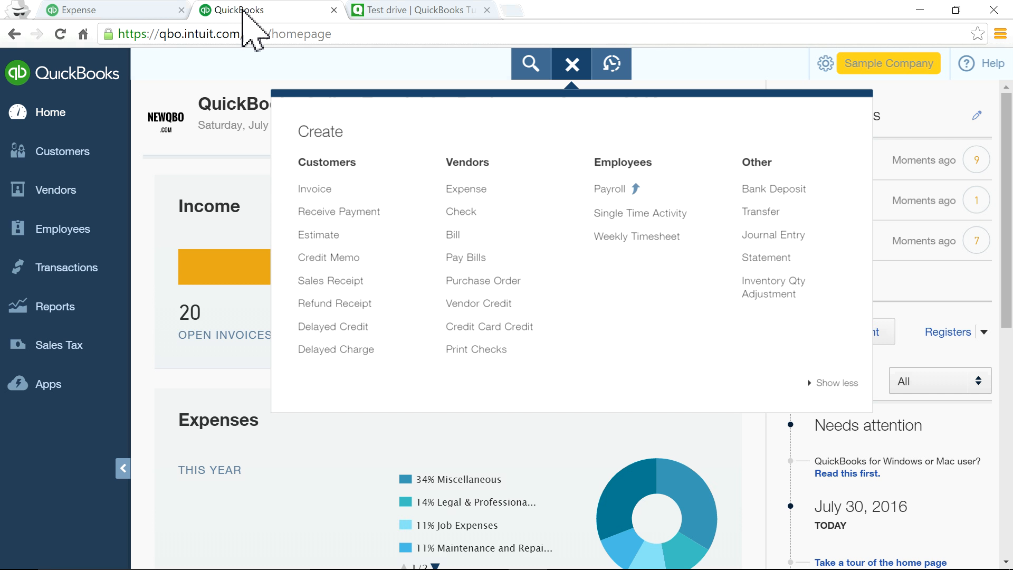
left_click(572, 66)
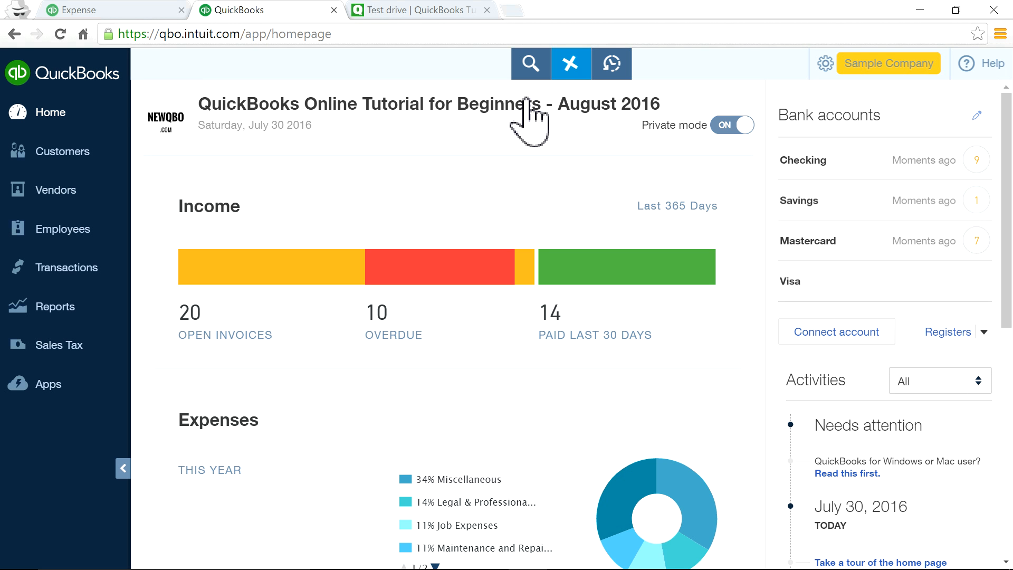
left_click(93, 14)
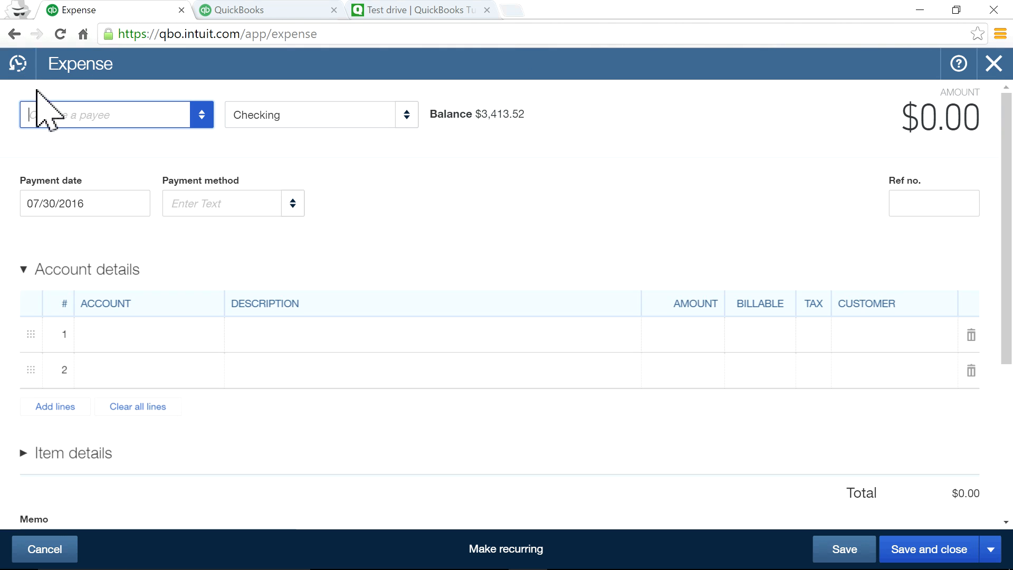
Return the first tab to the Checking bank feed and show the Create menu in the home tab.
left_click(14, 34)
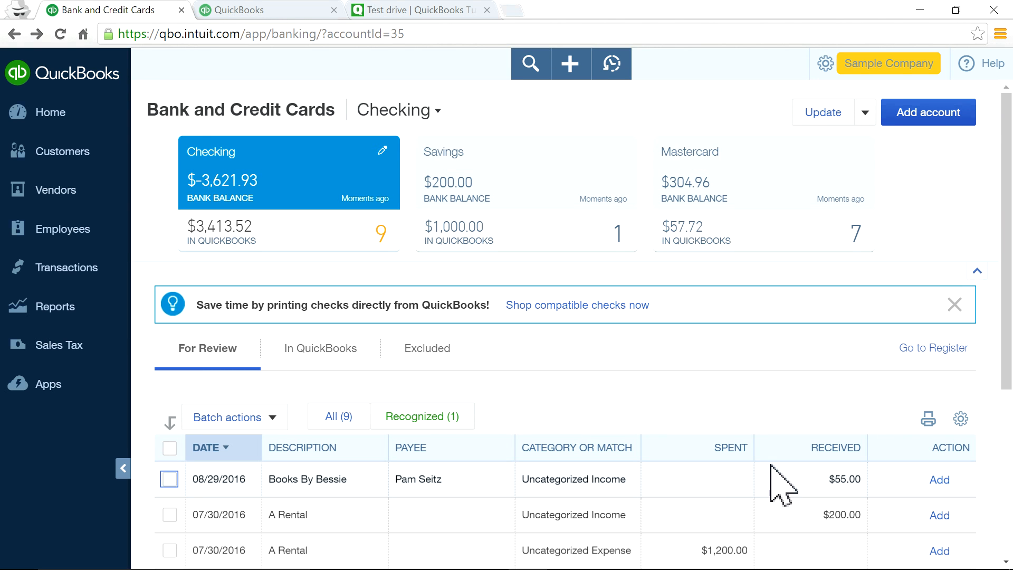
scroll(702, 476, "down", 5)
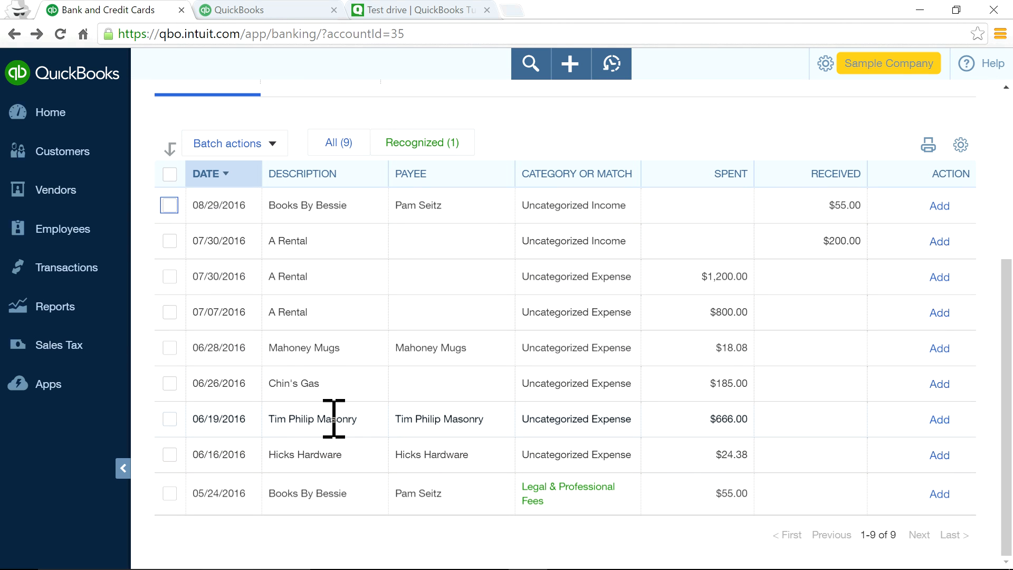
left_click(264, 11)
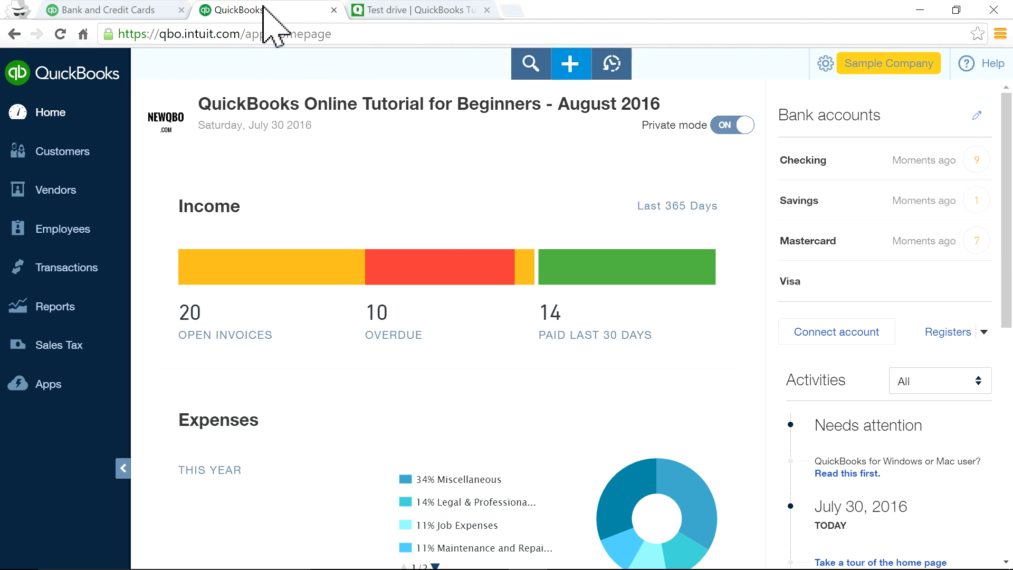
left_click(570, 65)
Start a new expense with Tim Philip Masonry as the payee.
left_click(471, 190)
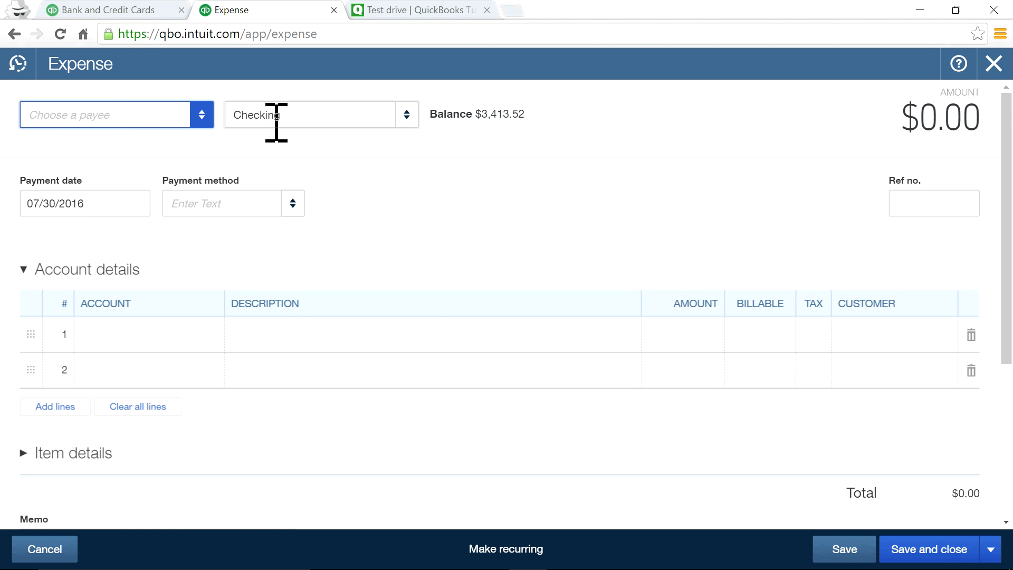
left_click(199, 116)
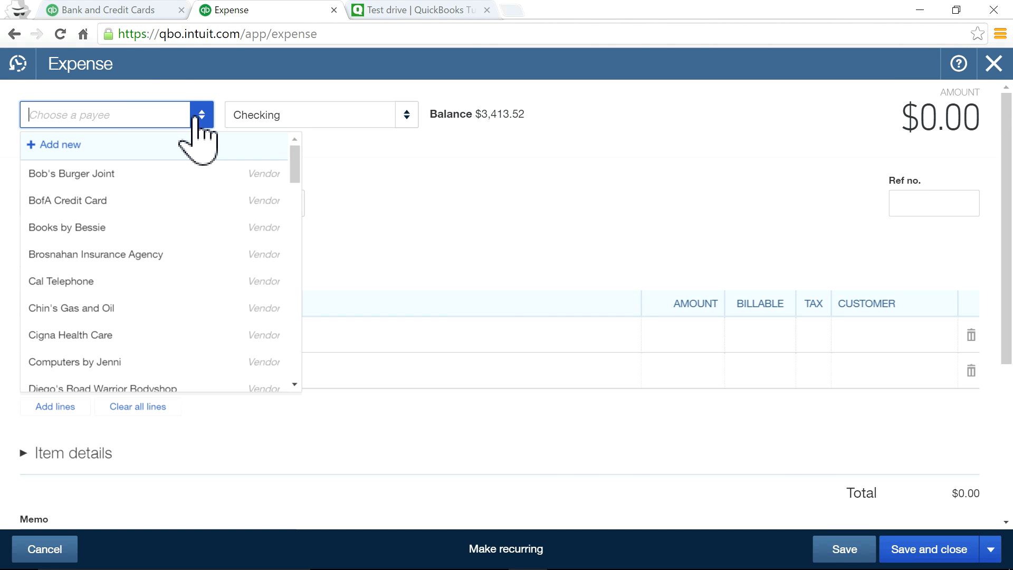
left_click(135, 9)
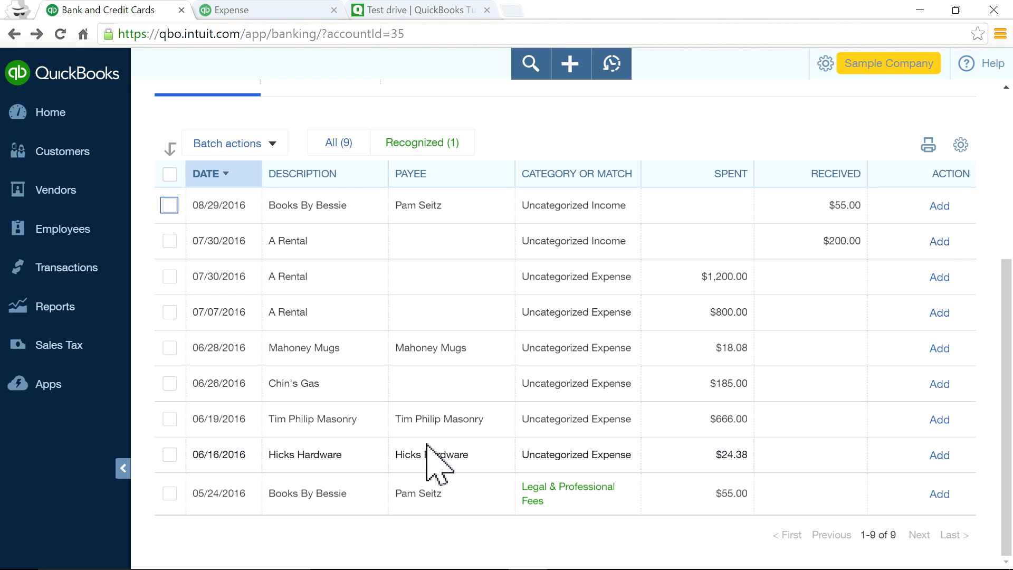
left_click(296, 10)
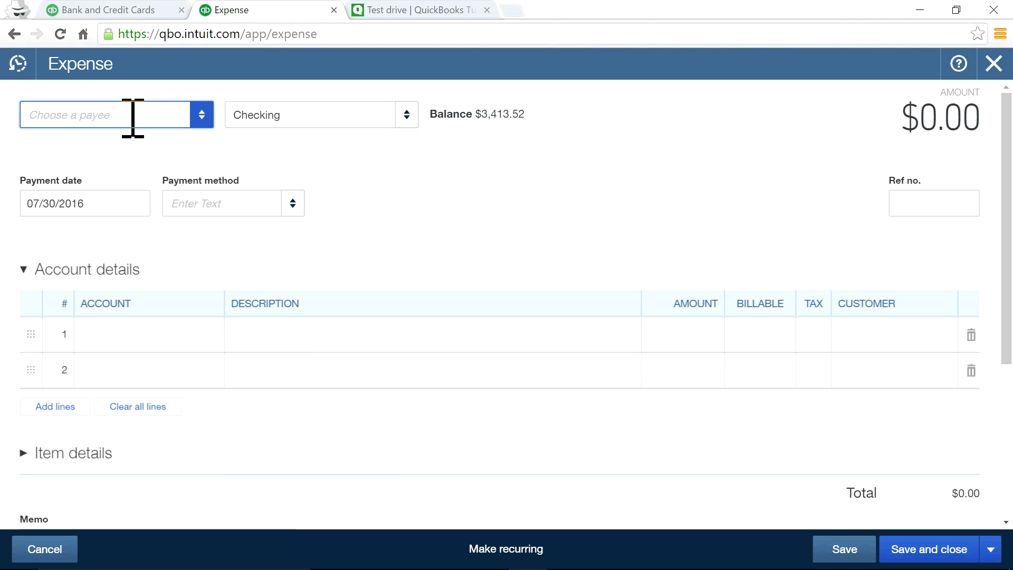
type("Tim Philip Masonry")
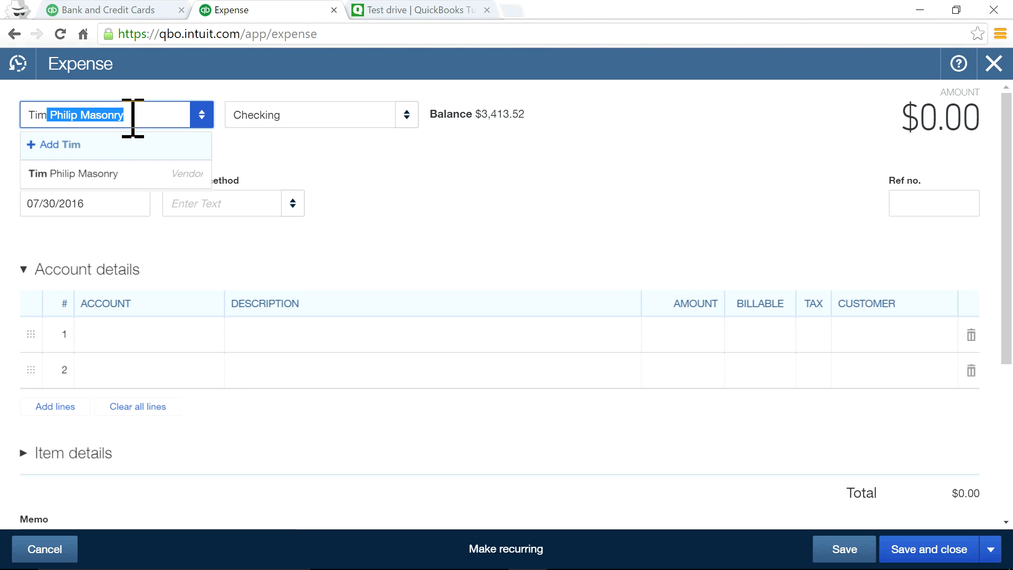
left_click(64, 175)
Set the first line's account to Job Materials:Decks and Patios.
left_click(138, 336)
left_click(823, 96)
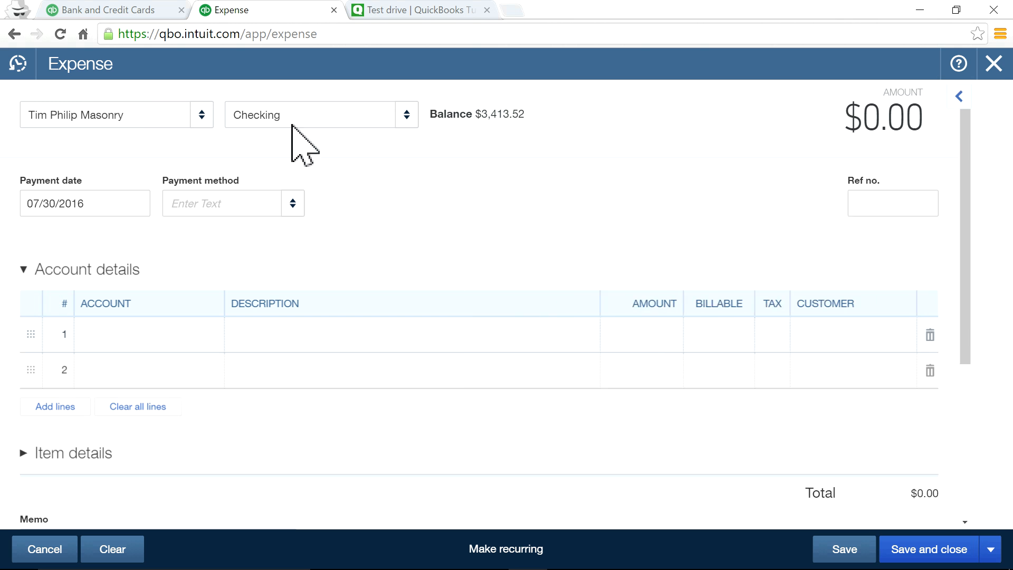
left_click(128, 342)
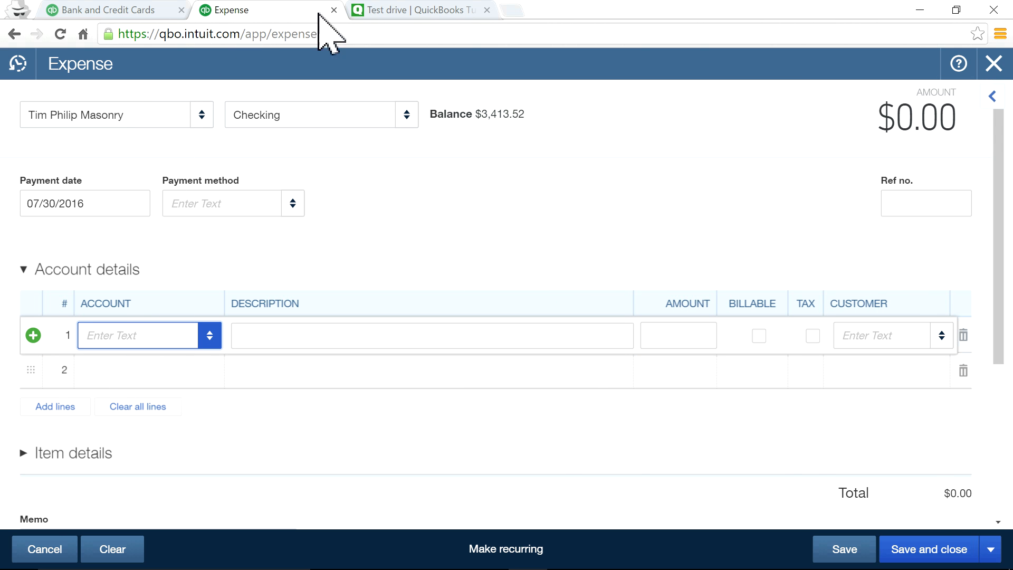
left_click(95, 9)
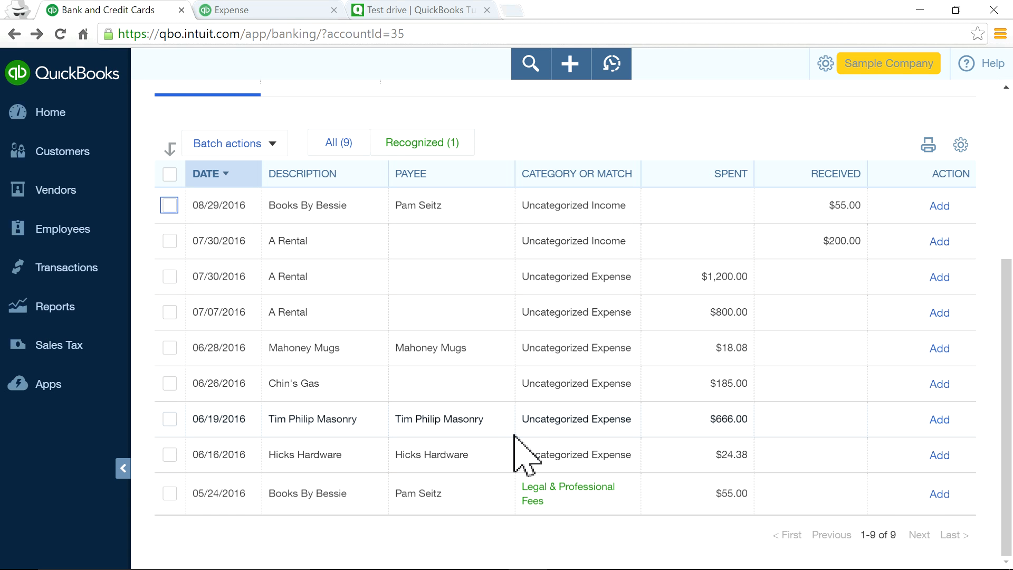
left_click(248, 10)
left_click(174, 335)
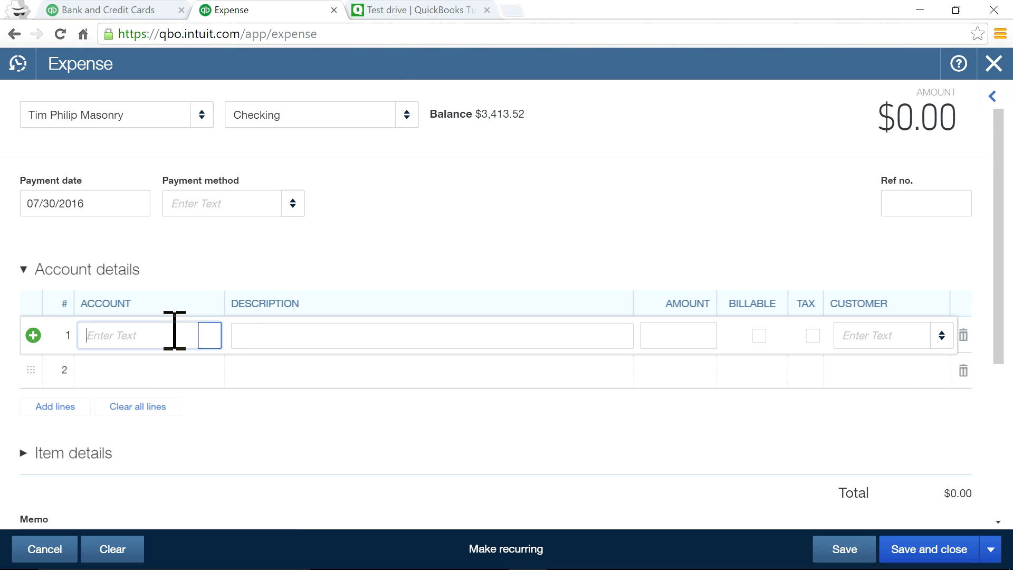
left_click(209, 335)
scroll(279, 275, "down", 3)
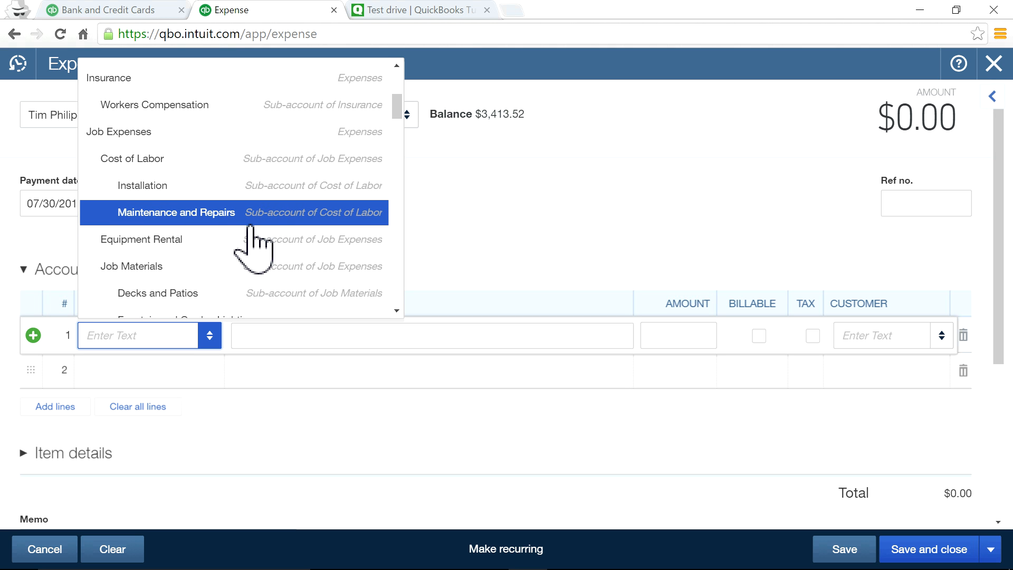
scroll(251, 226, "down", 2)
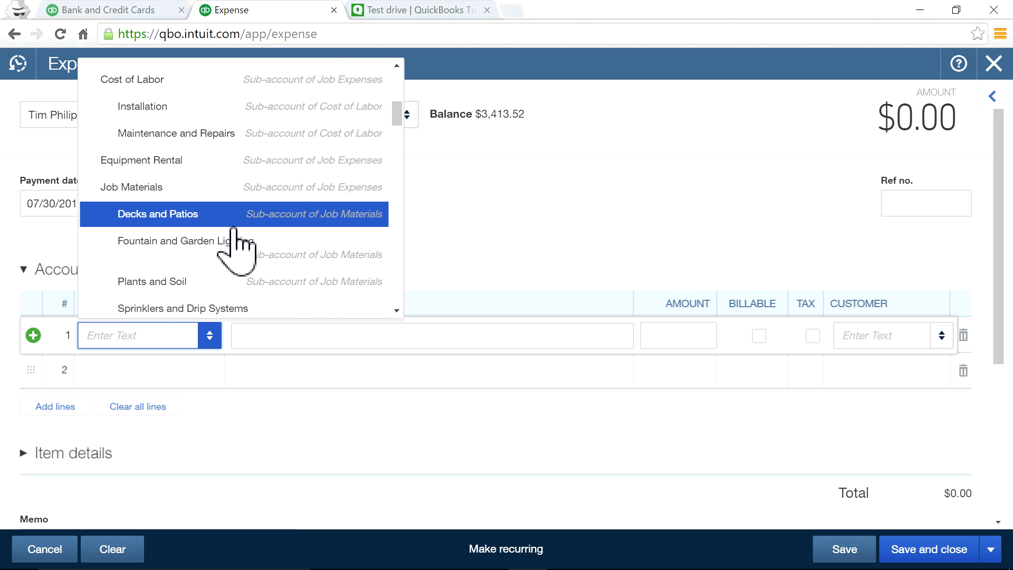
left_click(234, 224)
Enter the first line's $666.00 amount, checking it against the bank feed.
left_click(670, 336)
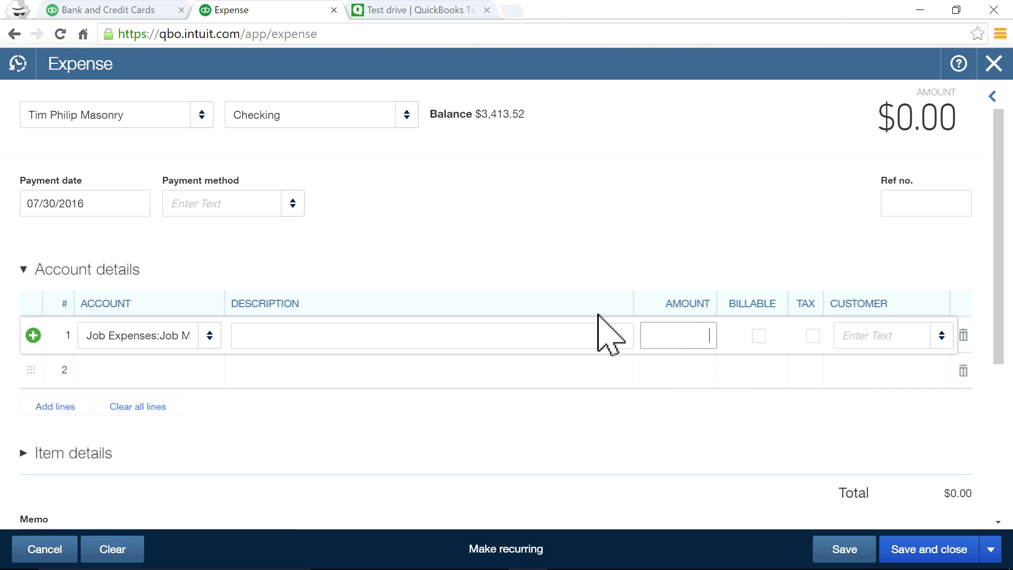
left_click(168, 11)
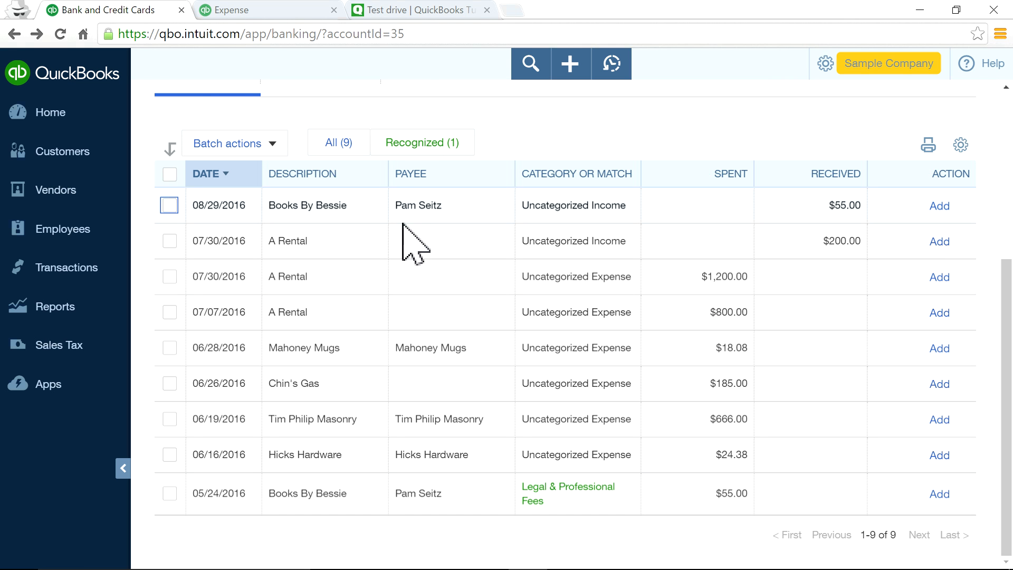
left_click(298, 8)
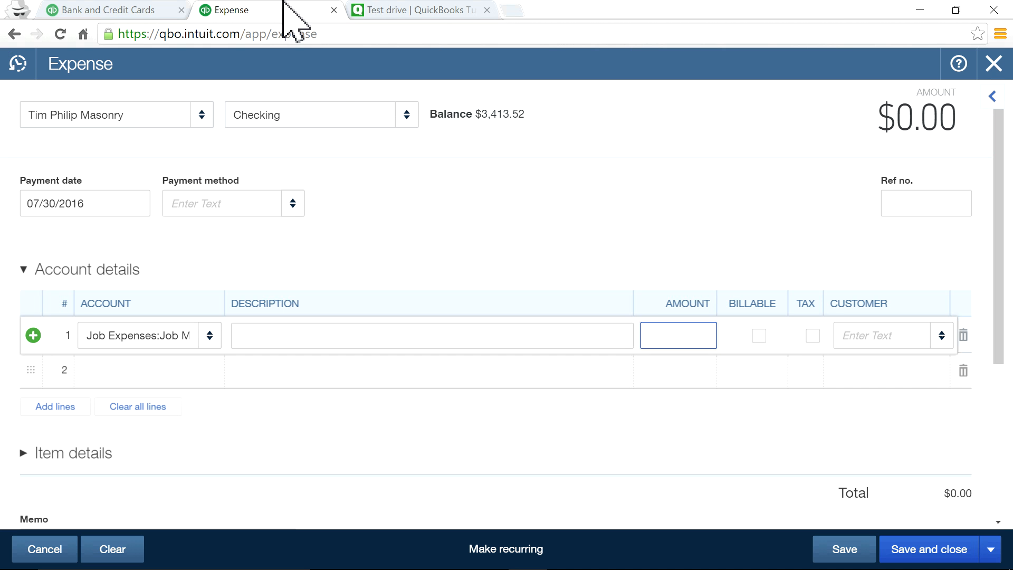
left_click(681, 337)
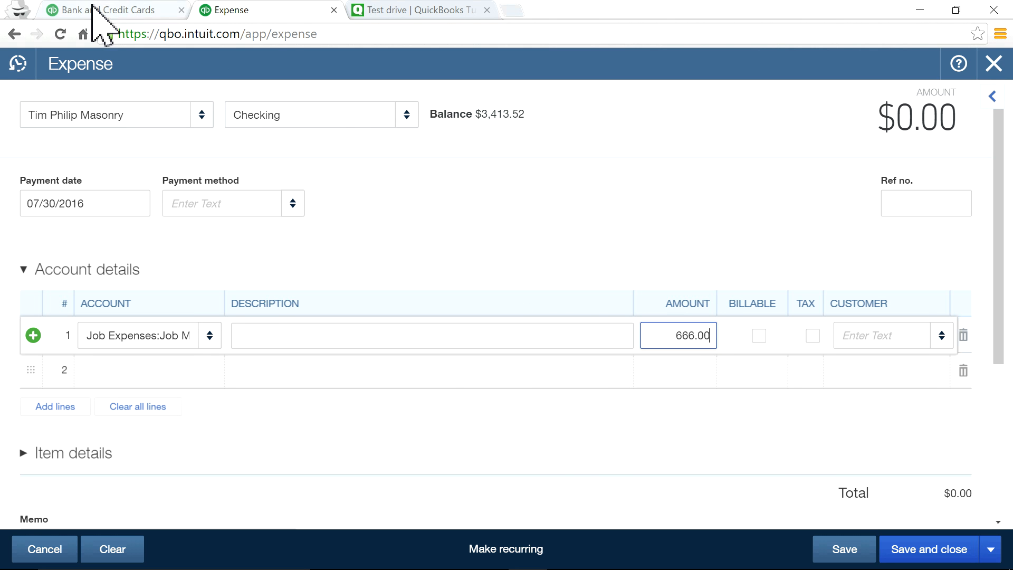
left_click(180, 9)
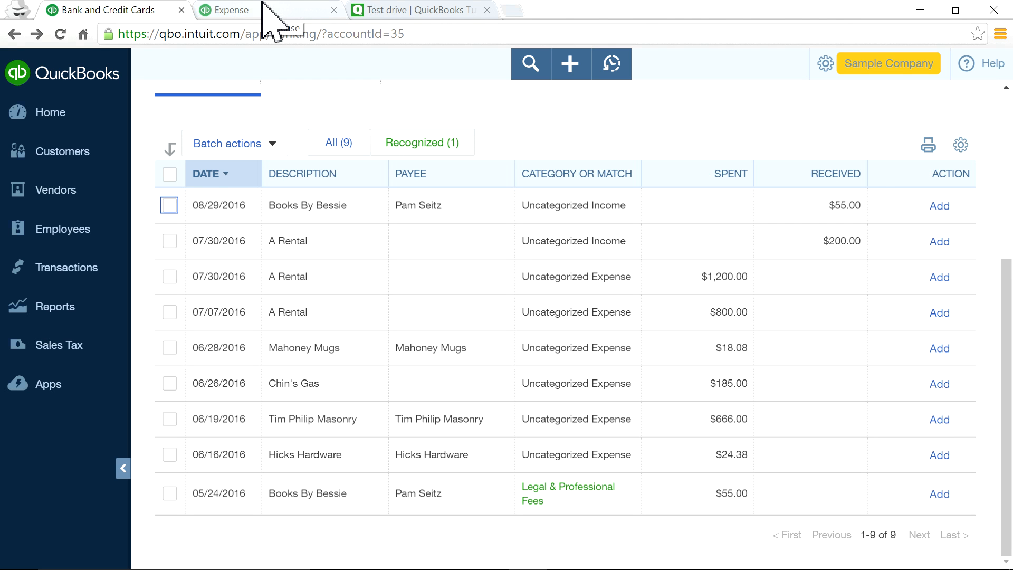
left_click(254, 12)
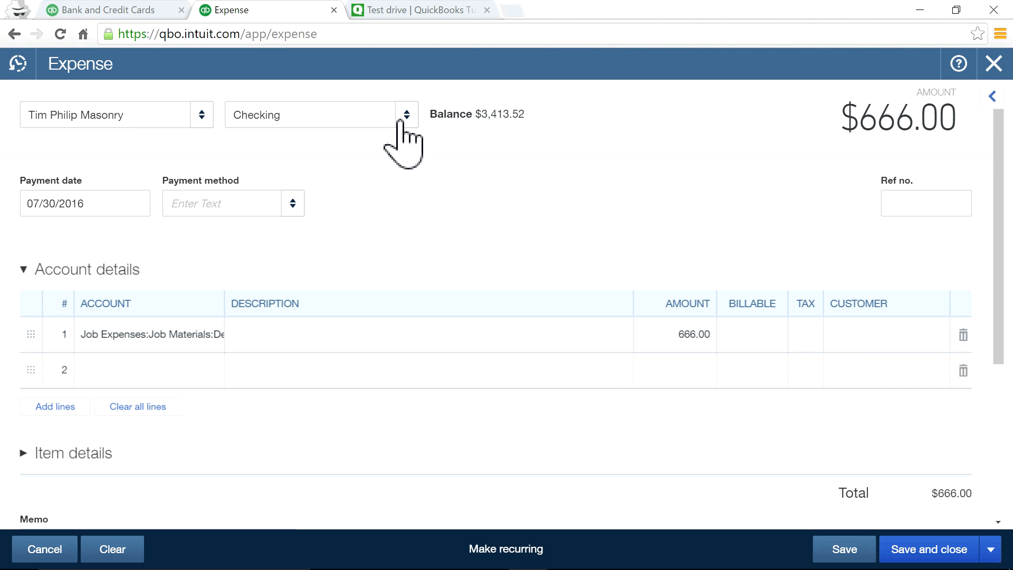
Set the payment date to June 18, 2016, then save and close the expense.
left_click(137, 204)
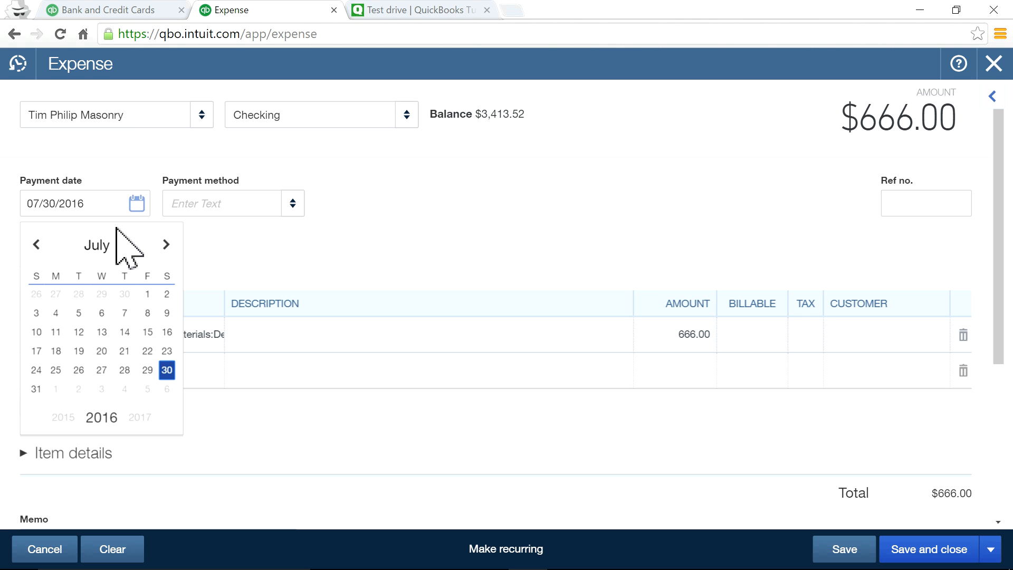
left_click(35, 245)
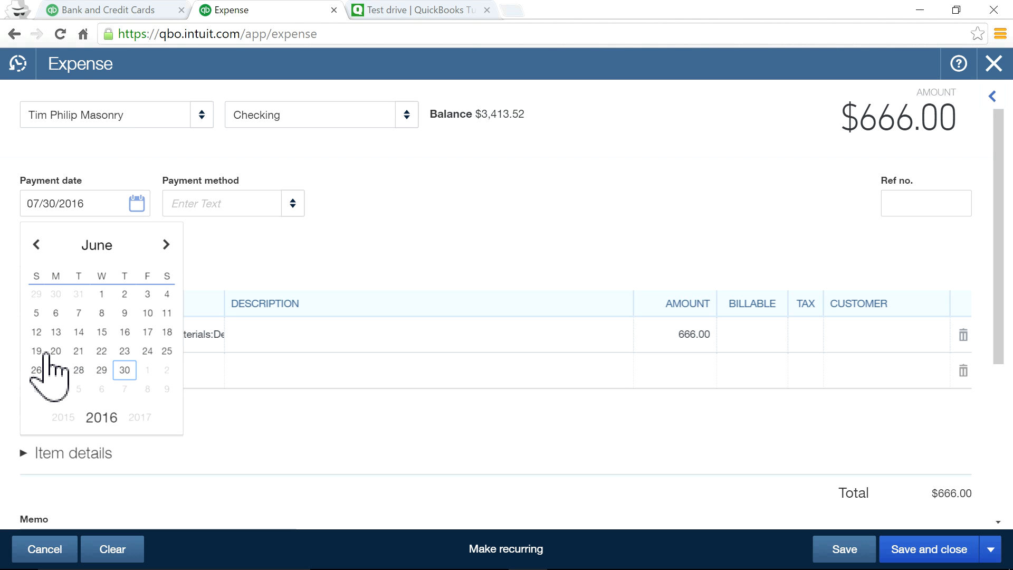
left_click(150, 332)
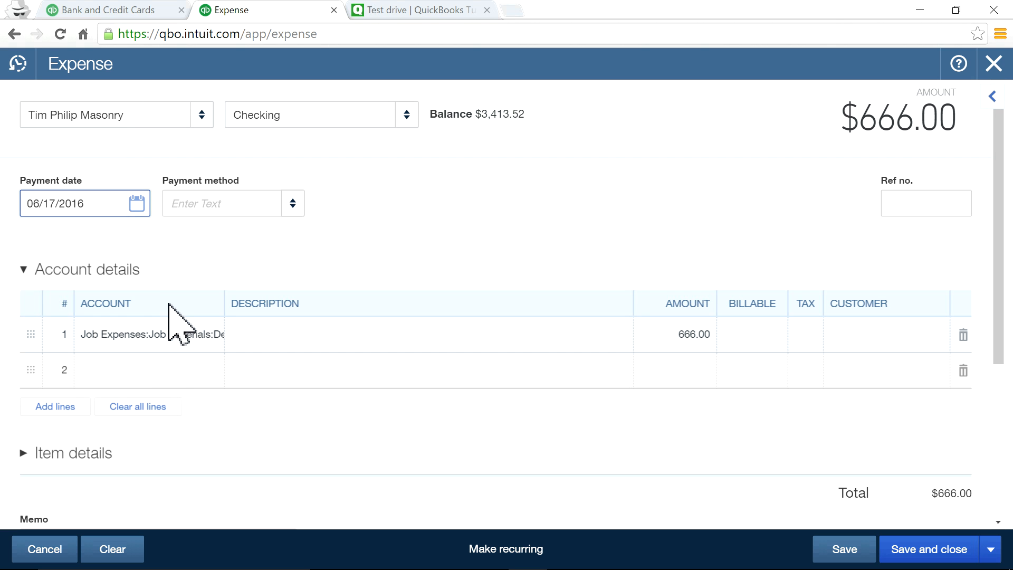
left_click(138, 204)
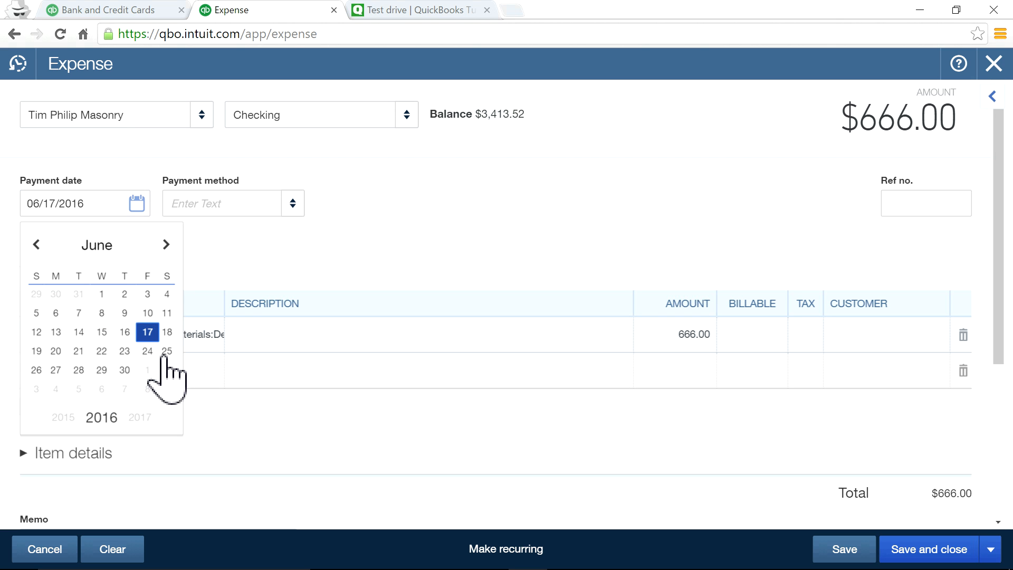
left_click(166, 333)
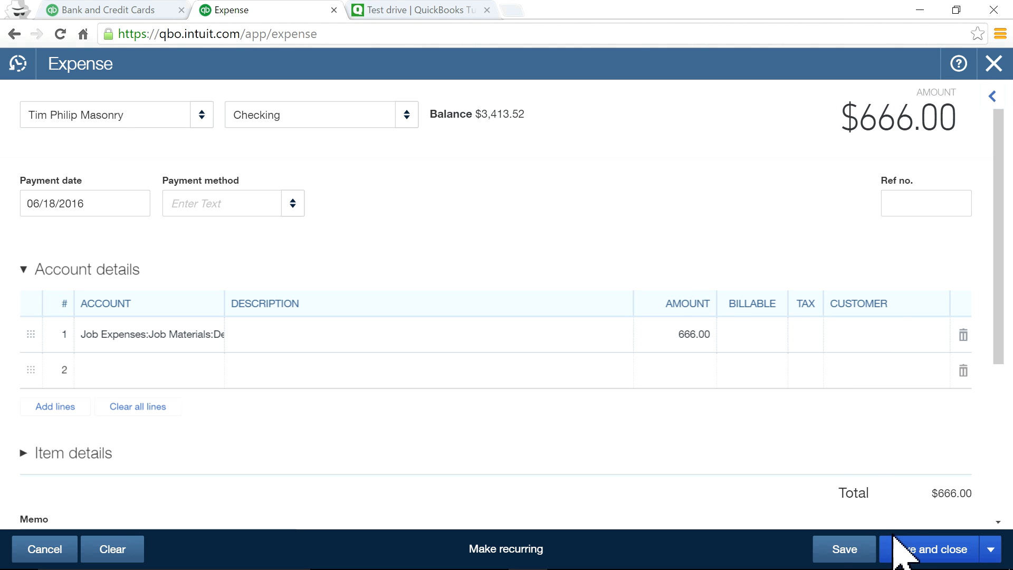
left_click(836, 549)
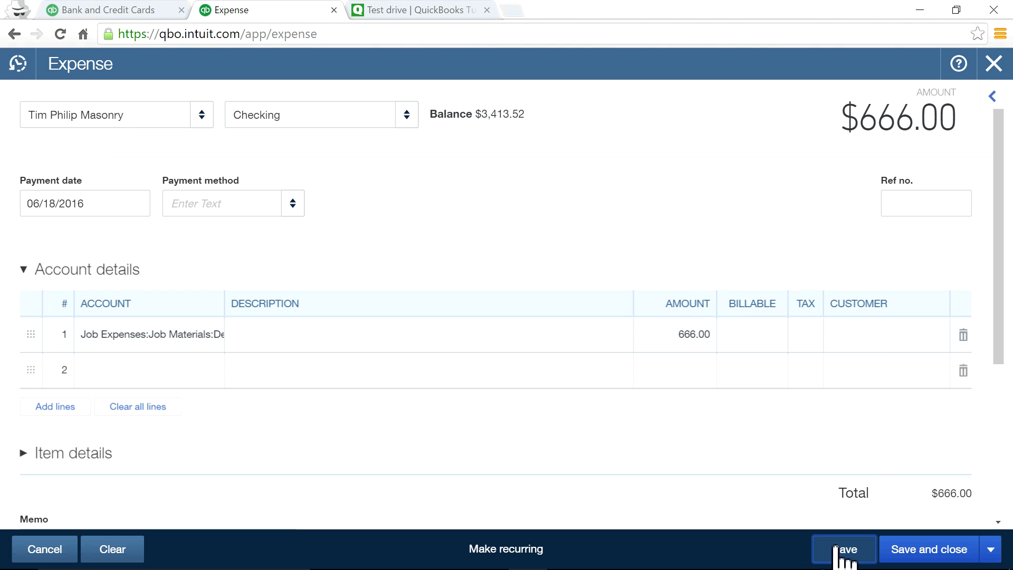
left_click(924, 552)
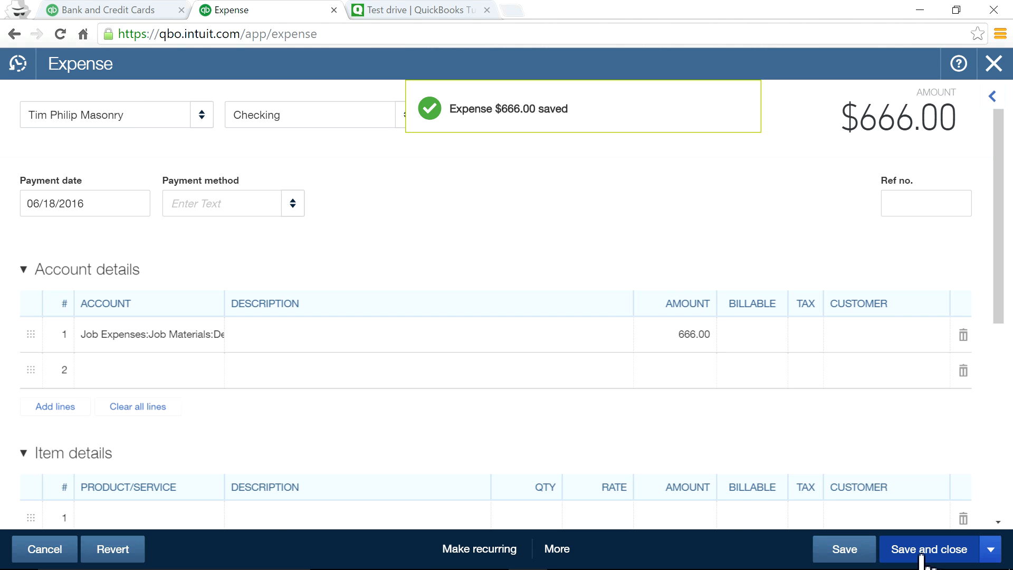
Reload the bank feed and match the 06/19/2016 $666.00 Tim Philip Masonry line to the saved expense.
left_click(131, 11)
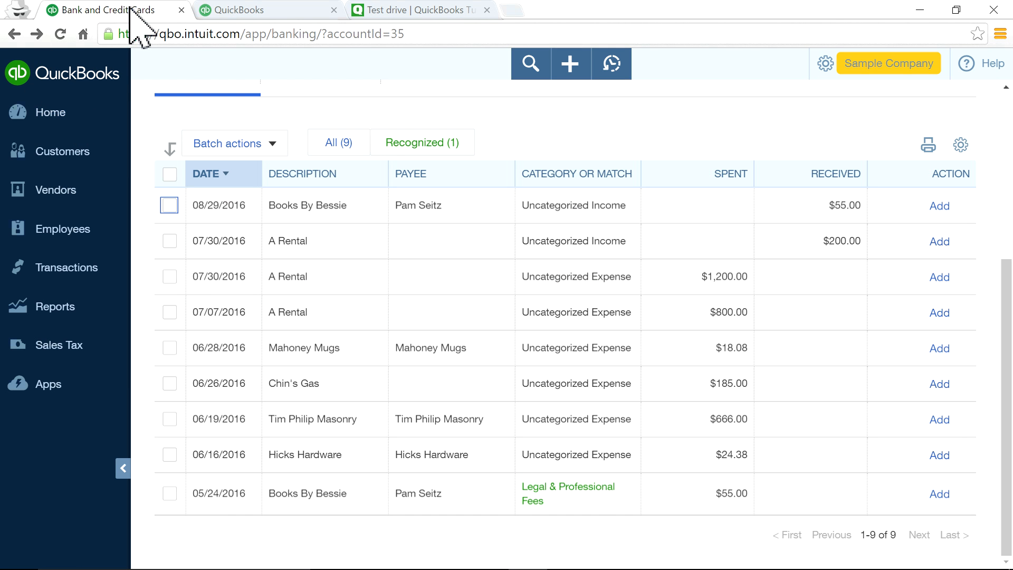
left_click(60, 34)
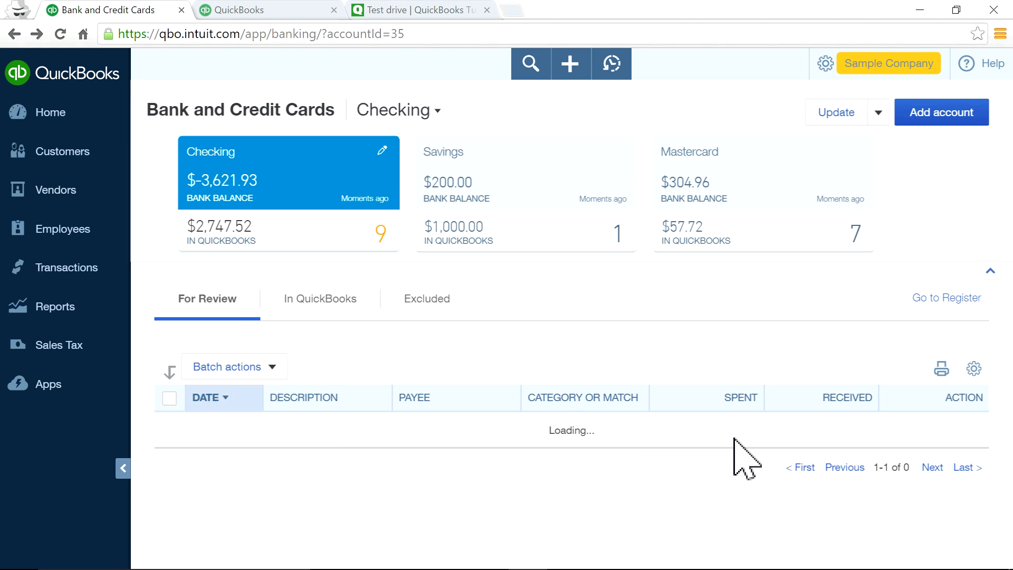
scroll(737, 459, "down", 5)
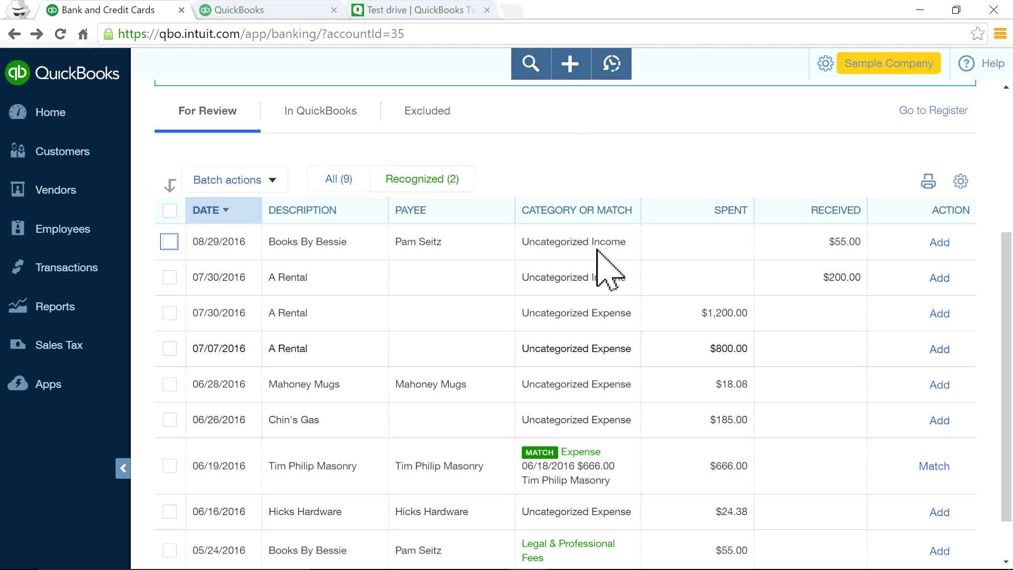
left_click(568, 71)
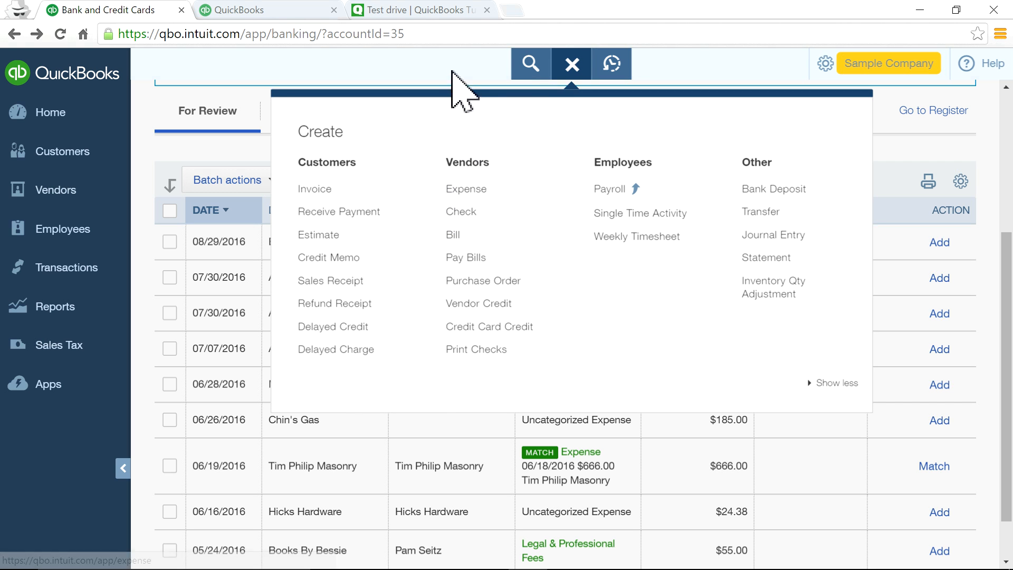
left_click(461, 71)
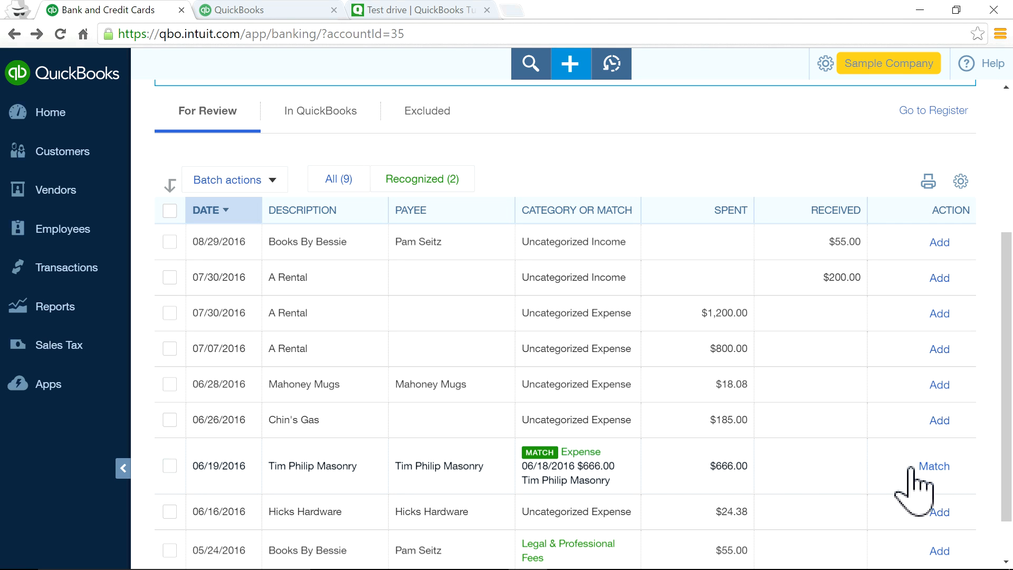
left_click(933, 466)
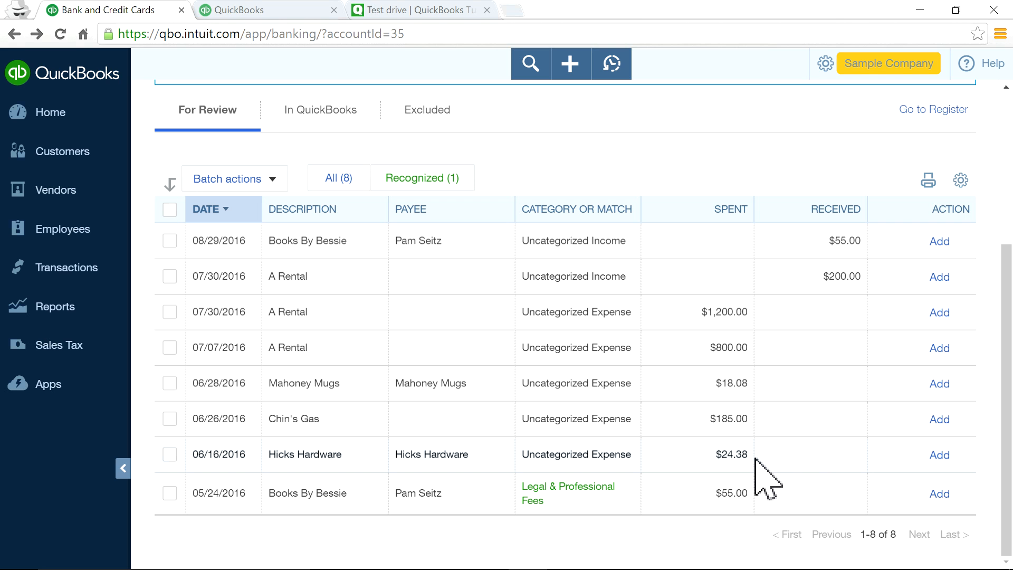
Add Hicks Hardware as Maintenance and Repair:Building Repairs, then add the 05/24/2016 Books By Bessie transaction.
left_click(777, 453)
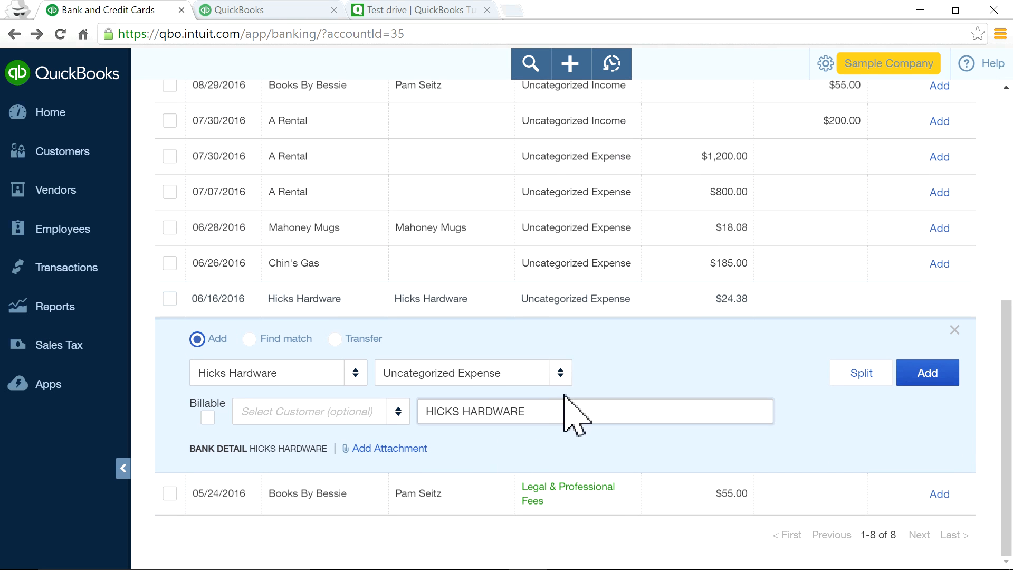
left_click(562, 378)
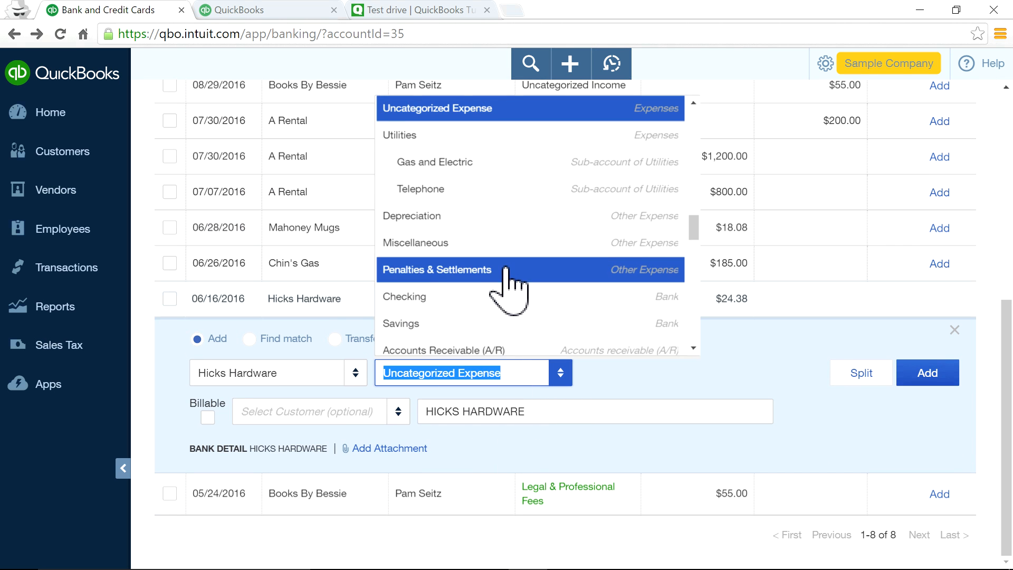
scroll(506, 275, "up", 9)
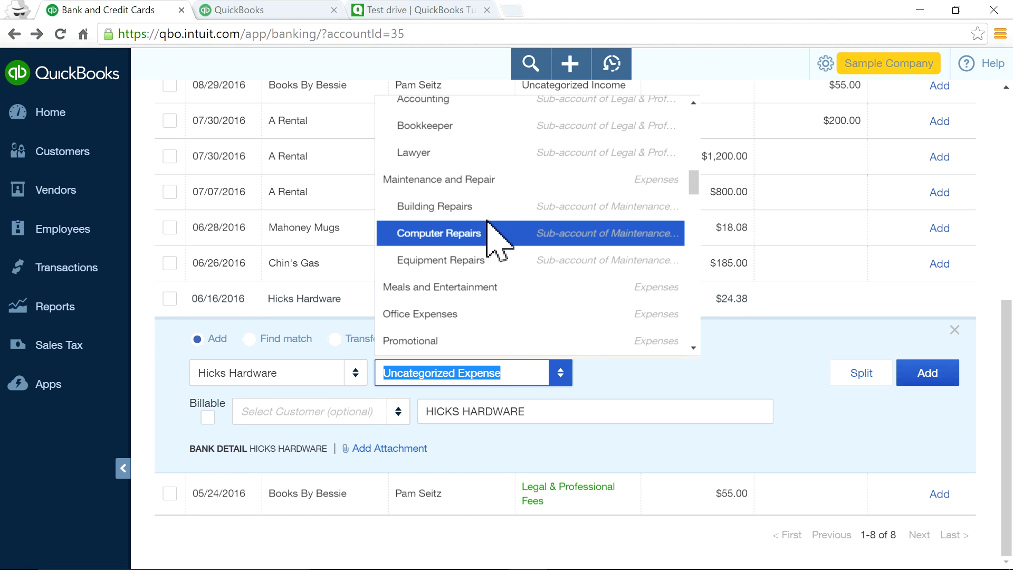
left_click(488, 208)
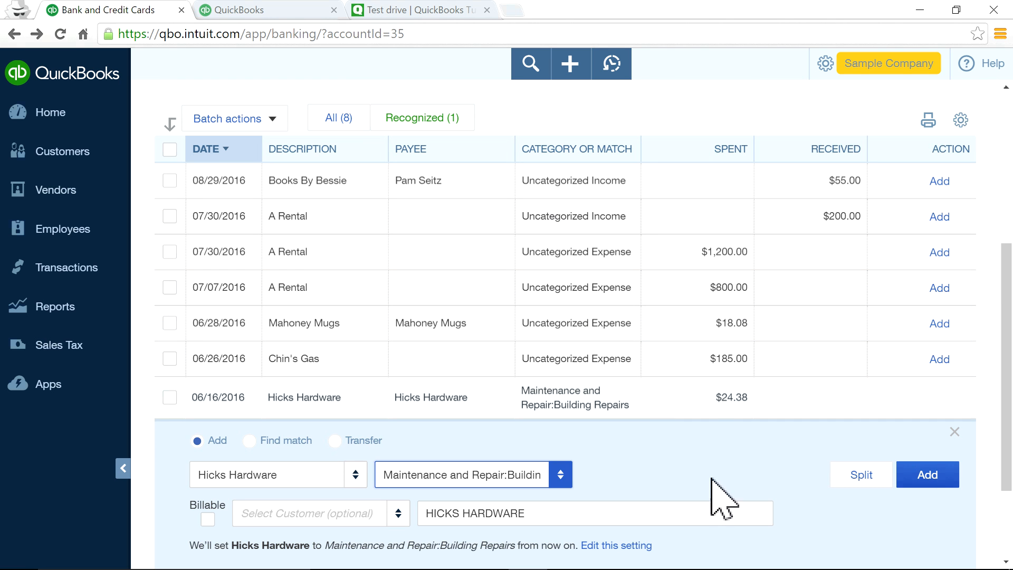
left_click(931, 467)
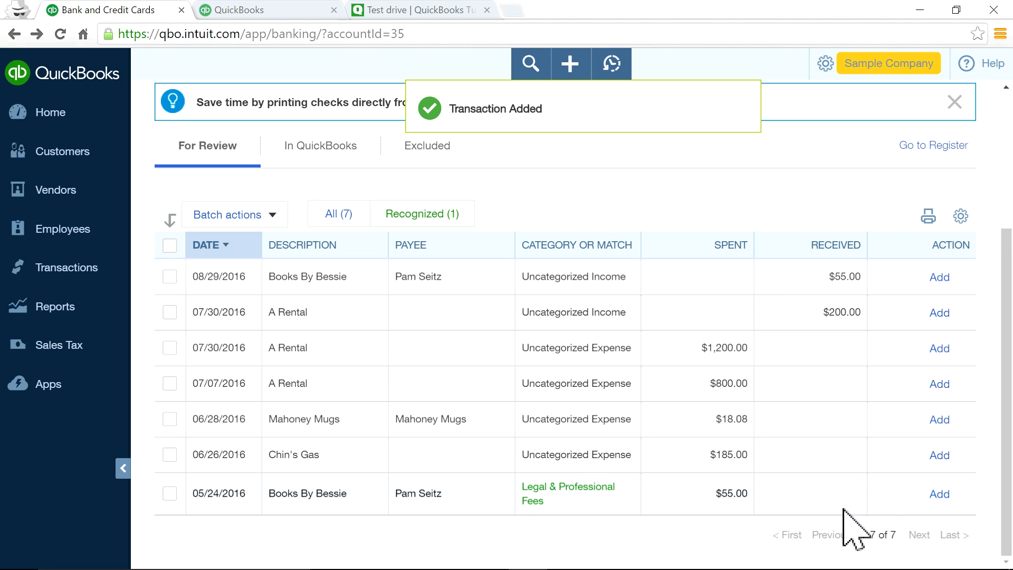
left_click(570, 63)
left_click(660, 66)
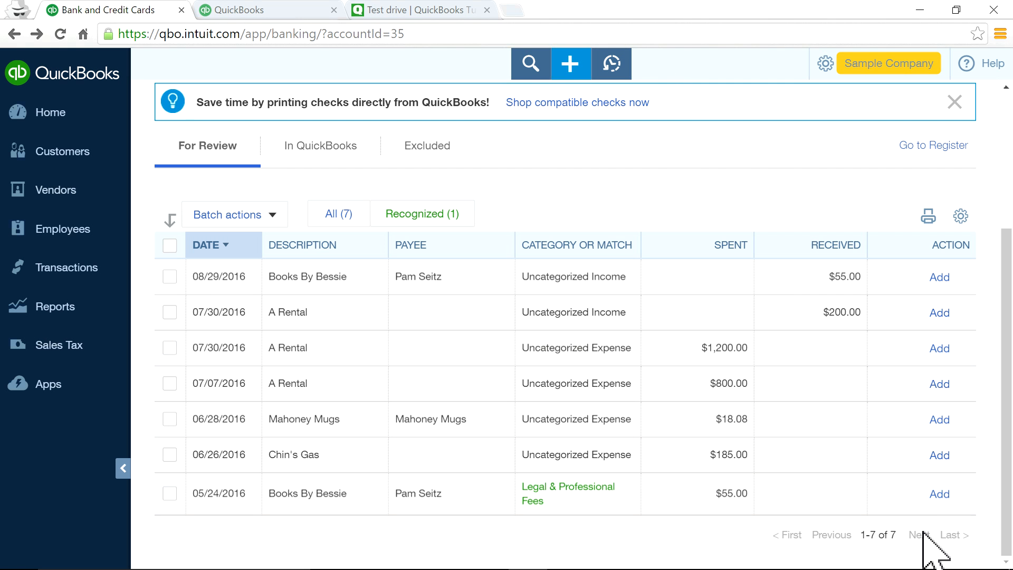
left_click(941, 497)
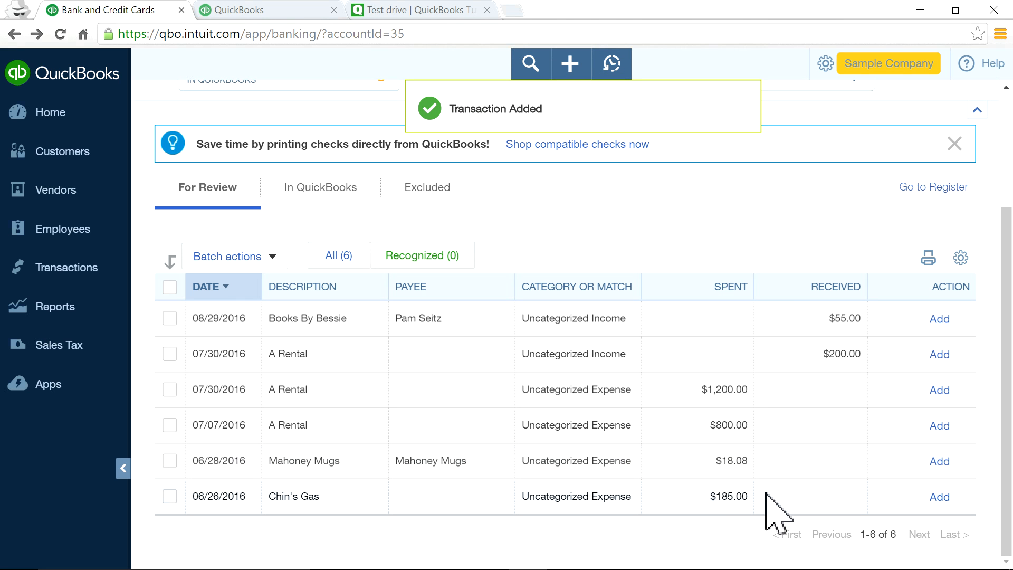
Categorize the Chin's Gas purchase as Automobile:Fuel and add it.
left_click(786, 491)
left_click(523, 415)
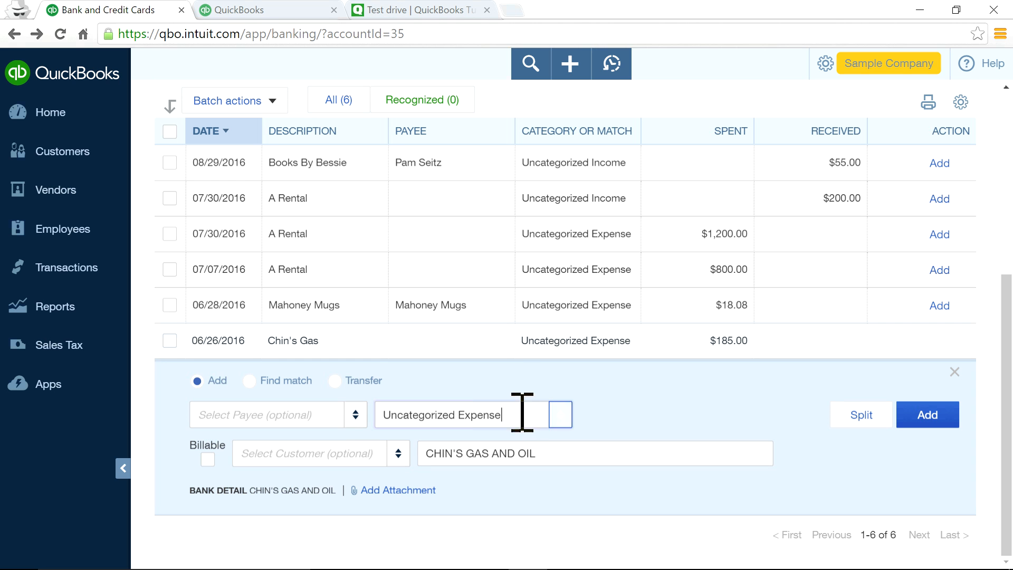
left_click_drag(522, 415, 381, 414)
type("au")
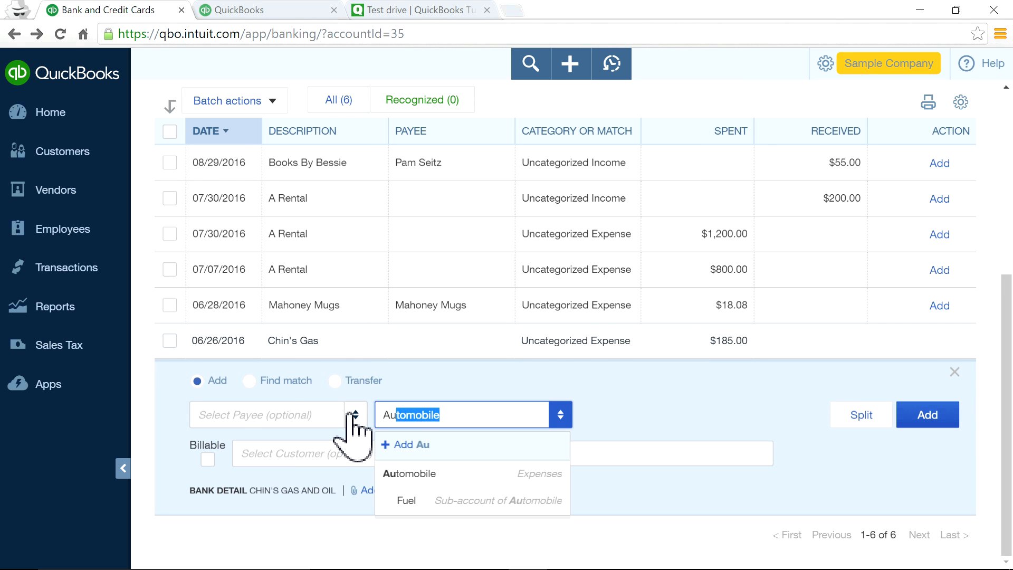
left_click(409, 501)
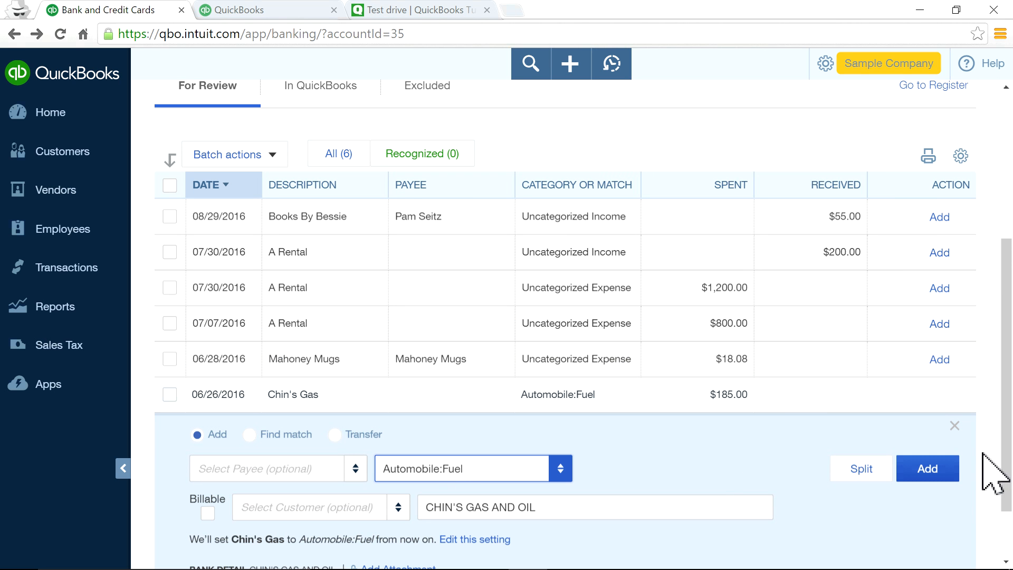
left_click(929, 469)
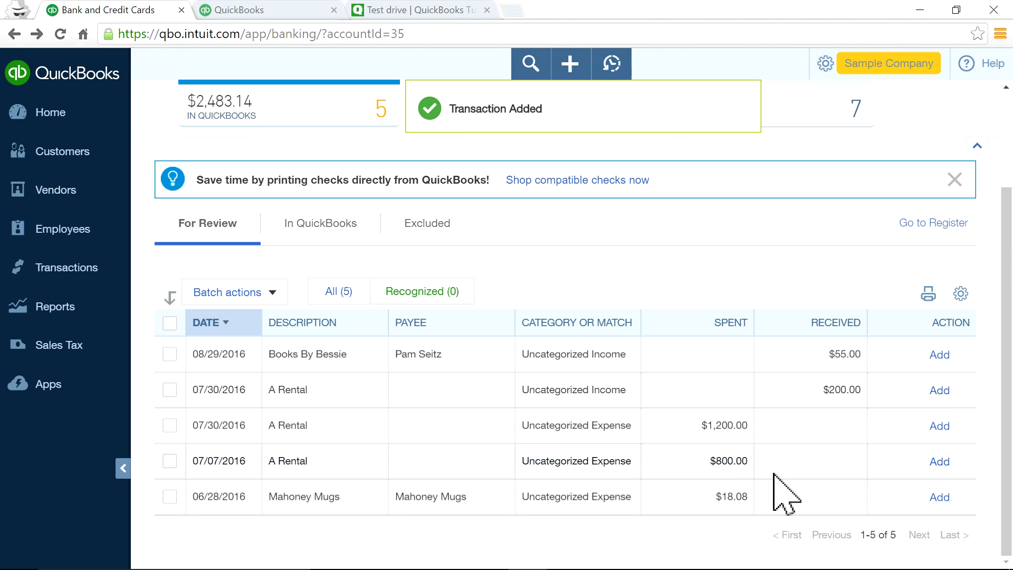
Categorize the $18.08 Mahoney Mugs transaction as Job Materials:Plants and Soil and add it.
left_click(680, 498)
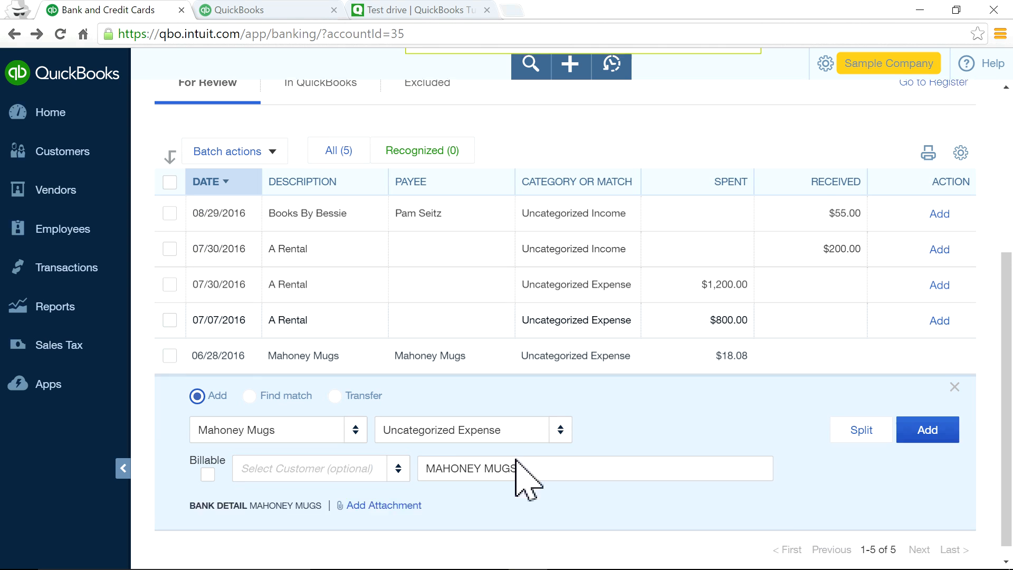
left_click(560, 416)
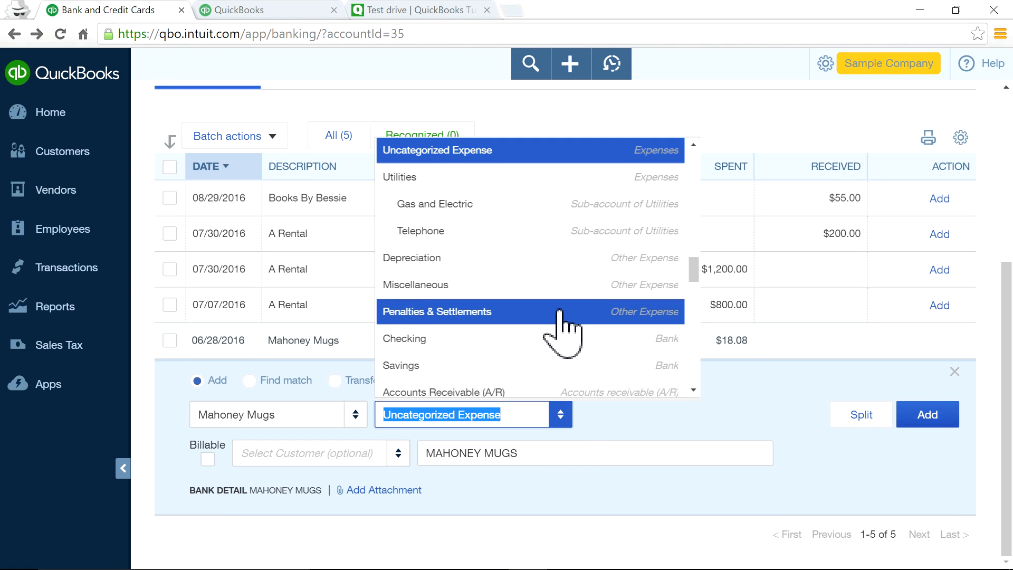
scroll(580, 317, "up", 10)
scroll(561, 327, "up", 4)
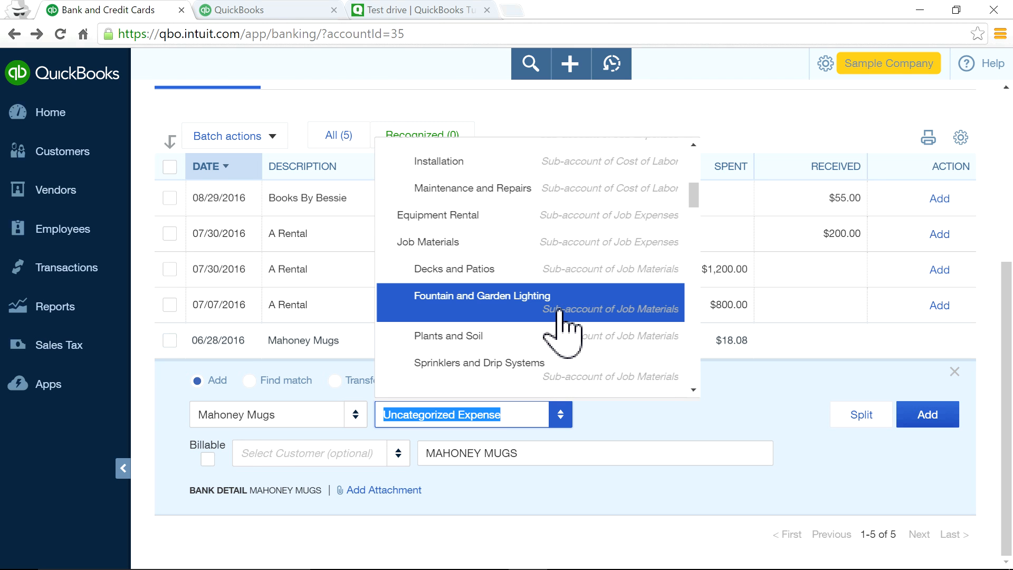
left_click(517, 338)
left_click(947, 496)
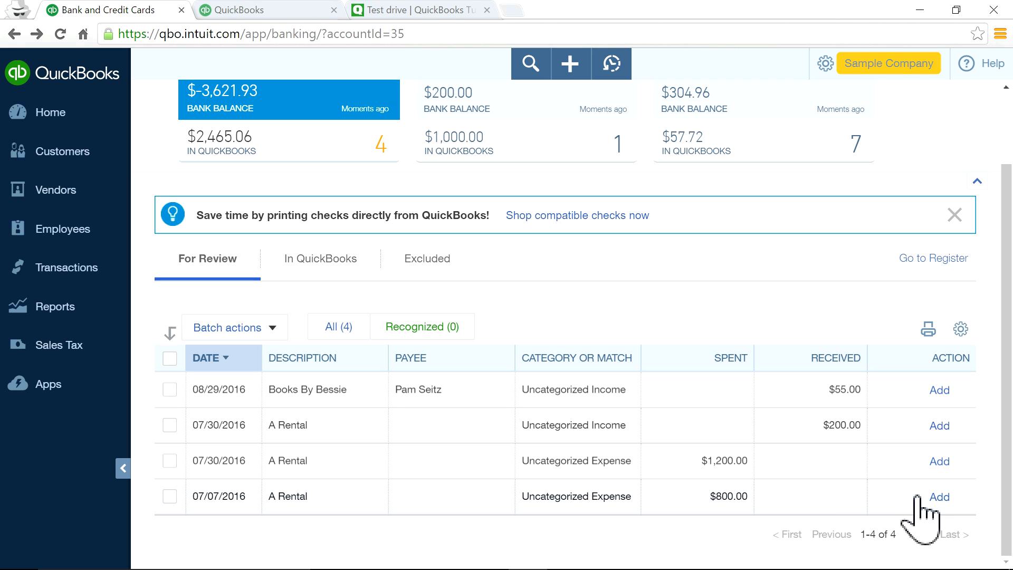
Categorize the 07/07/2016 $800 A Rental expense as Job Expenses:Equipment Rental and add it.
left_click(797, 500)
scroll(438, 454, "down", 1)
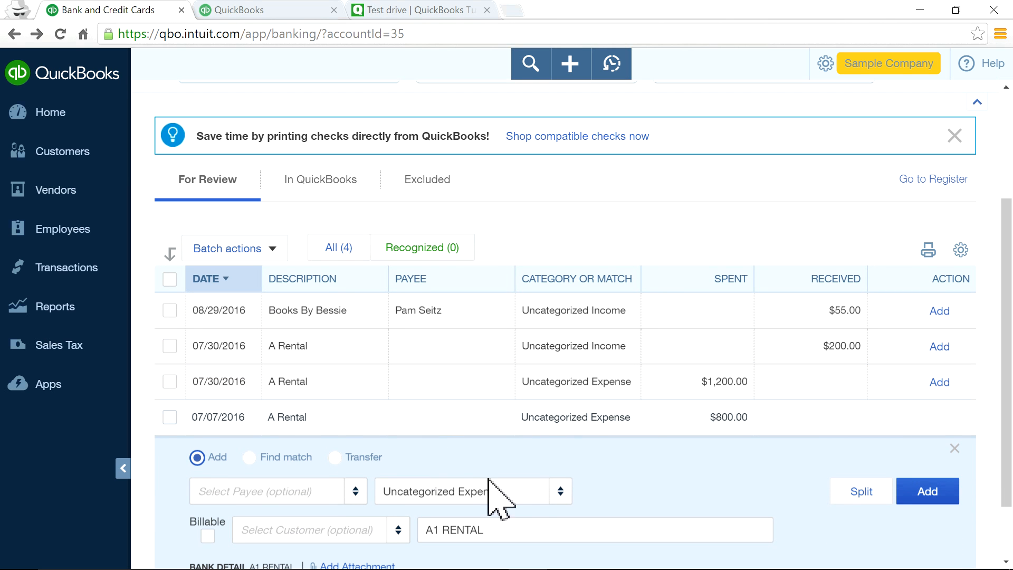
left_click(531, 493)
type("Rena")
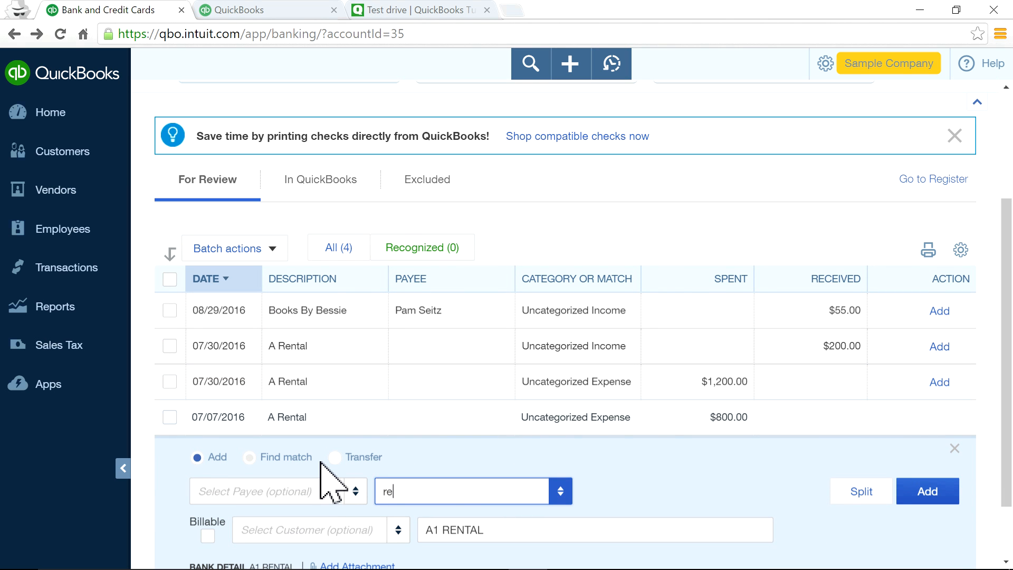
key("BackSpace")
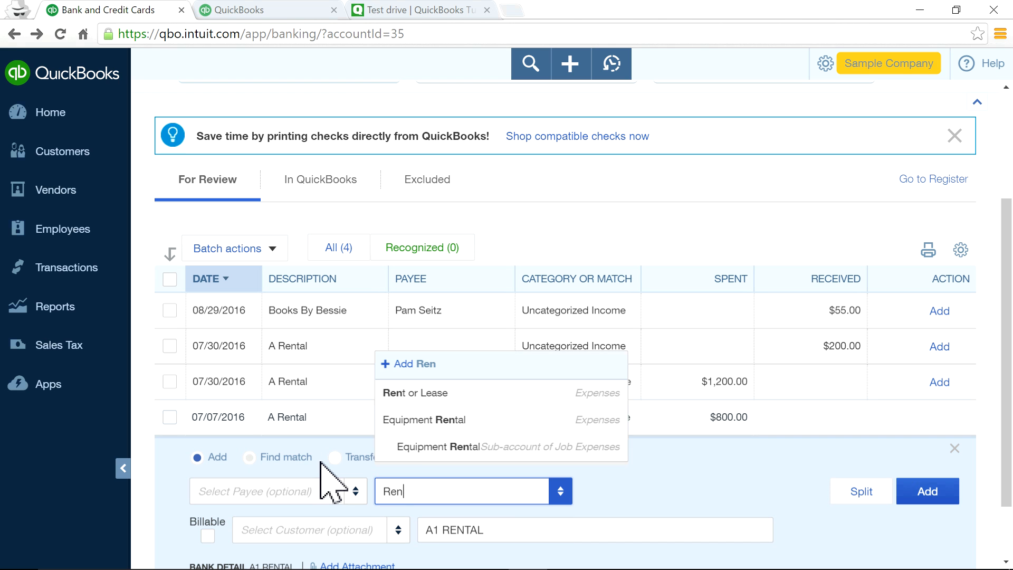
left_click(443, 447)
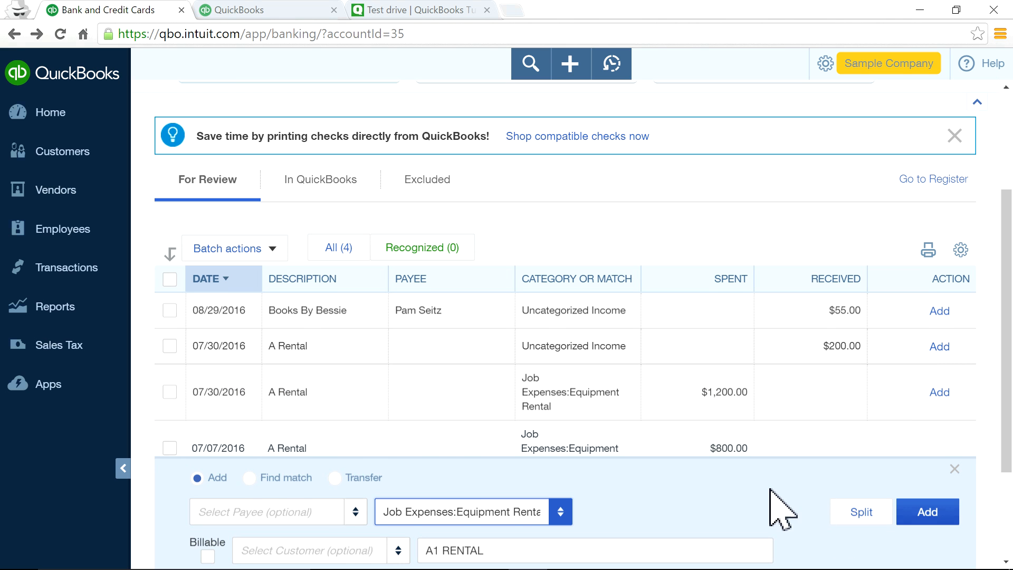
scroll(774, 502, "down", 1)
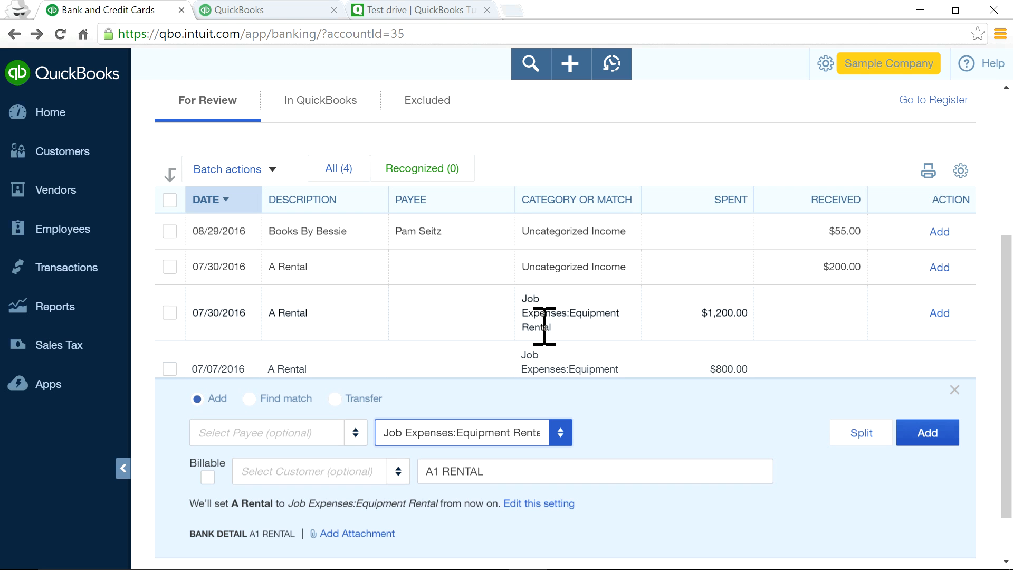
left_click(918, 439)
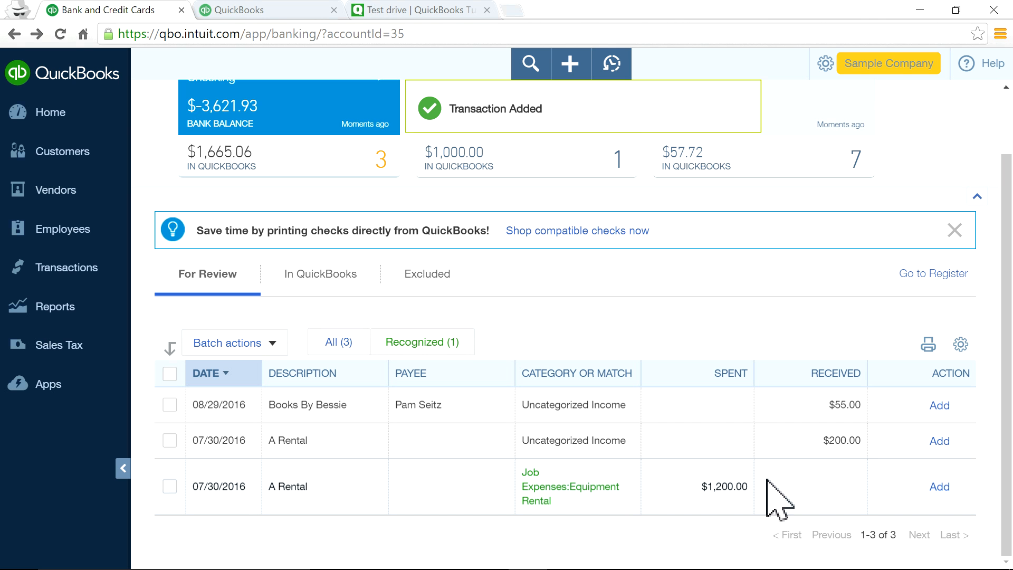
Add the 07/30 $1,200 A Rental expense to the books.
left_click(668, 481)
scroll(645, 485, "down", 1)
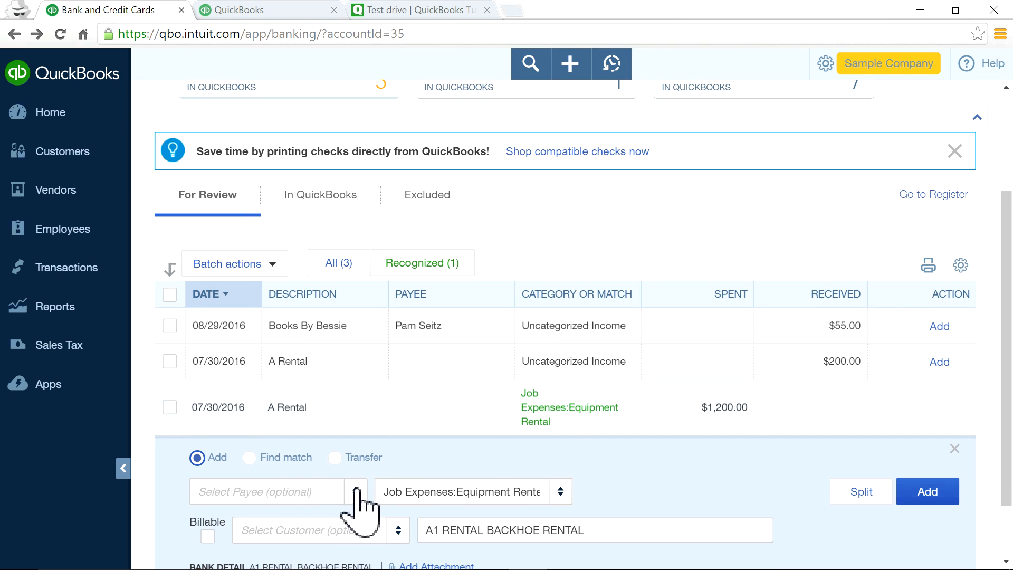
scroll(760, 494, "down", 1)
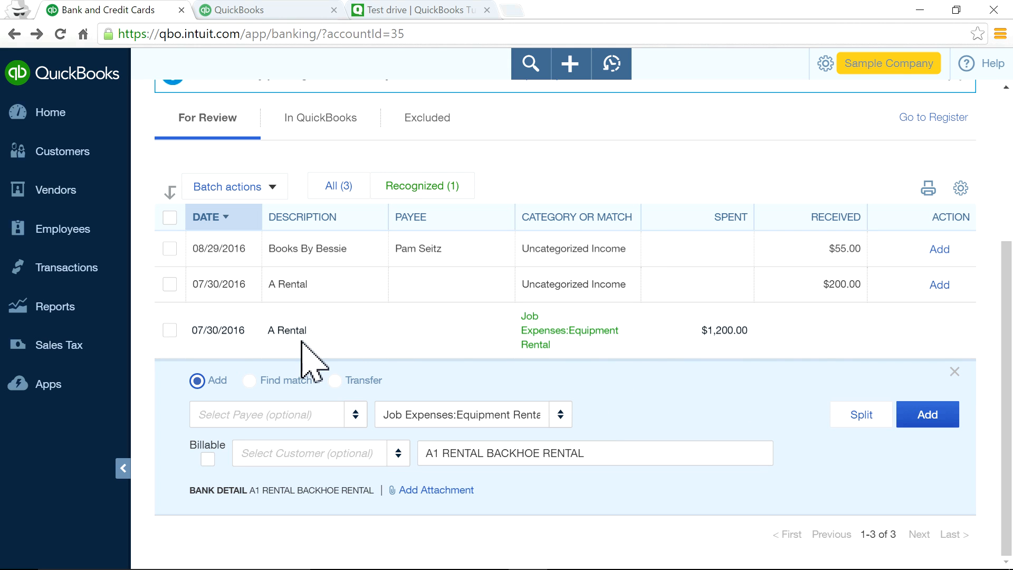
left_click(928, 416)
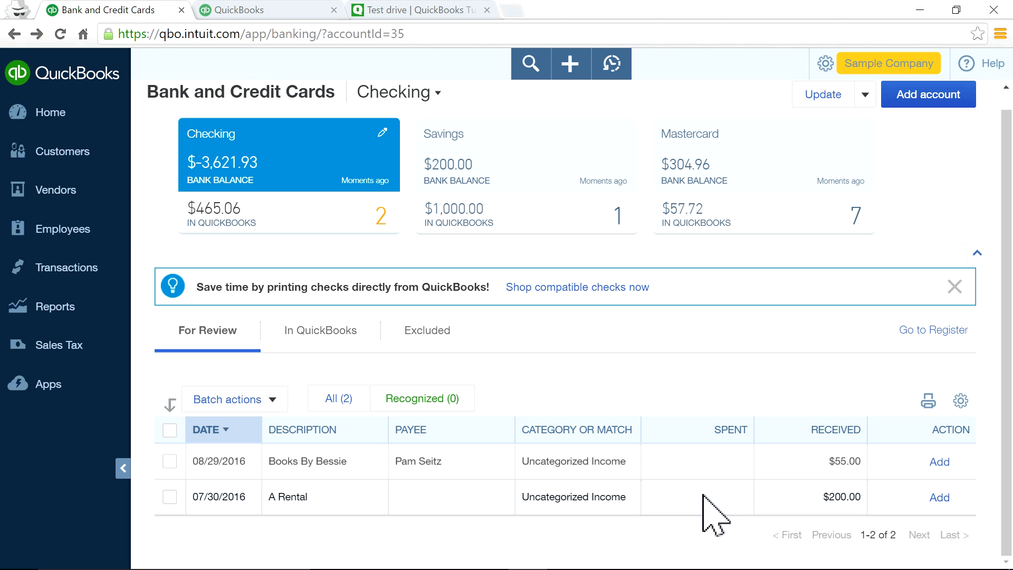
Add the $200 A Rental deposit categorised as Equipment Rental.
left_click(670, 501)
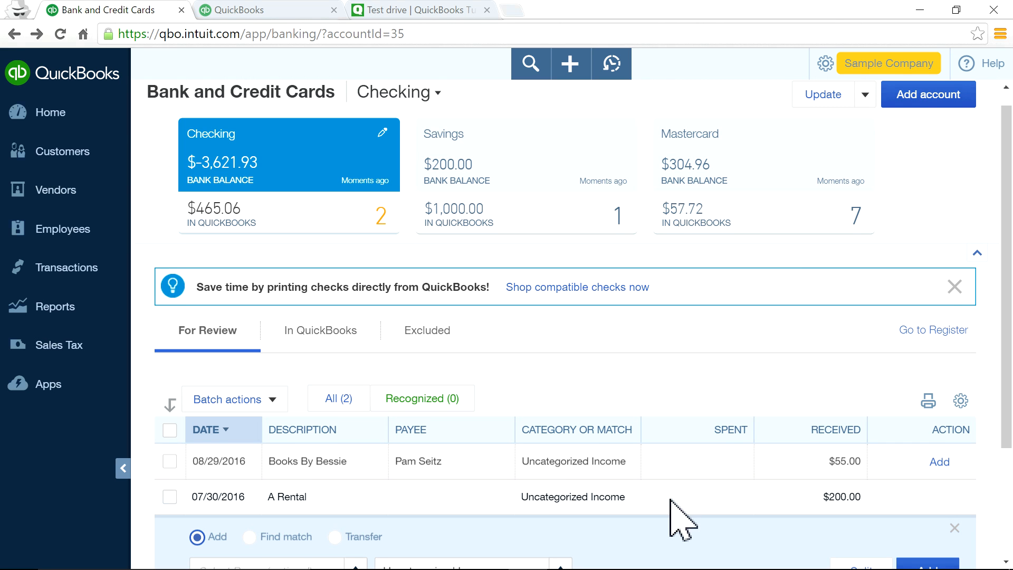
scroll(681, 522, "down", 3)
left_click(563, 423)
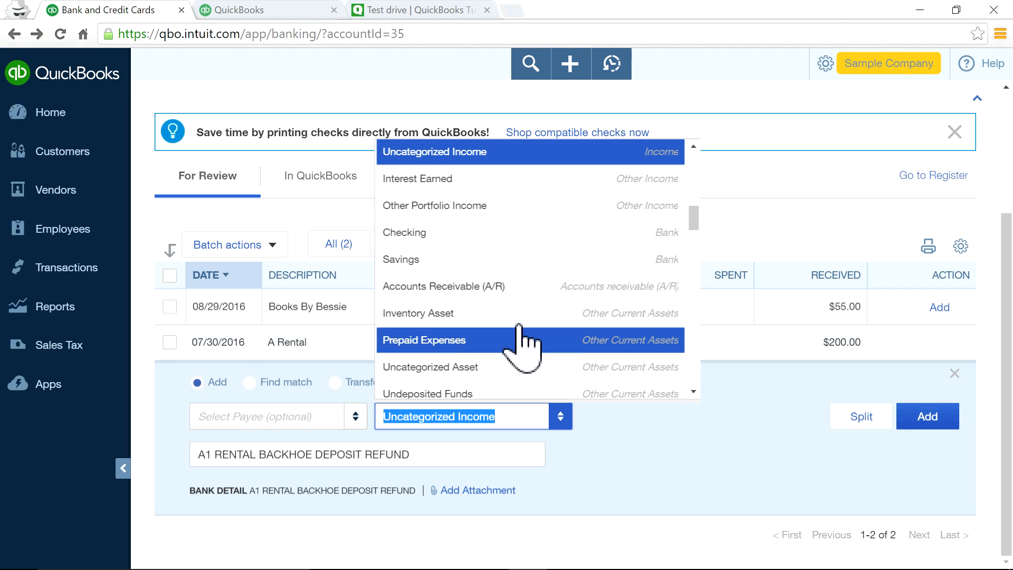
type("re")
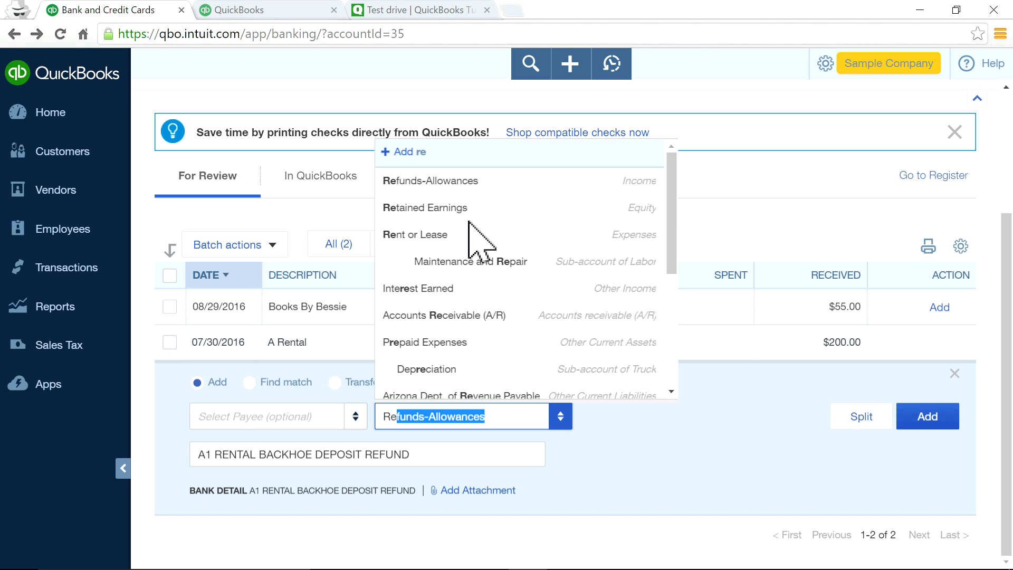
scroll(475, 243, "down", 1)
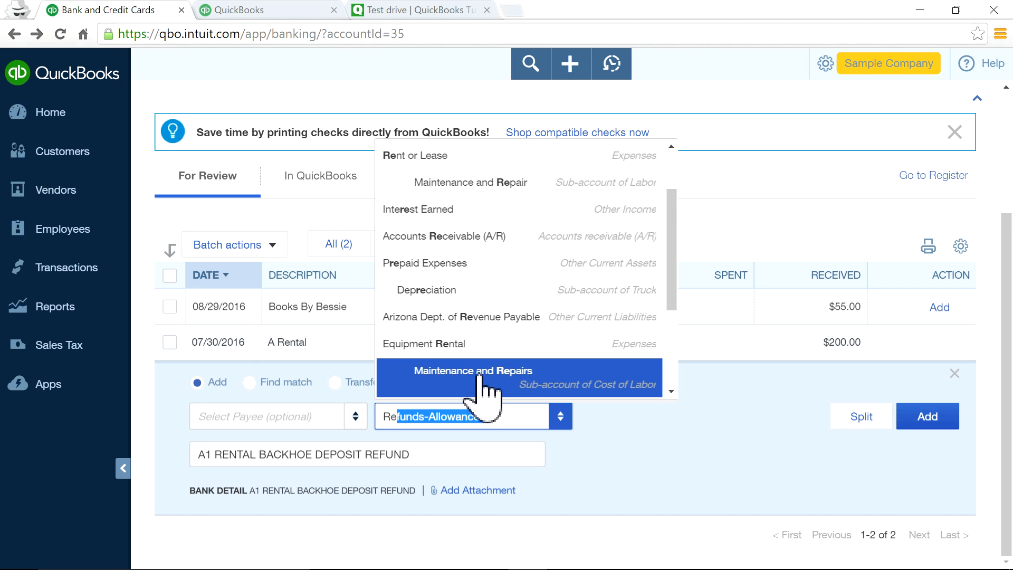
scroll(480, 370, "down", 3)
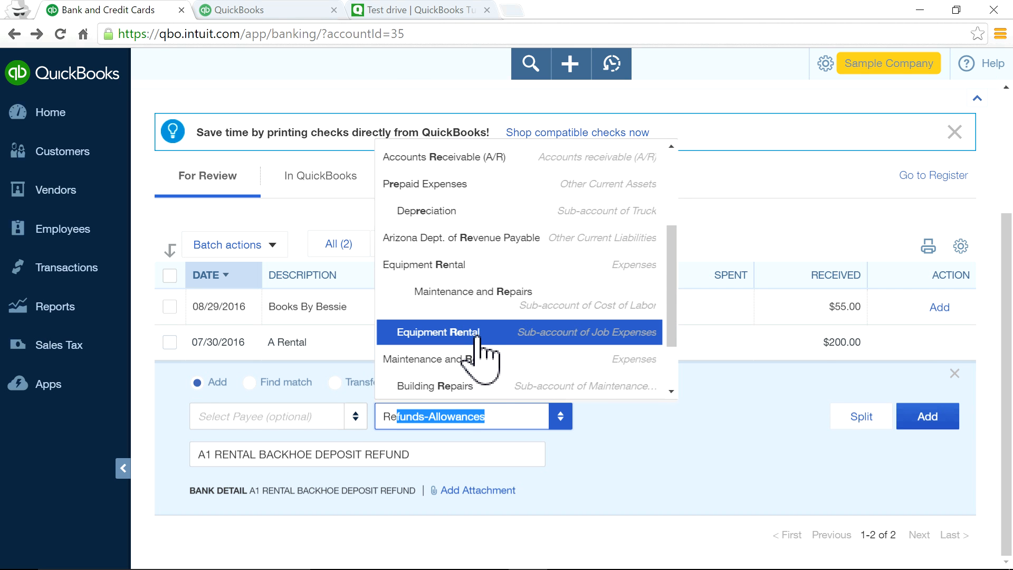
left_click(478, 335)
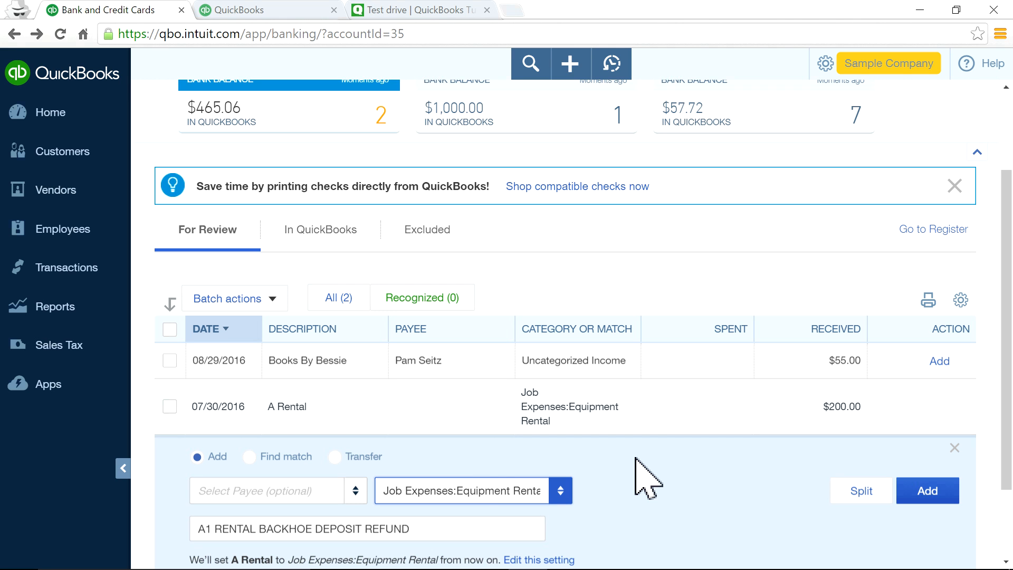
left_click(926, 493)
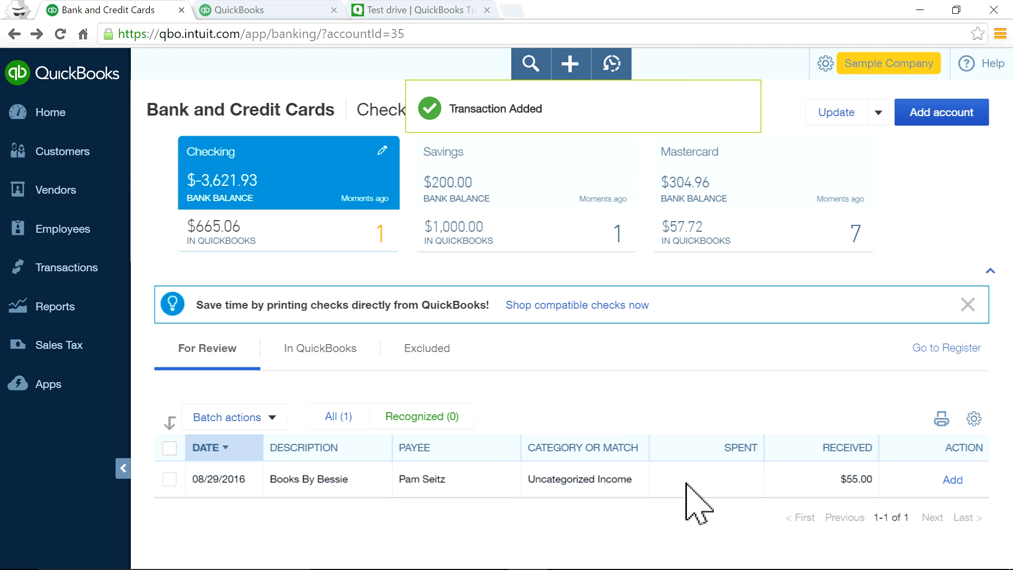
Add the $55 Books By Bessie deposit categorised as Supplies.
left_click(686, 483)
scroll(669, 491, "down", 2)
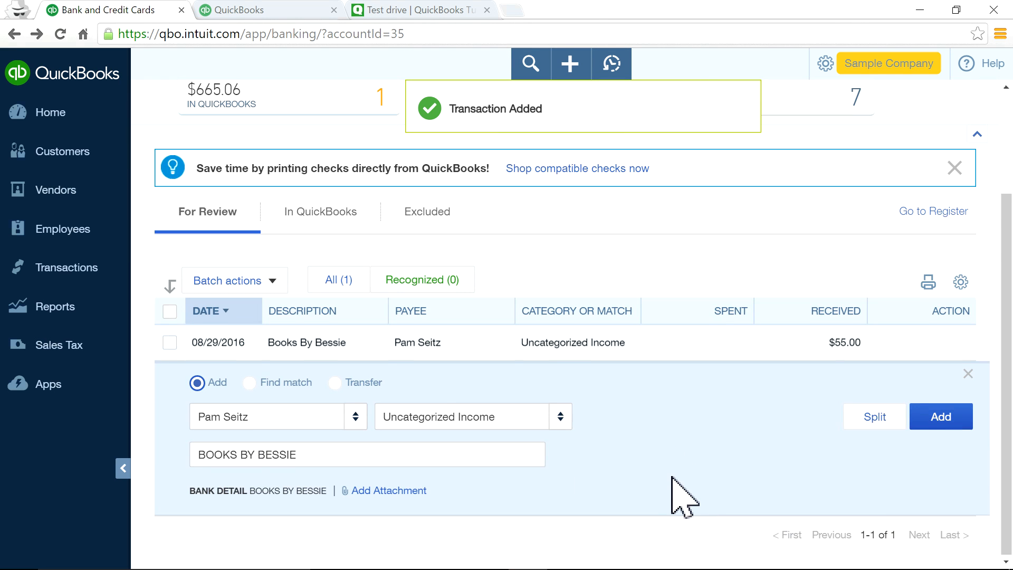
left_click(511, 416)
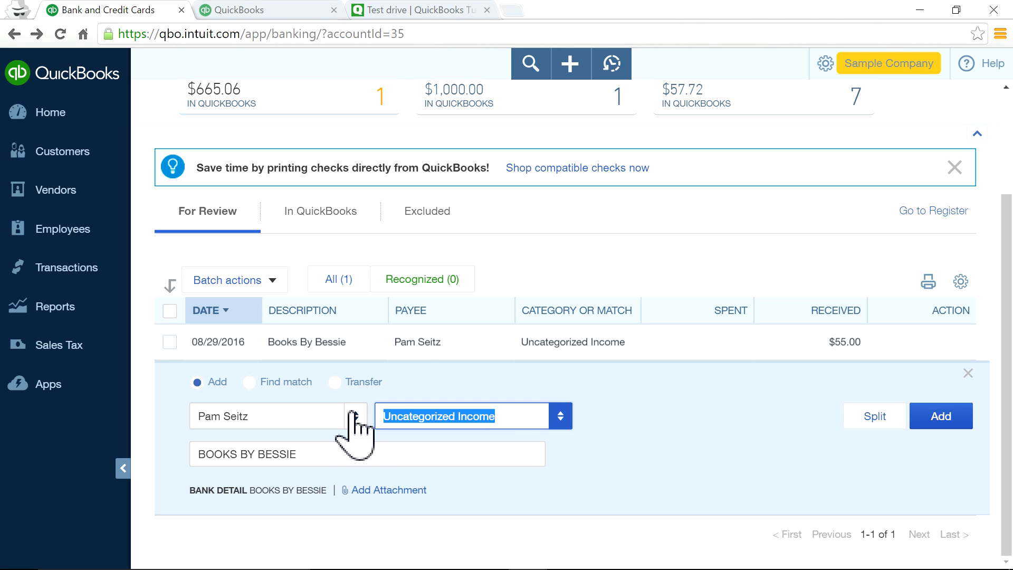
type("su")
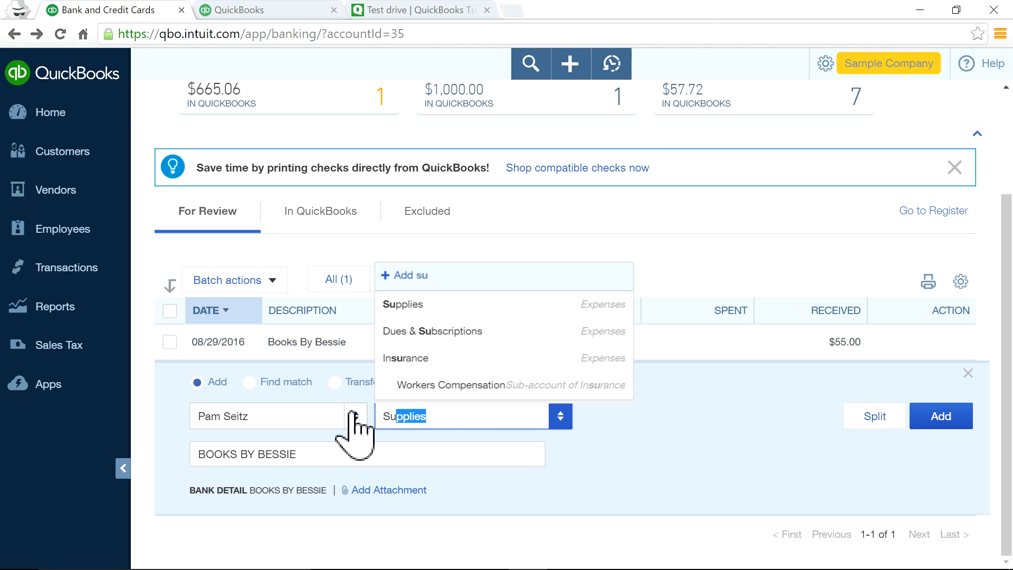
left_click(449, 305)
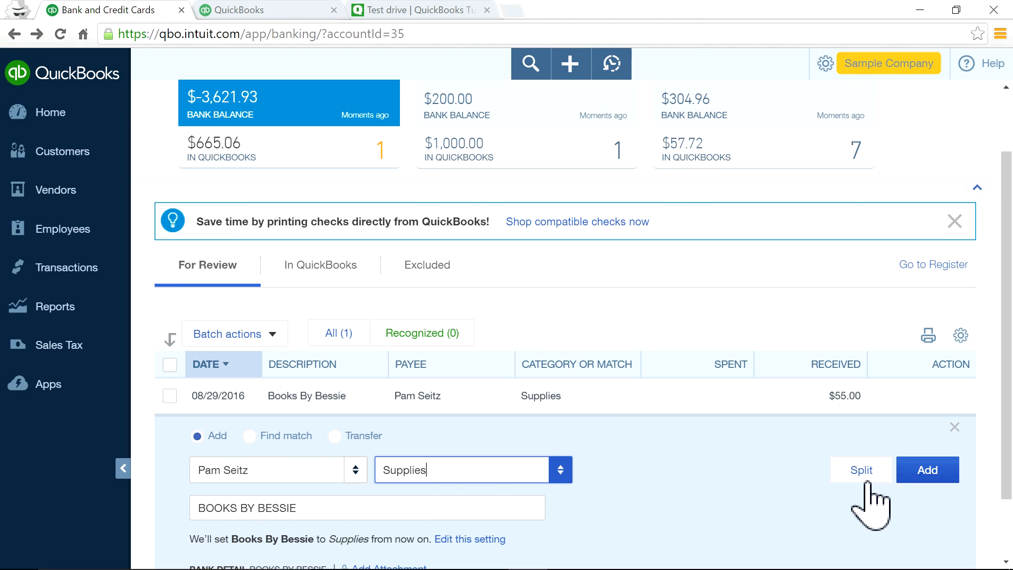
left_click(946, 471)
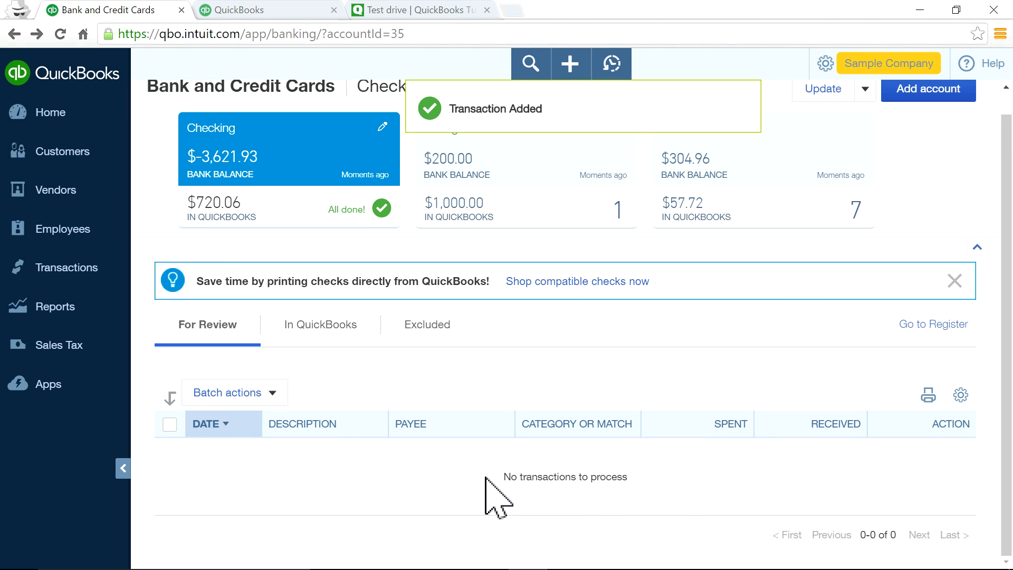
scroll(350, 401, "up", 1)
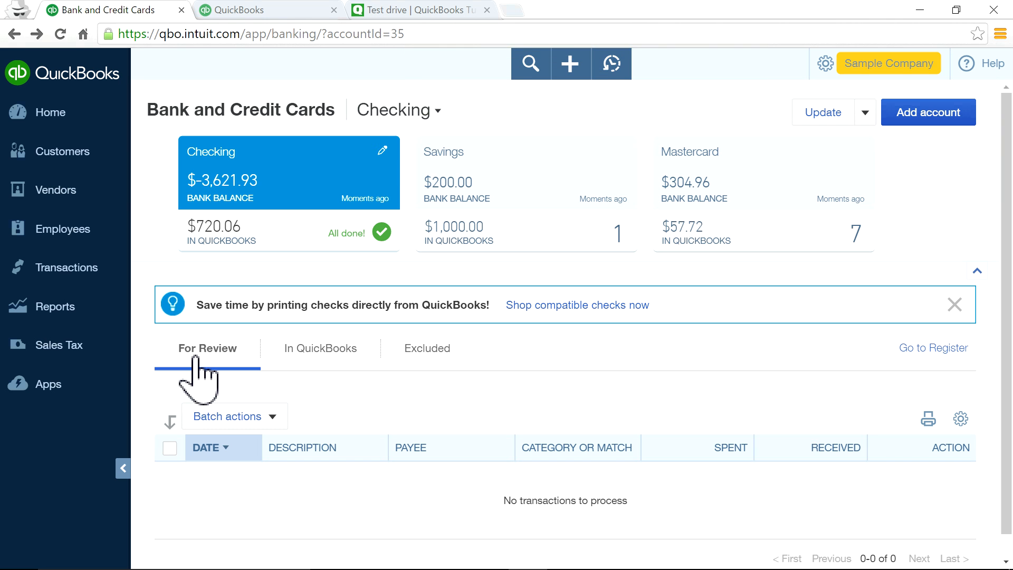
Undo the $55 Books By Bessie deposit from the In QuickBooks list.
left_click(335, 361)
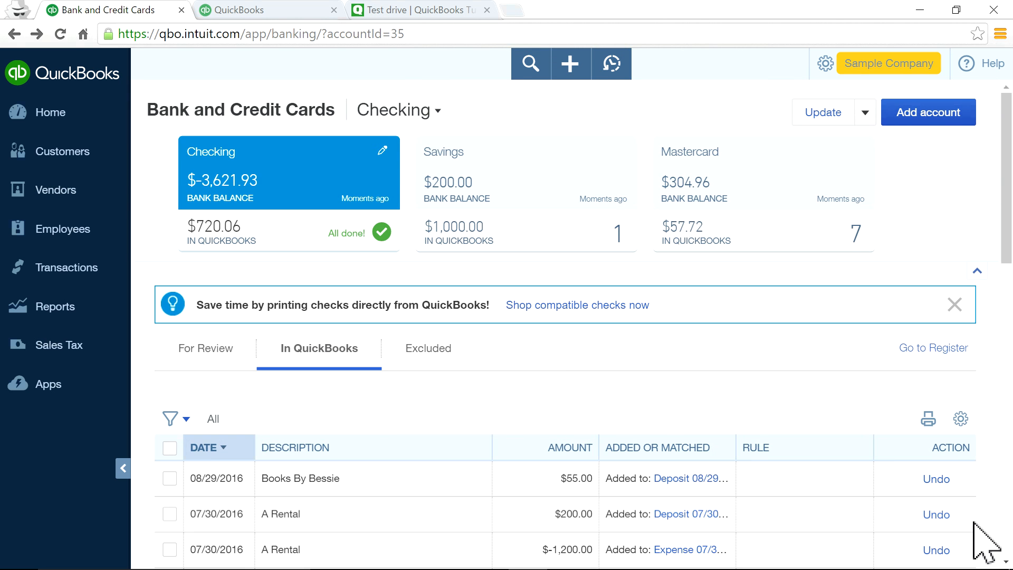
scroll(833, 516, "down", 15)
scroll(821, 497, "up", 15)
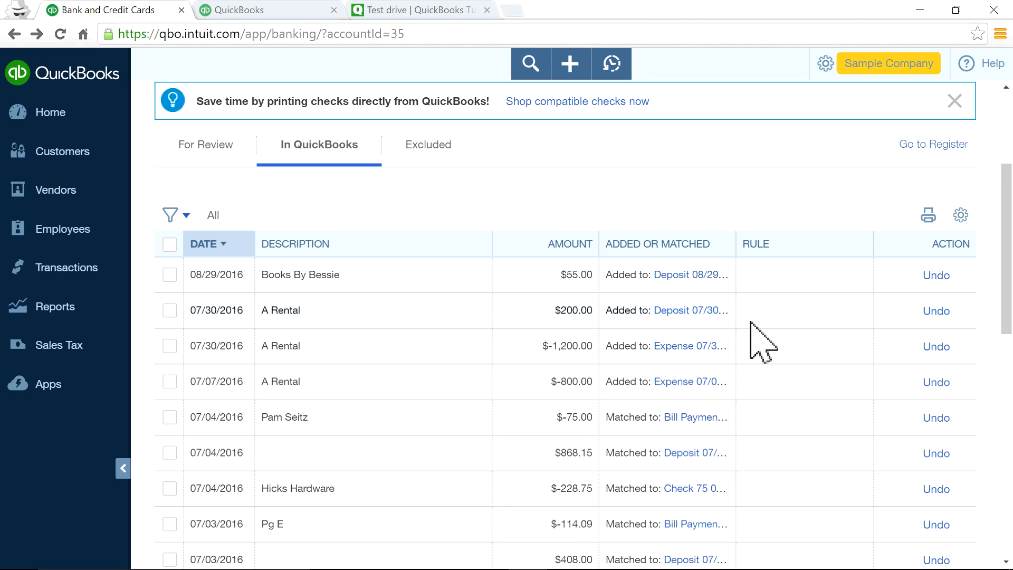
left_click(939, 276)
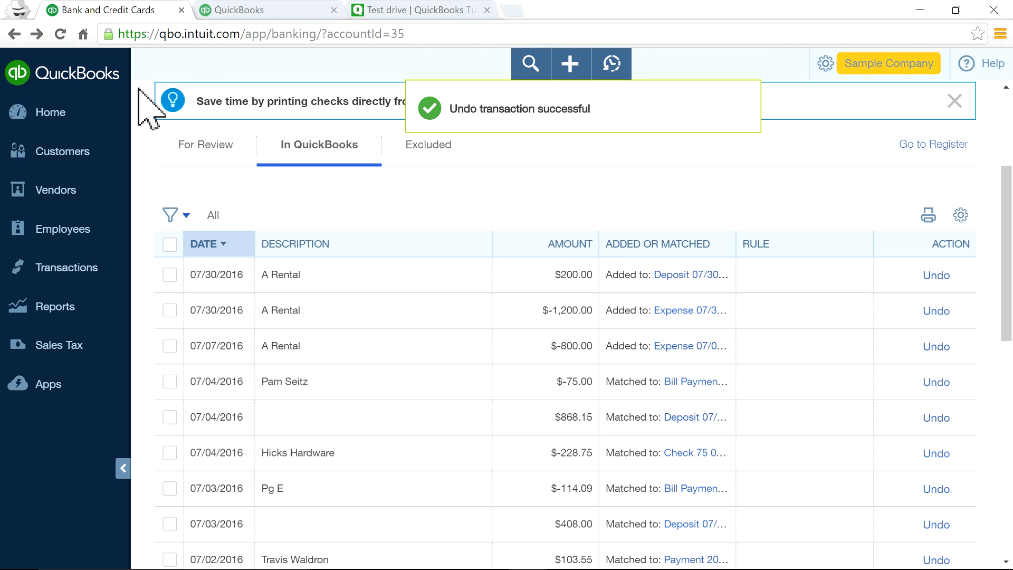
Re-add the Books By Bessie deposit from For Review under Dues & Subscriptions.
left_click(191, 144)
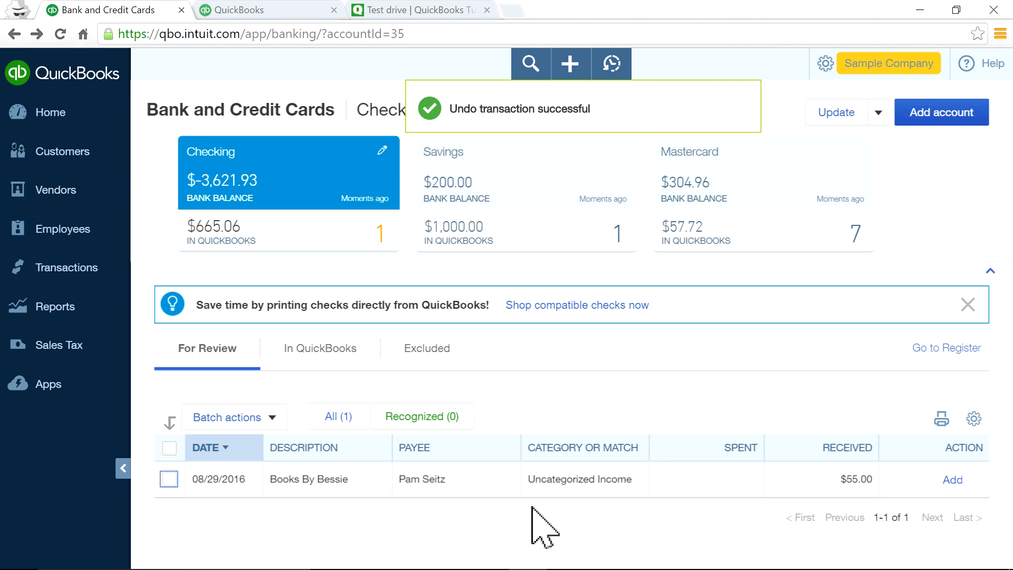
left_click(683, 490)
scroll(520, 506, "down", 3)
left_click_drag(511, 416, 381, 407)
type("dues")
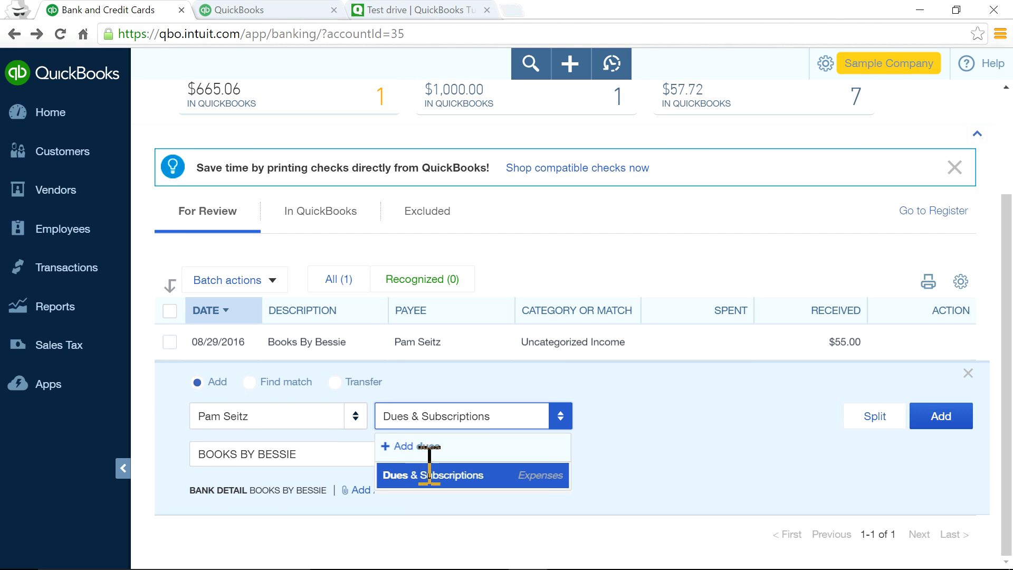
left_click(430, 475)
left_click(921, 478)
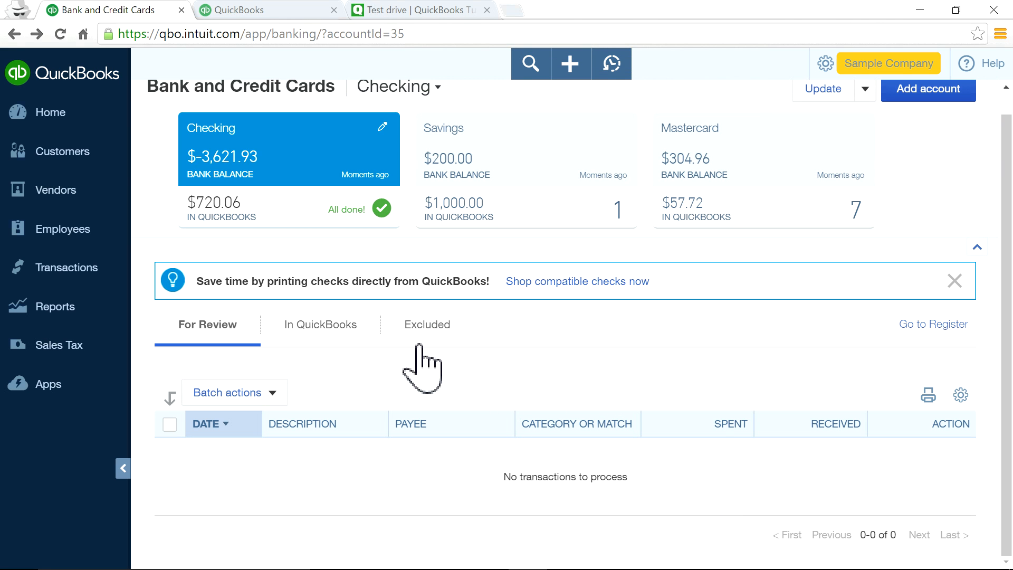
scroll(711, 391, "up", 1)
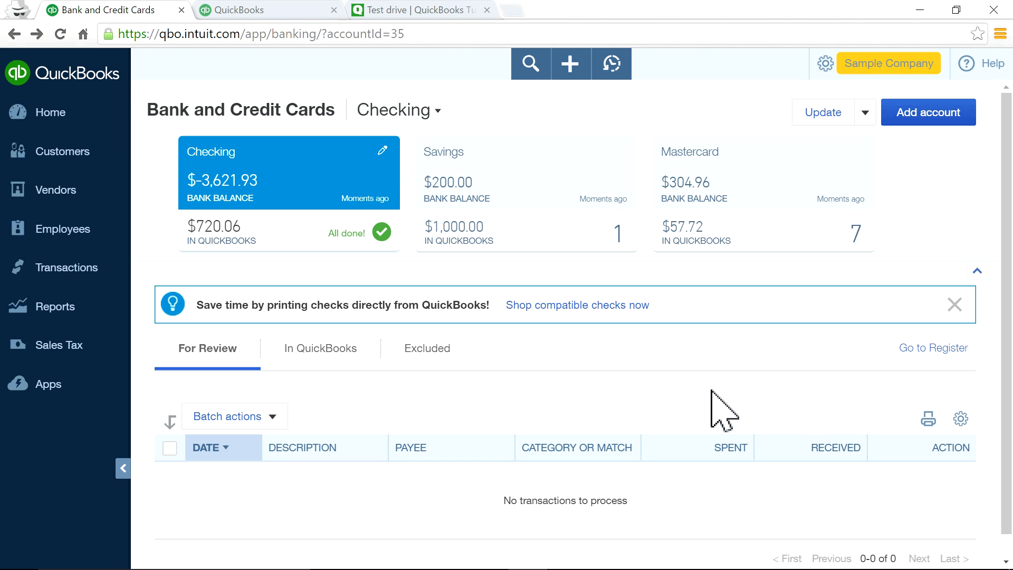
left_click(198, 352)
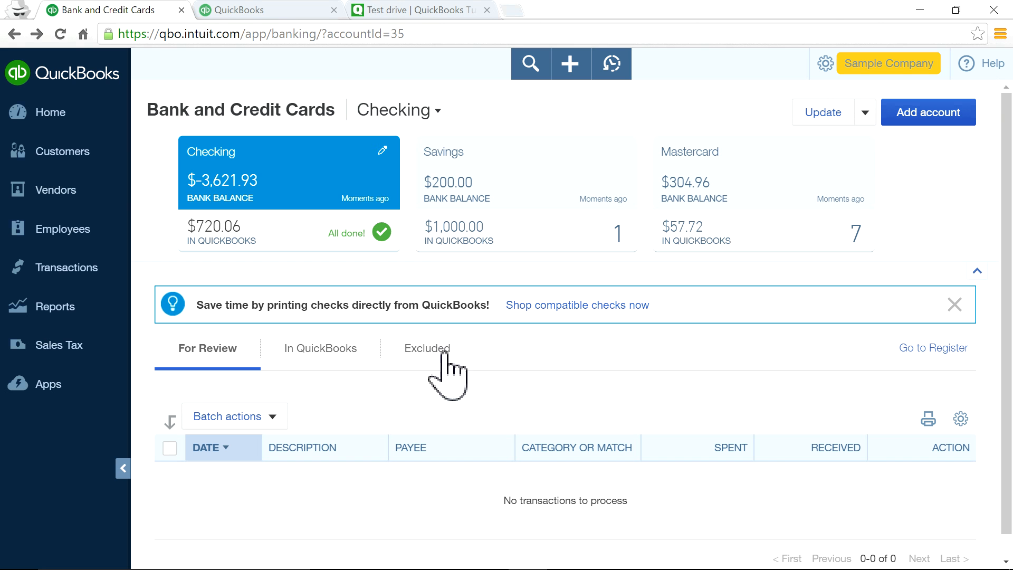
left_click(686, 247)
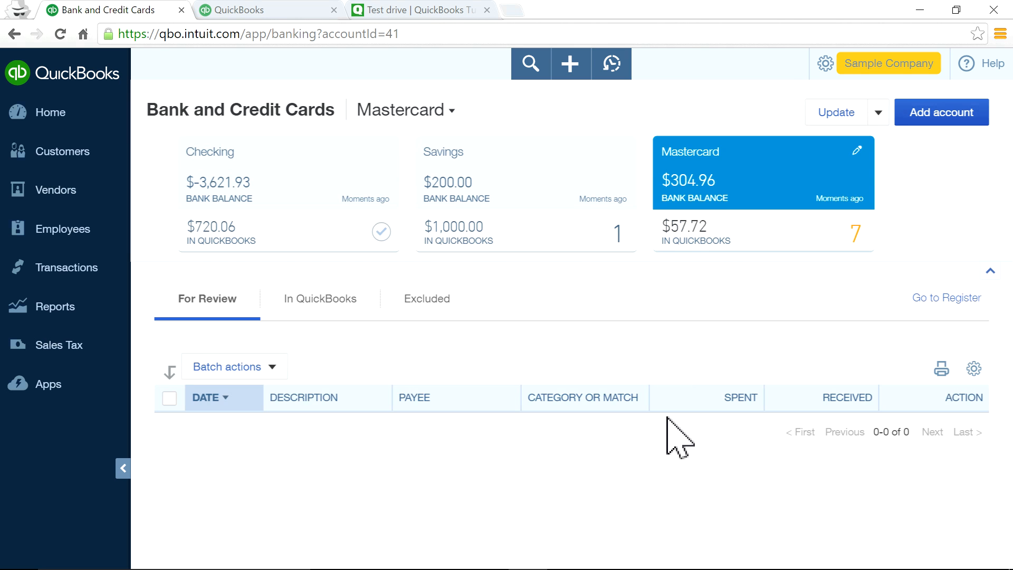
scroll(686, 412, "down", 1)
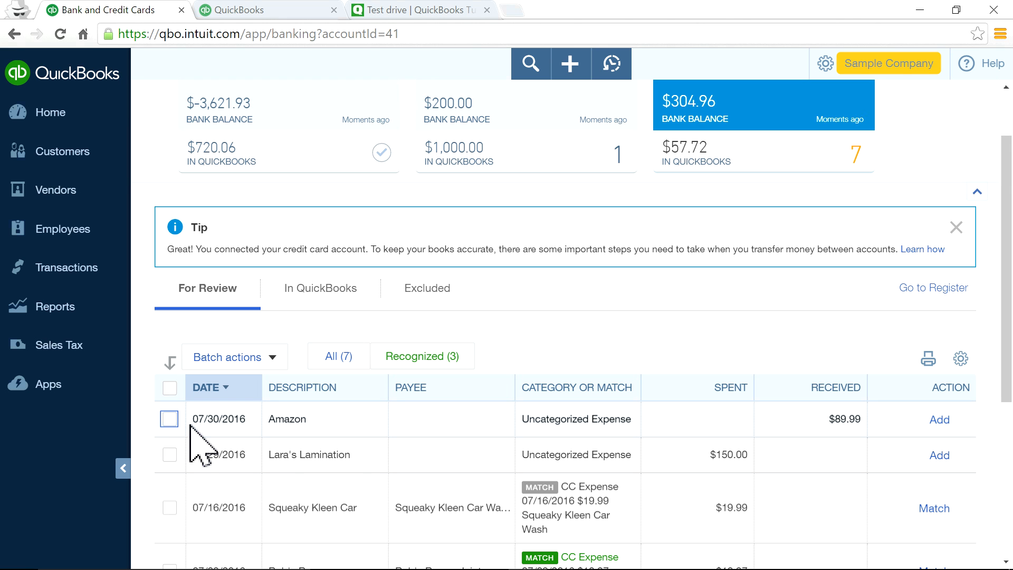
left_click(168, 419)
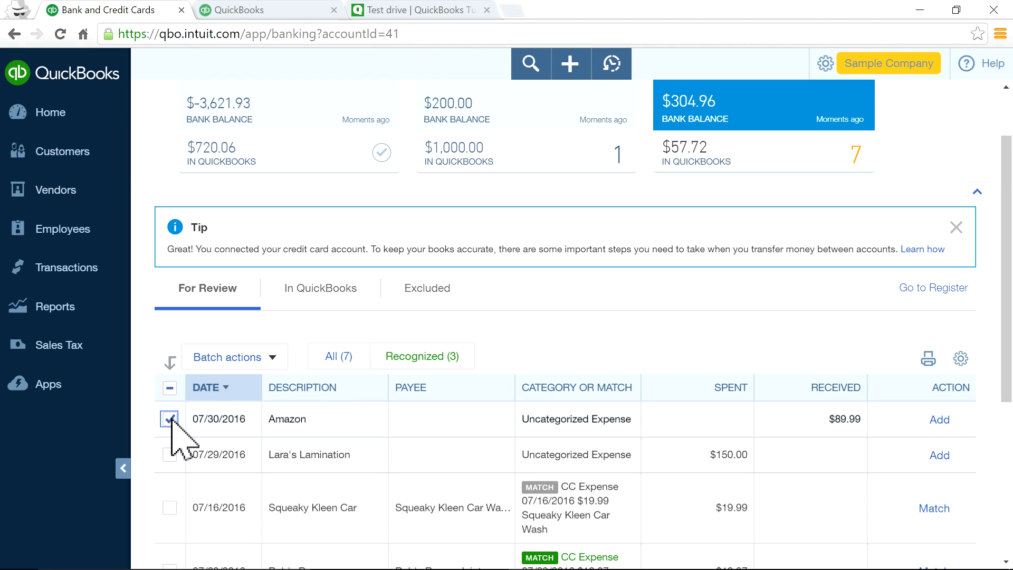
left_click(269, 358)
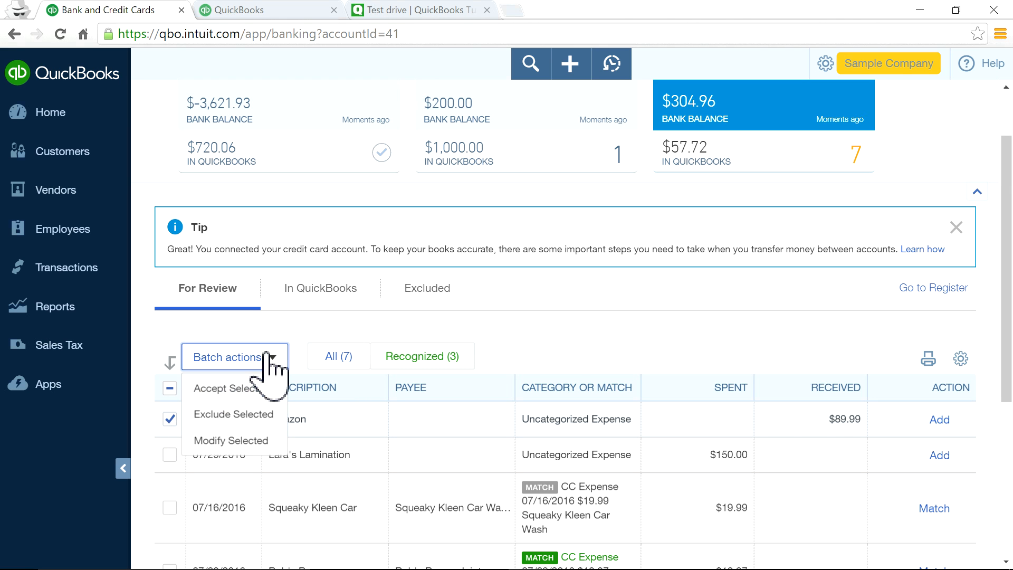
left_click(232, 417)
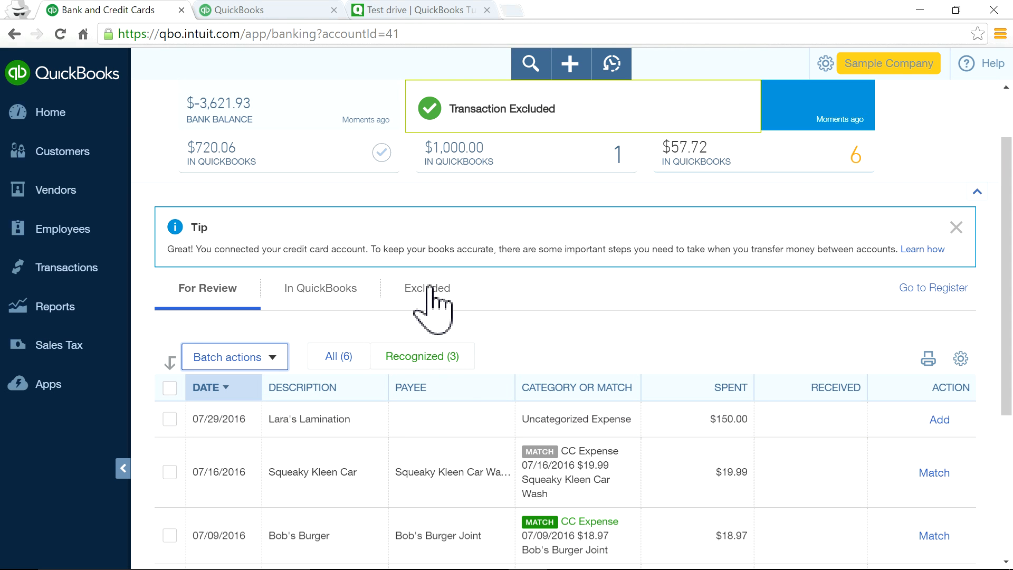
left_click(429, 291)
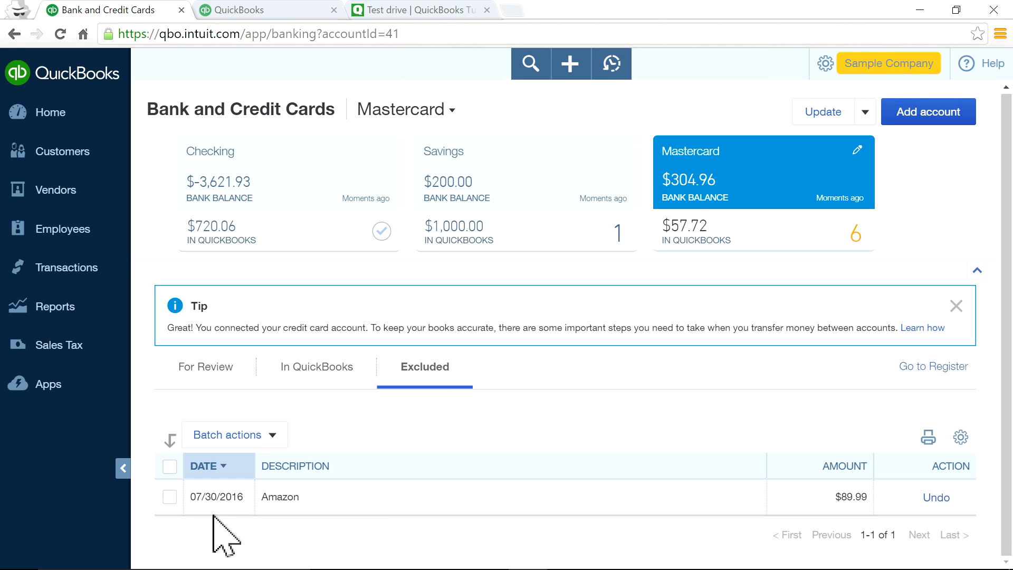
left_click(270, 436)
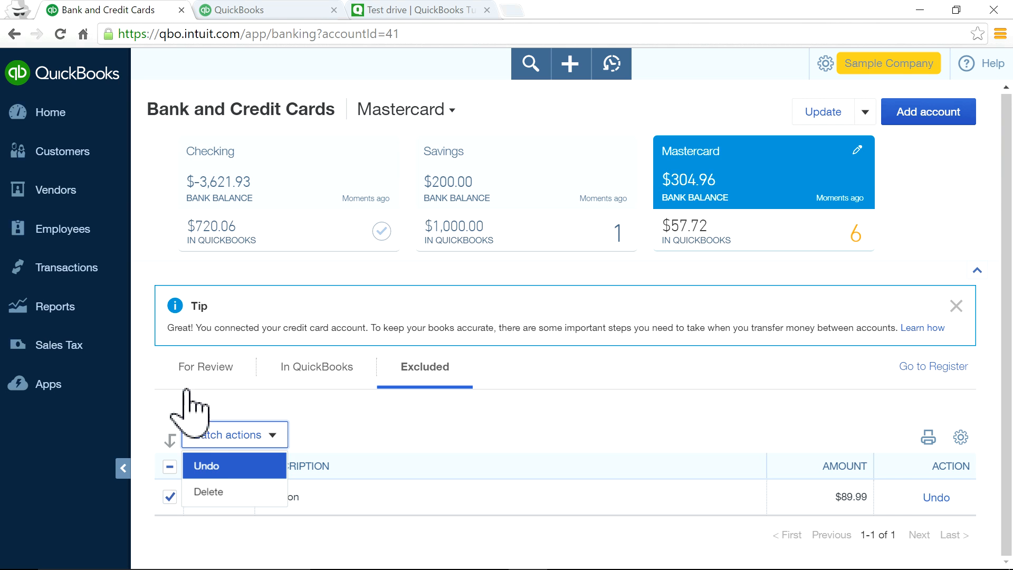
left_click(207, 469)
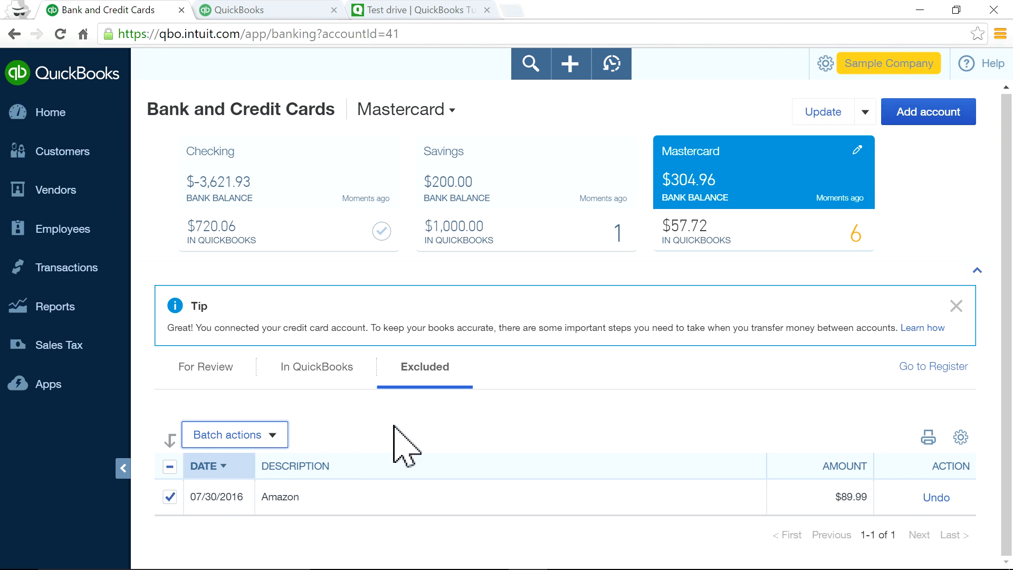
left_click(212, 371)
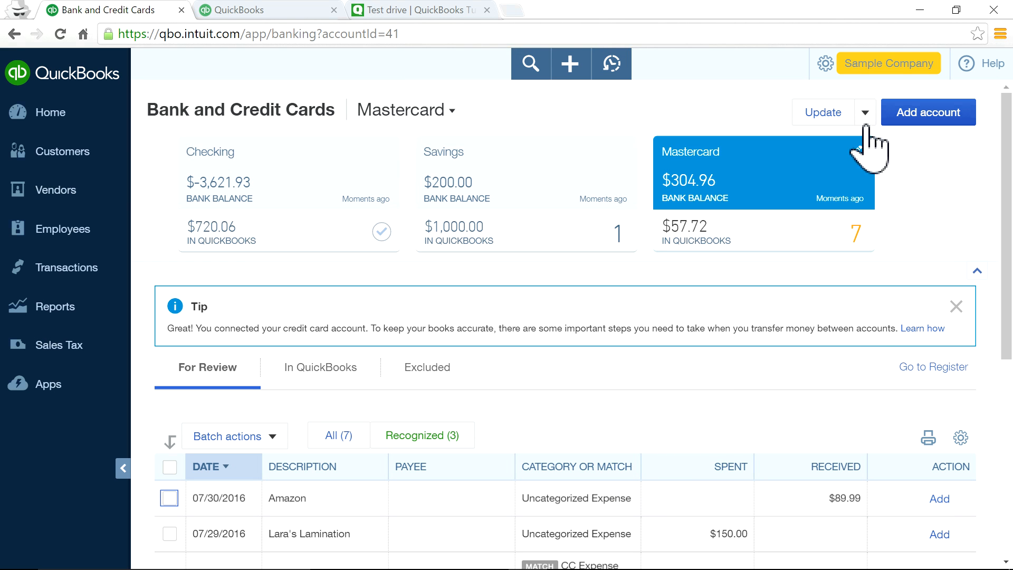
Review the Checking, Savings and Mastercard transactions, then return to the Home dashboard.
left_click(220, 199)
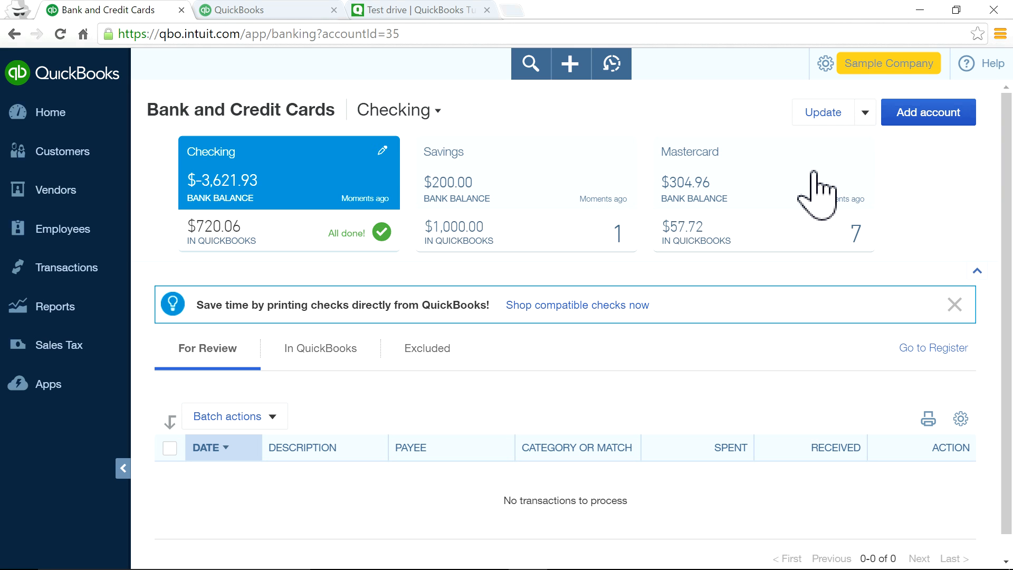
left_click(867, 116)
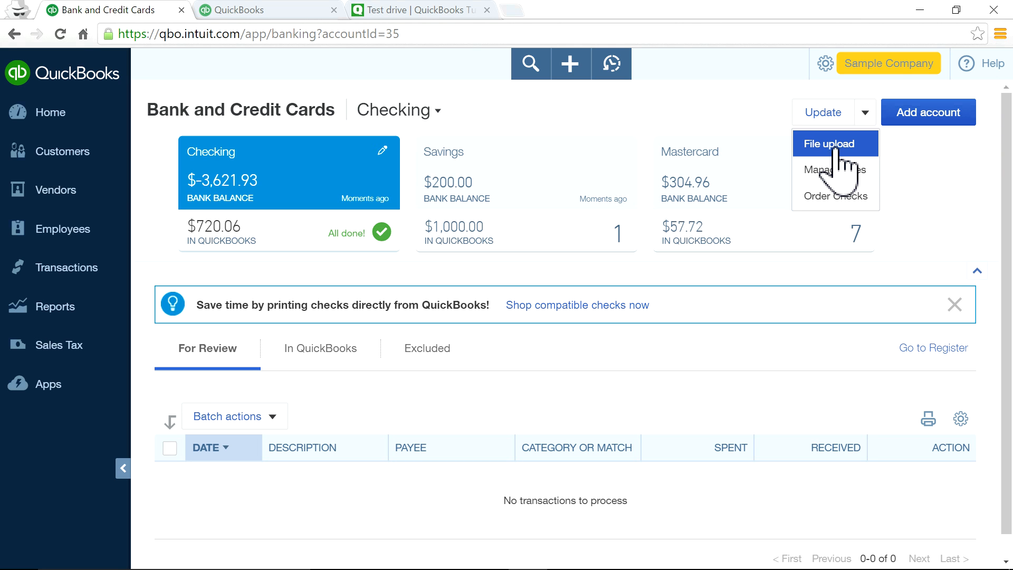
left_click(518, 197)
left_click(518, 197)
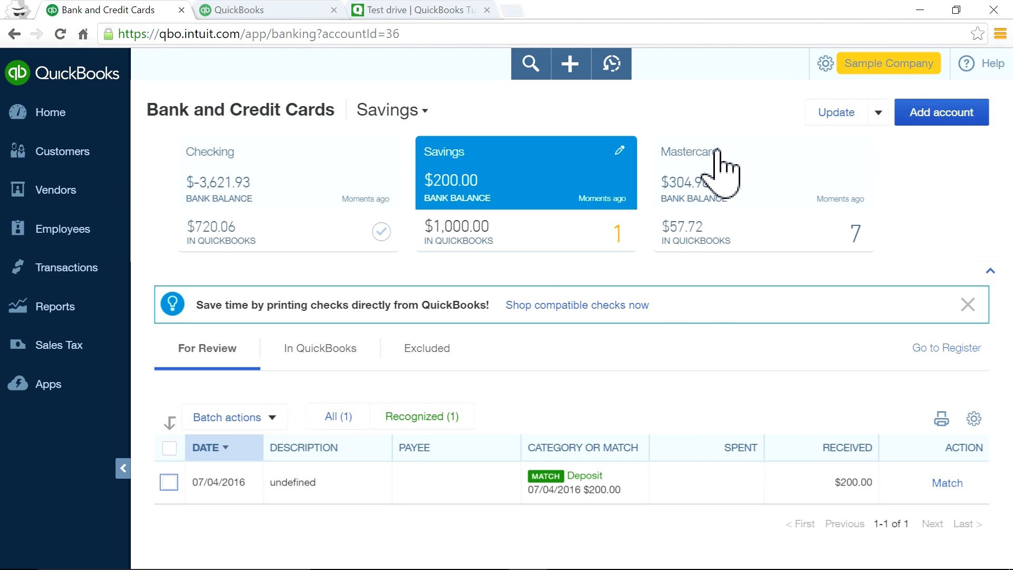
left_click(712, 227)
scroll(641, 475, "down", 5)
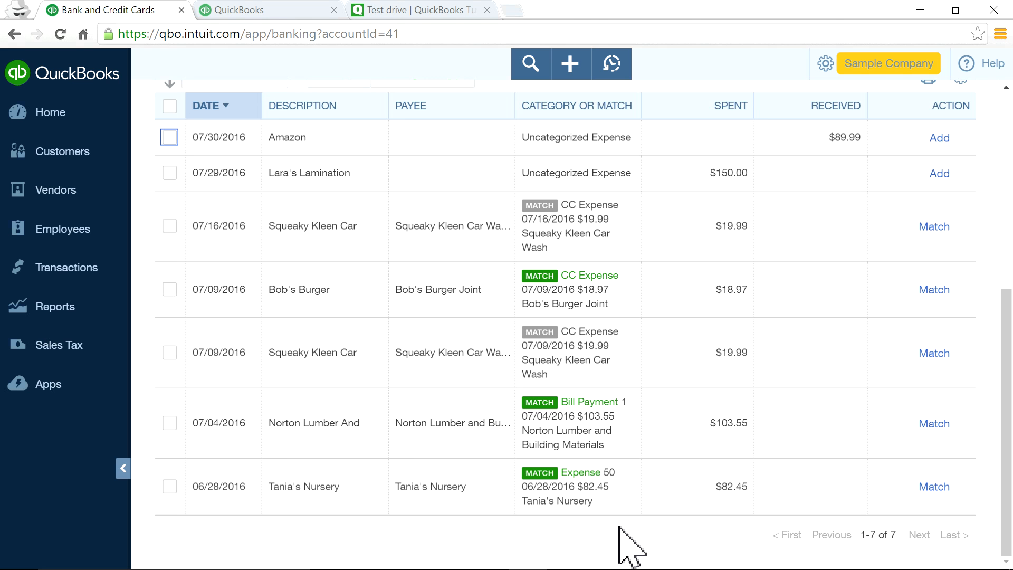
scroll(628, 544, "up", 7)
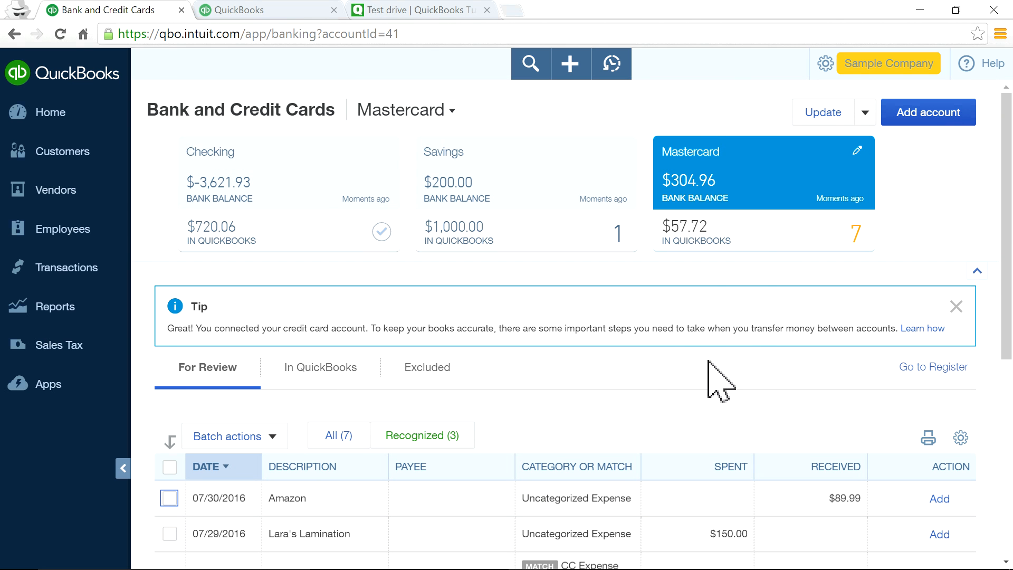
left_click(45, 112)
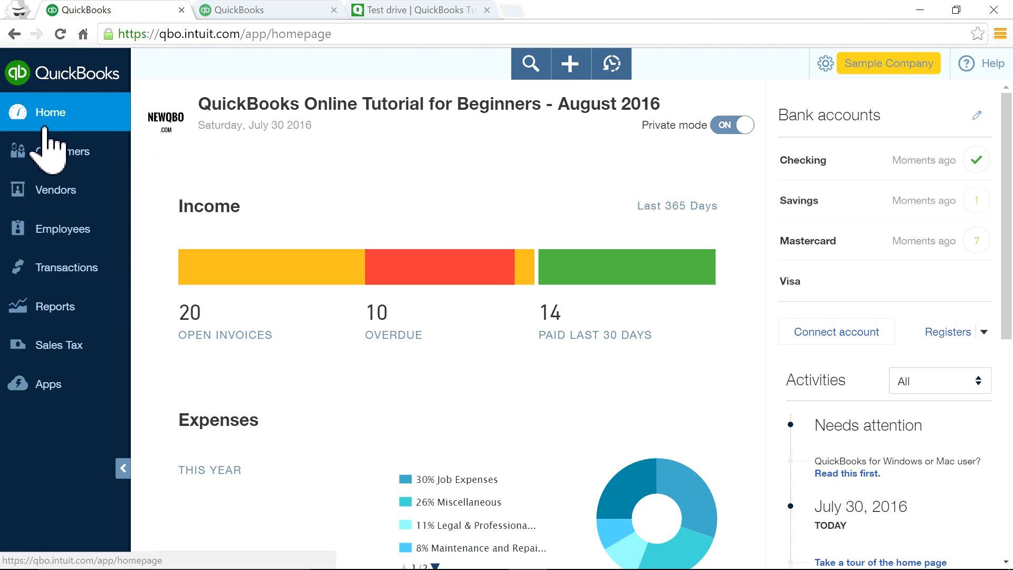
Browse the Sales Tax Center's rates and agencies without adding a rate, then view taxes owed.
left_click(68, 348)
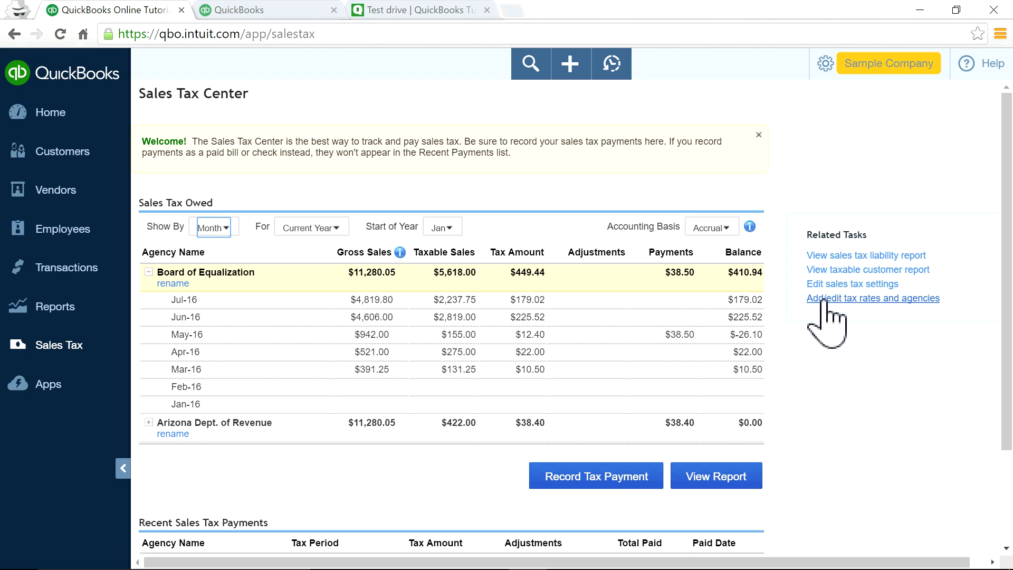
left_click(825, 298)
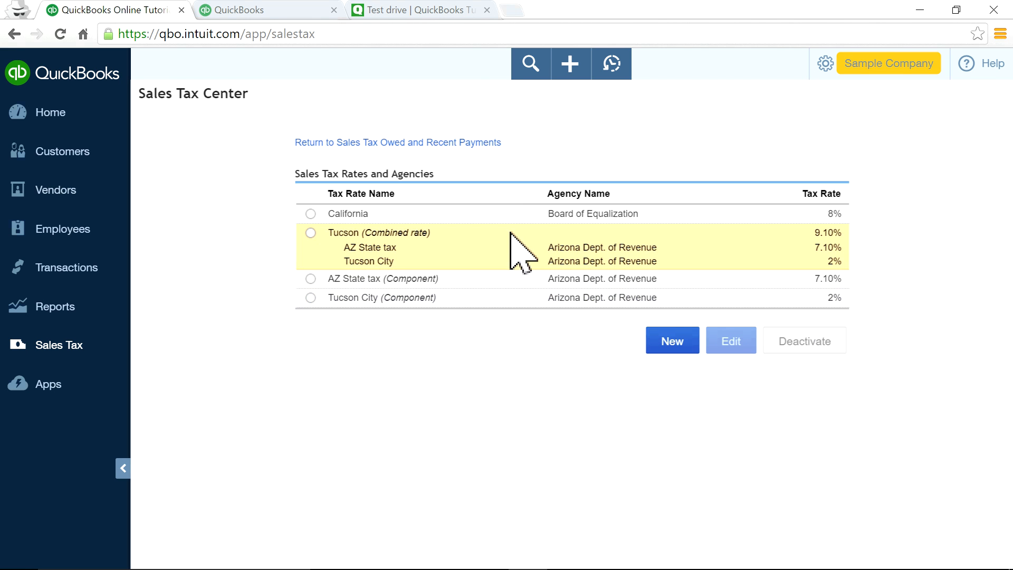
left_click(670, 346)
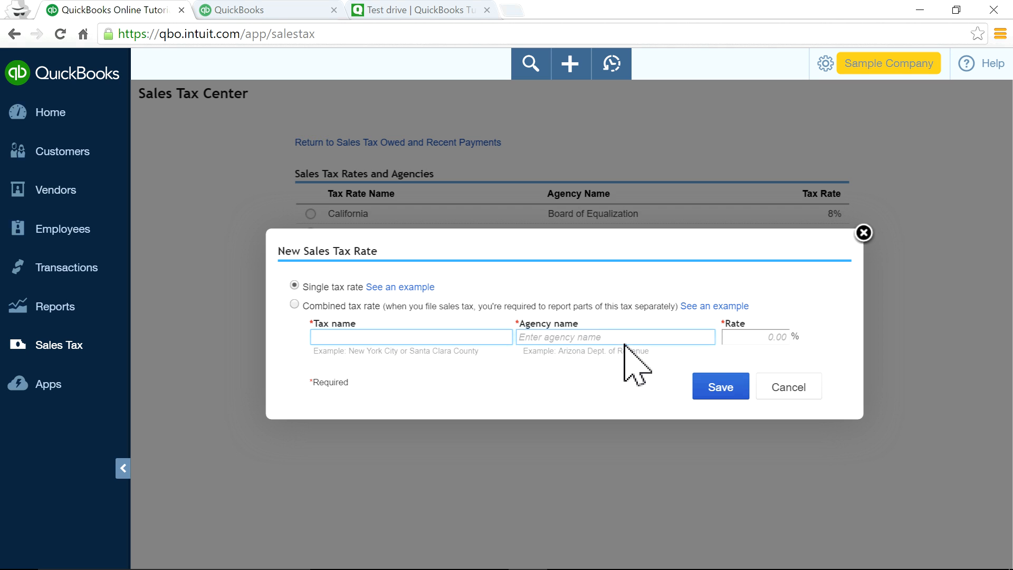
left_click(783, 389)
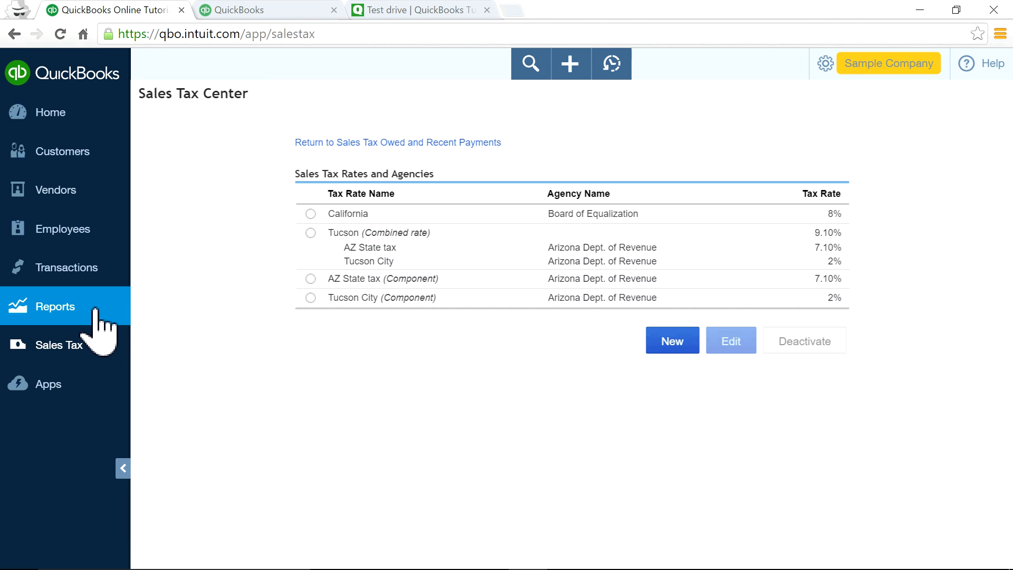
left_click(361, 142)
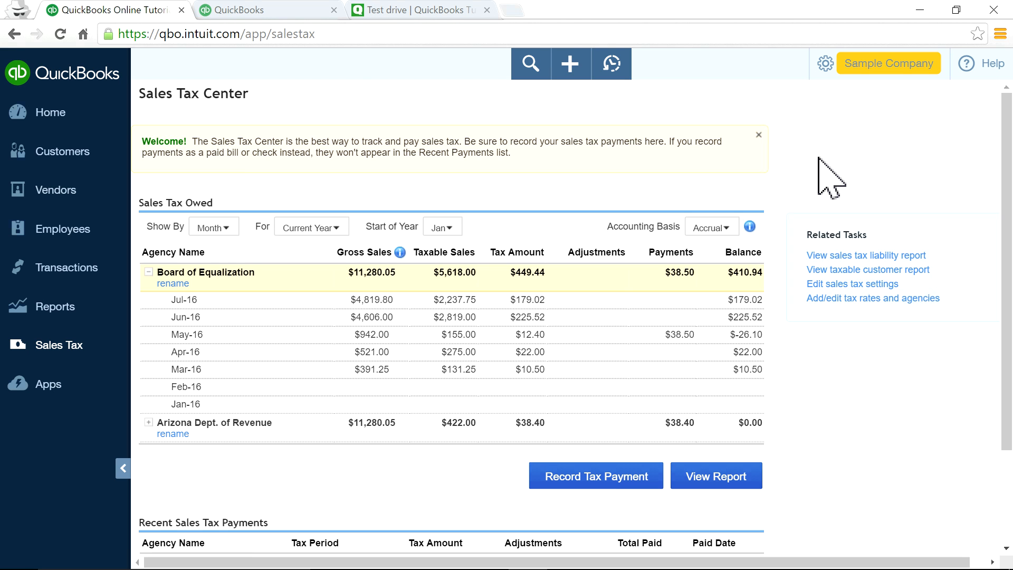
Go back to the Sales Tax Center browser tab and show the + (Create) transaction menu.
left_click(267, 8)
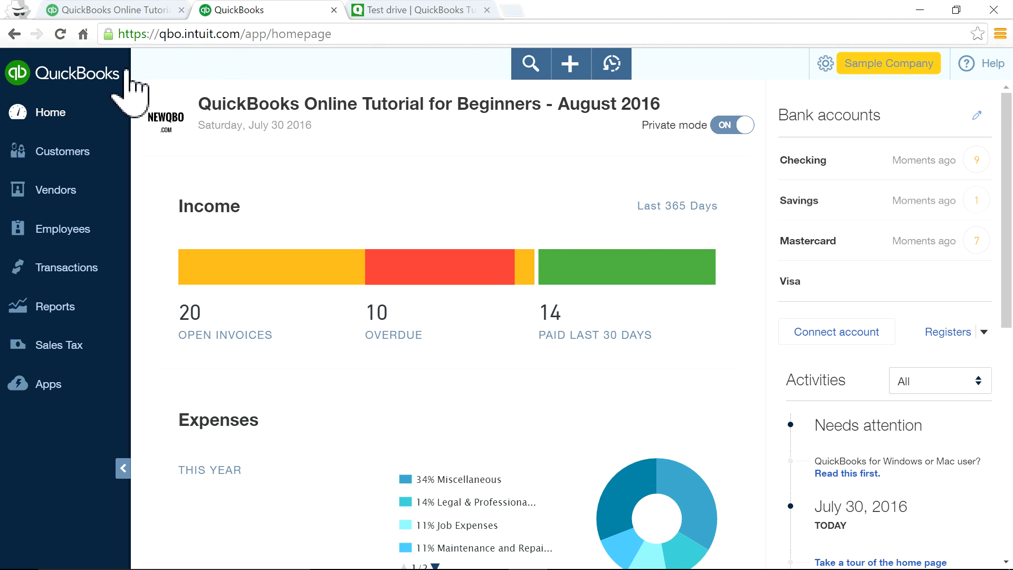
left_click(361, 9)
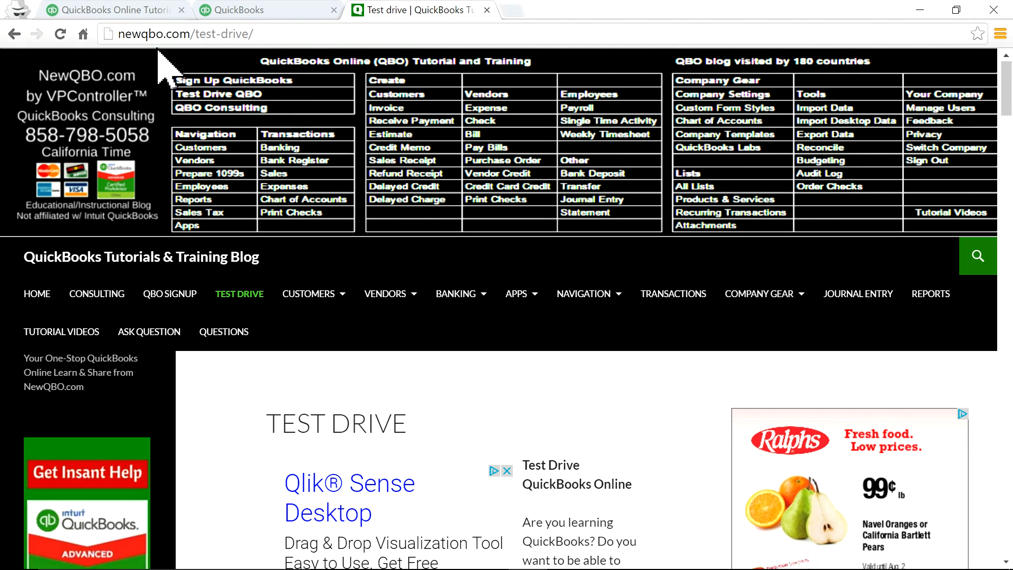
left_click(135, 7)
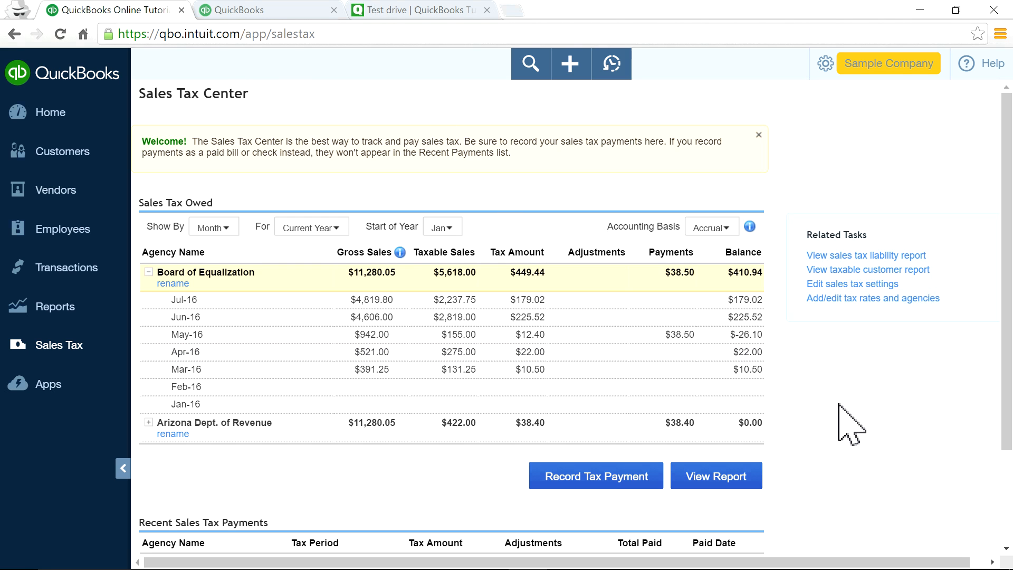
left_click_drag(143, 142, 535, 161)
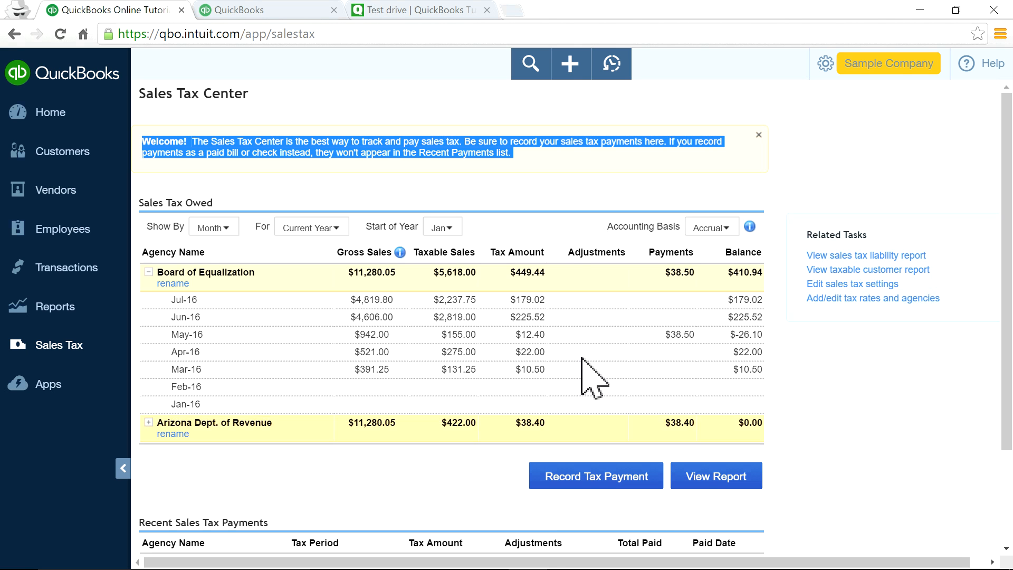
left_click(570, 66)
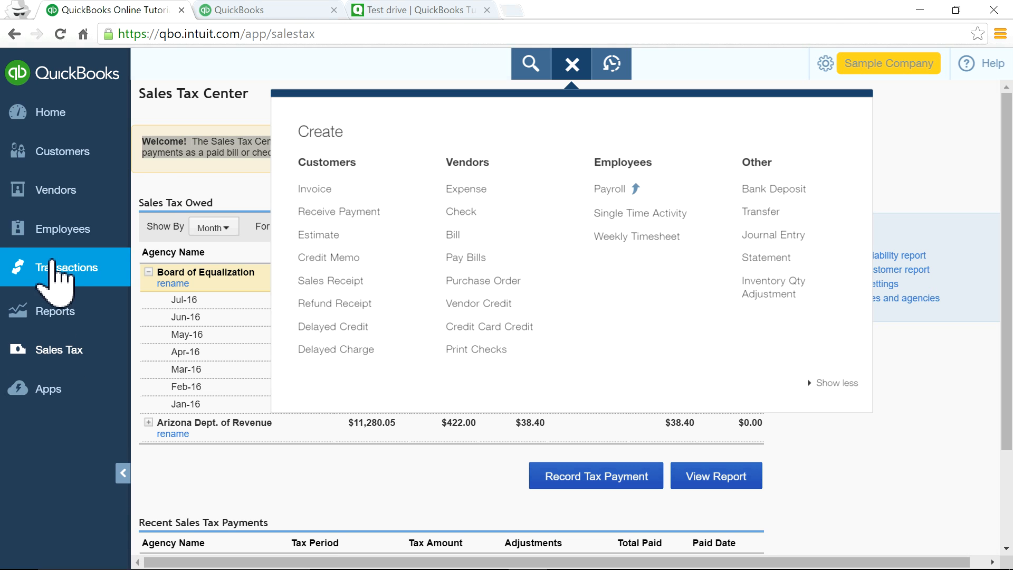
Revisit Banking and Sales Tax, then go Home and open the Customers list.
mouse_move(56, 269)
left_click(52, 299)
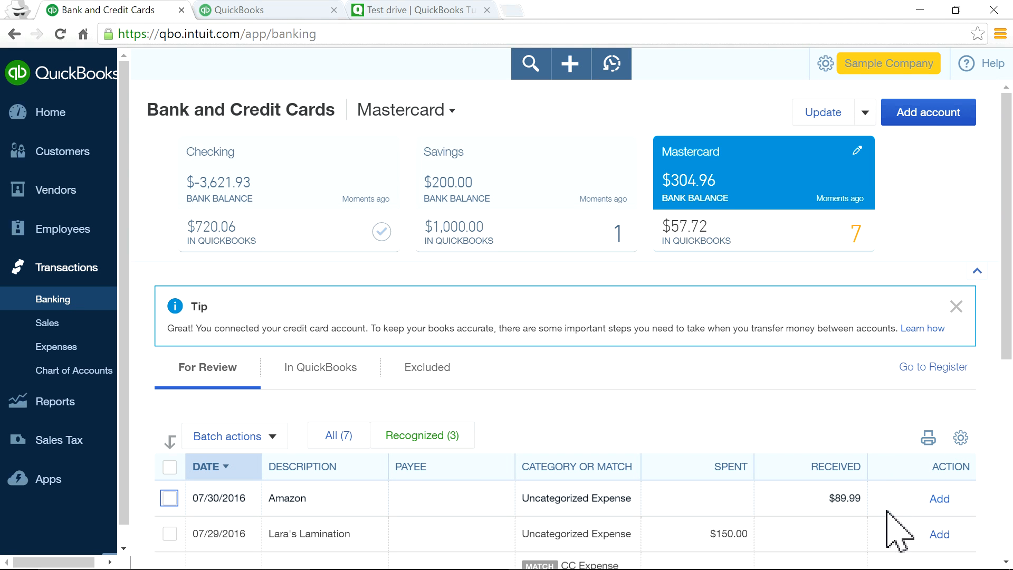
scroll(912, 544, "down", 2)
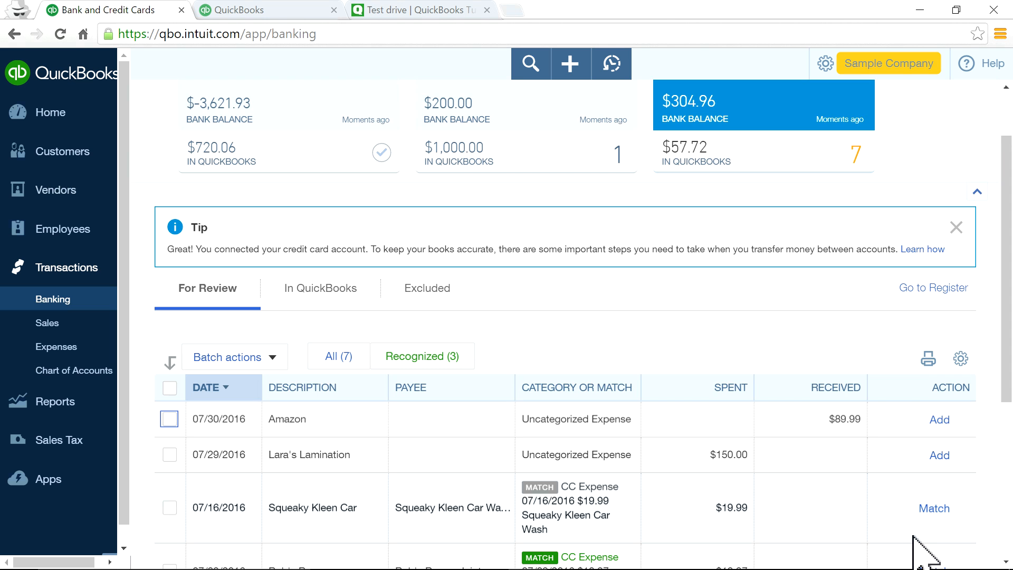
scroll(912, 544, "down", 3)
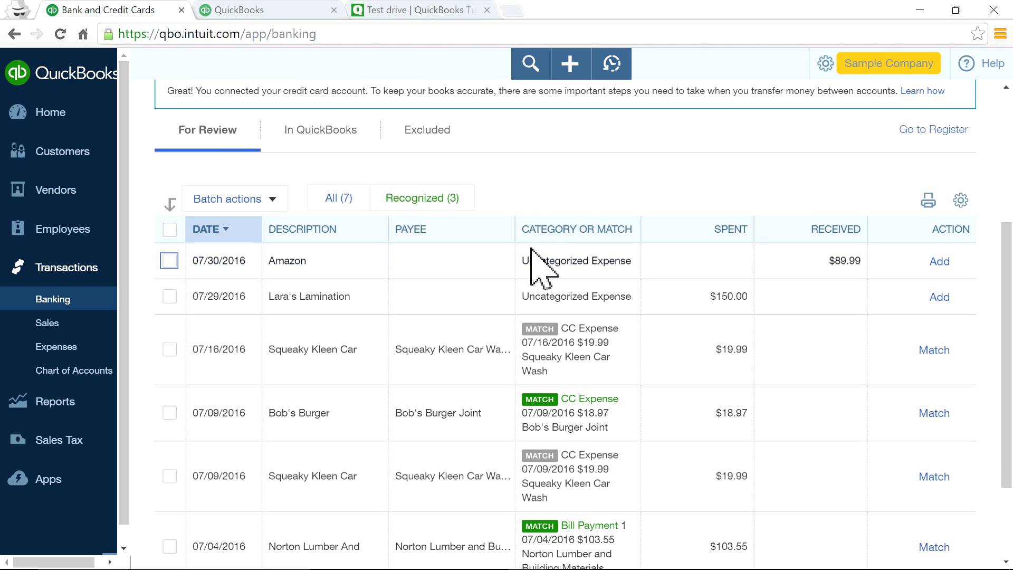
scroll(539, 256, "up", 5)
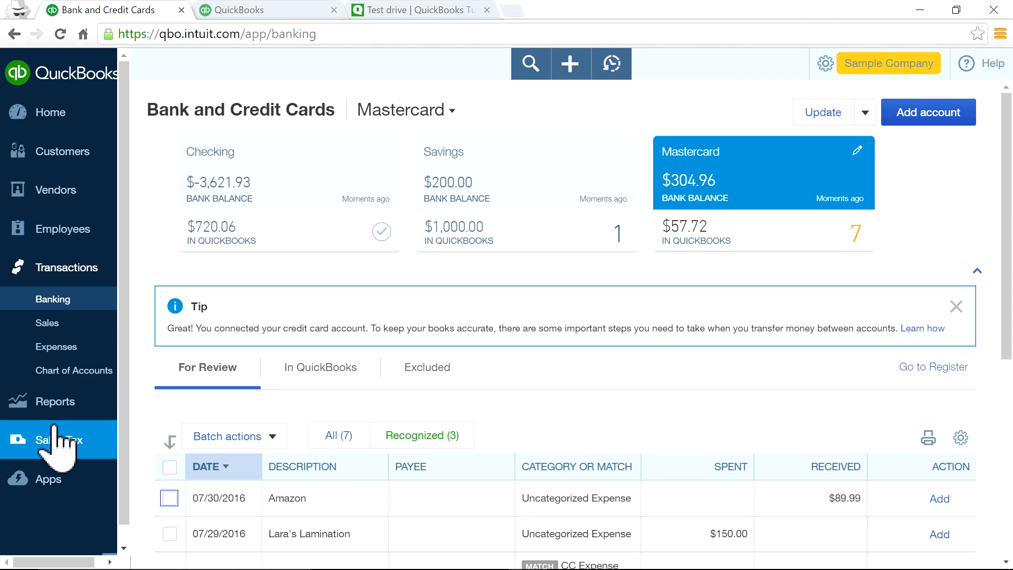
left_click(53, 441)
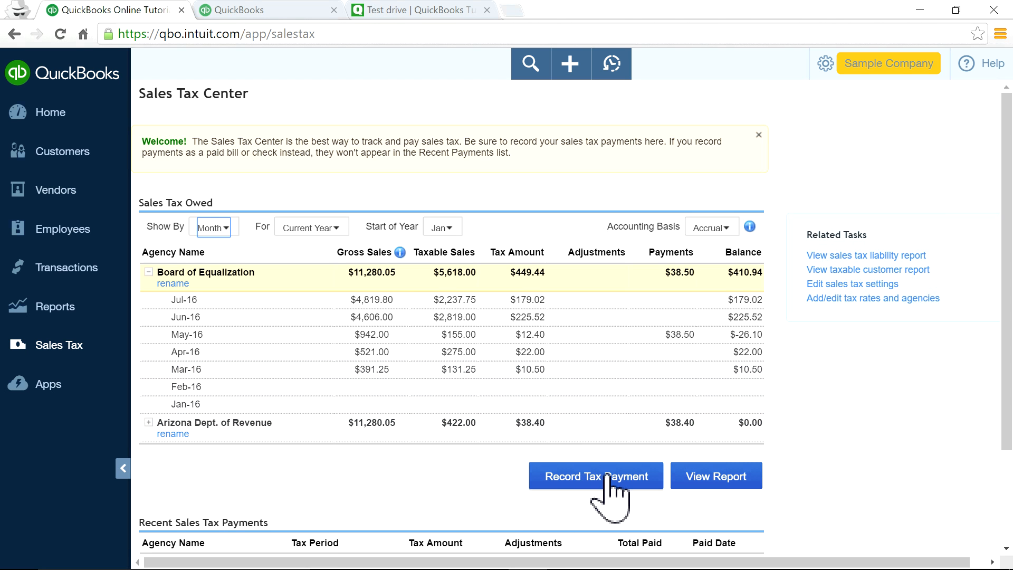
left_click(67, 267)
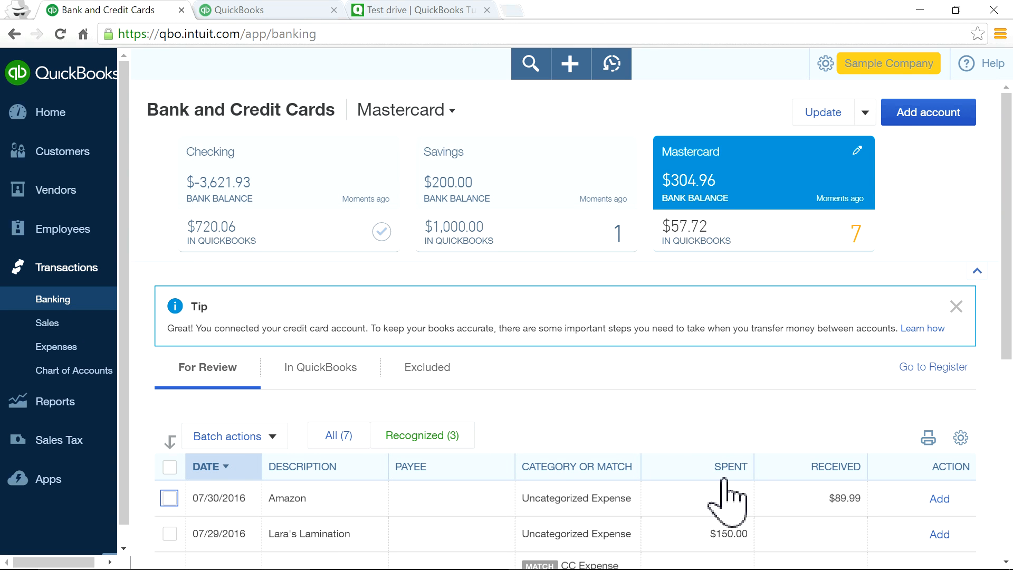
scroll(721, 478, "down", 3)
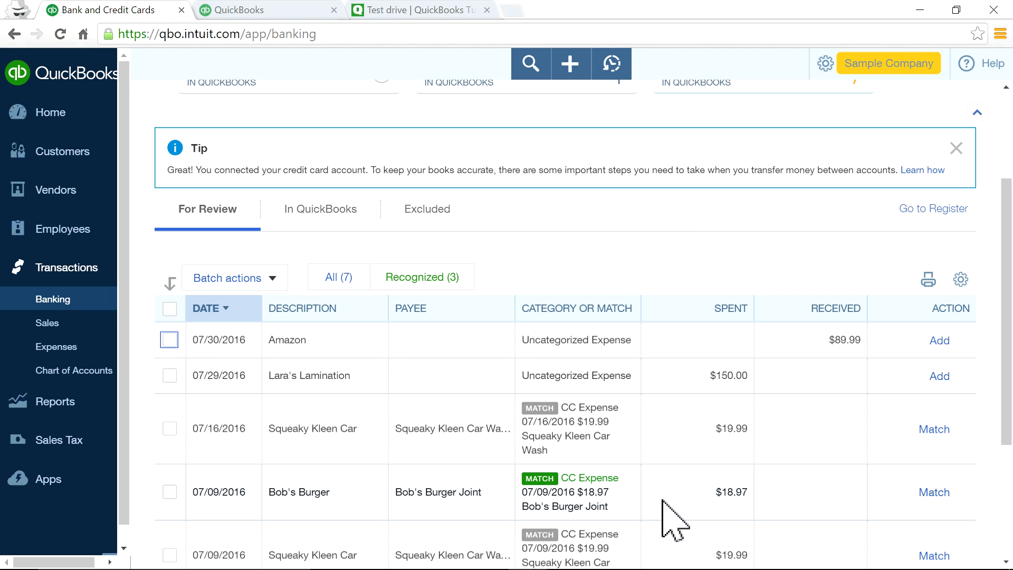
scroll(702, 520, "up", 3)
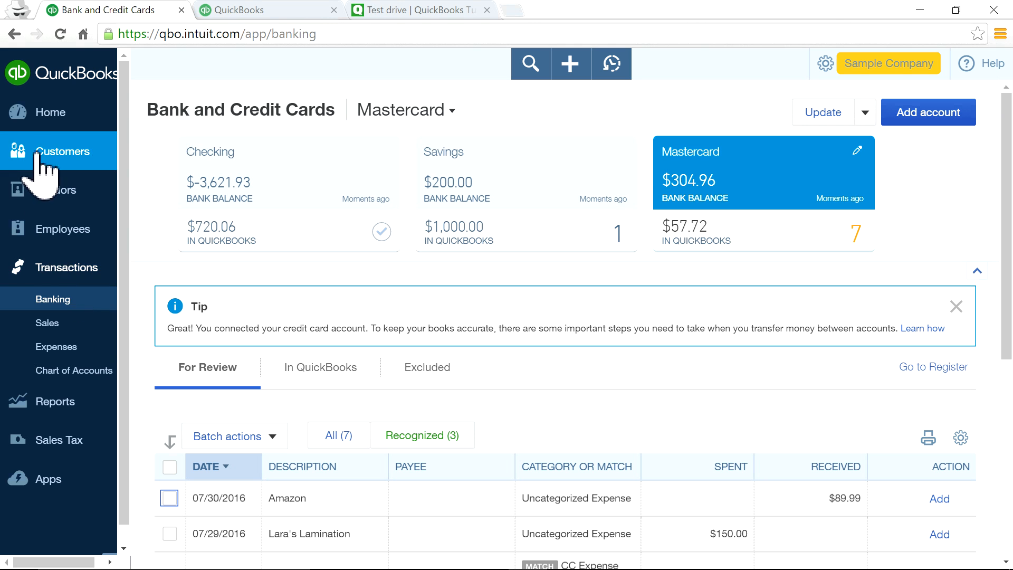
left_click(45, 117)
left_click(45, 146)
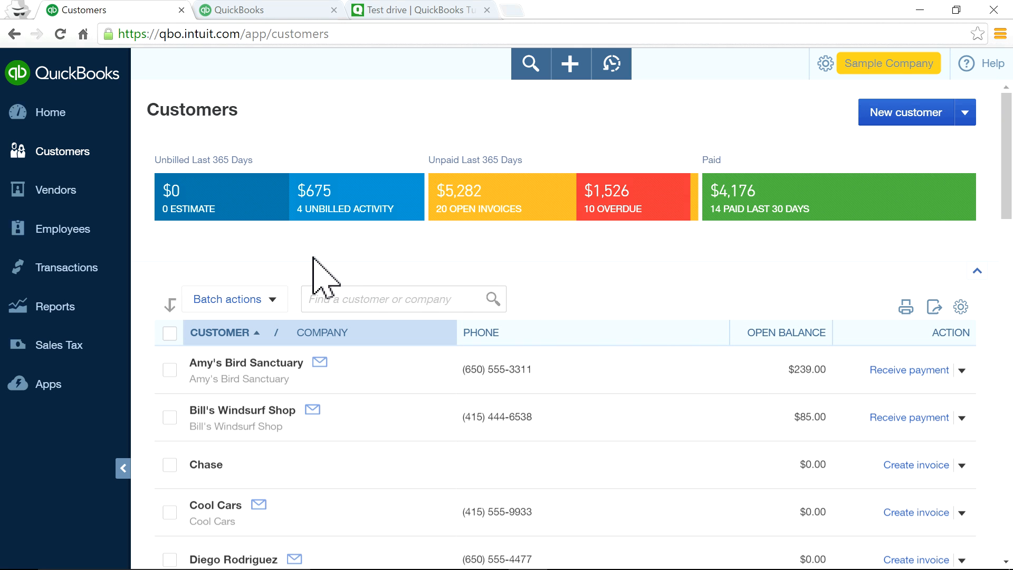
Open Amy's Bird Sanctuary's Customer Details tab and close its edit dialog without changes.
scroll(264, 322, "down", 3)
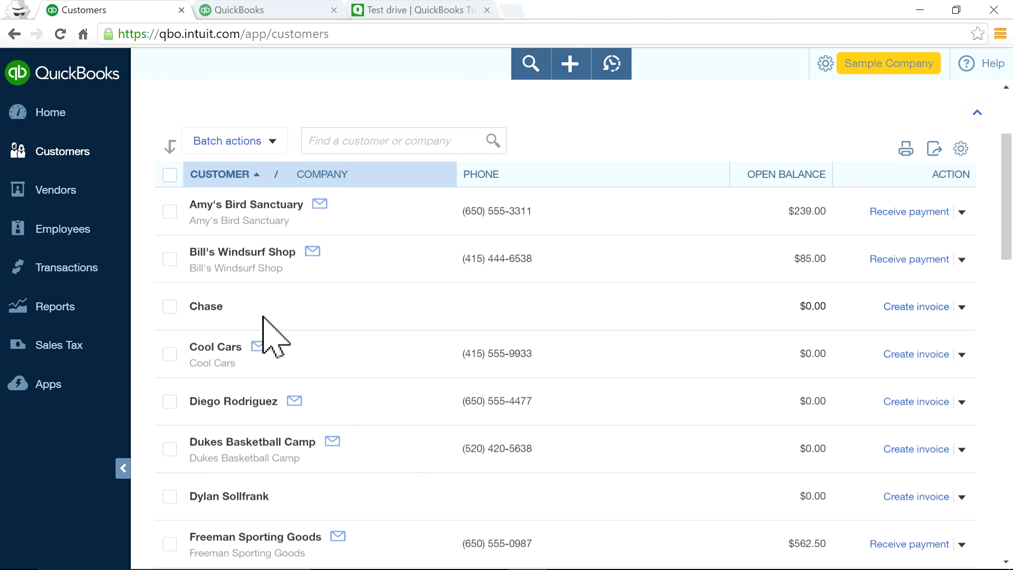
scroll(317, 362, "down", 20)
scroll(346, 368, "up", 18)
scroll(348, 372, "up", 6)
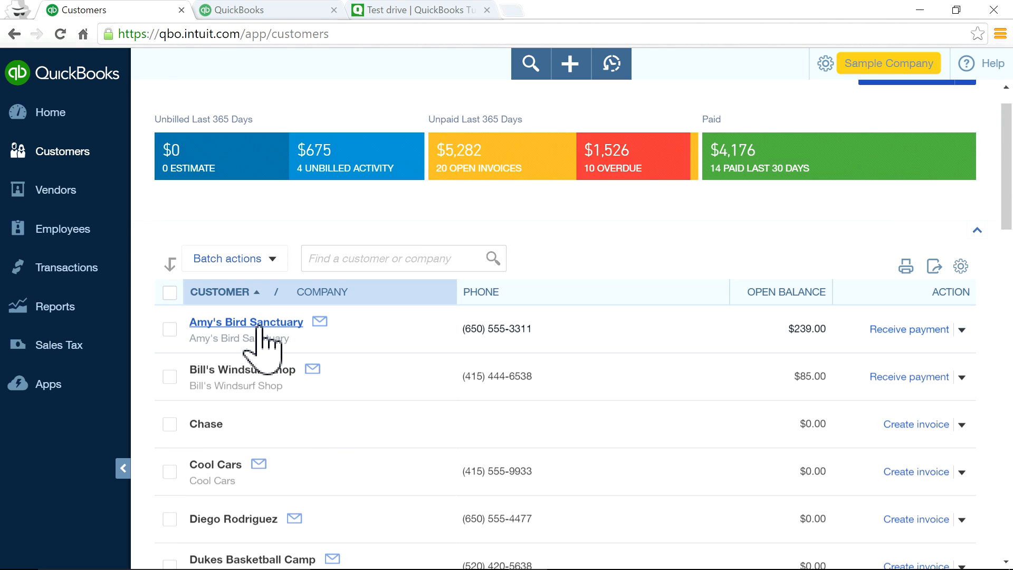
left_click(259, 326)
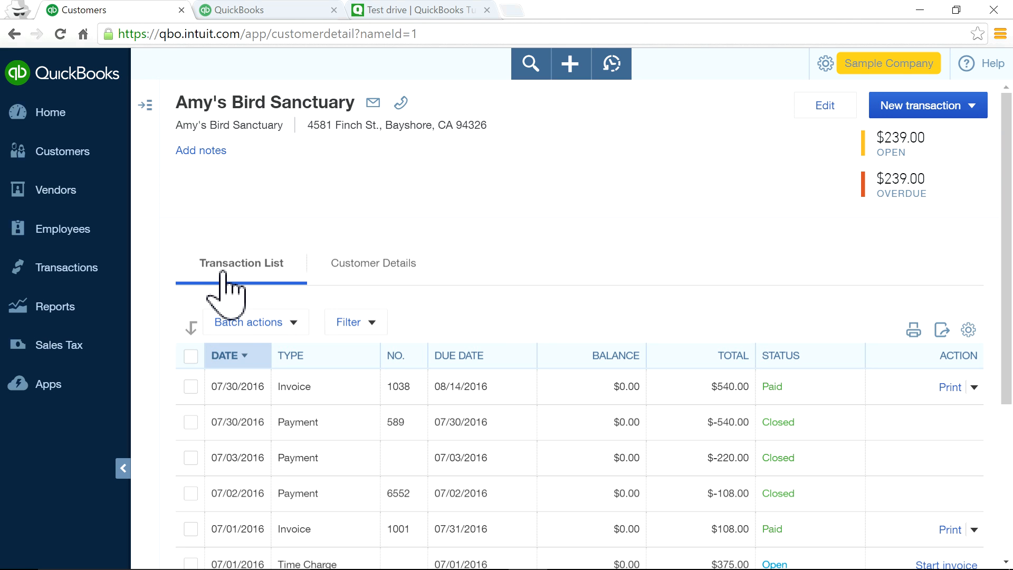
left_click(397, 272)
scroll(439, 373, "down", 2)
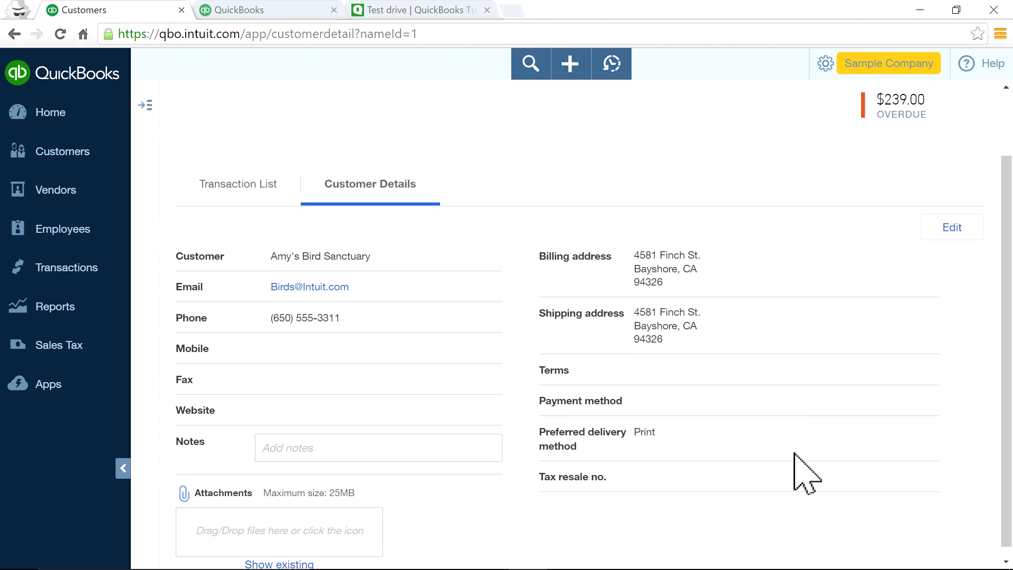
left_click(953, 228)
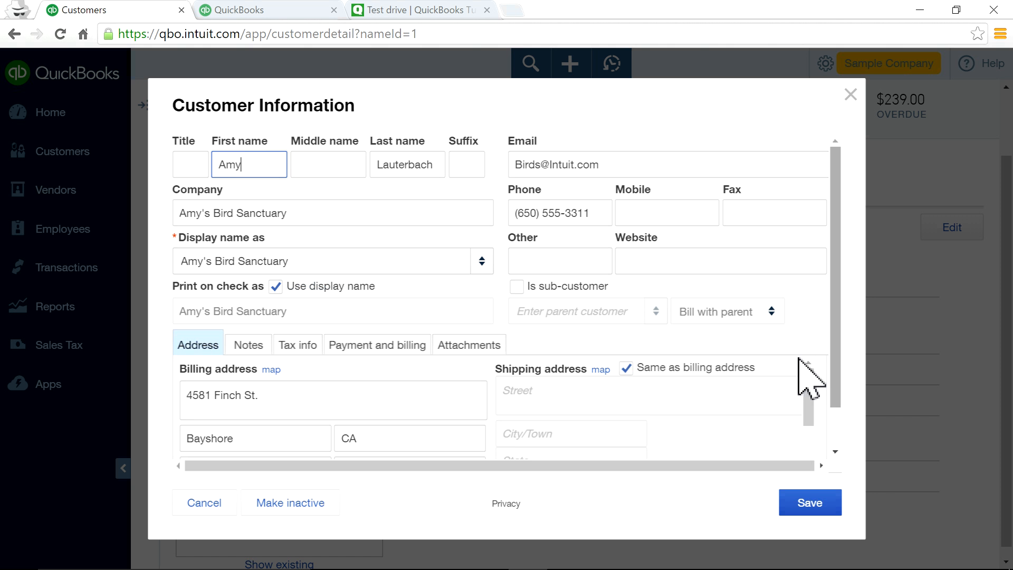
scroll(663, 419, "down", 2)
scroll(668, 438, "up", 2)
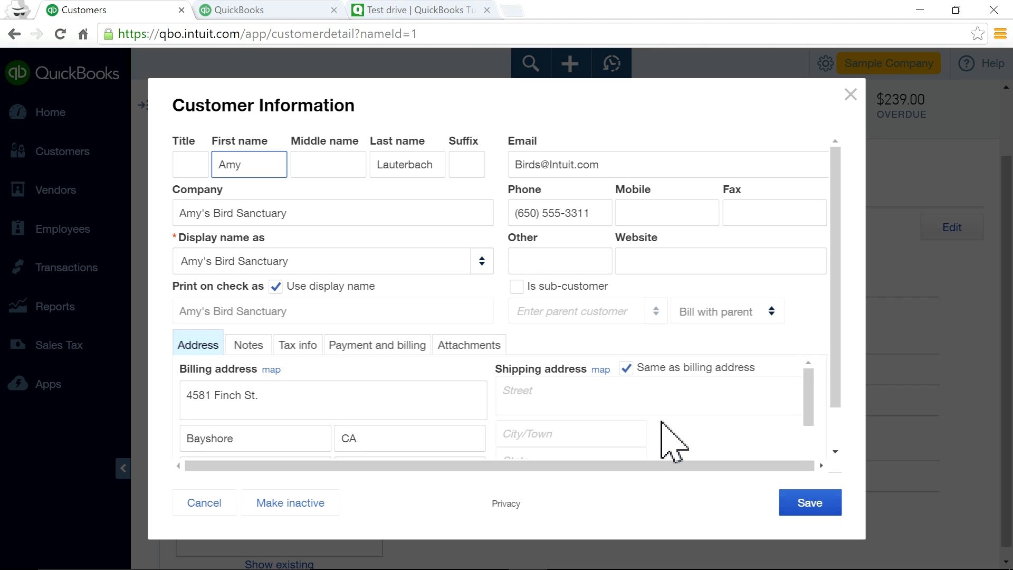
left_click(850, 94)
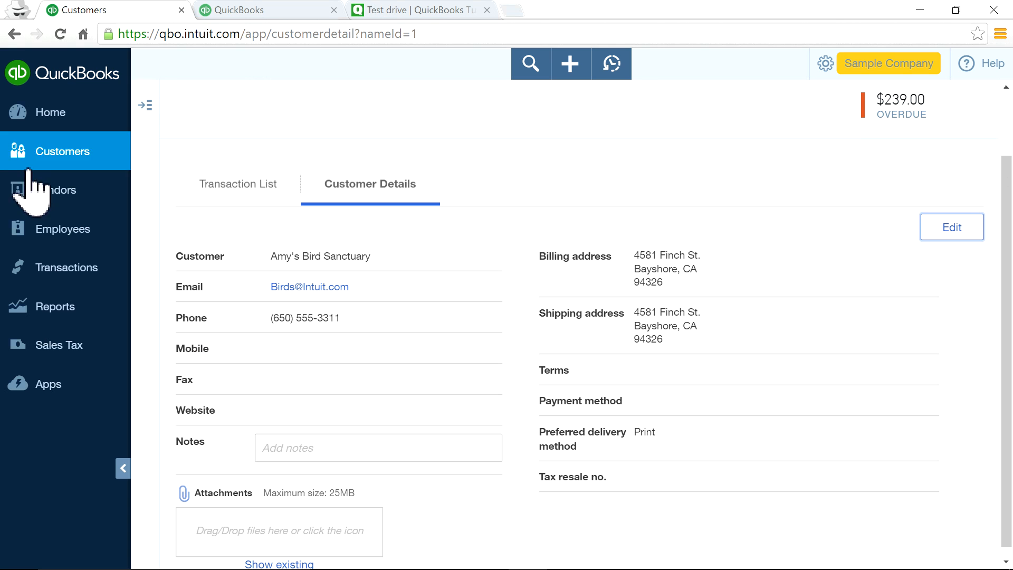
Open Books by Bessie's Vendor Details and close its editor without saving the 1099 change.
left_click(49, 190)
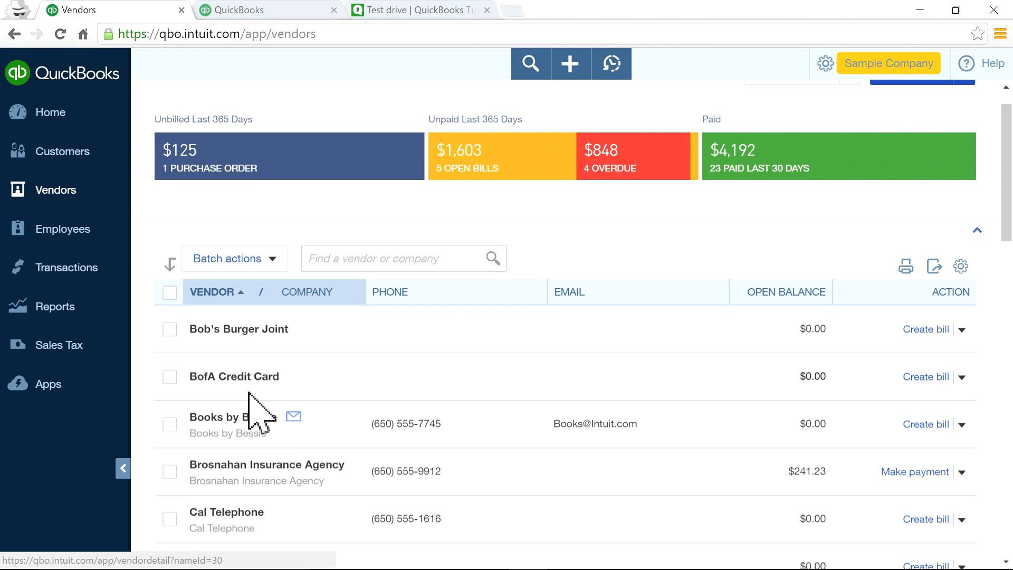
left_click(238, 417)
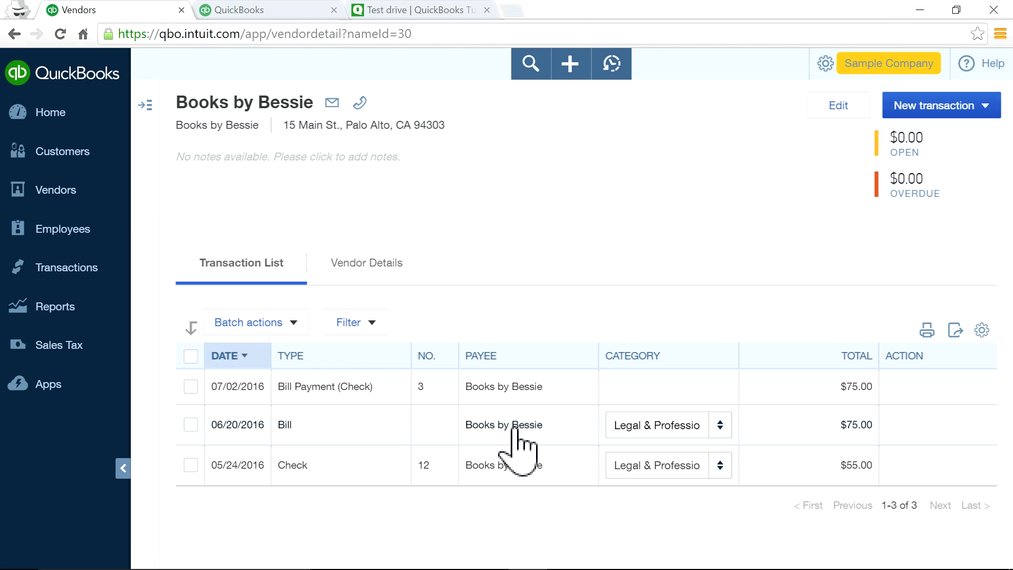
left_click(370, 267)
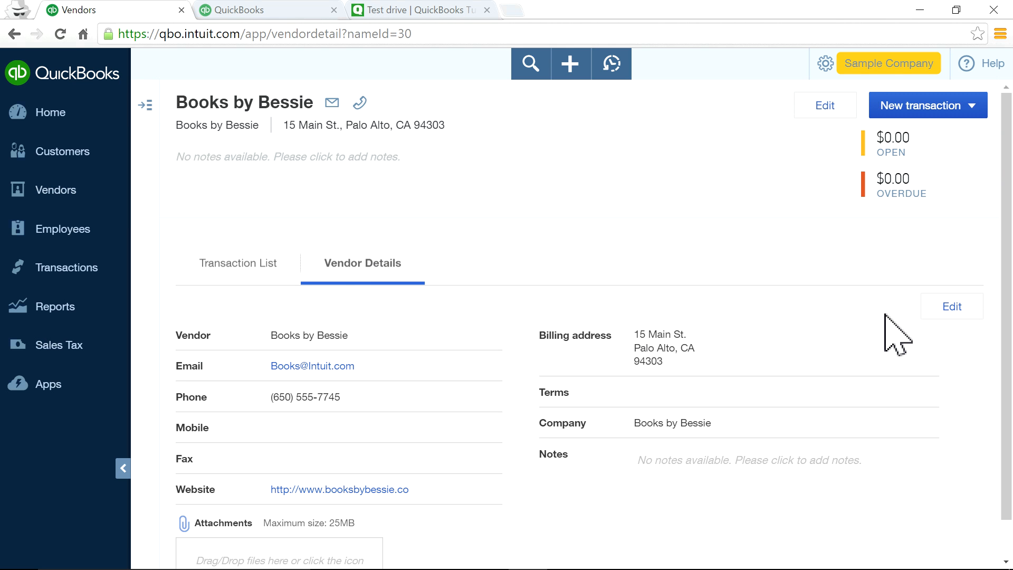
left_click(952, 310)
scroll(654, 316, "down", 5)
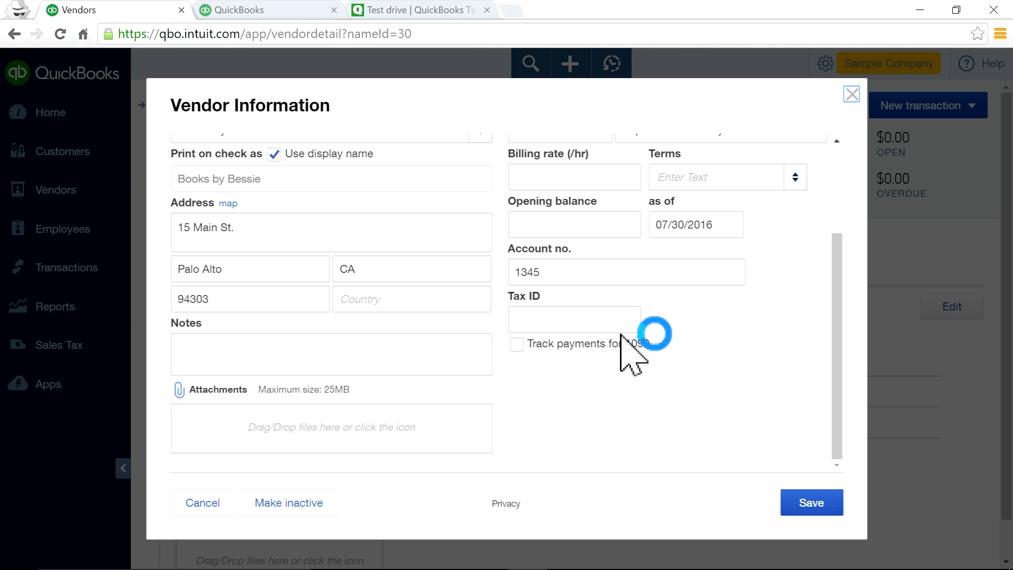
left_click(534, 318)
left_click(517, 344)
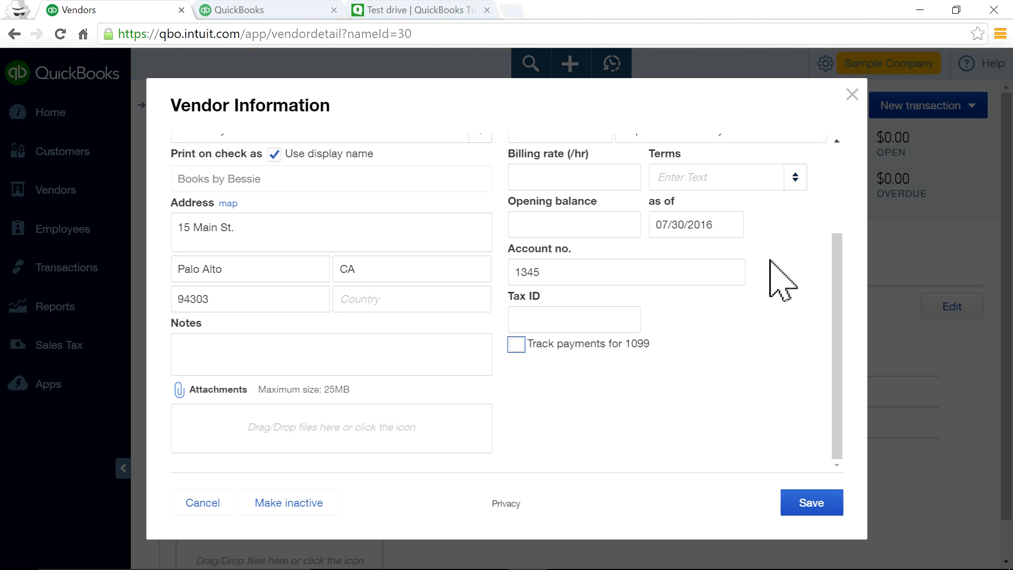
left_click(851, 95)
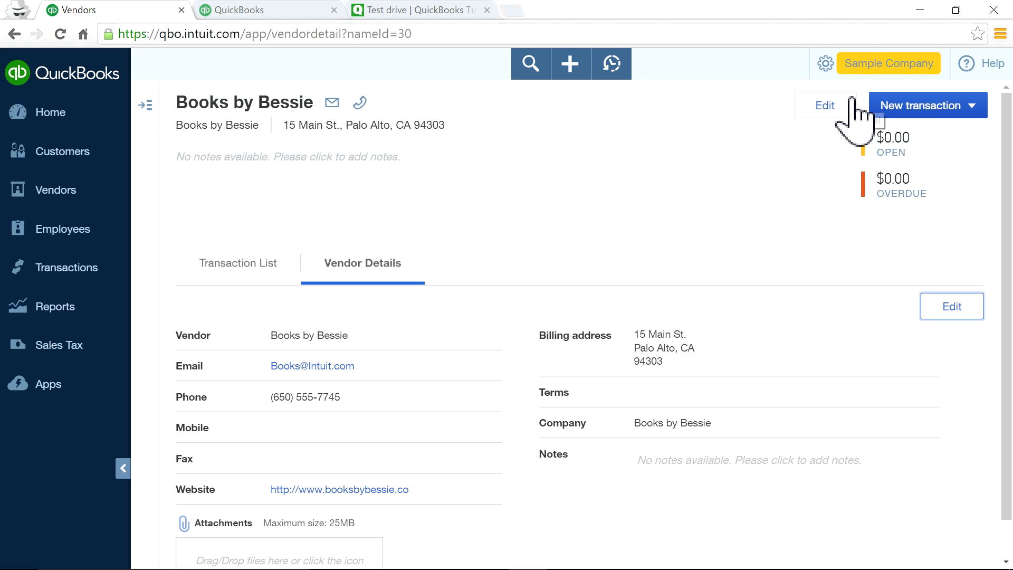
Recategorise Books by Bessie's bill as Legal & Professional Fees:Bookkeeper.
left_click(232, 265)
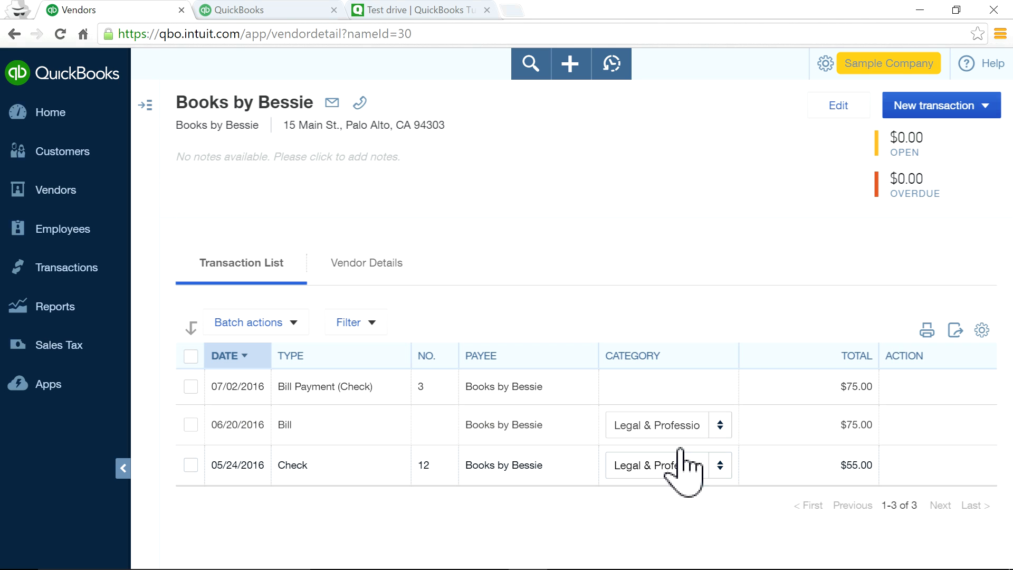
left_click(720, 427)
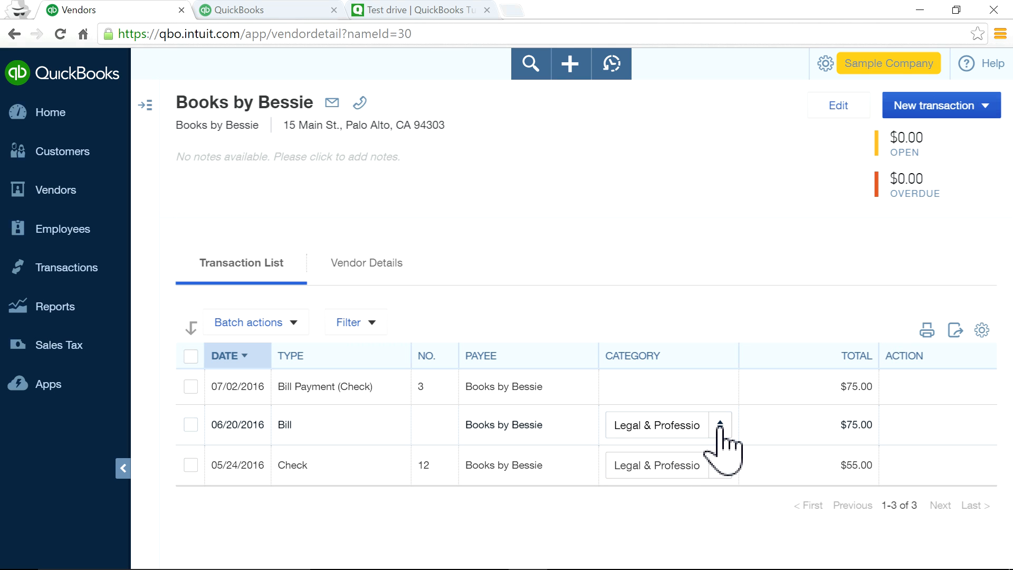
left_click(720, 427)
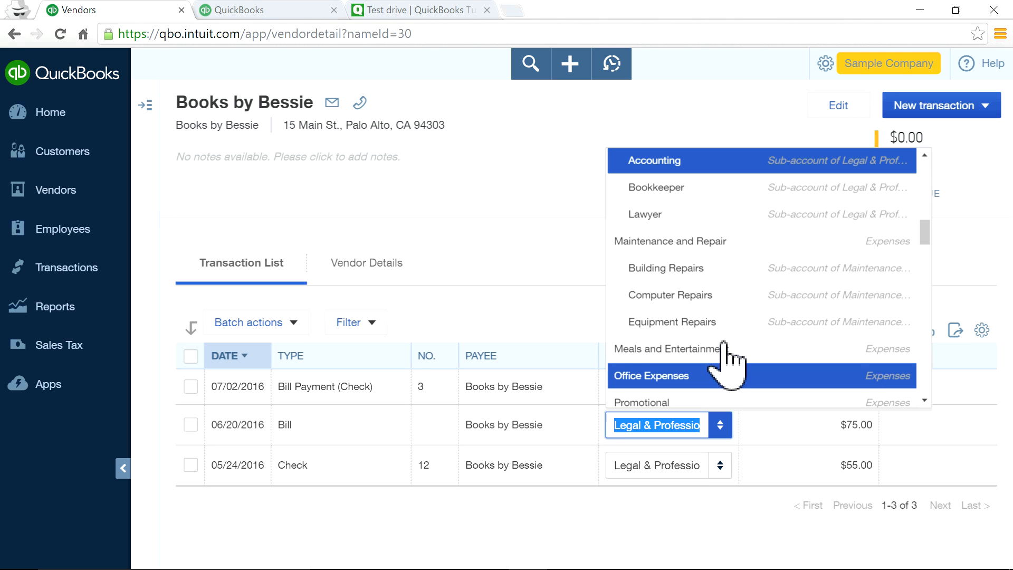
left_click(685, 189)
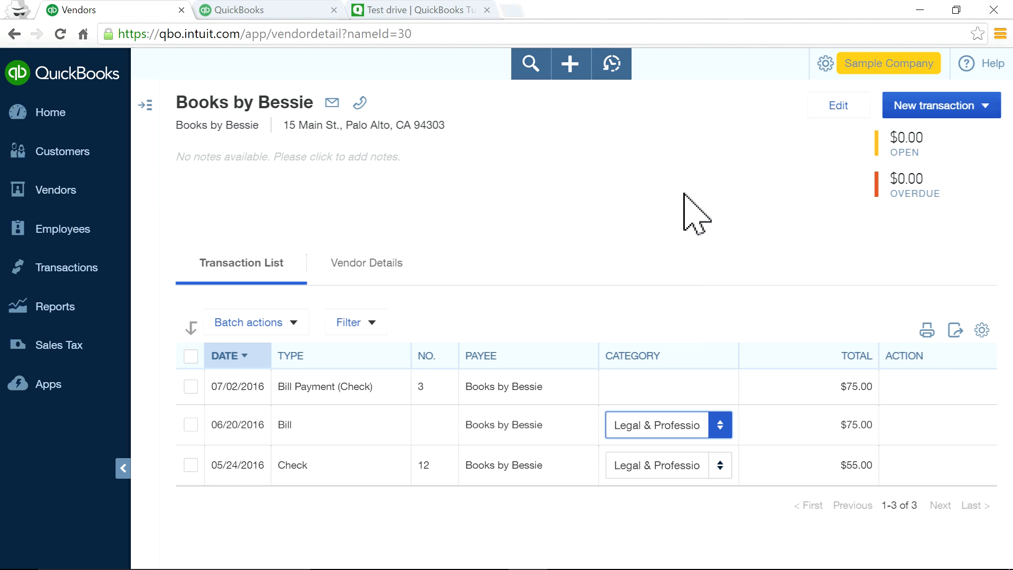
Recategorise Books by Bessie's check as Legal & Professional Fees:Accounting.
left_click(727, 469)
left_click(721, 467)
scroll(715, 322, "up", 3)
scroll(710, 322, "down", 3)
scroll(710, 325, "up", 1)
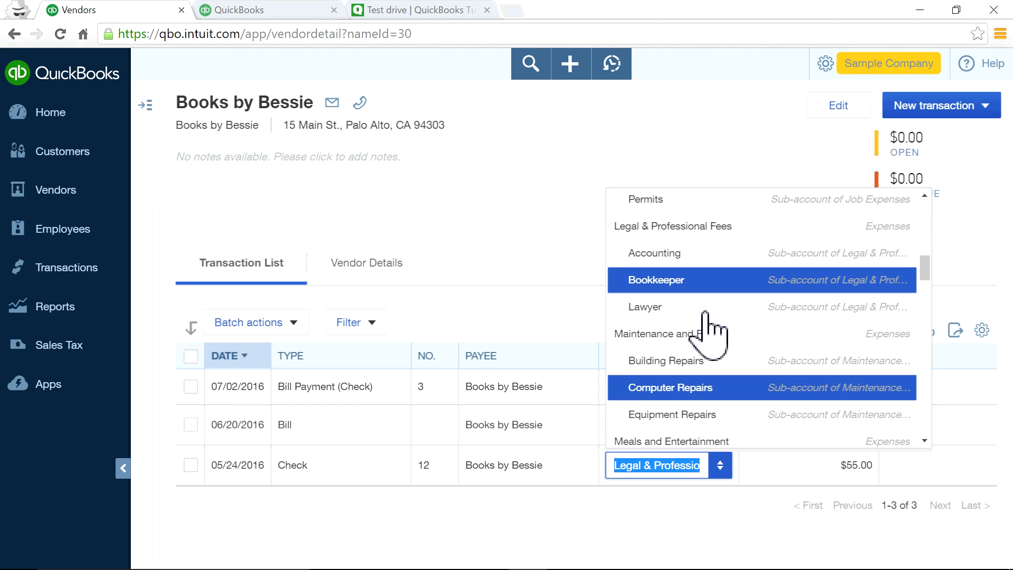
left_click(653, 255)
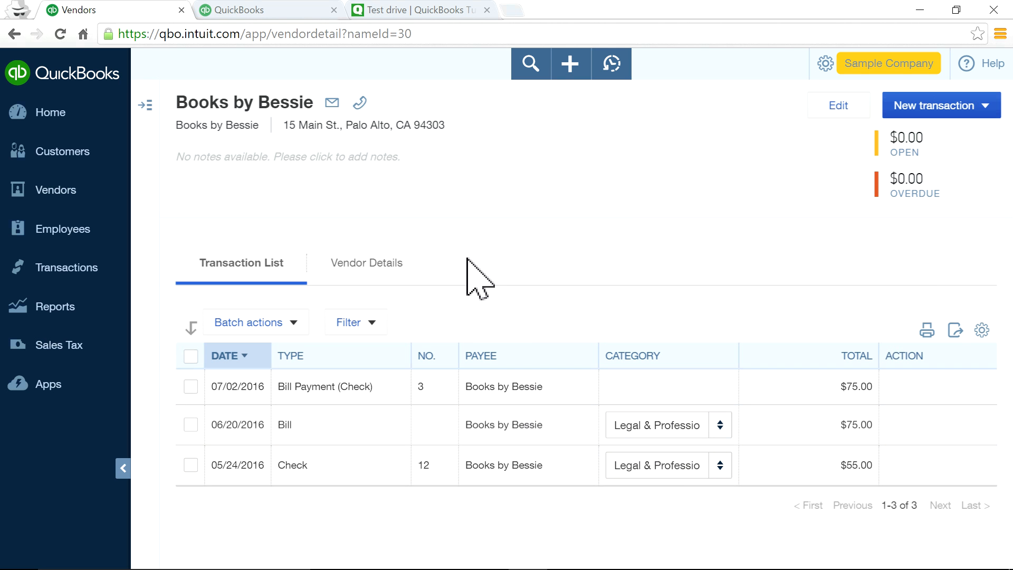
left_click(31, 151)
scroll(475, 280, "down", 1)
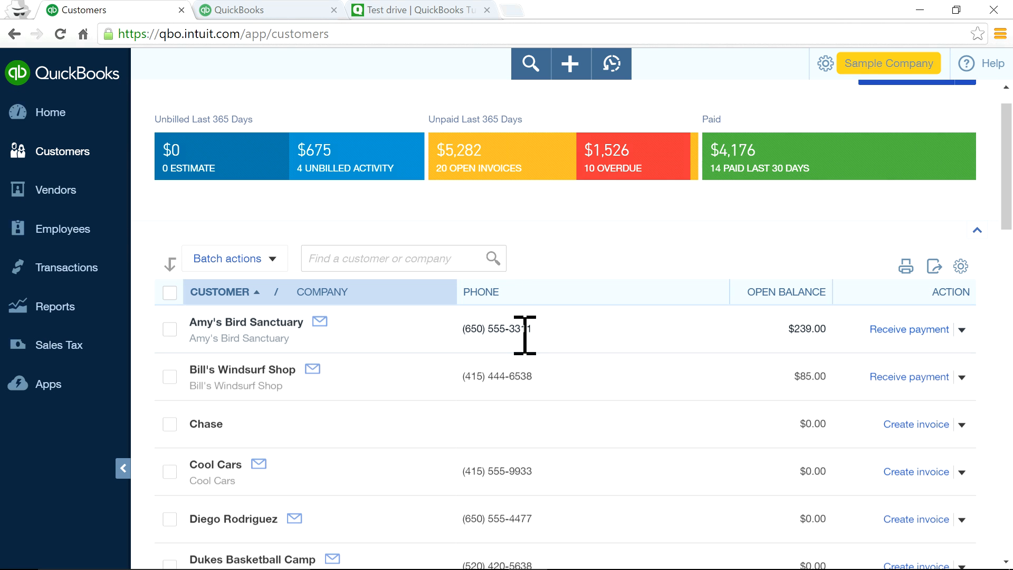
left_click(227, 323)
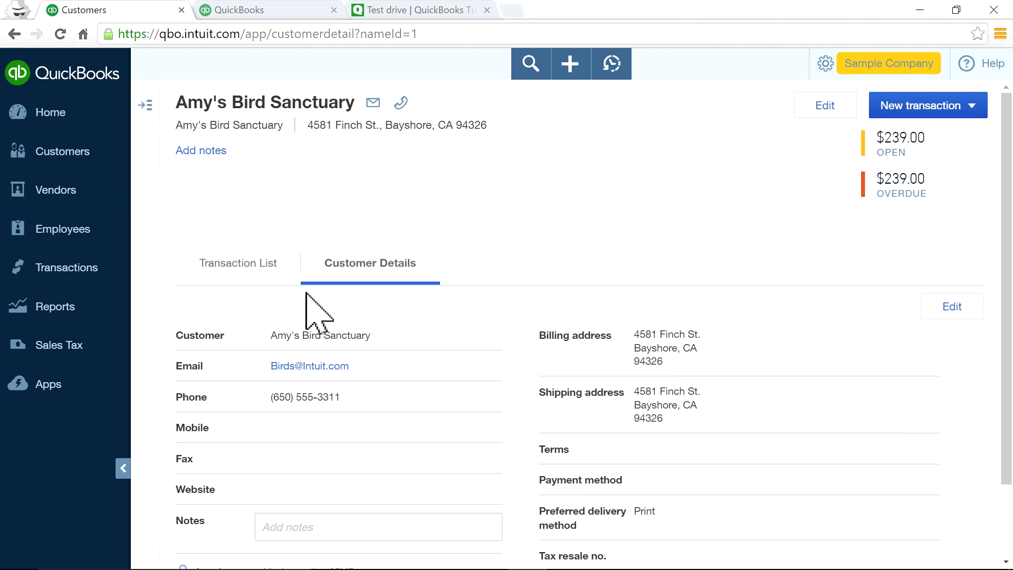
left_click(211, 267)
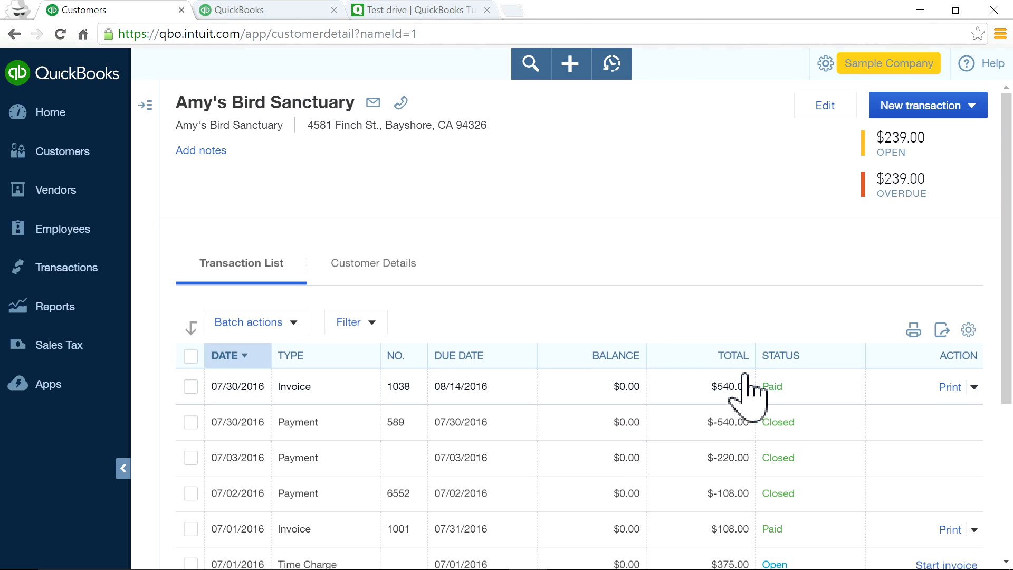
scroll(736, 380, "down", 4)
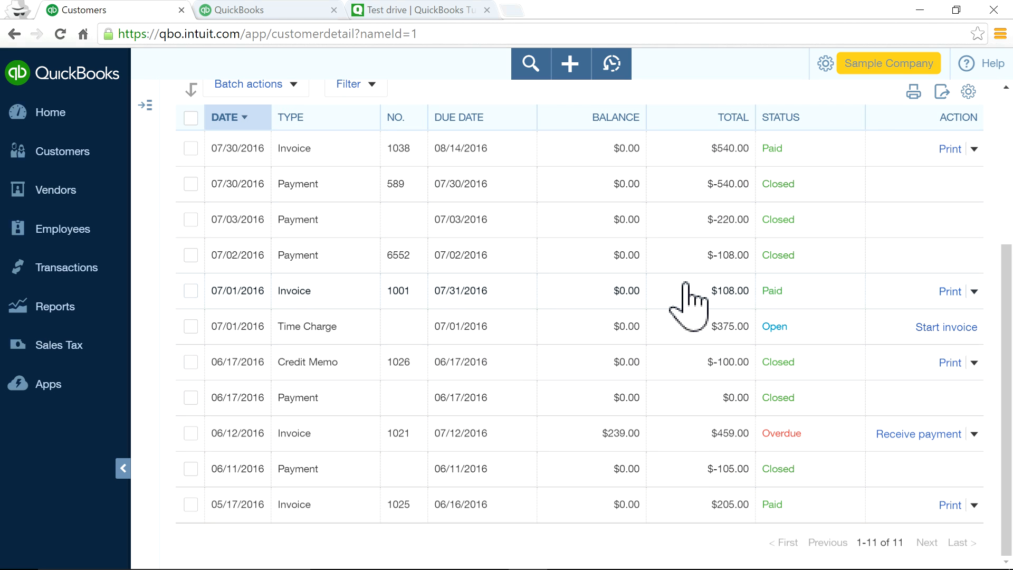
scroll(688, 428, "up", 2)
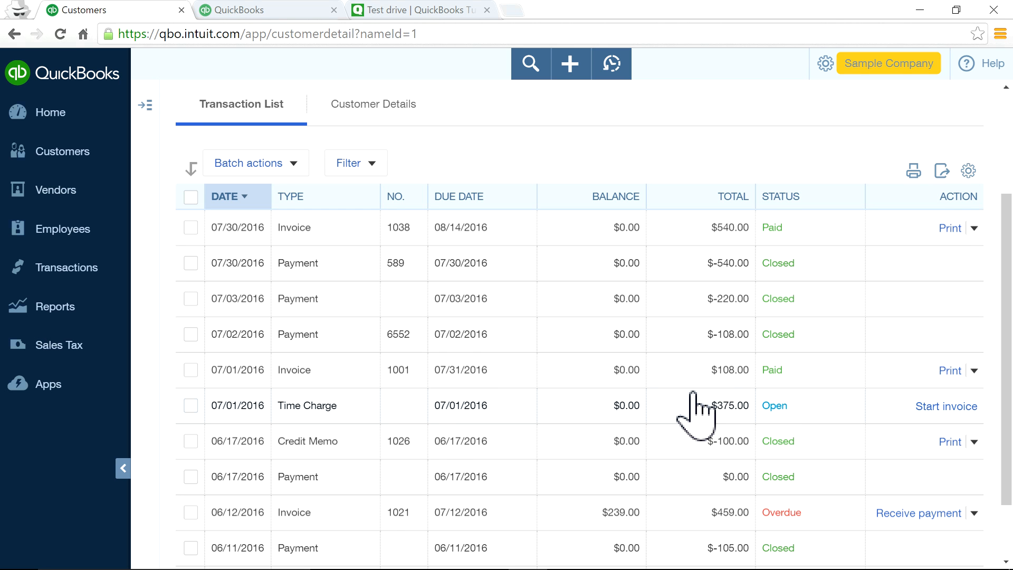
scroll(693, 395, "up", 2)
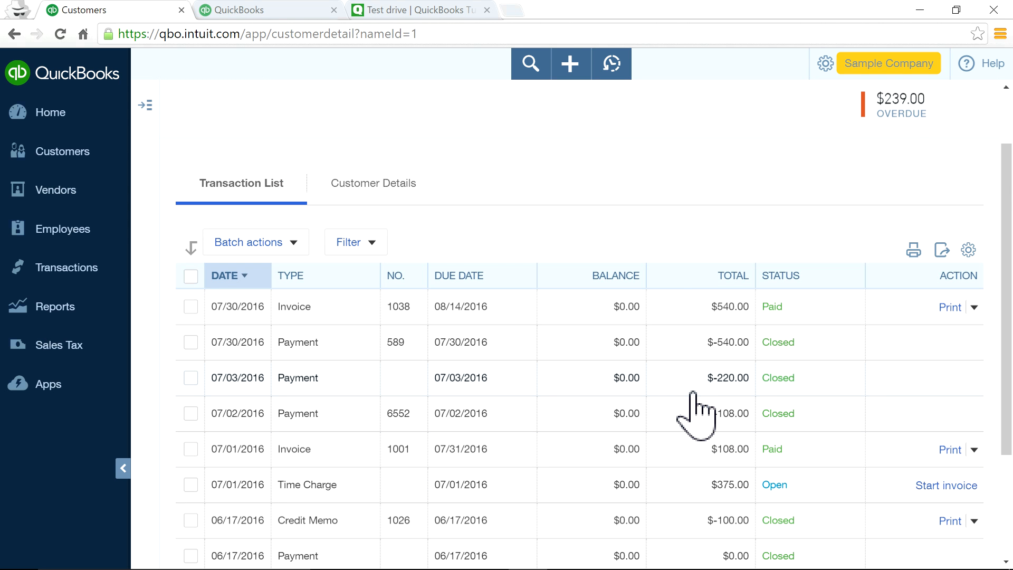
scroll(675, 285, "up", 2)
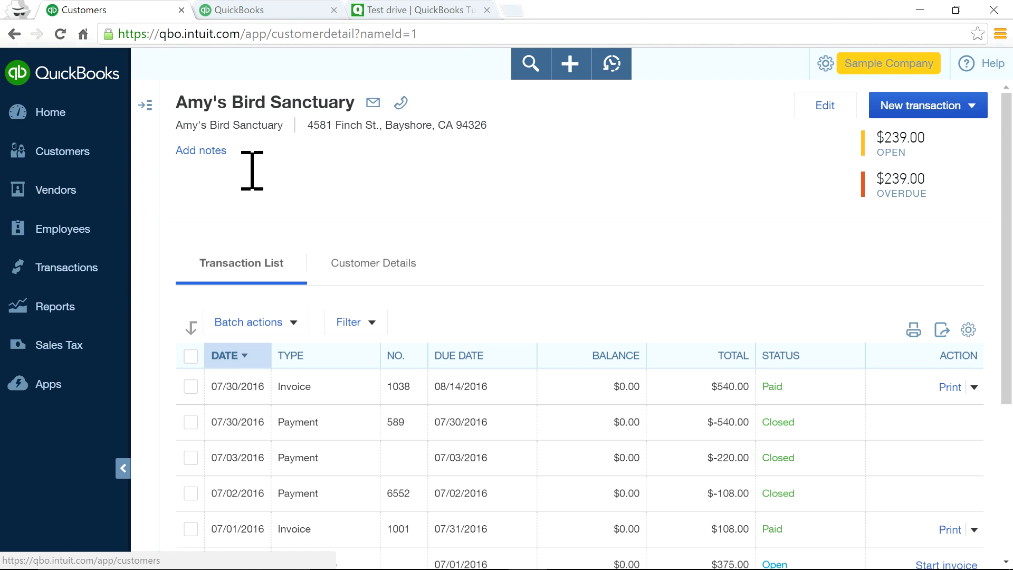
left_click(50, 160)
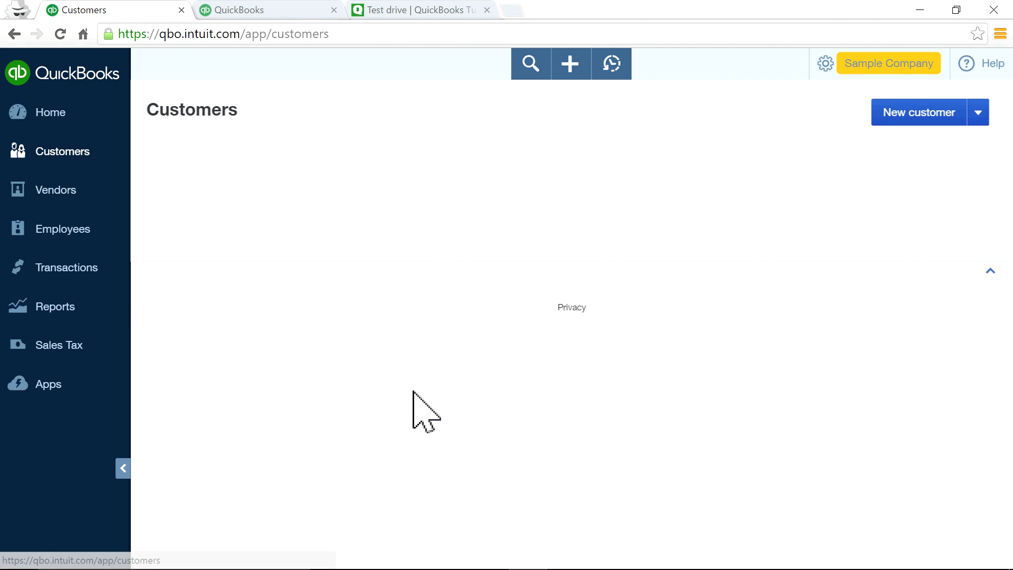
Open the customer after Cool Cars, start a new invoice twice, discarding it each time.
scroll(240, 514, "down", 2)
left_click(235, 438)
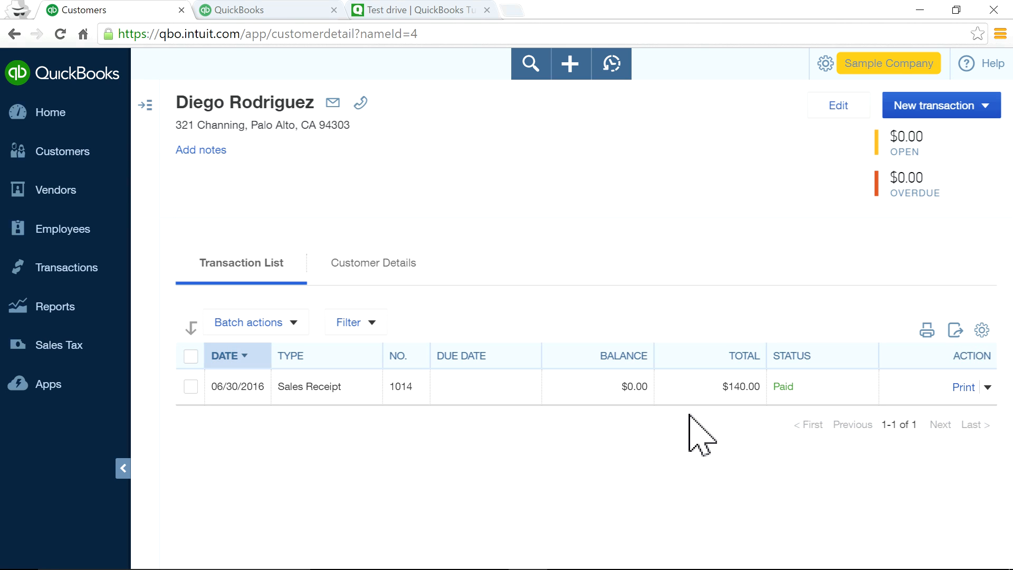
left_click(951, 104)
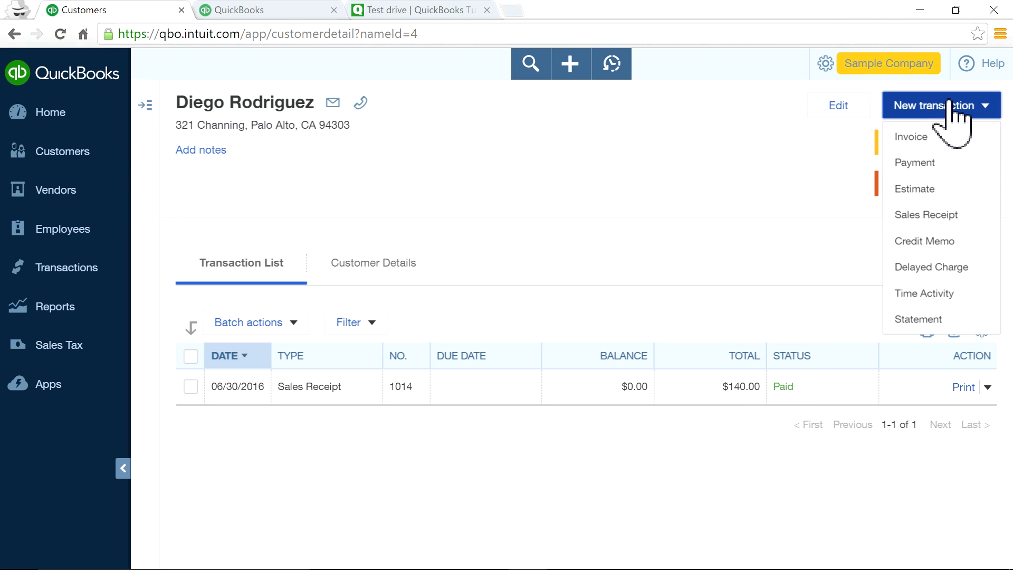
left_click(915, 147)
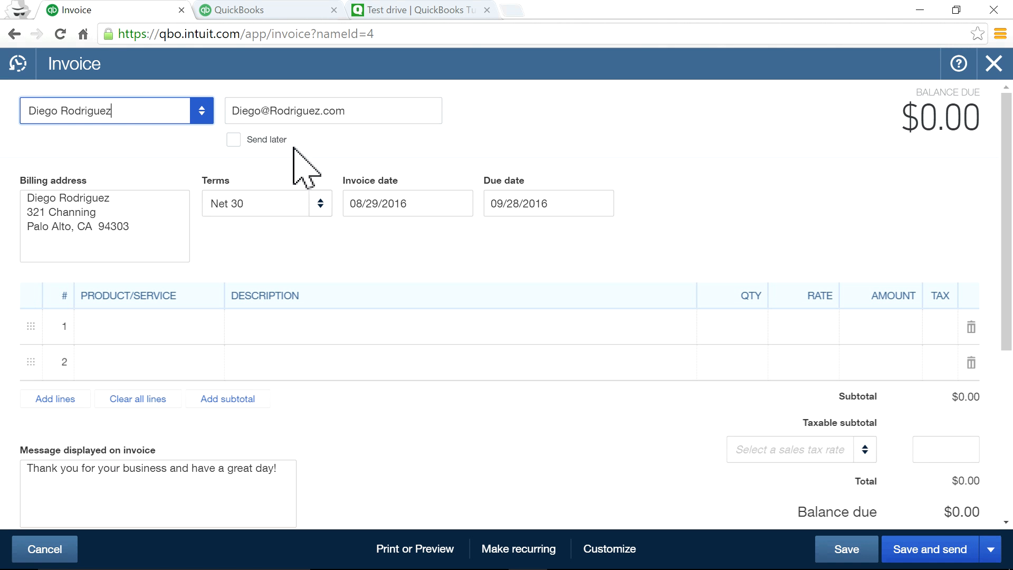
left_click(993, 63)
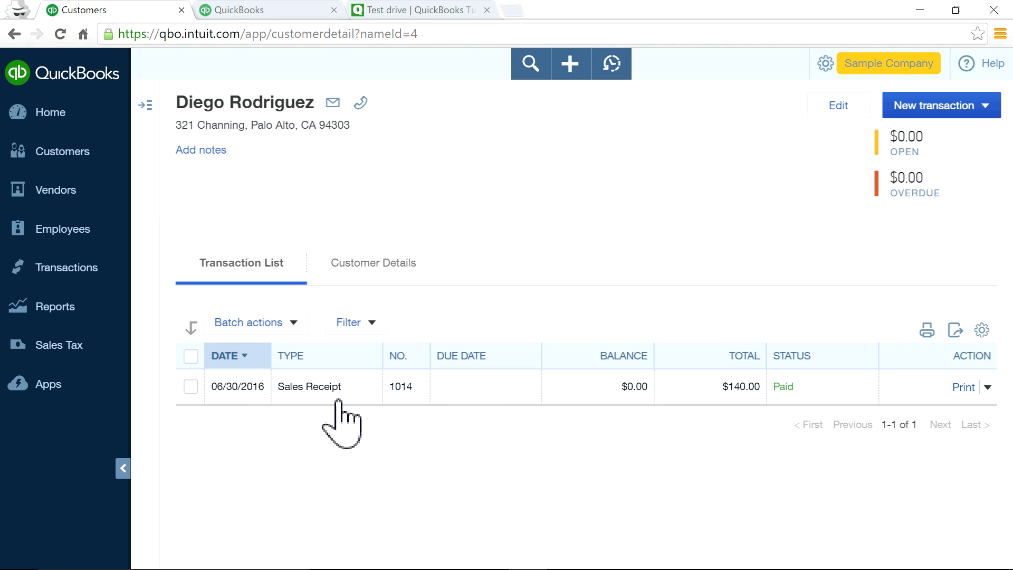
left_click(929, 108)
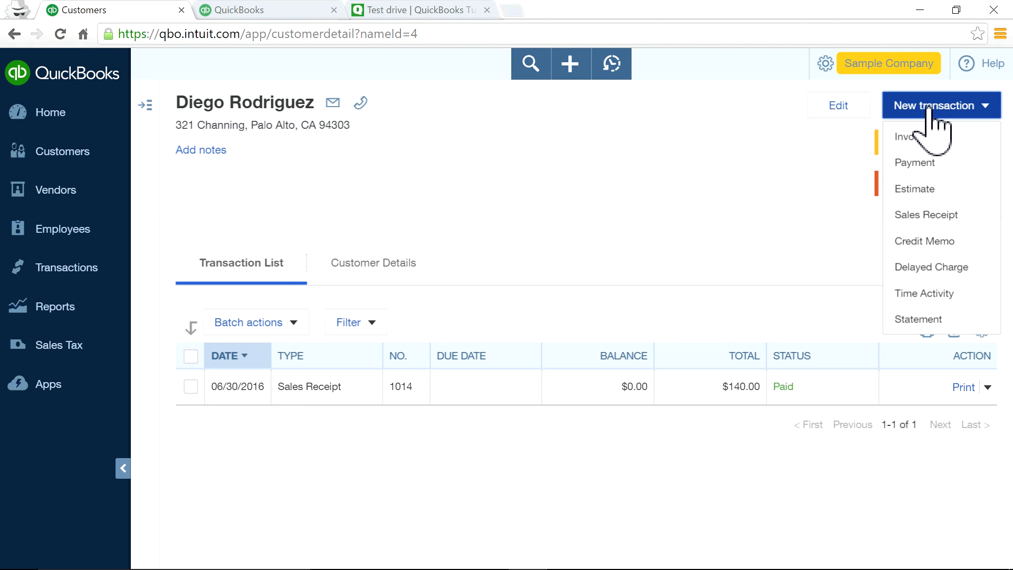
left_click(921, 141)
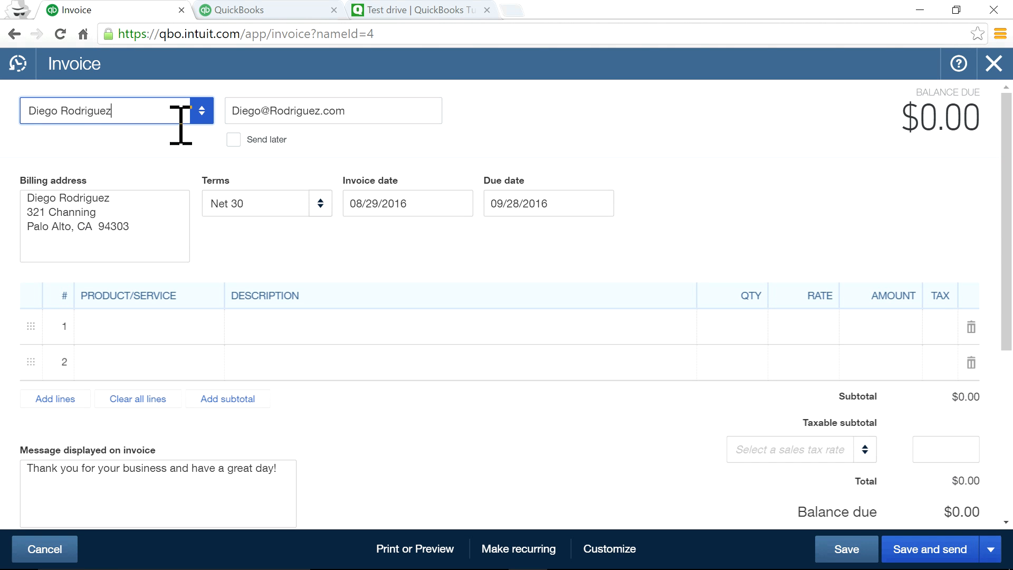
left_click(995, 63)
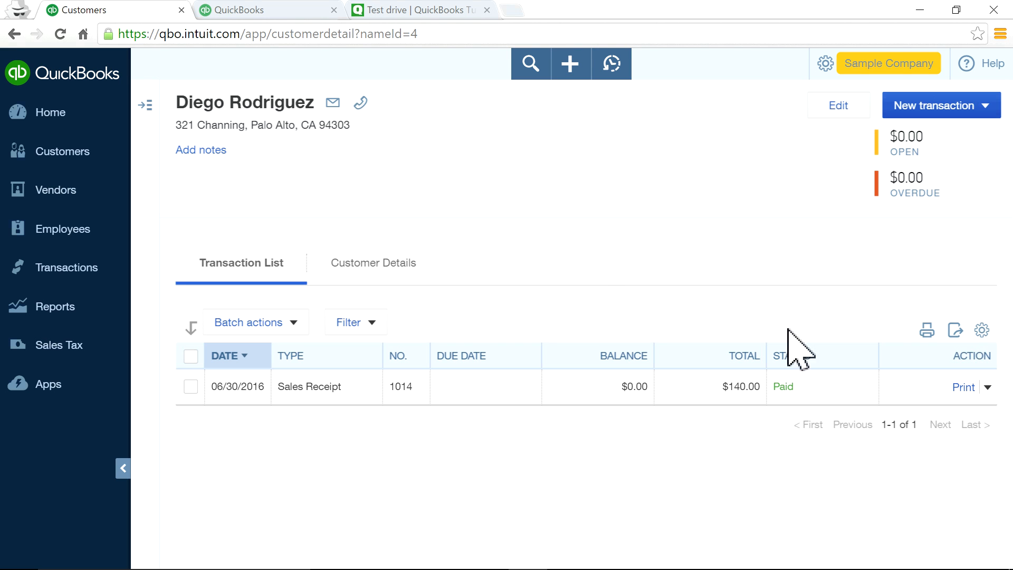
Show the Customers list at the top, with 20 open invoices, 10 overdue and 4 unbilled activities.
left_click(62, 153)
scroll(290, 253, "down", 3)
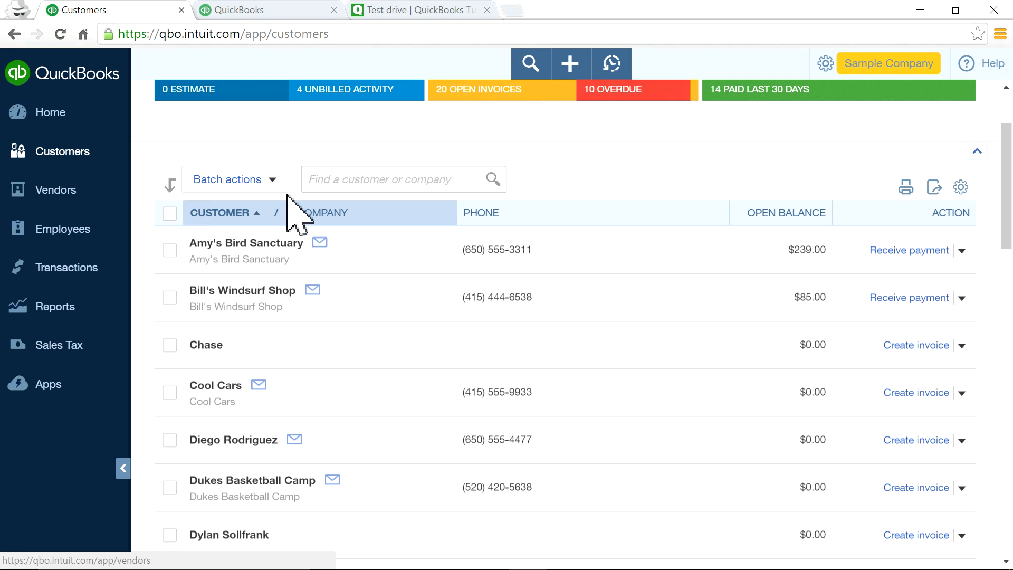
scroll(185, 186, "up", 3)
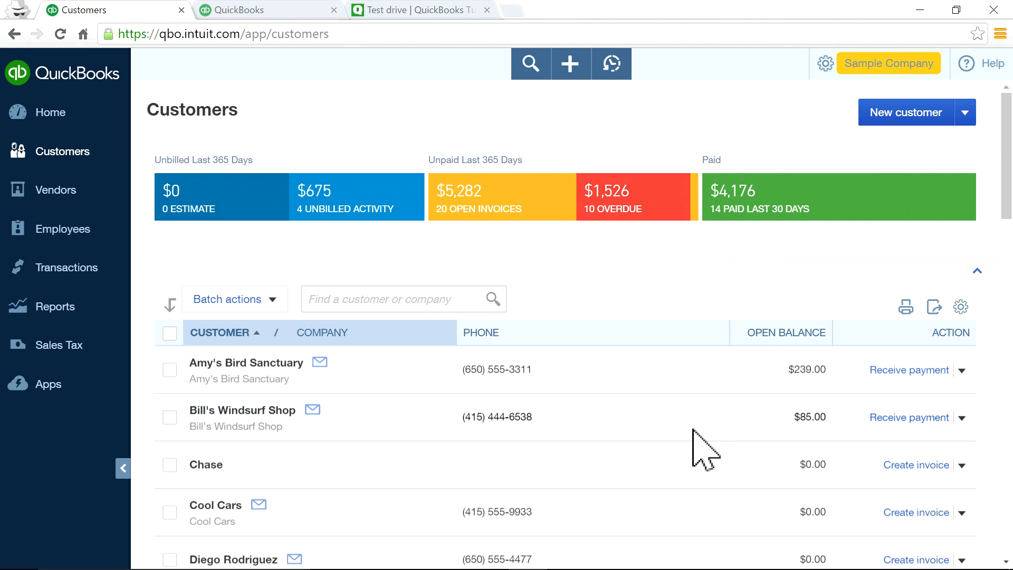
scroll(681, 433, "down", 1)
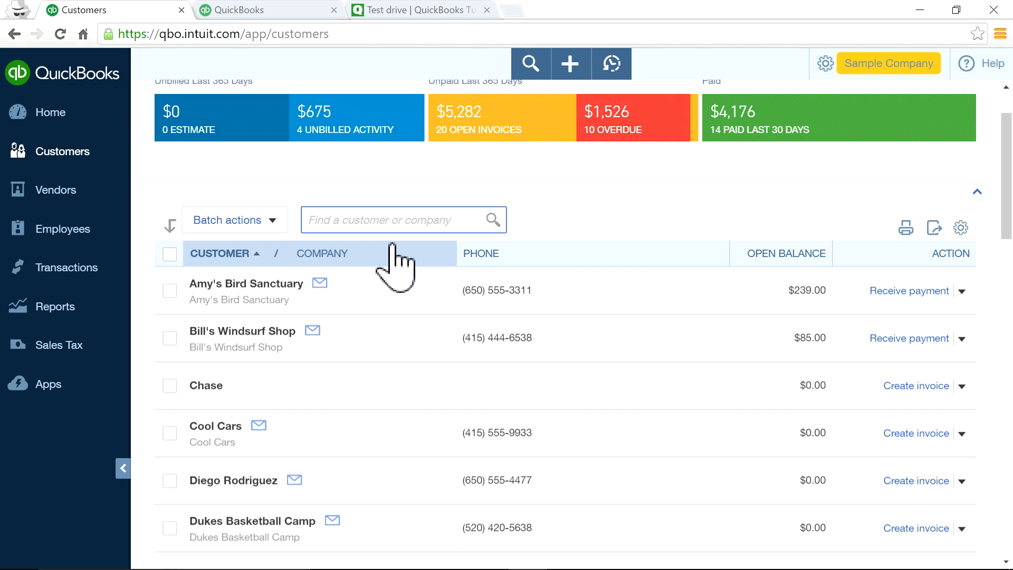
type("ool")
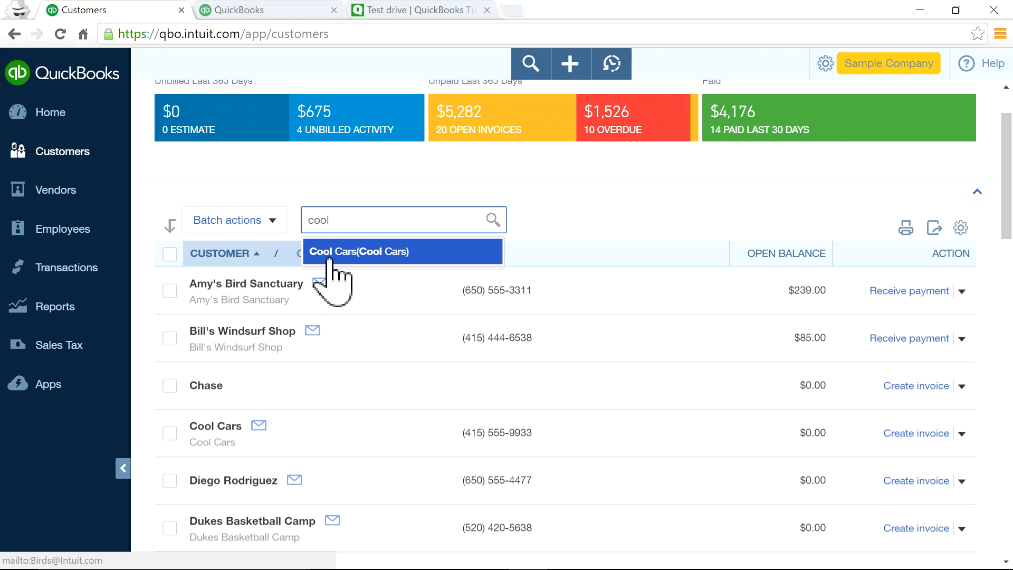
left_click(571, 217)
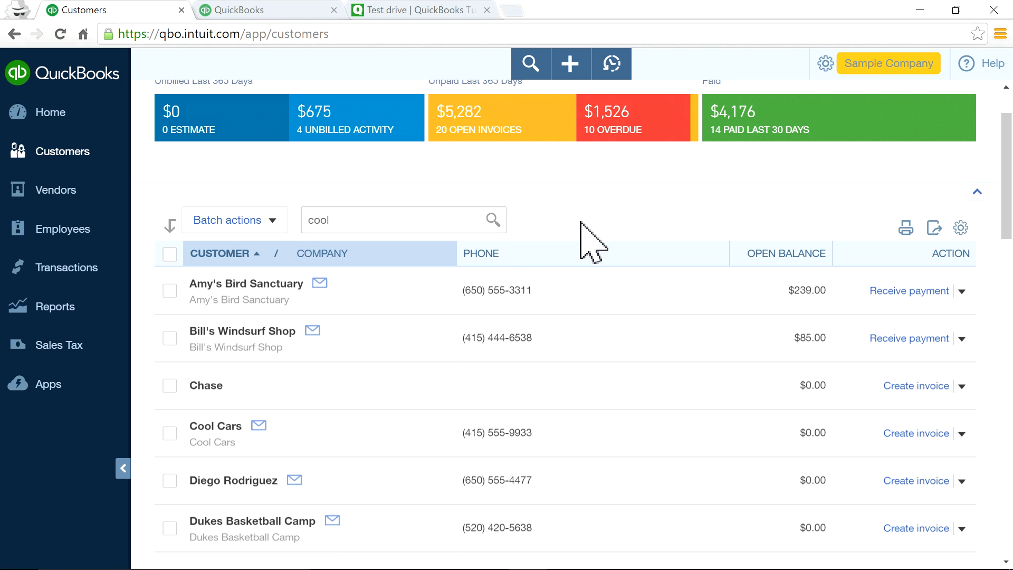
left_click(269, 222)
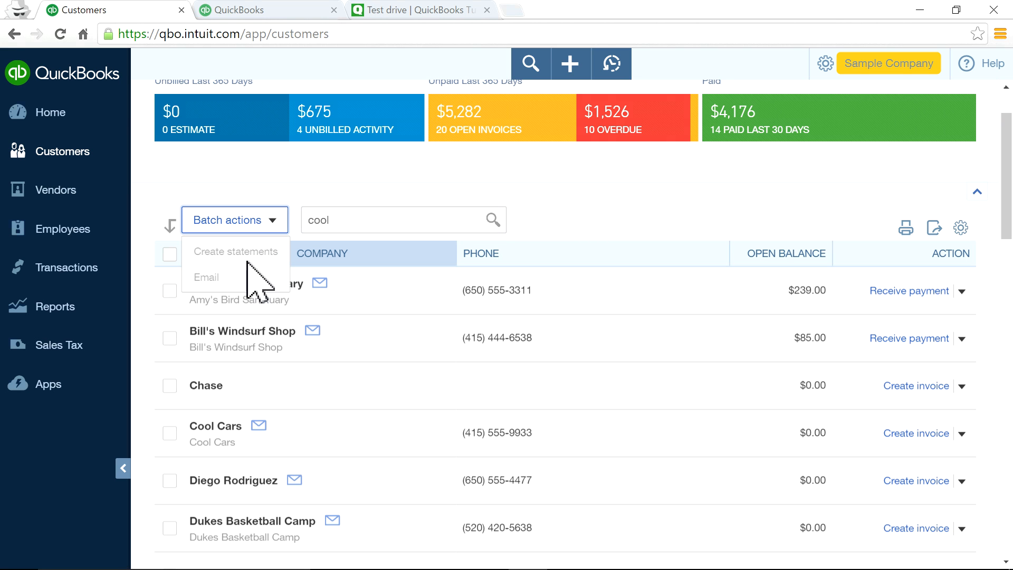
left_click(657, 233)
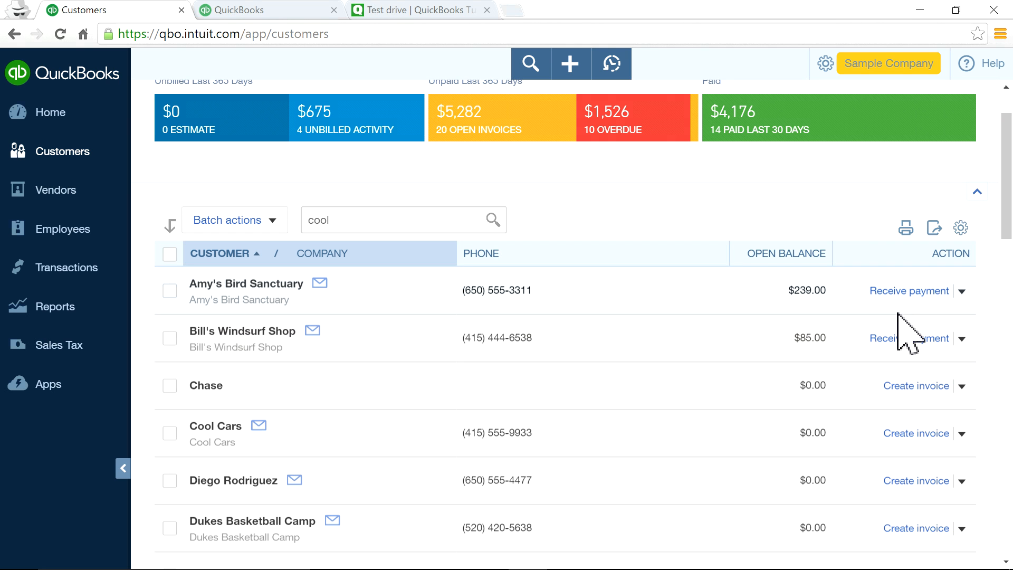
Receive Amy's Bird Sanctuary's $239.00 payment in full and Bill's Windsurf Shop's $85.00 payment.
left_click(901, 293)
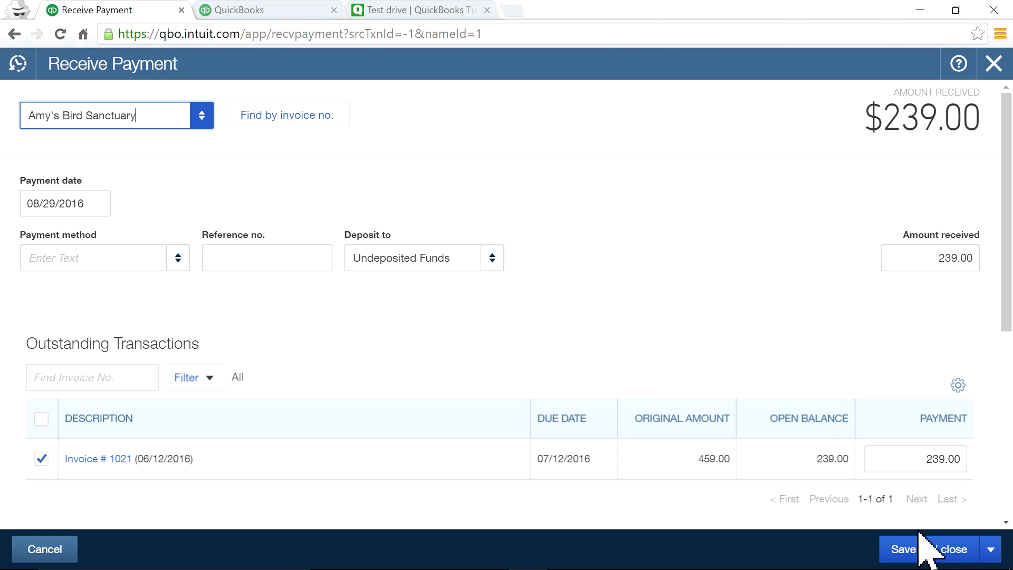
left_click(917, 548)
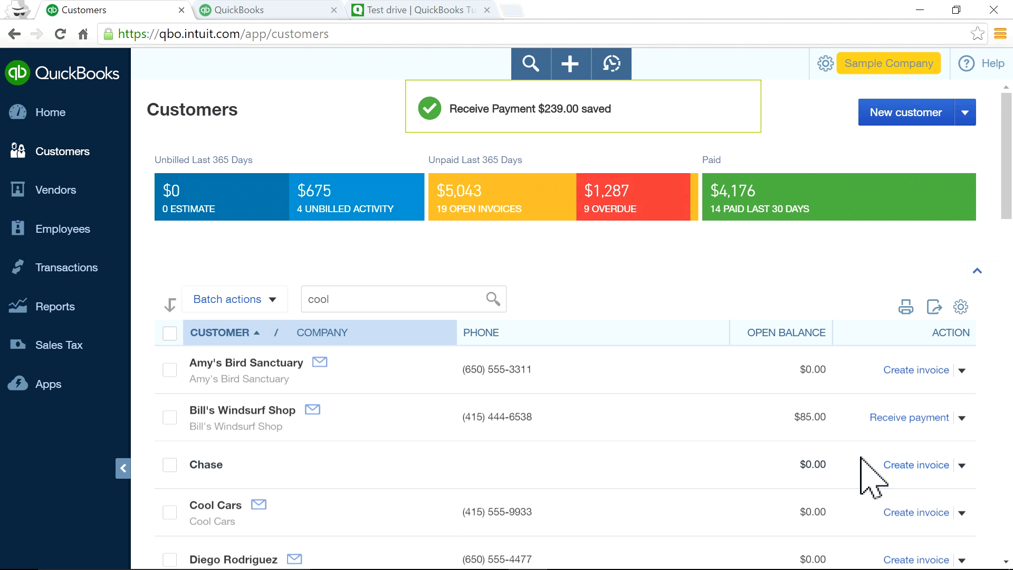
left_click(905, 418)
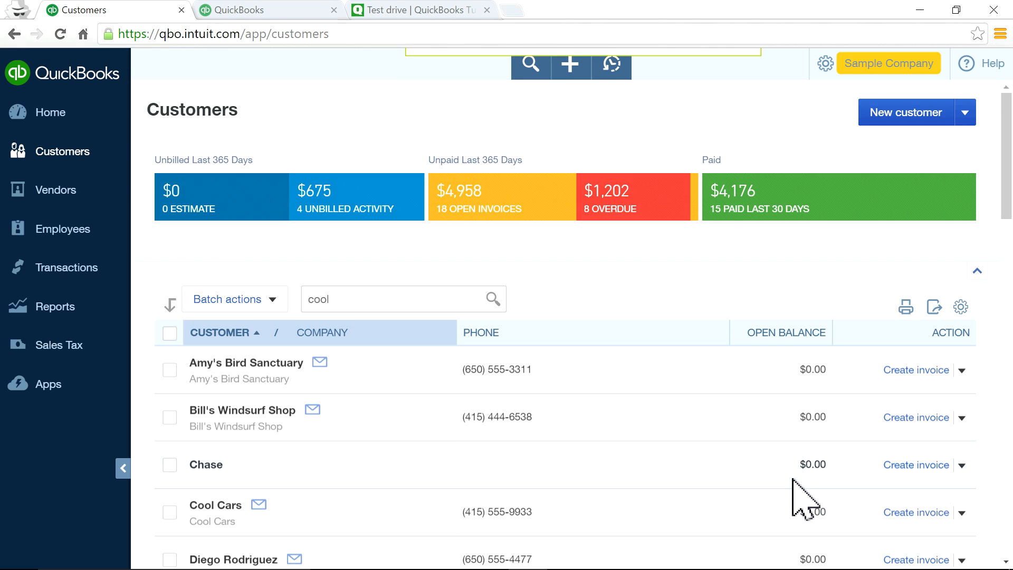
scroll(803, 493, "down", 5)
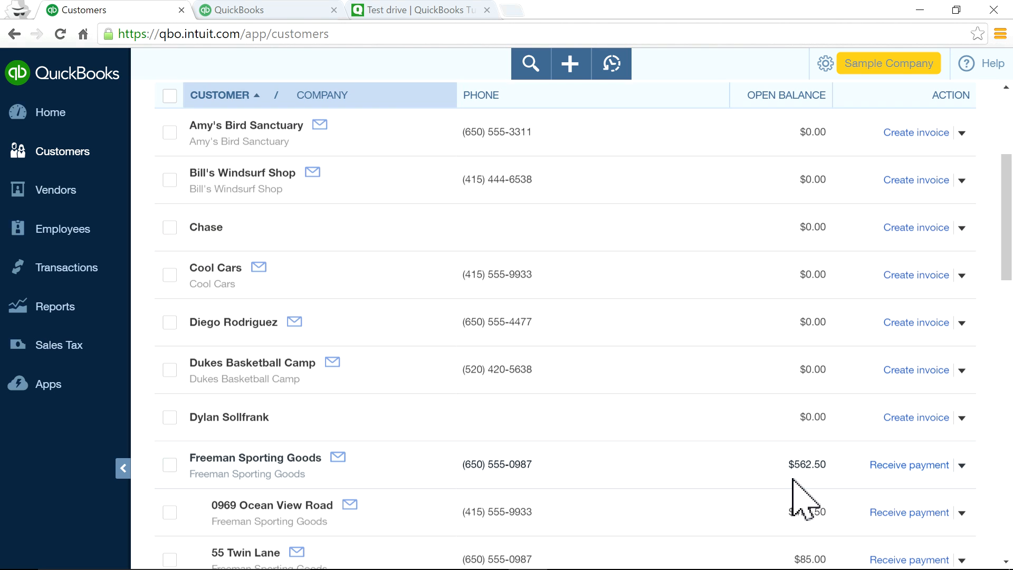
Try a Freeman Sporting Goods payment, then discard the empty form after the save error.
left_click(907, 467)
left_click(910, 549)
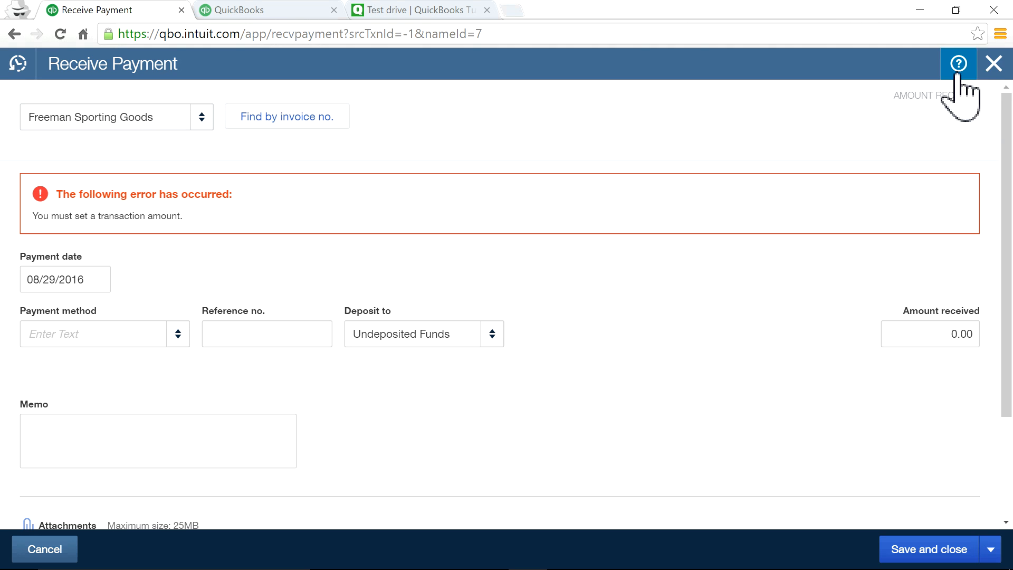
left_click(993, 65)
scroll(662, 479, "down", 6)
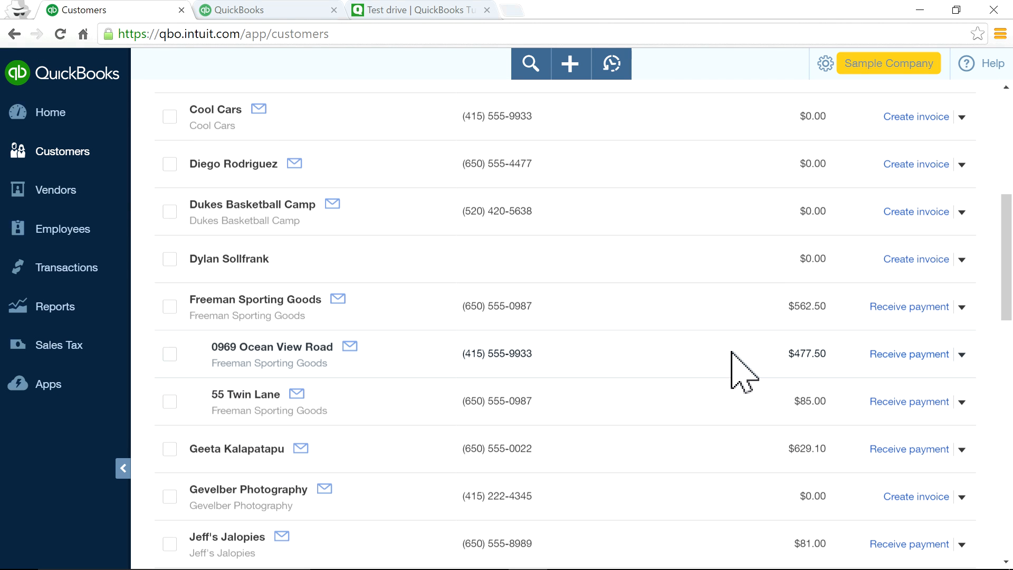
Record the Freeman Sporting Goods sub-customer's $477.50 payment and go to the Vendors list.
left_click(897, 354)
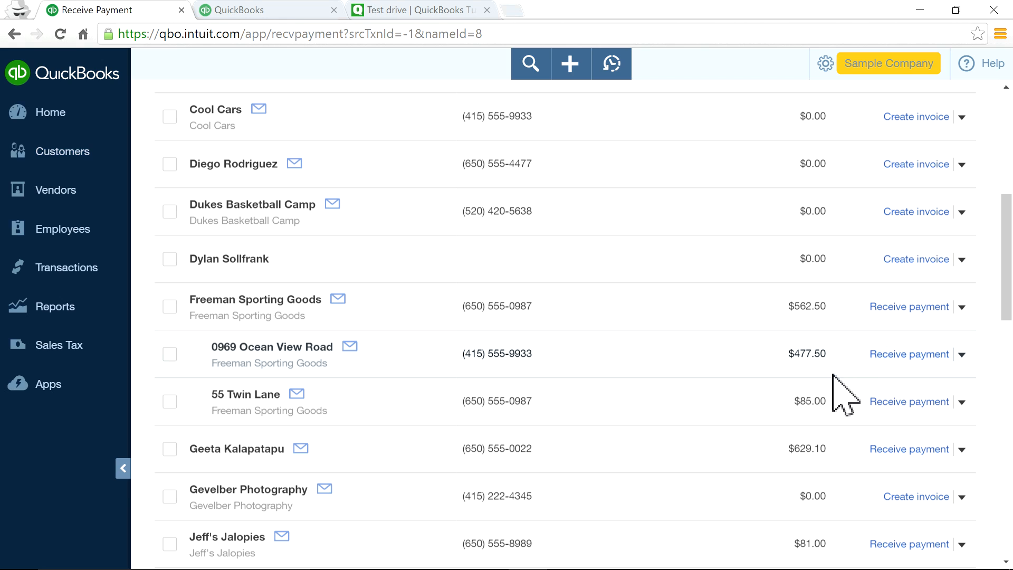
left_click(945, 545)
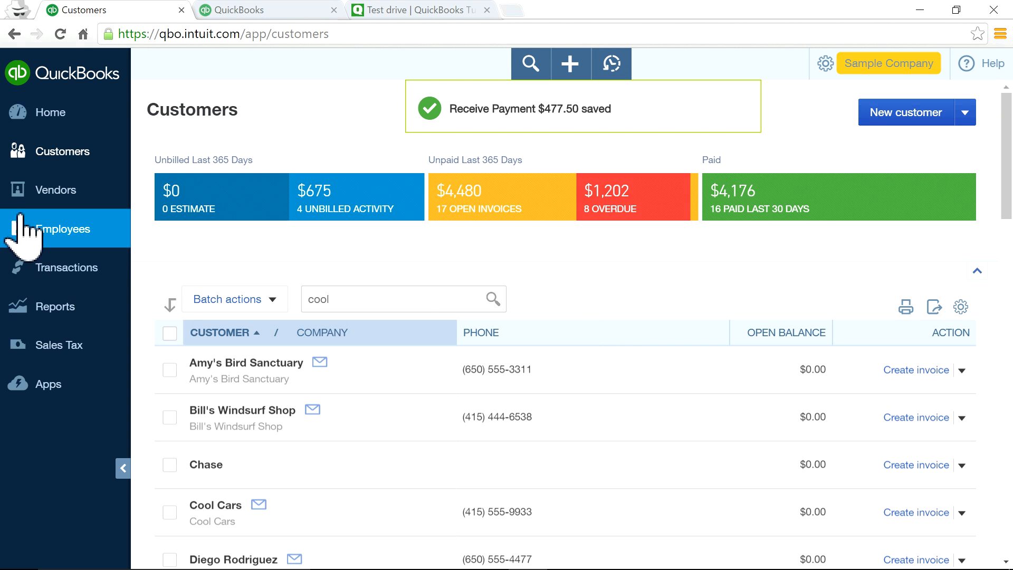
left_click(56, 191)
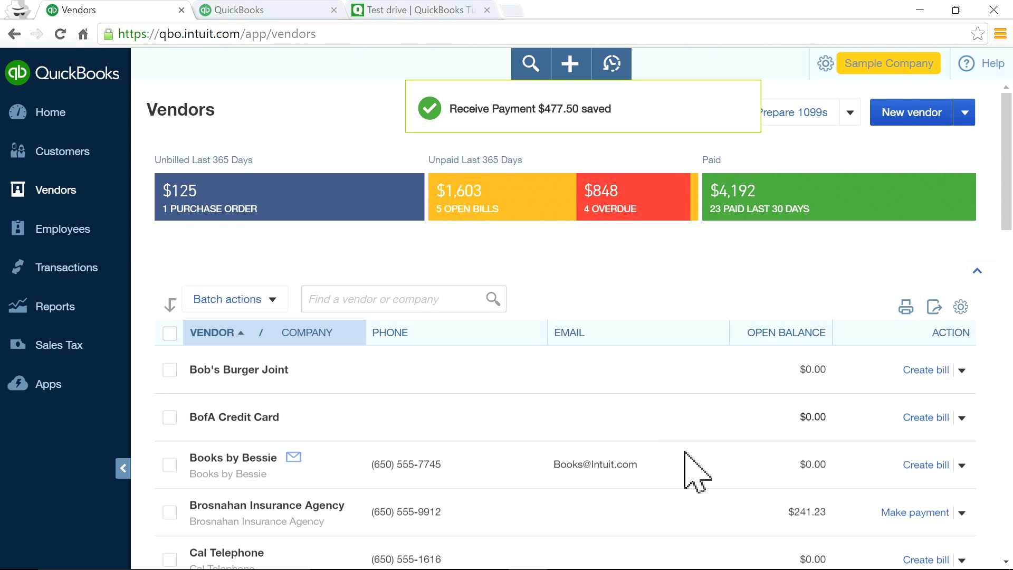
Pay Brosnahan Insurance Agency's $241.23 bill from Mastercard and close the blank follow-up form.
scroll(855, 490, "down", 1)
left_click(921, 437)
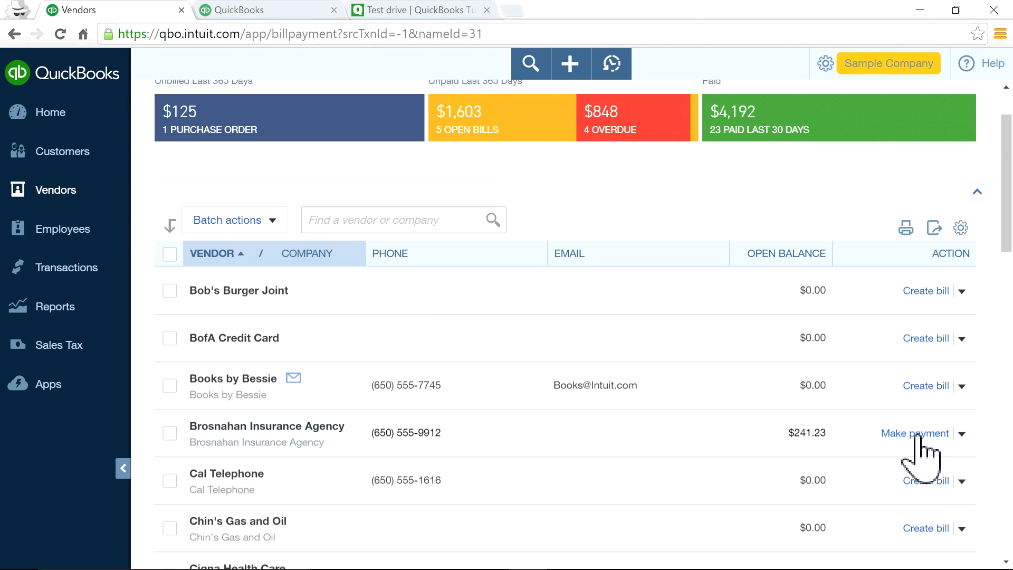
left_click(928, 549)
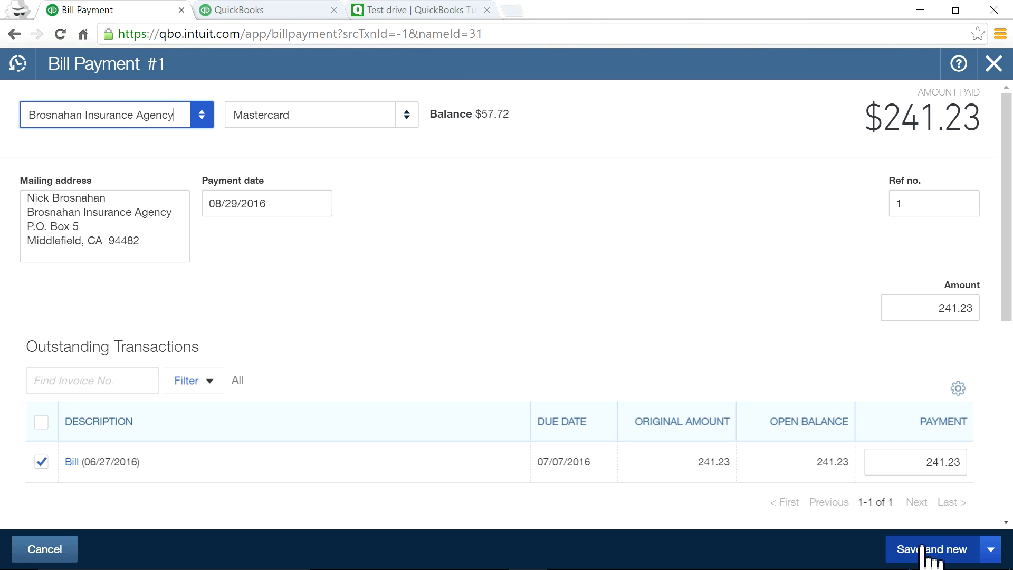
left_click(993, 64)
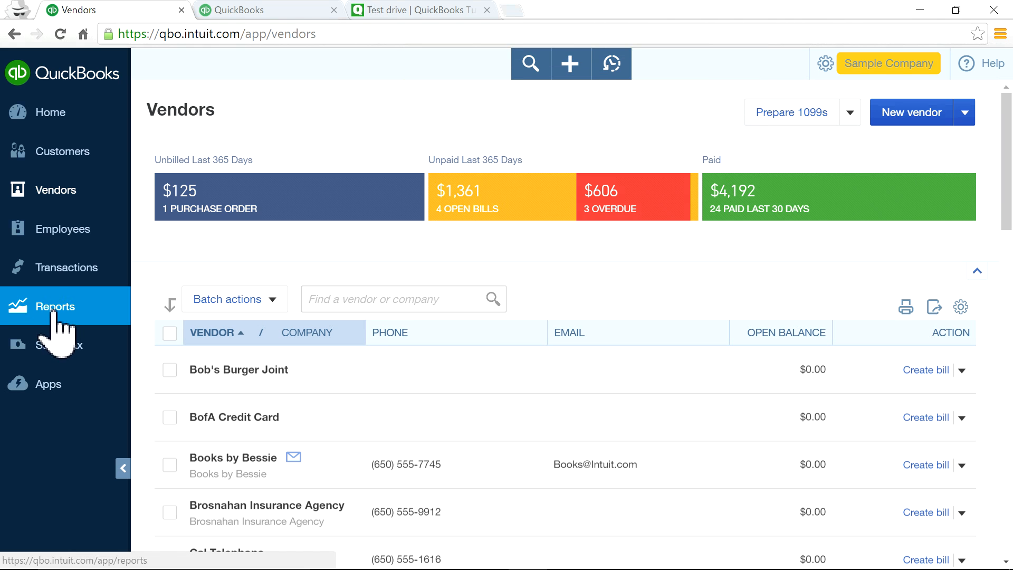
Navigate to the Chart of Accounts and scroll through the account list.
left_click(64, 275)
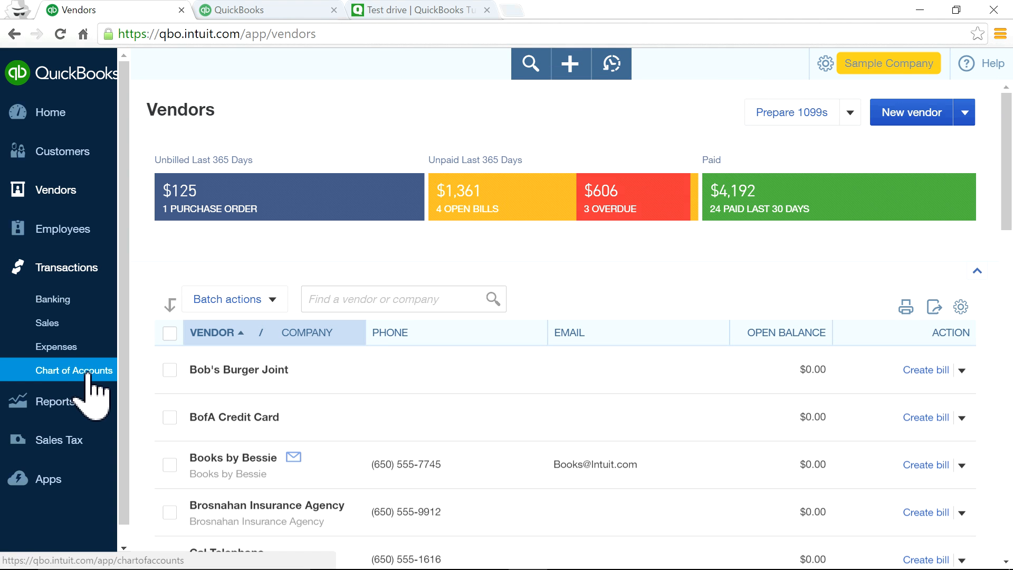
left_click(80, 374)
type("mas")
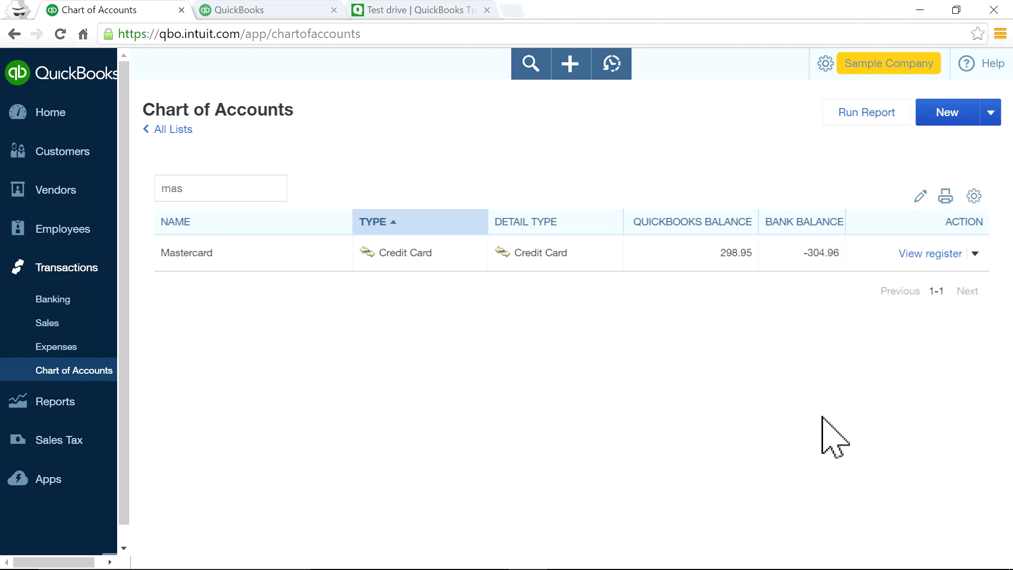
left_click(177, 130)
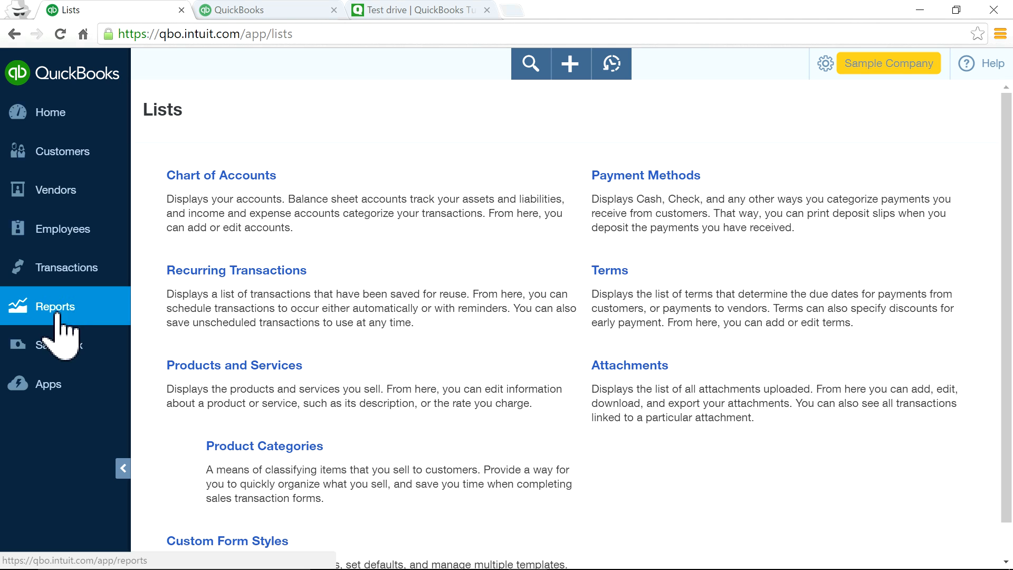
left_click(62, 309)
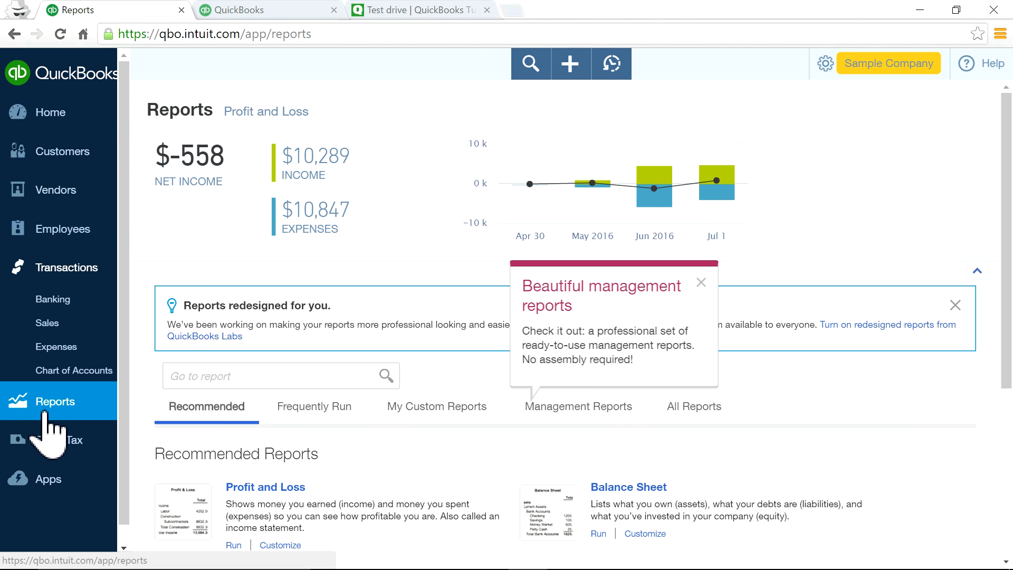
left_click(68, 370)
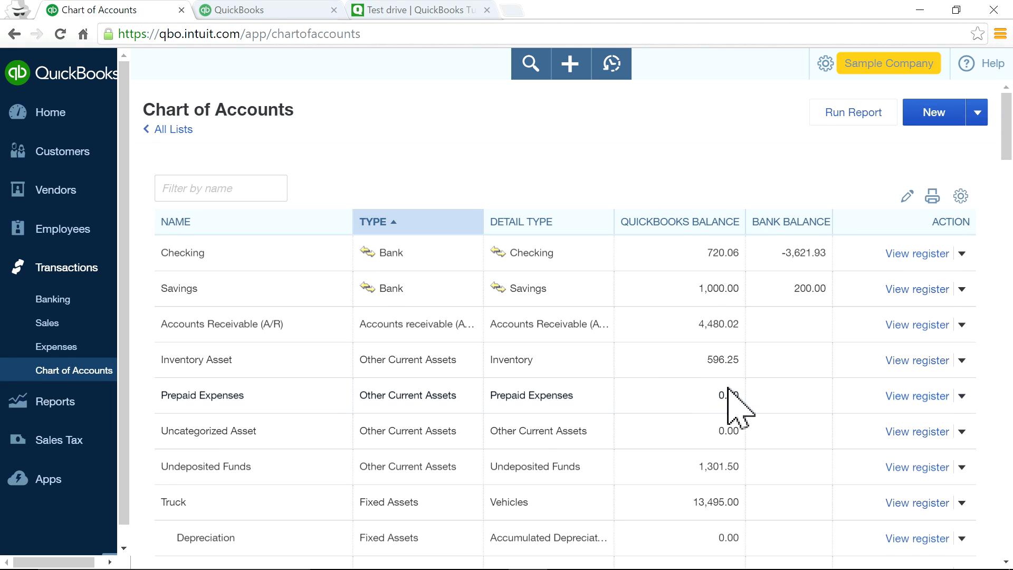
scroll(841, 441, "down", 4)
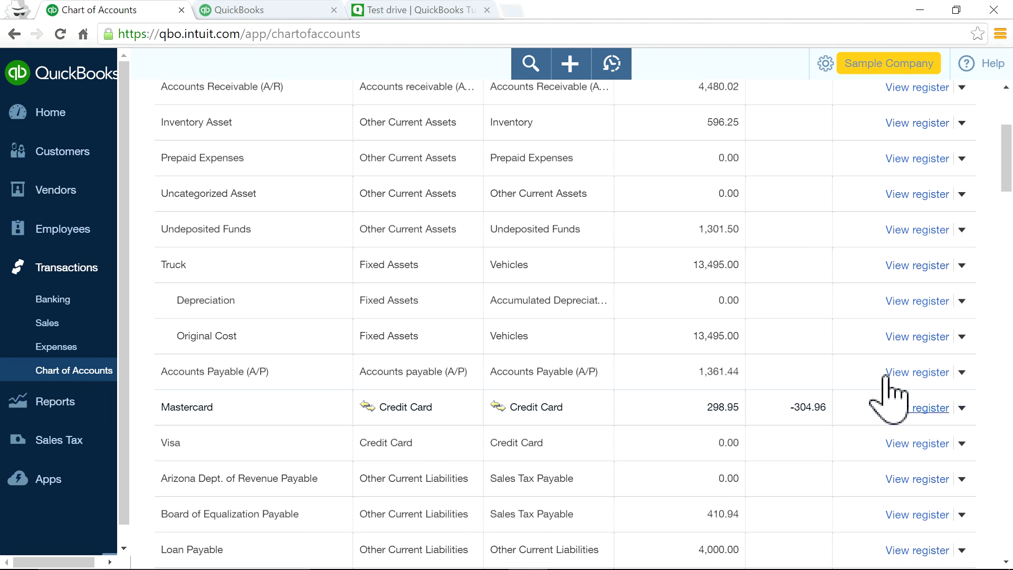
scroll(842, 343, "up", 4)
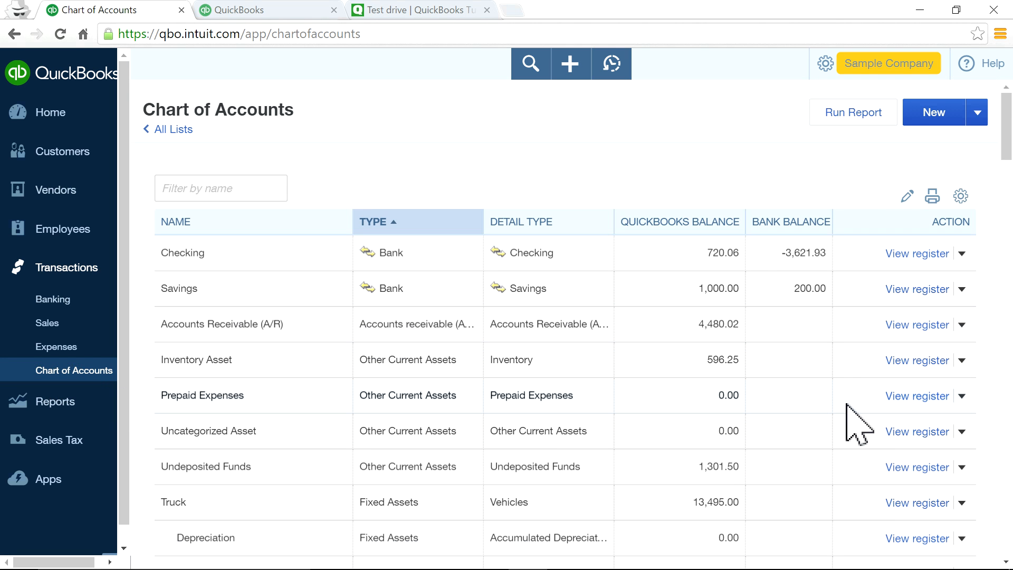
scroll(851, 419, "down", 4)
scroll(856, 427, "down", 3)
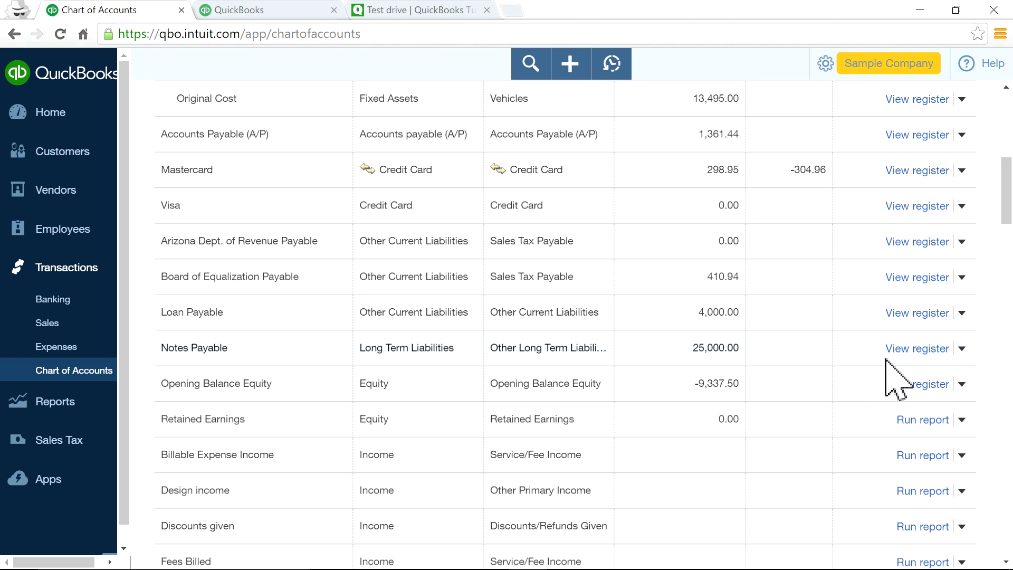
Inspect the action menus for Loan Payable and Undeposited Funds, then open Reports.
left_click(962, 314)
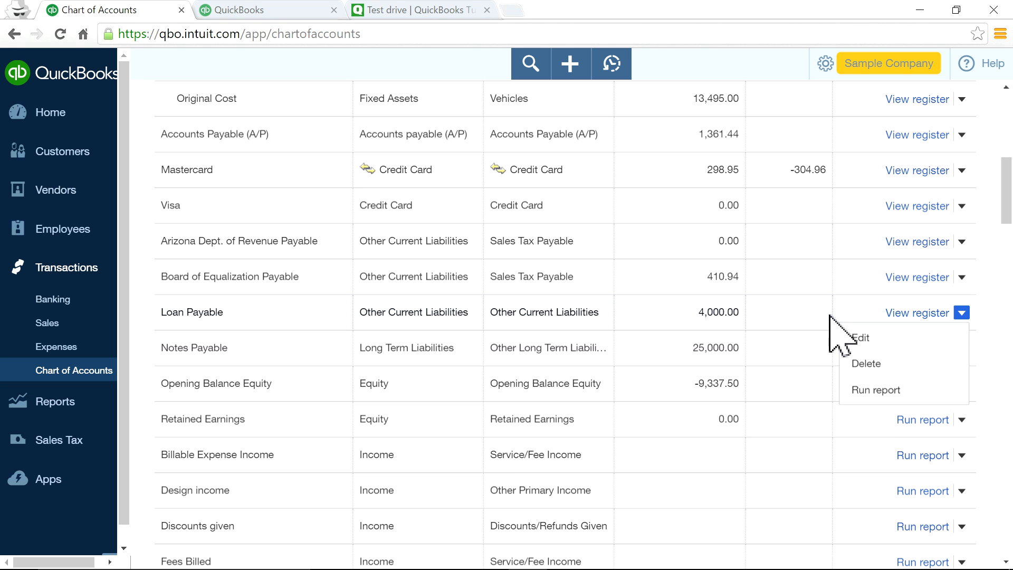
scroll(841, 330, "up", 9)
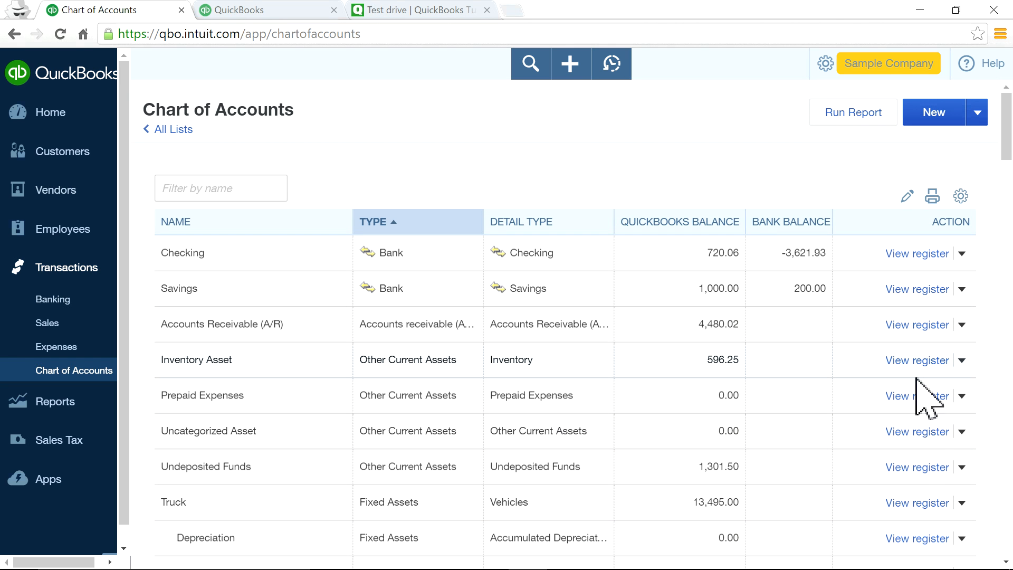
left_click(962, 467)
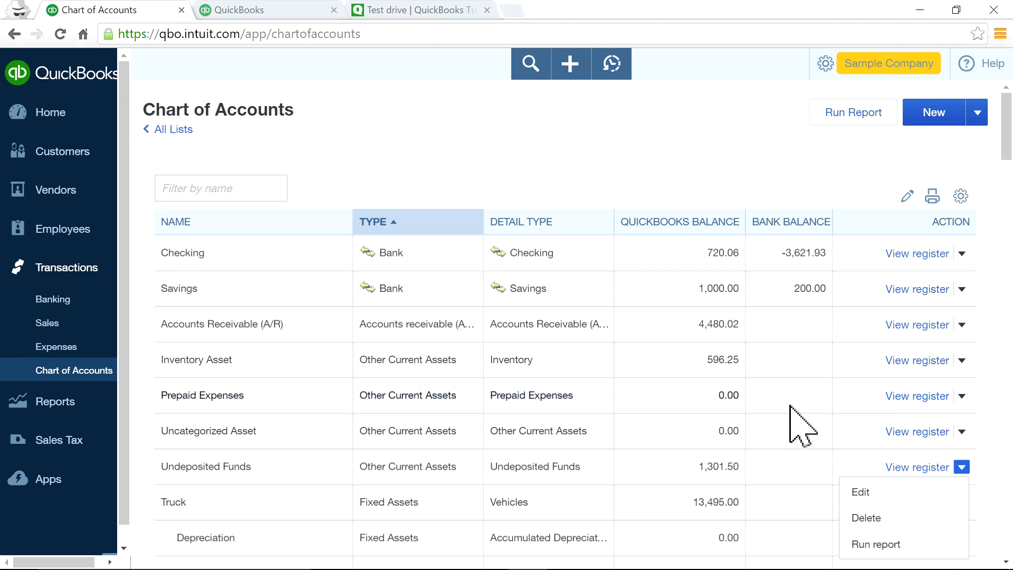
scroll(803, 427, "down", 20)
scroll(802, 427, "up", 5)
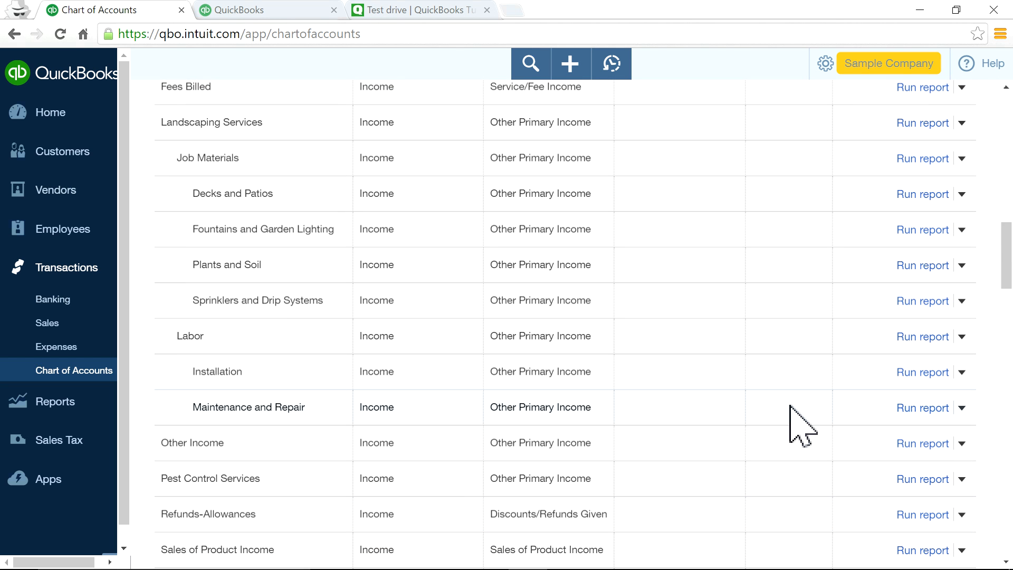
scroll(787, 406, "down", 1)
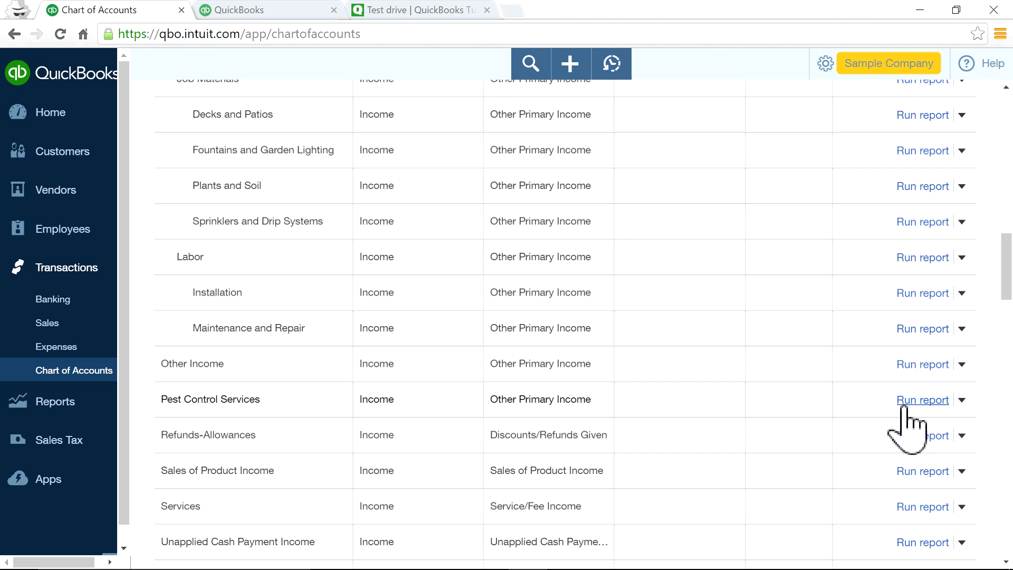
scroll(782, 413, "up", 12)
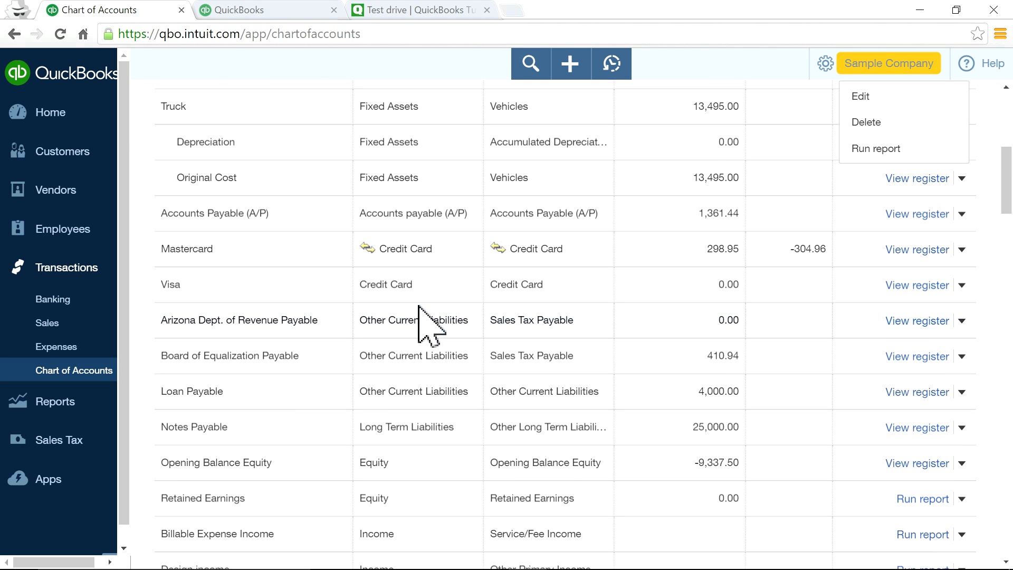
left_click(41, 407)
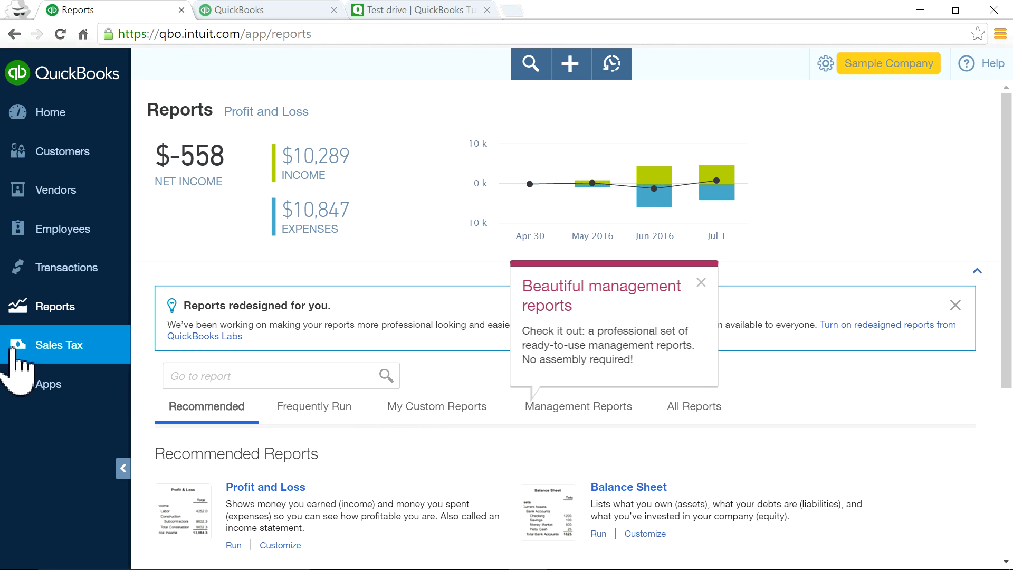
Dismiss the management reports tip and search reports for 'ap', then 'pro'.
scroll(380, 412, "down", 3)
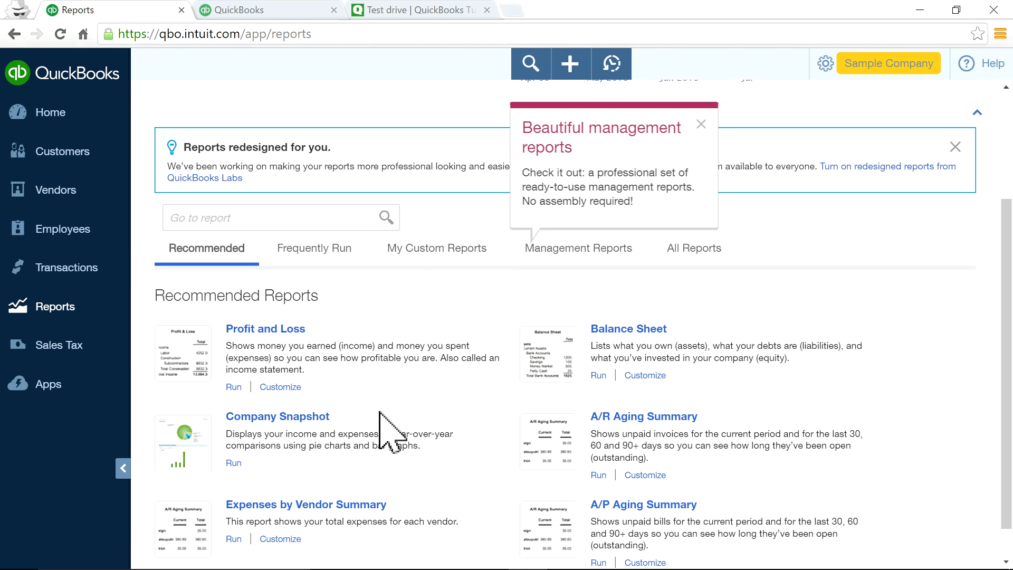
left_click(700, 125)
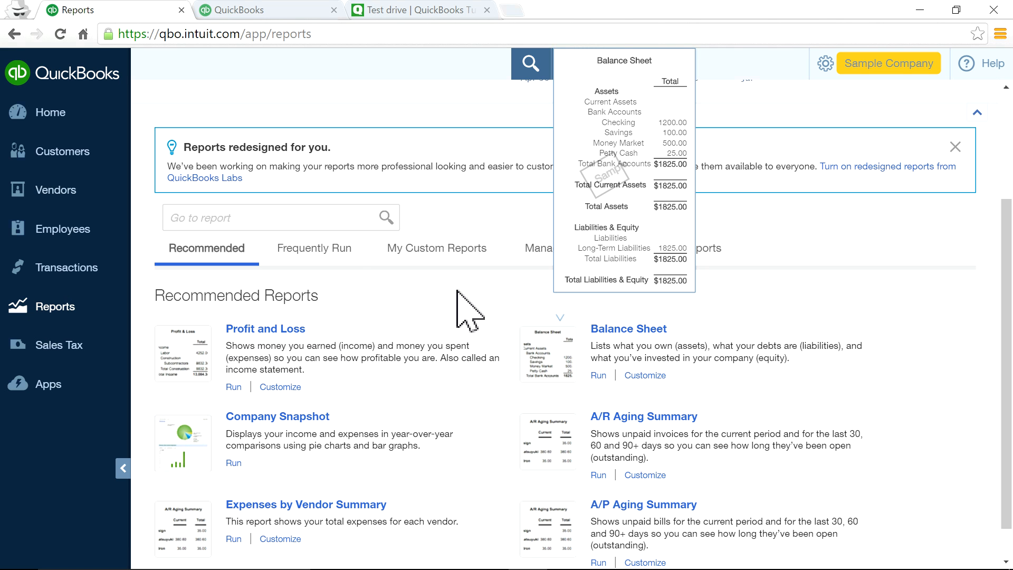
left_click(291, 217)
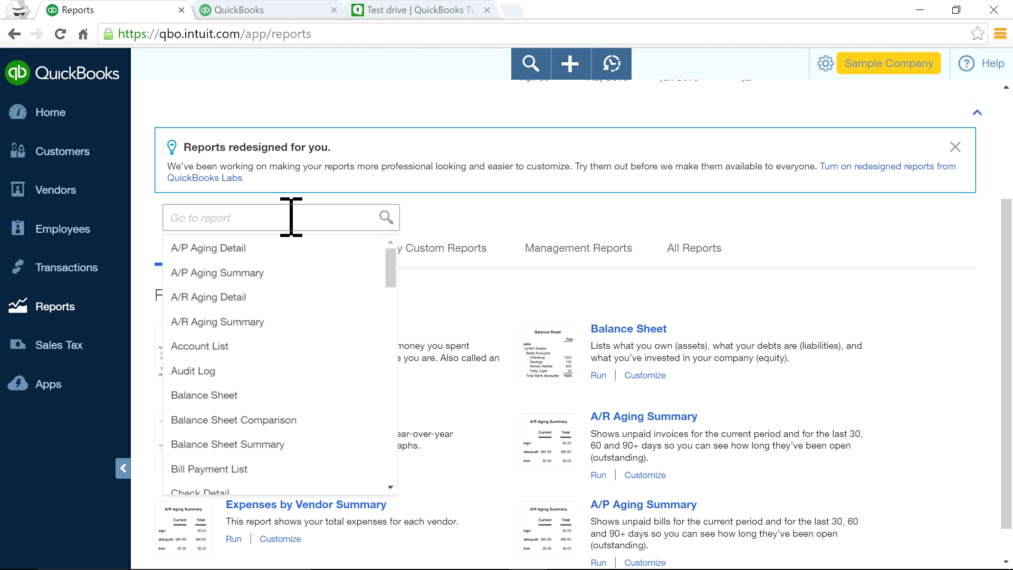
type("ap")
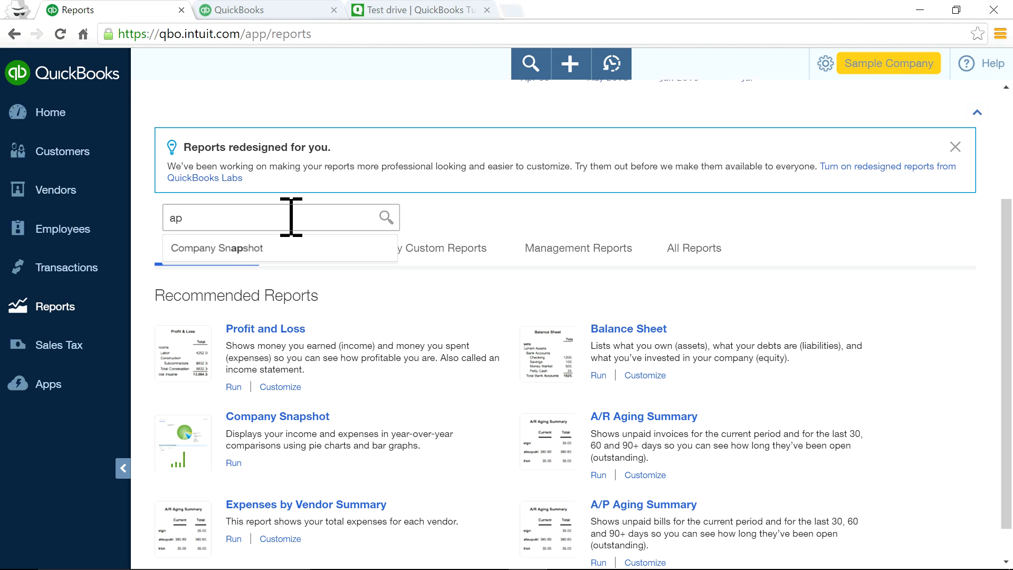
key("BackSpace")
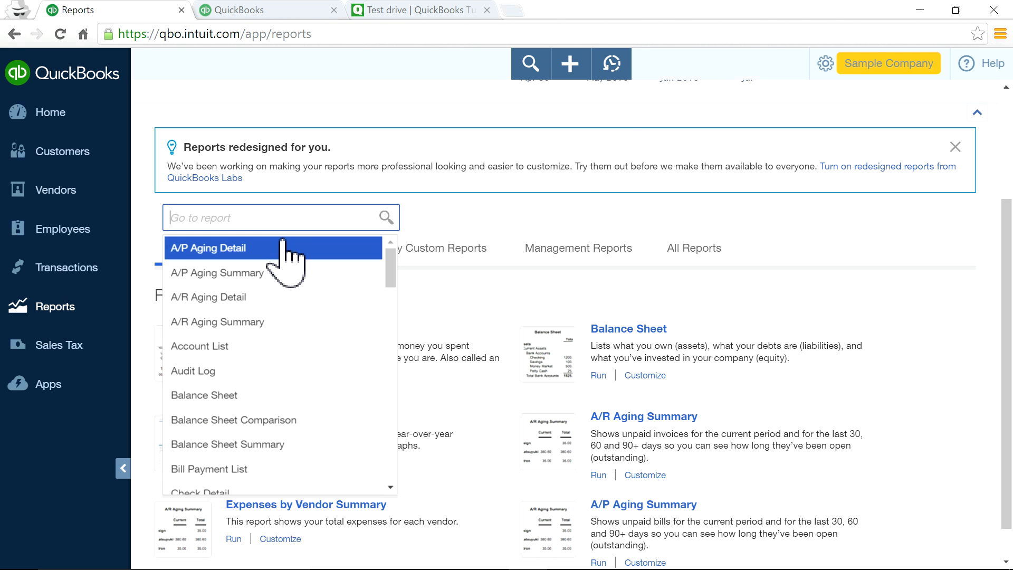
left_click(549, 308)
left_click(242, 218)
type("pro")
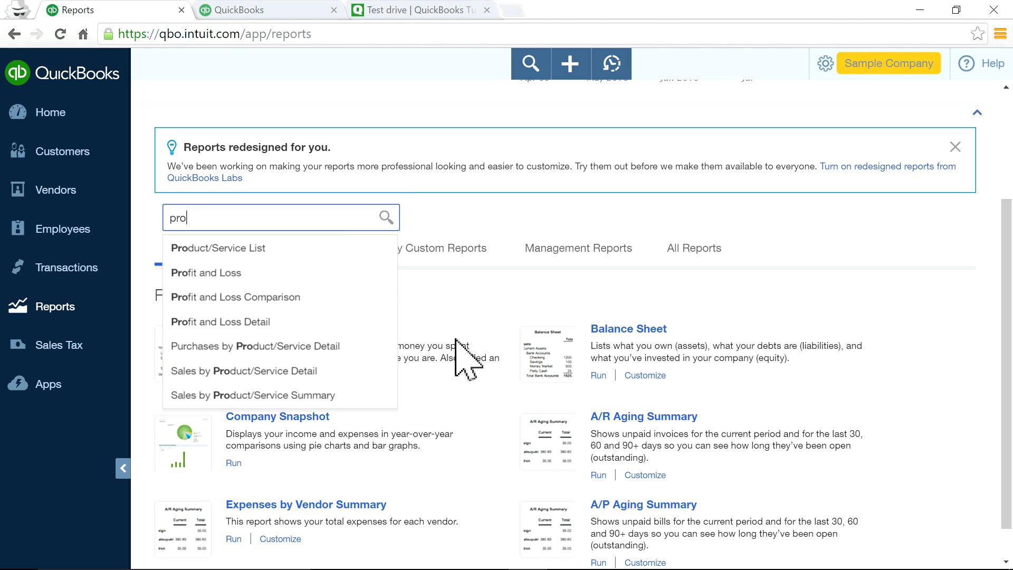
left_click(471, 317)
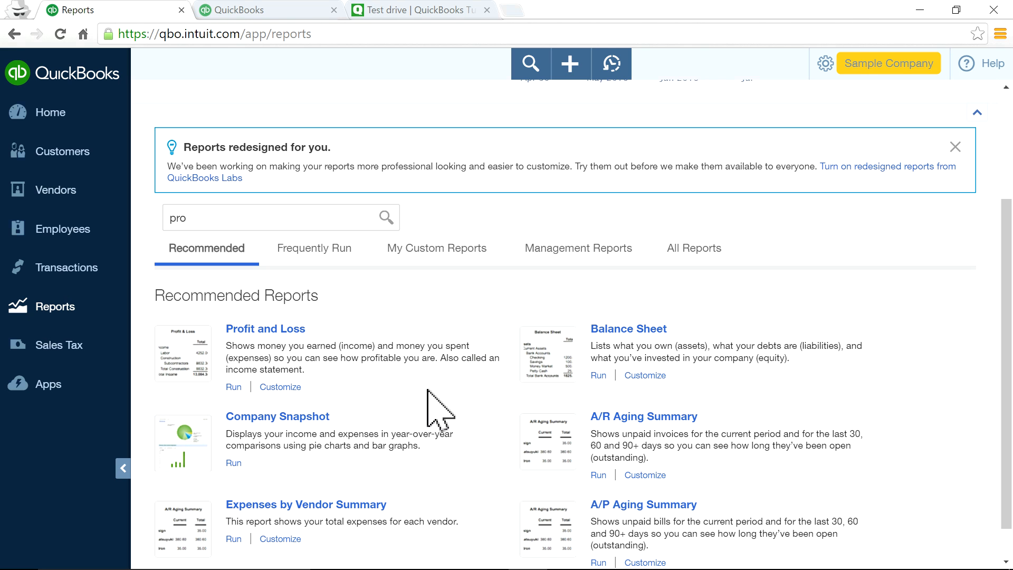
left_click_drag(266, 332, 359, 309)
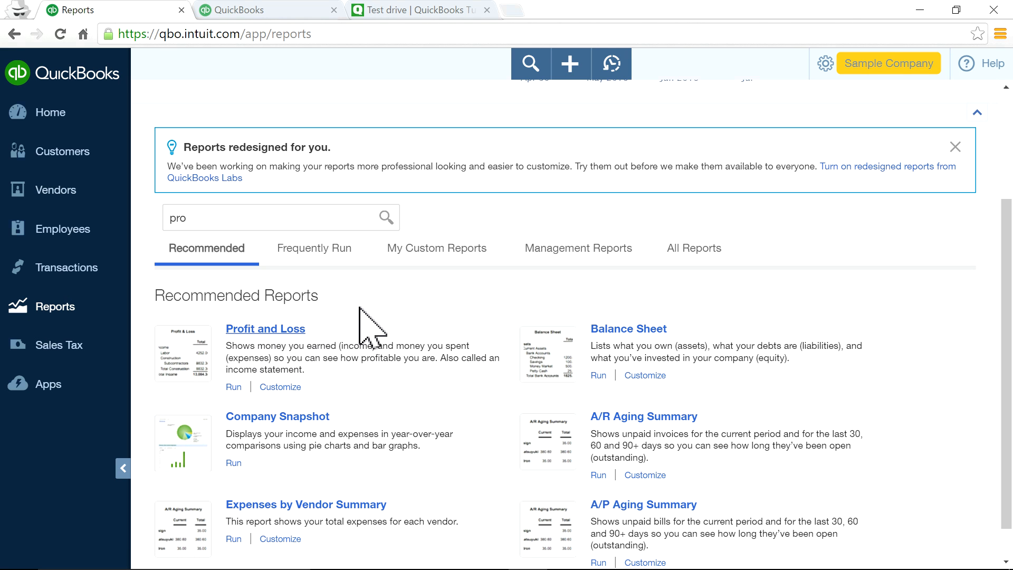
Check the Frequently Run and My Custom Reports tabs, then return to Recommended.
left_click(315, 248)
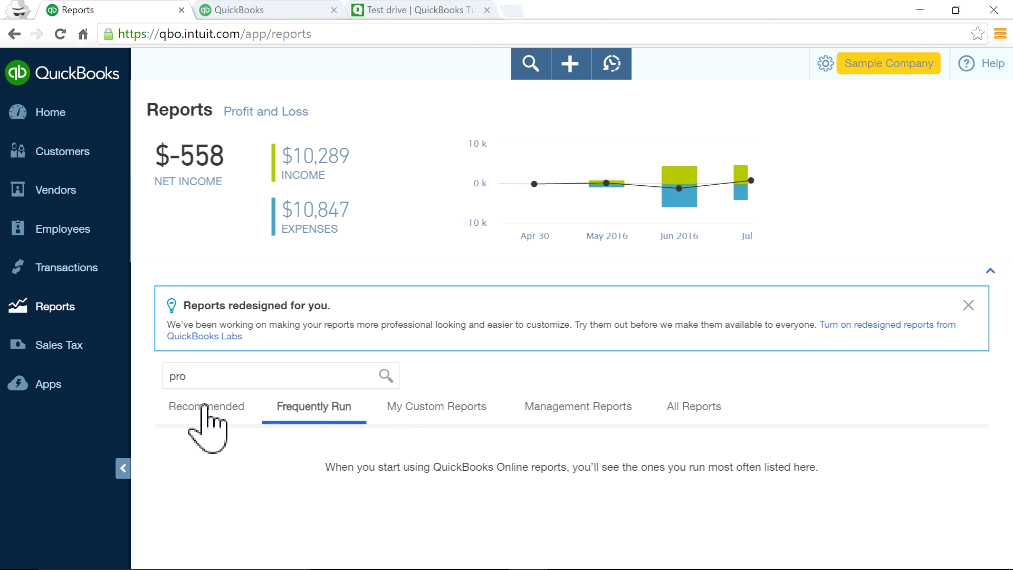
left_click(436, 409)
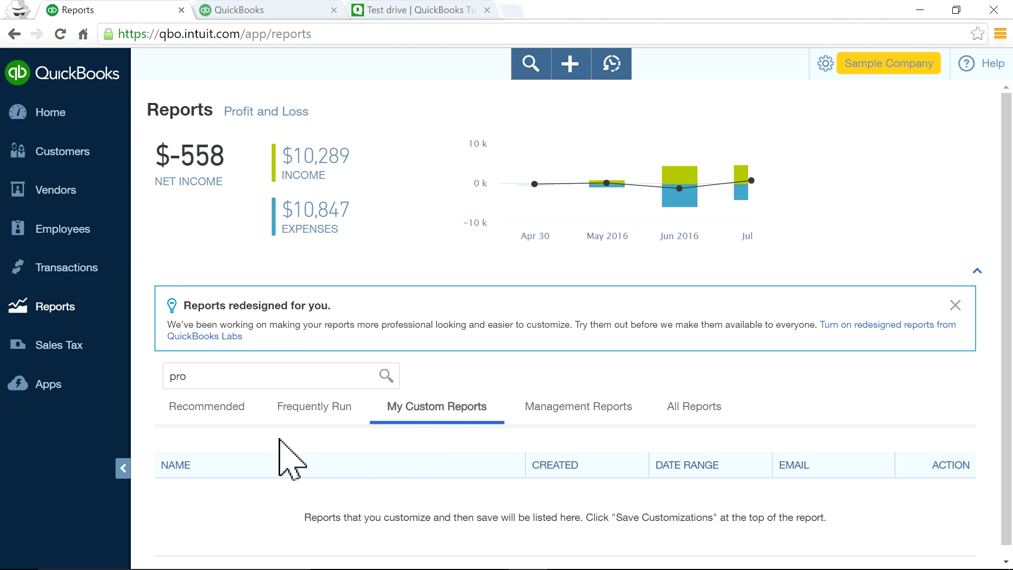
left_click(213, 409)
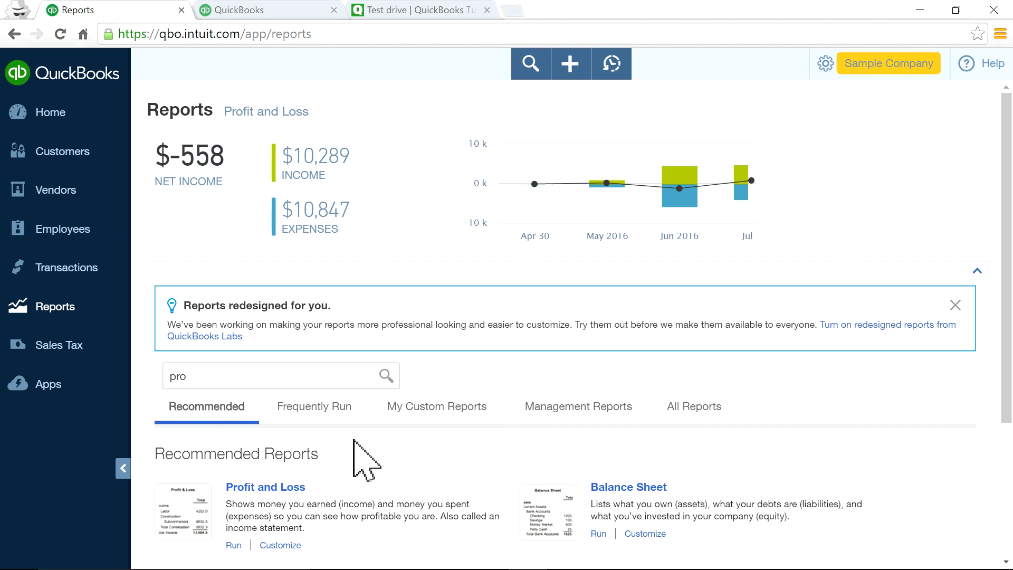
scroll(306, 430, "down", 2)
Save the Profit and Loss report's customizations as 'Profit and Loss' and confirm it under My Custom Reports.
left_click(290, 416)
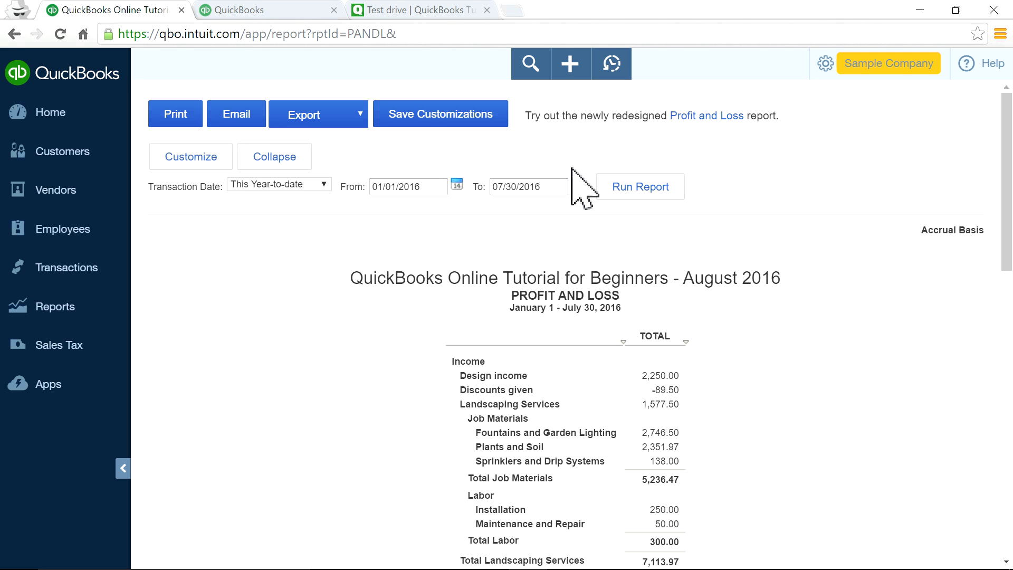
left_click(430, 136)
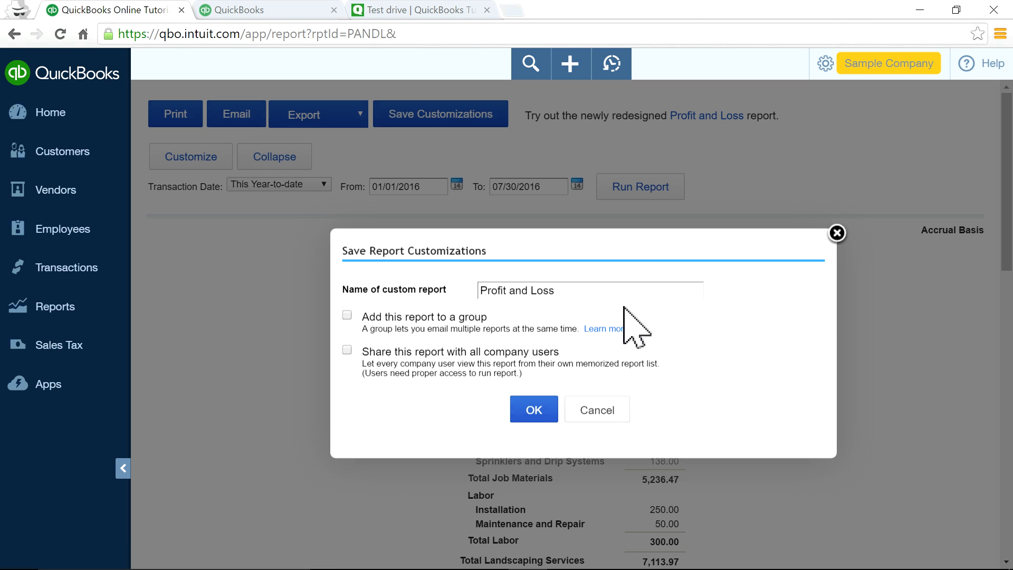
left_click(536, 413)
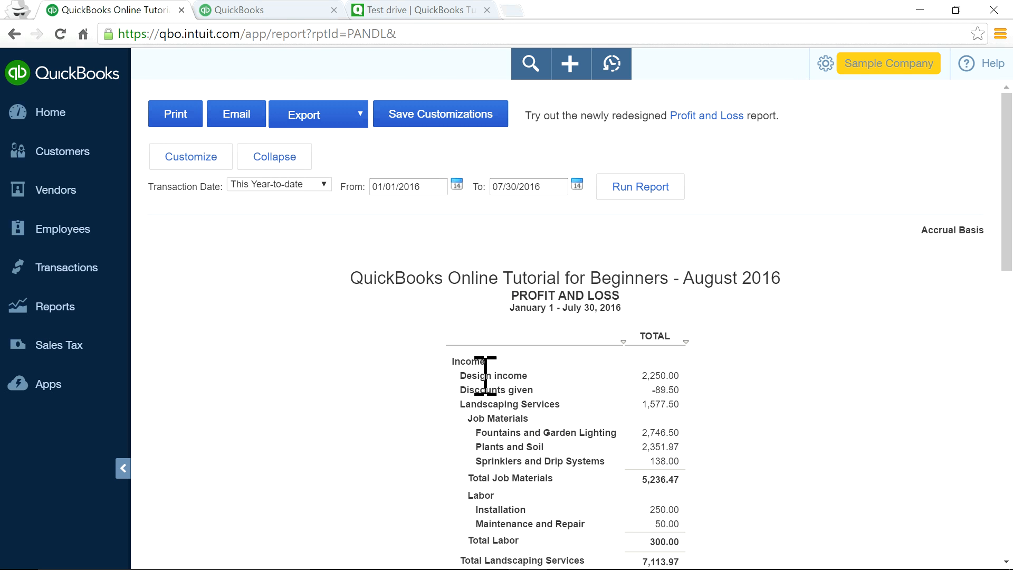
left_click(44, 309)
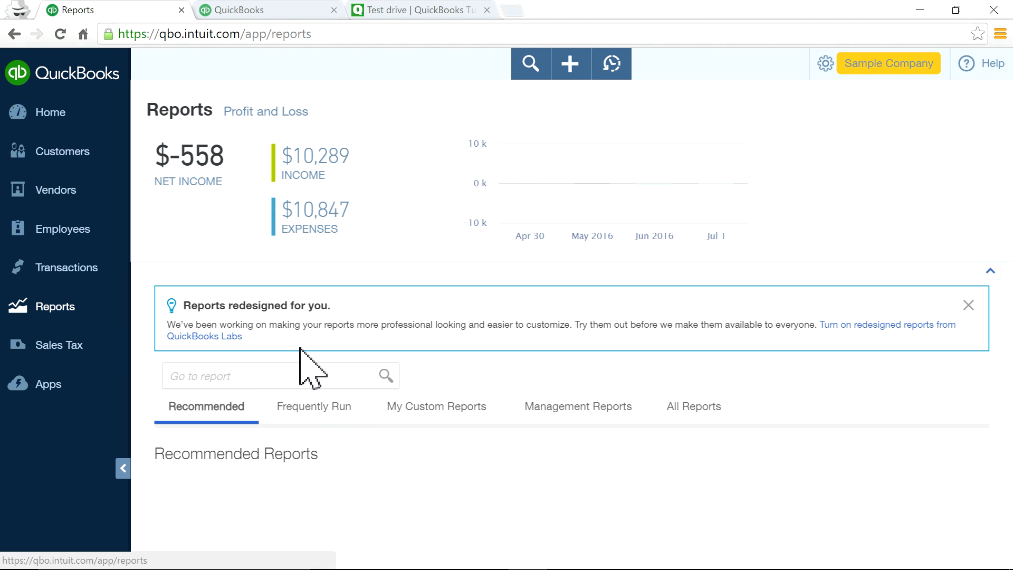
left_click(444, 413)
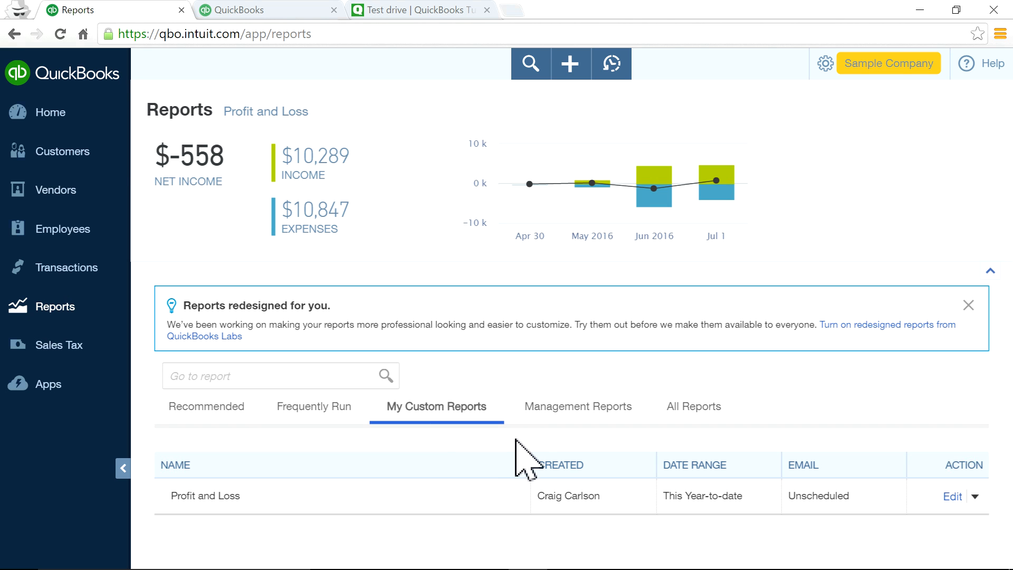
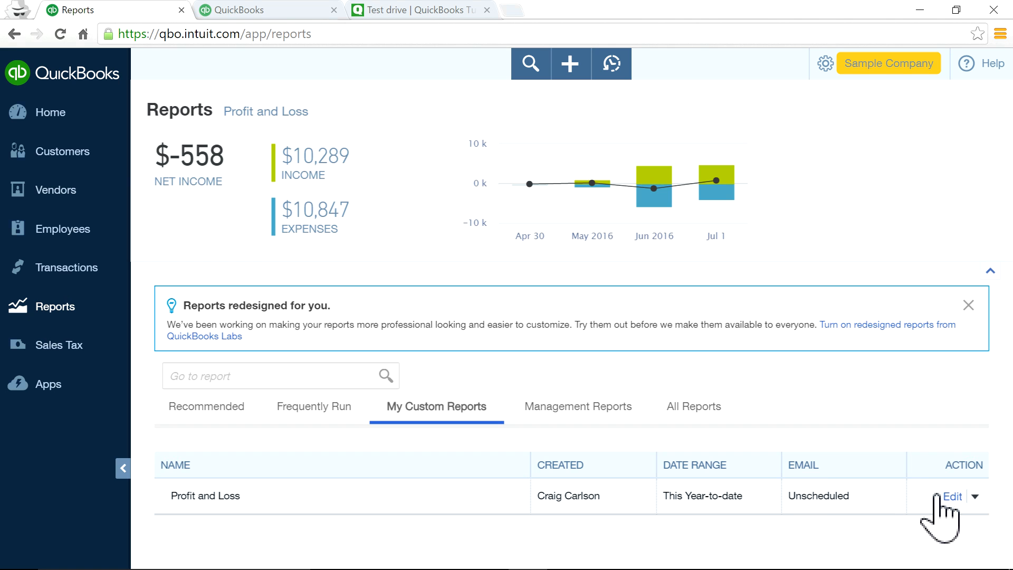
Try adding the Profit and Loss custom report to a group, then leave its settings unsaved.
left_click(948, 496)
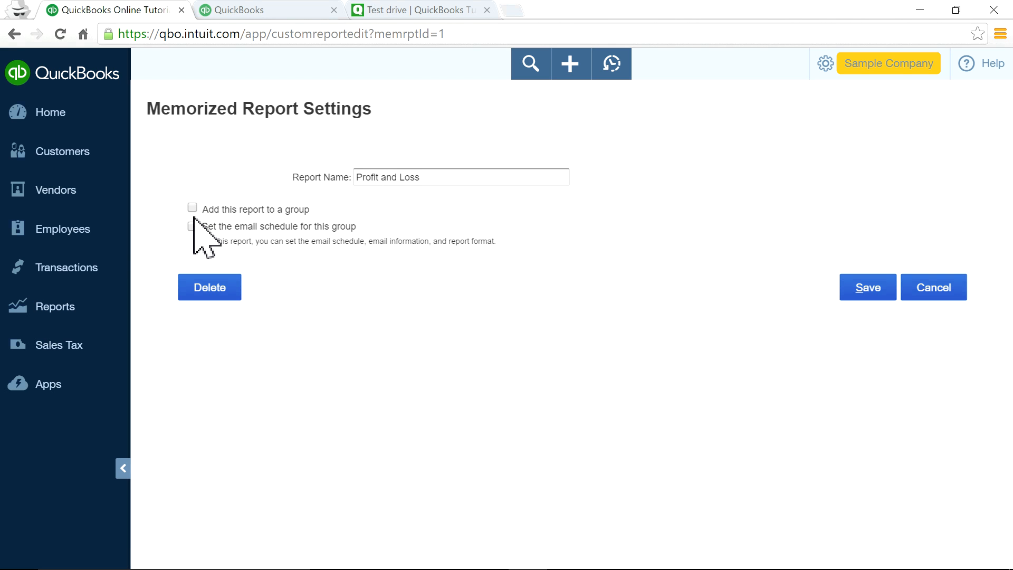
left_click(470, 209)
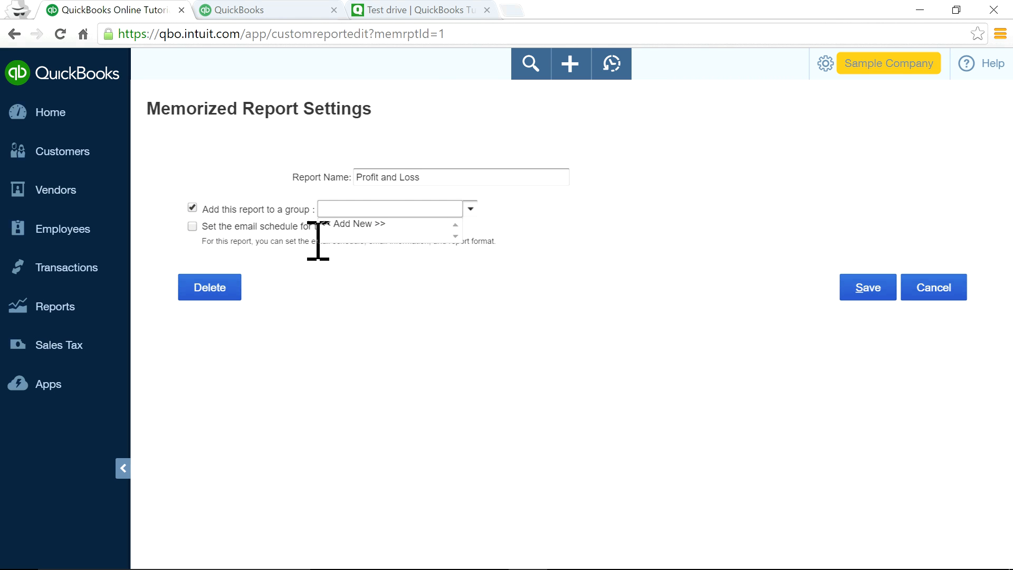
left_click(277, 242)
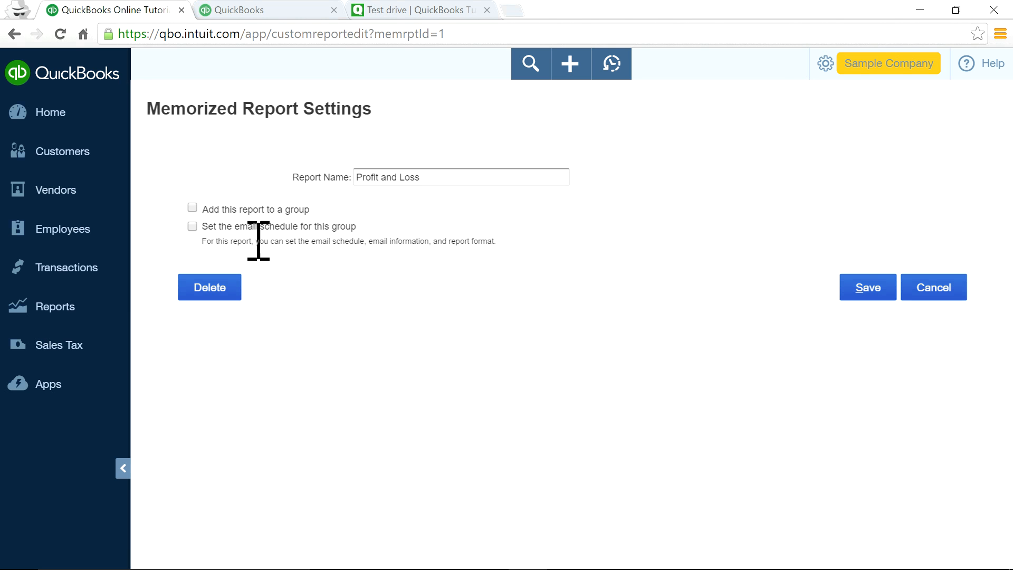
left_click(904, 291)
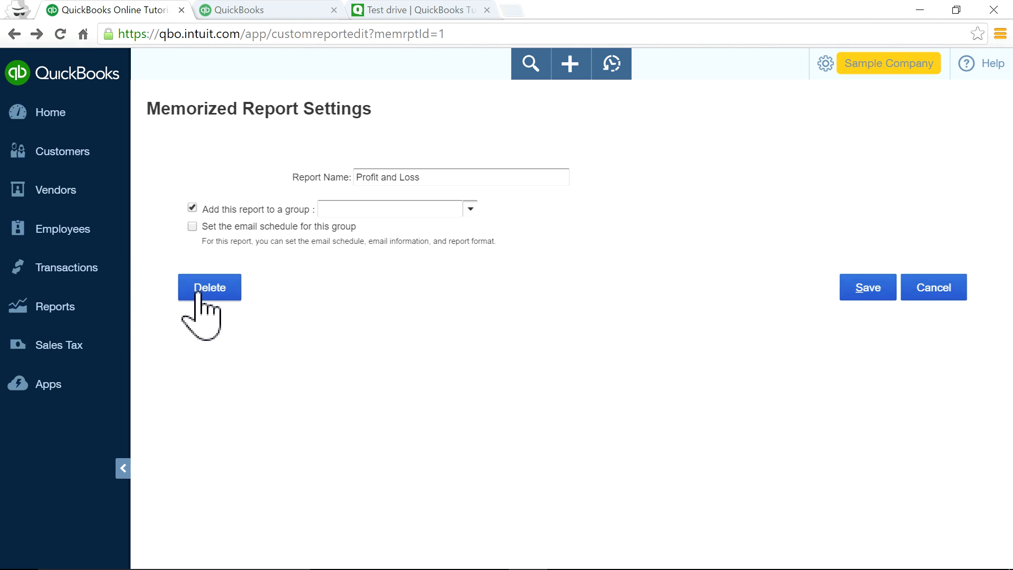
left_click(958, 290)
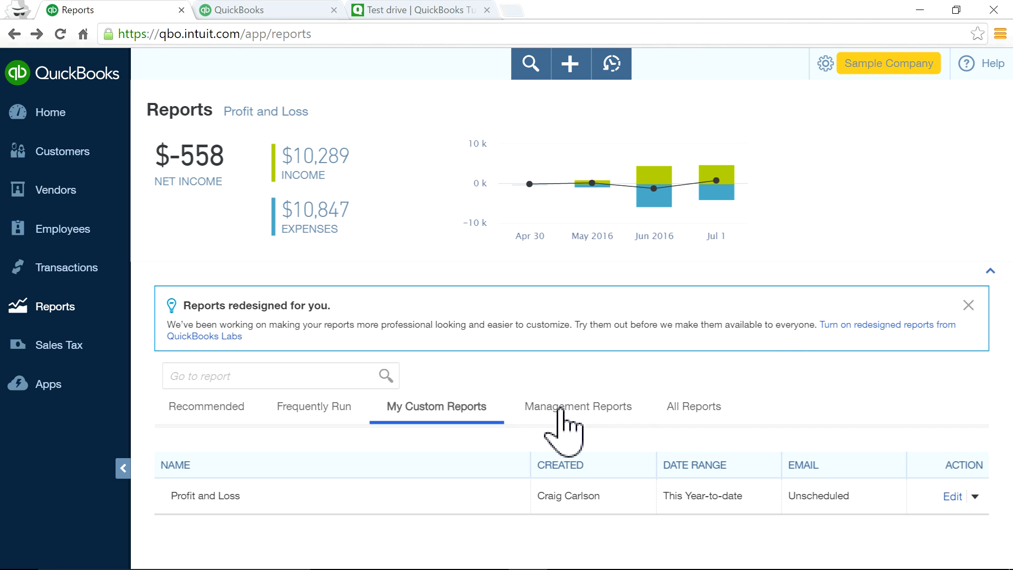
From the Management Reports list, preview the Sales Performance report and scroll through it.
left_click(576, 409)
scroll(607, 417, "down", 1)
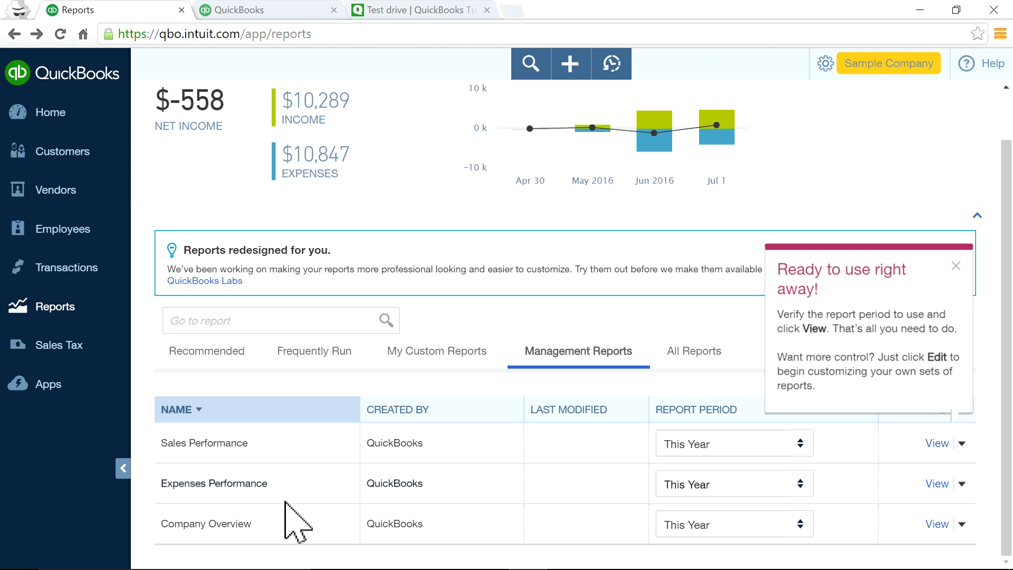
left_click(962, 444)
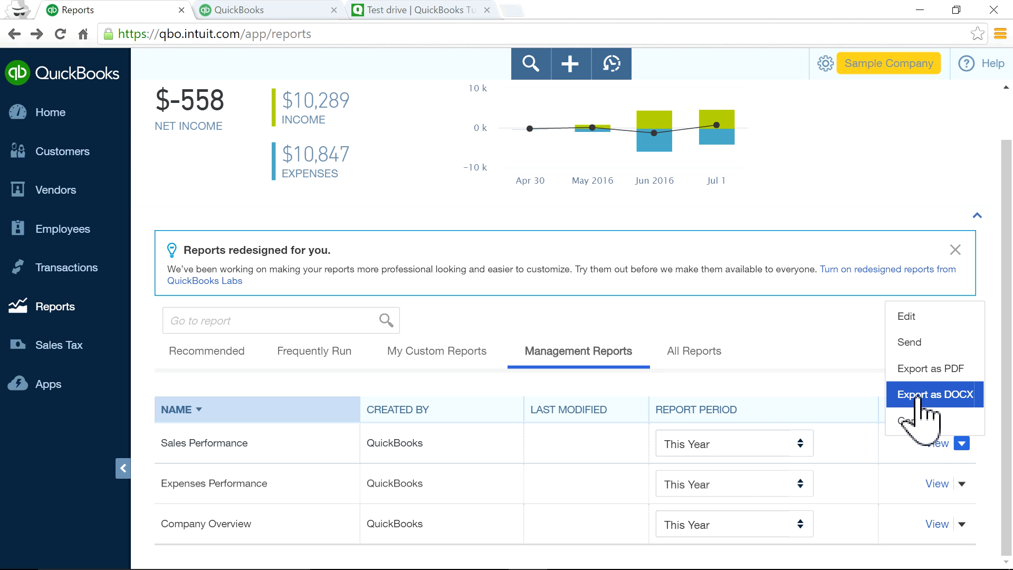
left_click(934, 445)
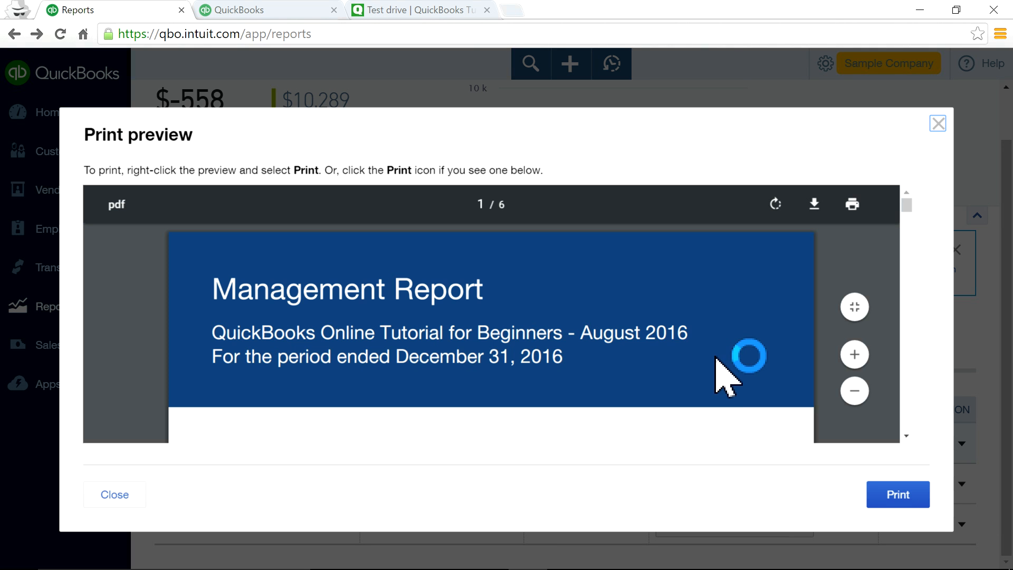
scroll(630, 354, "down", 3)
scroll(630, 354, "up", 3)
scroll(630, 354, "down", 6)
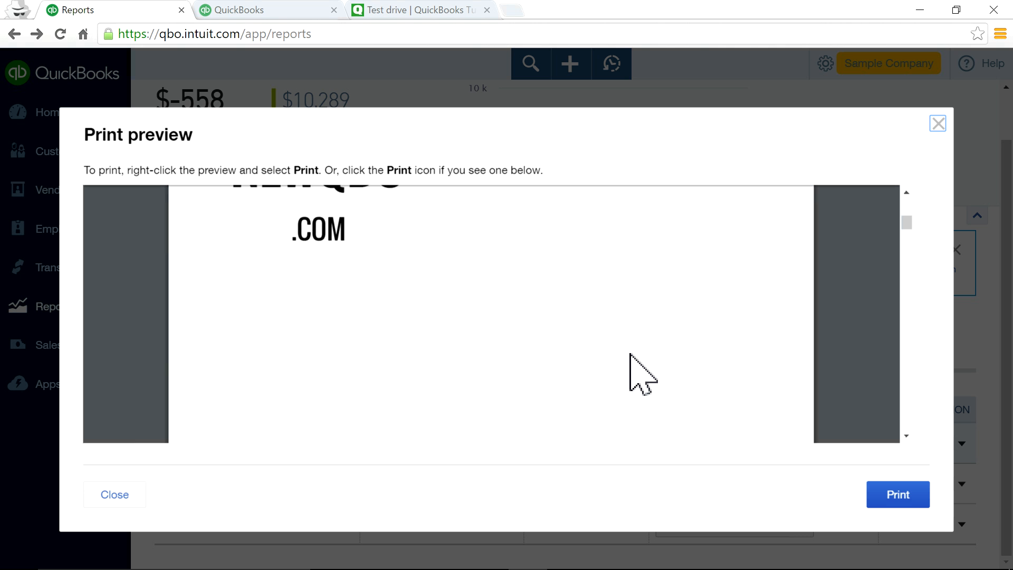
scroll(630, 355, "down", 5)
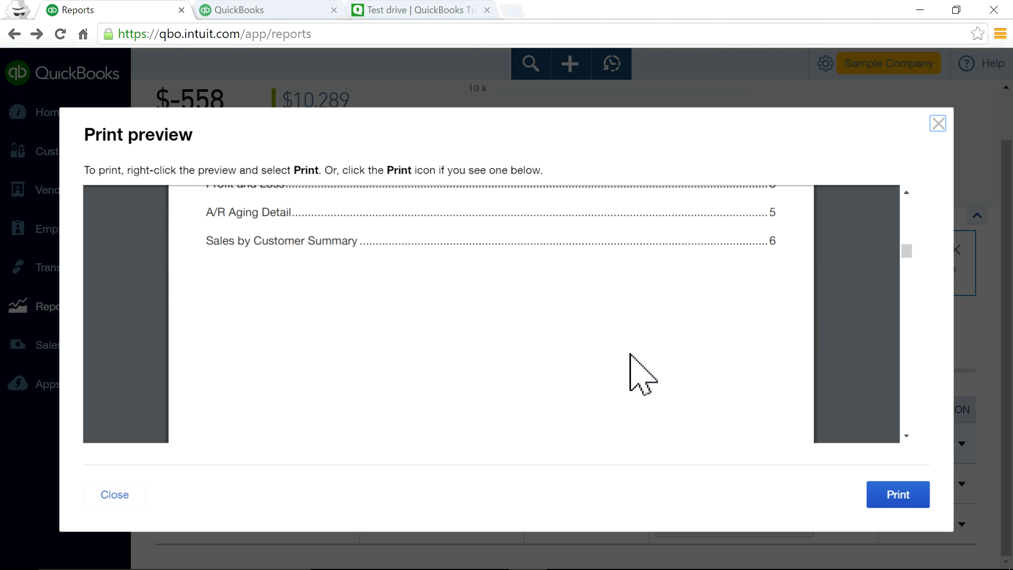
scroll(630, 355, "down", 8)
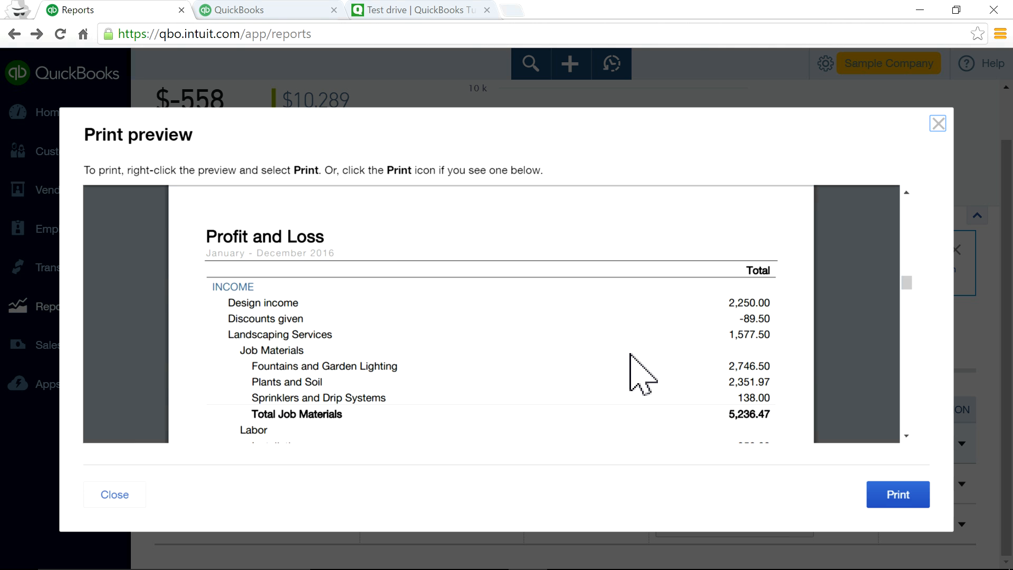
scroll(630, 355, "down", 8)
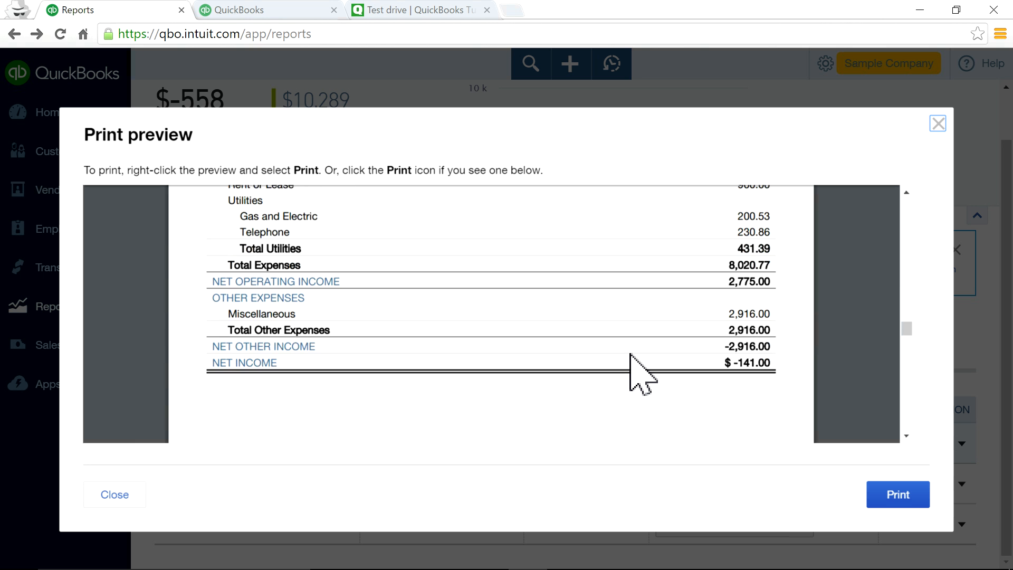
scroll(630, 354, "down", 10)
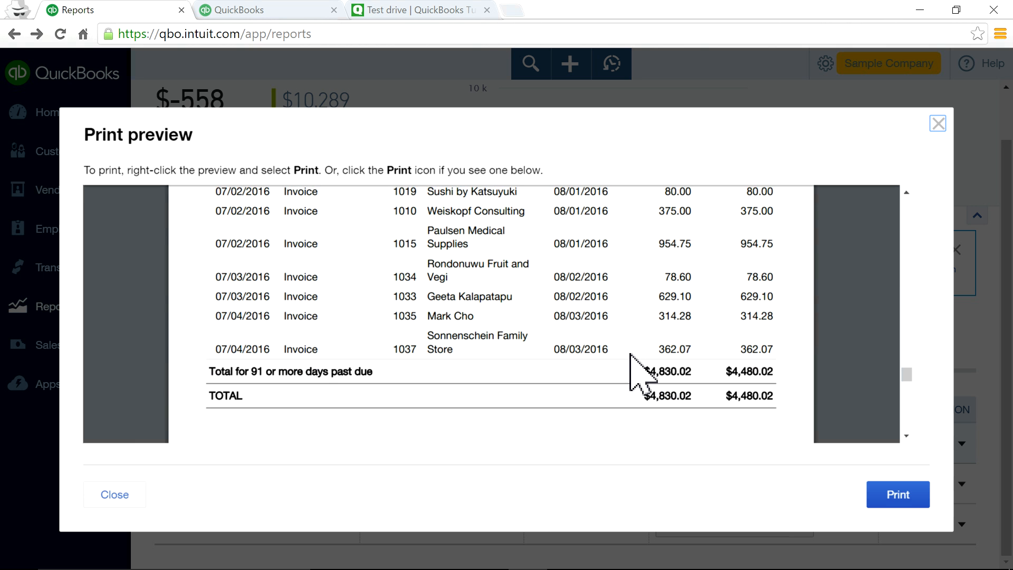
scroll(630, 354, "up", 15)
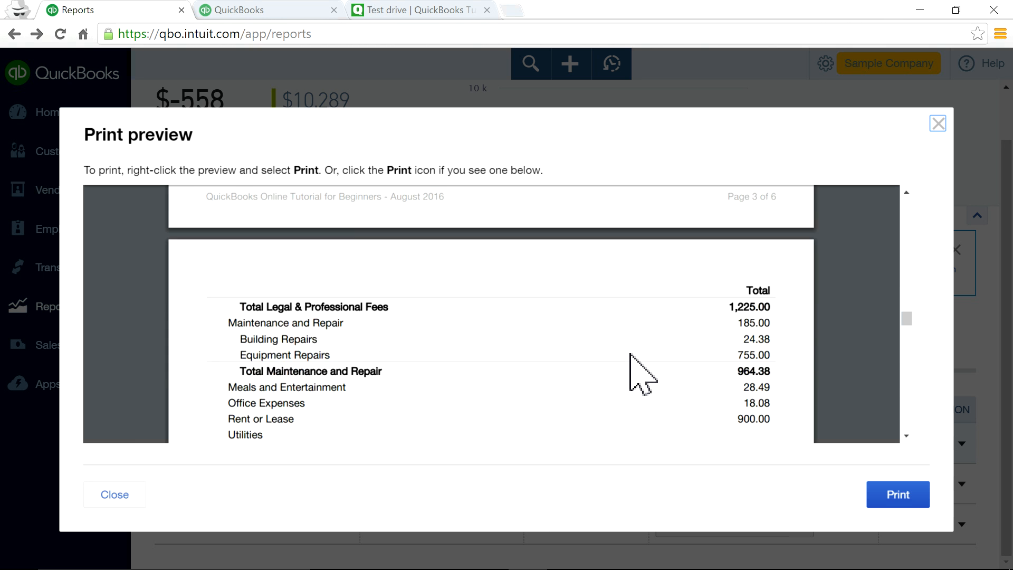
left_click(939, 126)
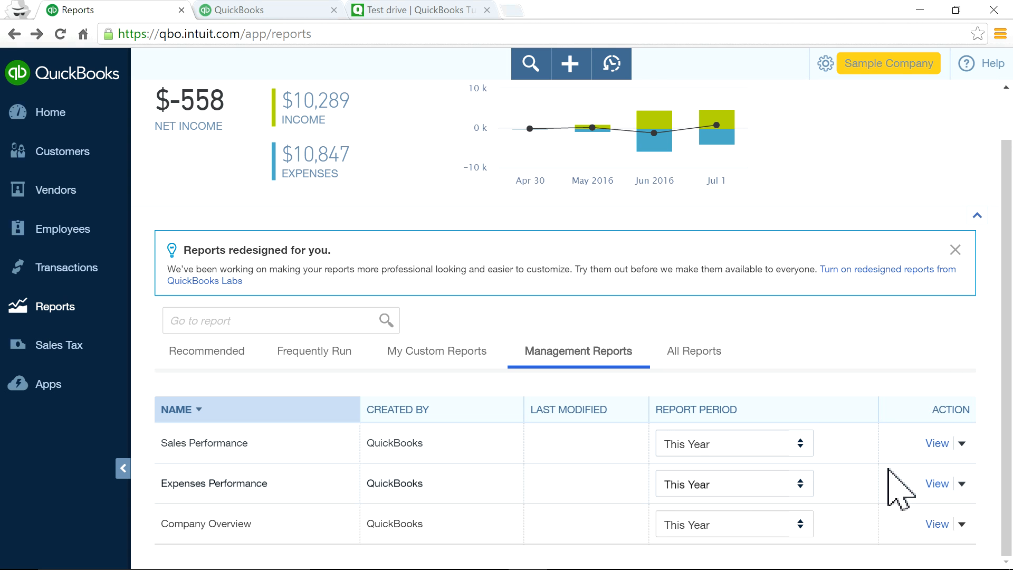
Preview Sales Performance once more, close it, and bring up its actions menu.
left_click(937, 443)
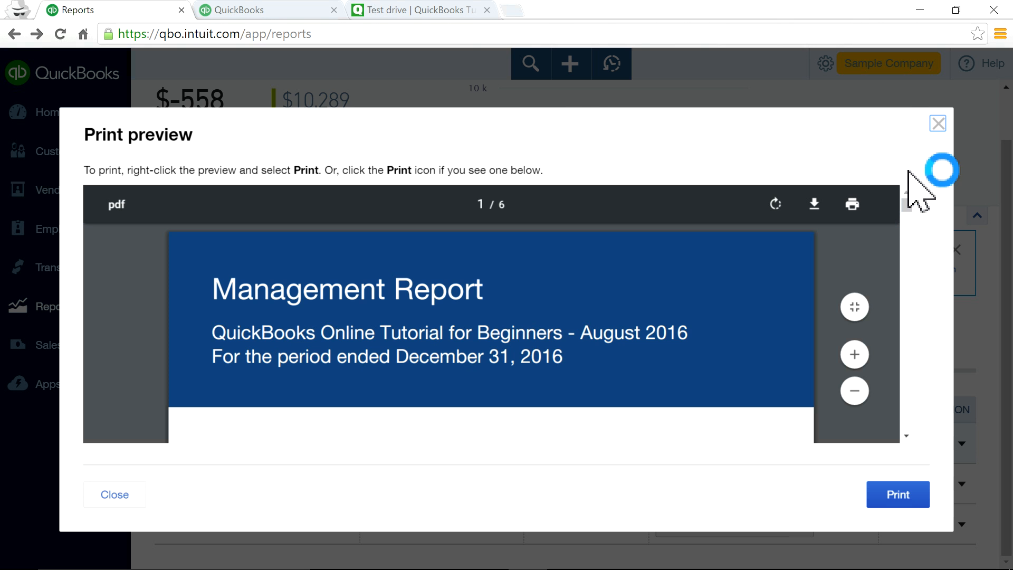
left_click(938, 123)
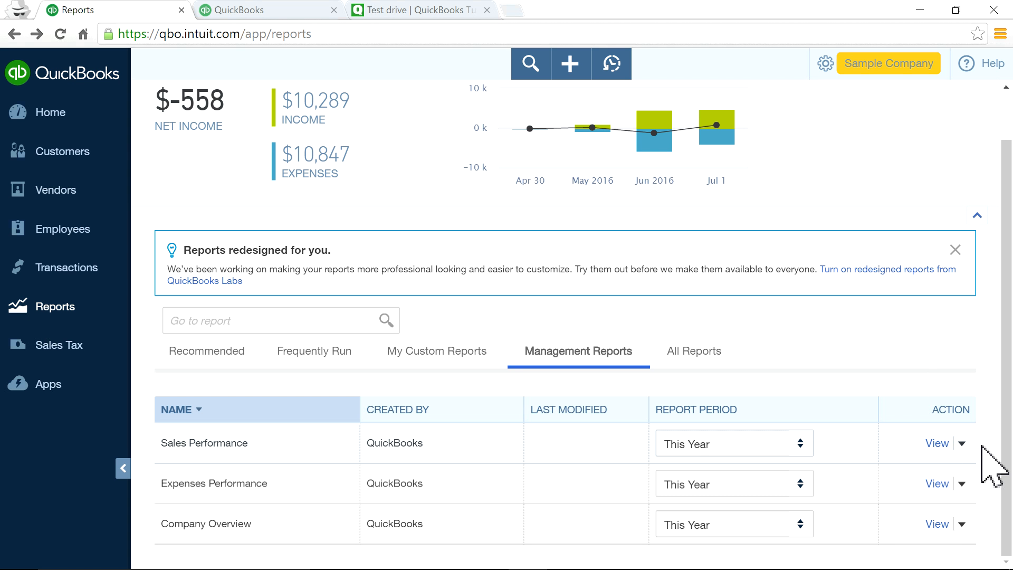
left_click(962, 444)
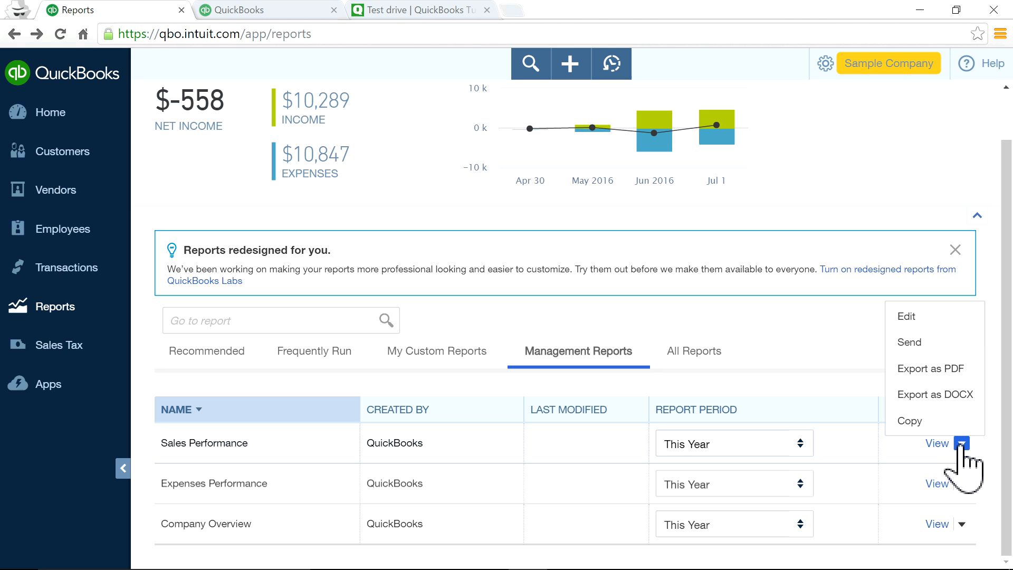
Start editing Sales Performance and review its table of contents, preliminary pages and included reports.
left_click(907, 316)
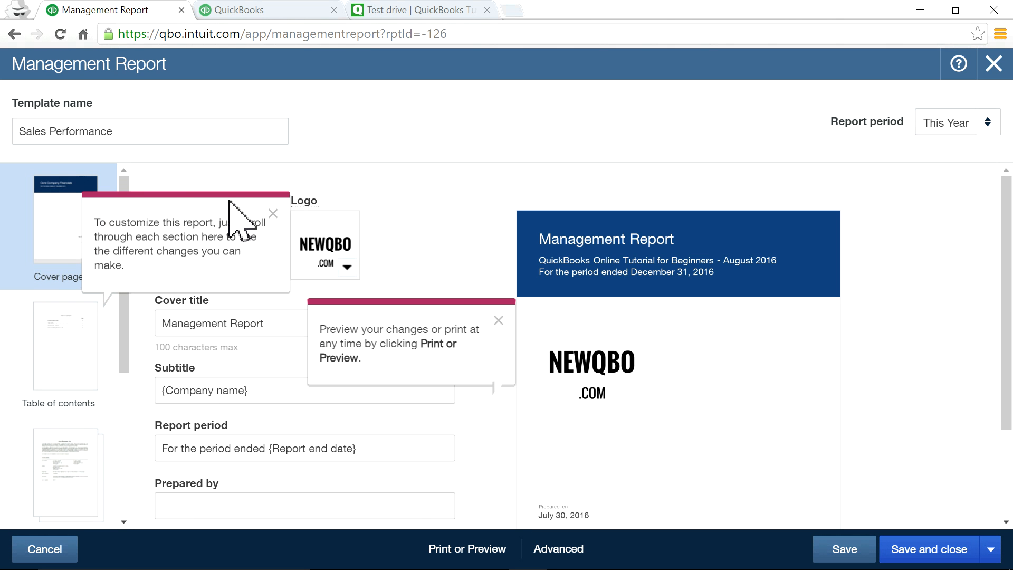
left_click(273, 213)
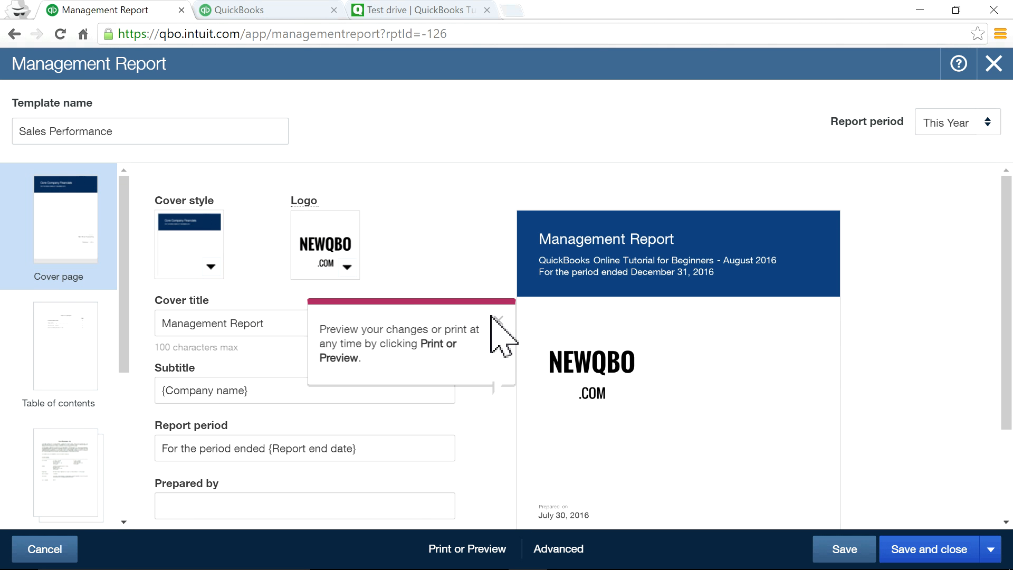
left_click(498, 320)
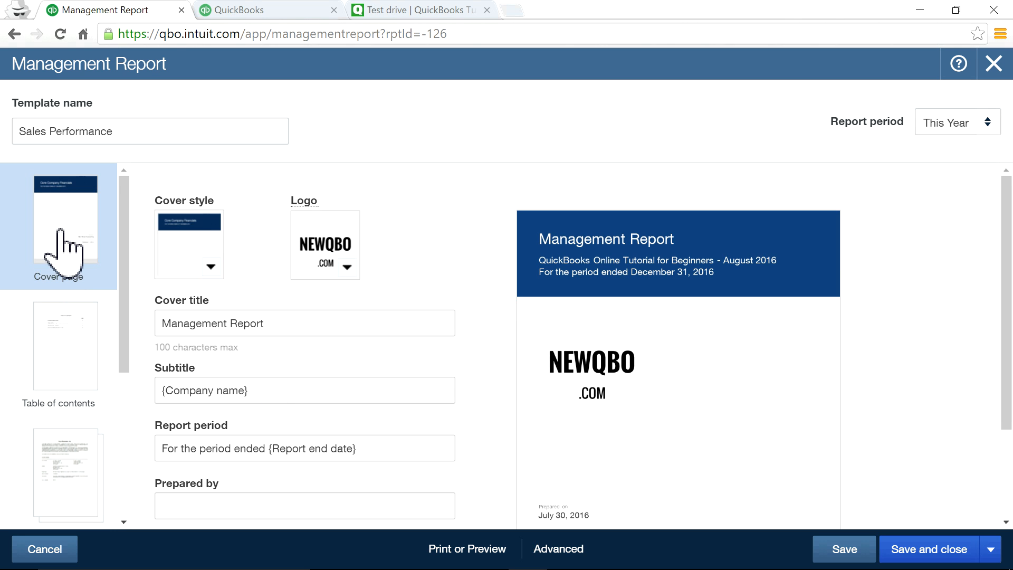
left_click(69, 340)
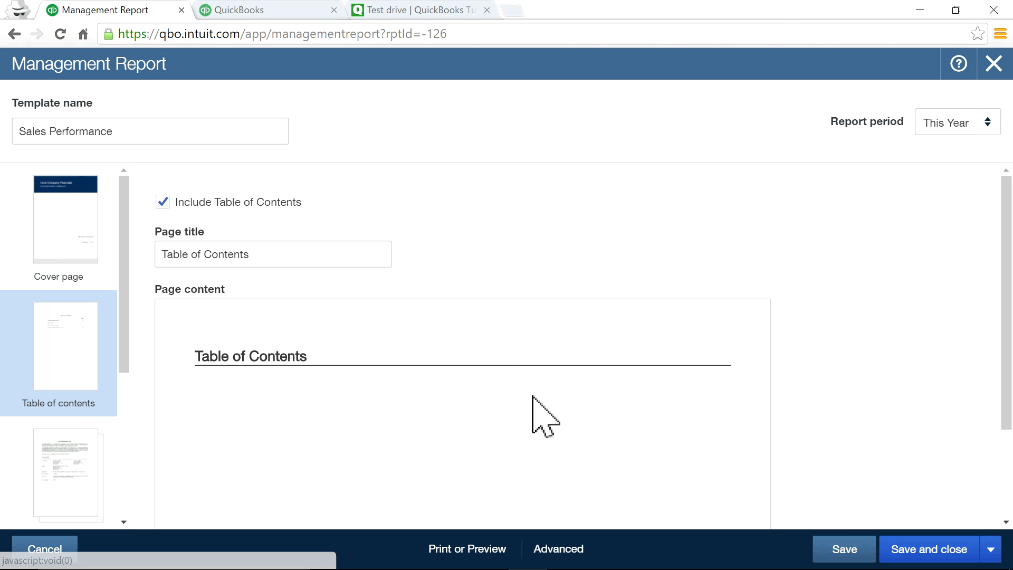
left_click(66, 480)
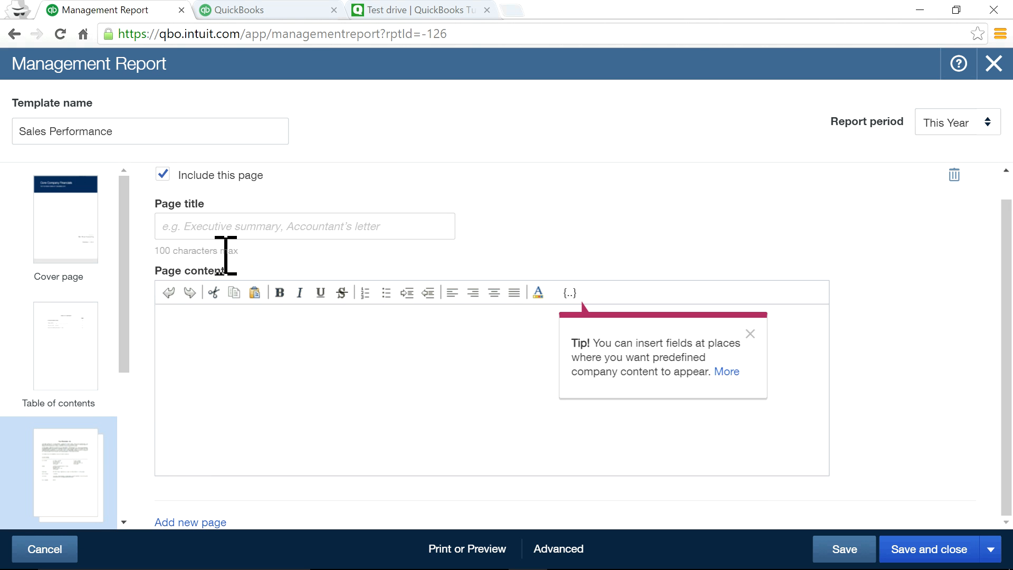
left_click(751, 333)
left_click_drag(124, 327, 125, 415)
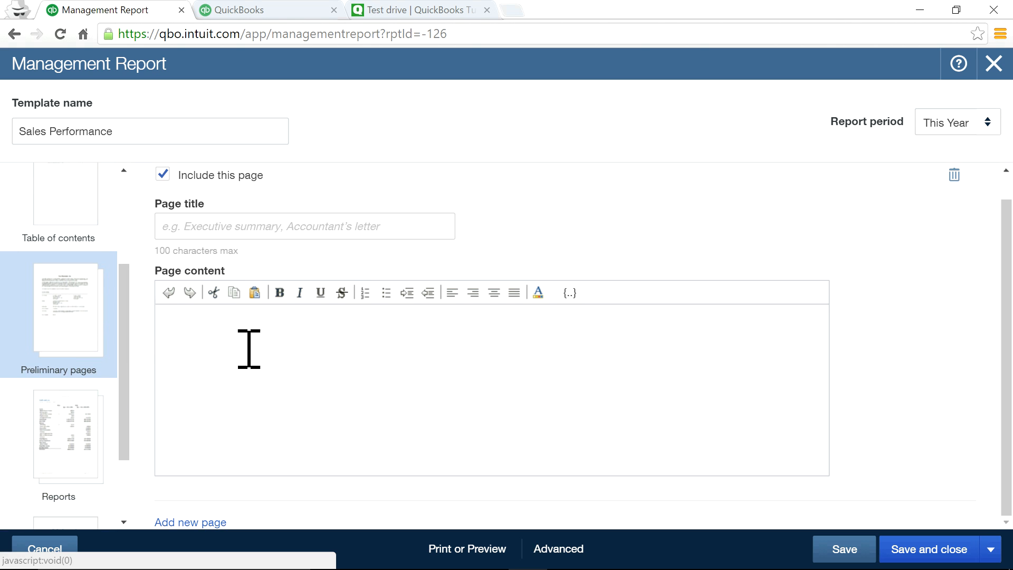
left_click(81, 456)
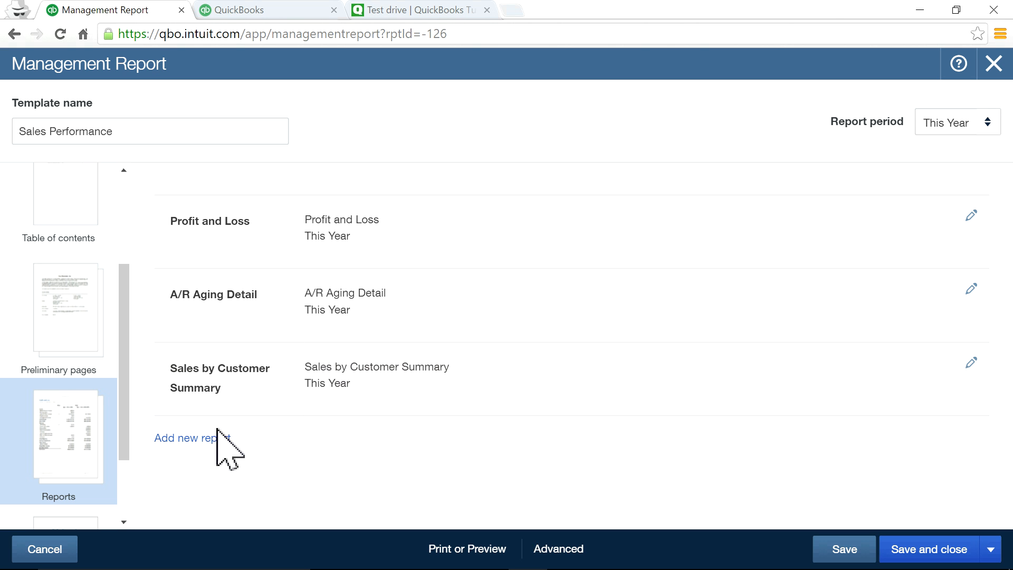
Add a Statement of Cash Flows report to the package, keeping its period at This Year.
left_click(196, 439)
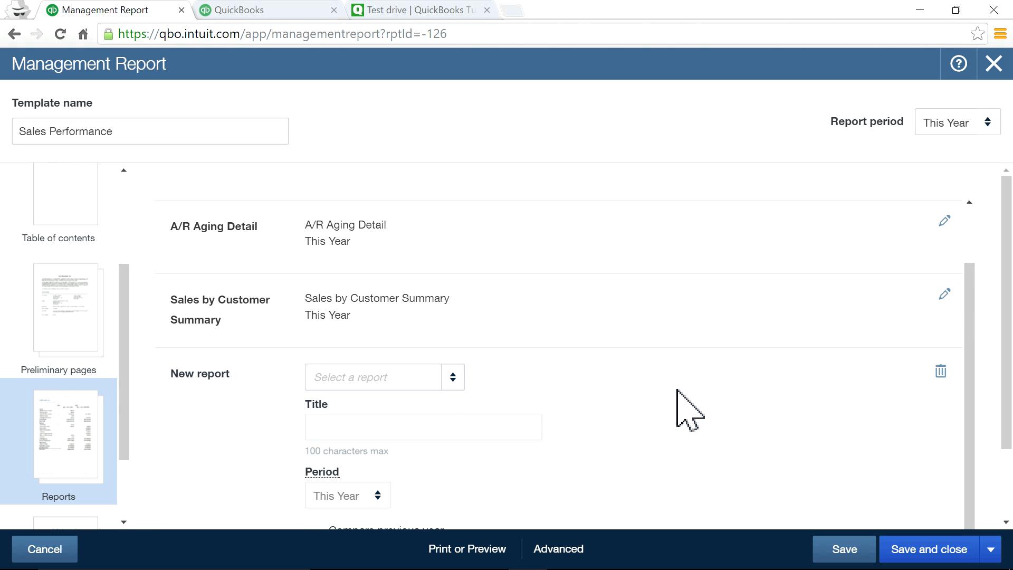
scroll(680, 408, "down", 2)
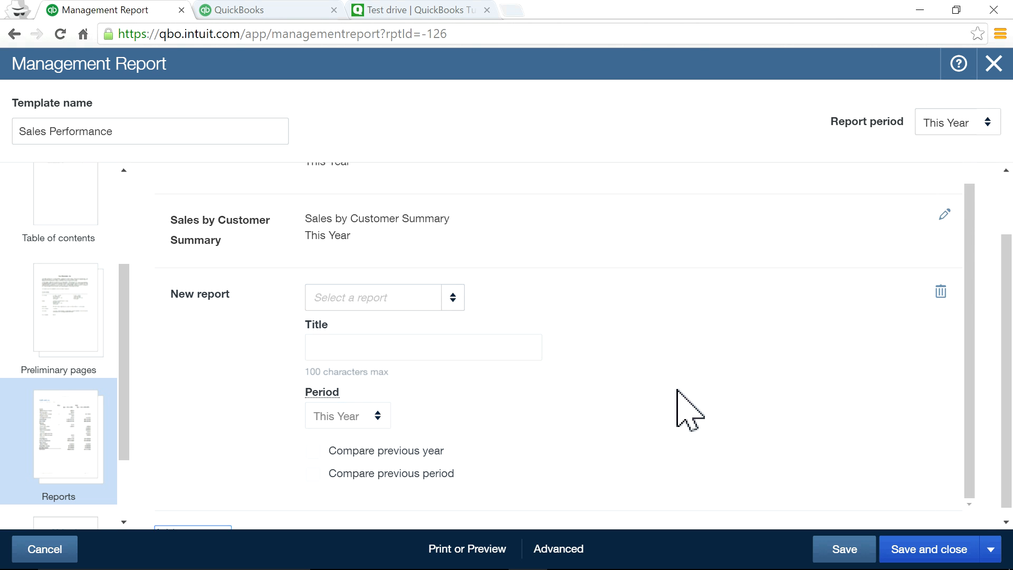
left_click(453, 298)
scroll(391, 396, "down", 10)
scroll(388, 396, "down", 4)
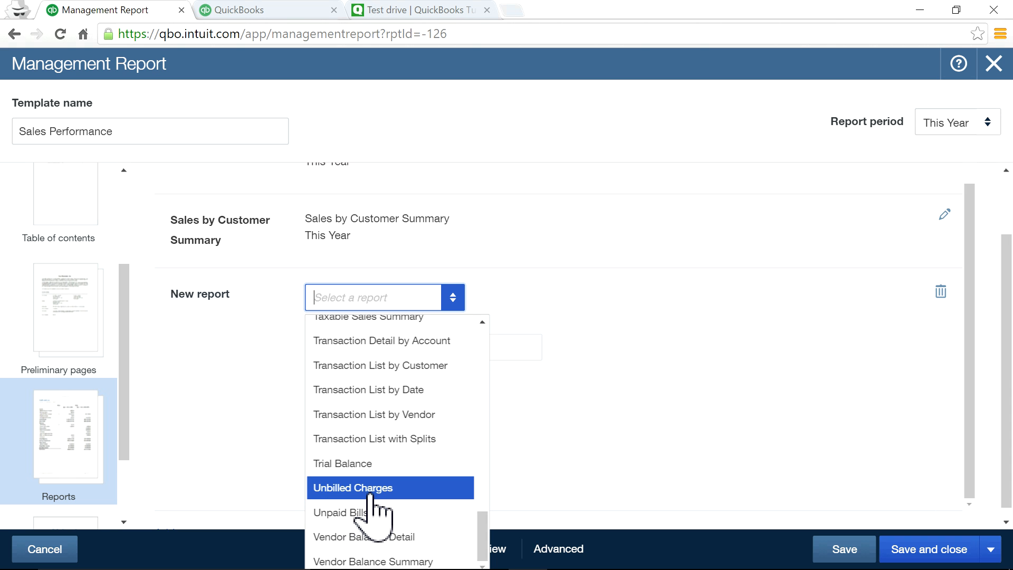
scroll(371, 495, "up", 5)
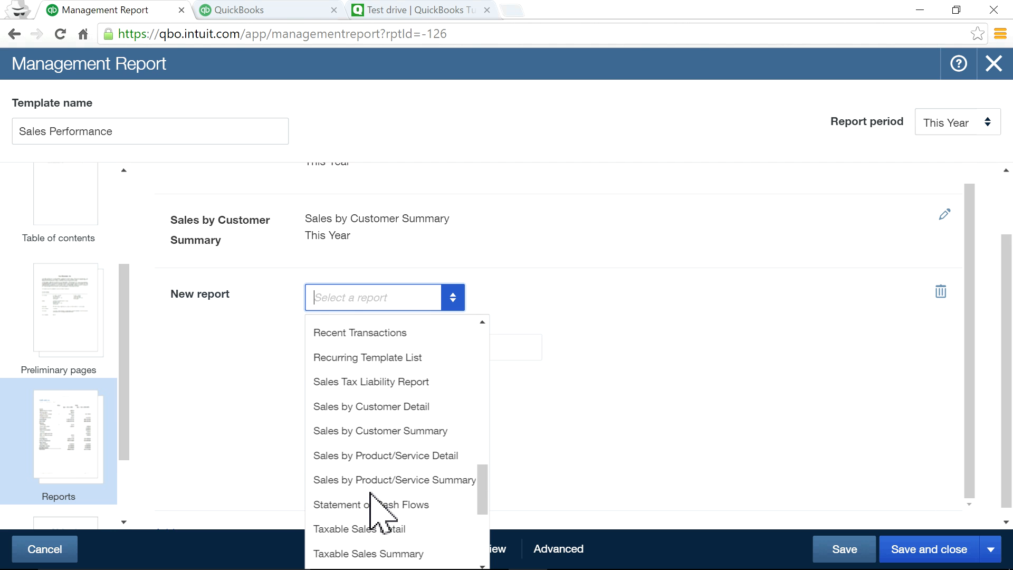
left_click(371, 505)
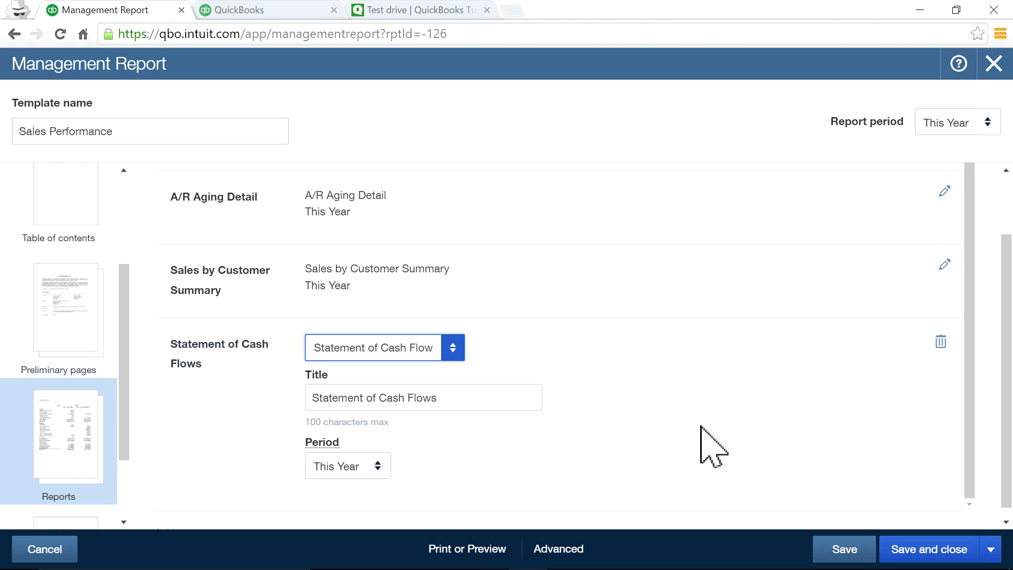
left_click(378, 466)
left_click(601, 468)
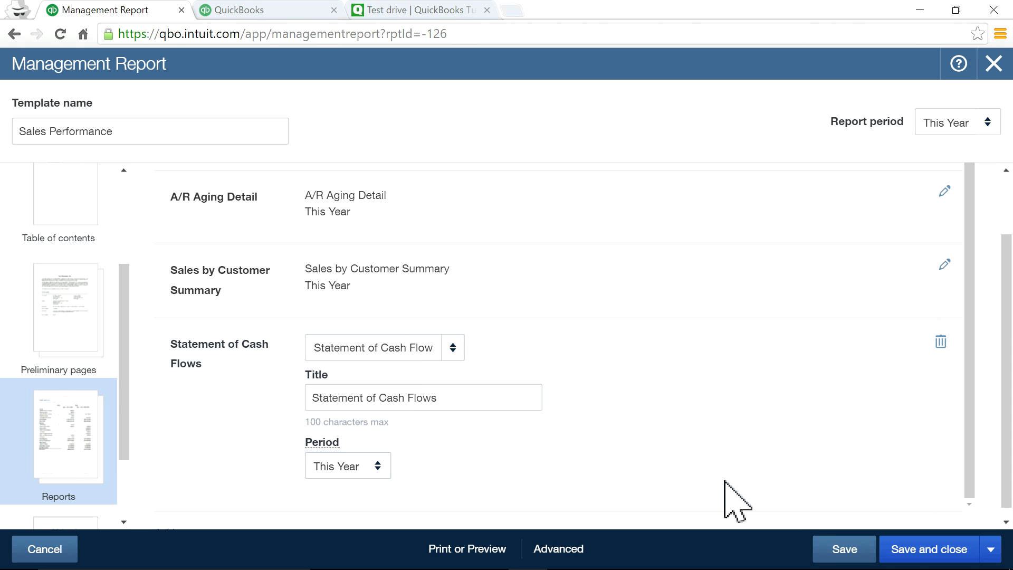
Save the report as a copy named 'Sales Performance1' and close the editor.
left_click(845, 550)
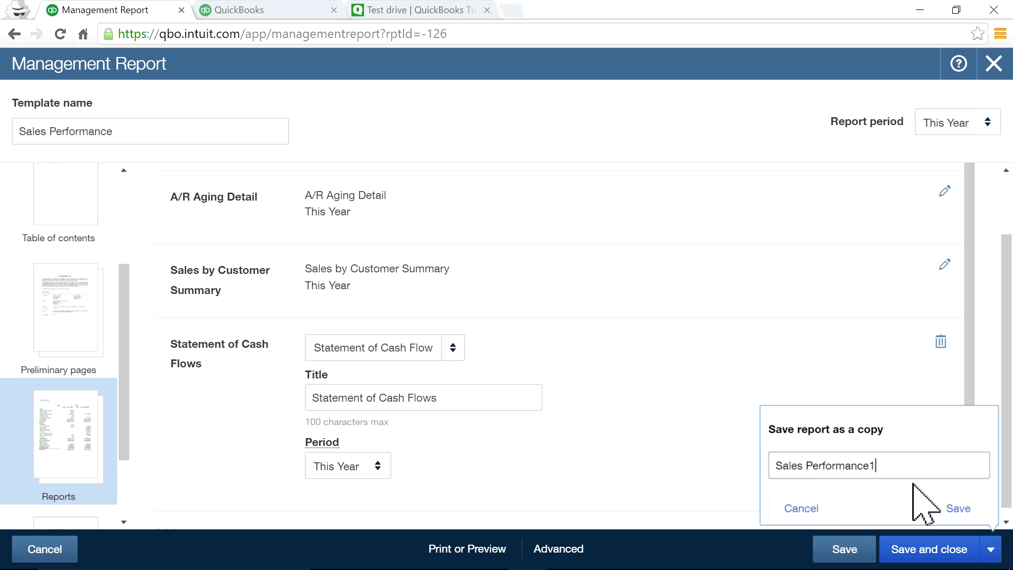
left_click(960, 509)
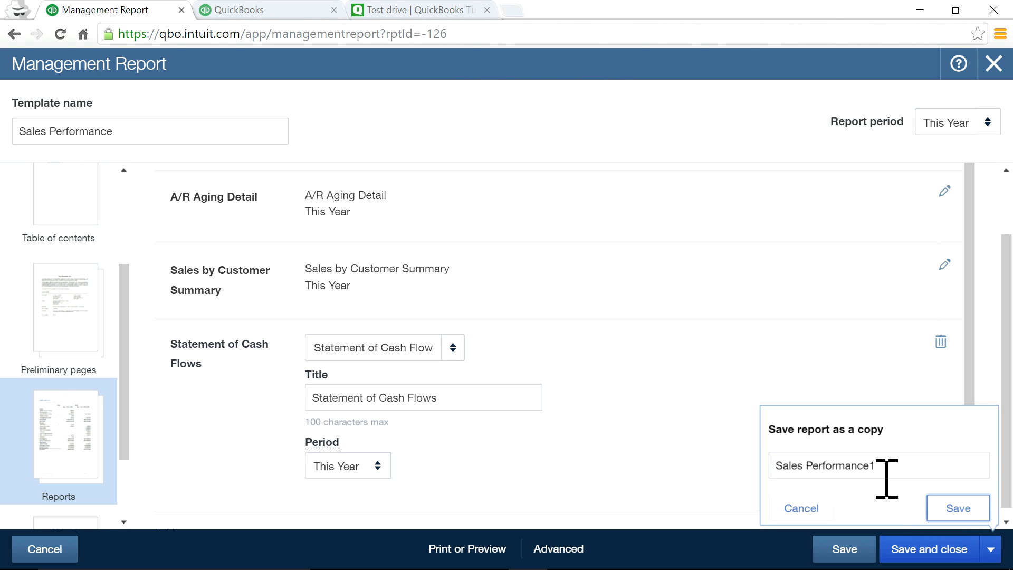
left_click(924, 551)
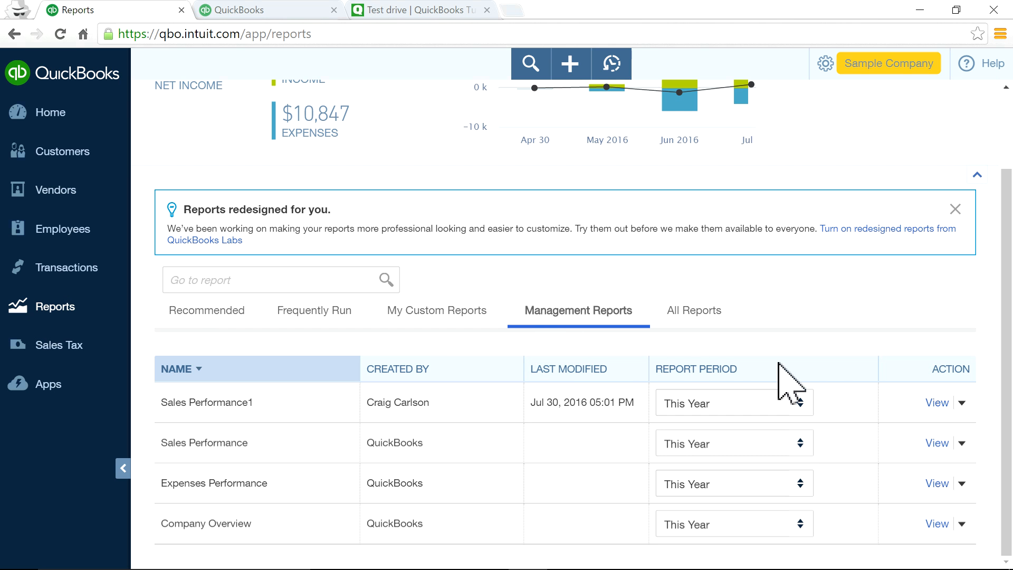
Return to the Home dashboard showing 17 open invoices, 8 overdue and 16 paid.
scroll(196, 255, "up", 2)
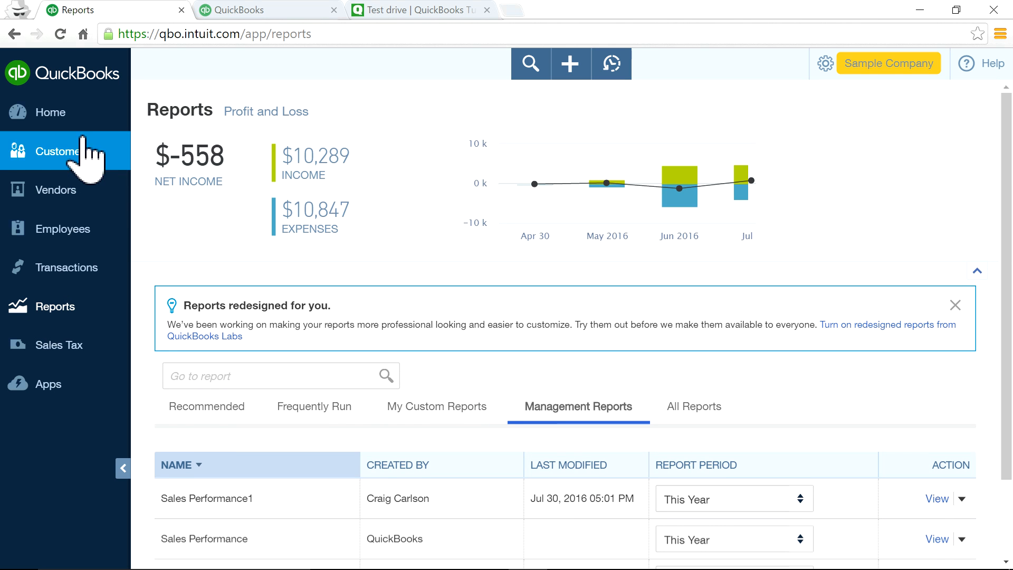
left_click(70, 119)
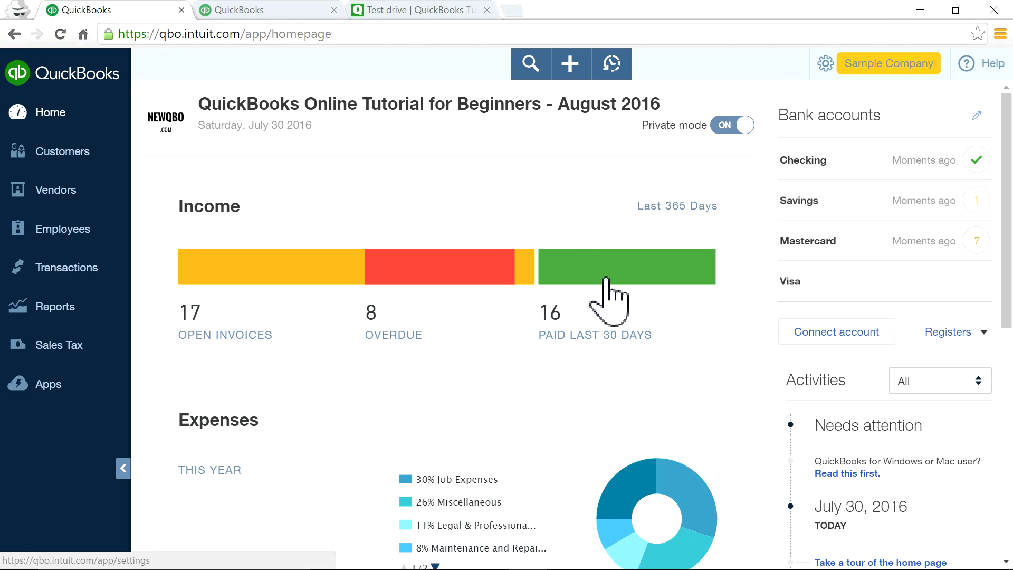
scroll(625, 367, "down", 9)
scroll(626, 369, "up", 10)
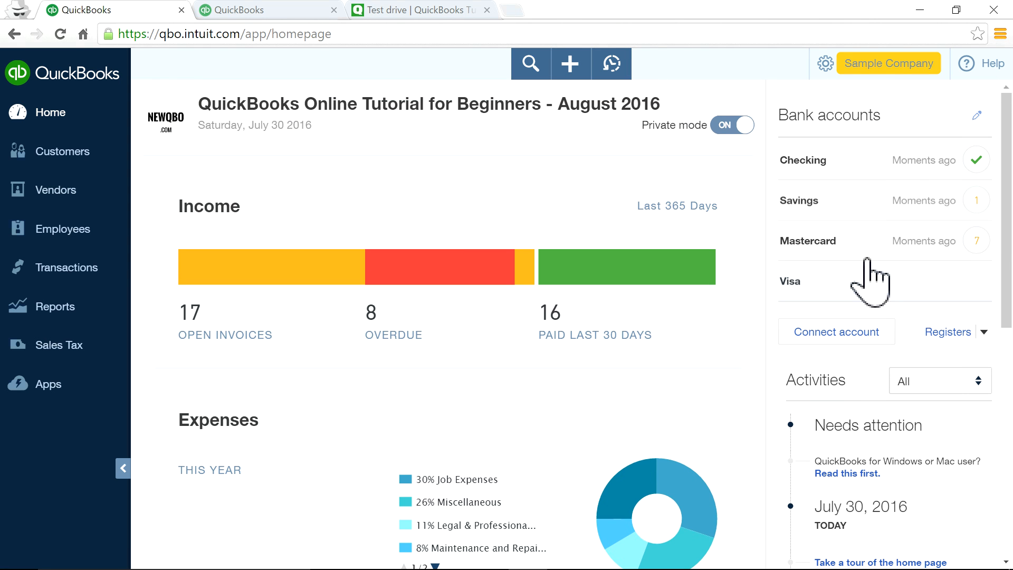
Open Account and Settings from the gear menu and review the Sales settings, such as Net 30 terms and inventory tracking.
left_click(831, 71)
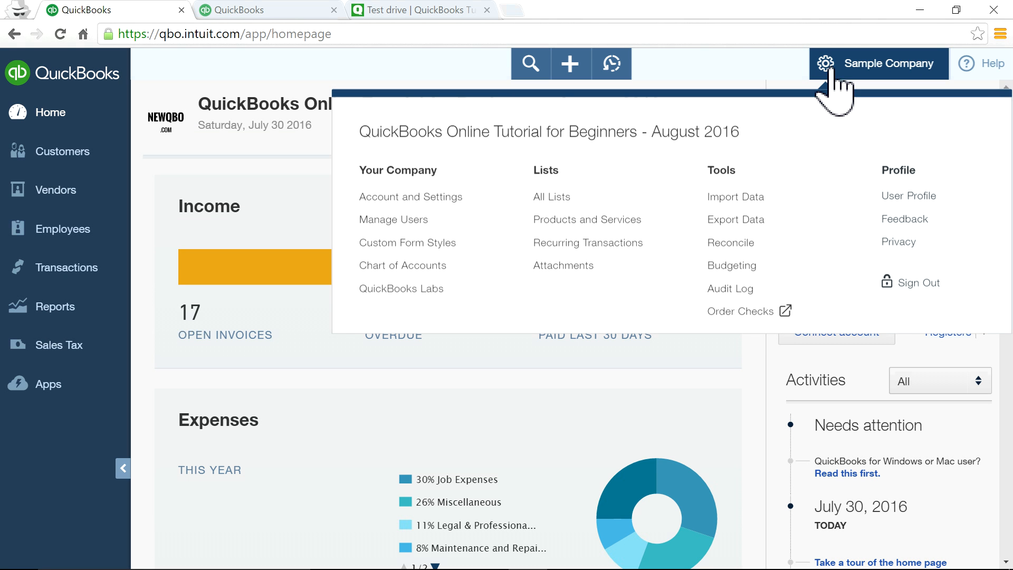
left_click(435, 200)
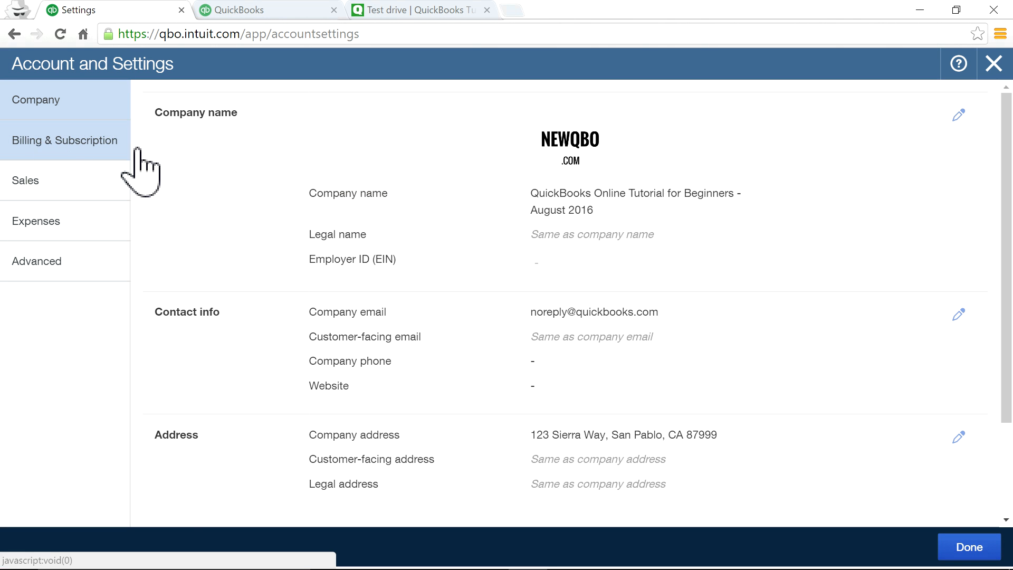
left_click(40, 187)
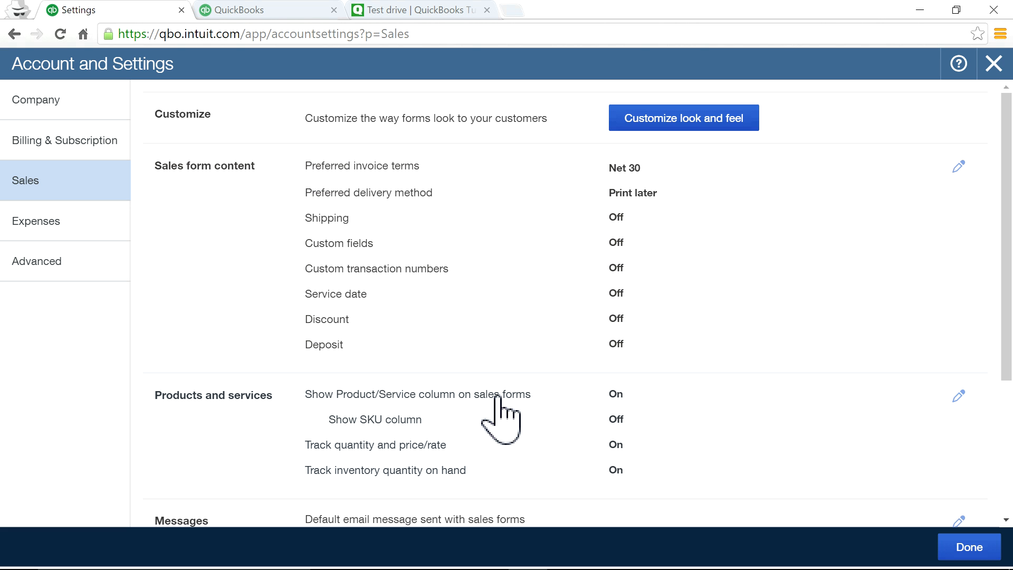
scroll(496, 397, "down", 3)
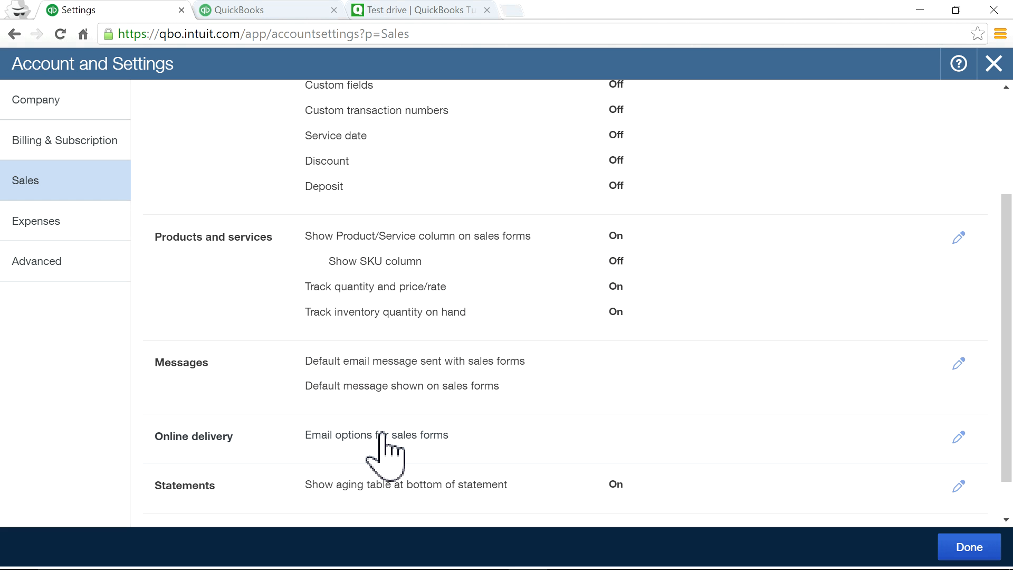
scroll(389, 451, "down", 1)
scroll(422, 446, "up", 4)
scroll(389, 441, "down", 2)
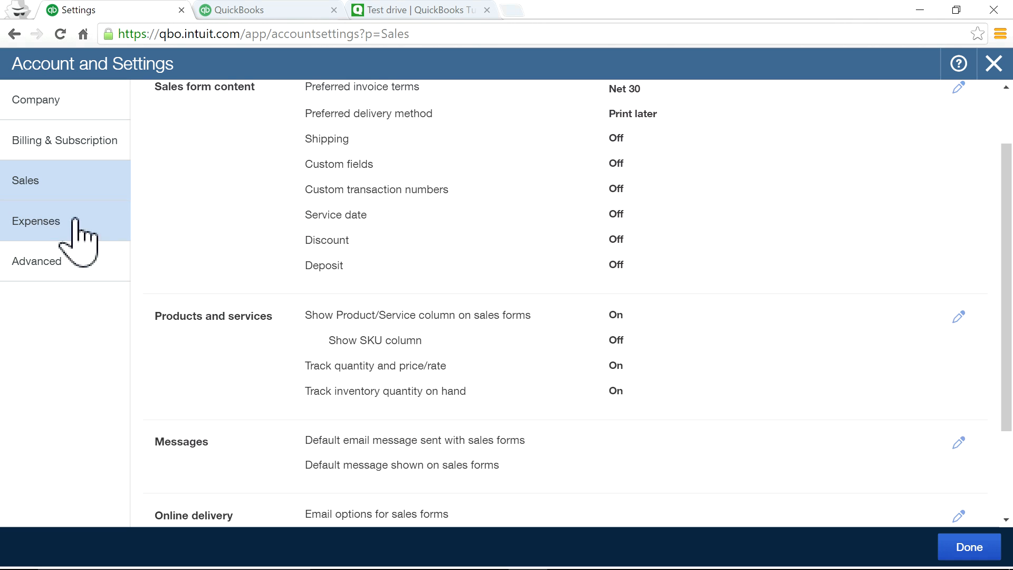
left_click(84, 232)
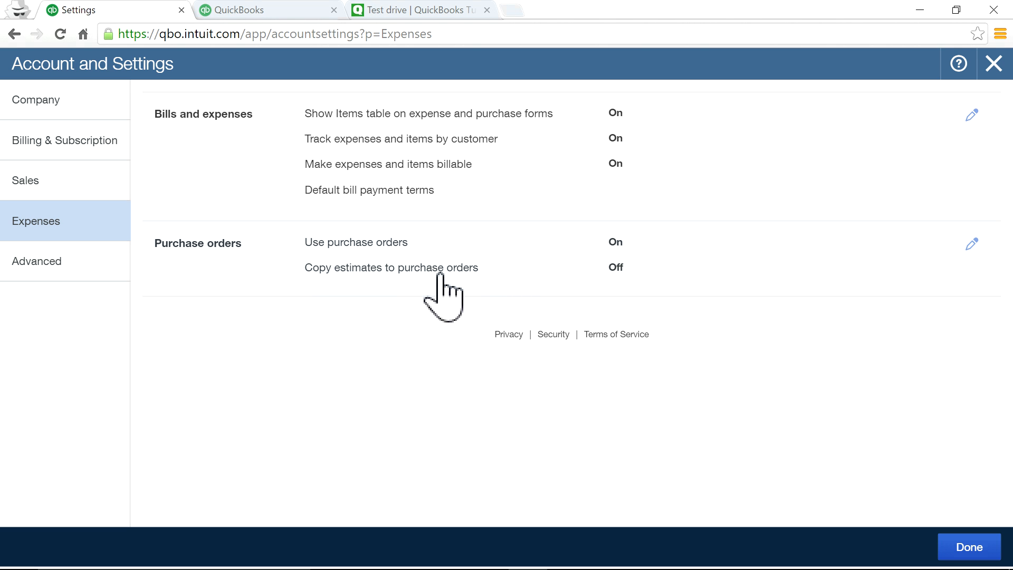
Turn on Copy estimates to purchase orders and save, then view the Advanced settings.
left_click(612, 268)
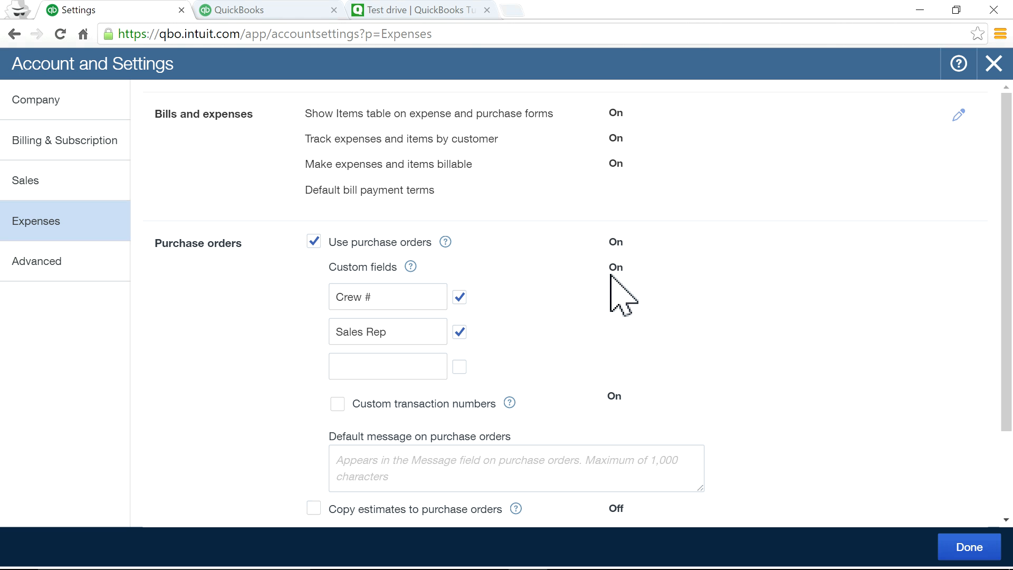
scroll(445, 404, "down", 2)
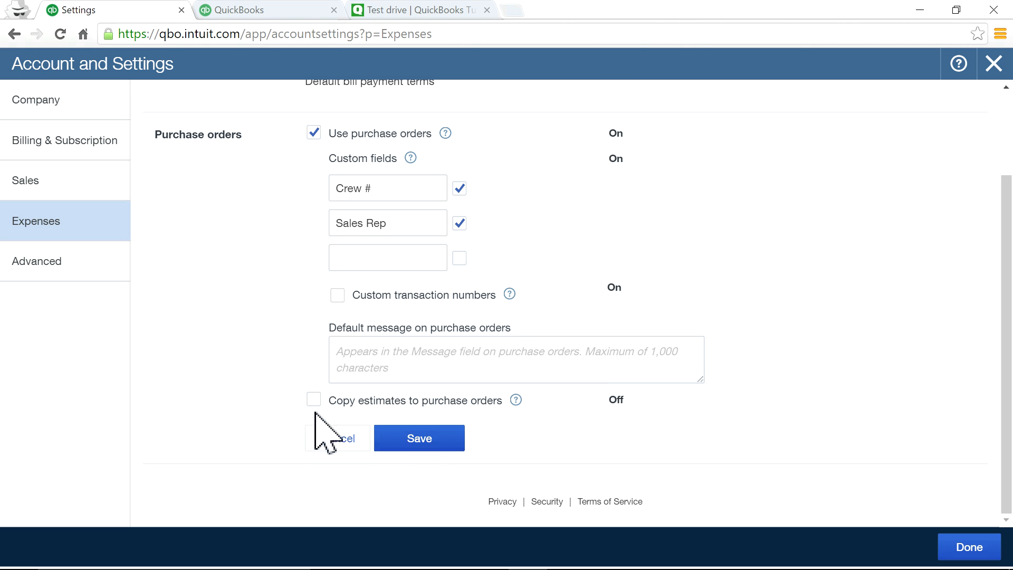
left_click(435, 445)
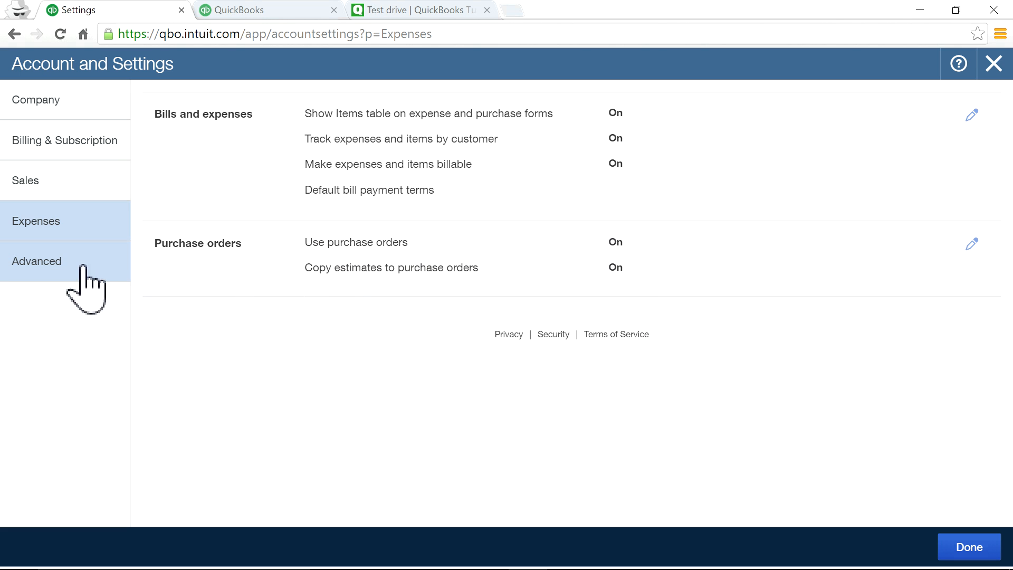
left_click(125, 273)
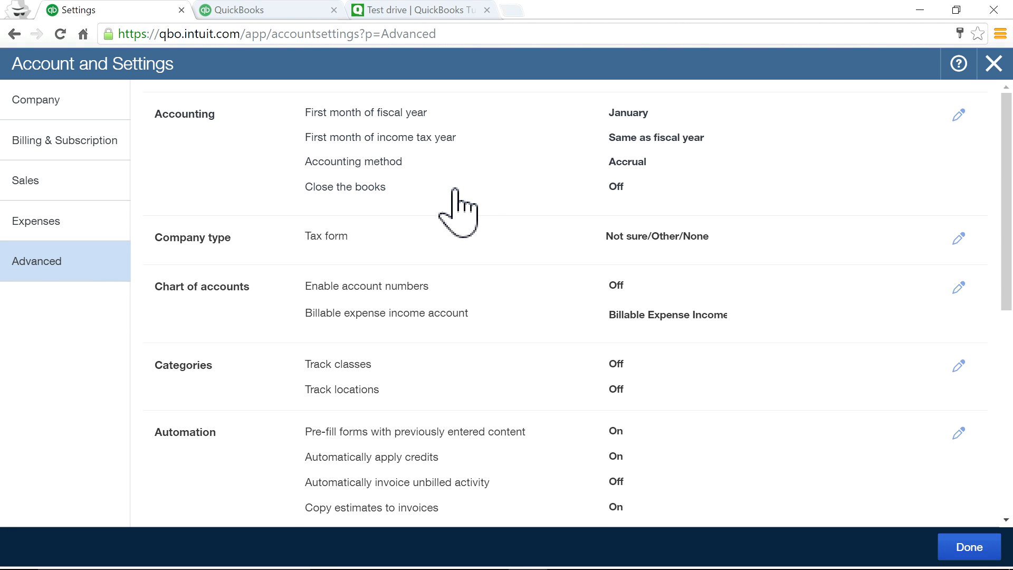
left_click(613, 187)
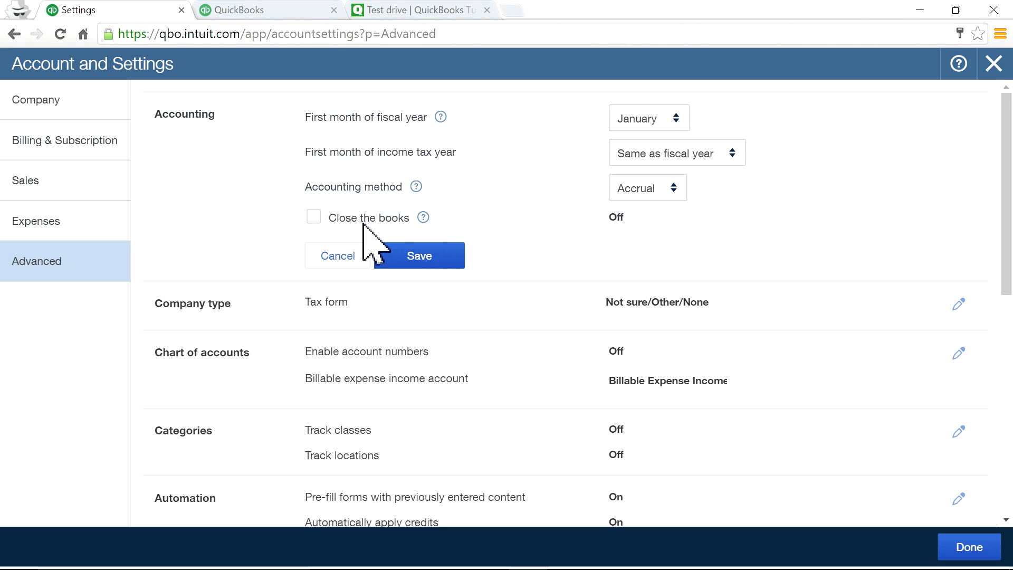
left_click(313, 217)
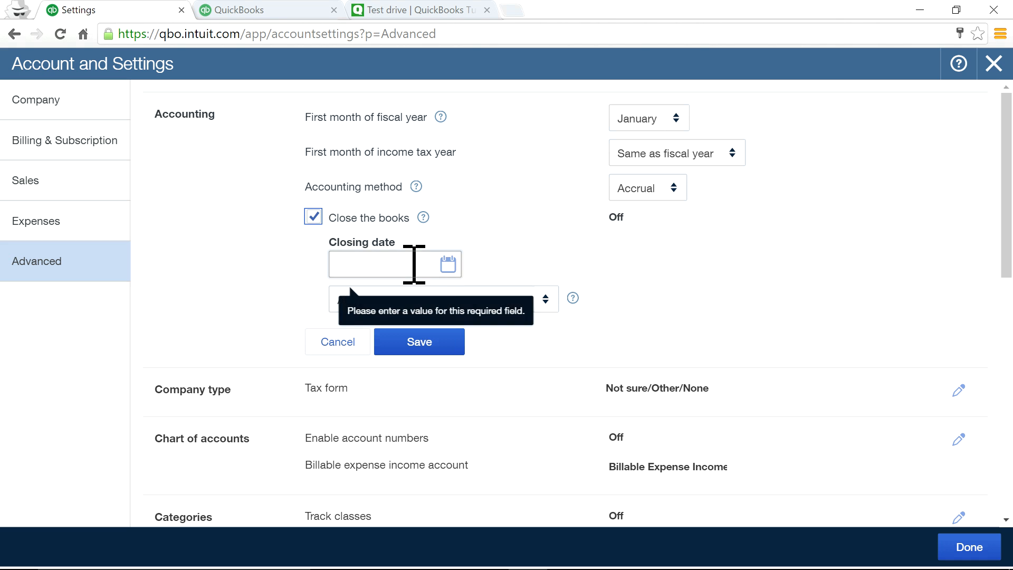
left_click(449, 264)
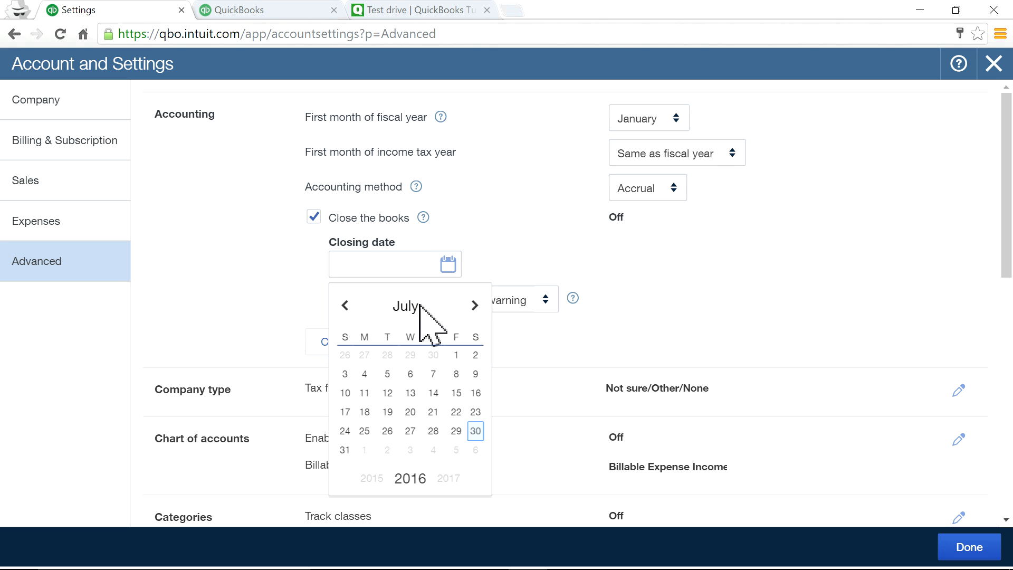
left_click(345, 306)
left_click(345, 306)
left_click(345, 306)
left_click(346, 306)
left_click(345, 306)
left_click(345, 306)
left_click(345, 306)
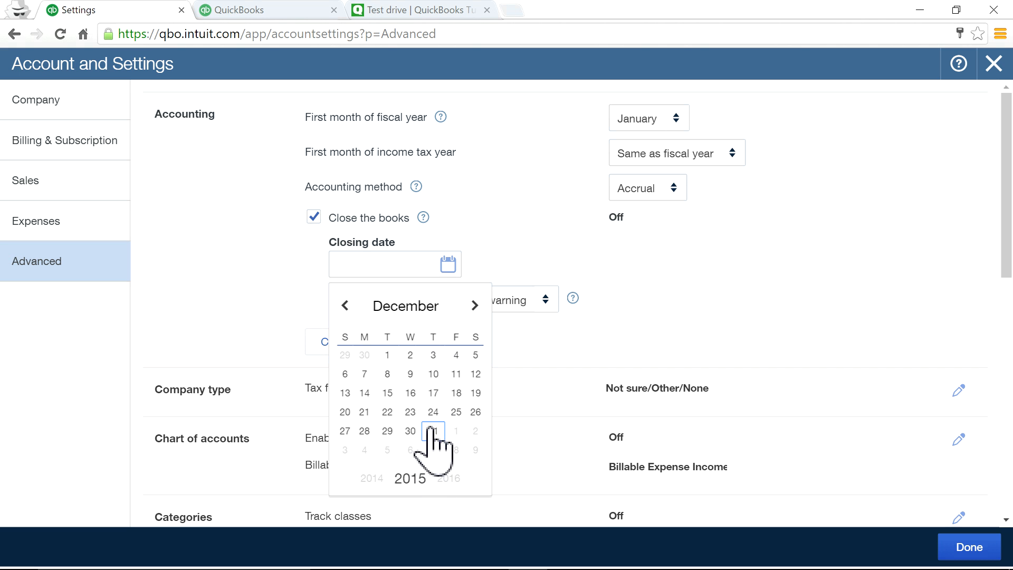
left_click(433, 431)
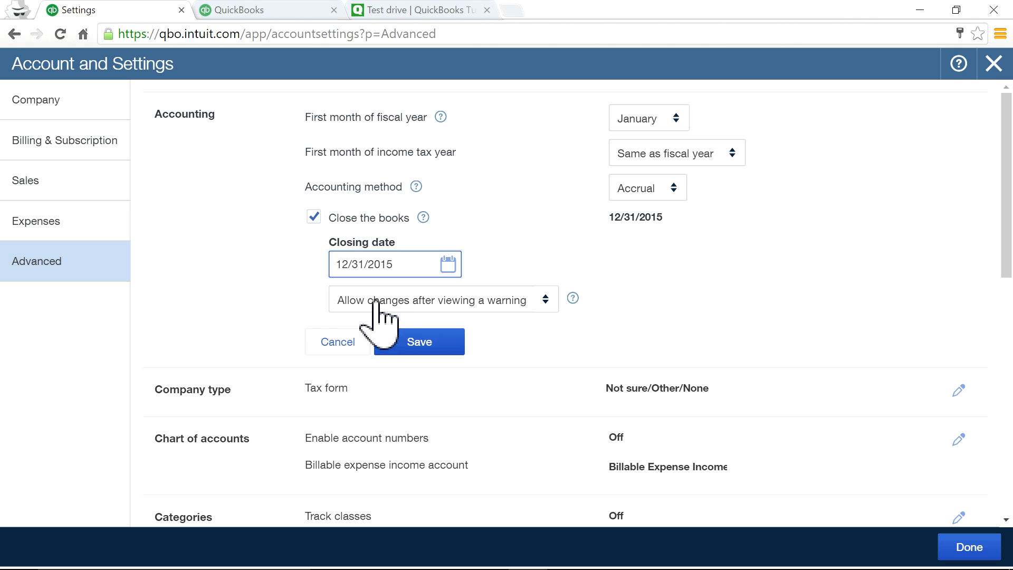
left_click(547, 304)
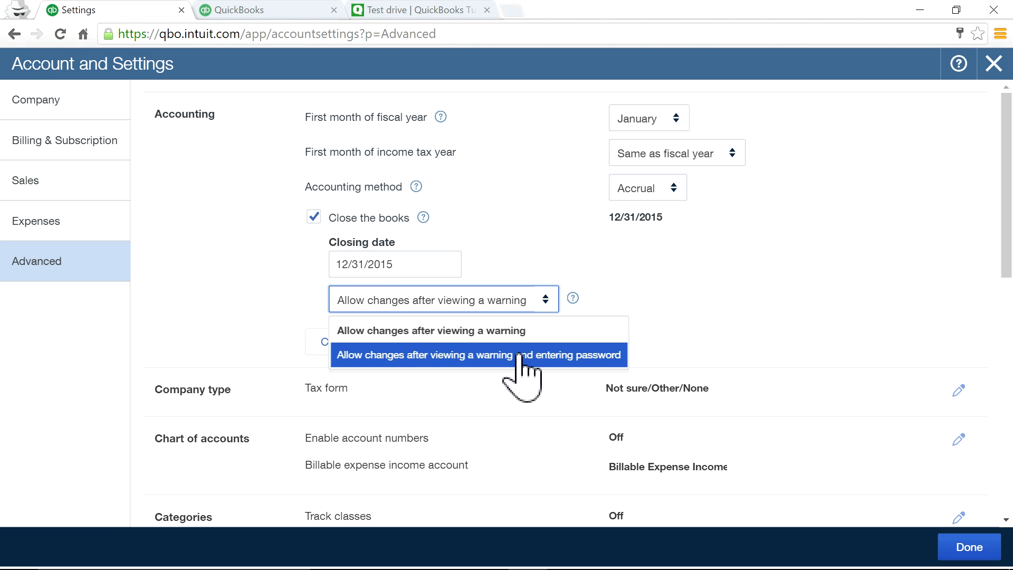
left_click(485, 356)
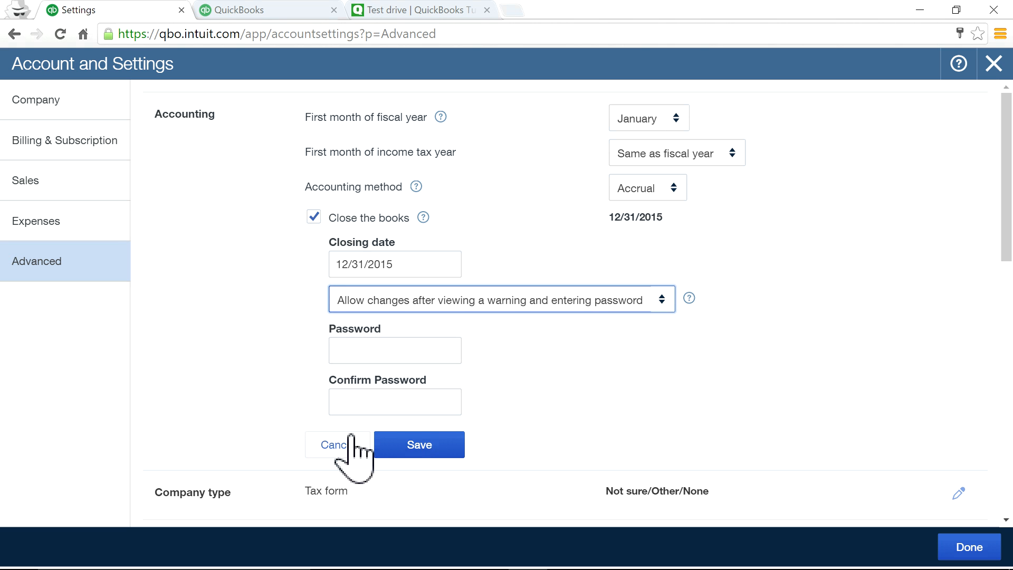
left_click(336, 446)
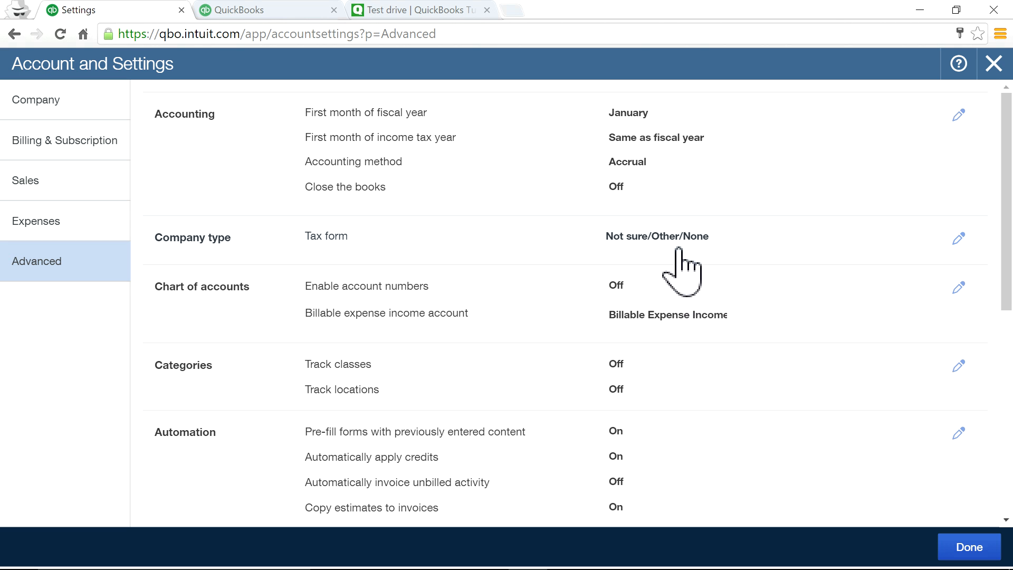
left_click(627, 161)
Switch the accounting method to Cash, then back to Accrual, saving each change.
left_click(670, 191)
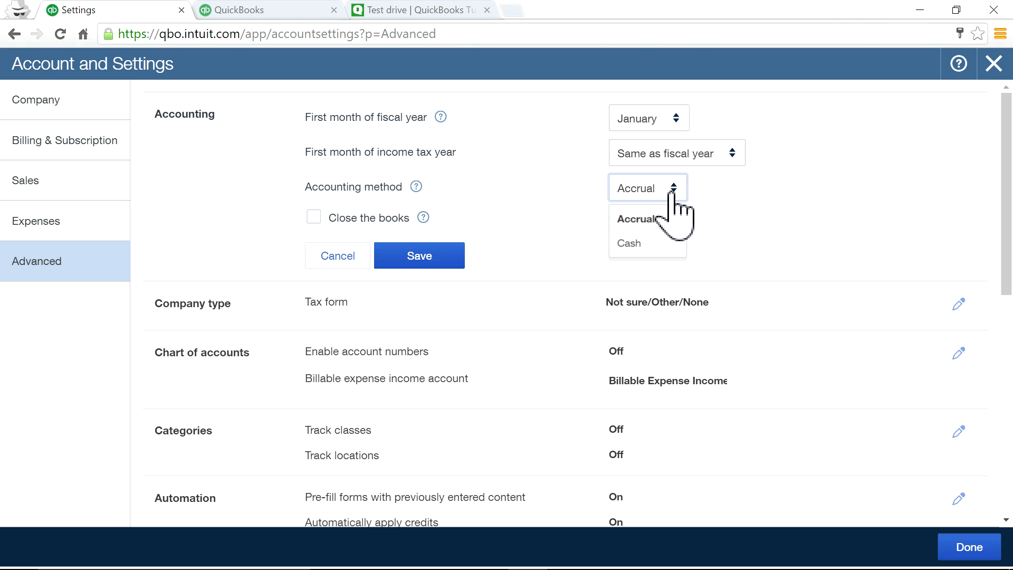
left_click(654, 244)
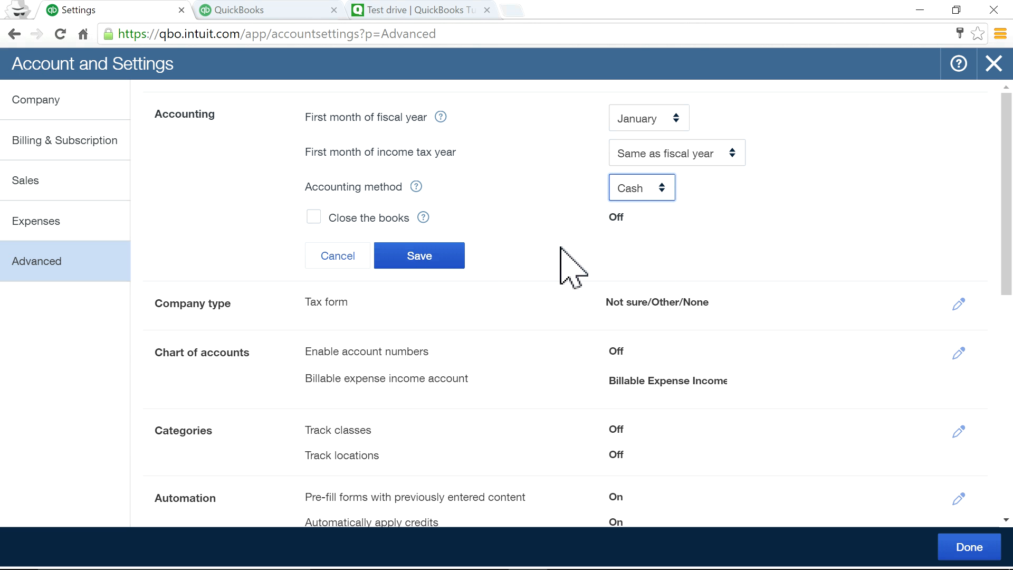
left_click(445, 262)
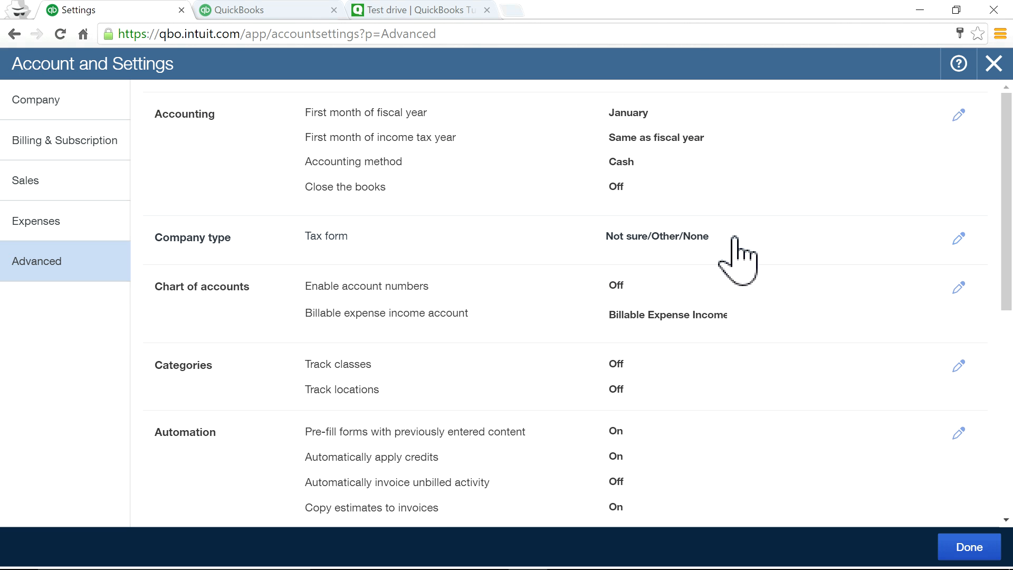
left_click(636, 167)
left_click(662, 191)
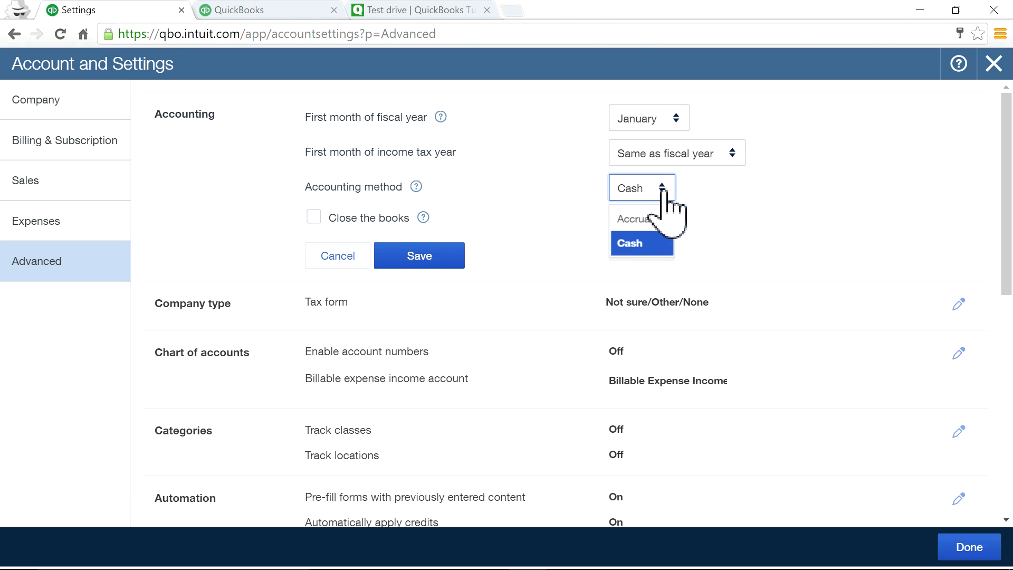
left_click(636, 218)
left_click(451, 258)
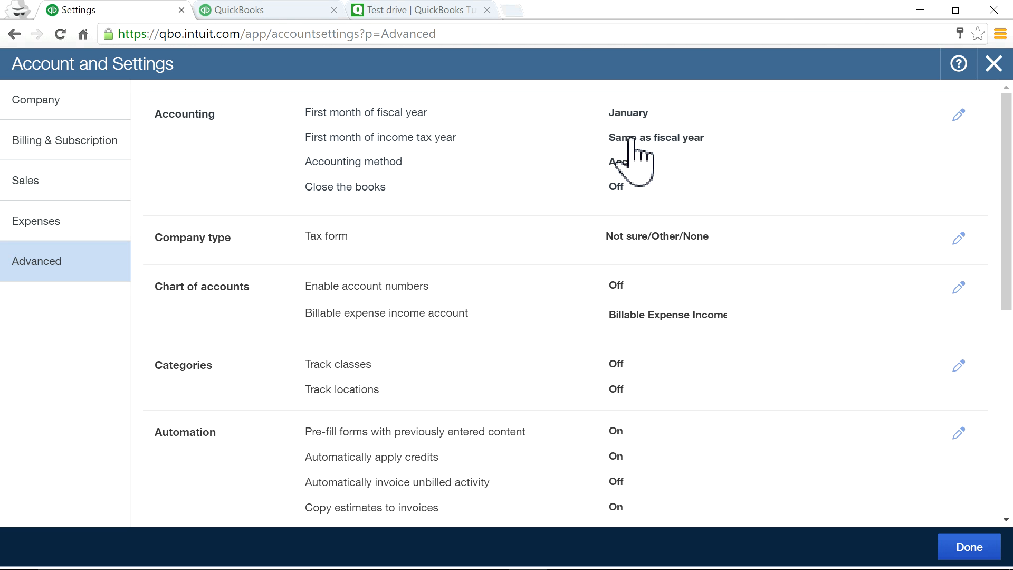
Confirm the fiscal year still starts in January and cancel the Accounting edit.
left_click(629, 118)
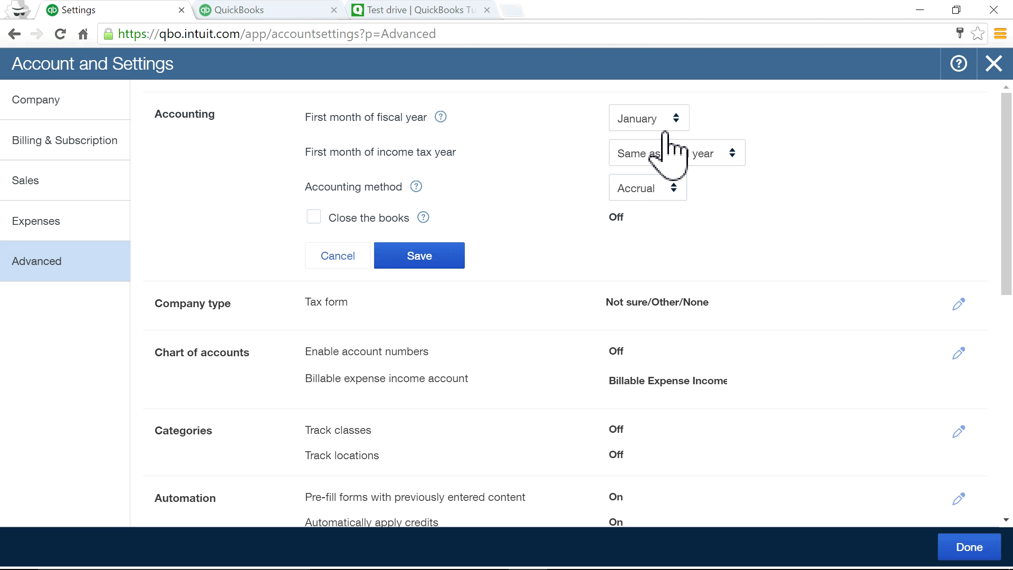
left_click(676, 120)
left_click(825, 255)
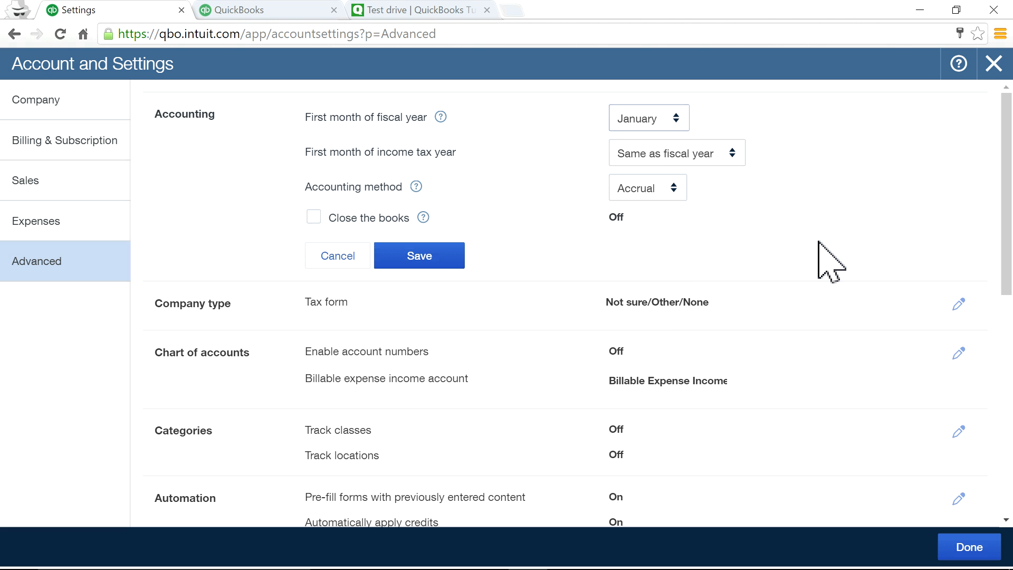
left_click(353, 259)
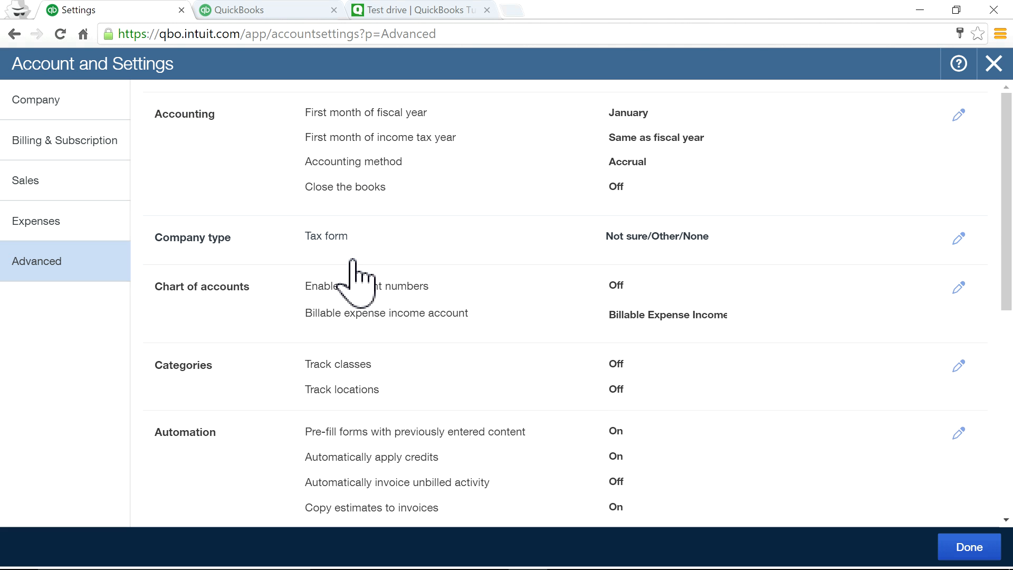
Under Other preferences, change 'Sign me out if inactive for' from 1 hour to 3 hours.
scroll(665, 346, "down", 3)
scroll(666, 353, "down", 3)
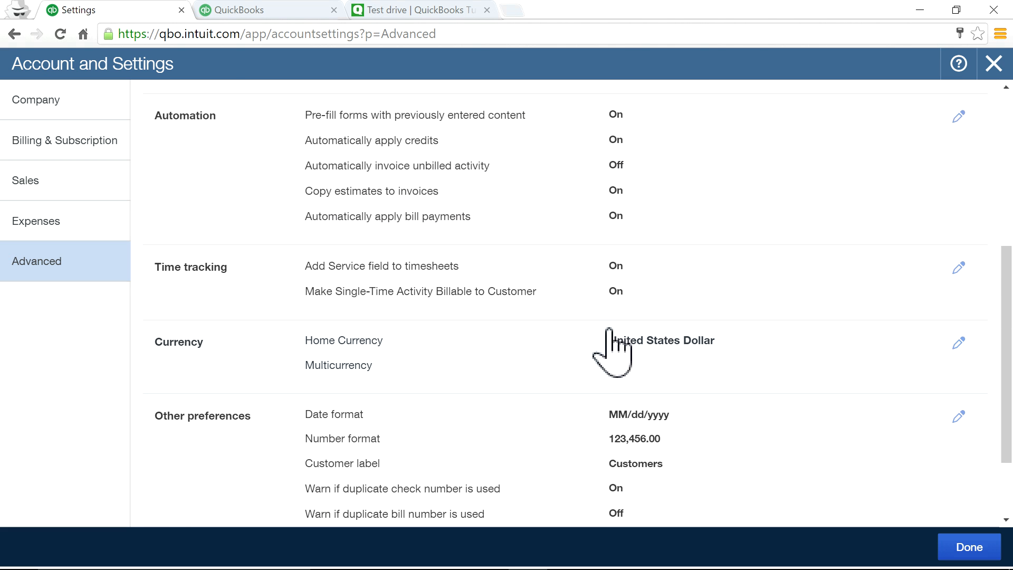
scroll(664, 431, "down", 2)
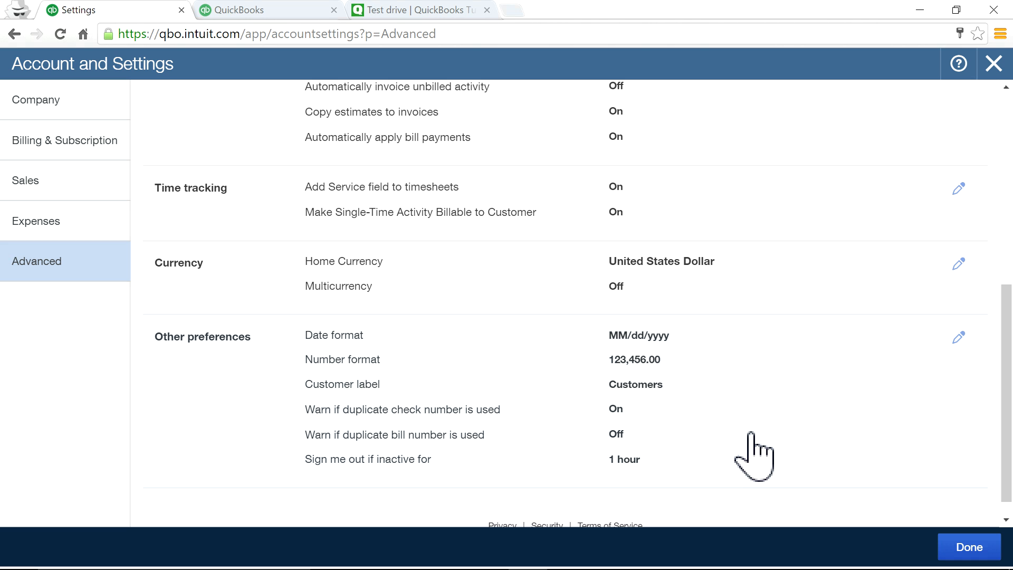
scroll(753, 453, "down", 1)
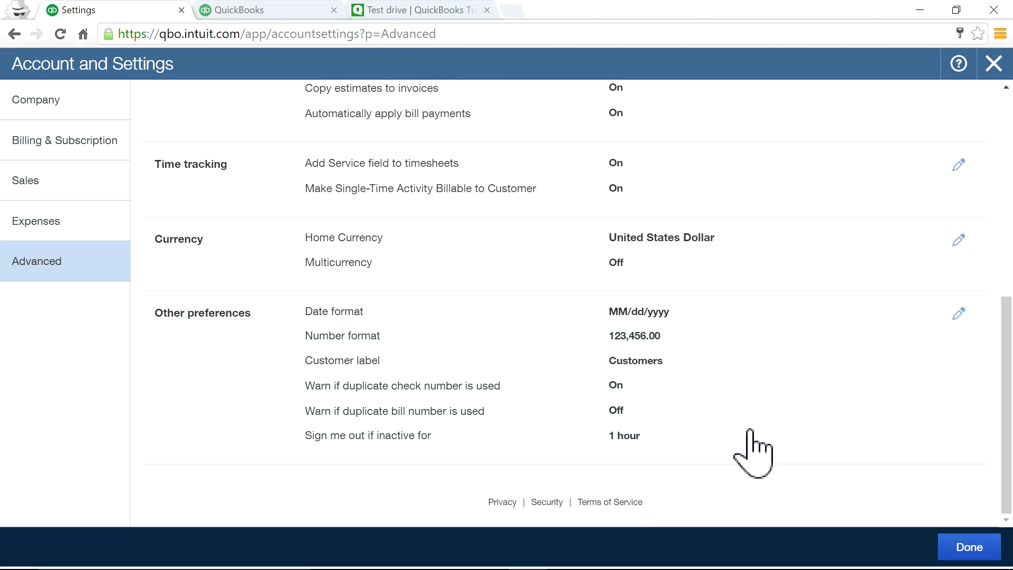
left_click(621, 442)
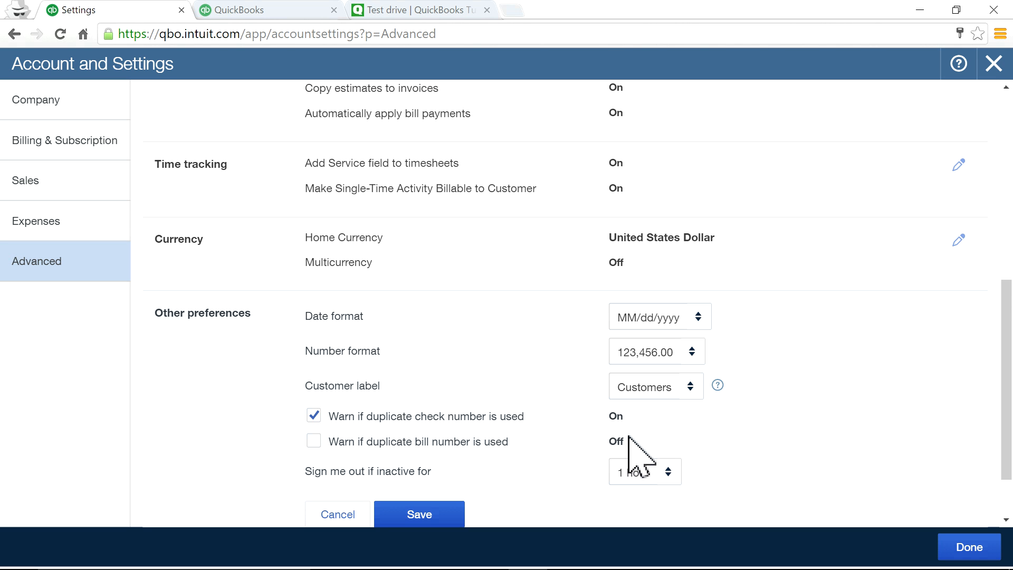
scroll(717, 449, "down", 2)
left_click(667, 401)
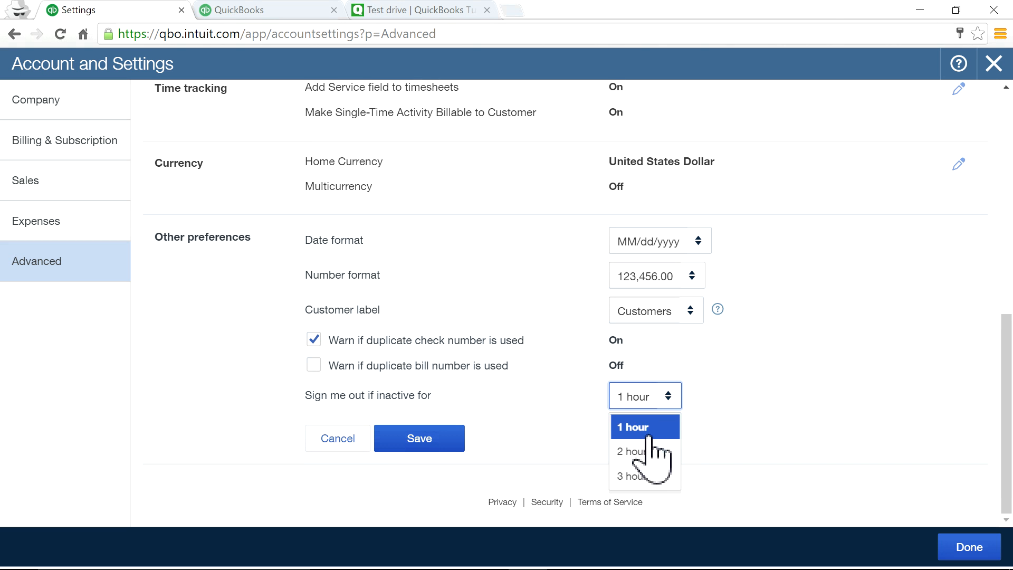
left_click(639, 477)
left_click(393, 441)
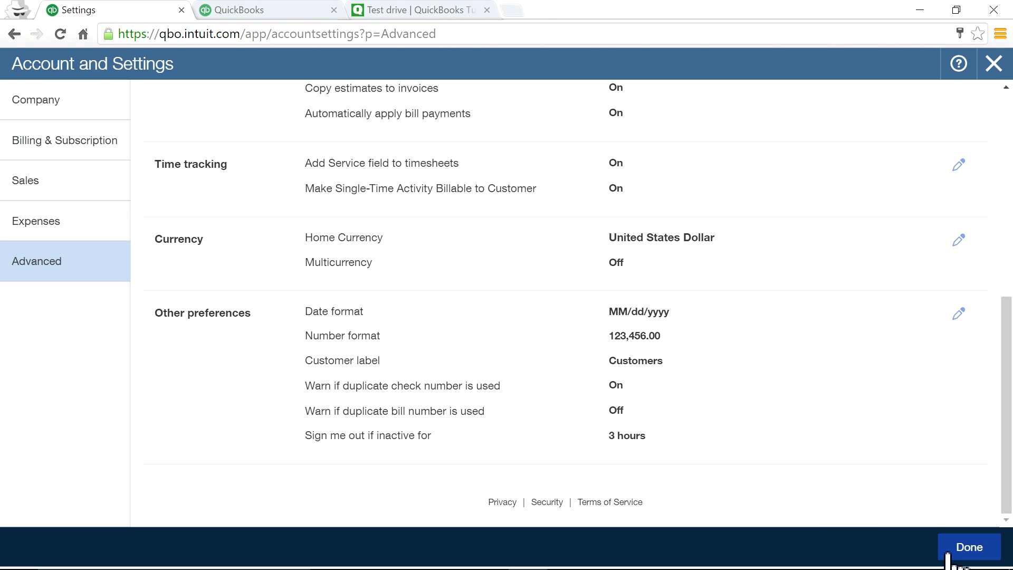
Open the Billing & Subscription settings, showing Accounting and Payments as Not subscribed.
left_click(64, 142)
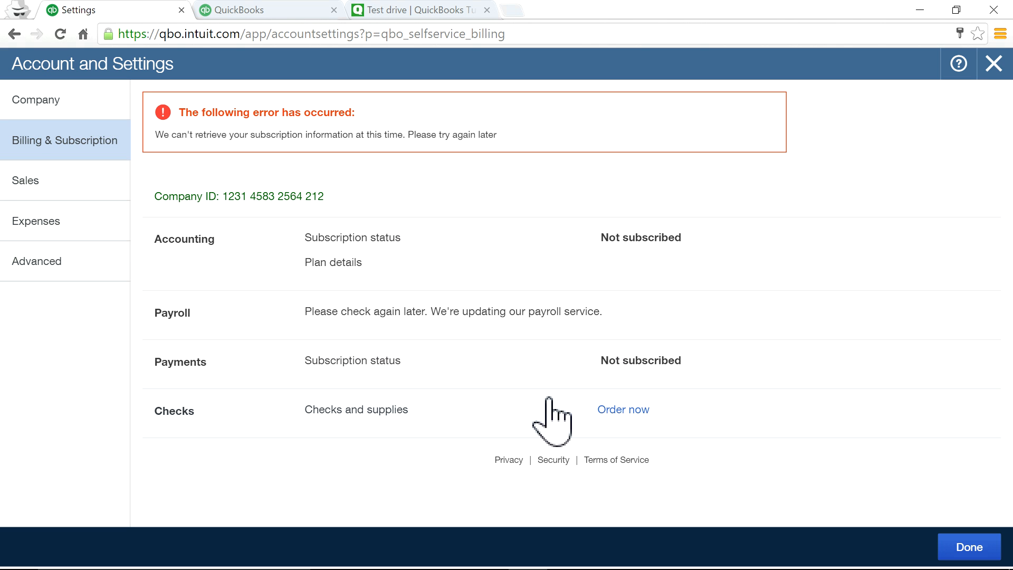
left_click(31, 106)
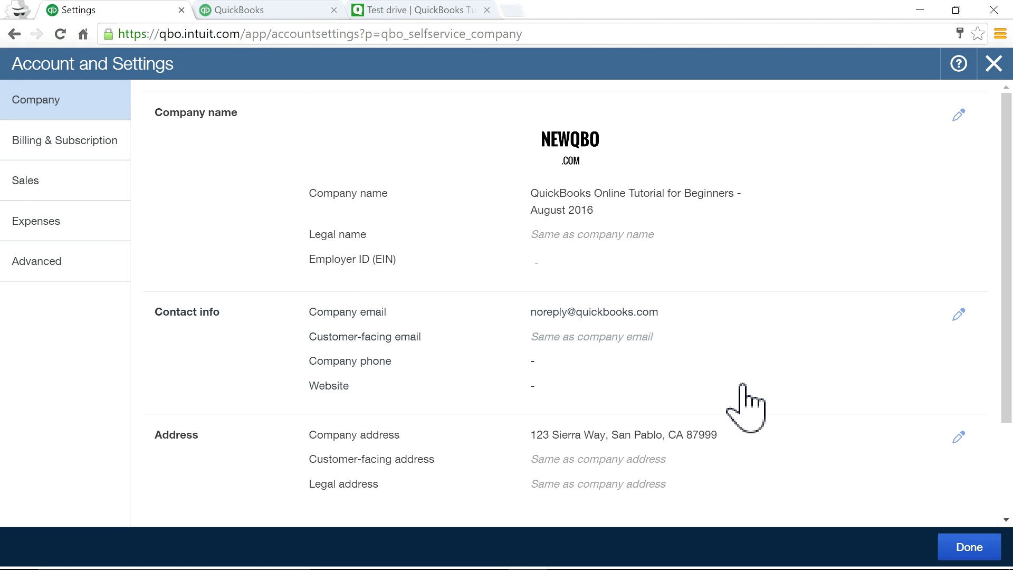
scroll(744, 391, "down", 3)
scroll(745, 390, "up", 3)
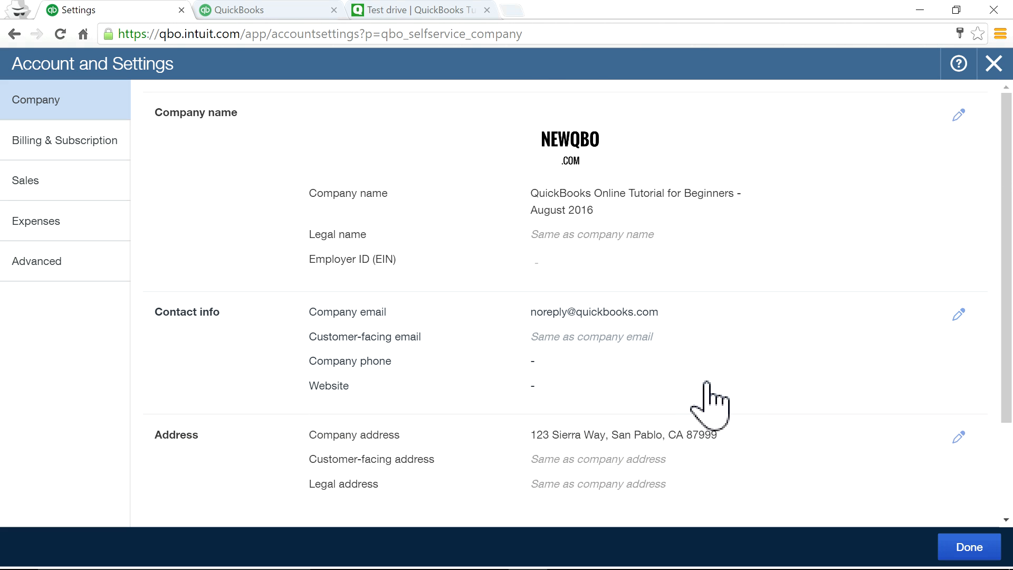
scroll(612, 343, "down", 1)
scroll(613, 343, "down", 2)
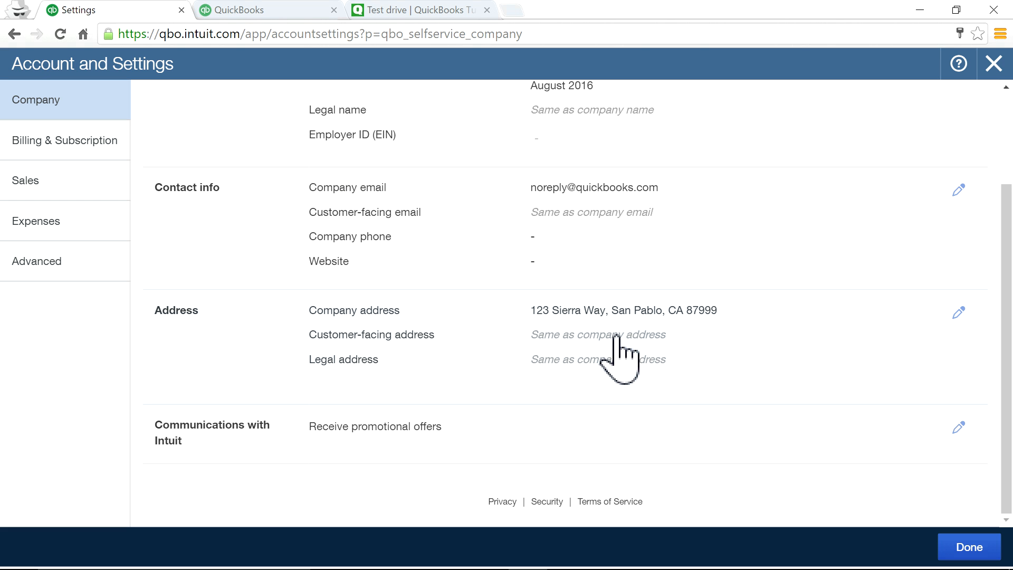
scroll(617, 338, "up", 3)
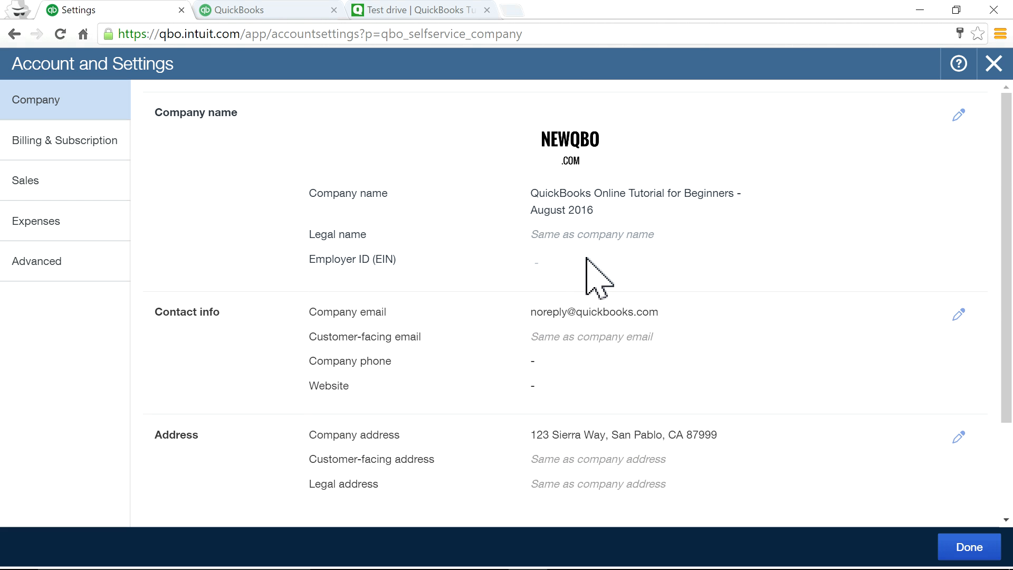
left_click(667, 372)
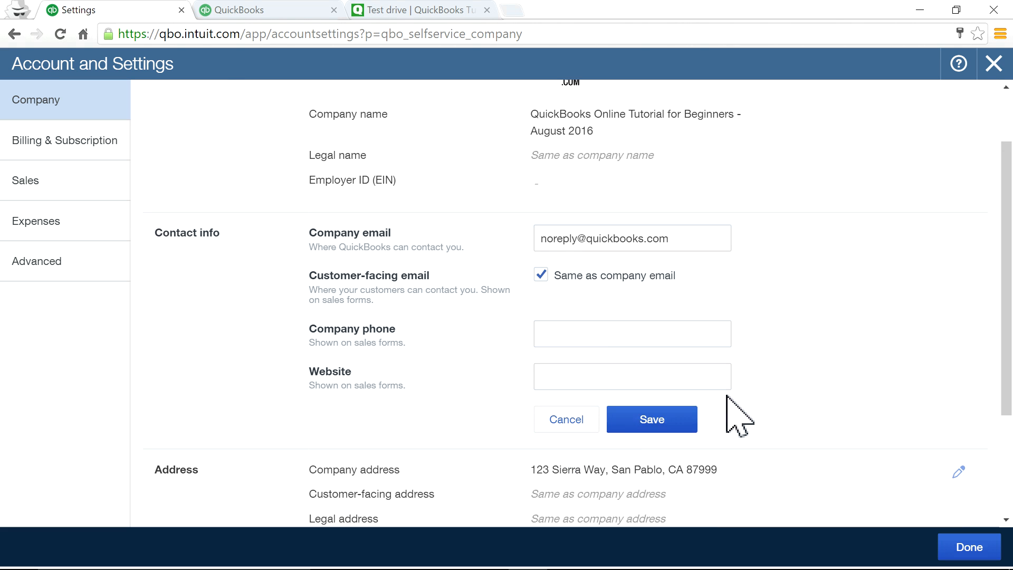
scroll(776, 362, "down", 3)
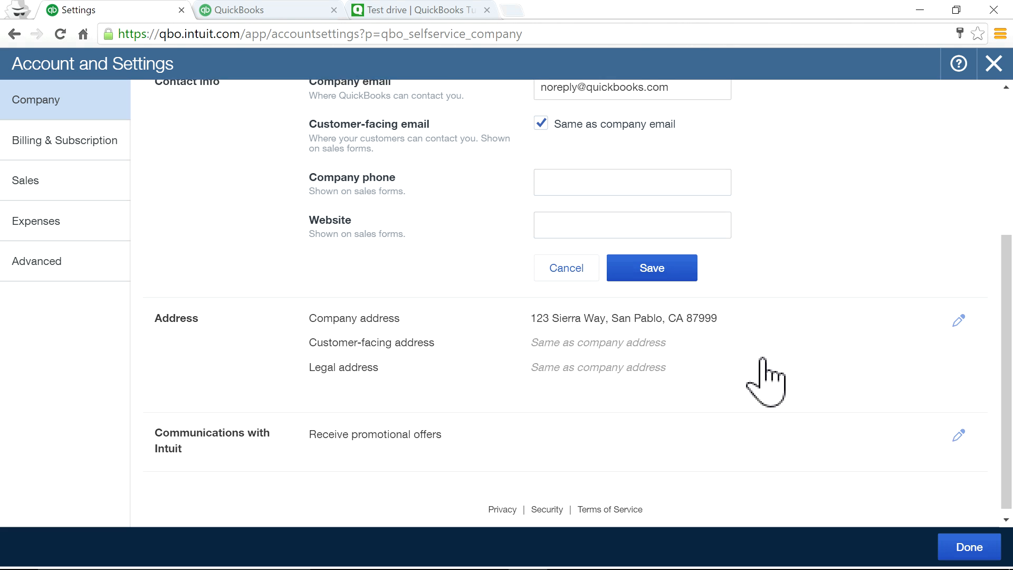
left_click(619, 350)
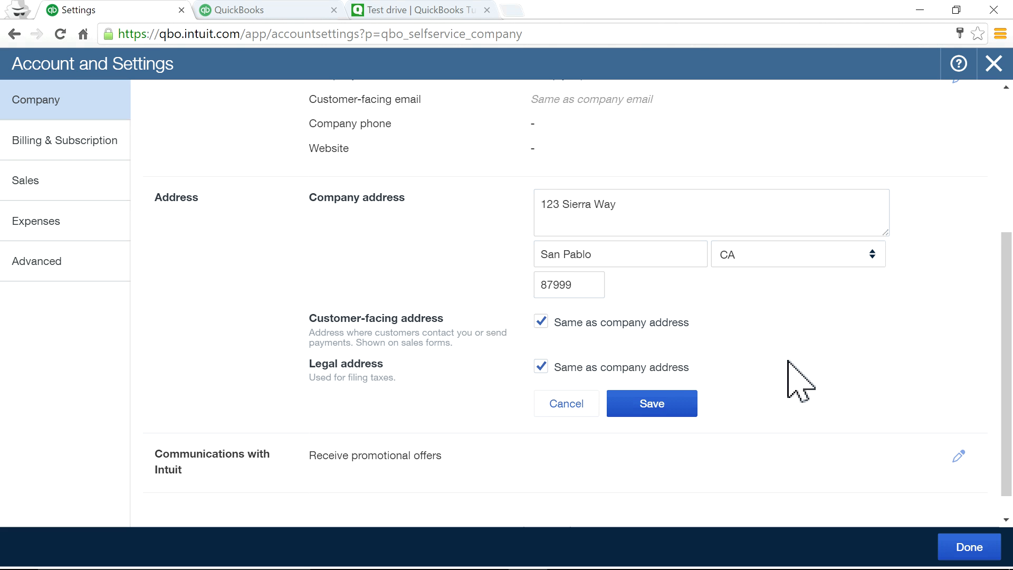
scroll(792, 373, "up", 3)
scroll(729, 365, "up", 2)
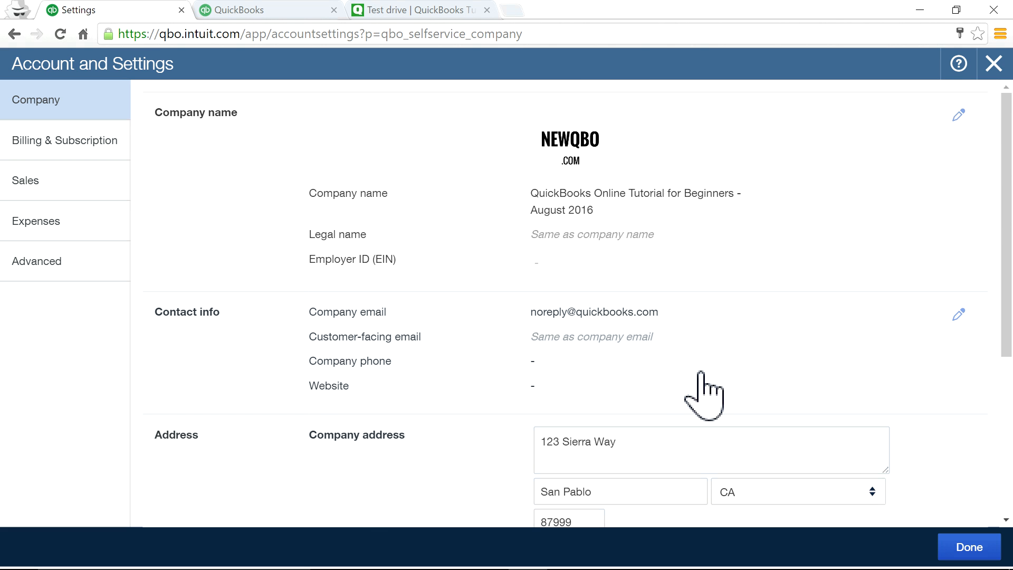
left_click(696, 338)
scroll(792, 380, "down", 2)
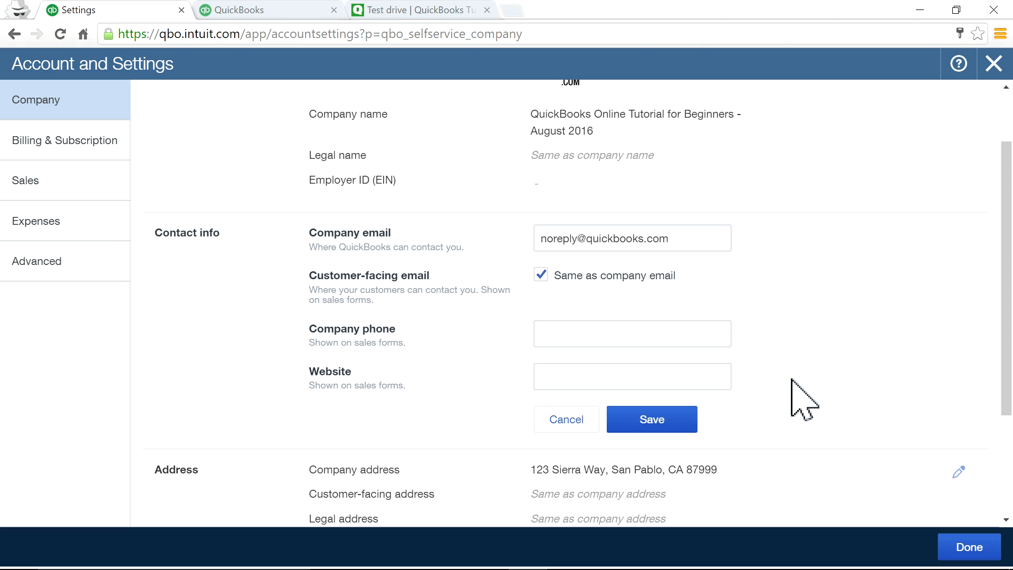
scroll(792, 379, "down", 3)
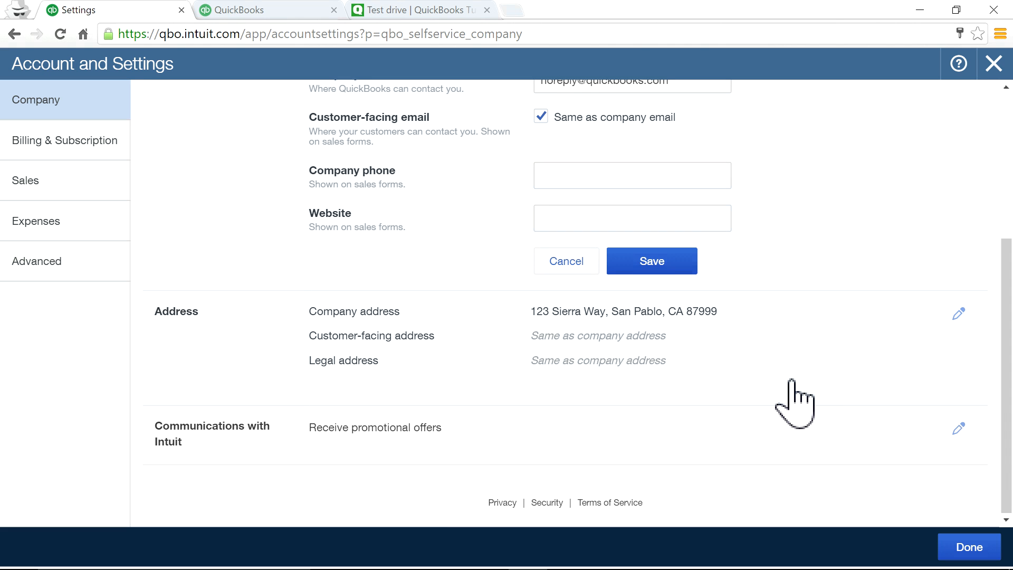
left_click(633, 327)
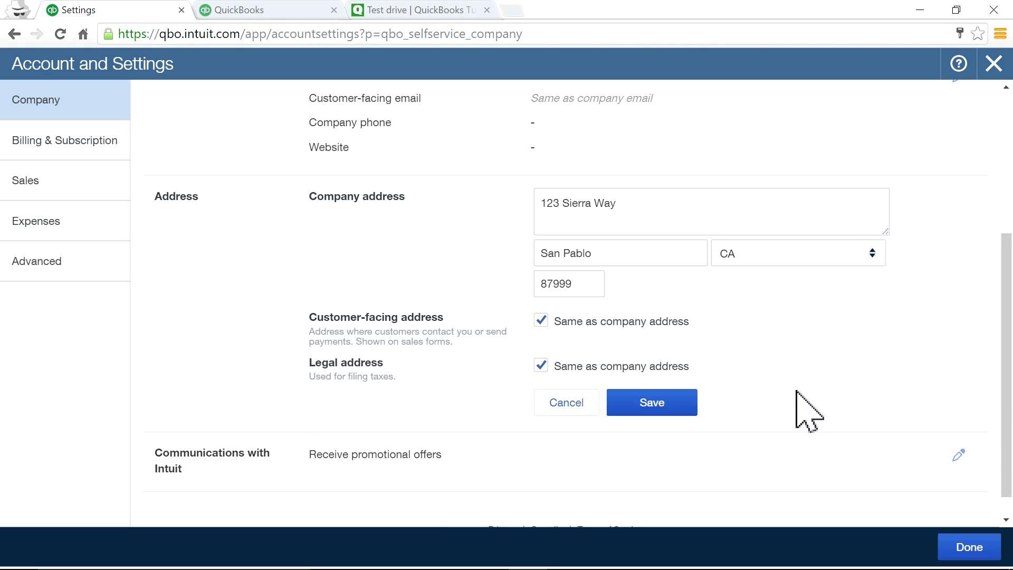
scroll(797, 409, "up", 2)
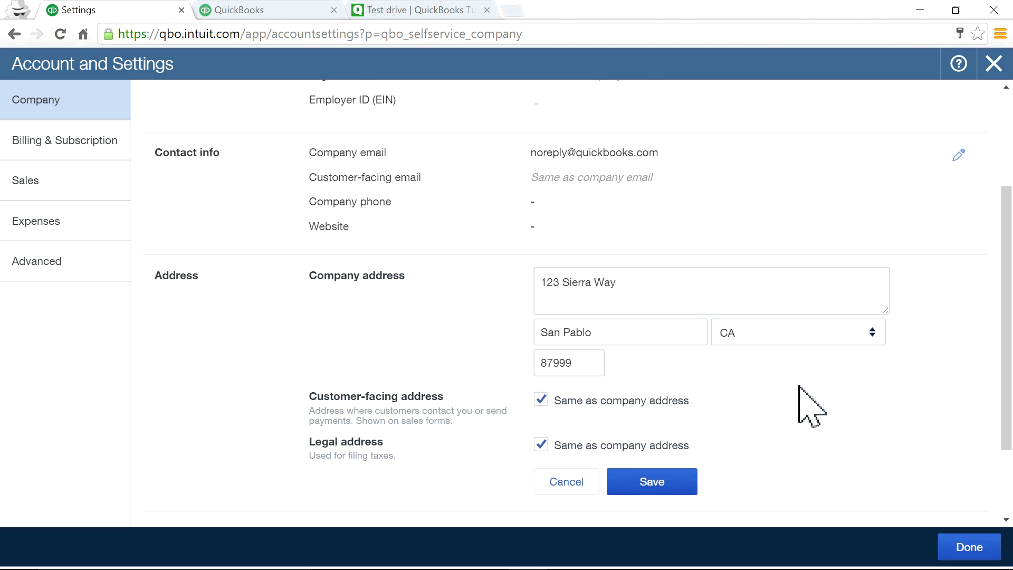
scroll(800, 393, "up", 3)
left_click(688, 311)
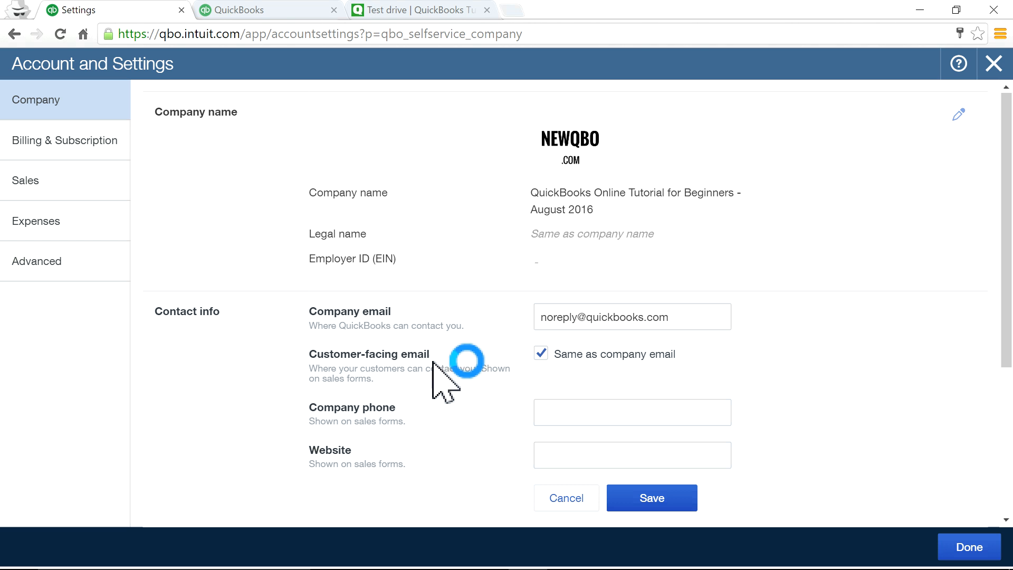
left_click(542, 353)
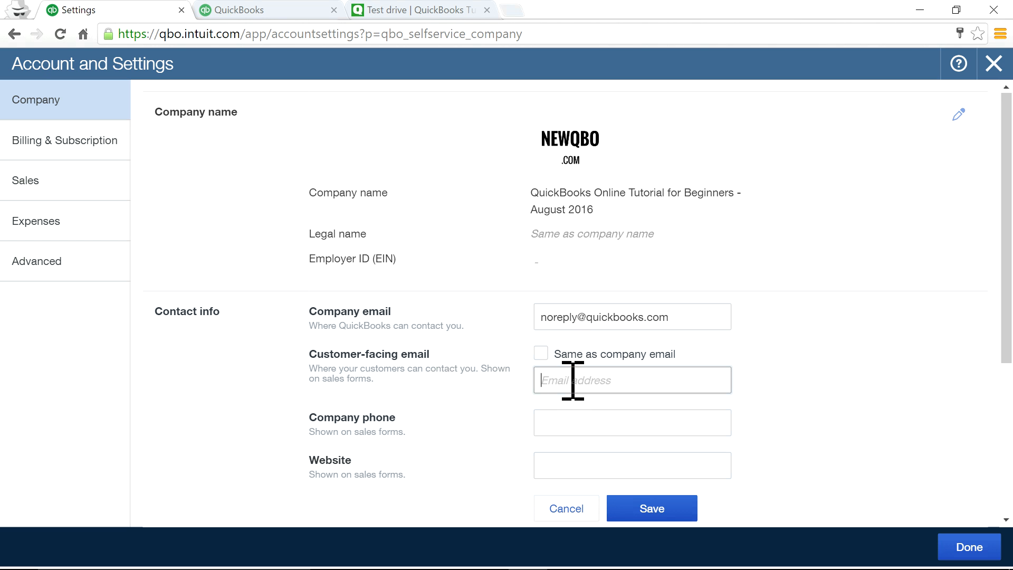
left_click_drag(579, 317, 719, 319)
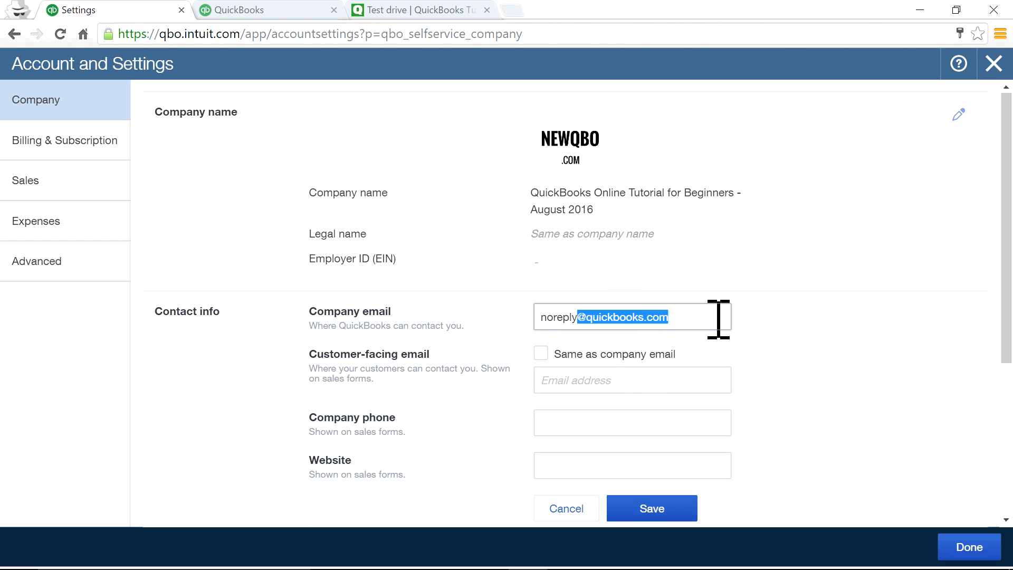
left_click(559, 380)
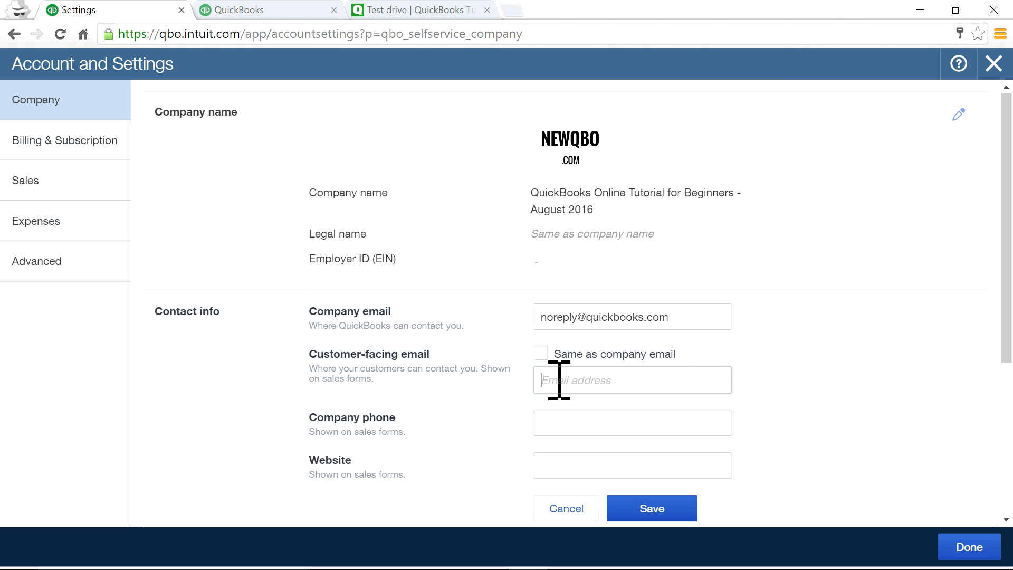
left_click(561, 510)
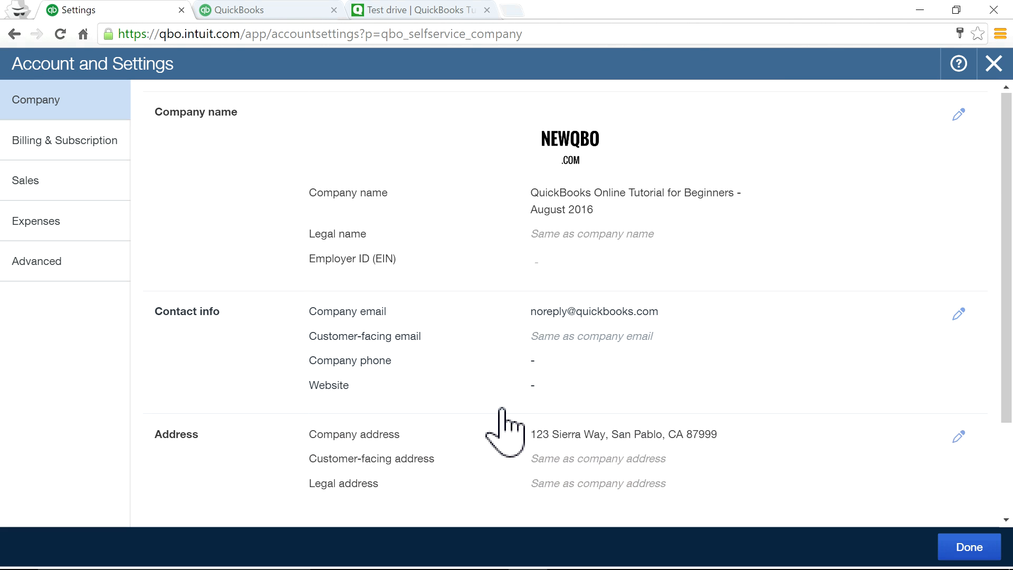
scroll(493, 429, "down", 3)
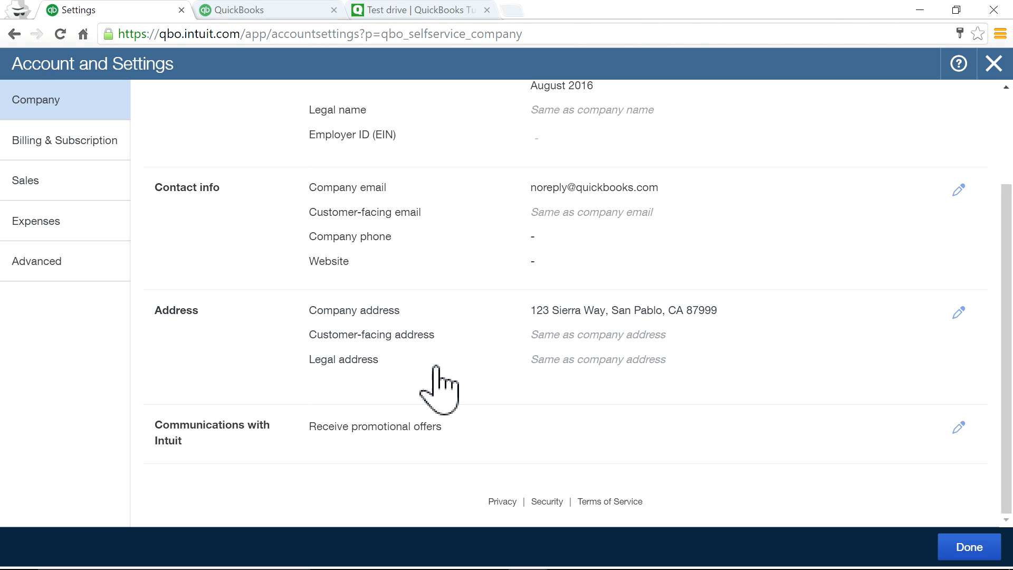
left_click(526, 339)
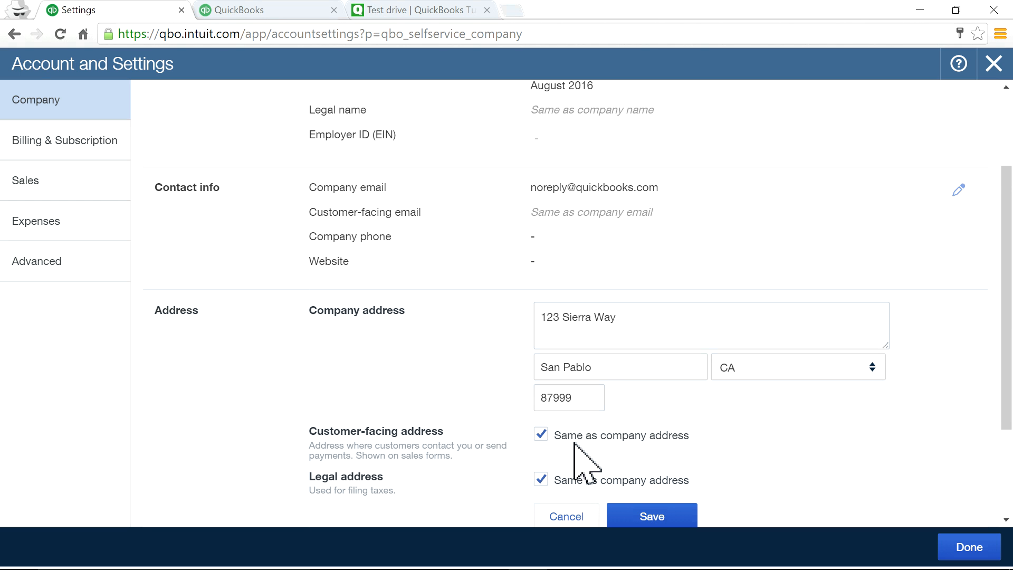
left_click(580, 521)
Return to Sales settings and check the Statements options, cancelling without changes.
left_click(65, 186)
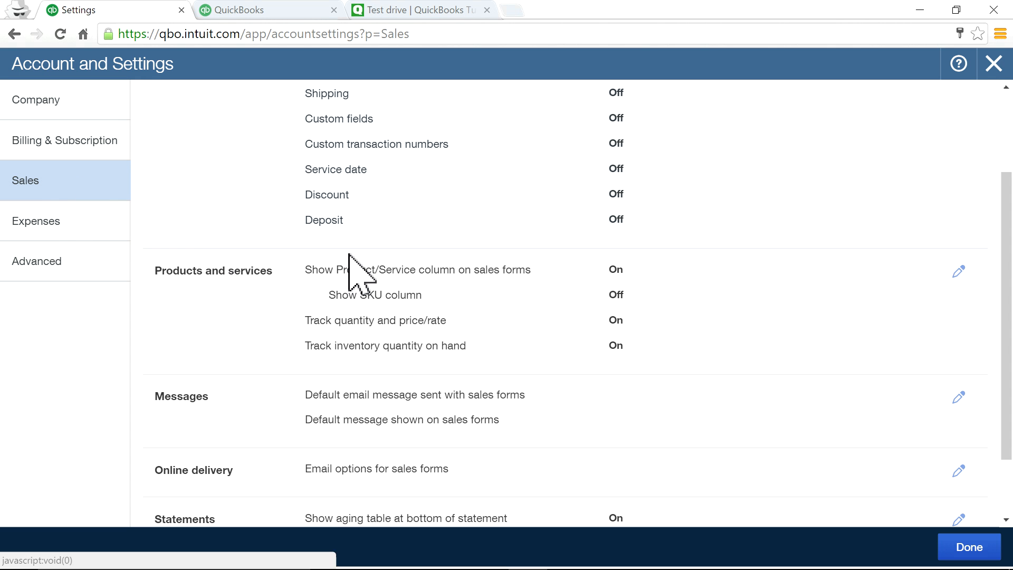
scroll(530, 332, "down", 3)
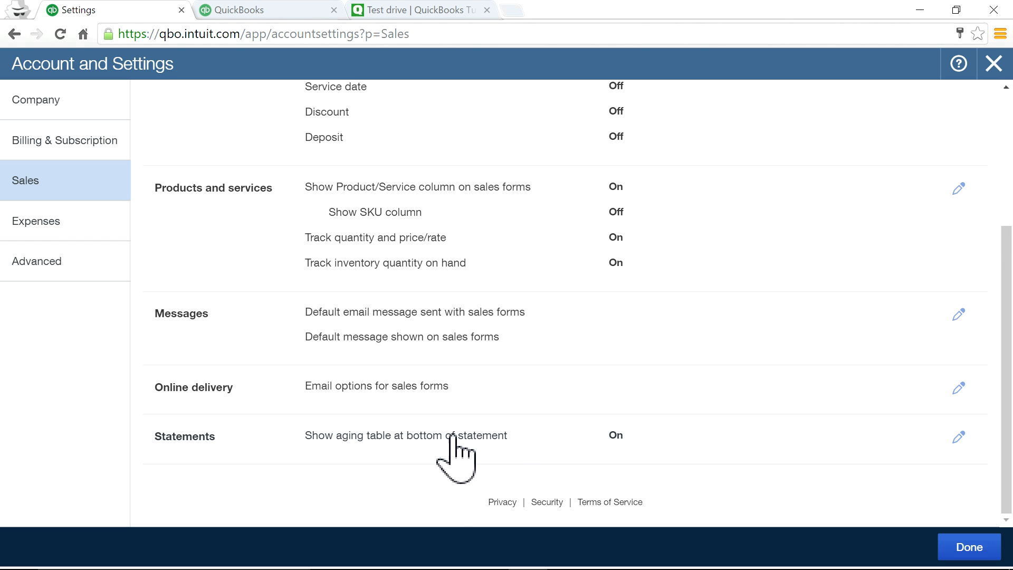
left_click(541, 446)
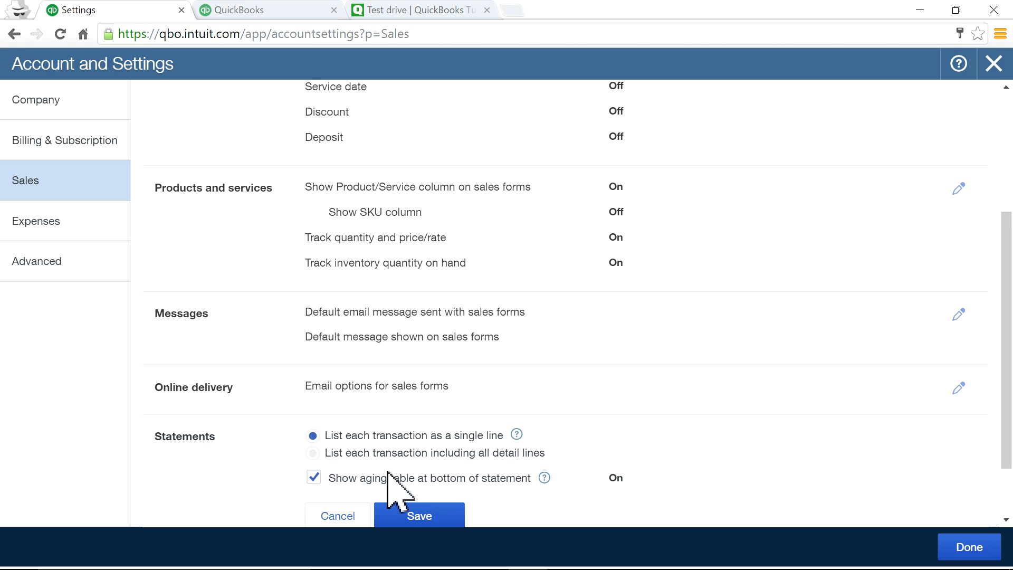
scroll(511, 493, "down", 2)
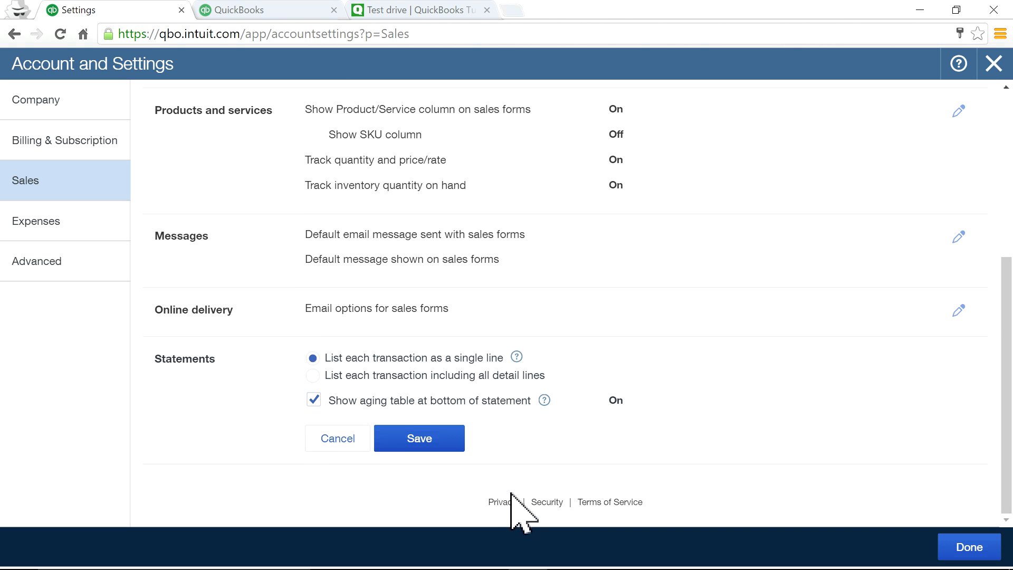
left_click(338, 441)
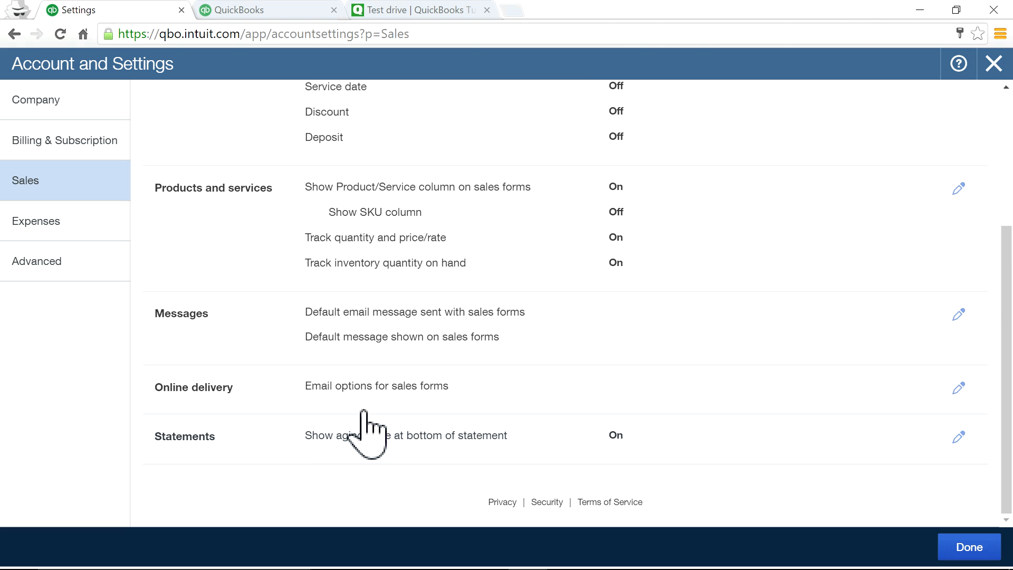
In Online delivery, set invoice email format to Online invoice and turn on attaching invoices as pdf.
left_click(509, 384)
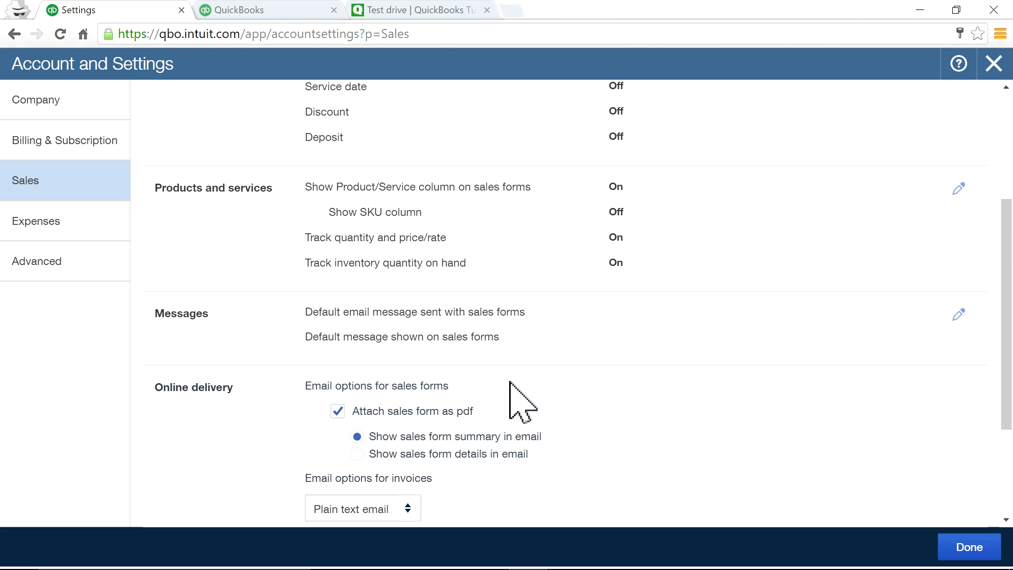
scroll(607, 420, "down", 3)
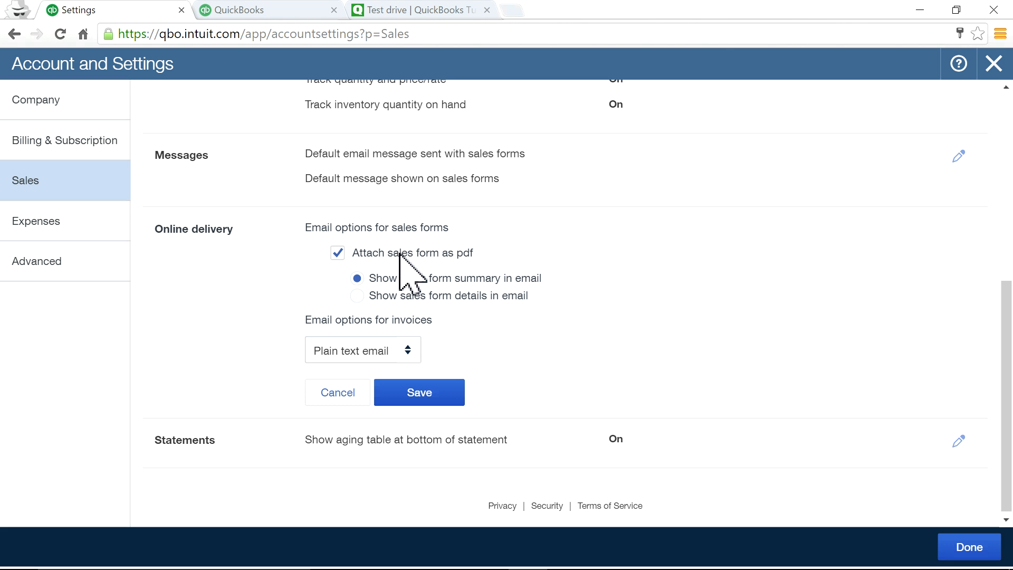
left_click_drag(457, 255, 474, 254)
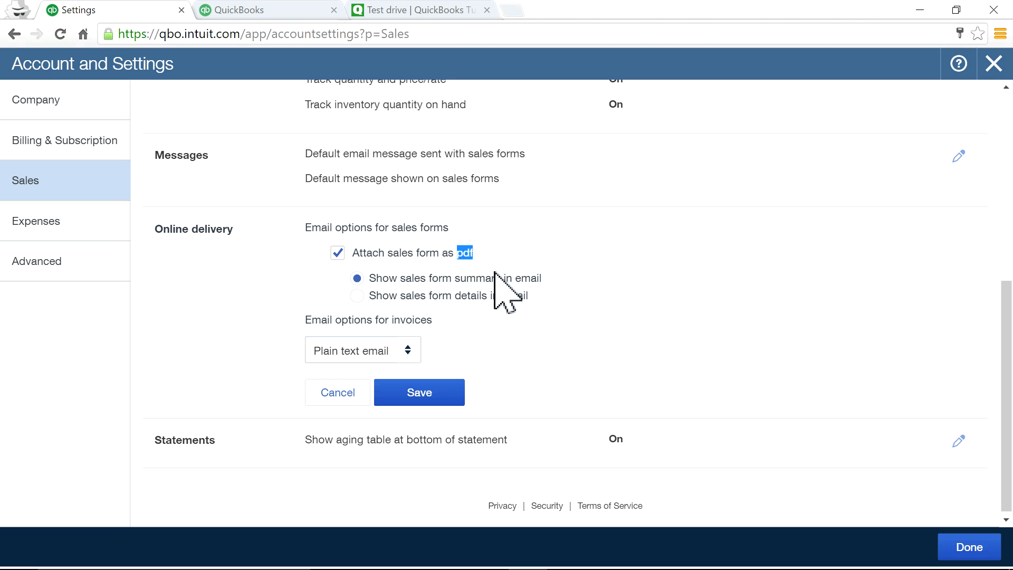
left_click(415, 351)
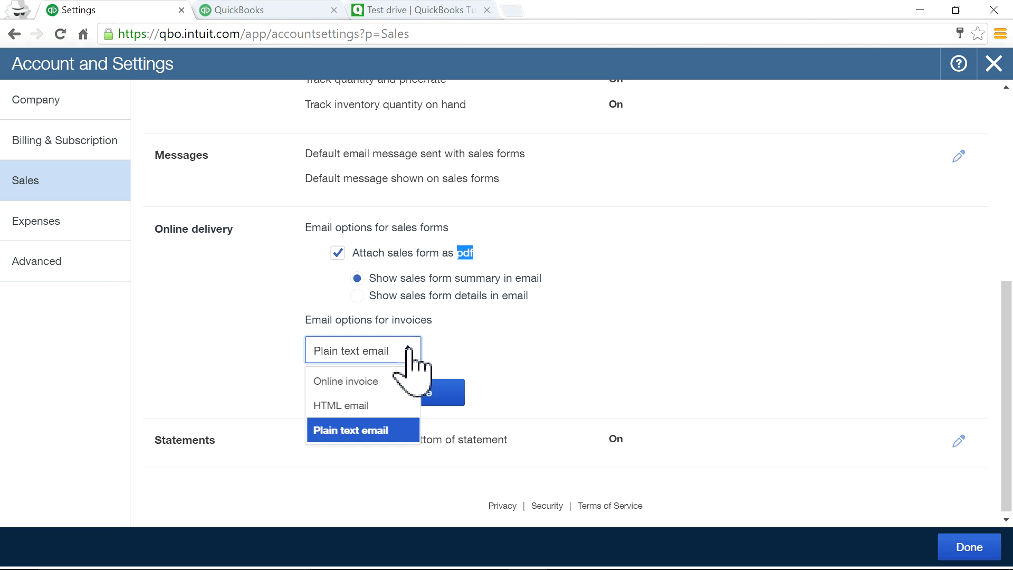
left_click(350, 409)
left_click(395, 348)
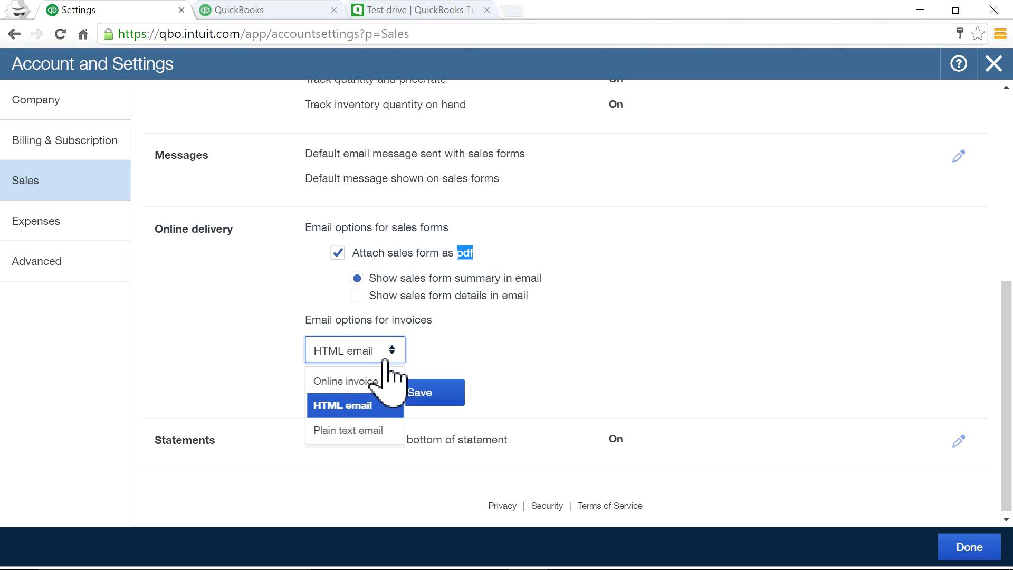
left_click(367, 390)
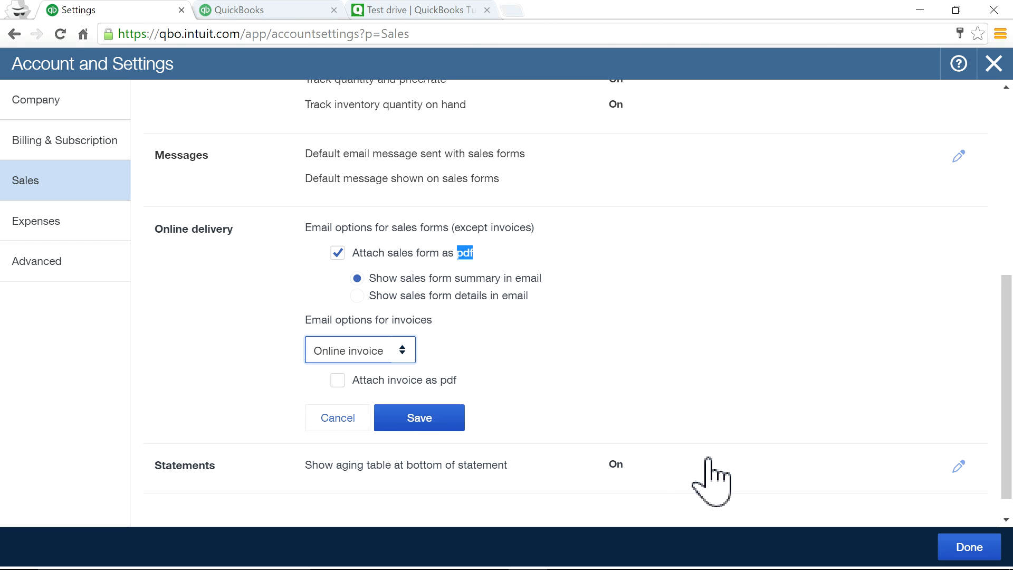
left_click(337, 381)
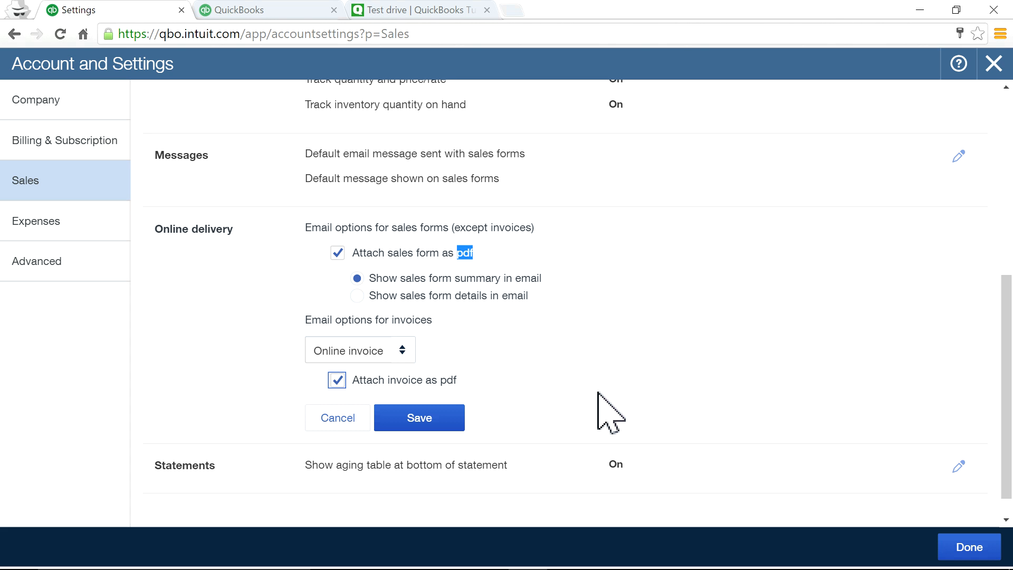
left_click(542, 329)
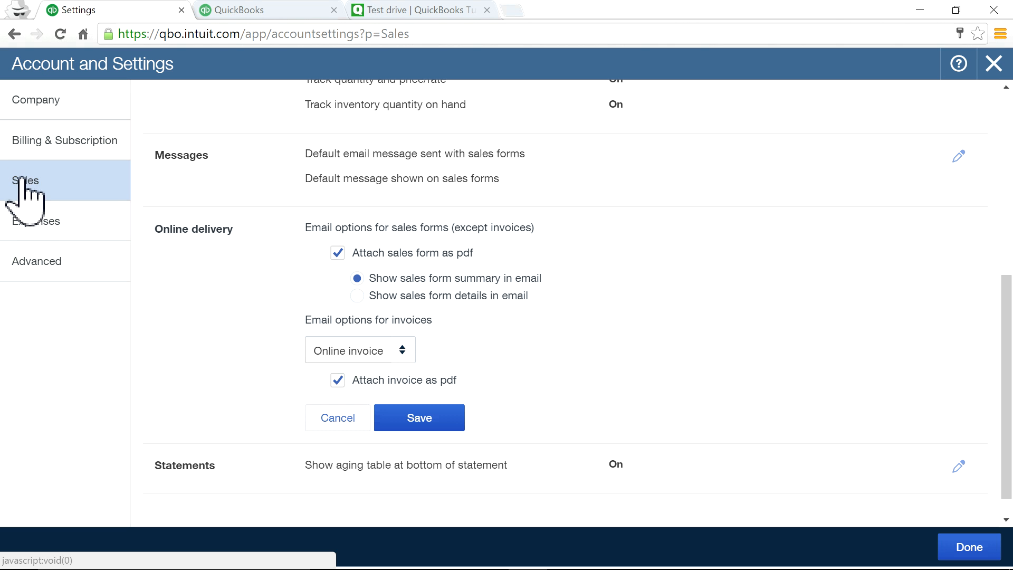
Discard the unsaved Sales changes, browse the Advanced, Sales and Expenses settings, then return home.
left_click(33, 221)
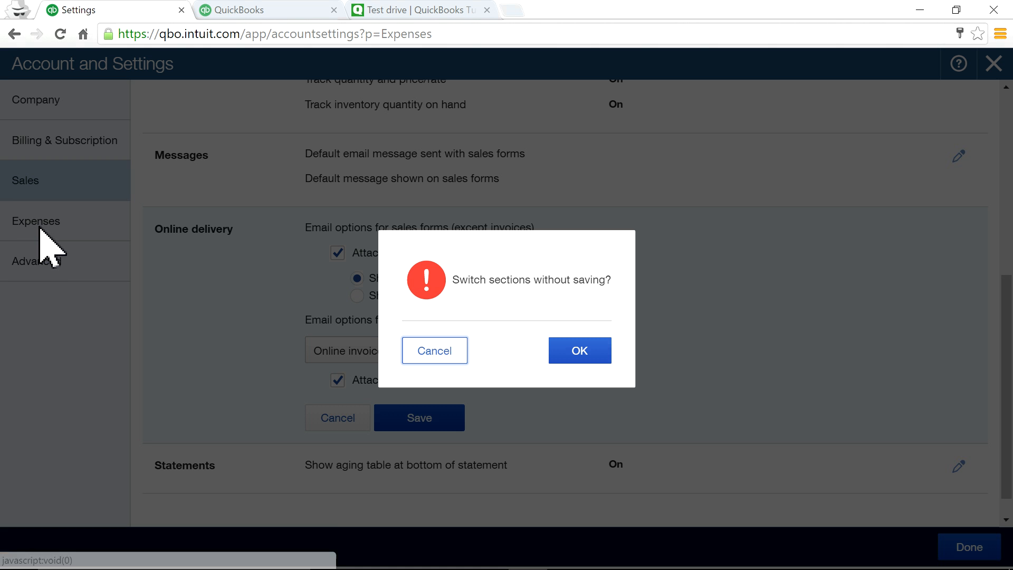
left_click(593, 355)
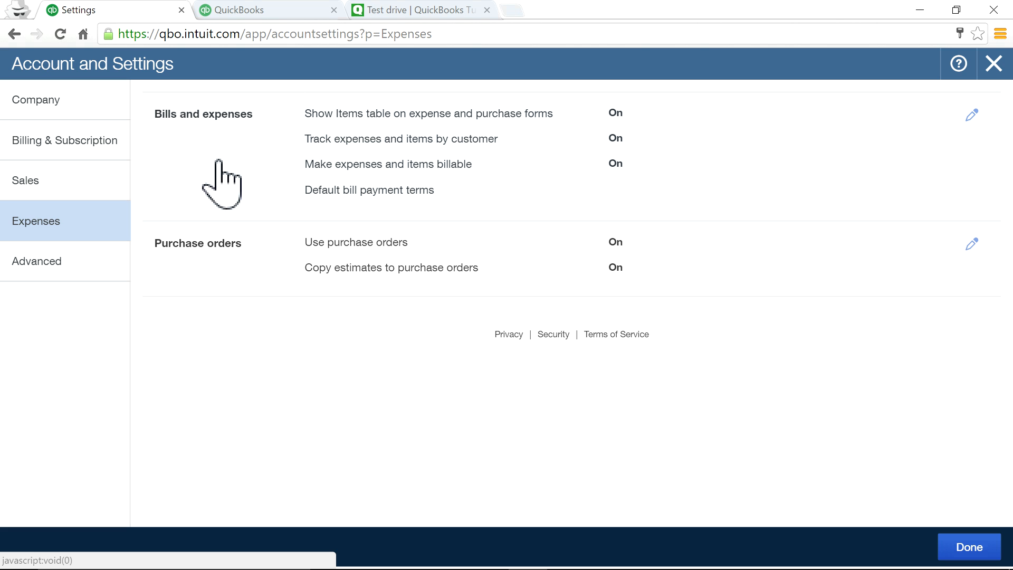
left_click(33, 262)
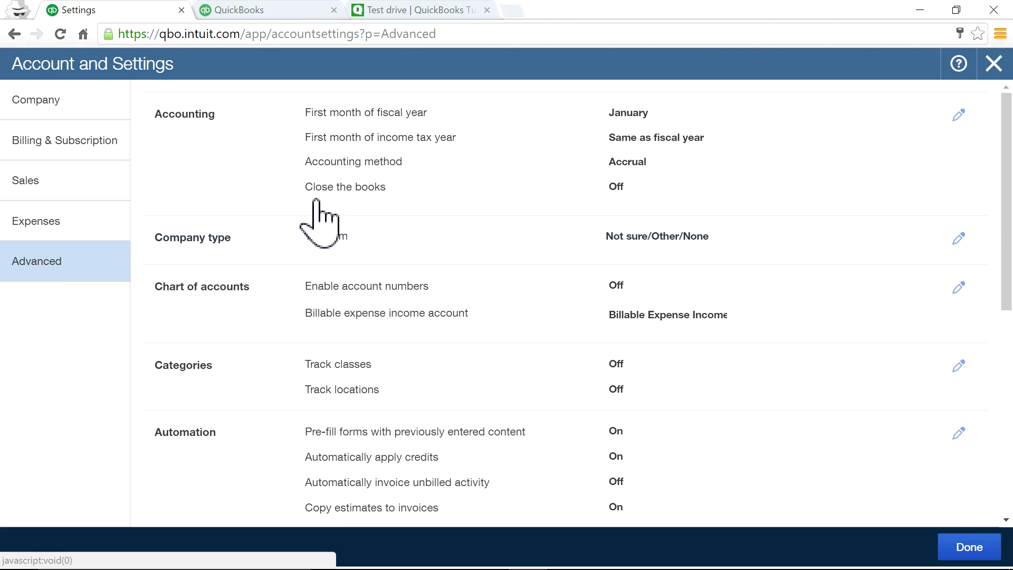
left_click(45, 187)
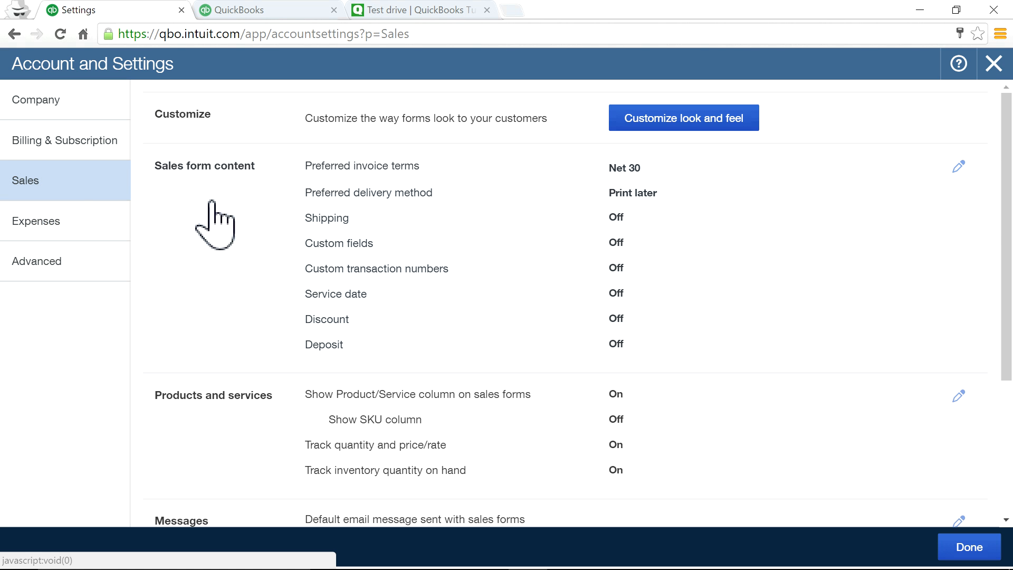
left_click(50, 221)
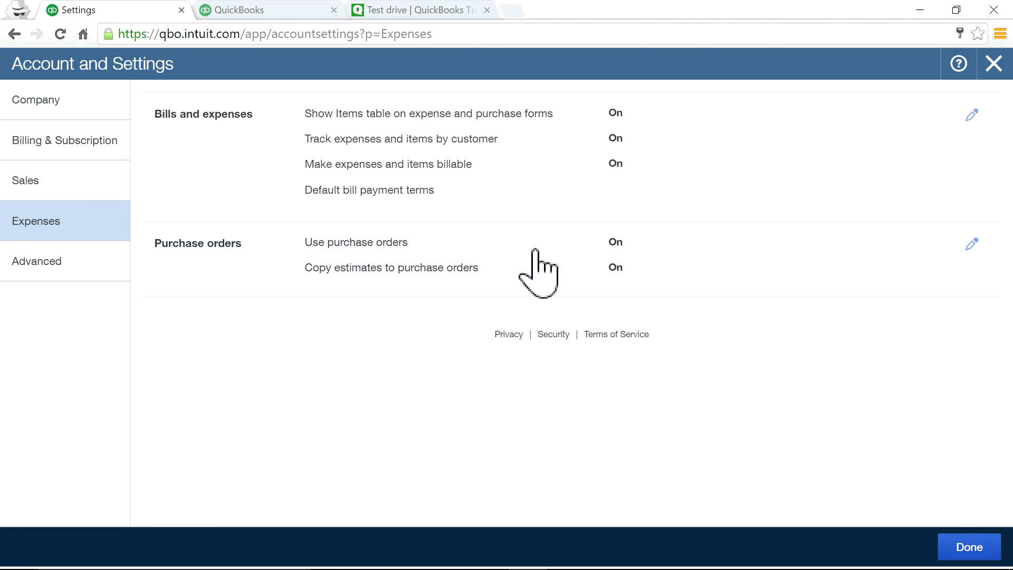
left_click(994, 66)
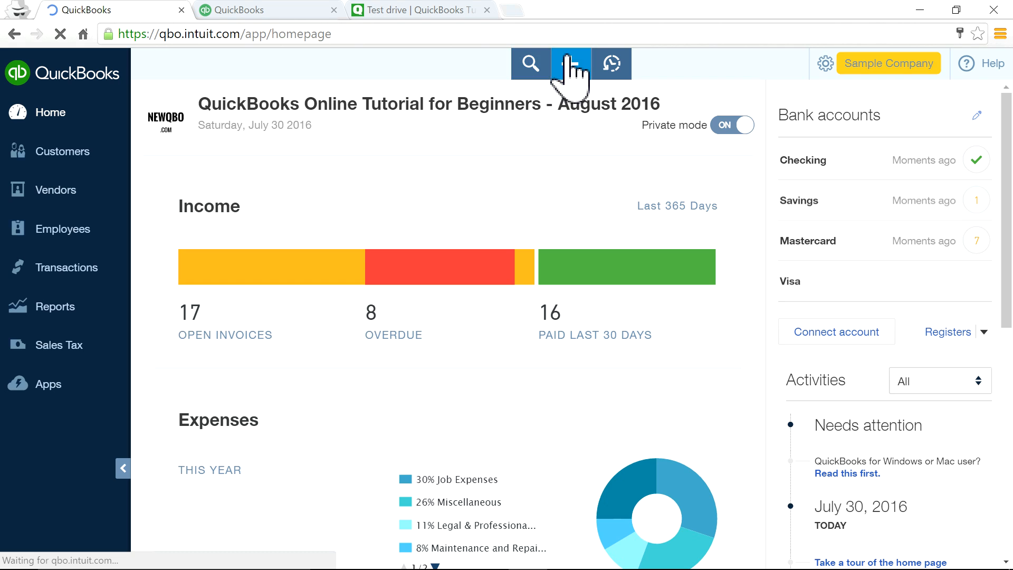
Start a new invoice from the Create menu, then close the blank invoice.
left_click(569, 63)
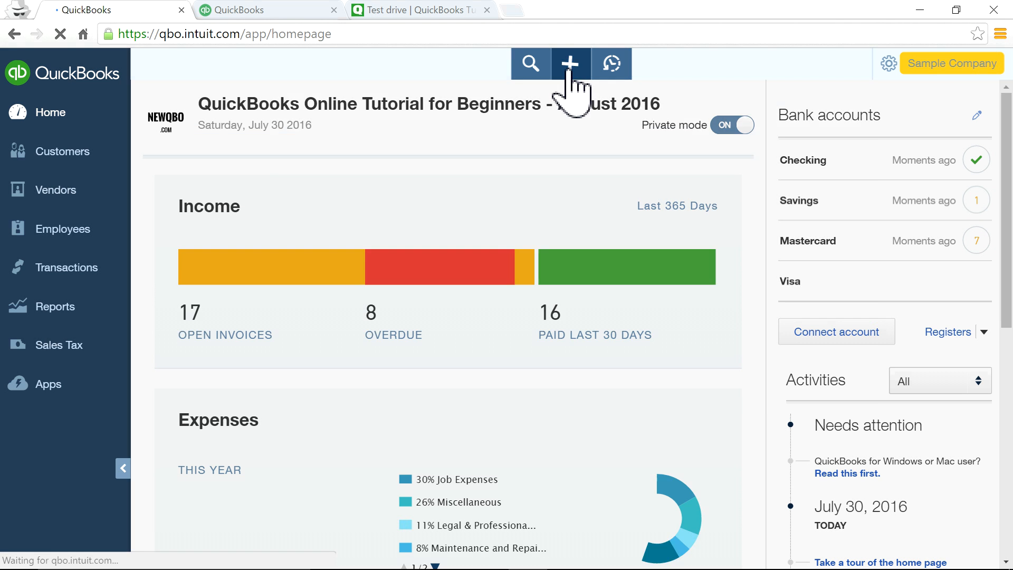
left_click(570, 66)
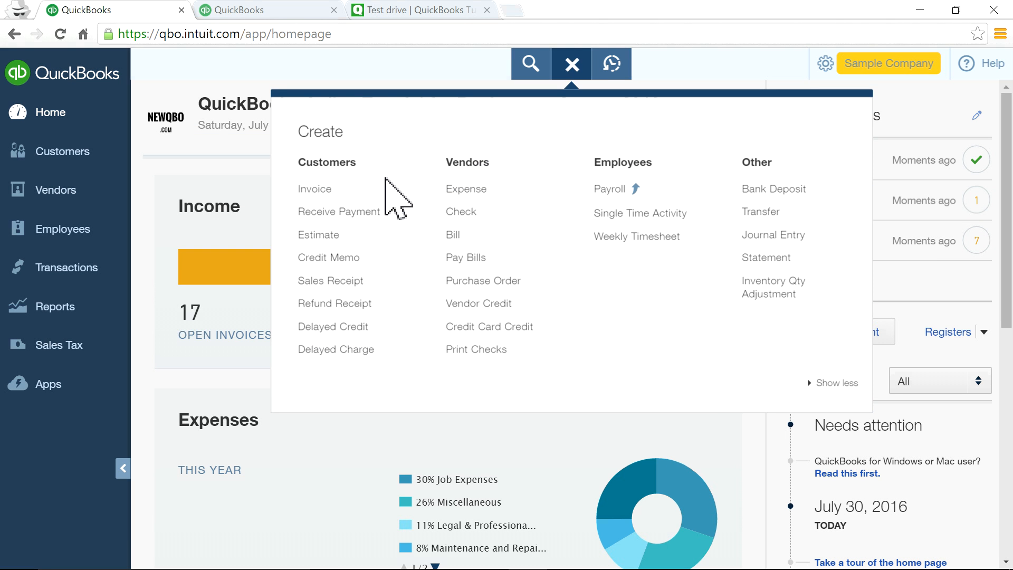
left_click(405, 191)
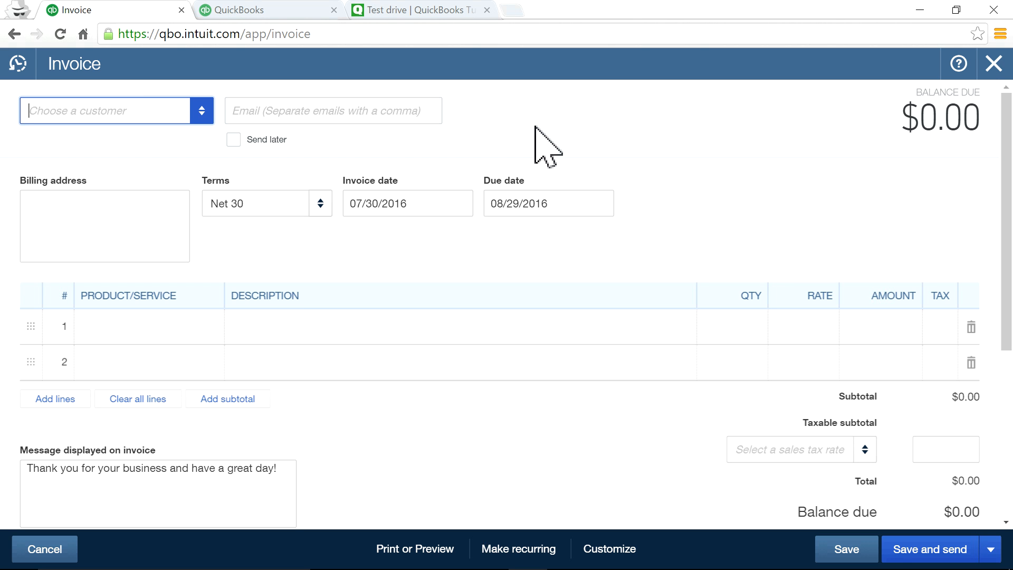
left_click(994, 63)
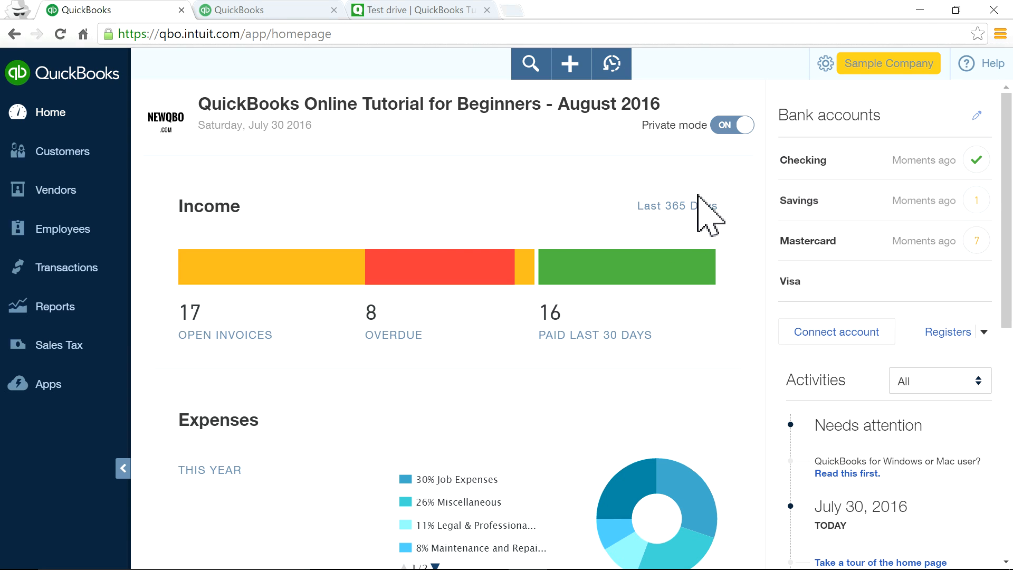
Revisit Account and Settings through the gear menu, close it, and bring the gear menu up again.
left_click(897, 64)
left_click(466, 204)
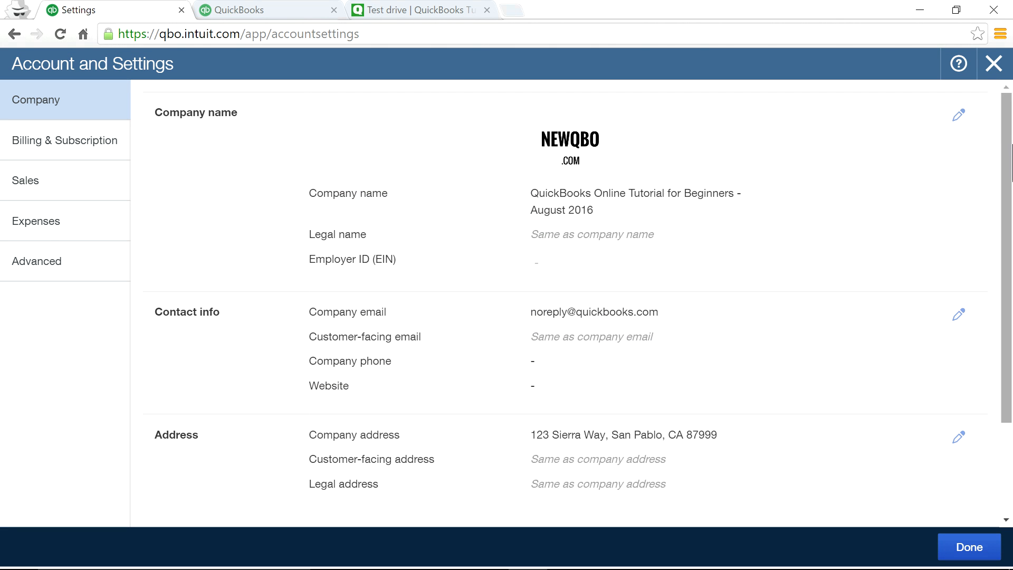
left_click(995, 64)
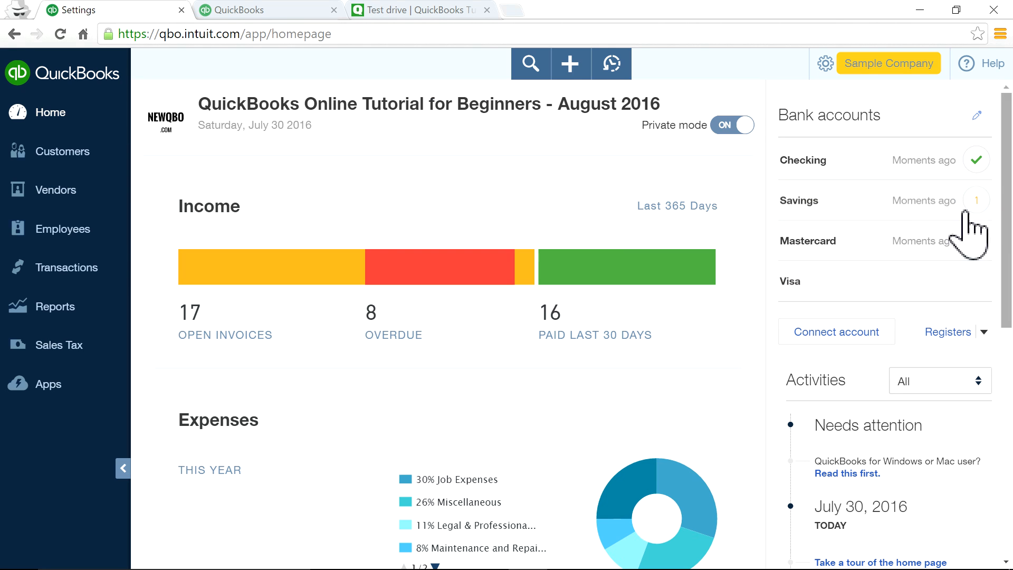
left_click(572, 64)
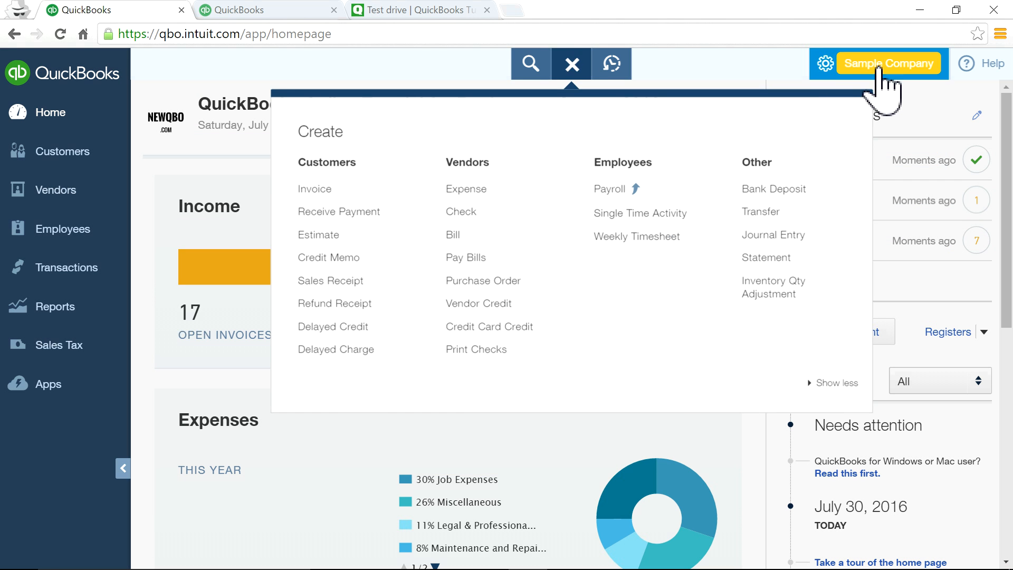
left_click(878, 66)
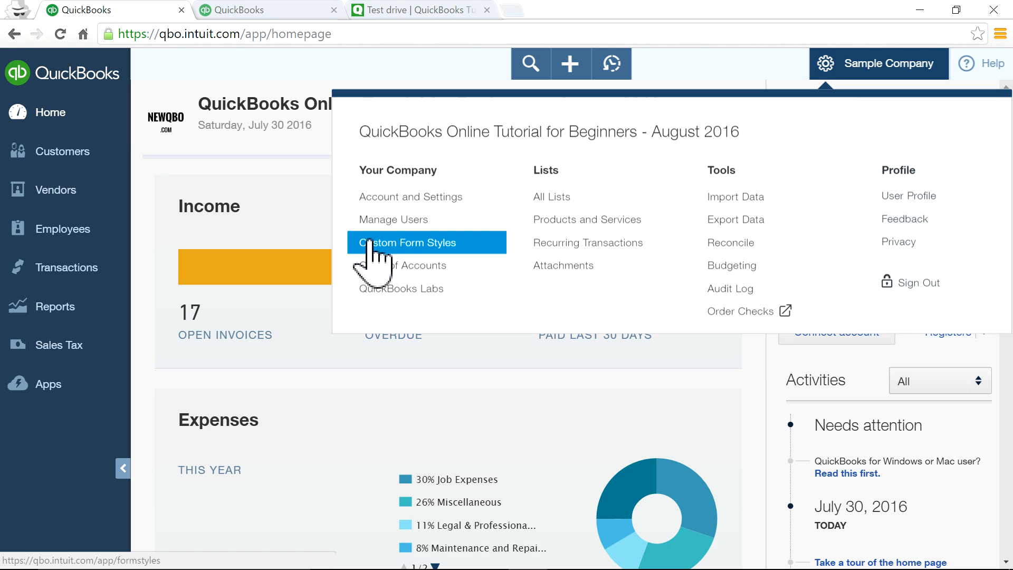
Open Manage Users, start adding a new user, and cancel the Mini Interview popup.
left_click(366, 220)
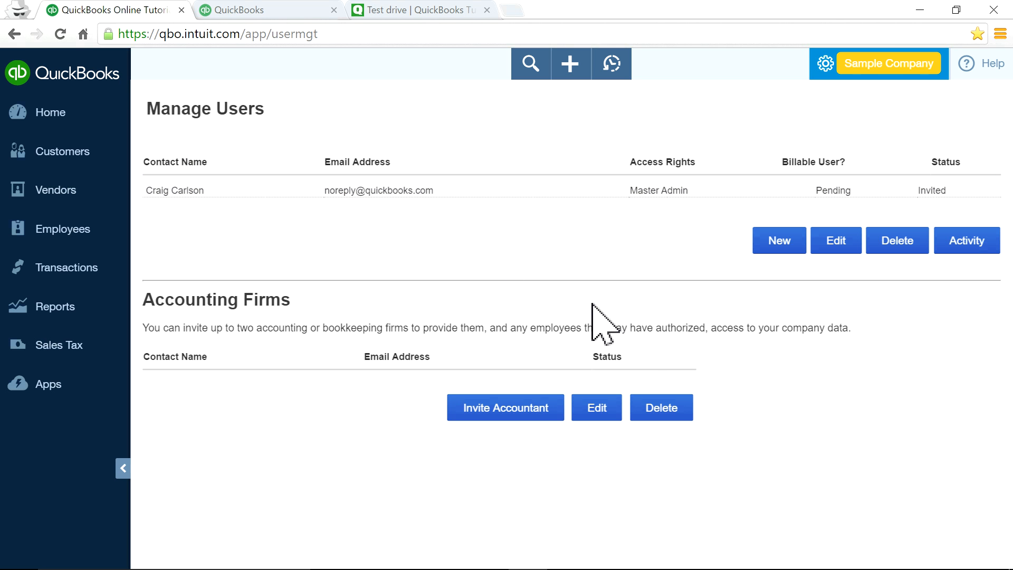
left_click(776, 249)
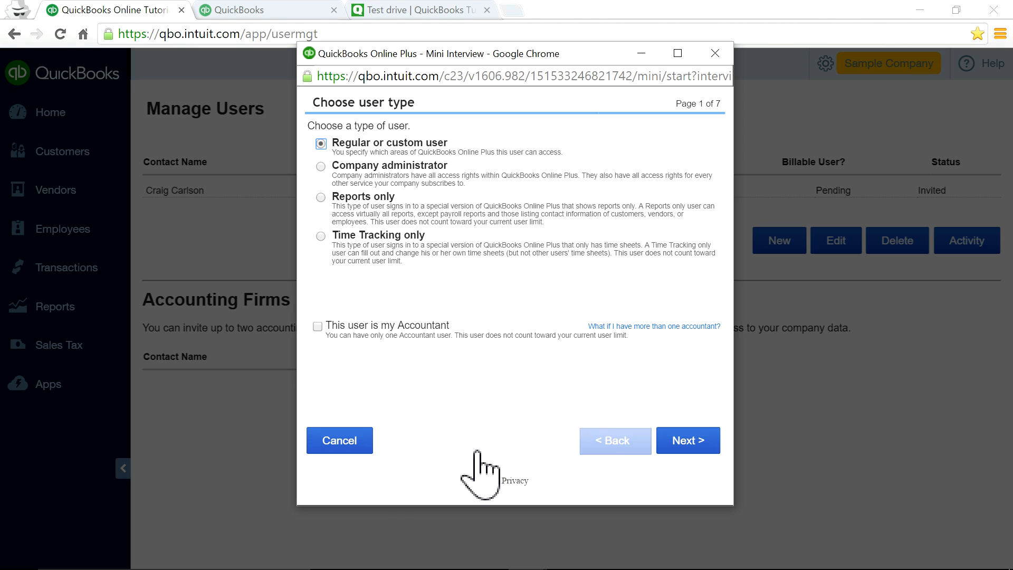
left_click(353, 445)
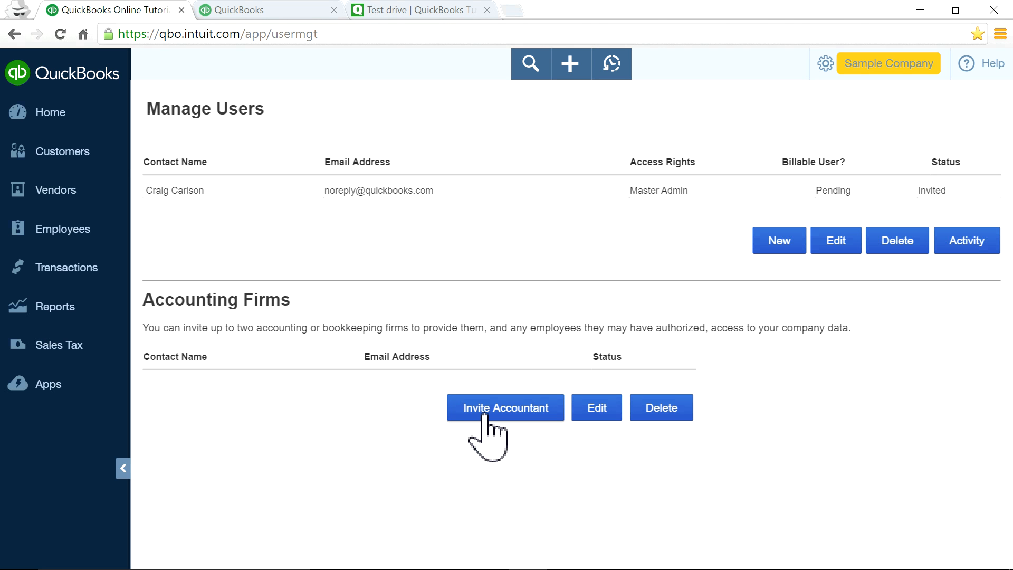
left_click(833, 75)
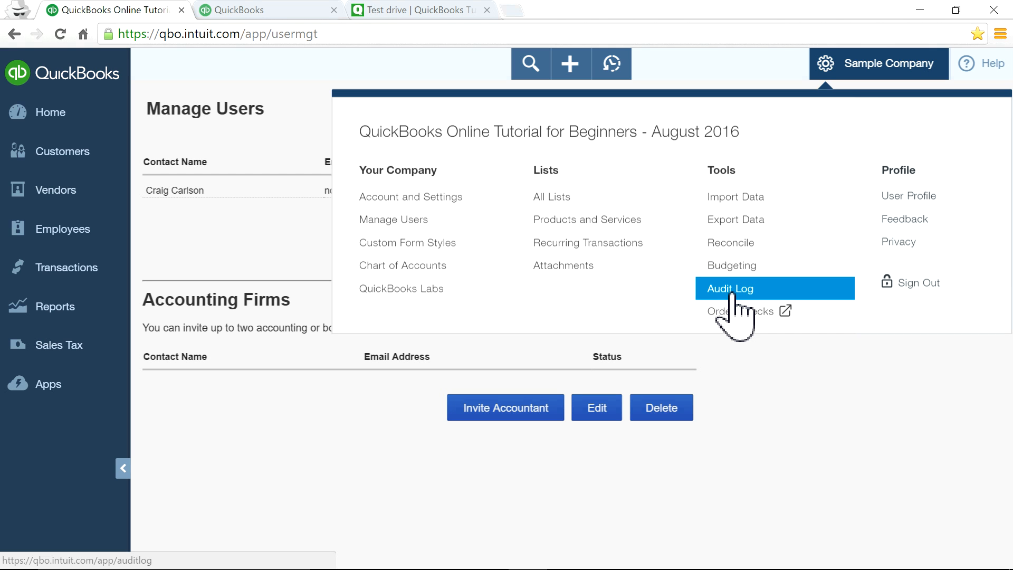
Open the Audit Log and check its Filter panel and User dropdown without applying any filter.
left_click(732, 294)
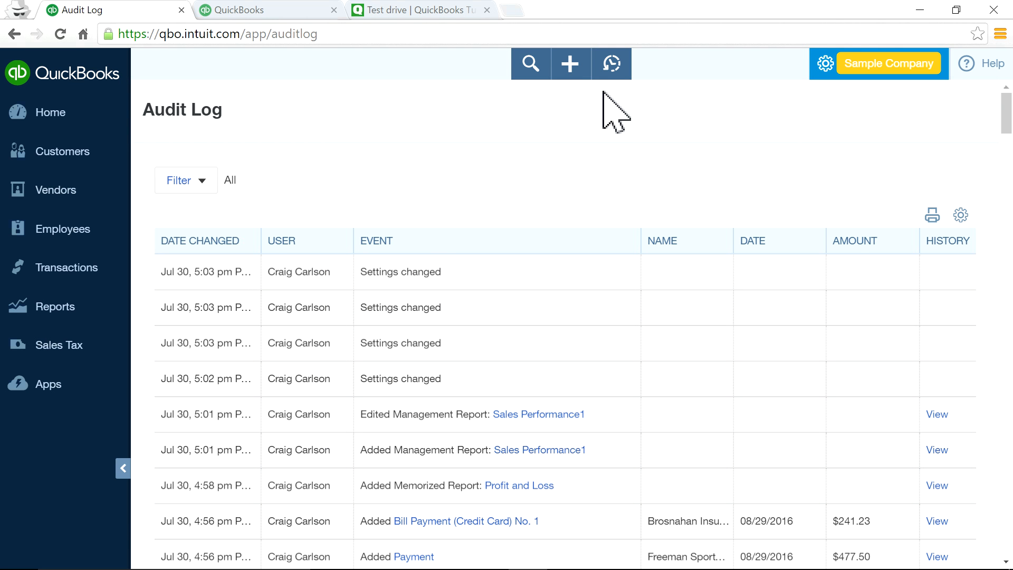
left_click(200, 182)
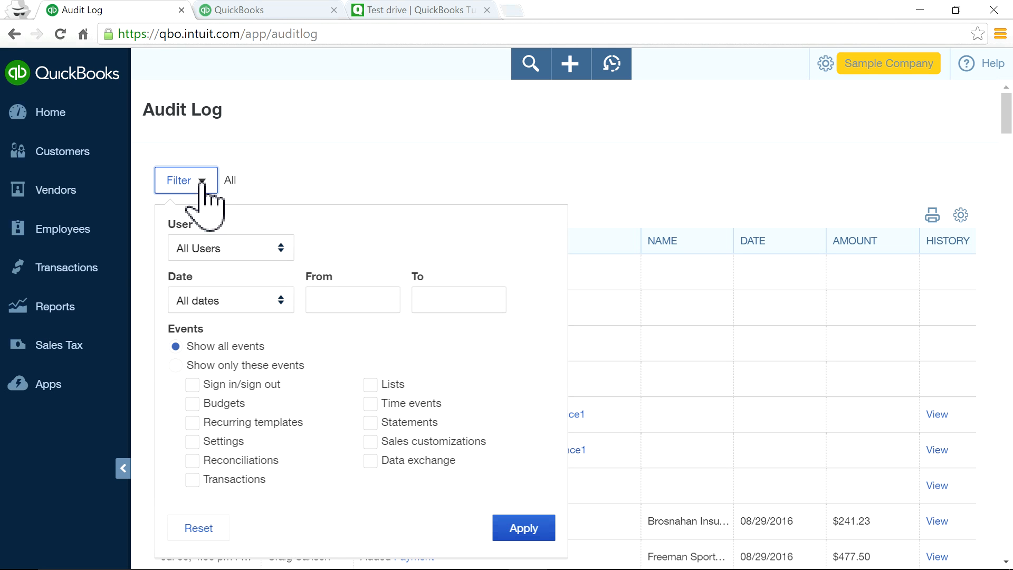
left_click(283, 251)
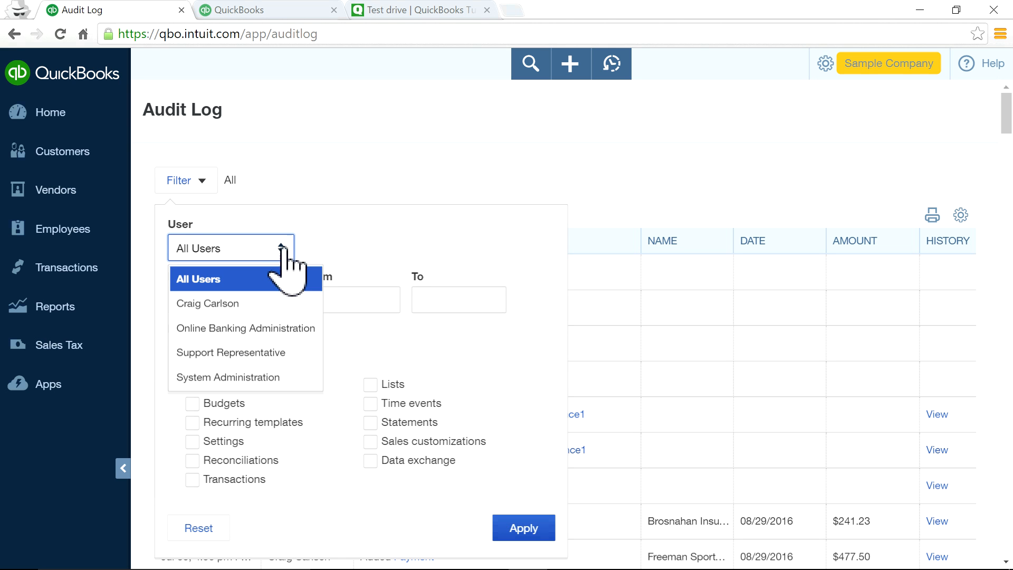
left_click(388, 166)
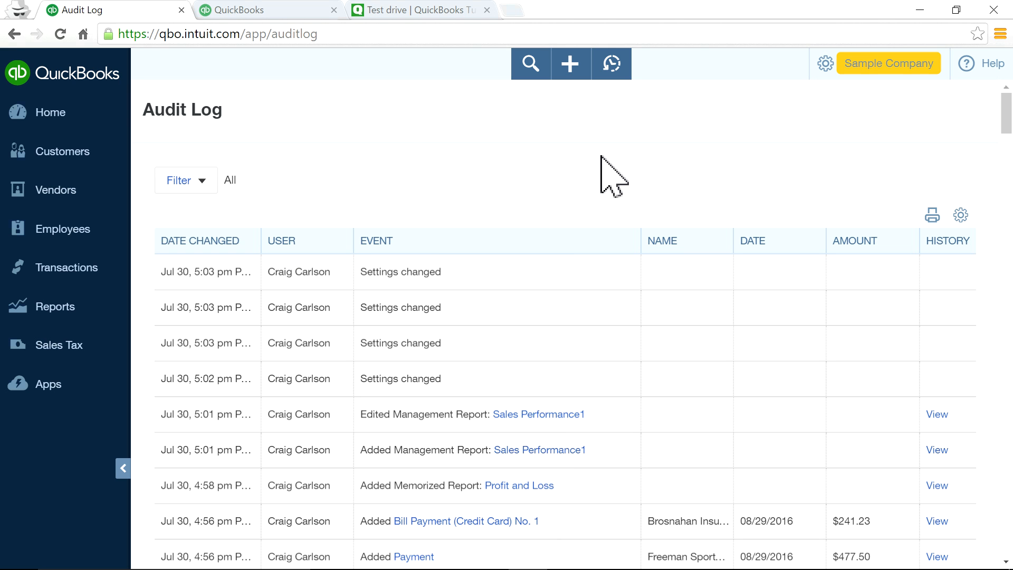
left_click(849, 69)
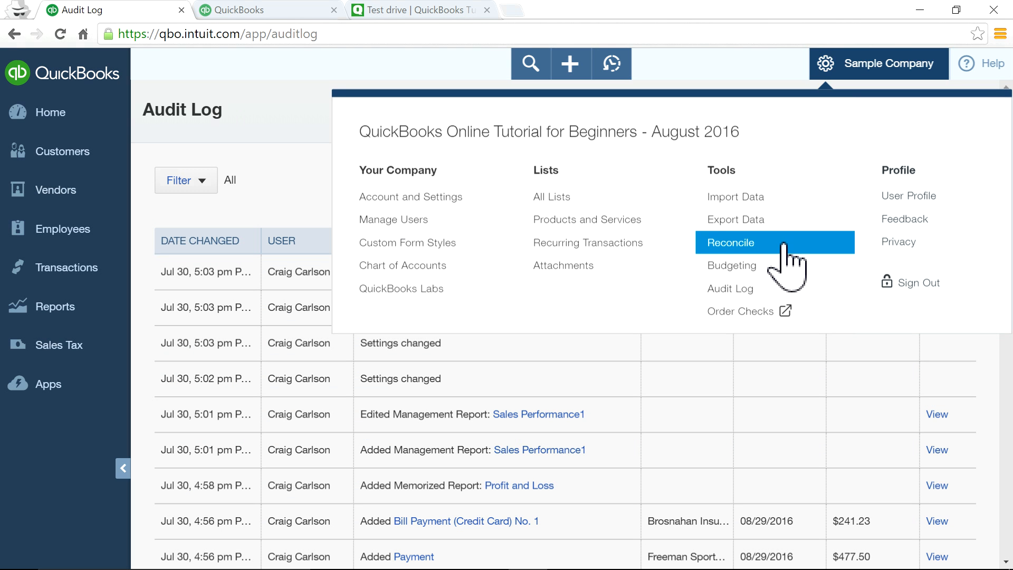
Open the Reconcile page and select Mastercard instead of Checking in the Account dropdown.
left_click(730, 244)
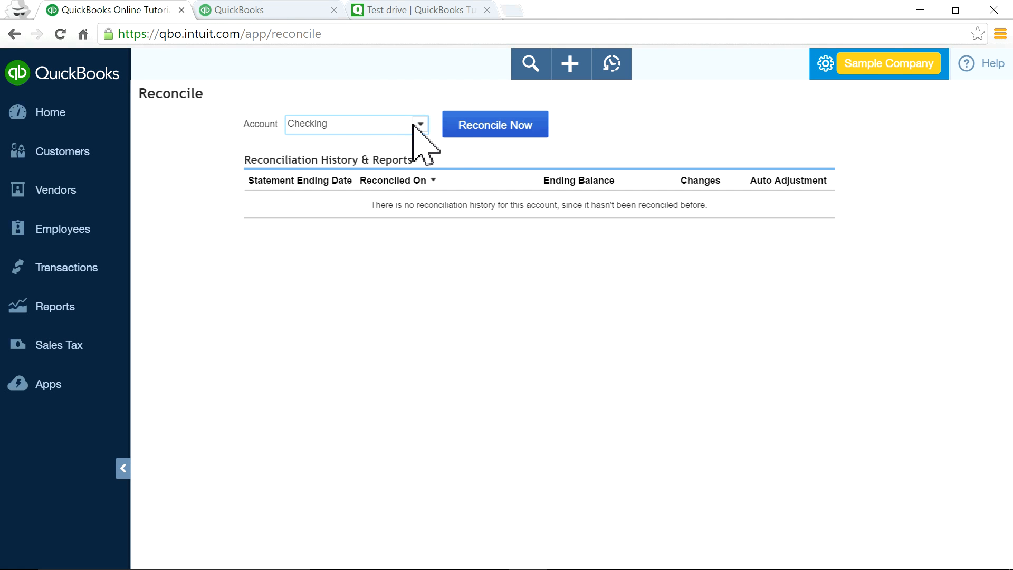
left_click(421, 127)
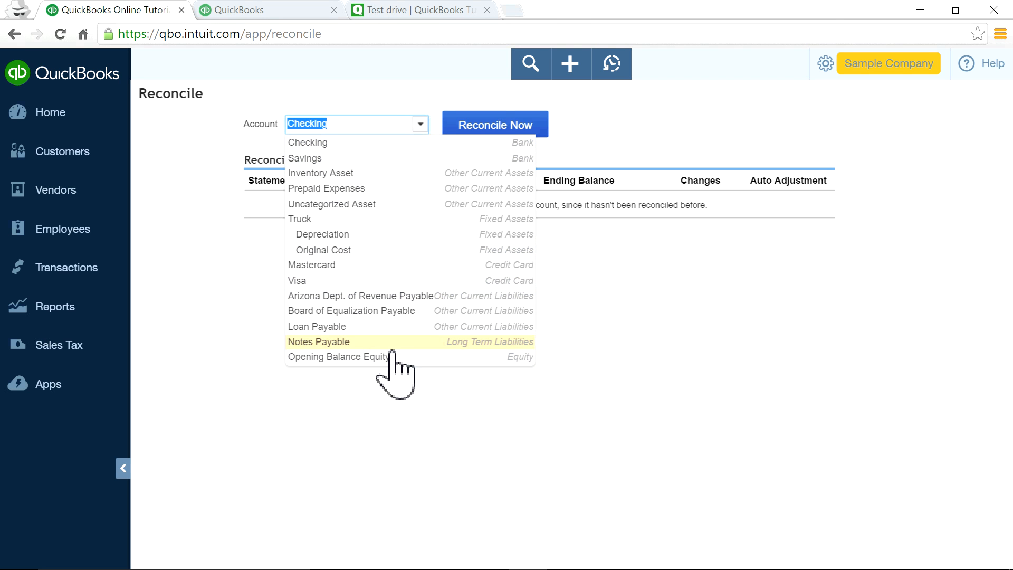
left_click(317, 144)
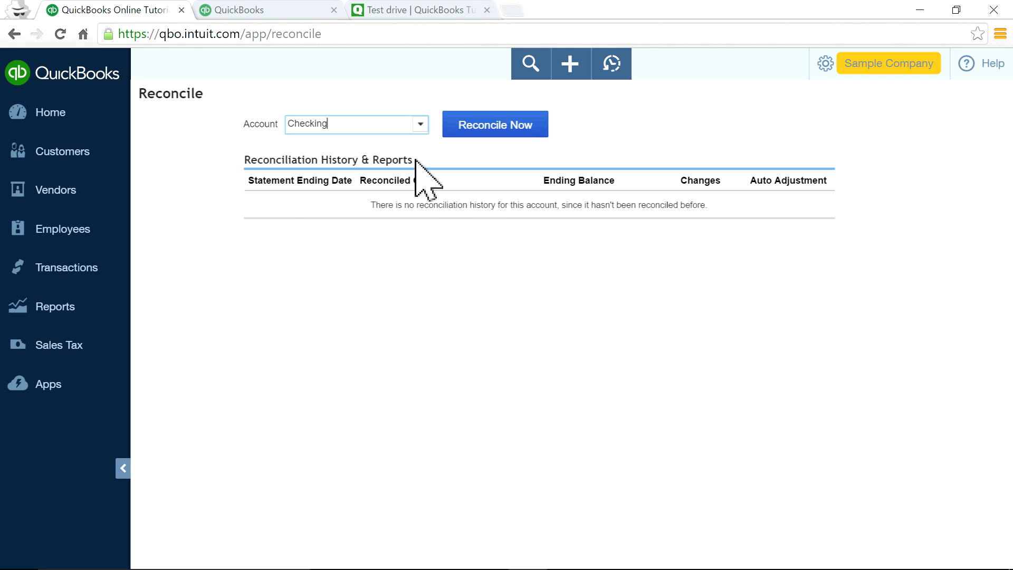
left_click(421, 126)
left_click(458, 266)
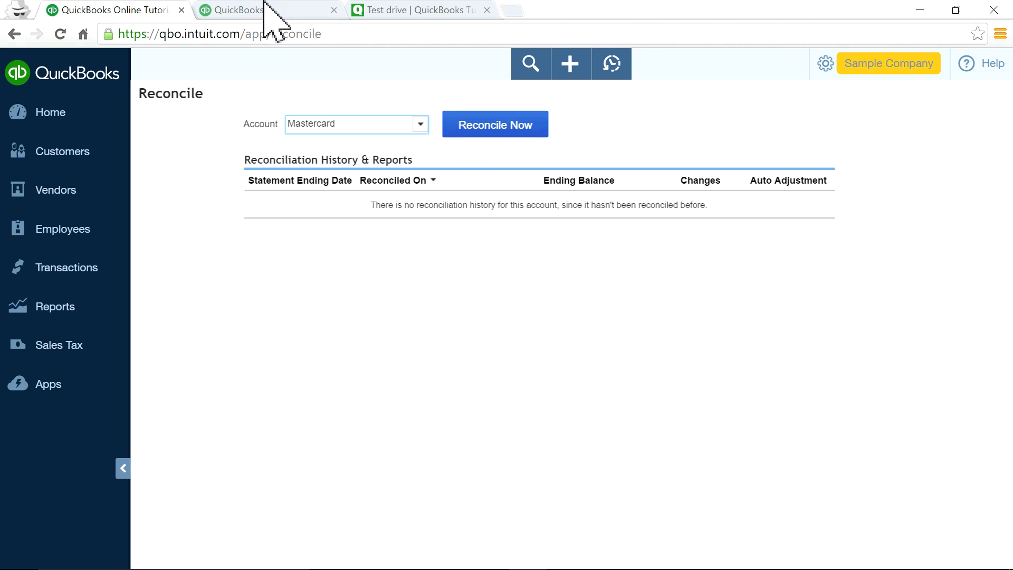
left_click(852, 64)
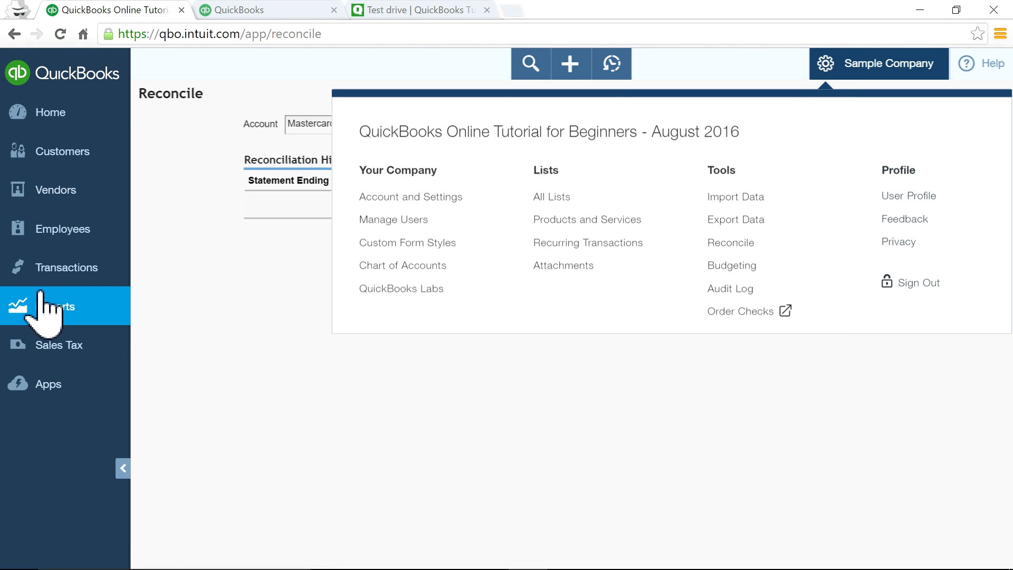
Open the Checking account's register from the Chart of Accounts, dismissing the Start Reconciling dialog.
mouse_move(61, 269)
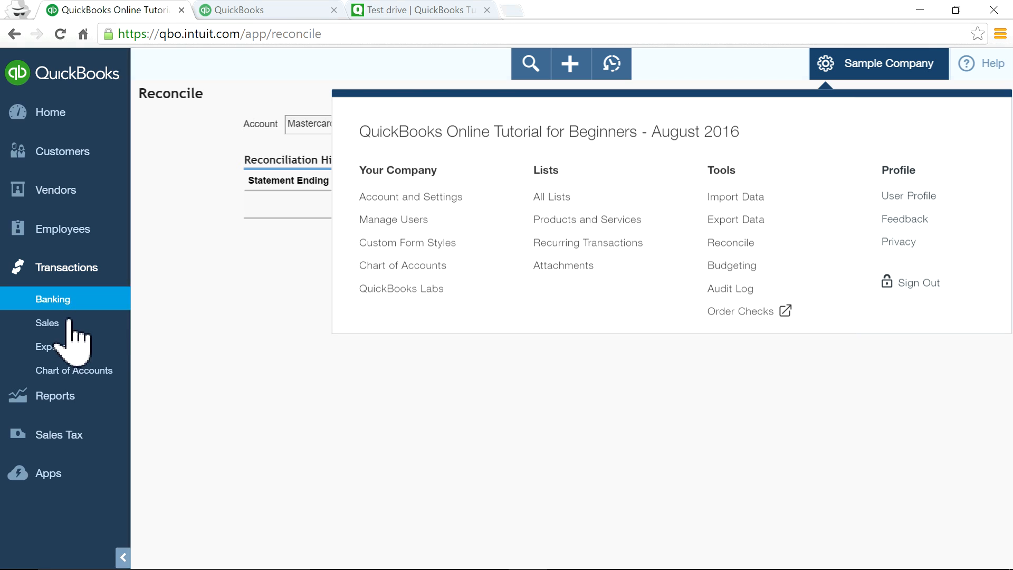
left_click(74, 373)
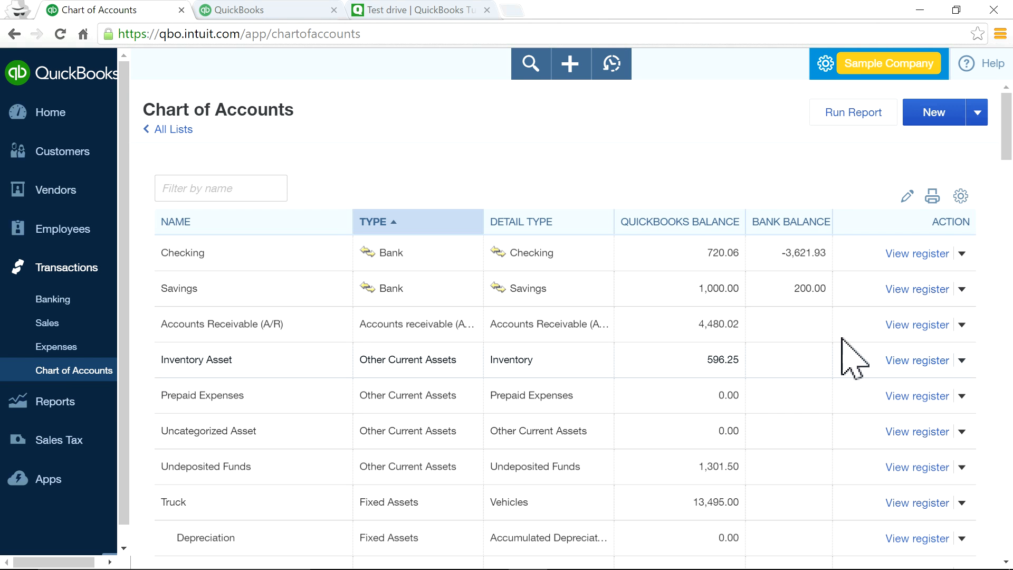
left_click(889, 254)
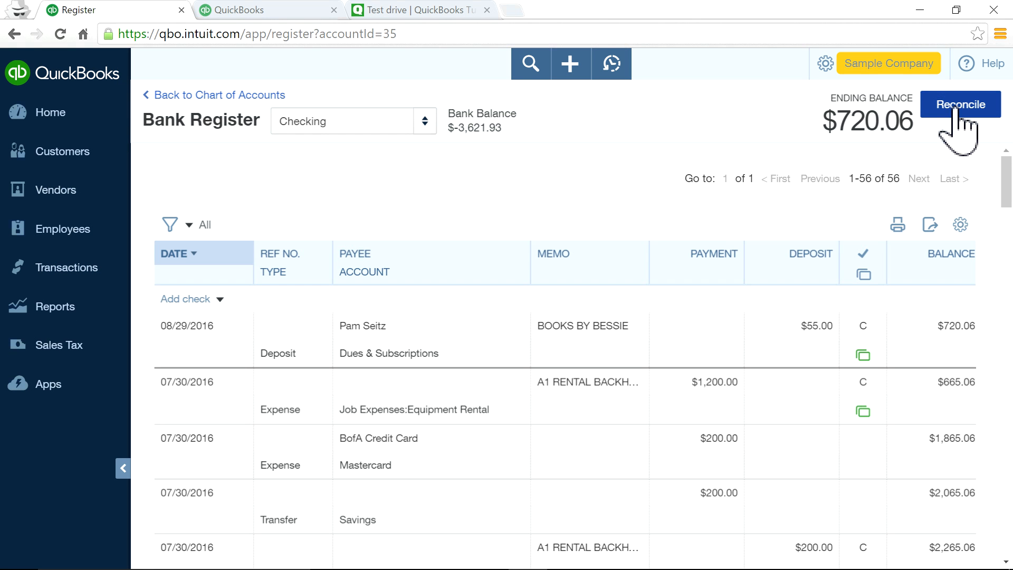
left_click(958, 111)
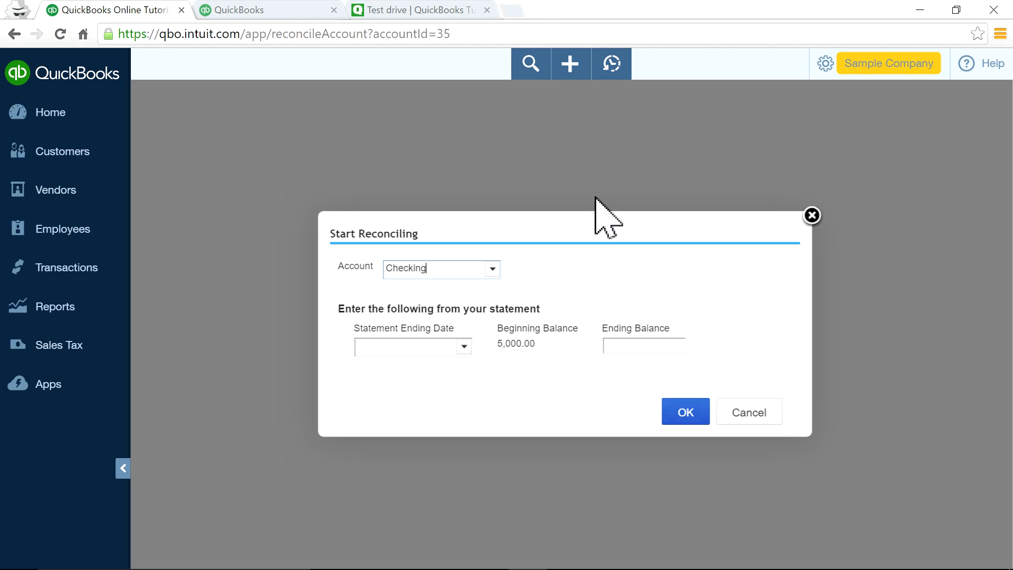
left_click(812, 216)
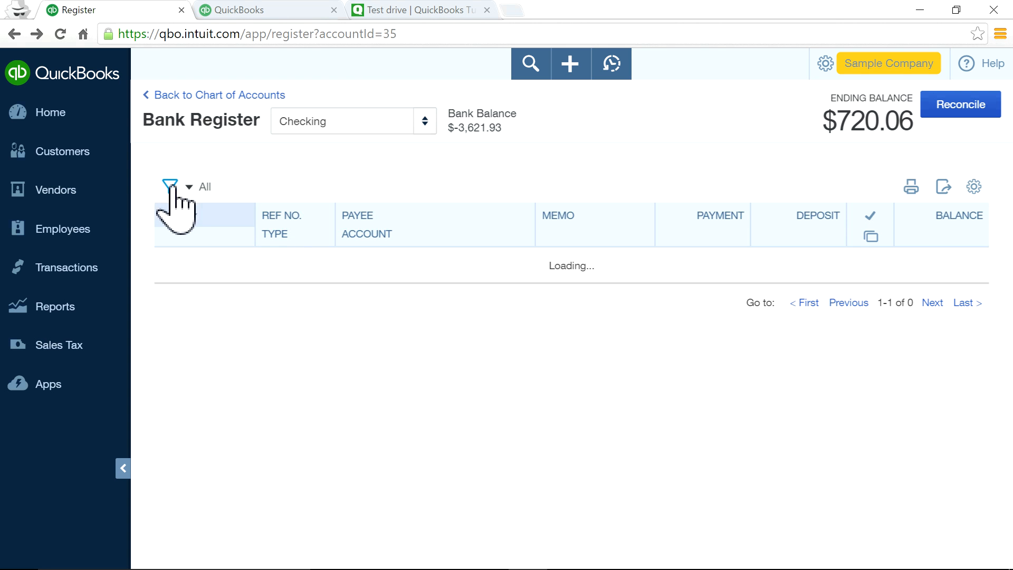
left_click(821, 64)
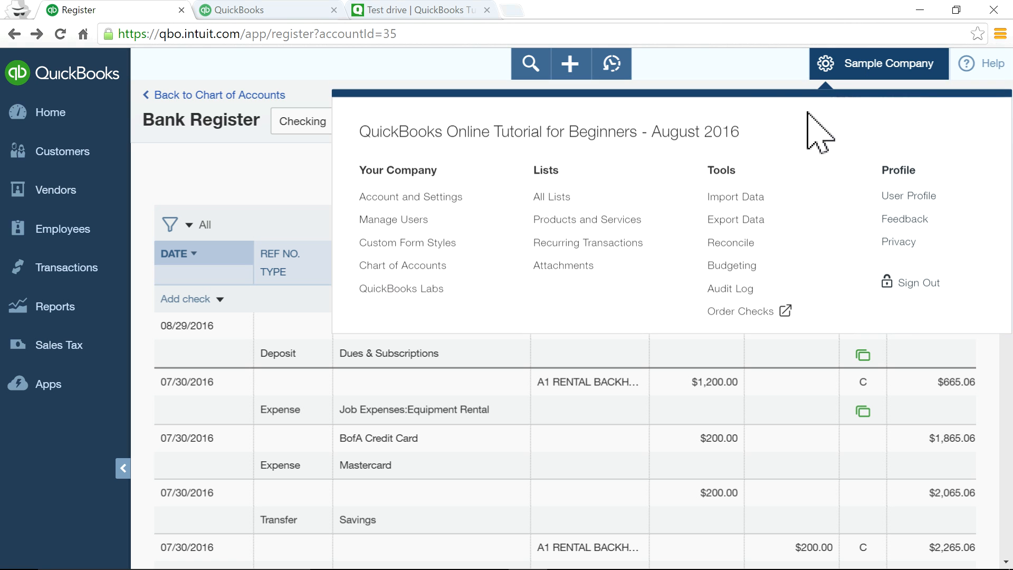
Open Import Data to view the Customers, Vendors, Accounts and Products and Services import options.
left_click(716, 203)
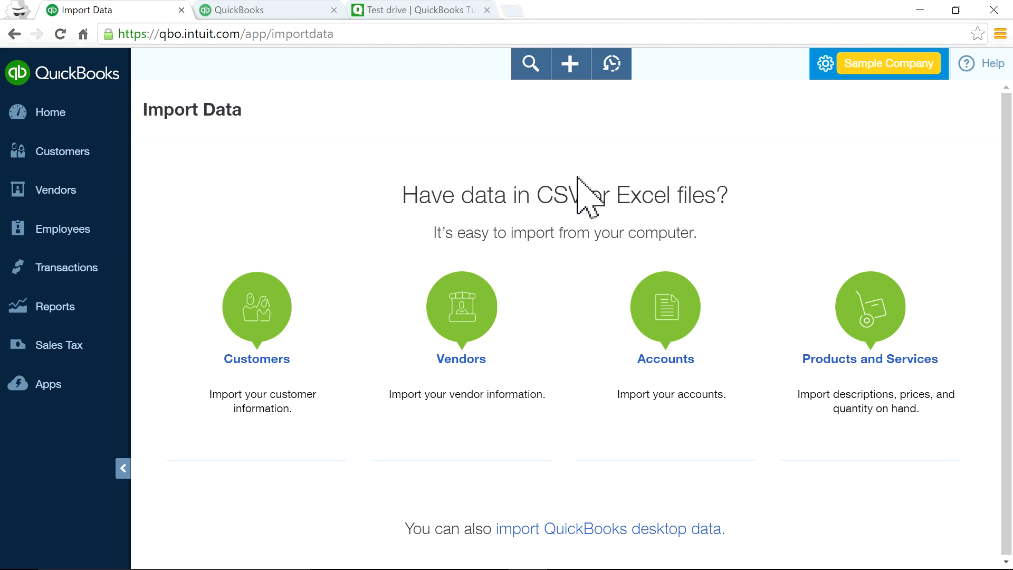
left_click(837, 78)
left_click(242, 154)
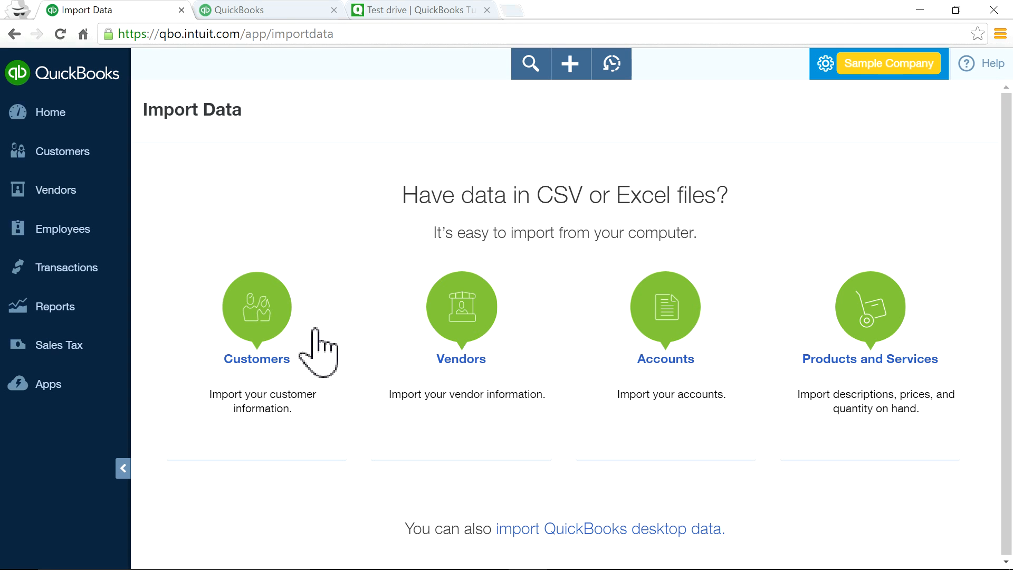
left_click(864, 74)
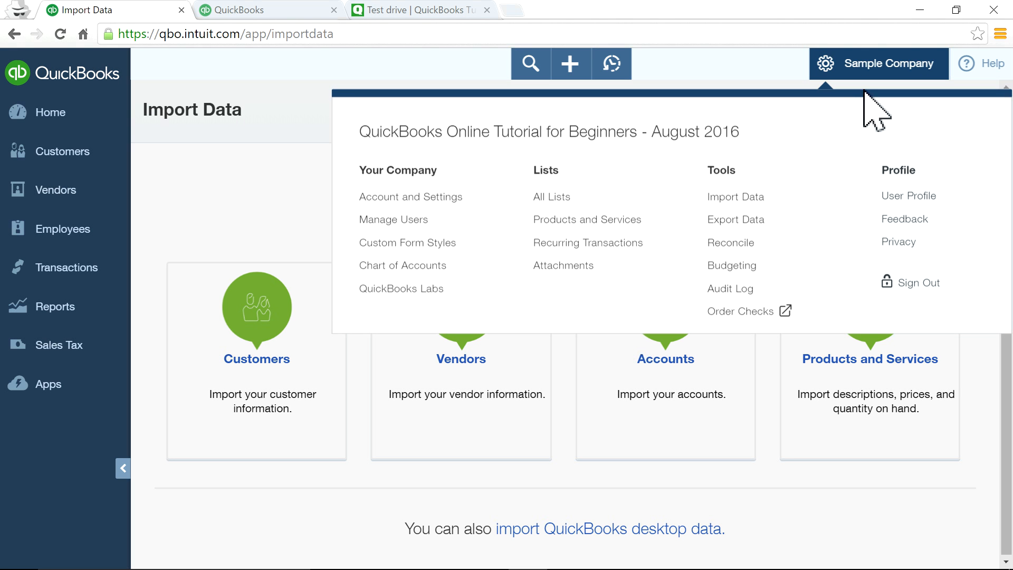
Open Export Data and highlight the notice that Internet Explorer is required for QuickBooks Desktop.
left_click(731, 226)
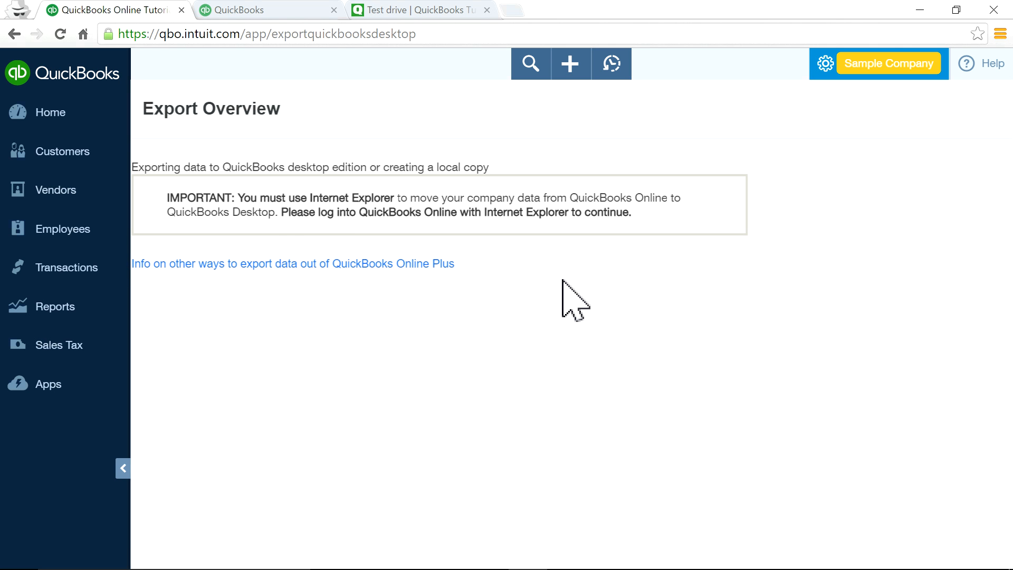
left_click_drag(167, 200, 674, 216)
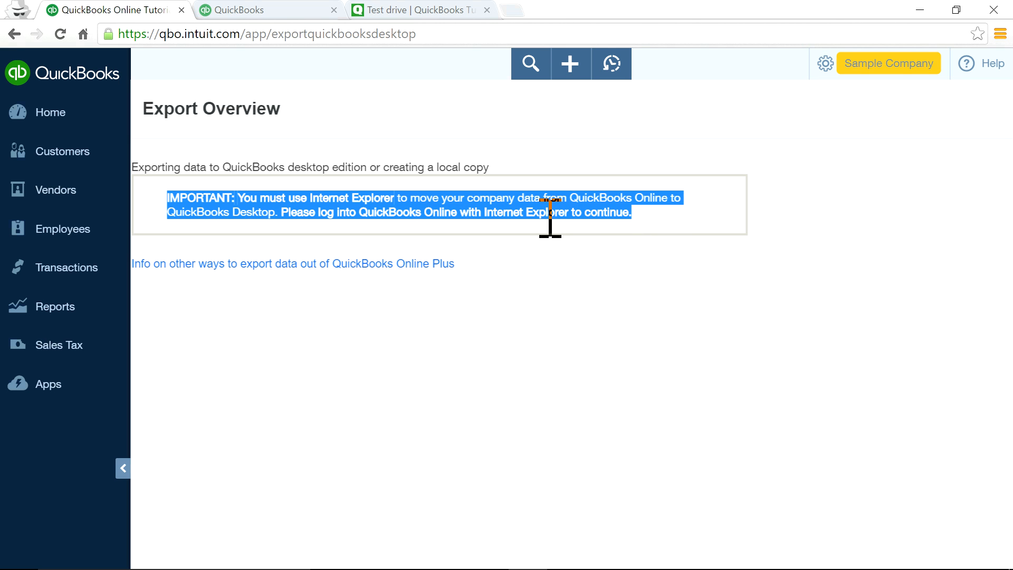
left_click(592, 219)
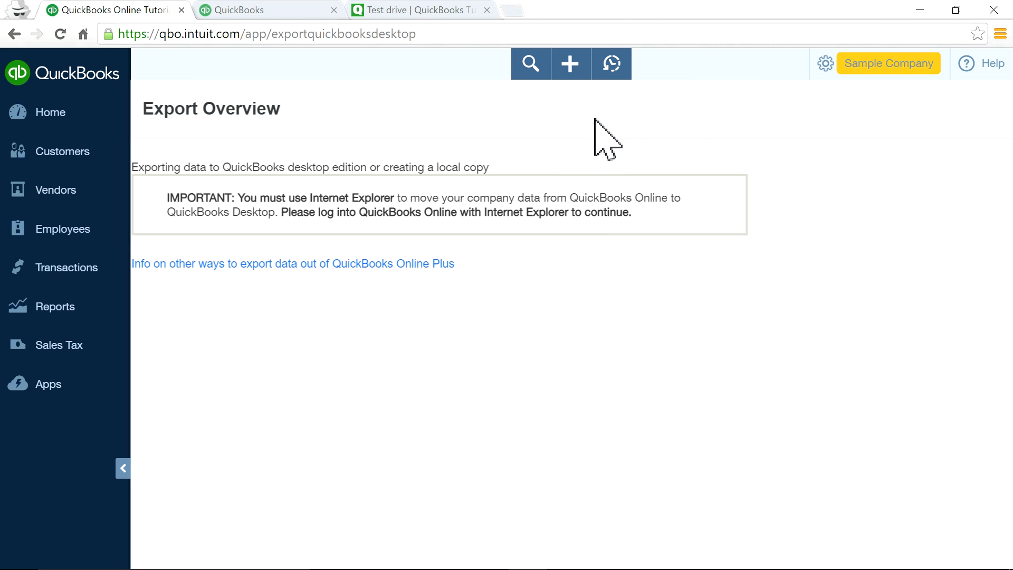
left_click(829, 70)
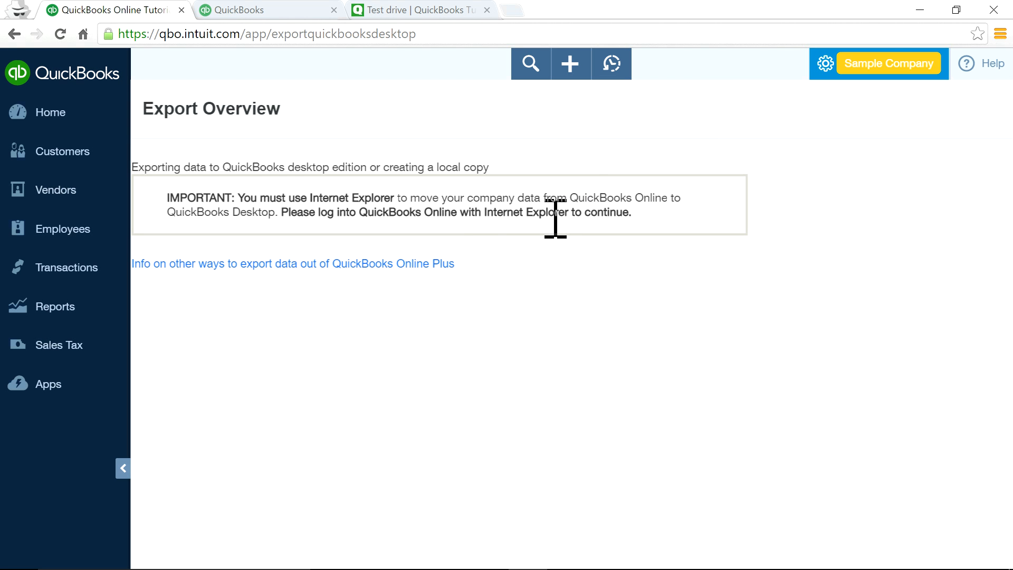
left_click_drag(270, 211, 639, 208)
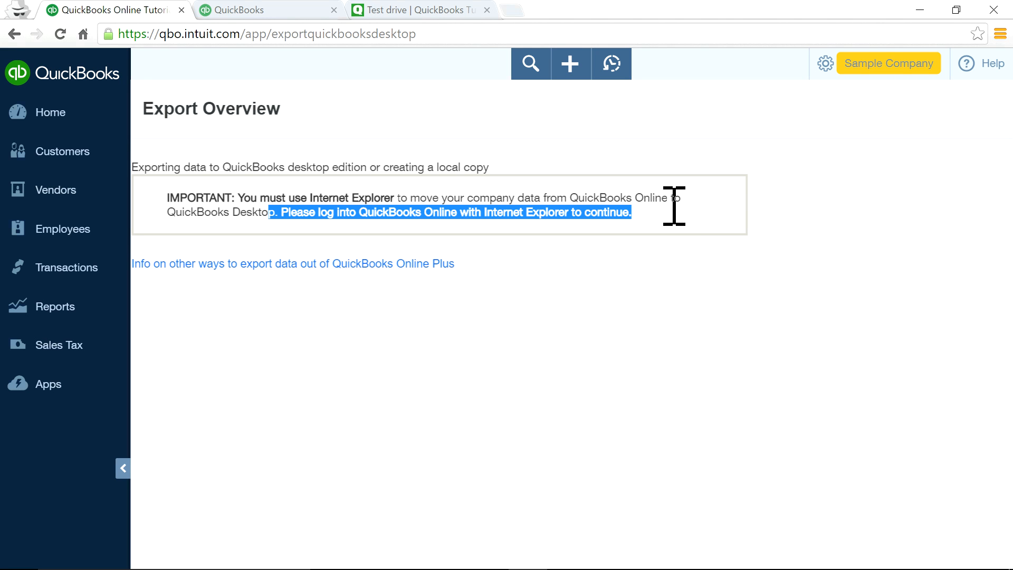
left_click(845, 71)
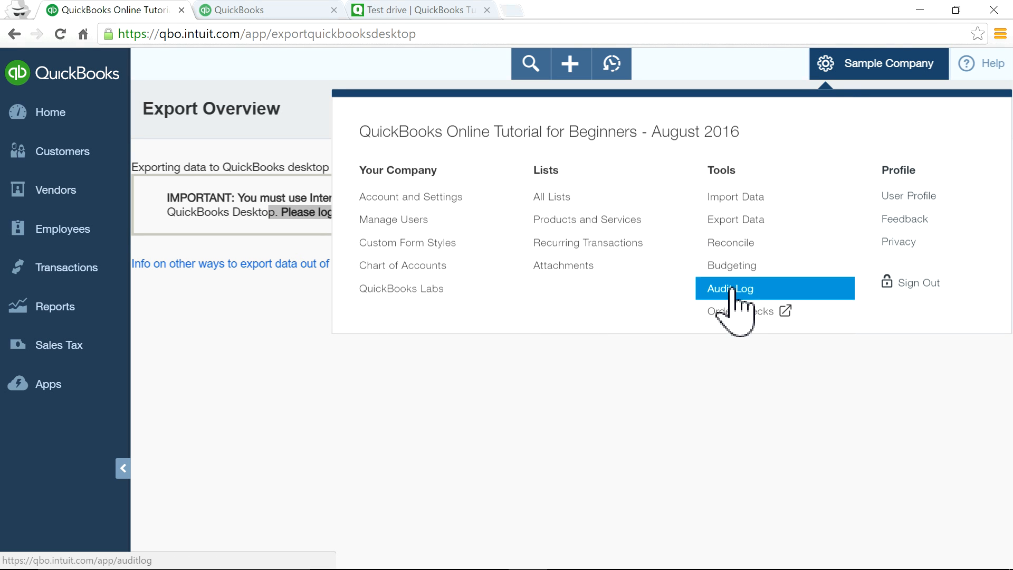
Open the empty Attachments list, then bring the gear menu up again.
left_click(577, 267)
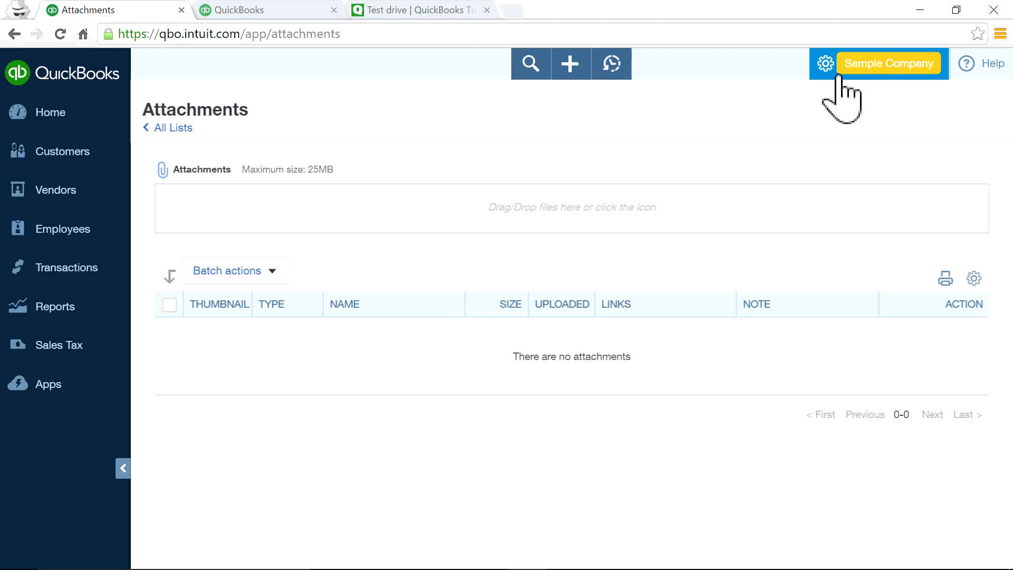
left_click(867, 67)
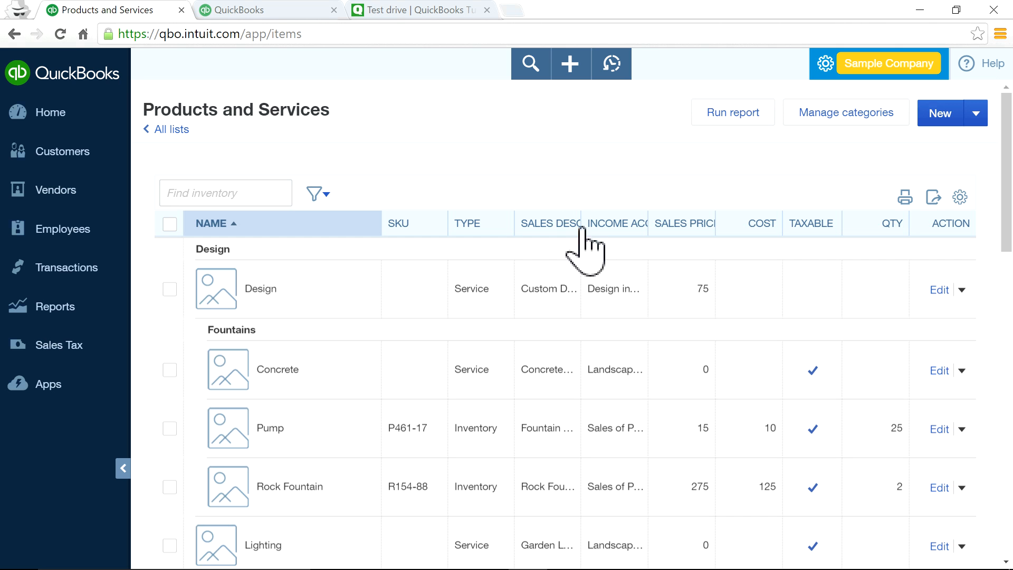
left_click(957, 126)
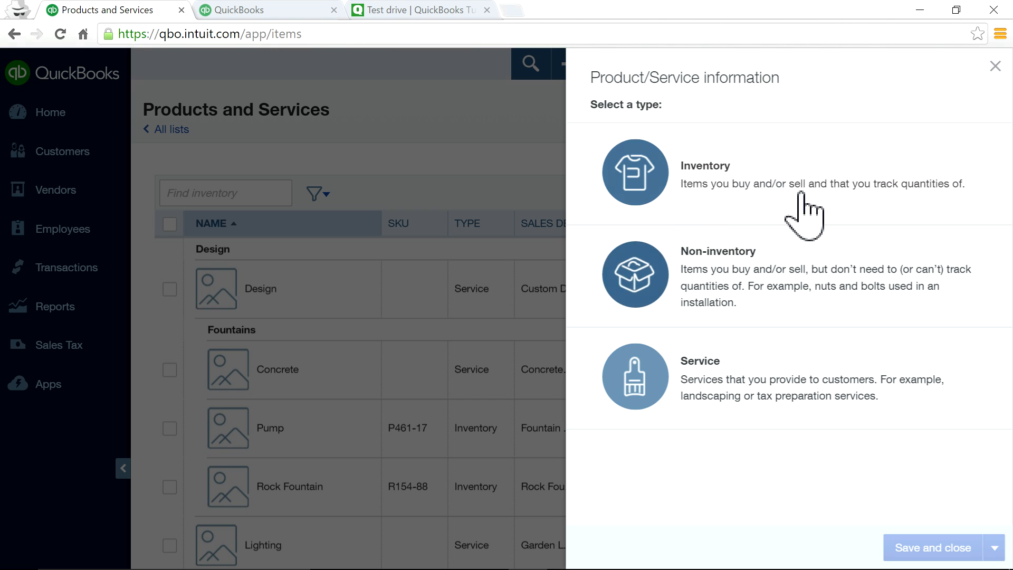
left_click(707, 195)
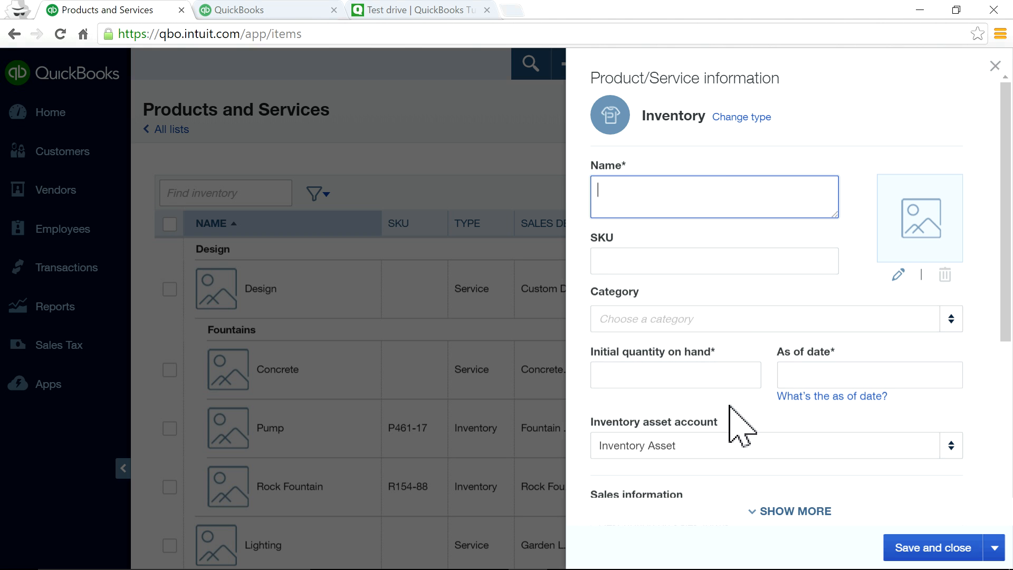
scroll(734, 380, "down", 1)
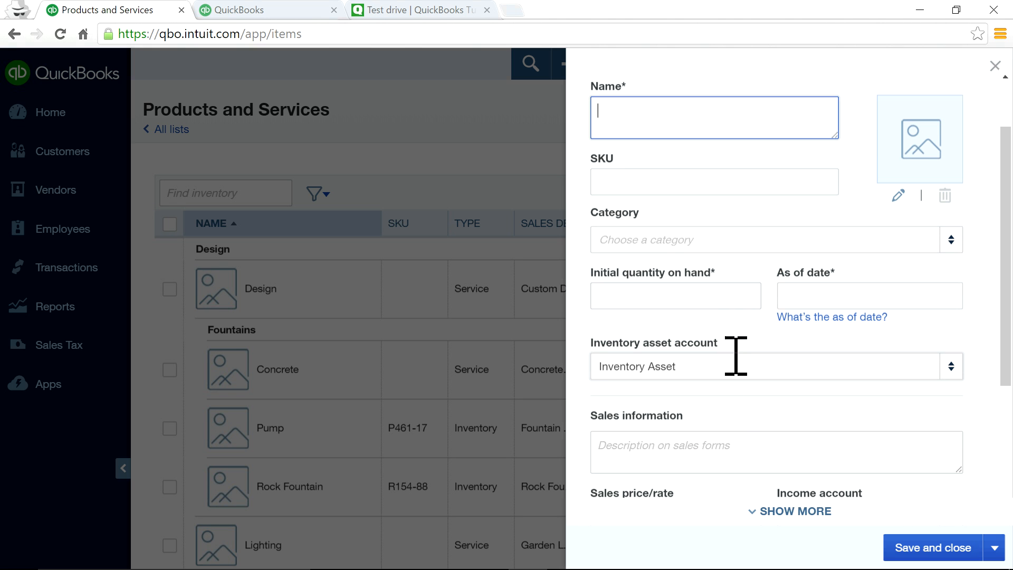
left_click(736, 294)
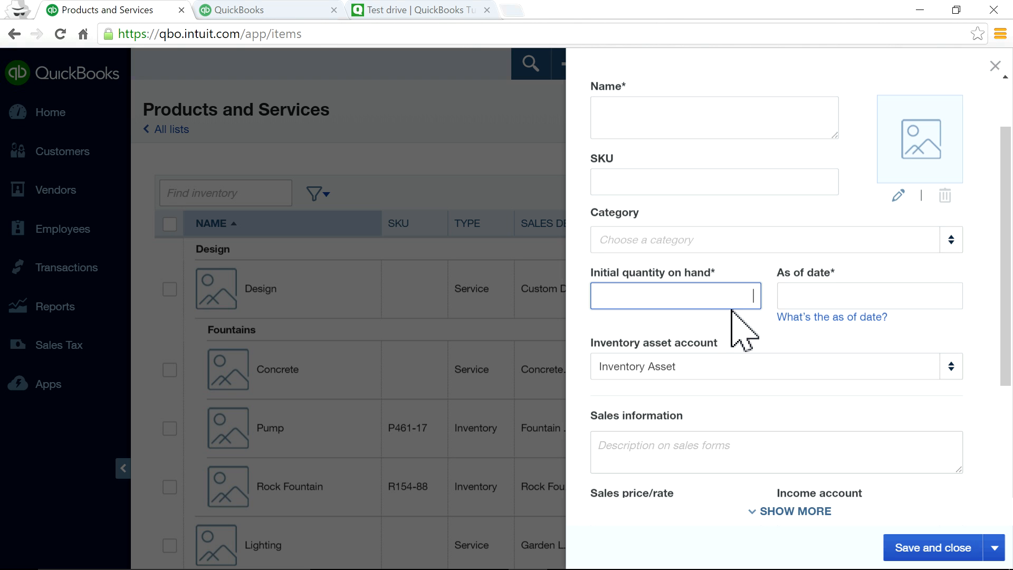
type("0")
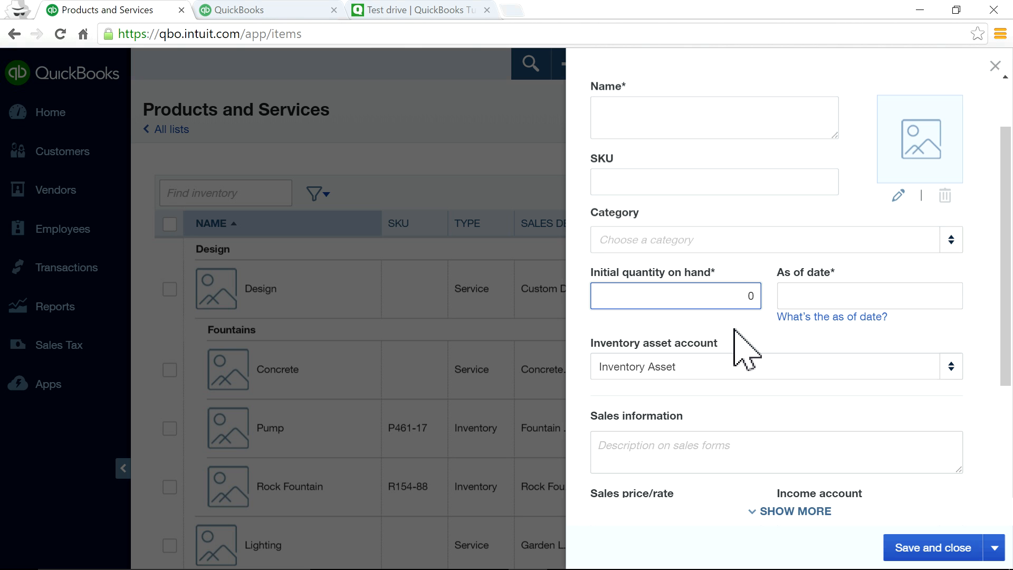
key("BackSpace")
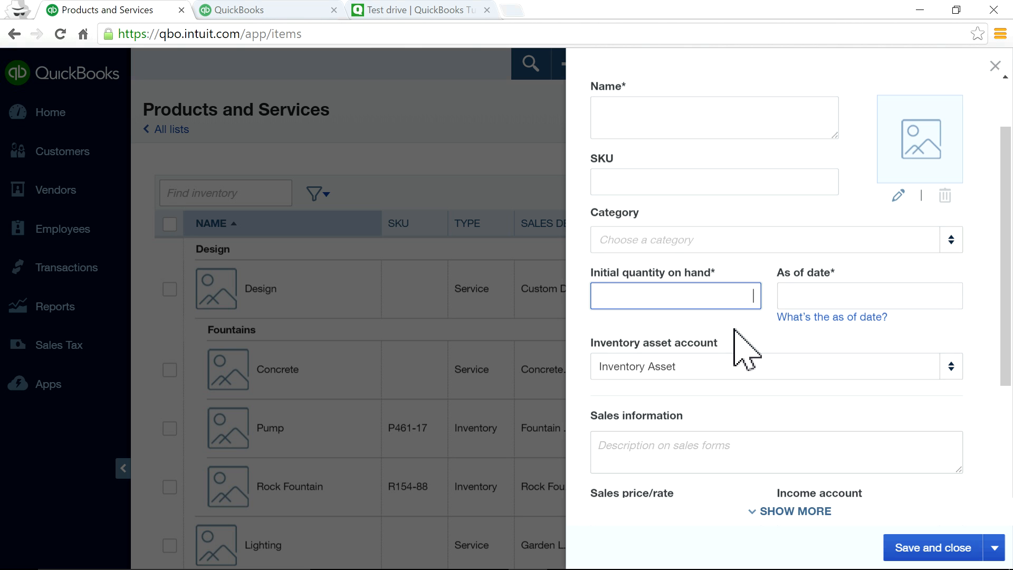
type("1")
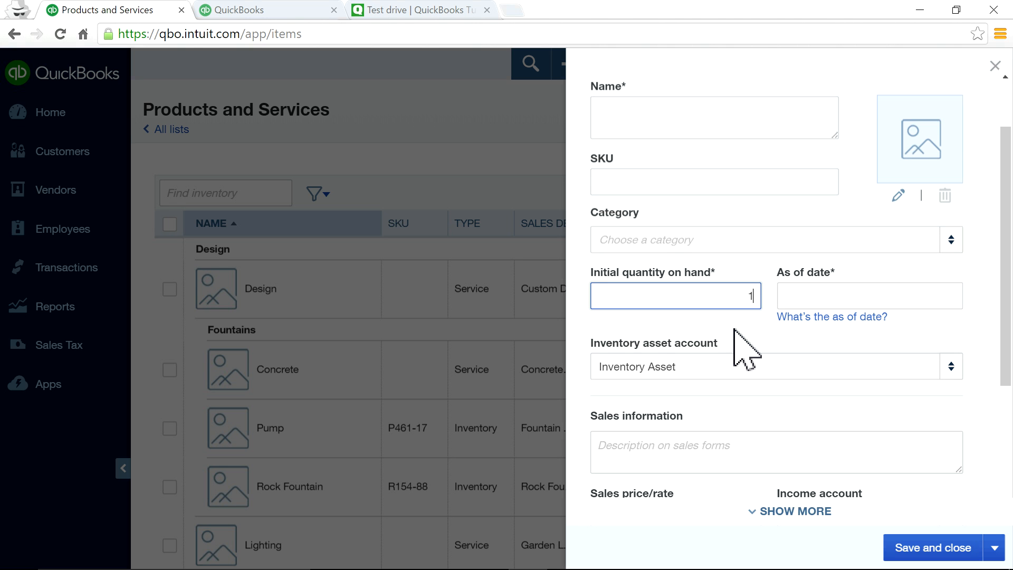
left_click_drag(744, 293, 765, 294)
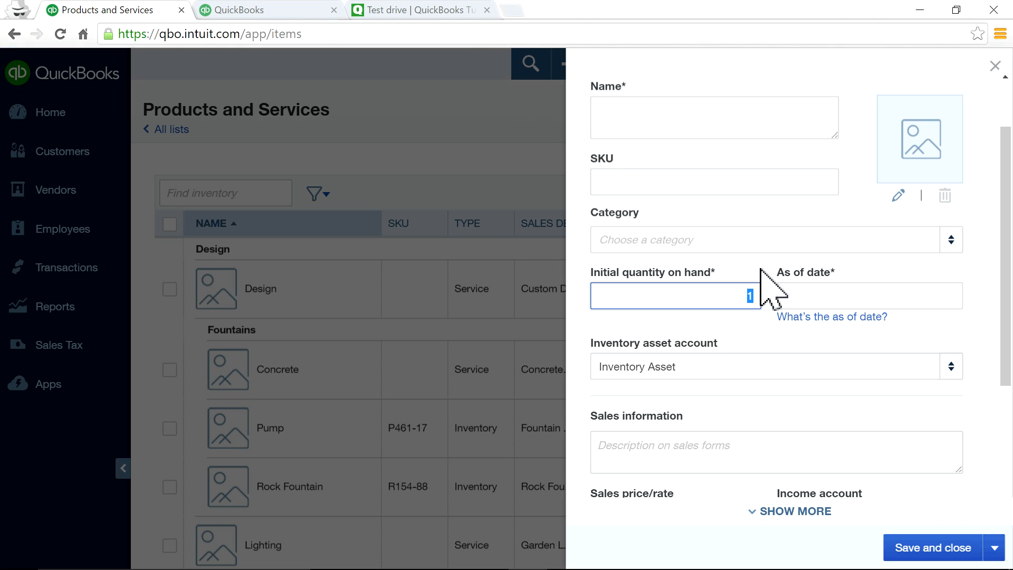
type("0")
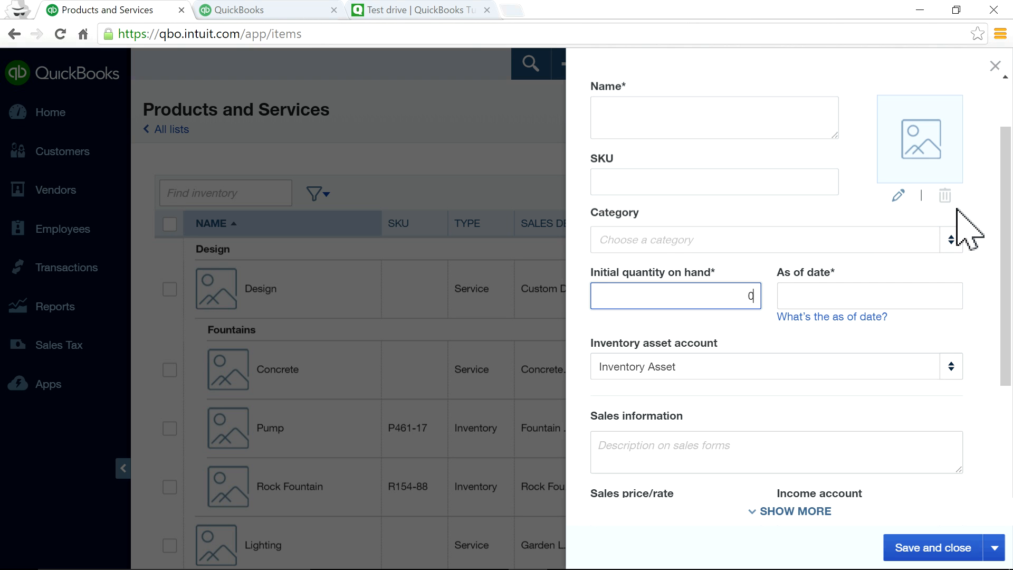
left_click(995, 65)
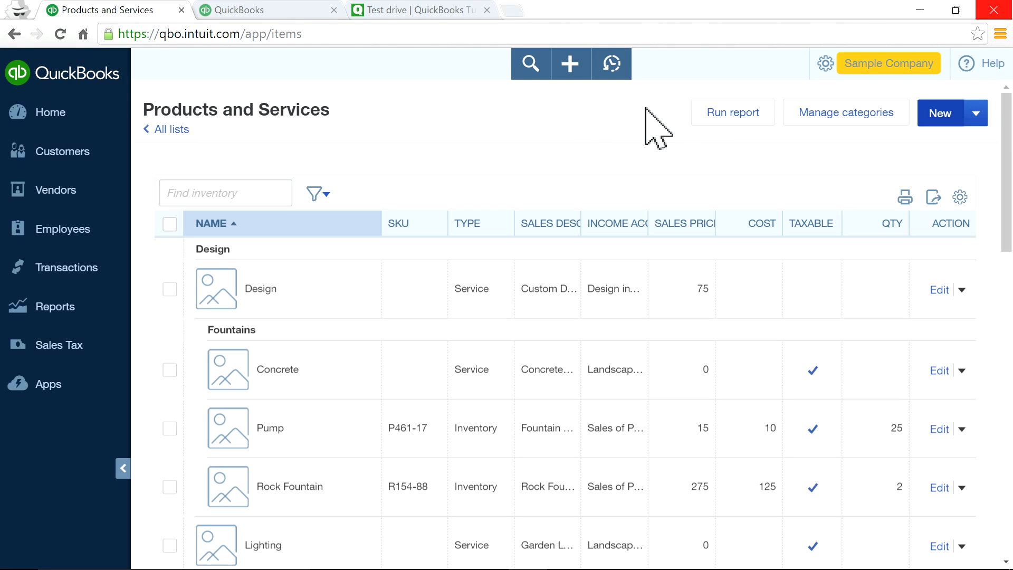
Start a new bill, inspect its first Item details line, then close the bill.
left_click(571, 66)
left_click(460, 235)
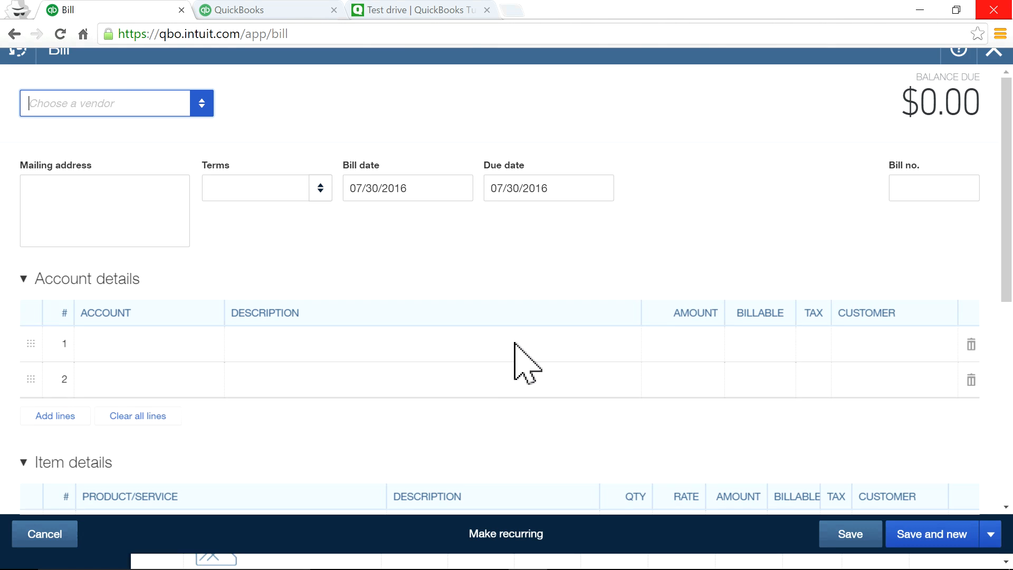
scroll(519, 396, "down", 5)
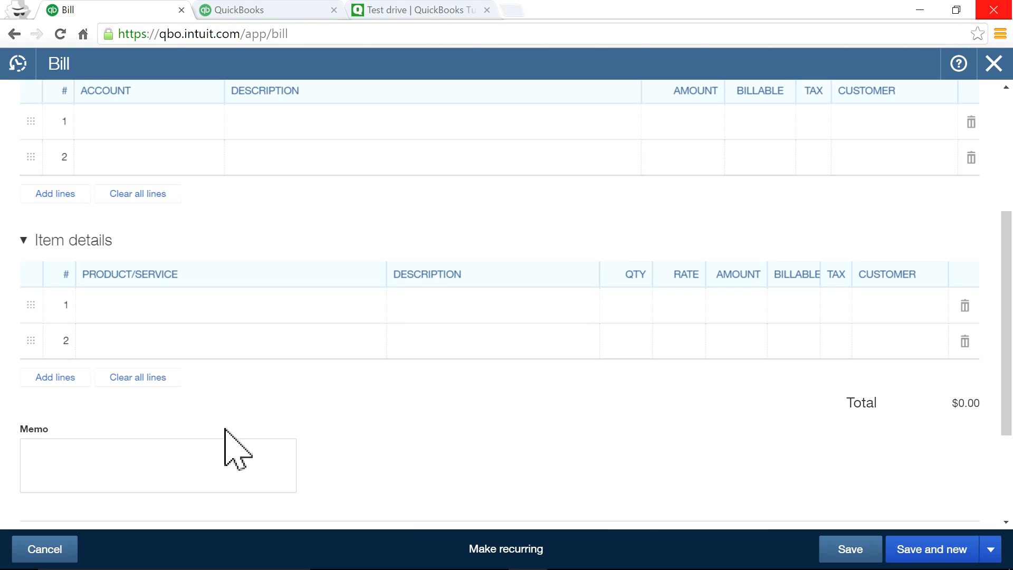
left_click(132, 306)
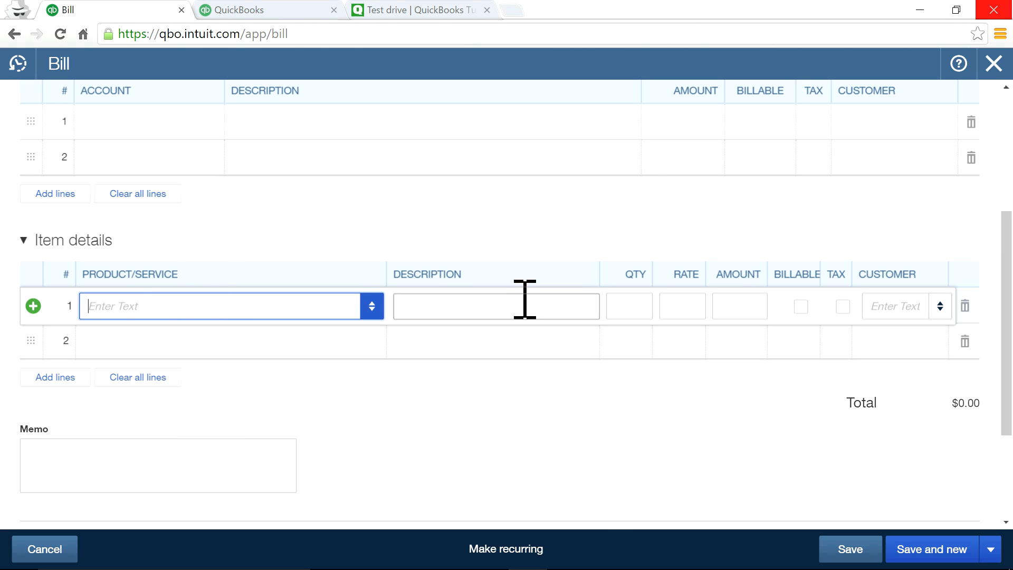
left_click(994, 65)
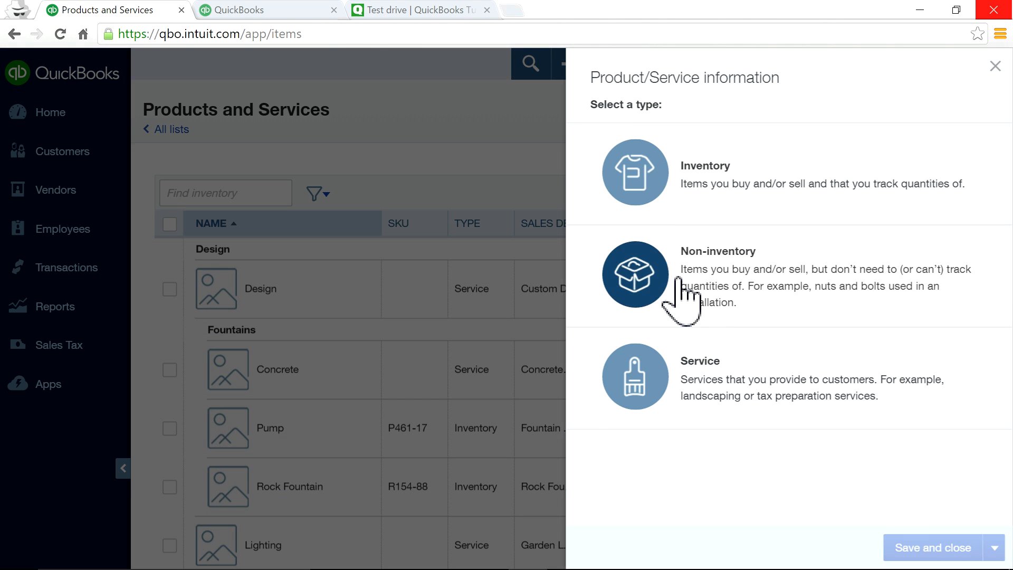
Make the new item Inventory type, clear the initial quantity, set as-of date 07/30/2016, then close unsaved.
left_click(684, 193)
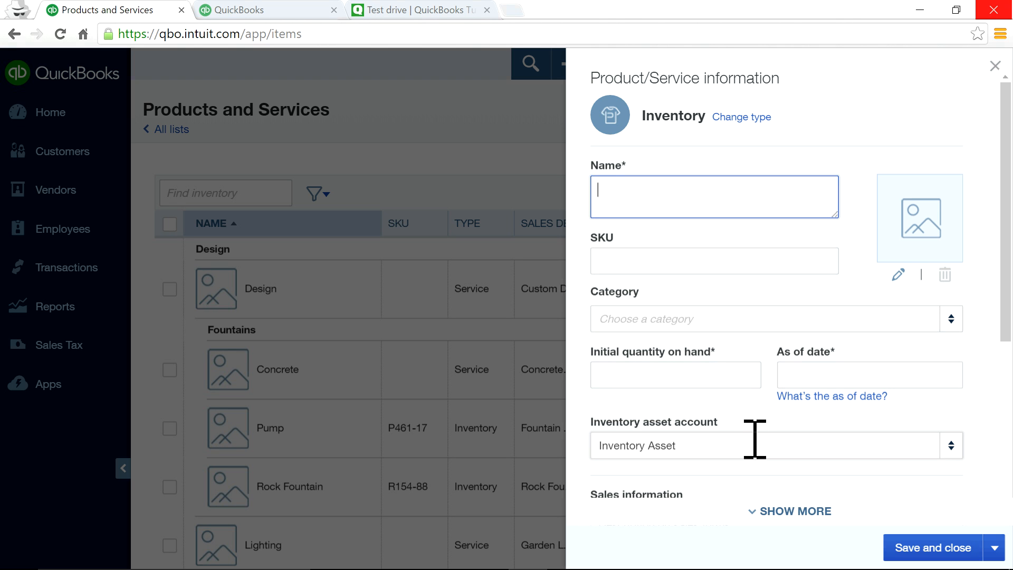
left_click(735, 378)
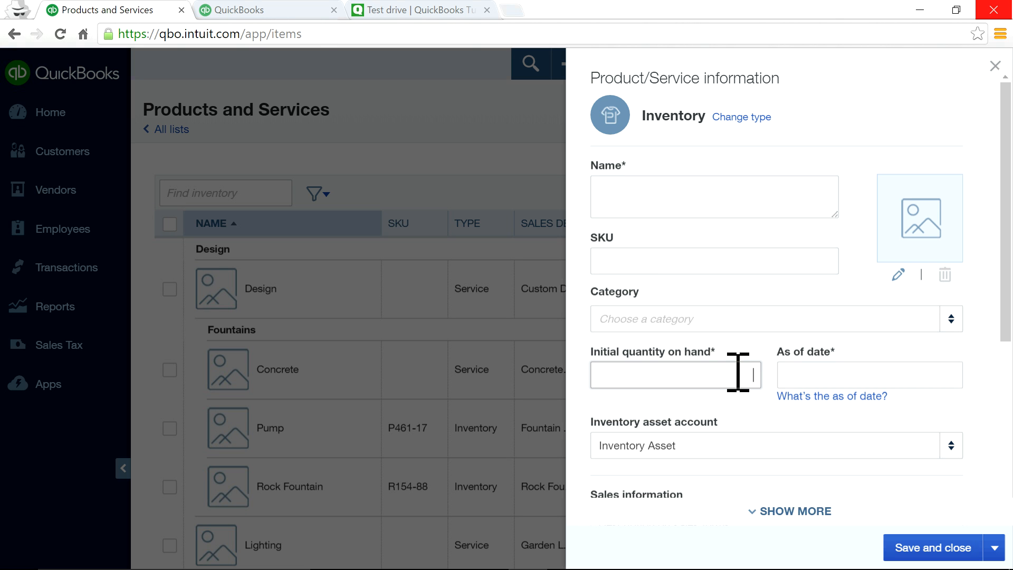
type("0")
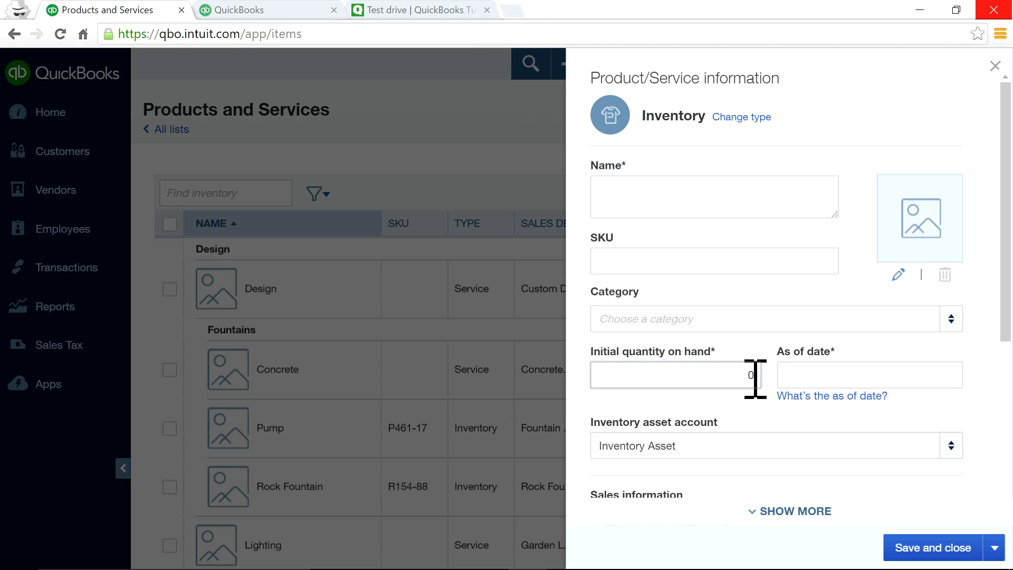
key("BackSpace")
left_click(832, 379)
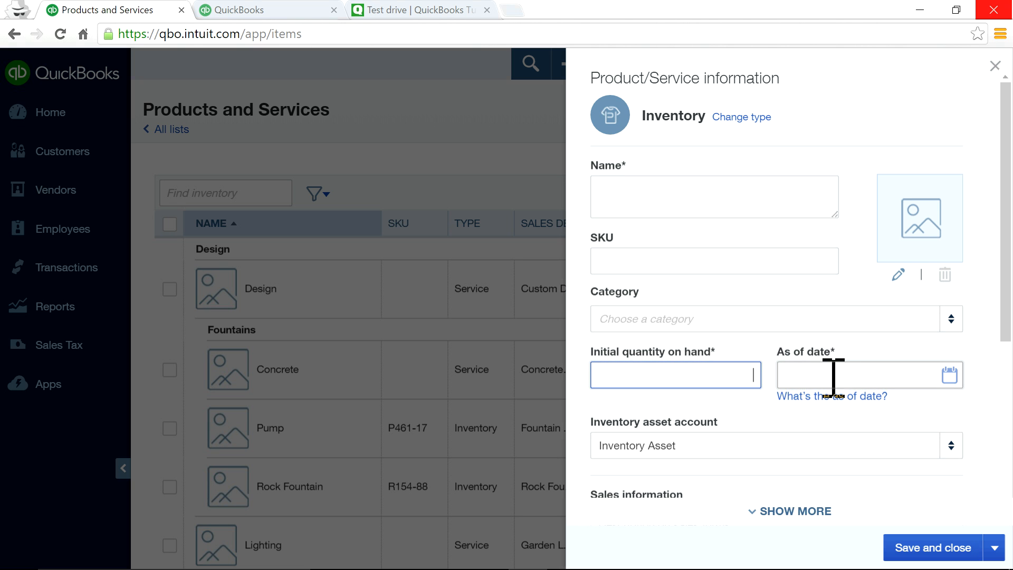
left_click(948, 377)
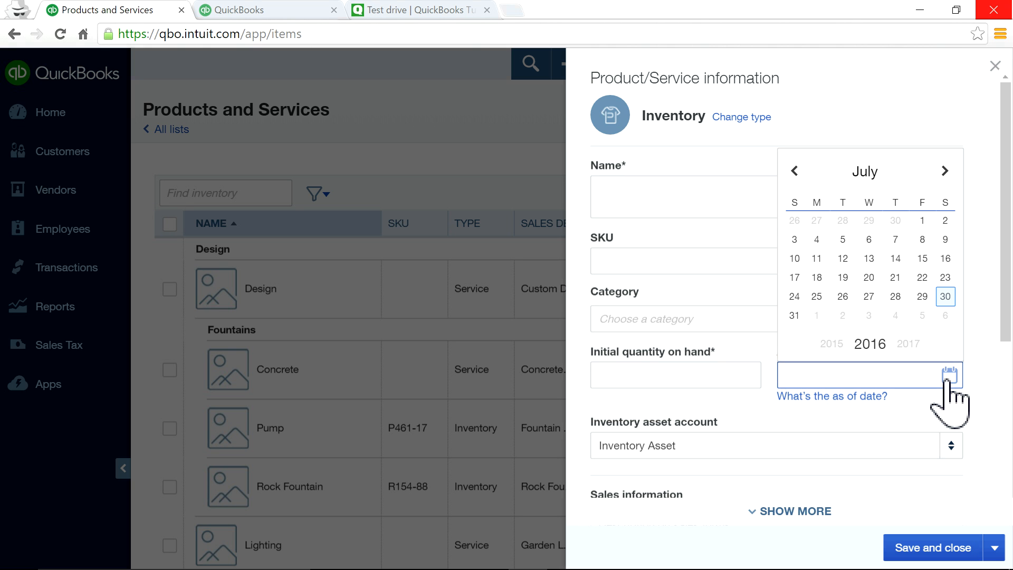
left_click(945, 298)
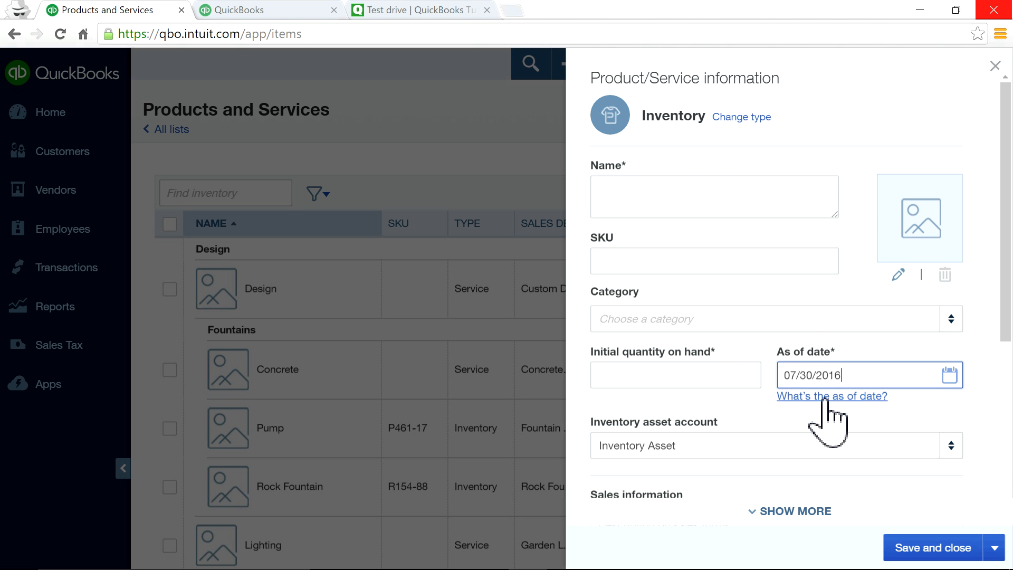
left_click(994, 66)
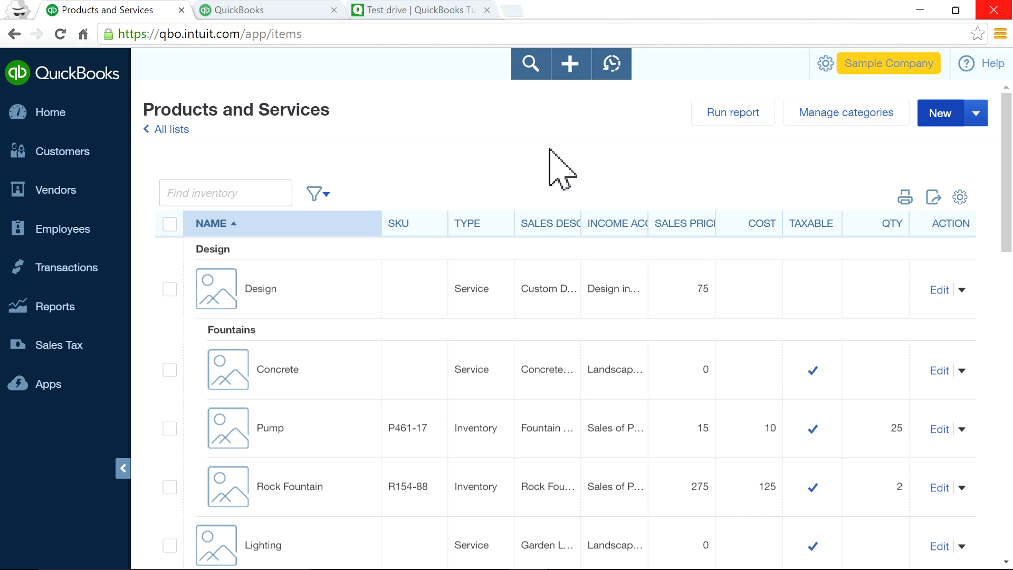
Go from the home dashboard to the Sales transactions list.
left_click(29, 119)
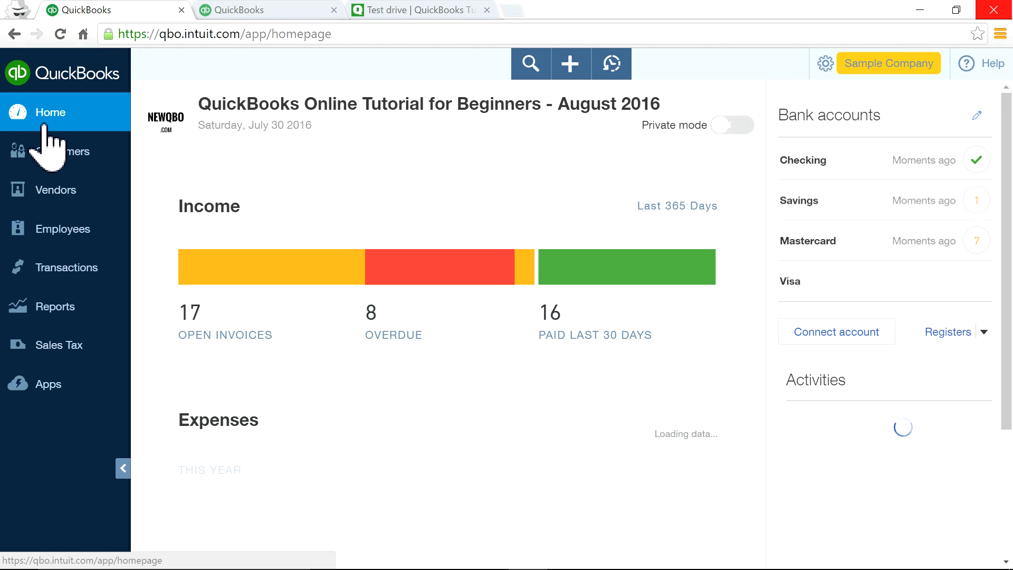
mouse_move(37, 272)
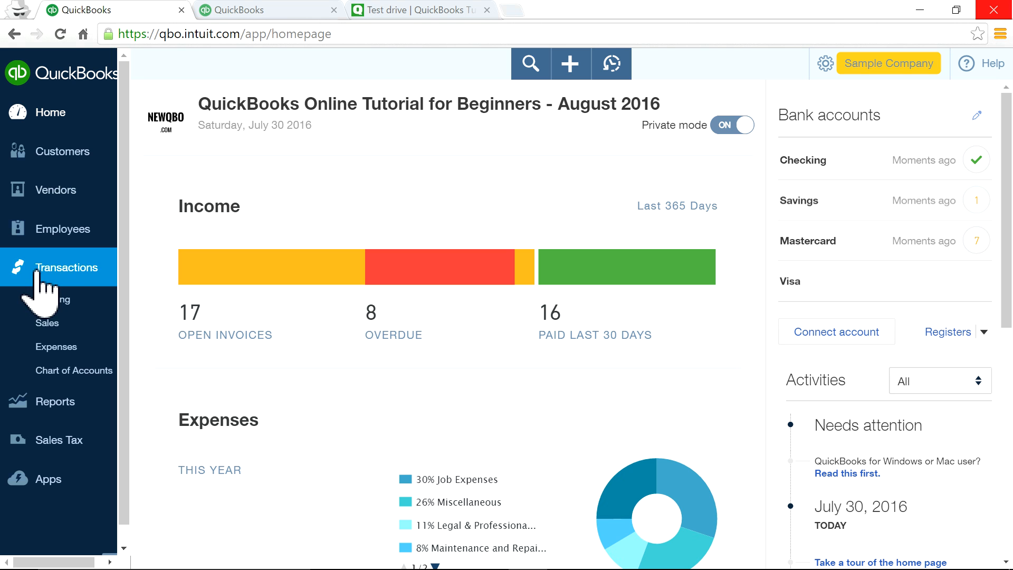
left_click(52, 324)
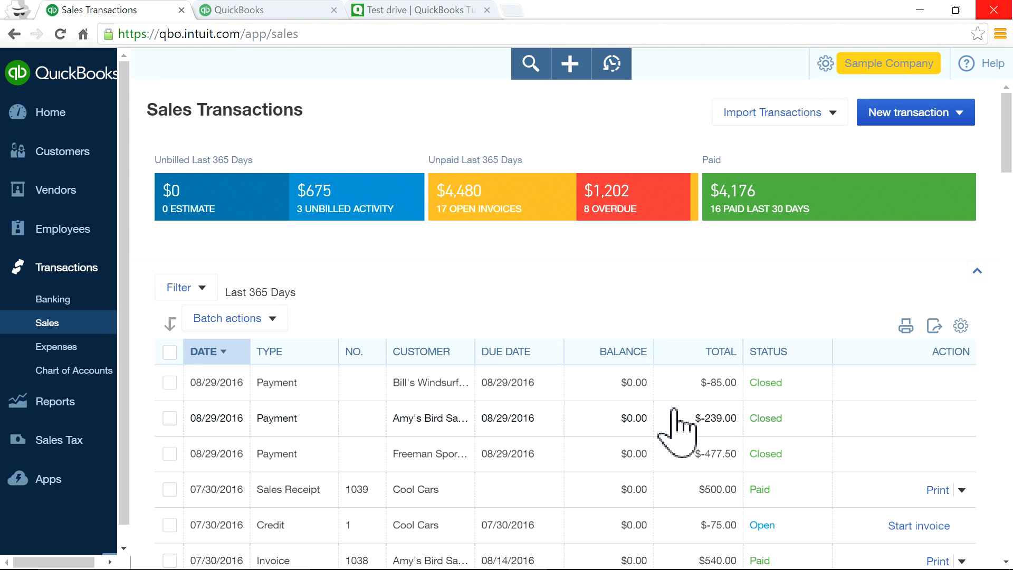
scroll(678, 420, "down", 10)
scroll(675, 412, "up", 10)
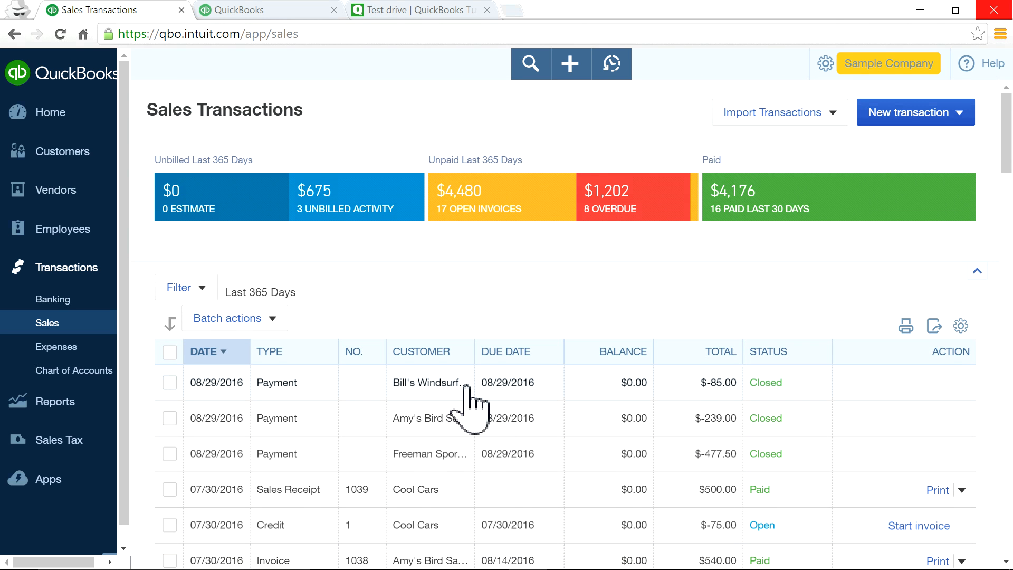
scroll(385, 423, "down", 2)
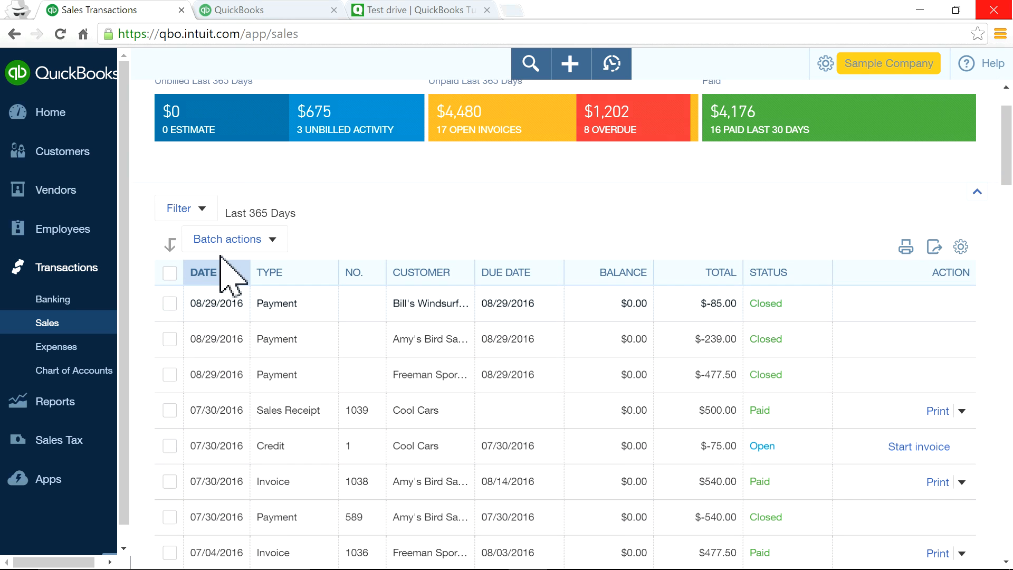
Filter the sales list to transaction type Invoices and apply the filter.
left_click(200, 212)
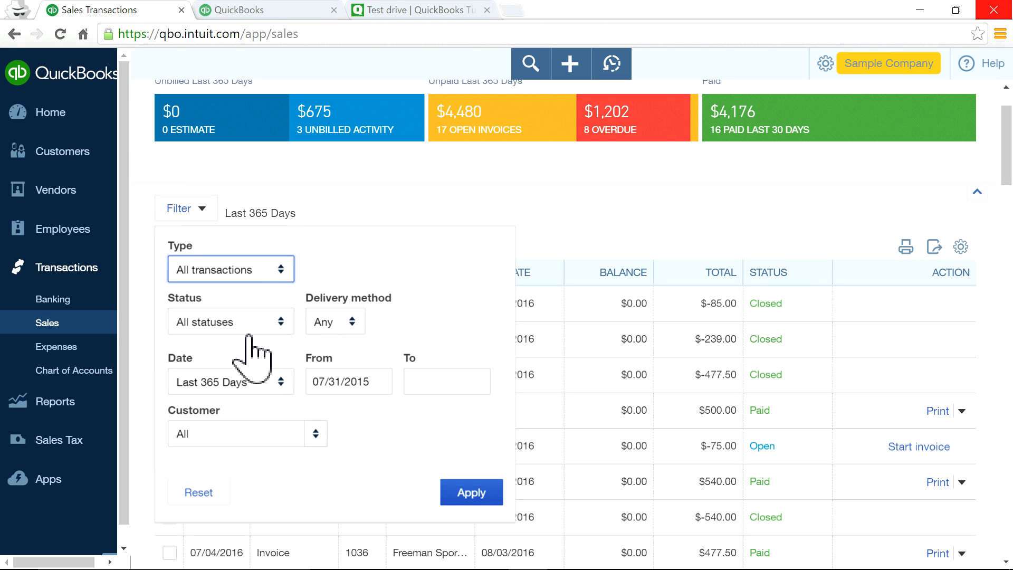
left_click(276, 266)
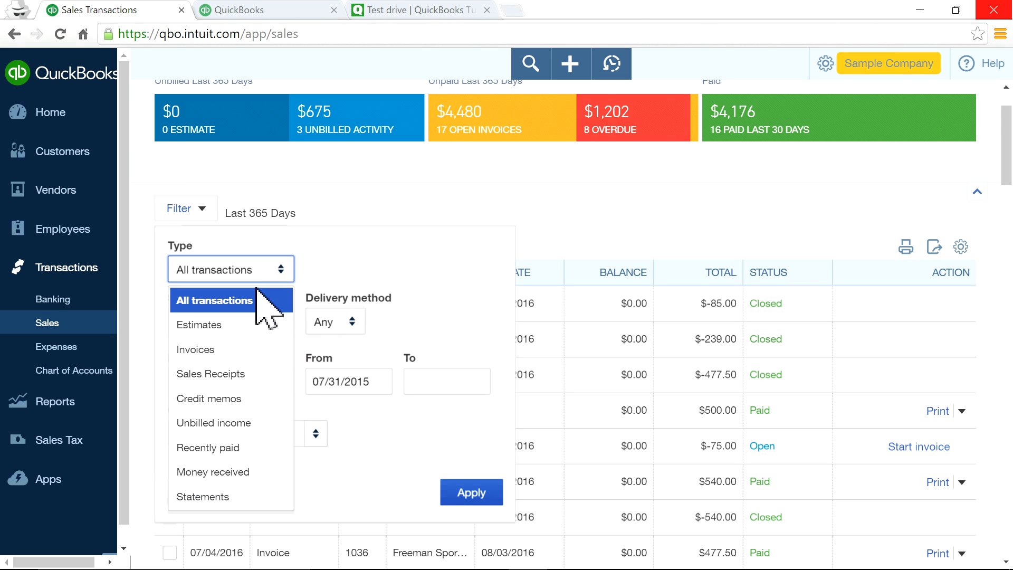
left_click(255, 348)
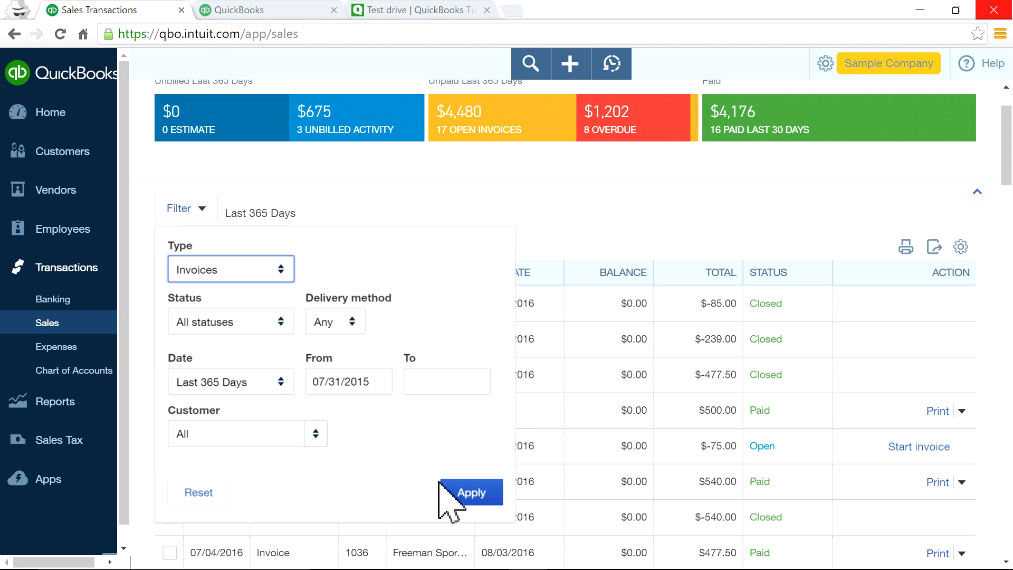
left_click(475, 493)
scroll(577, 417, "down", 8)
scroll(576, 411, "up", 6)
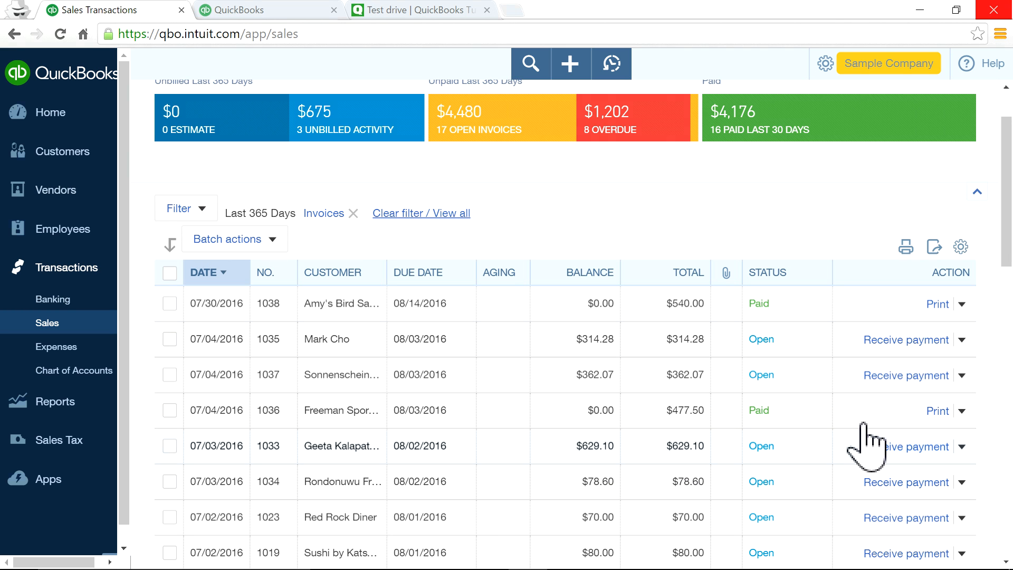
left_click(906, 248)
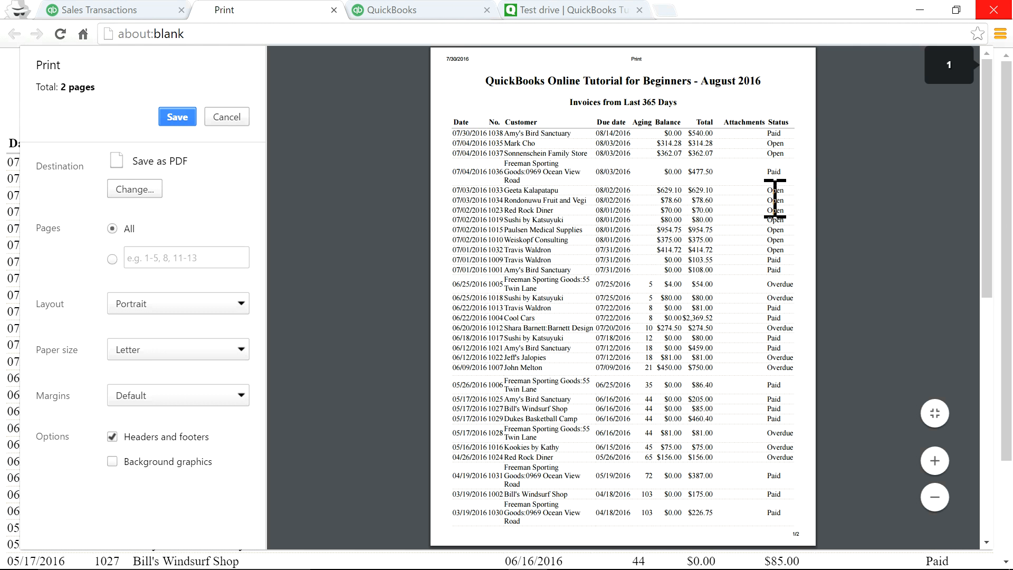
left_click(213, 126)
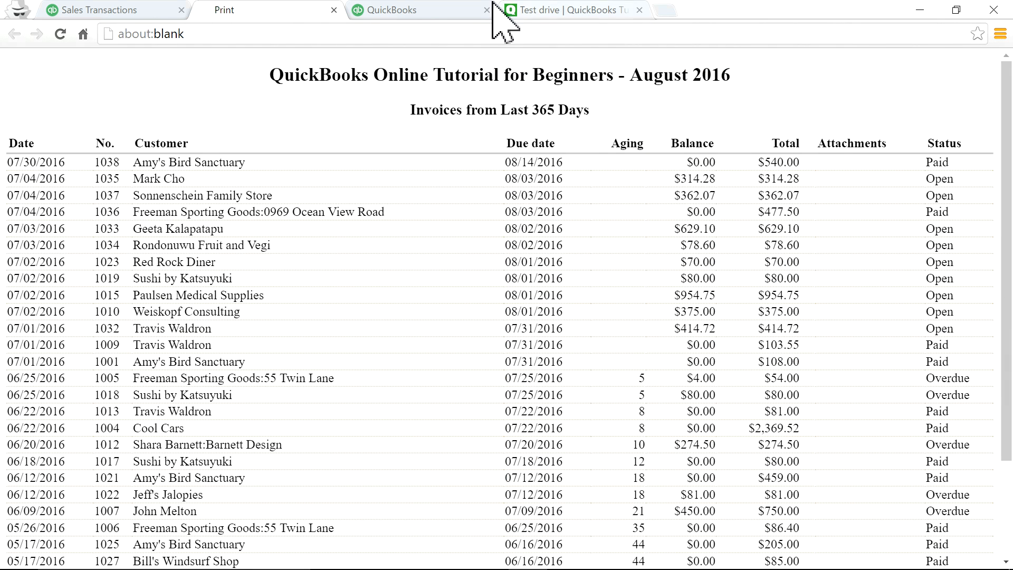
left_click(334, 10)
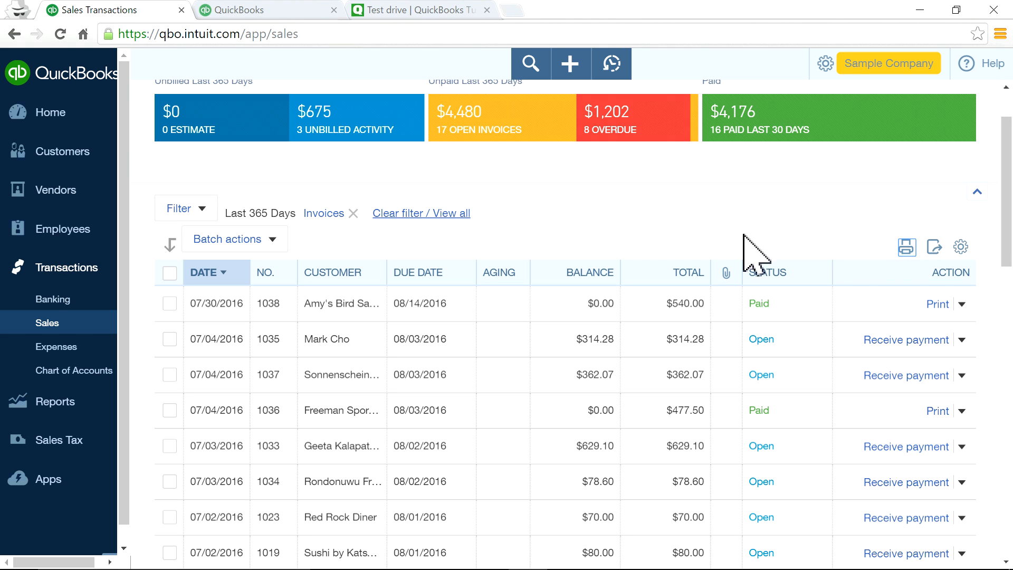
Export the filtered invoice list to Excel, then close the exported workbook.
left_click(936, 247)
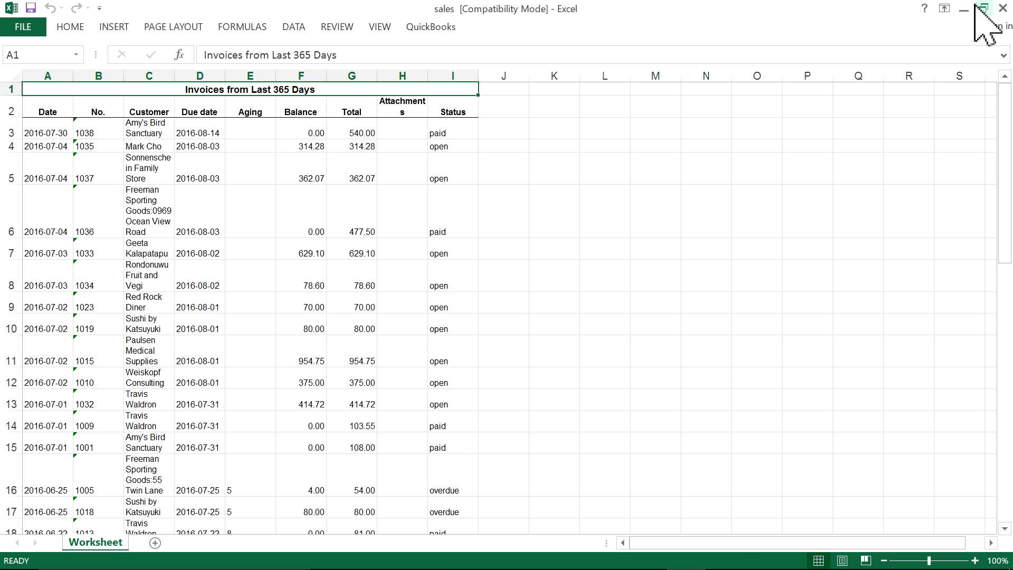
left_click(1002, 9)
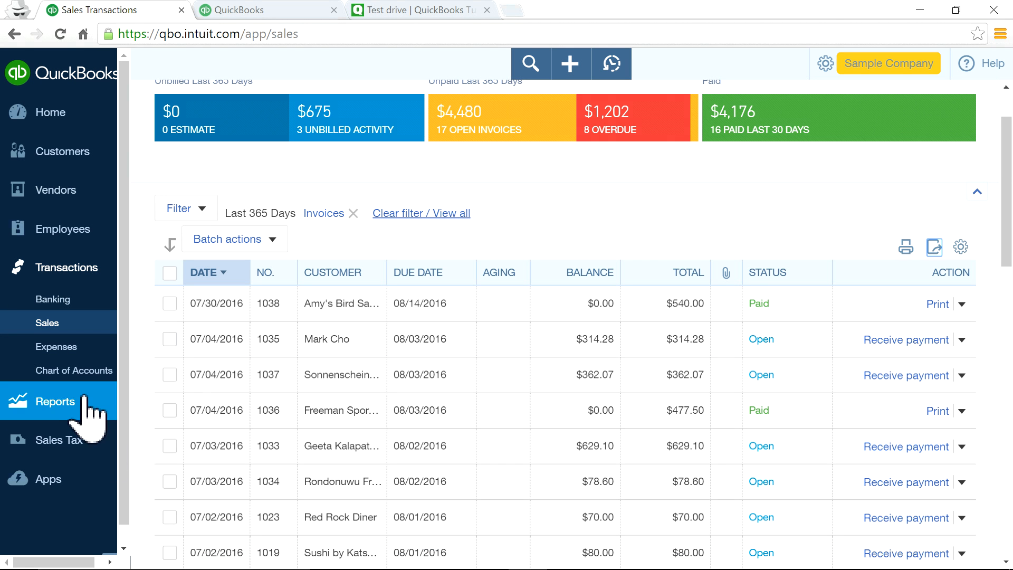
Open the Expenses list and scroll down to the $755.00 bill dated 07/02/2016.
left_click(58, 347)
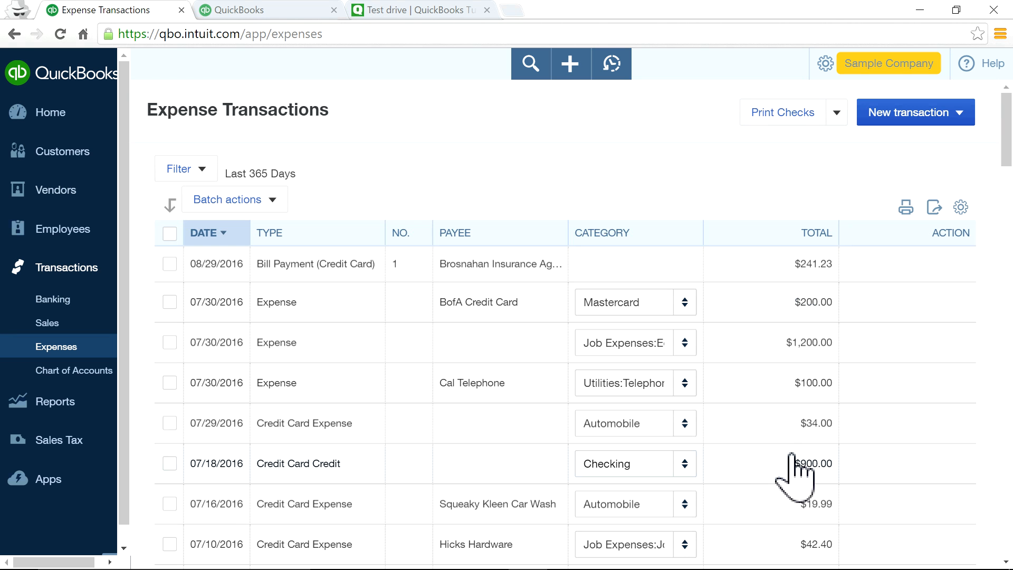
scroll(748, 404, "down", 5)
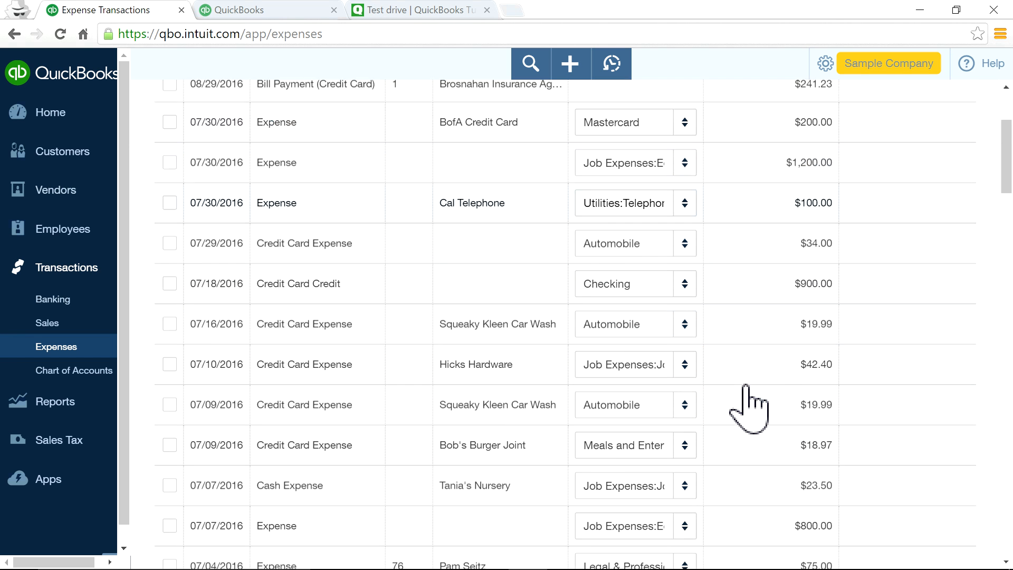
scroll(749, 404, "up", 5)
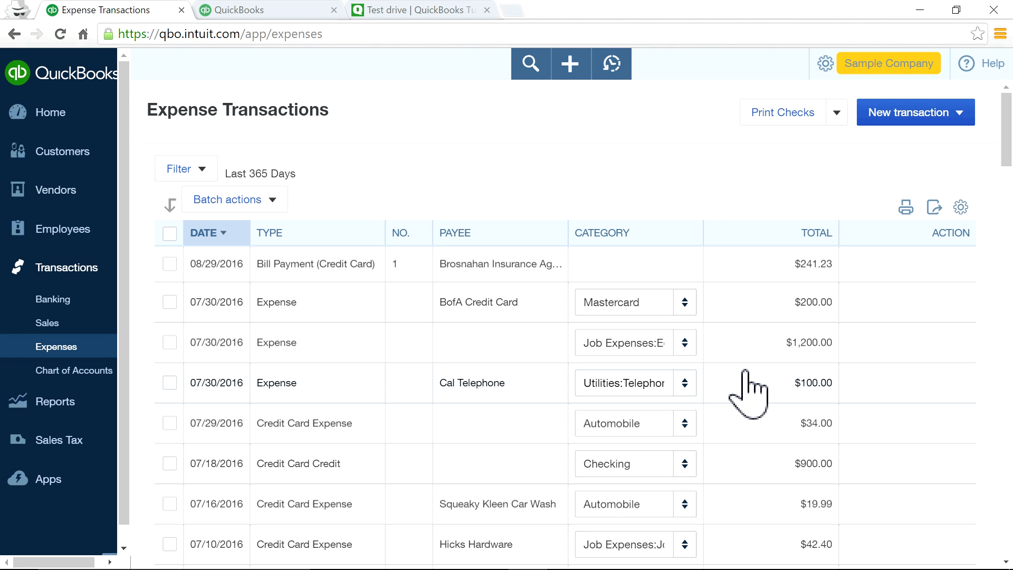
scroll(749, 393, "down", 2)
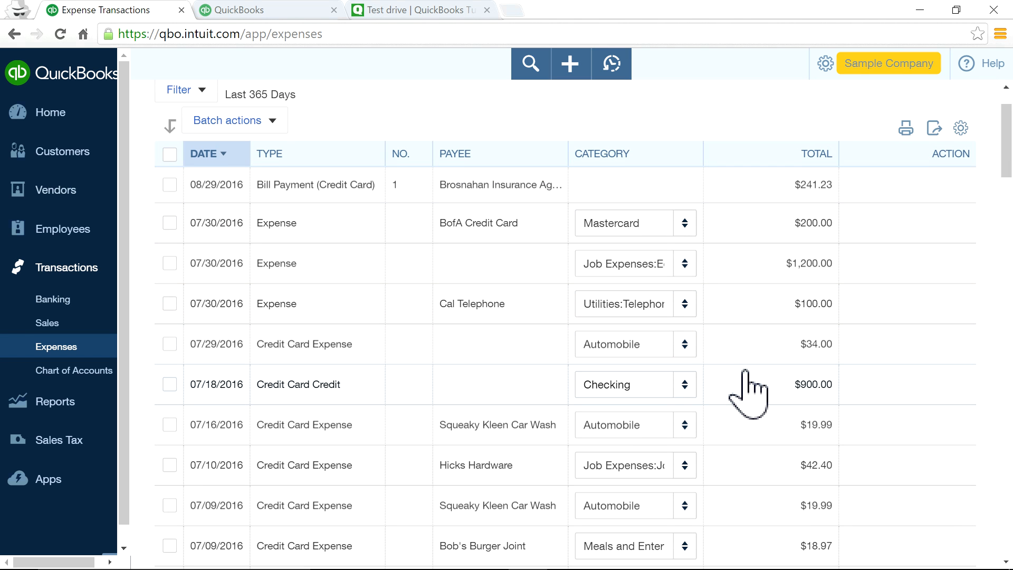
scroll(749, 393, "down", 5)
scroll(749, 394, "down", 6)
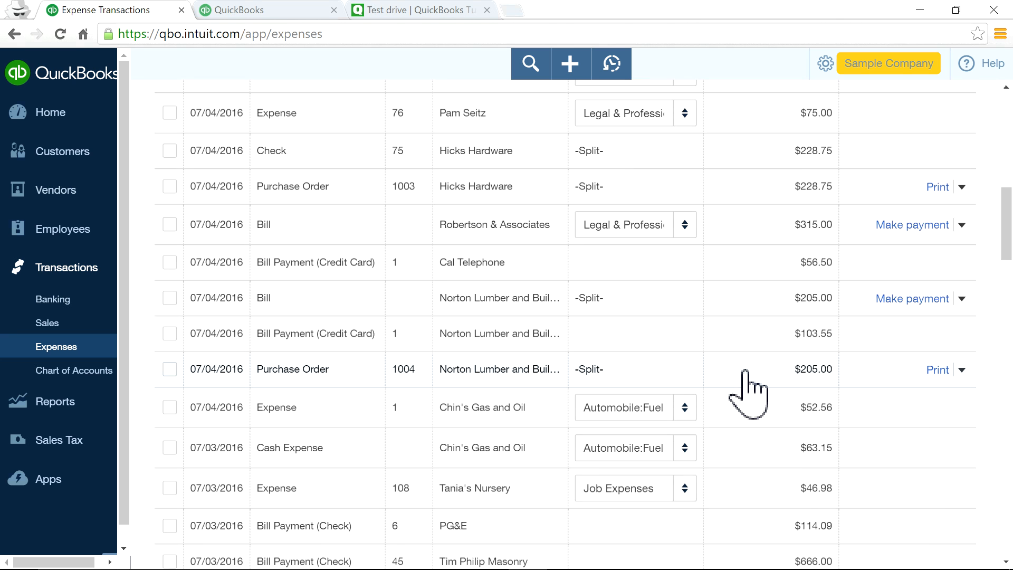
scroll(749, 394, "down", 2)
scroll(748, 393, "down", 1)
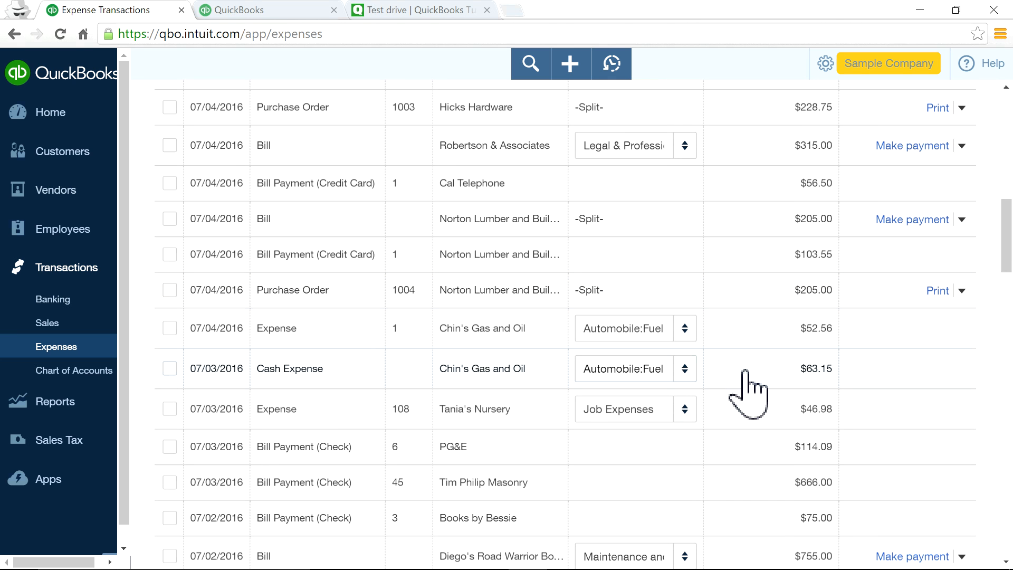
scroll(744, 393, "down", 2)
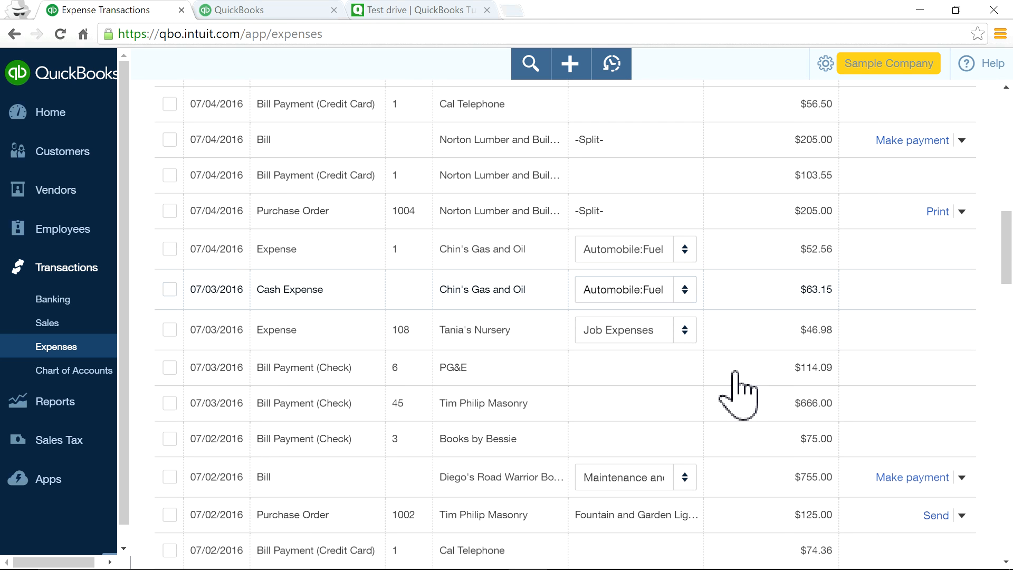
Set that bill's category to Purchases and close the bill payment form that opened.
left_click(685, 479)
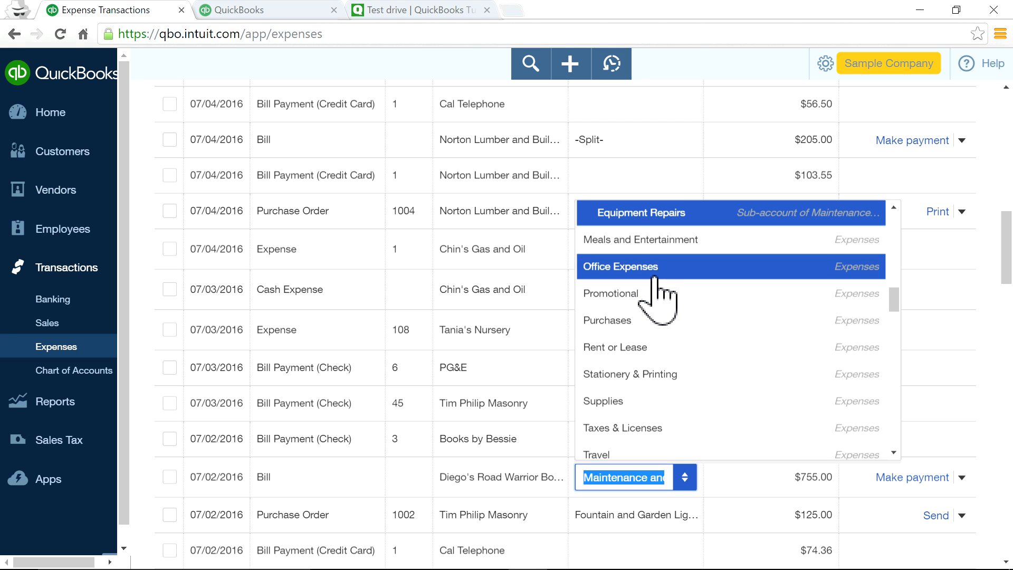
left_click(614, 325)
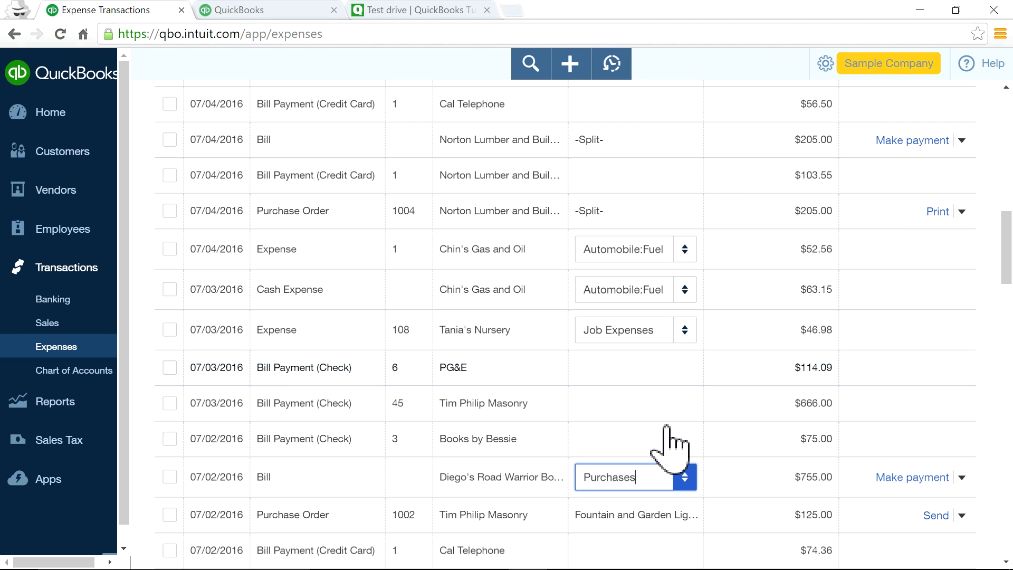
left_click(729, 480)
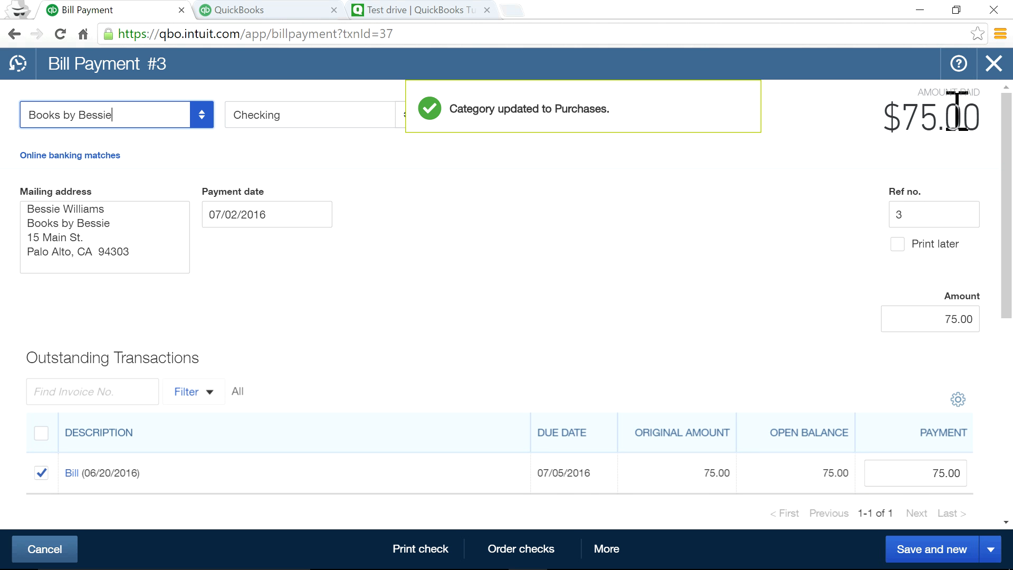
left_click(993, 63)
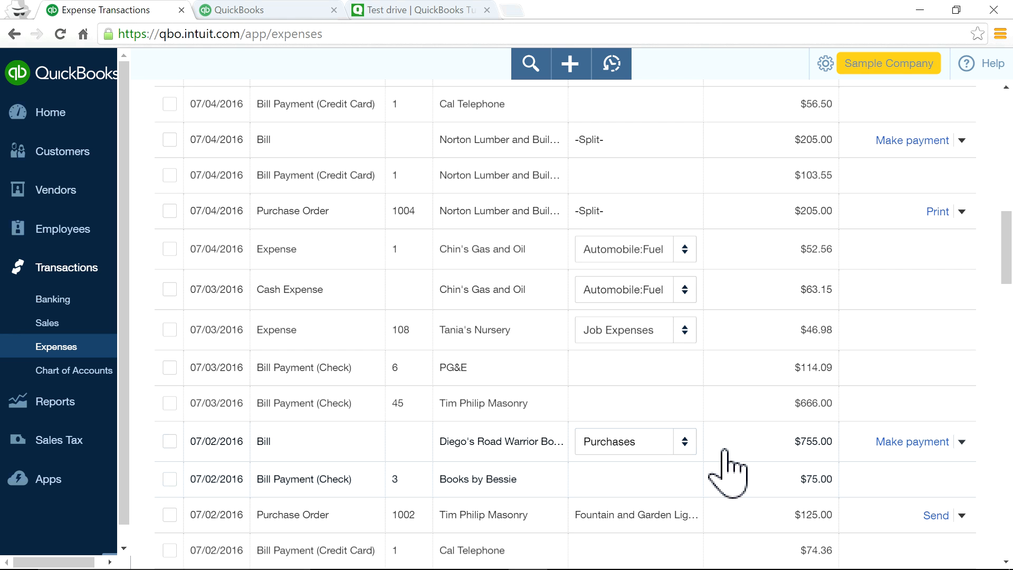
scroll(728, 471, "up", 15)
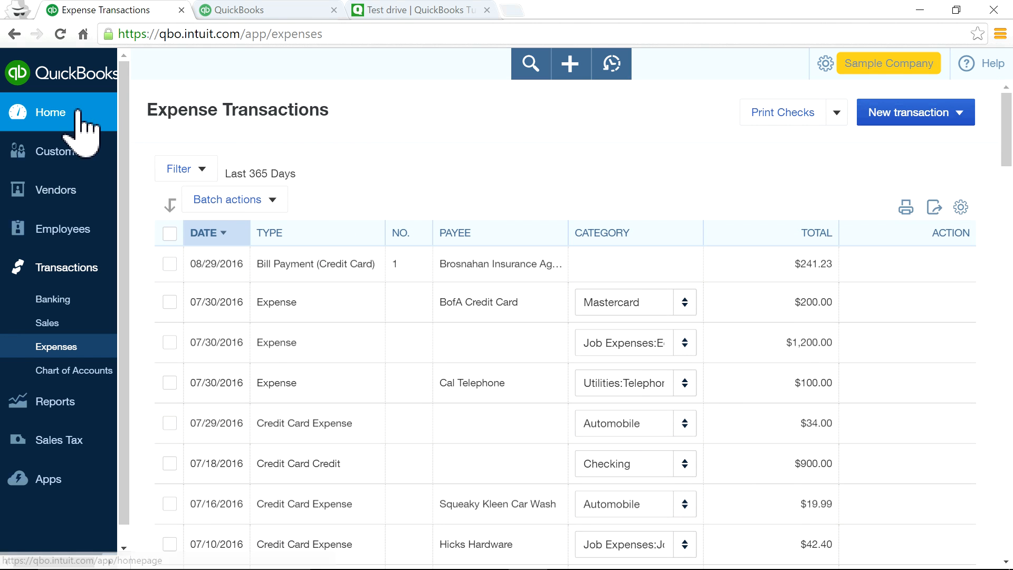
Visit the Home dashboard, try the Apps page (Not Authorized), and return Home.
left_click(78, 111)
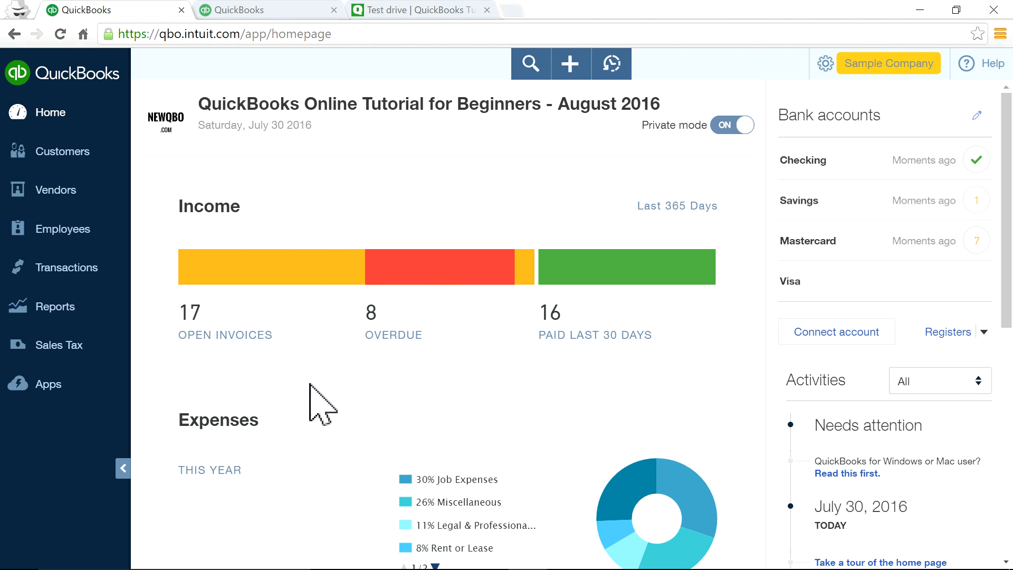
left_click(44, 387)
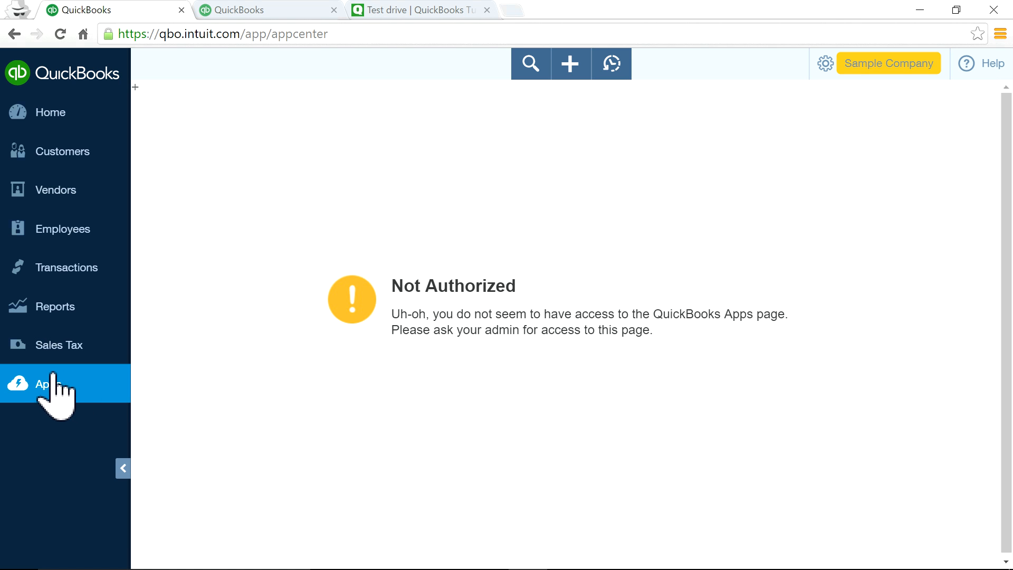
left_click(50, 113)
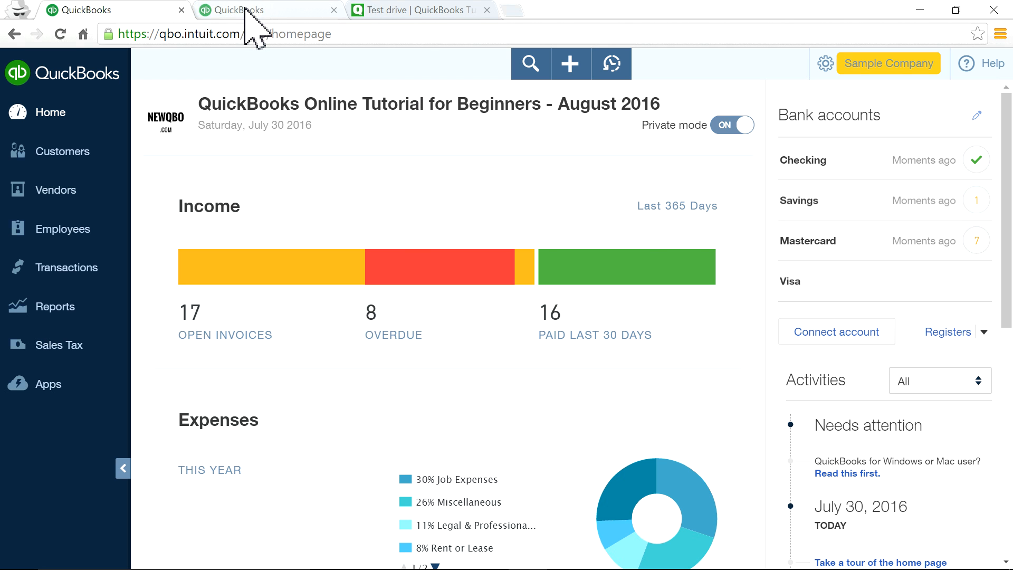
Switch to the NewQBO Test Drive browser tab, then bring up the contribution image in Photos.
left_click(381, 11)
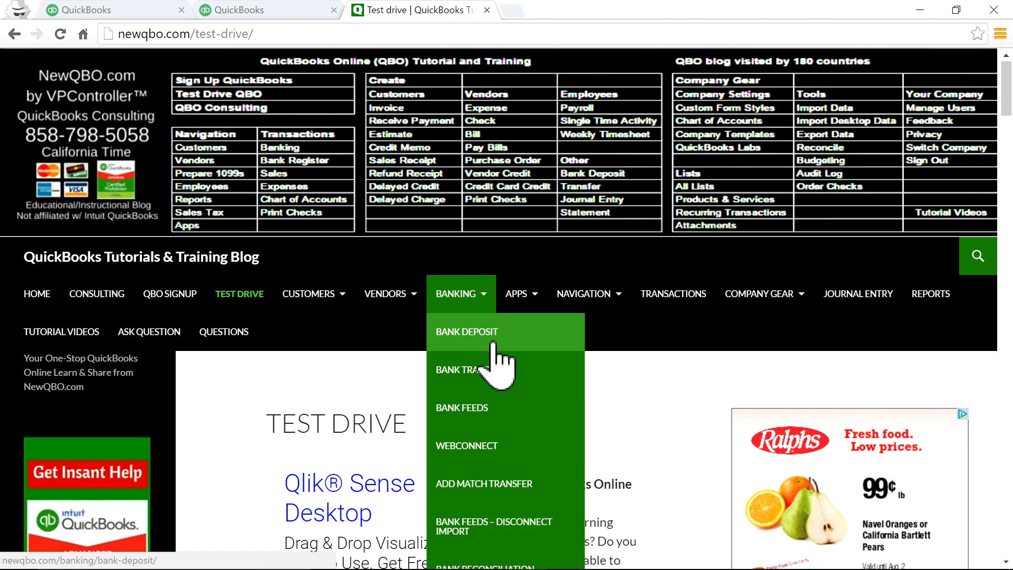
mouse_move(573, 566)
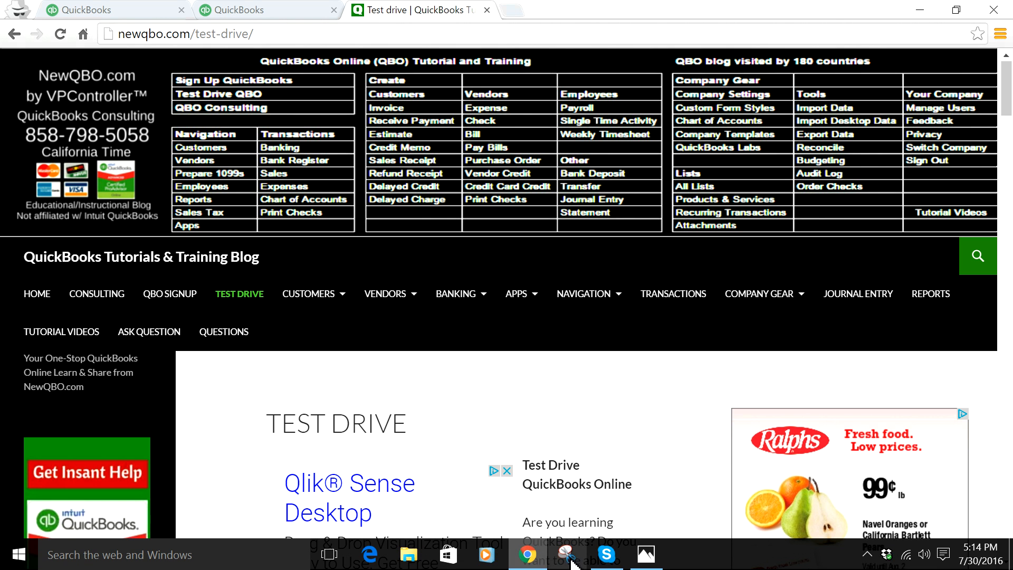
left_click(652, 563)
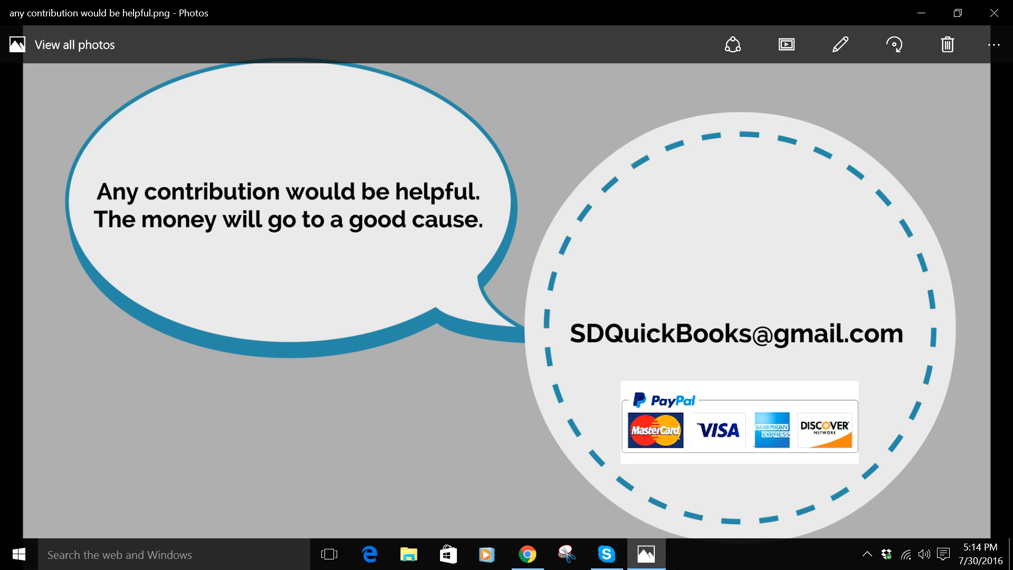